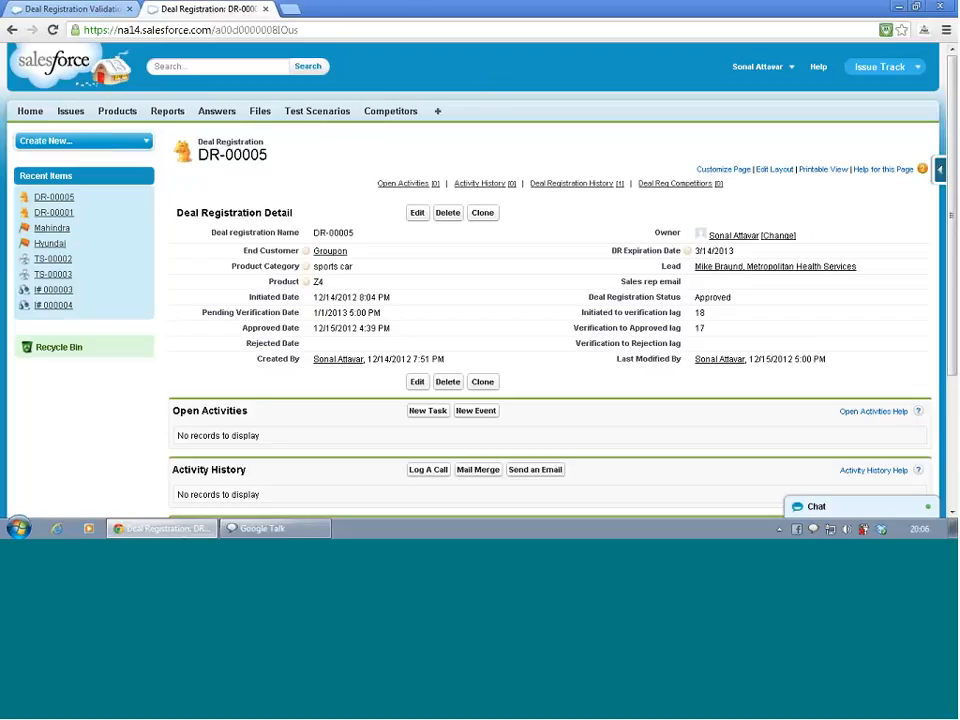
Open Setup from the user menu
{"action": "left_click", "coordinate": [99, 16]}
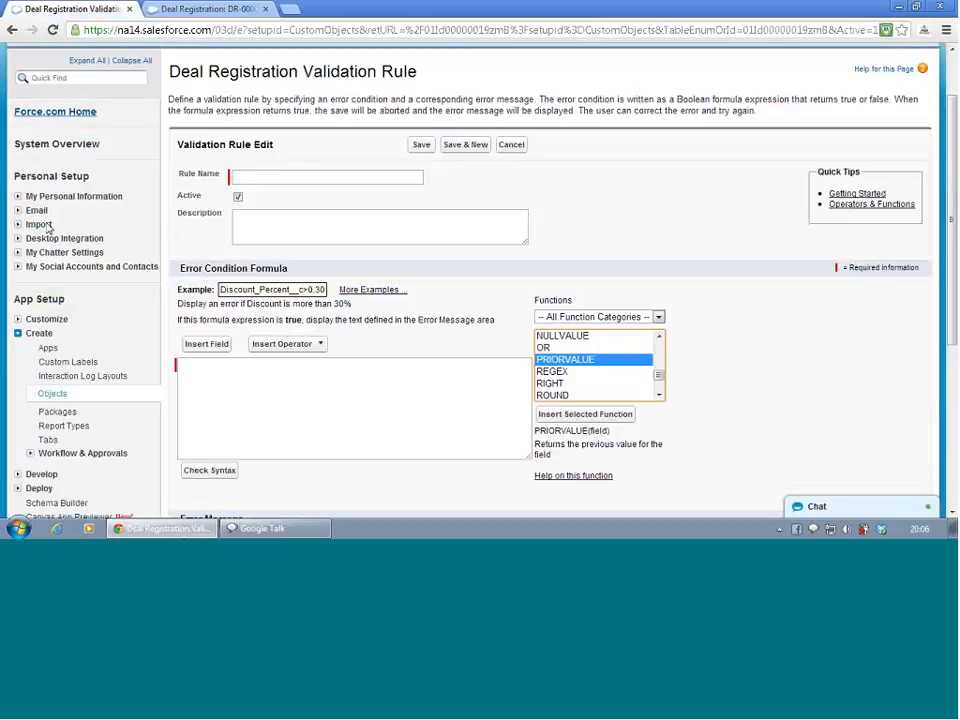
{"action": "scroll", "coordinate": [396, 160], "scroll_direction": "up", "scroll_amount": 1}
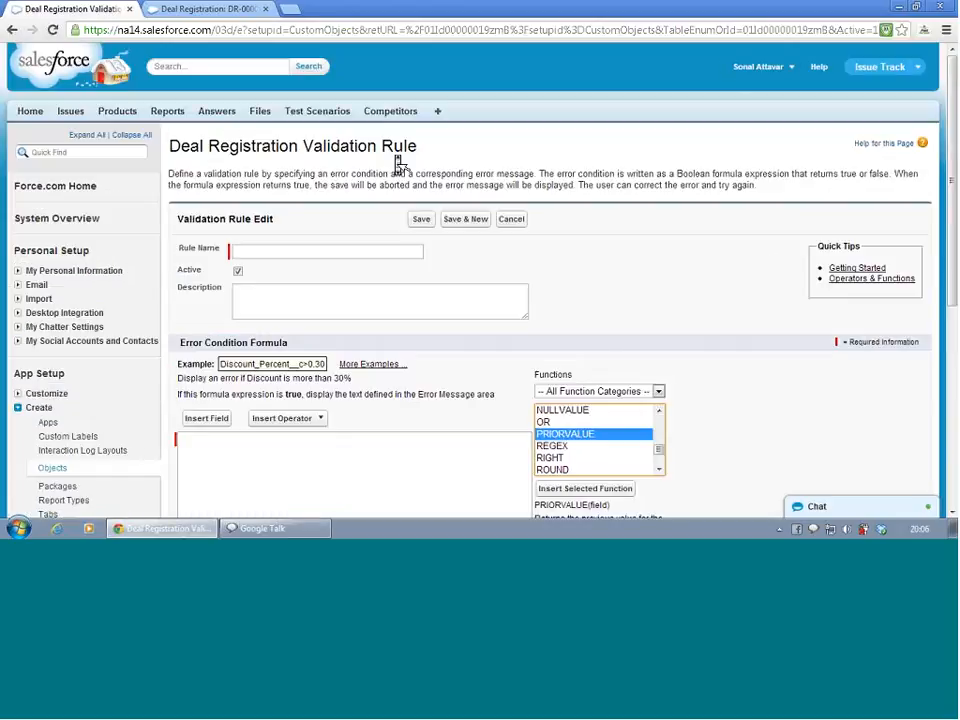
{"action": "left_click", "coordinate": [757, 70]}
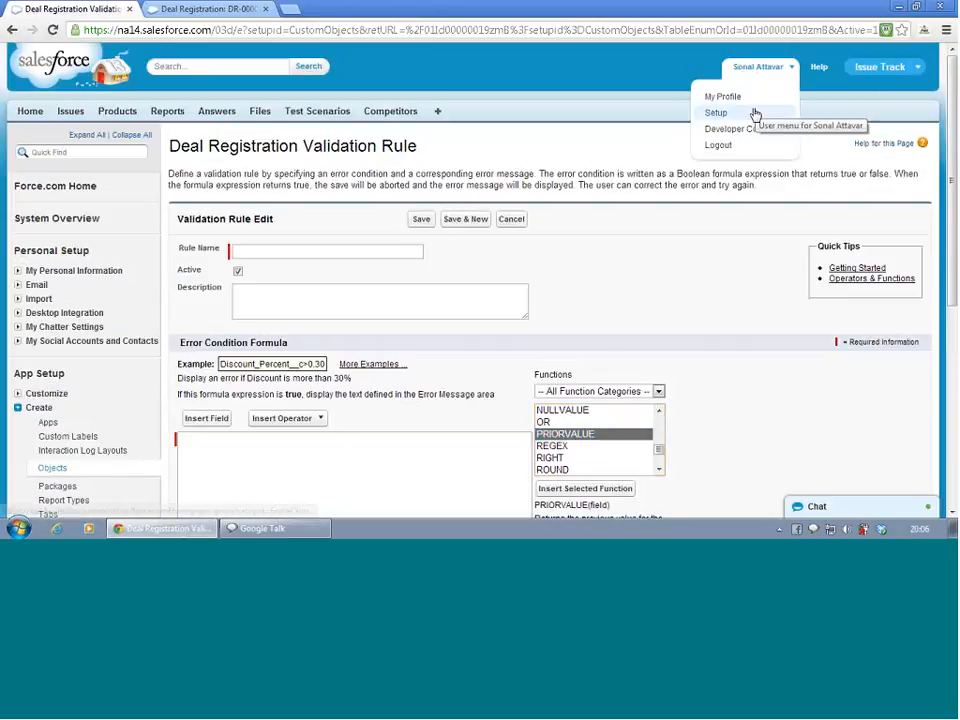
{"action": "left_click", "coordinate": [754, 113]}
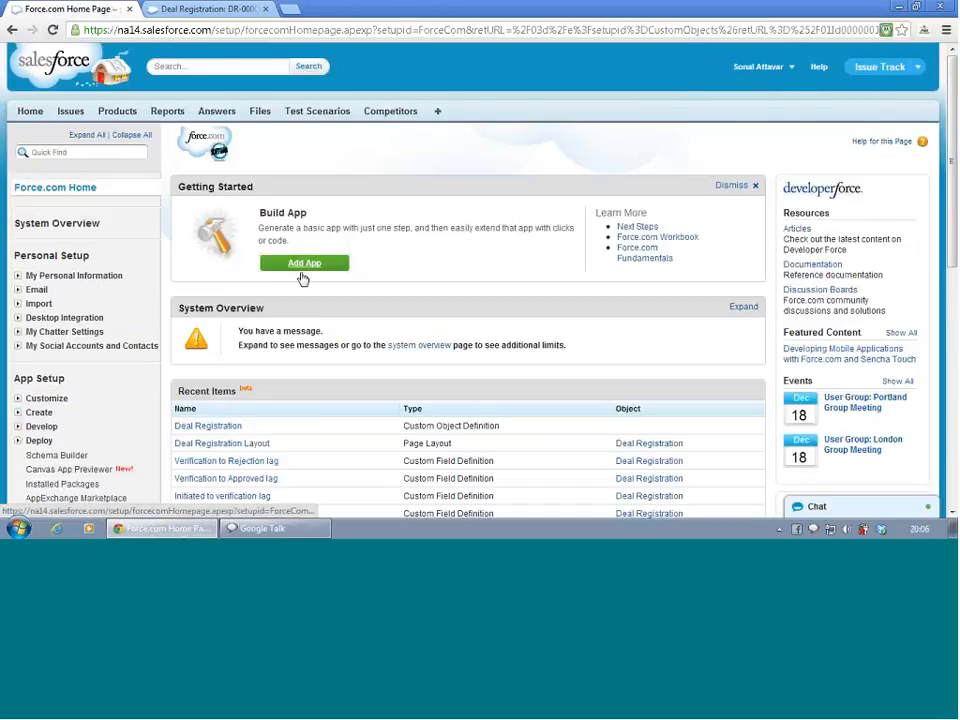
{"action": "scroll", "coordinate": [187, 292], "scroll_direction": "down", "scroll_amount": 1}
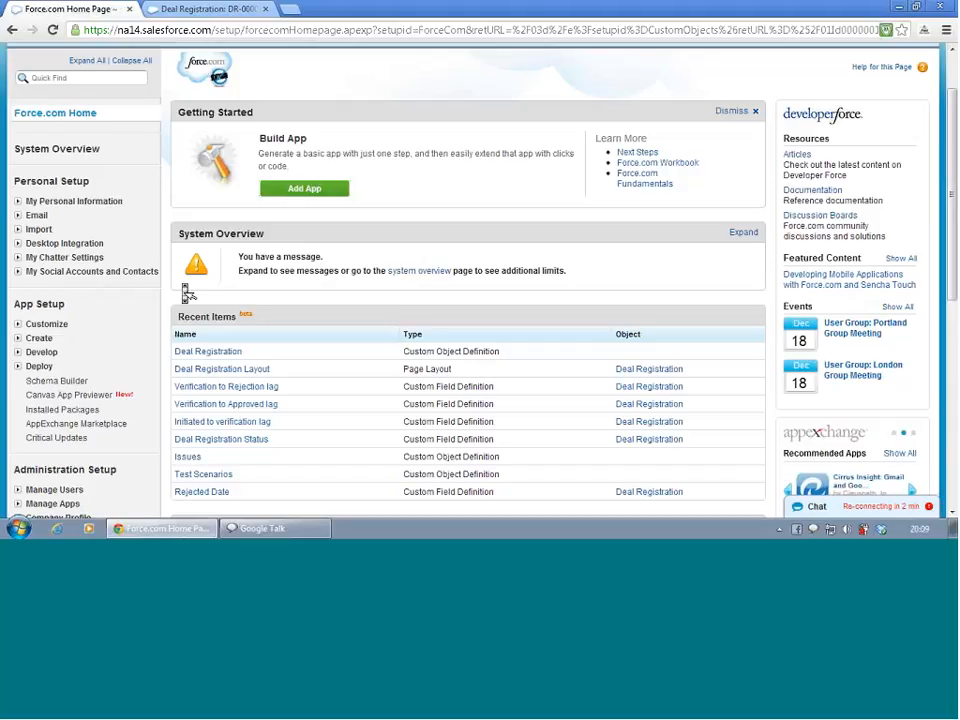
{"action": "left_click", "coordinate": [866, 506]}
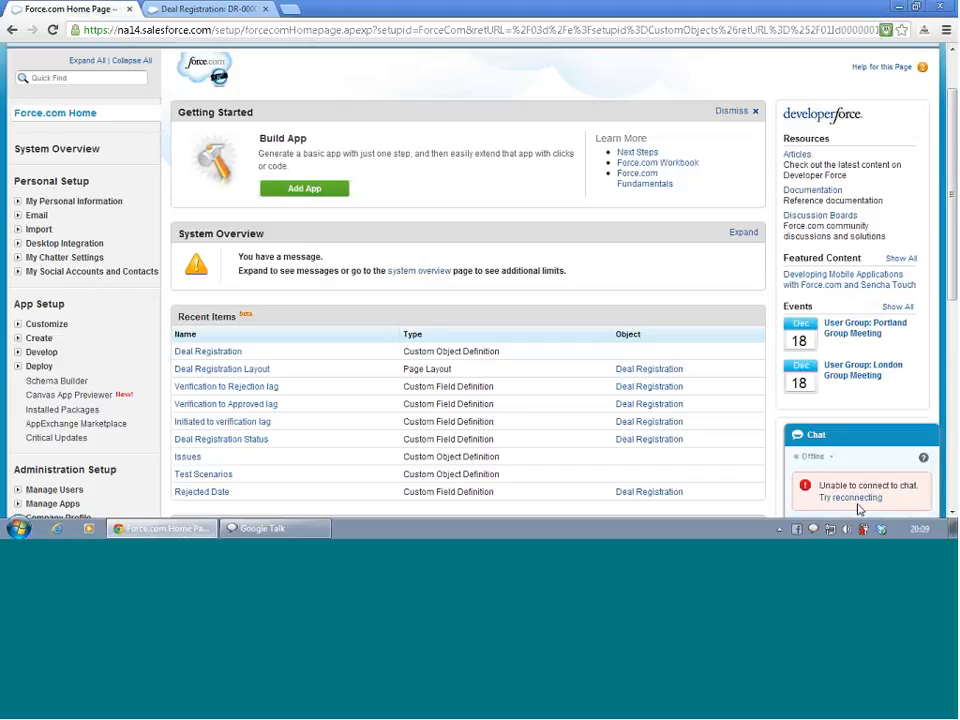
{"action": "left_click", "coordinate": [850, 499]}
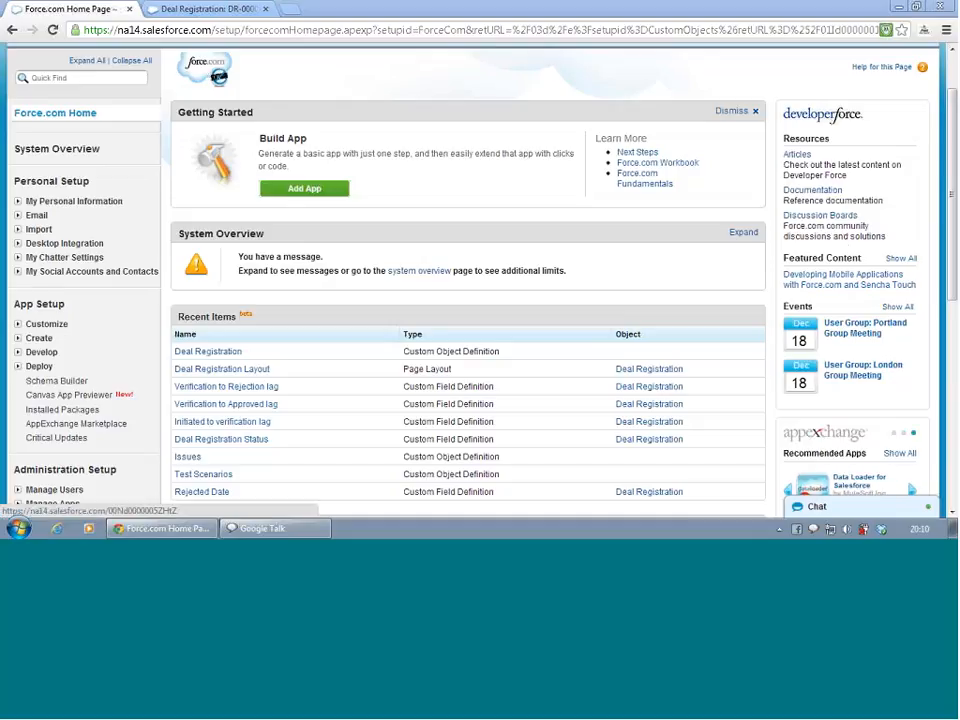
Open the Deal Registration custom object's definition from the Create objects list
{"action": "left_click", "coordinate": [17, 338]}
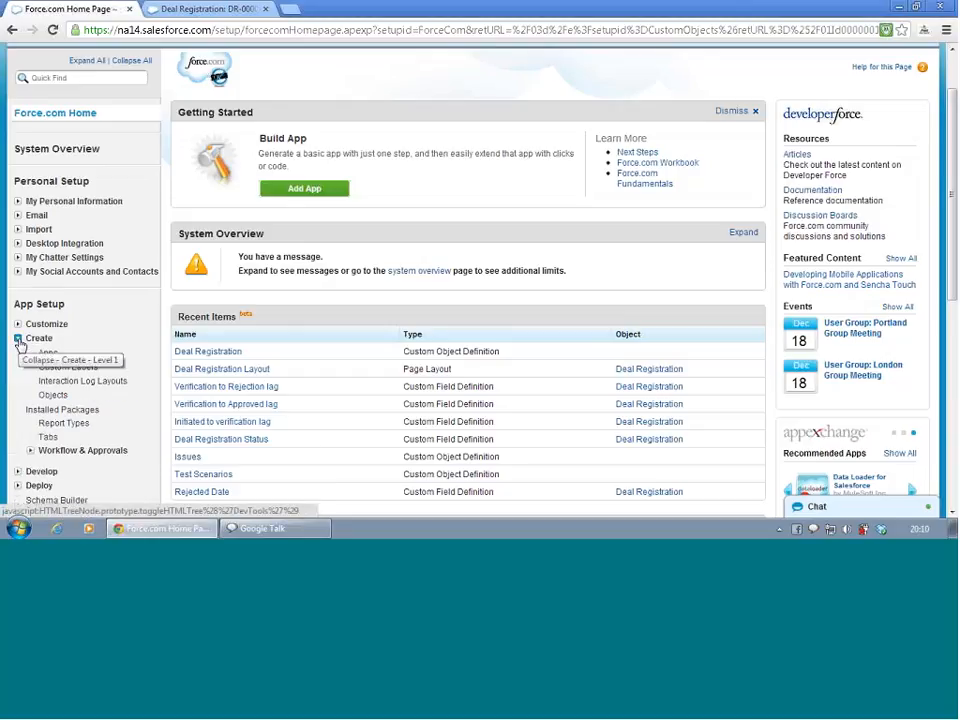
{"action": "left_click", "coordinate": [50, 396]}
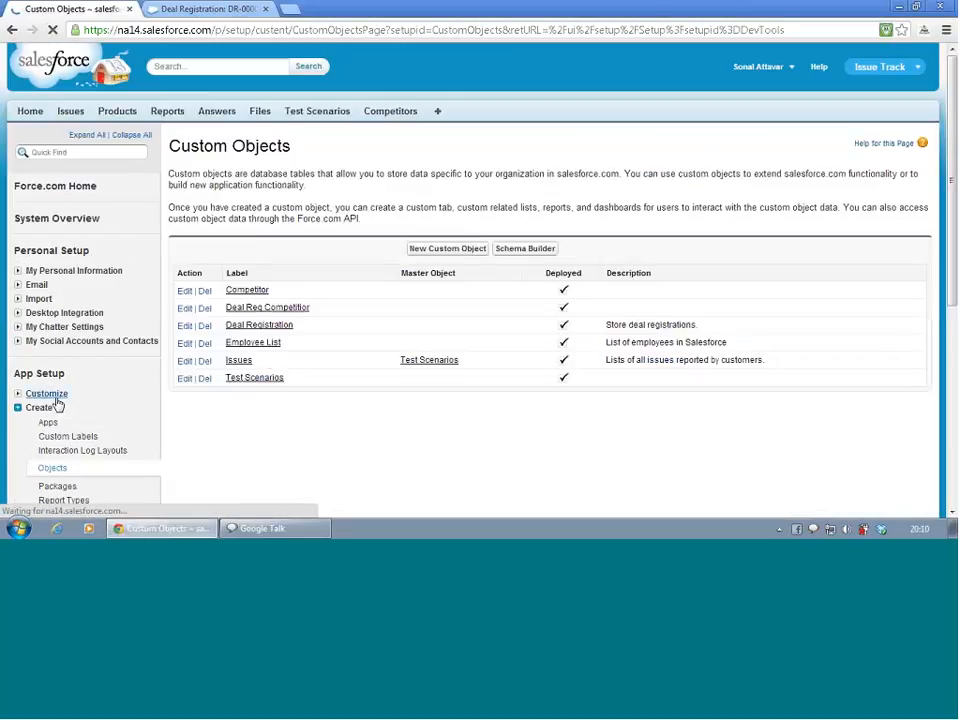
{"action": "left_click", "coordinate": [254, 334]}
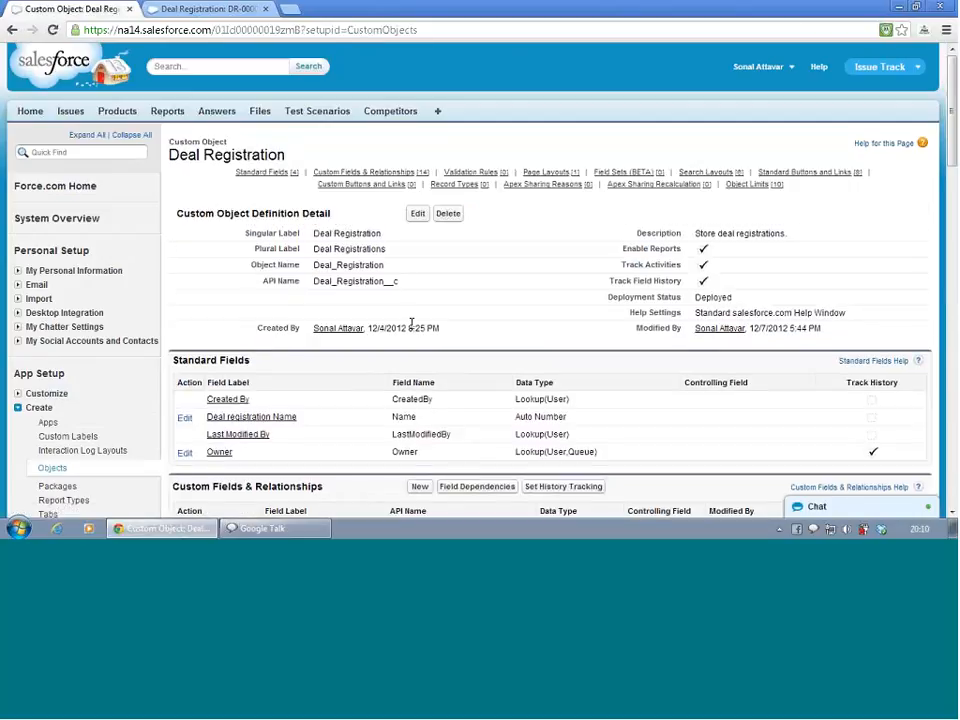
Start creating a new custom field on the Deal Registration object
{"action": "scroll", "coordinate": [410, 324], "scroll_direction": "down", "scroll_amount": 2}
{"action": "scroll", "coordinate": [413, 333], "scroll_direction": "down", "scroll_amount": 6}
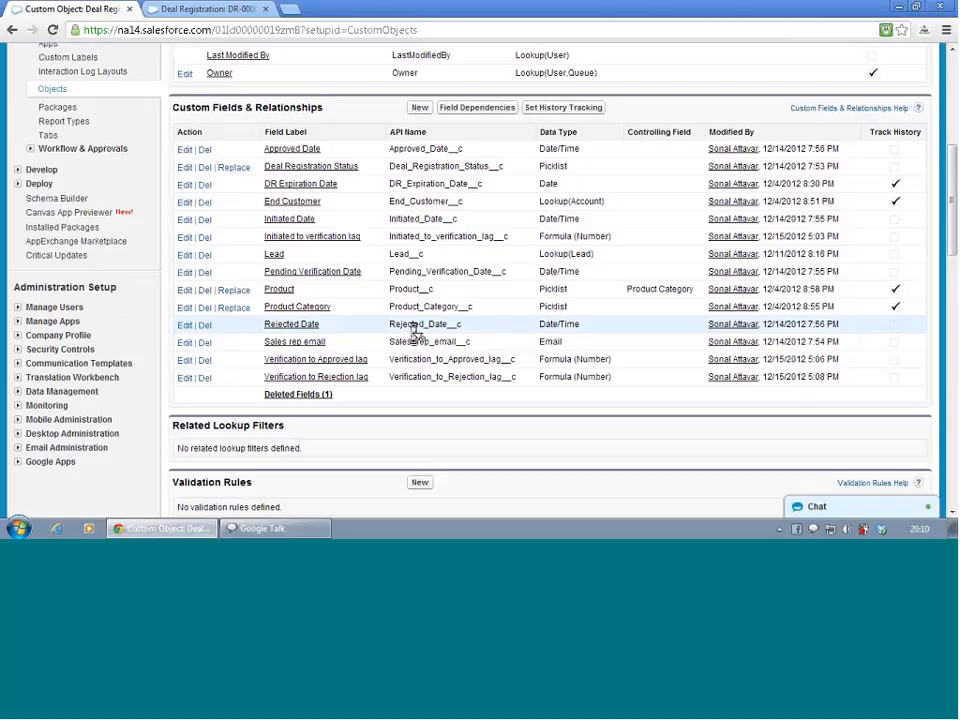
{"action": "left_click", "coordinate": [420, 108]}
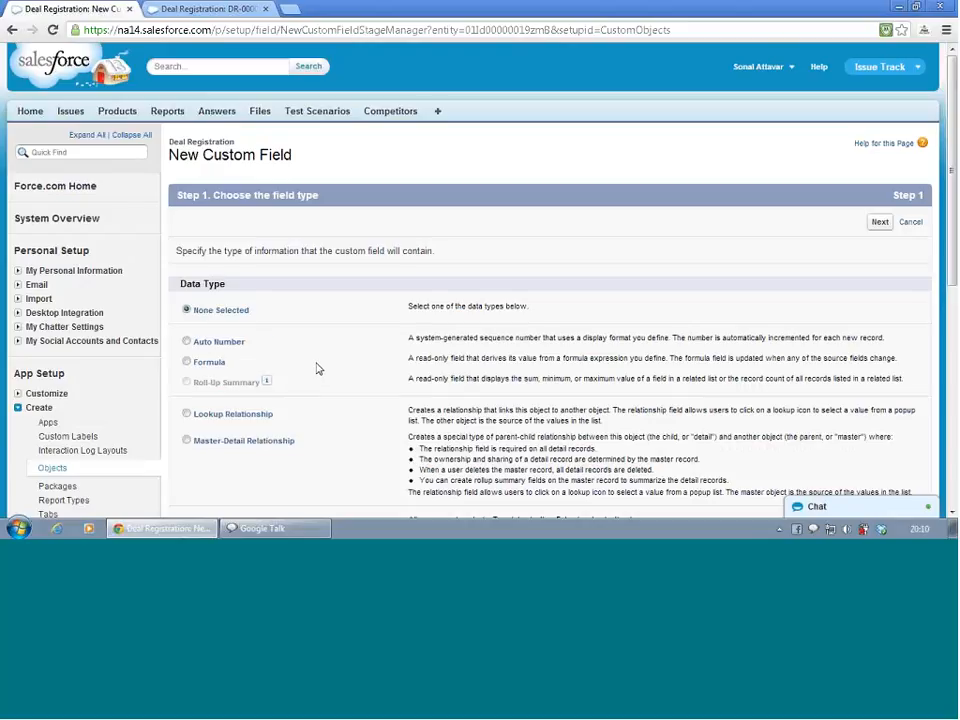
Choose Formula as the new field's data type and continue
{"action": "scroll", "coordinate": [320, 365], "scroll_direction": "down", "scroll_amount": 3}
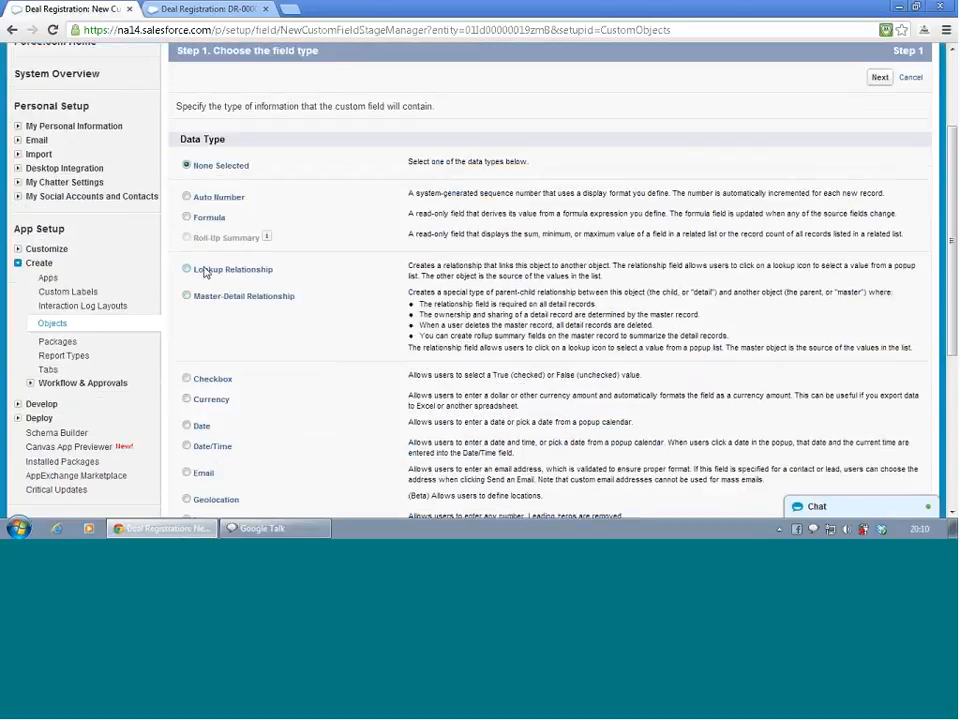
{"action": "scroll", "coordinate": [207, 310], "scroll_direction": "down", "scroll_amount": 3}
{"action": "scroll", "coordinate": [207, 310], "scroll_direction": "down", "scroll_amount": 2}
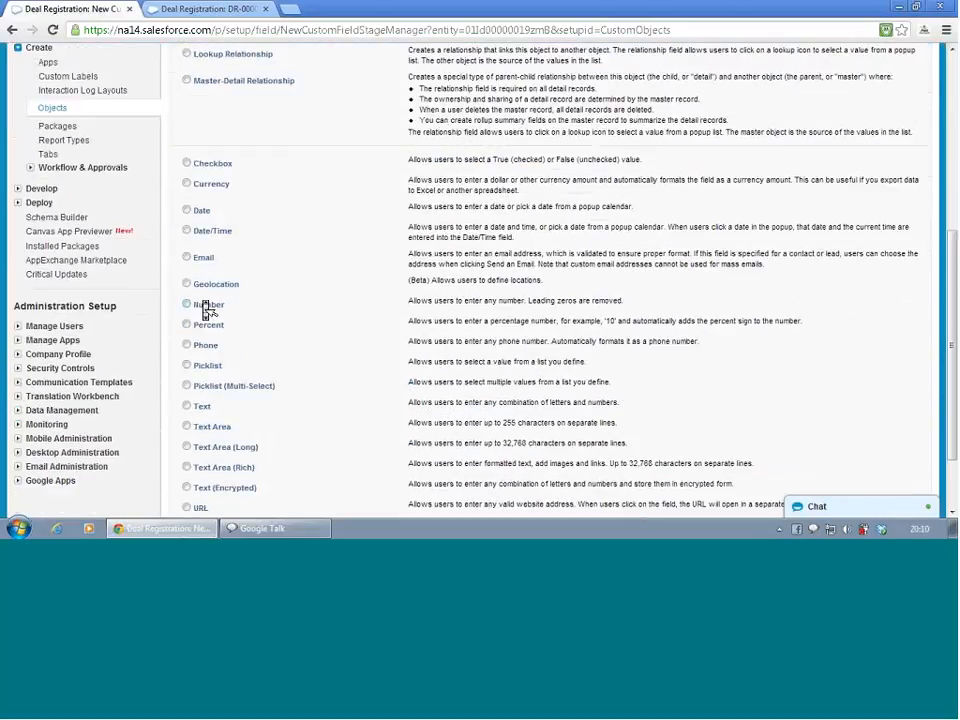
{"action": "scroll", "coordinate": [207, 310], "scroll_direction": "up", "scroll_amount": 4}
{"action": "left_click", "coordinate": [186, 179]}
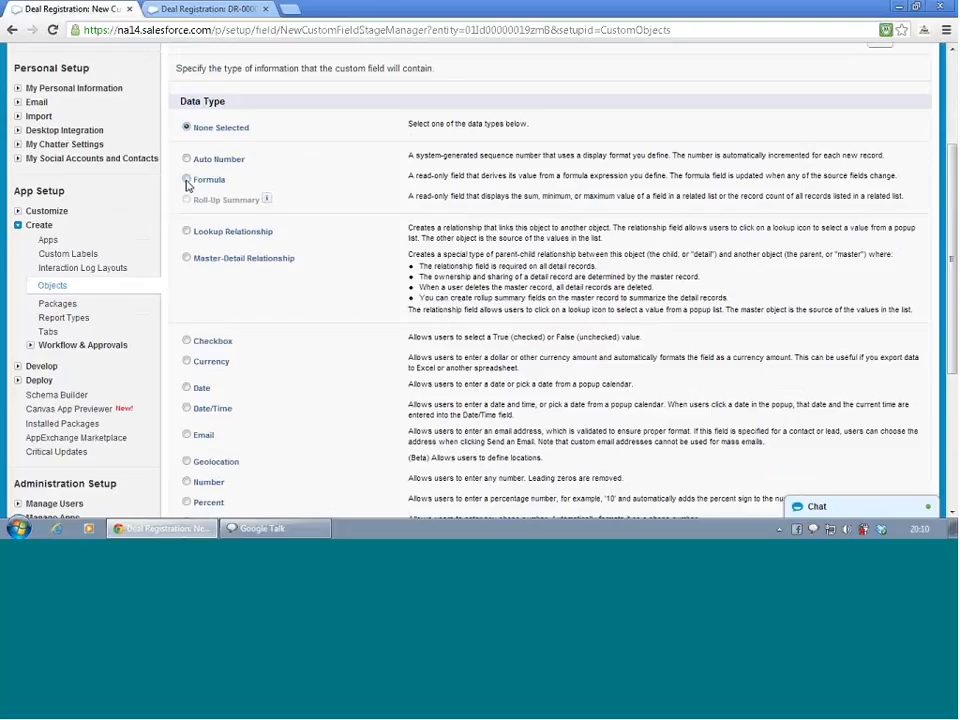
{"action": "scroll", "coordinate": [744, 460], "scroll_direction": "down", "scroll_amount": 5}
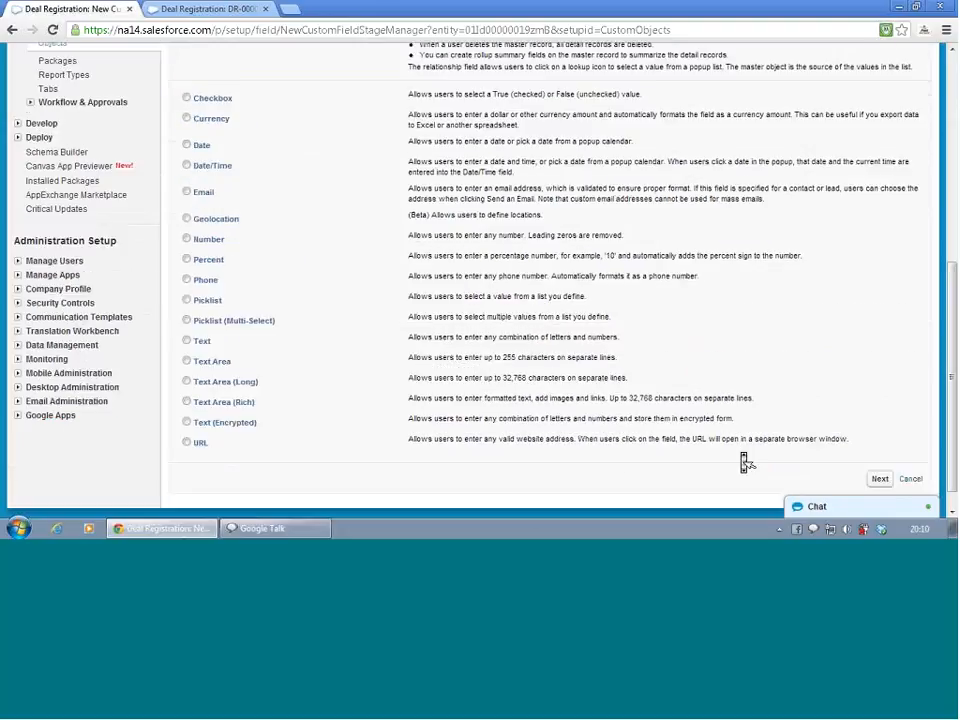
{"action": "left_click", "coordinate": [880, 453]}
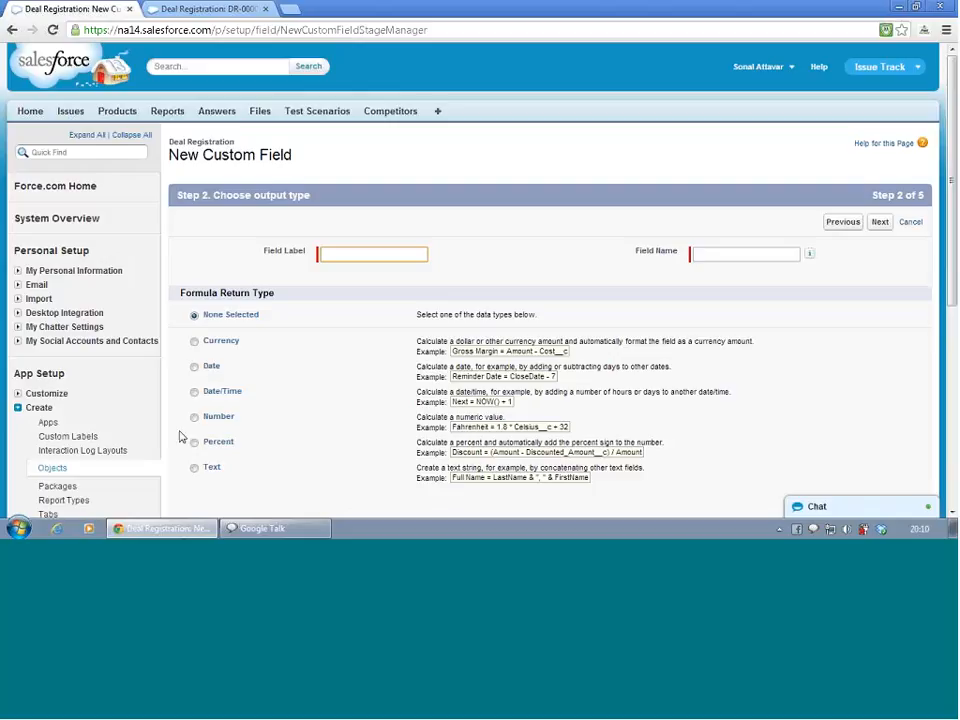
Set the formula return type to Text, label the field Country, and continue
{"action": "left_click", "coordinate": [195, 468]}
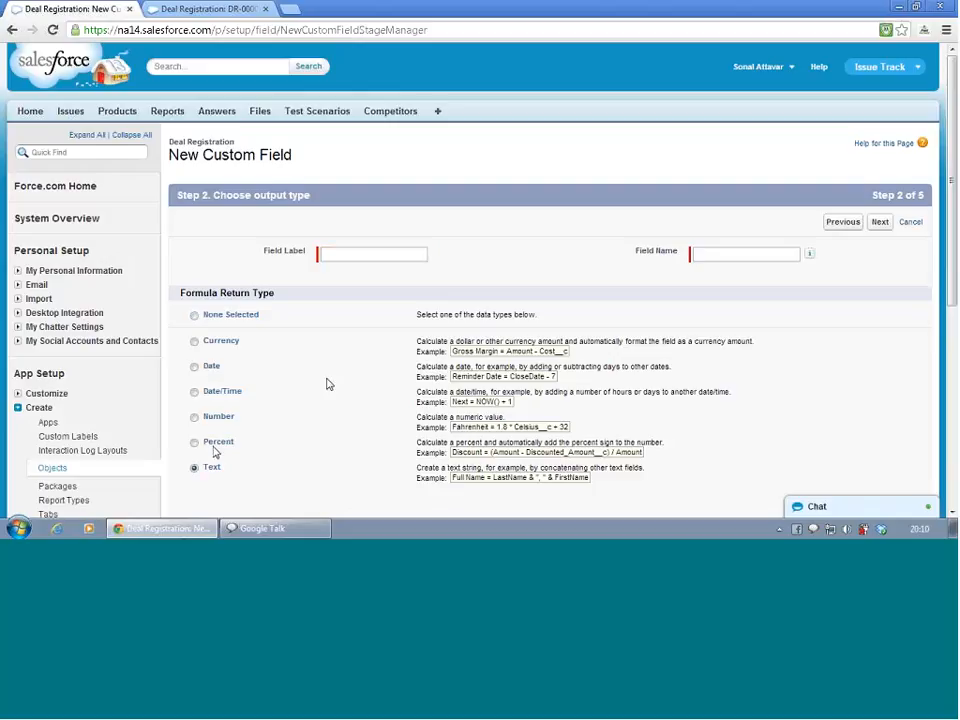
{"action": "left_click", "coordinate": [353, 252]}
{"action": "type", "text": "Coun"}
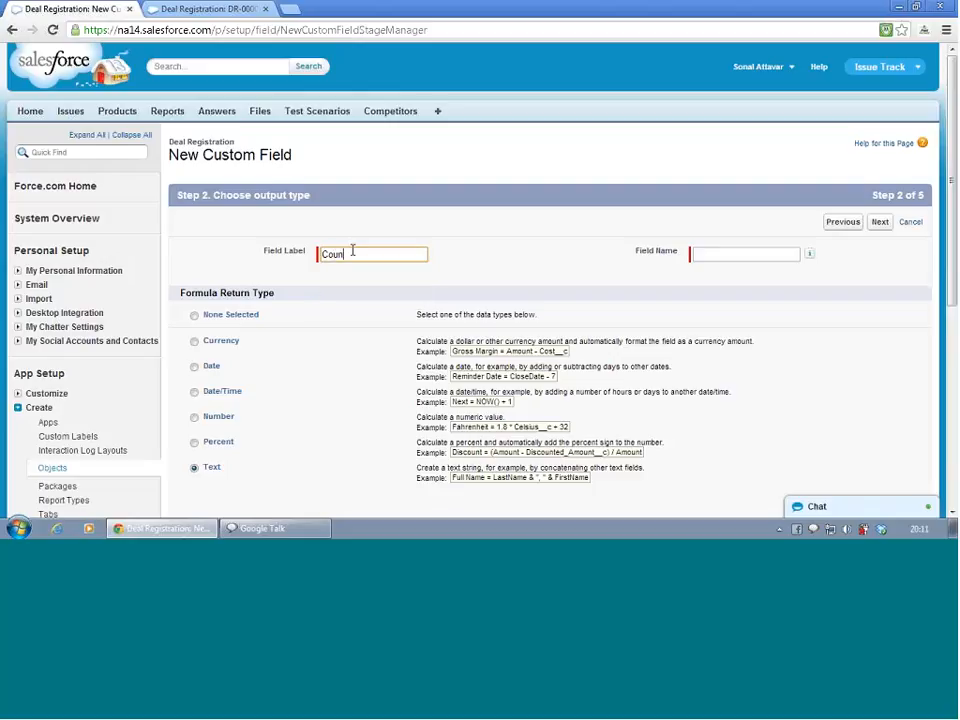
{"action": "type", "text": "try"}
{"action": "key", "text": "Tab"}
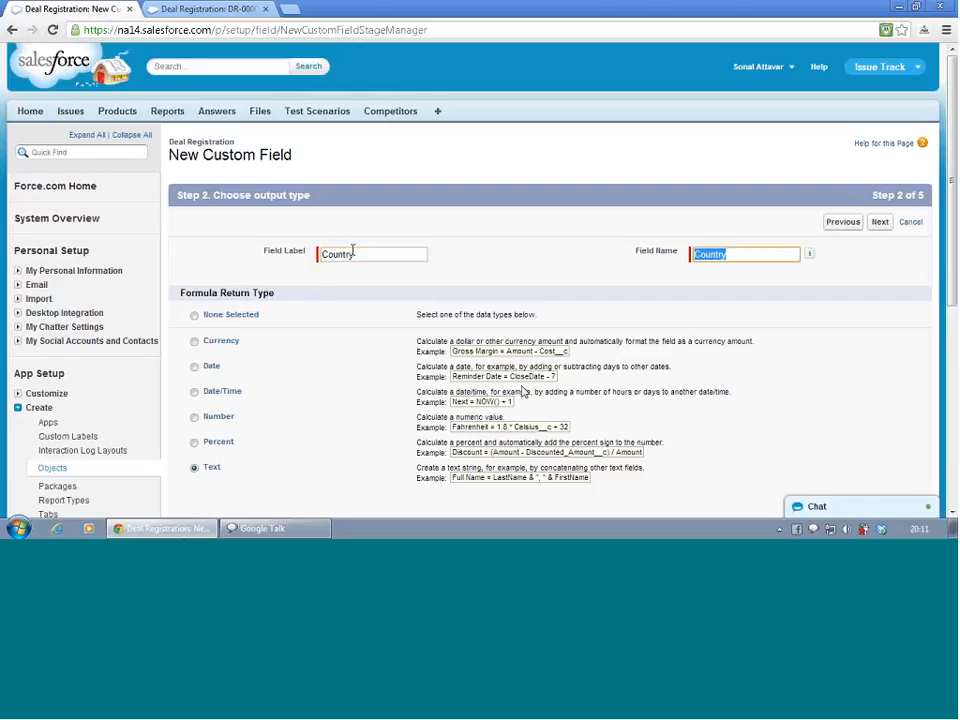
{"action": "left_click", "coordinate": [810, 420]}
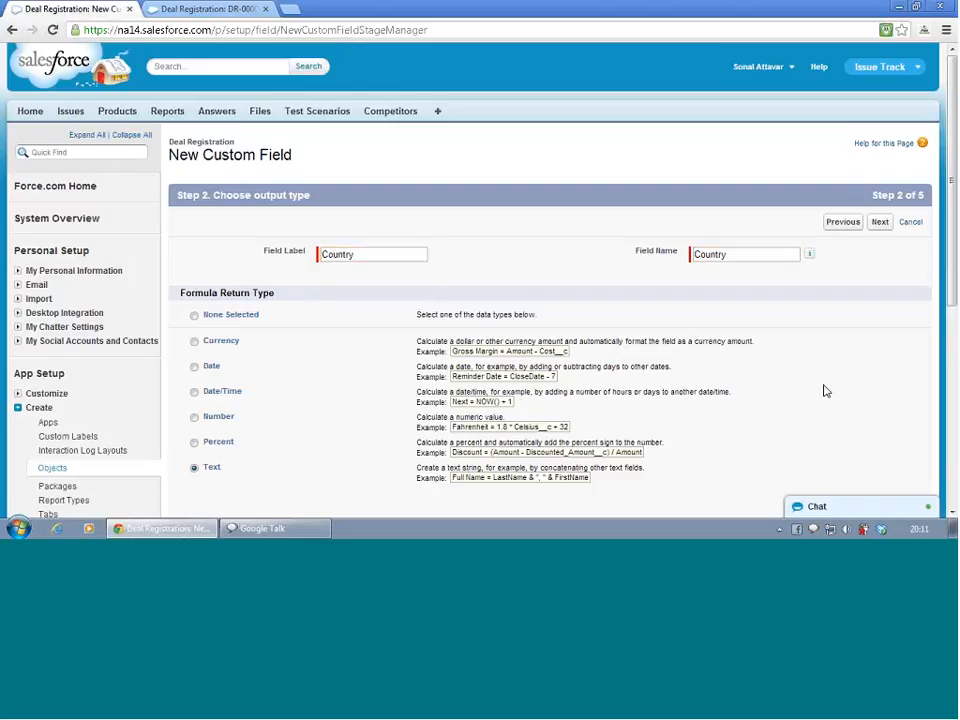
{"action": "scroll", "coordinate": [447, 375], "scroll_direction": "down", "scroll_amount": 2}
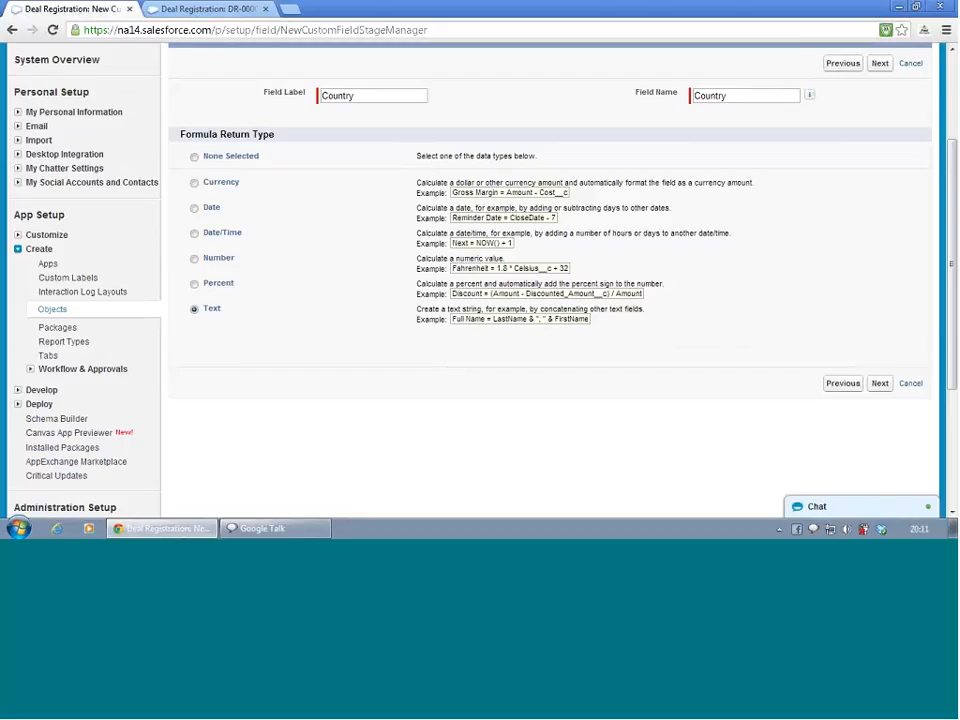
{"action": "left_click", "coordinate": [879, 63]}
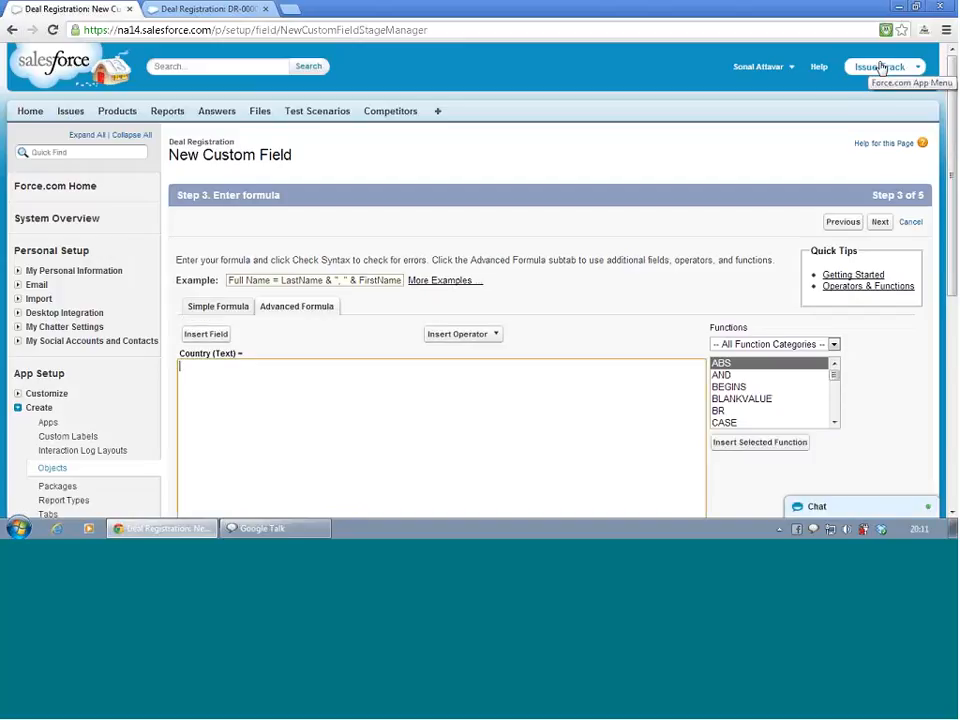
Browse the available formula functions list
{"action": "scroll", "coordinate": [458, 276], "scroll_direction": "down", "scroll_amount": 3}
{"action": "scroll", "coordinate": [458, 276], "scroll_direction": "up", "scroll_amount": 2}
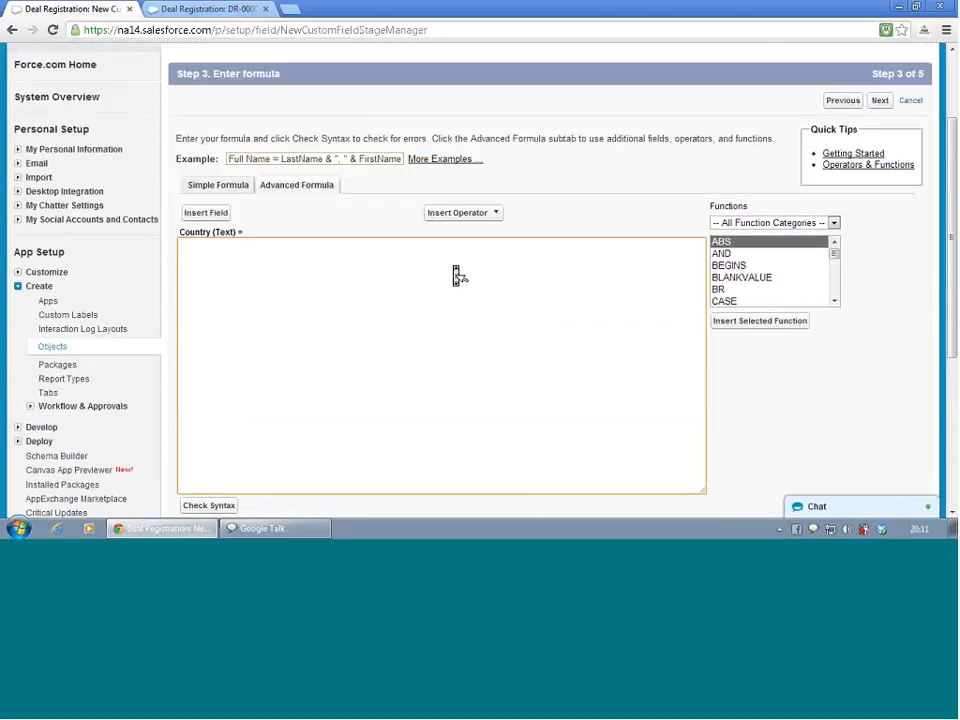
{"action": "left_click", "coordinate": [334, 259]}
{"action": "left_click", "coordinate": [834, 300]}
{"action": "left_click", "coordinate": [834, 300]}
{"action": "left_click", "coordinate": [834, 300]}
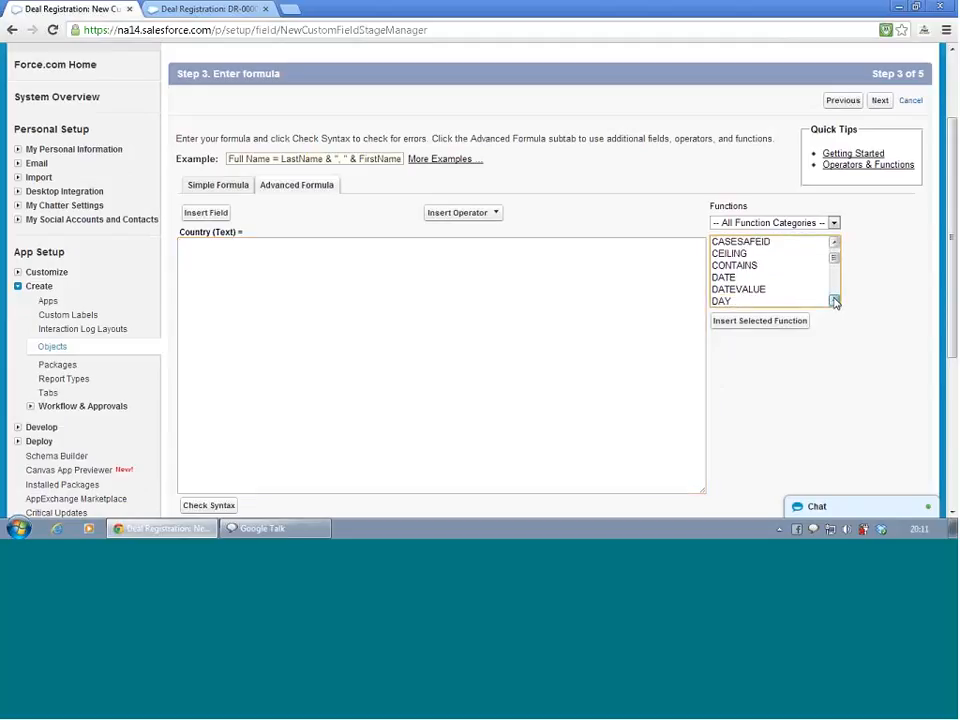
{"action": "left_click", "coordinate": [834, 300]}
{"action": "left_click", "coordinate": [834, 300]}
{"action": "left_click", "coordinate": [834, 300]}
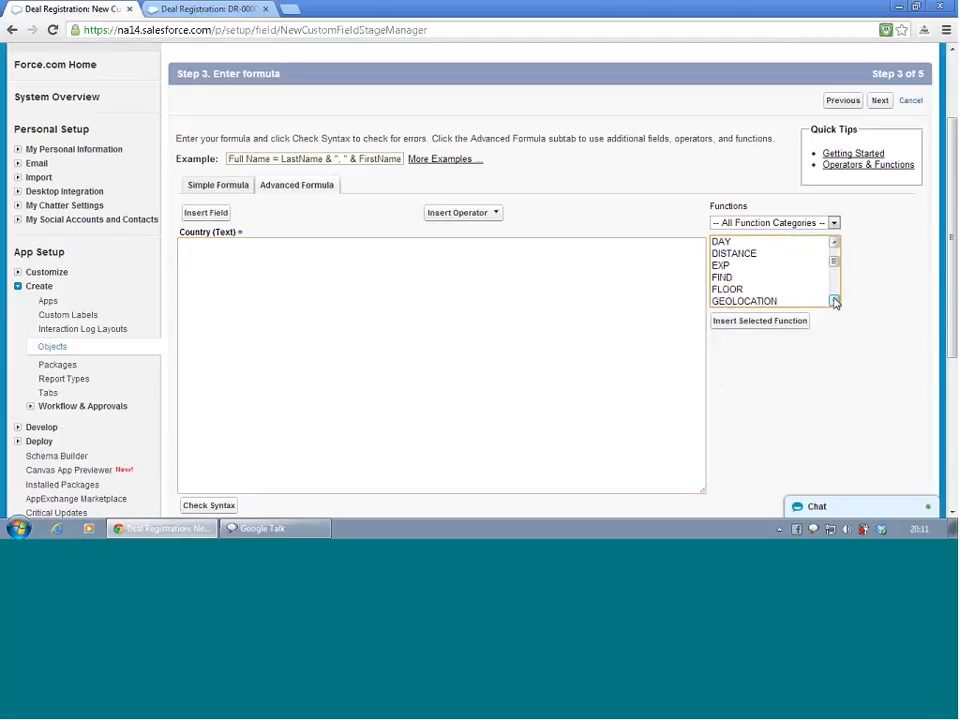
{"action": "left_click", "coordinate": [834, 300]}
{"action": "left_click", "coordinate": [834, 300]}
{"action": "left_click", "coordinate": [834, 300]}
{"action": "left_click", "coordinate": [834, 300]}
{"action": "left_click", "coordinate": [834, 300]}
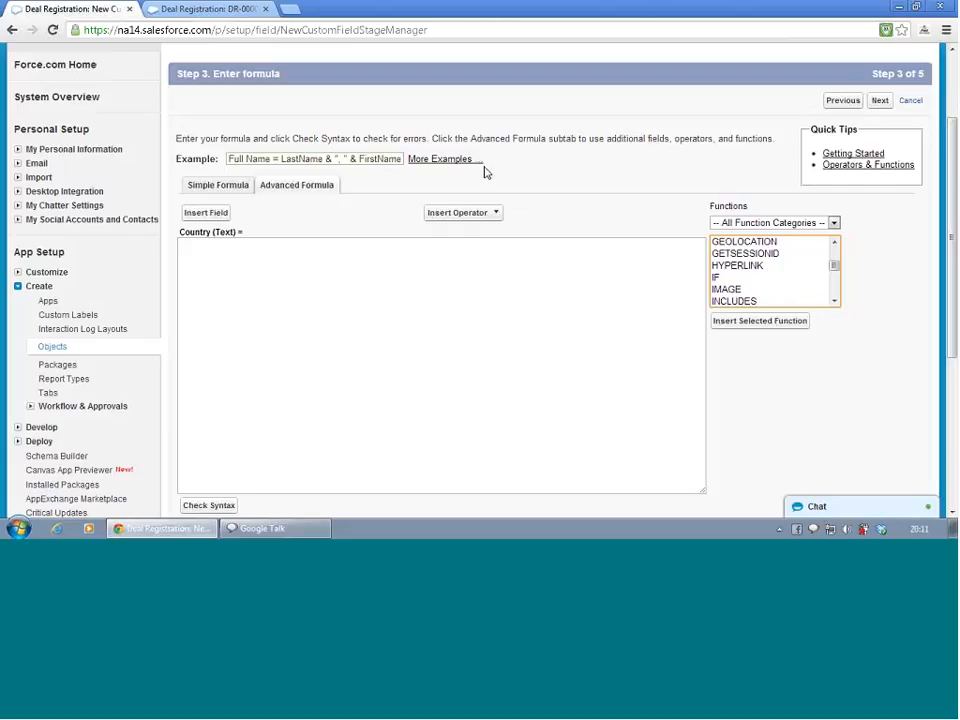
Insert the End Customer's Billing Country field into the formula and continue to field-level security
{"action": "left_click", "coordinate": [224, 215]}
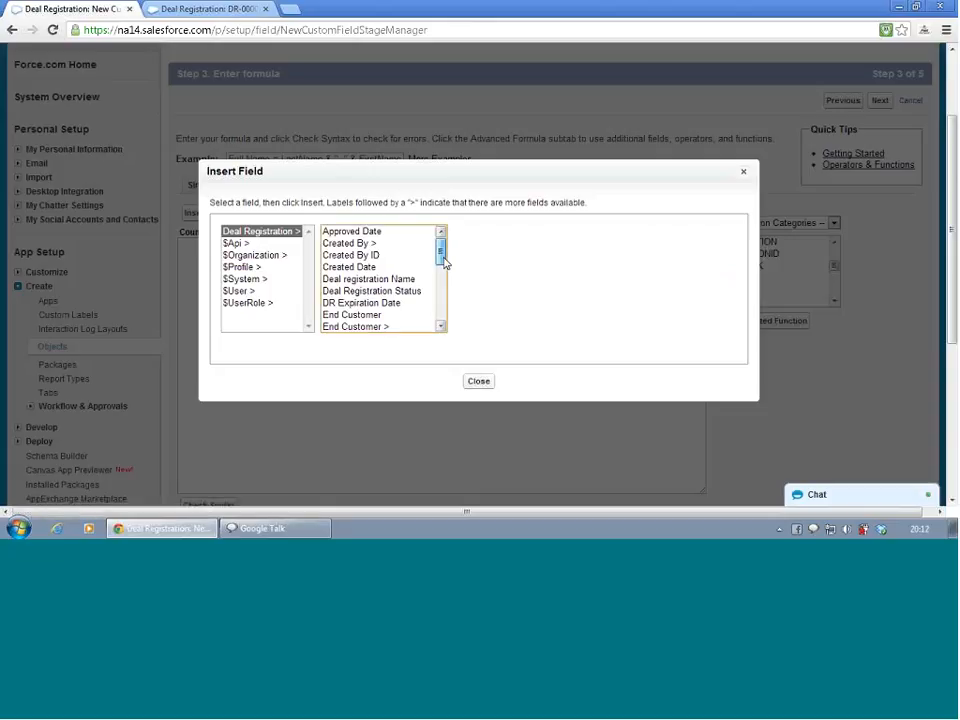
{"action": "mouse_move", "coordinate": [444, 260]}
{"action": "left_mouse_down"}
{"action": "mouse_move", "coordinate": [444, 309]}
{"action": "mouse_move", "coordinate": [440, 241]}
{"action": "left_mouse_up"}
{"action": "left_click", "coordinate": [352, 244]}
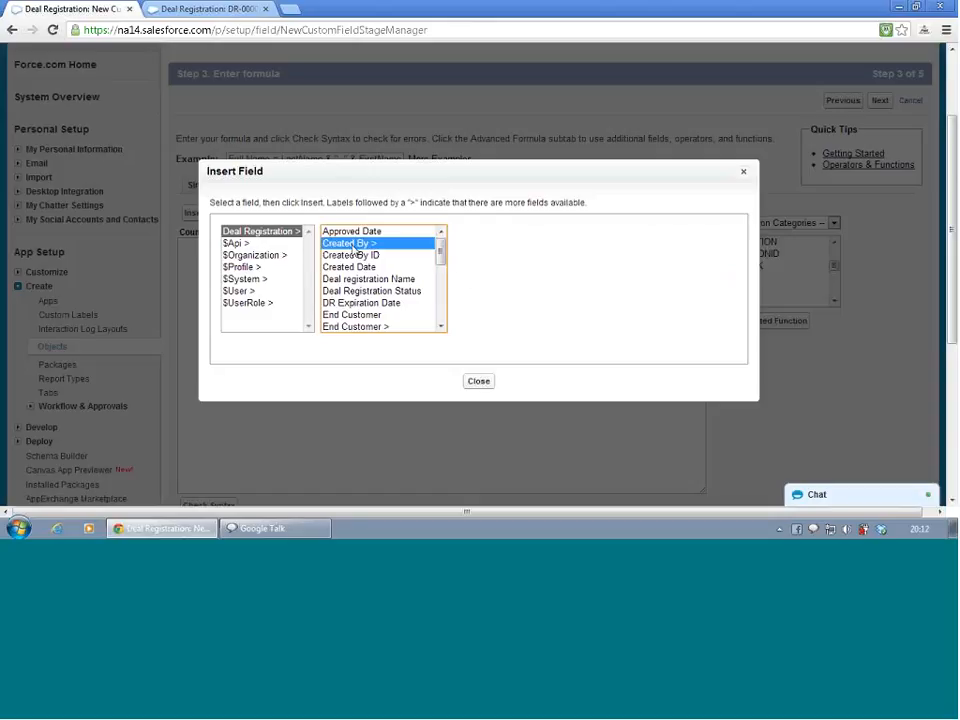
{"action": "left_click", "coordinate": [420, 315]}
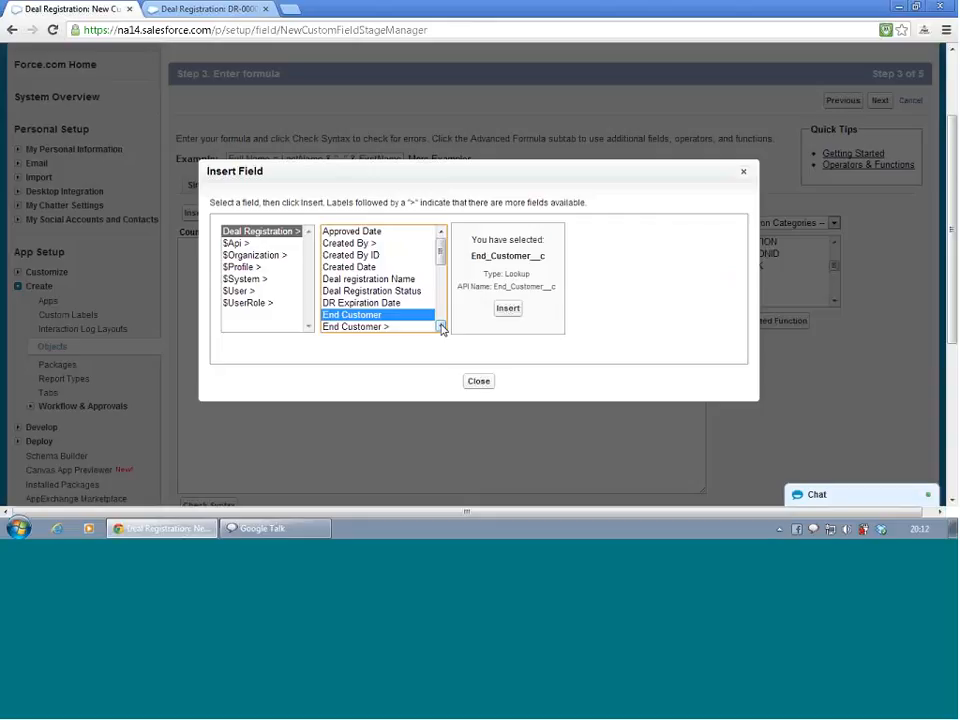
{"action": "left_click", "coordinate": [380, 327]}
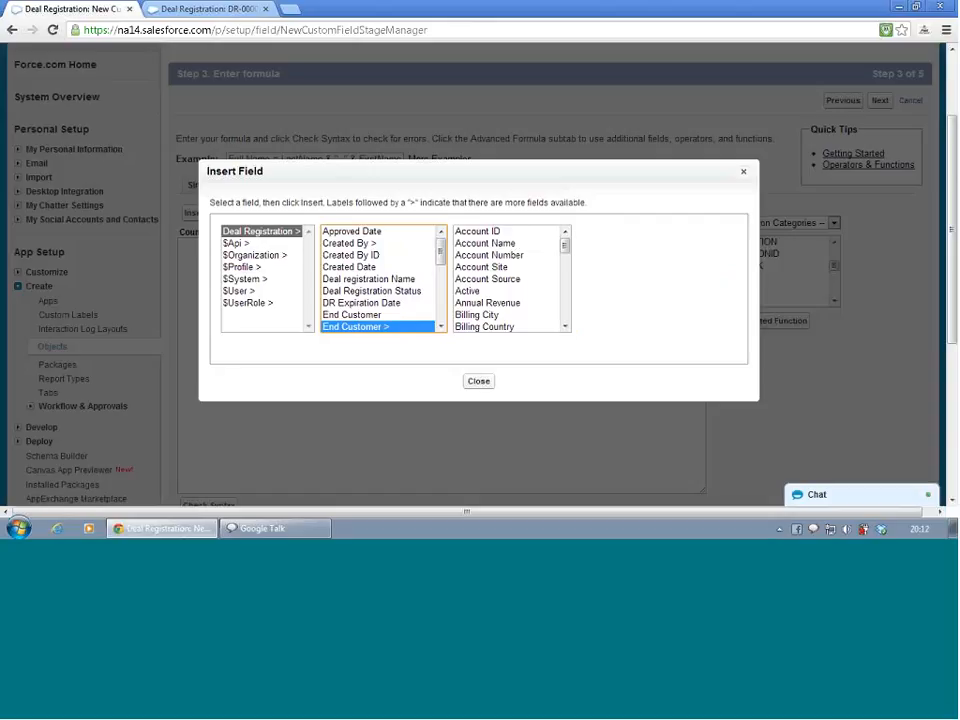
{"action": "left_click", "coordinate": [512, 329]}
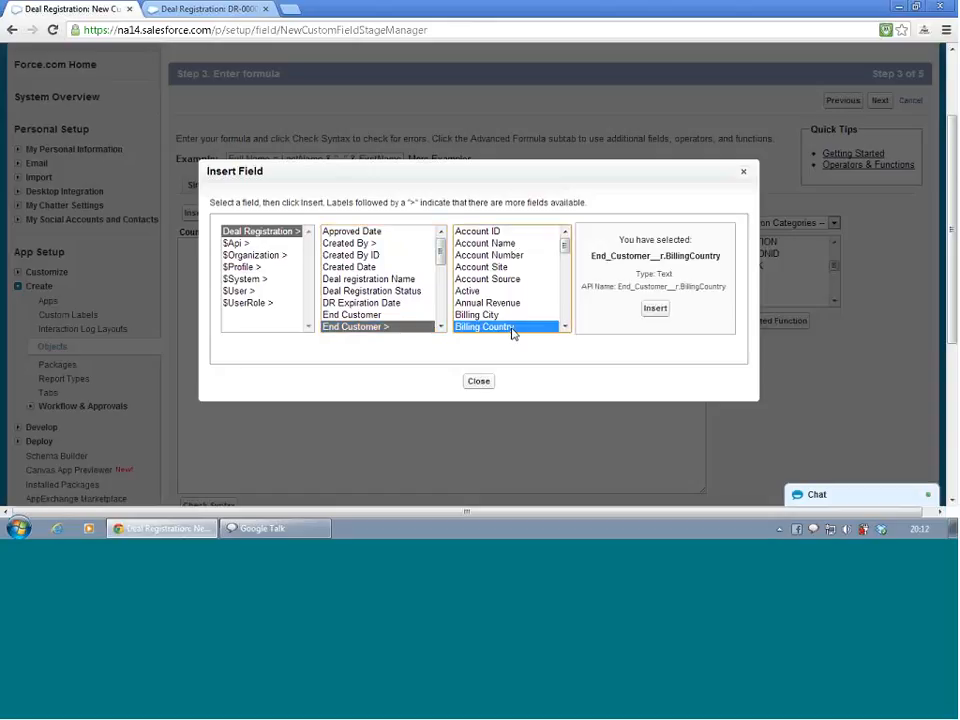
{"action": "left_click", "coordinate": [657, 308]}
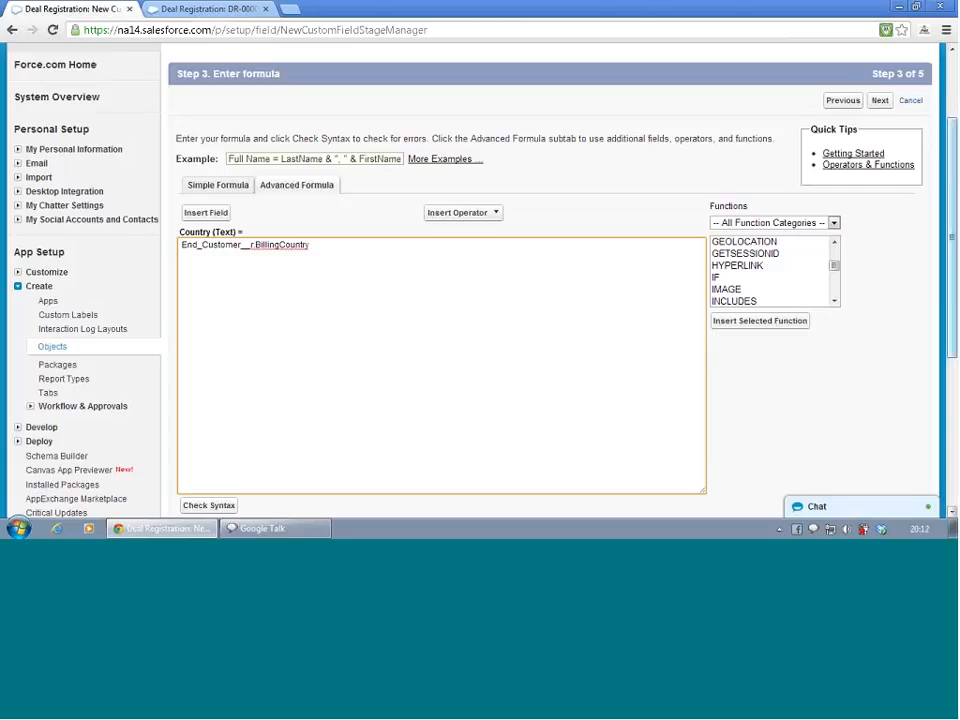
{"action": "left_click", "coordinate": [880, 100]}
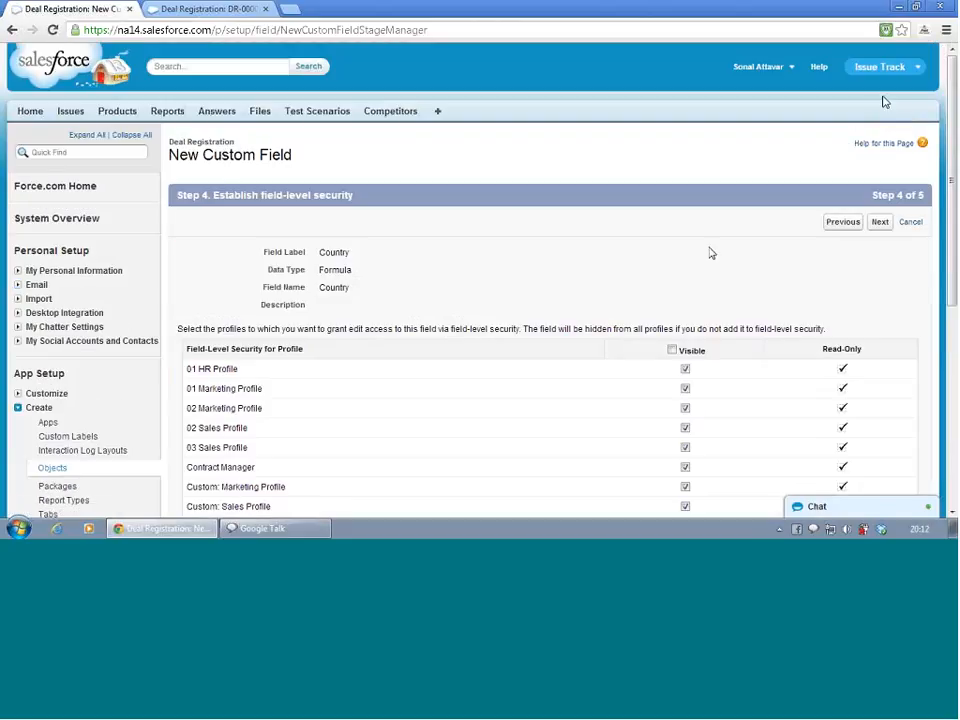
{"action": "scroll", "coordinate": [710, 253], "scroll_direction": "down", "scroll_amount": 3}
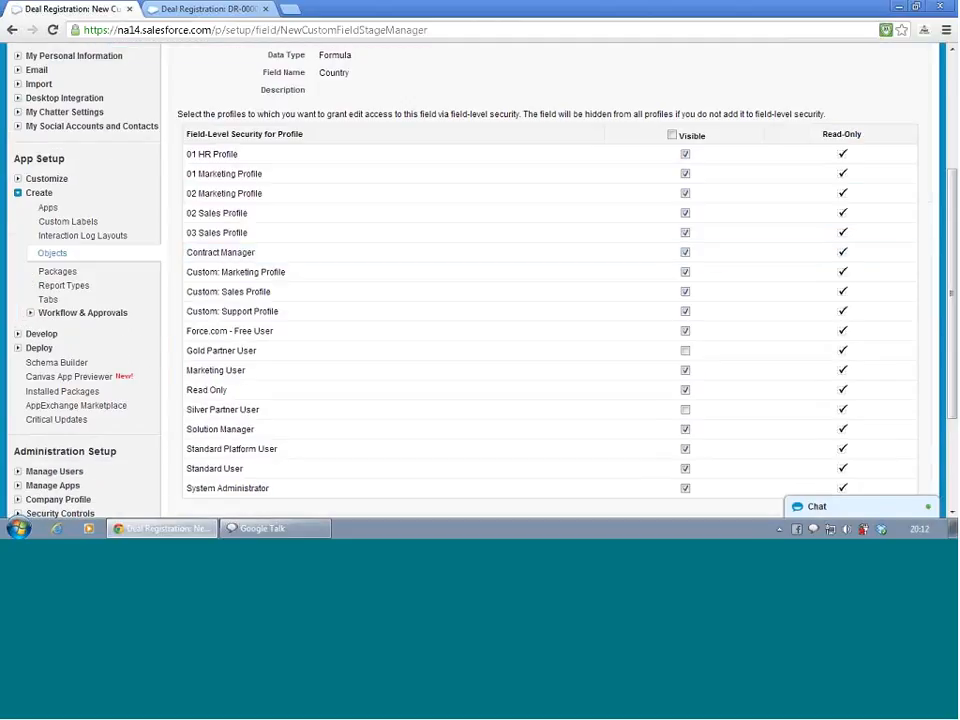
Make the Country field visible to all profiles and save the new field
{"action": "left_click", "coordinate": [671, 135]}
{"action": "scroll", "coordinate": [655, 175], "scroll_direction": "up", "scroll_amount": 3}
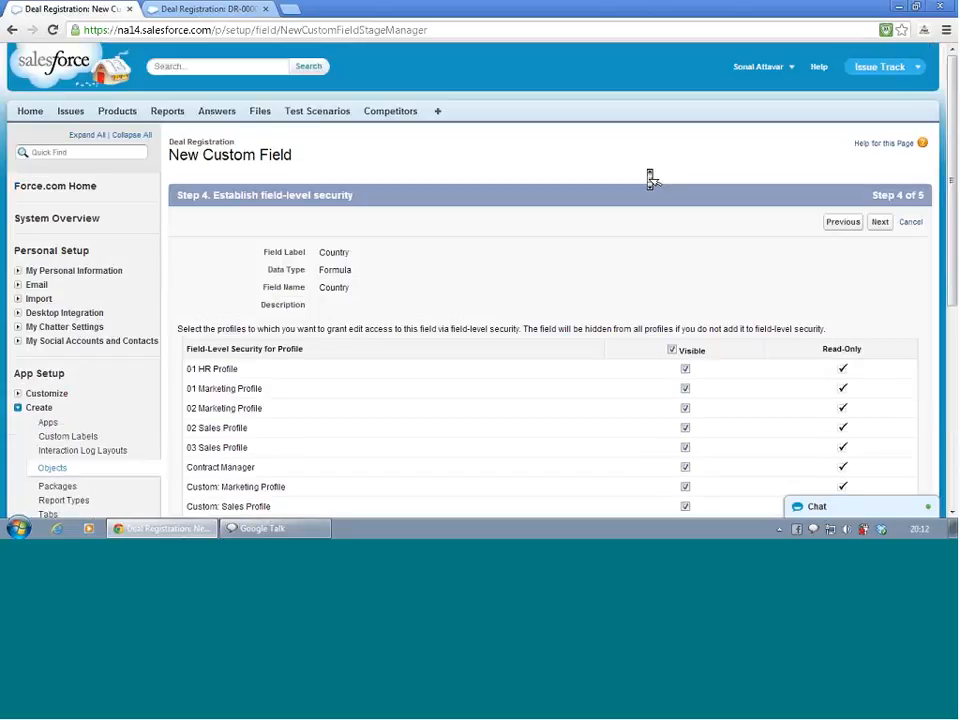
{"action": "left_click", "coordinate": [879, 222]}
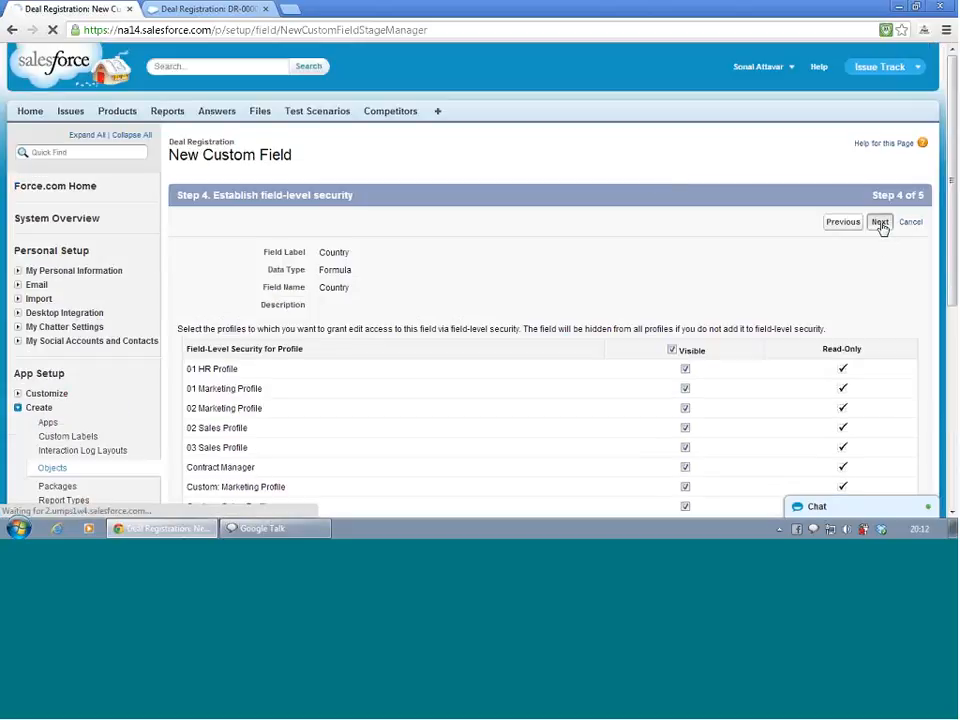
{"action": "left_click", "coordinate": [882, 228]}
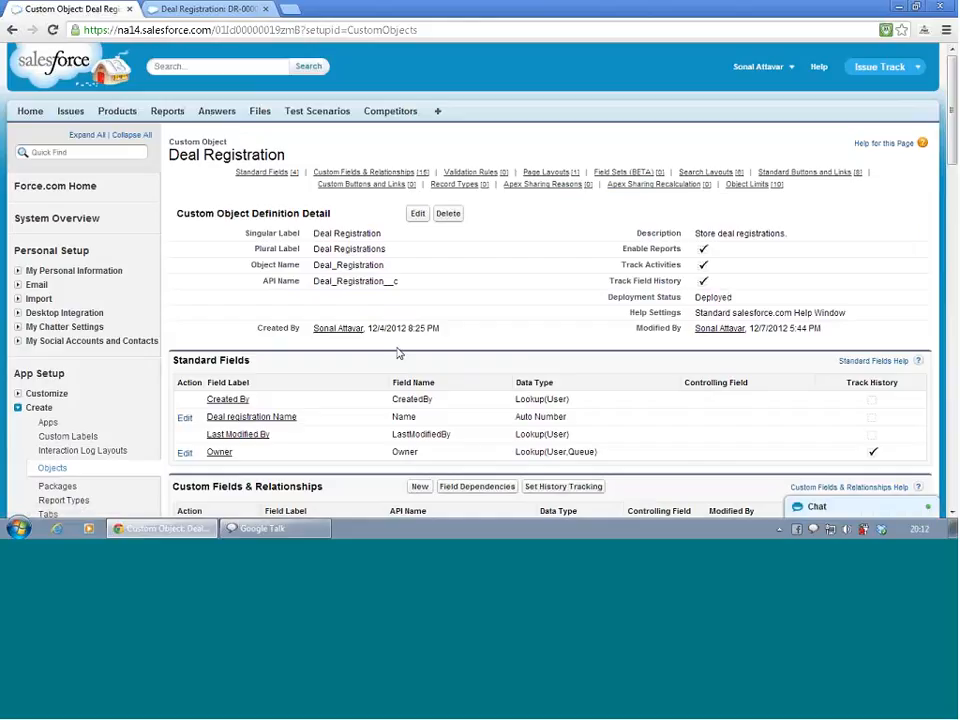
Create a new queue labeled North America Desk with queue name North_America_Desk
{"action": "scroll", "coordinate": [391, 379], "scroll_direction": "down", "scroll_amount": 4}
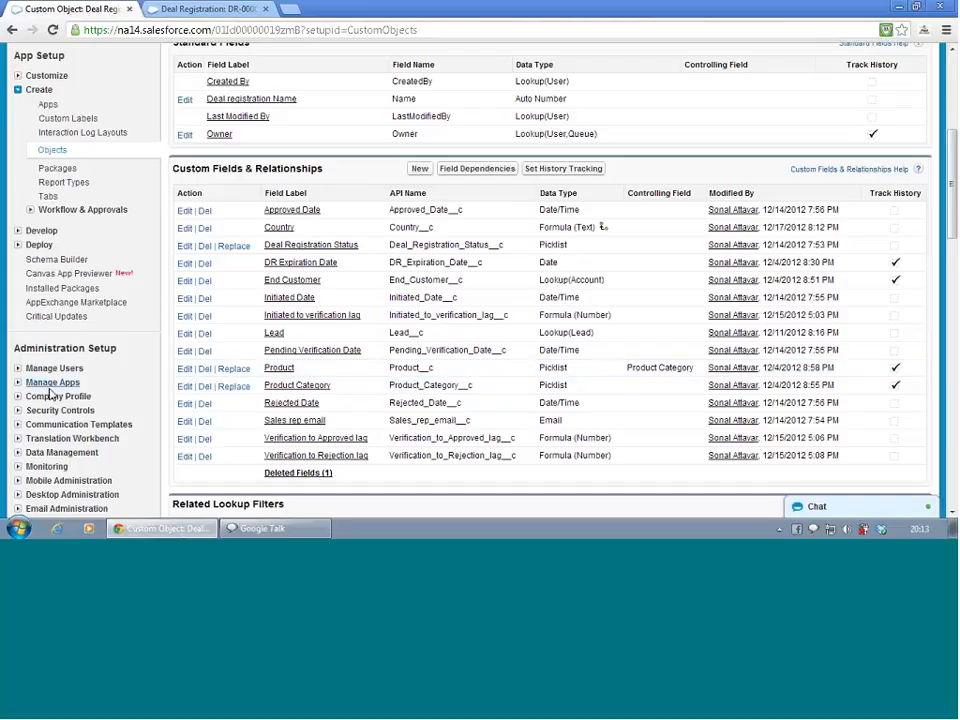
{"action": "left_click", "coordinate": [17, 370]}
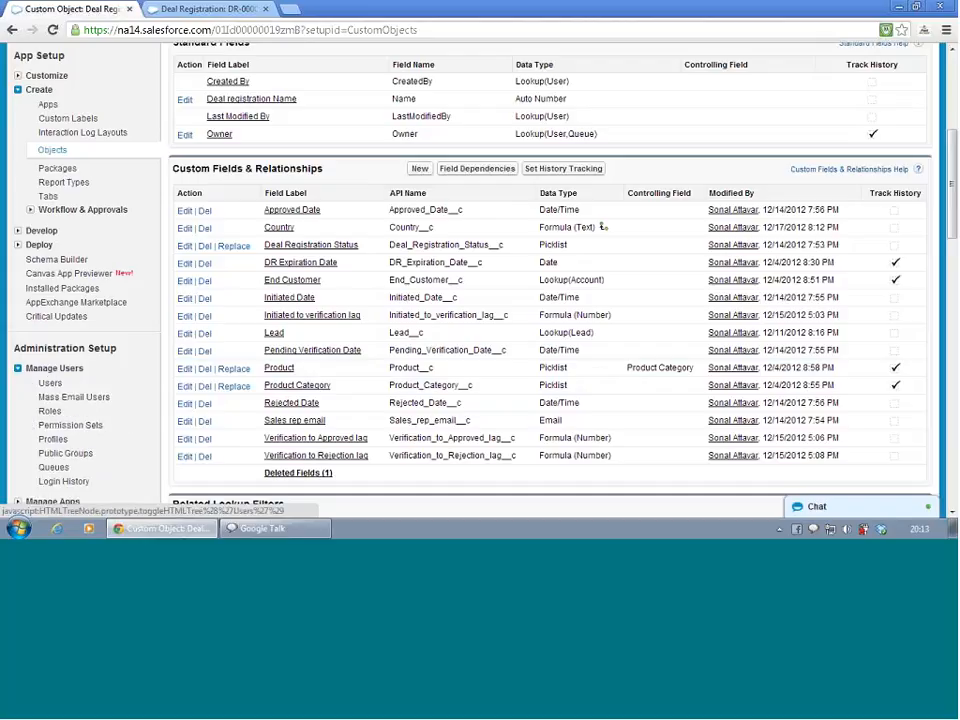
{"action": "left_click", "coordinate": [53, 468]}
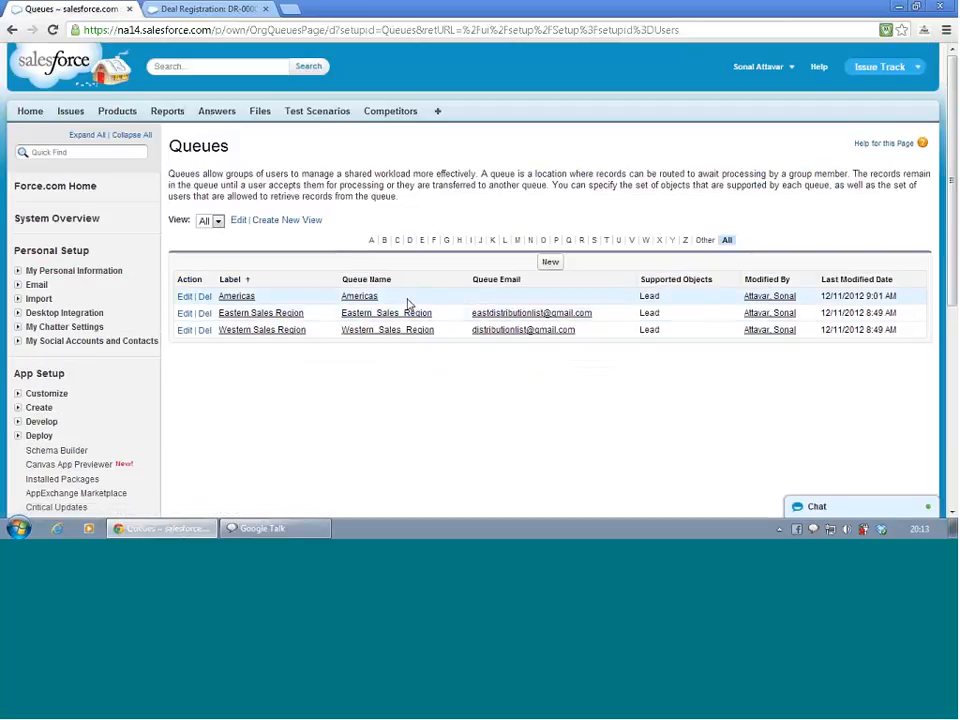
{"action": "left_click", "coordinate": [550, 263]}
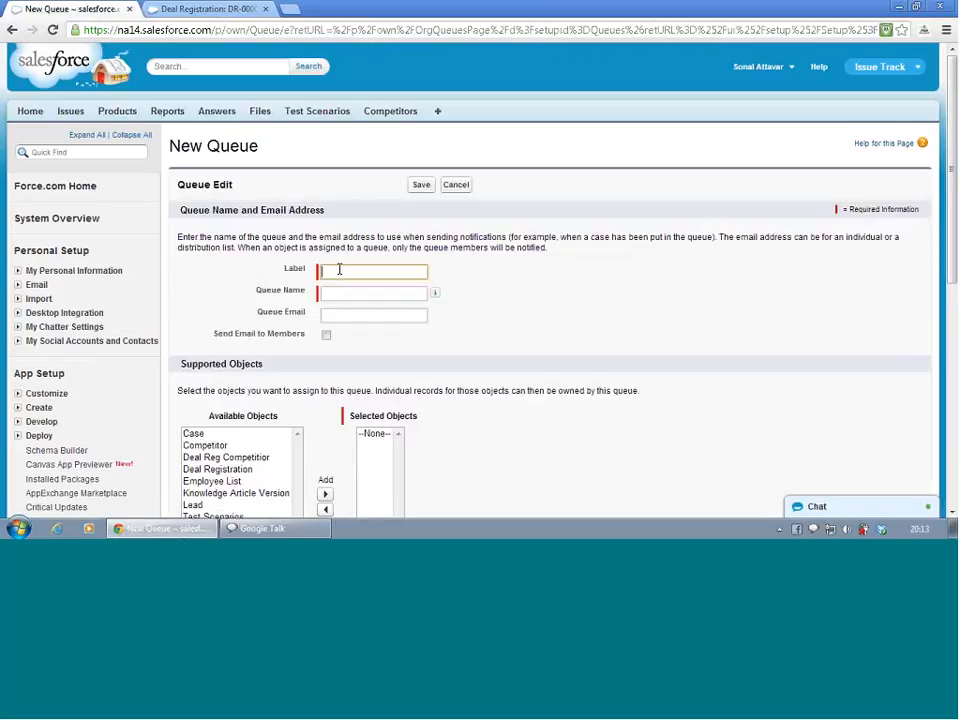
{"action": "type", "text": "North America Desk"}
{"action": "key", "text": "Tab"}
{"action": "key", "text": "Tab"}
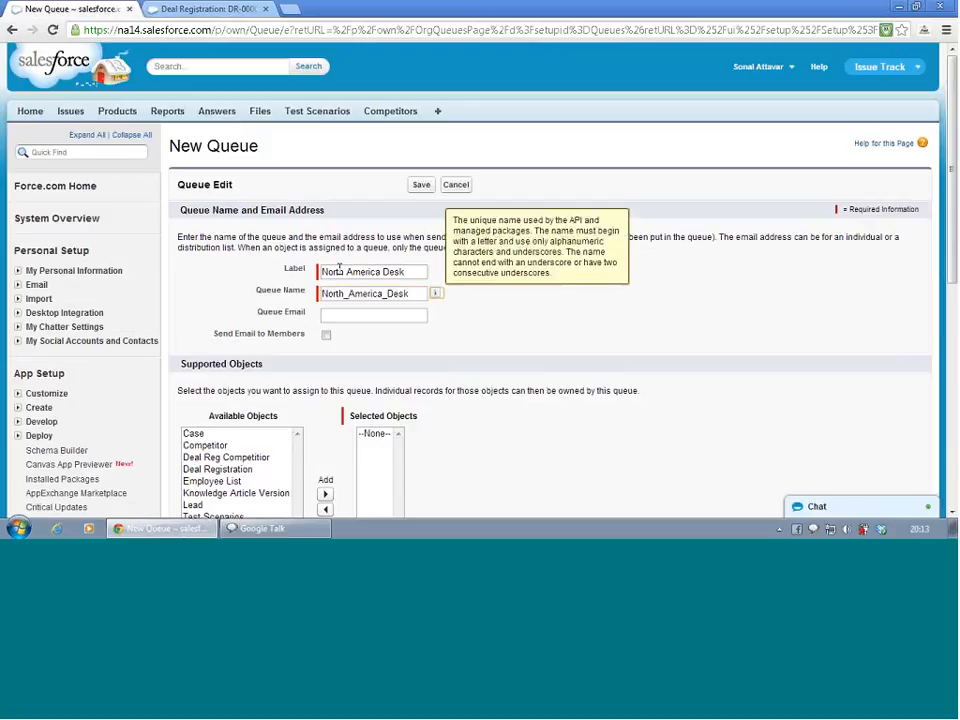
Add Deal Registration as the queue's supported object and save the North America Desk queue
{"action": "scroll", "coordinate": [454, 328], "scroll_direction": "down", "scroll_amount": 3}
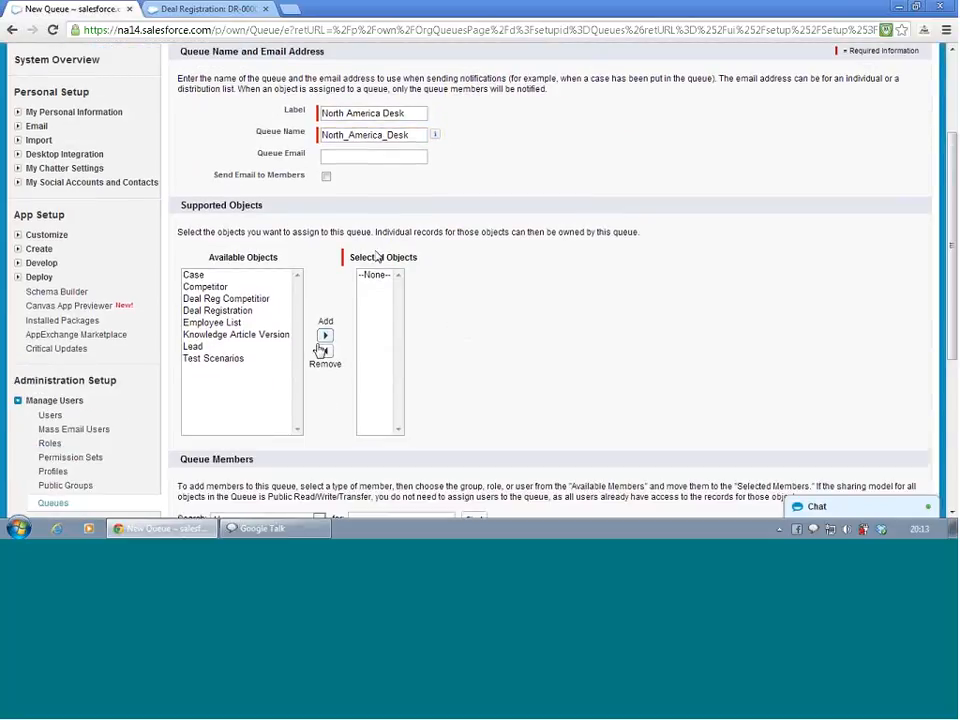
{"action": "left_click", "coordinate": [246, 304]}
{"action": "left_click", "coordinate": [246, 311]}
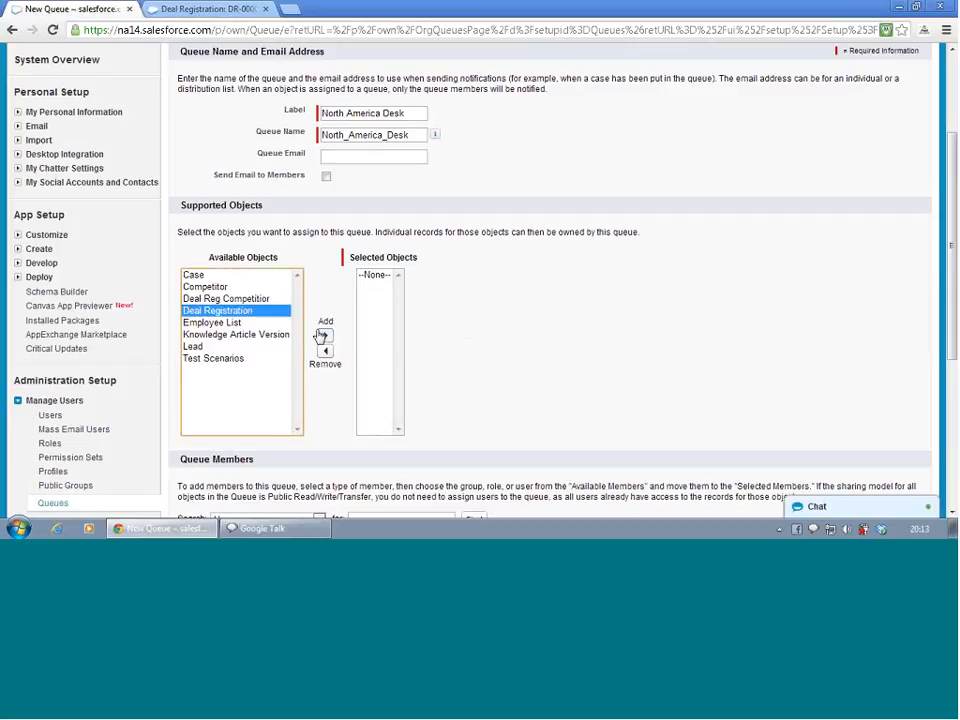
{"action": "left_click", "coordinate": [325, 335]}
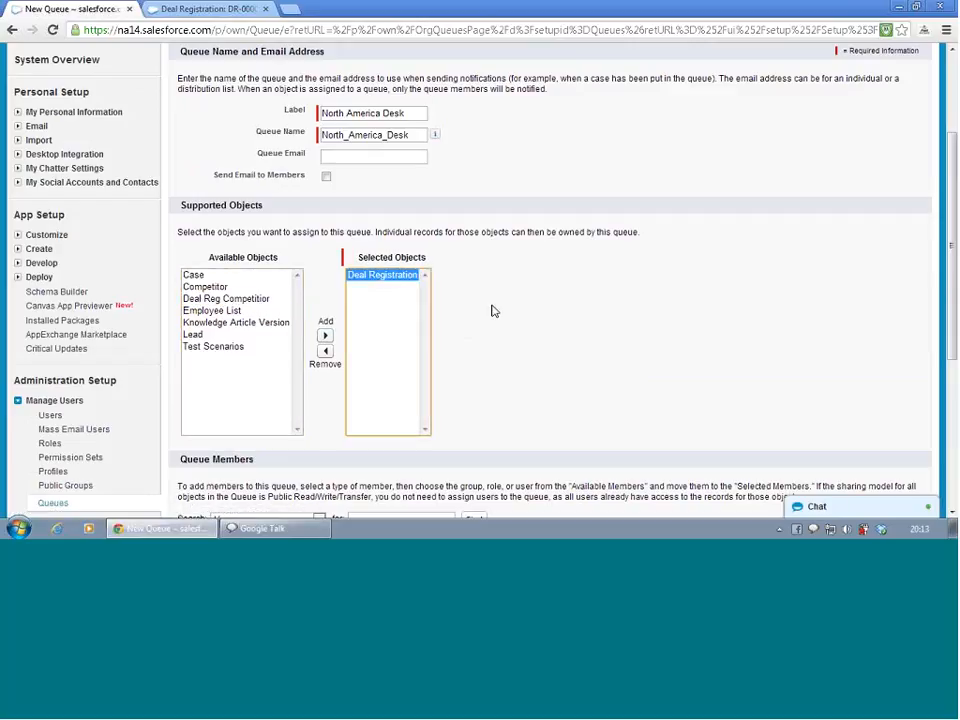
{"action": "scroll", "coordinate": [491, 311], "scroll_direction": "down", "scroll_amount": 3}
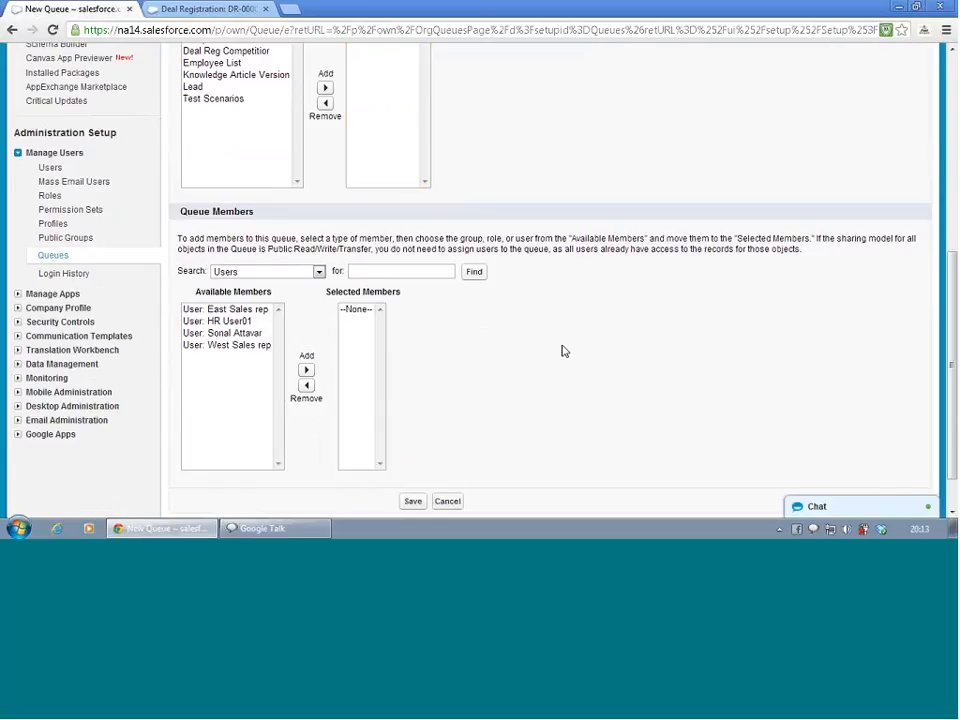
{"action": "scroll", "coordinate": [563, 352], "scroll_direction": "down", "scroll_amount": 1}
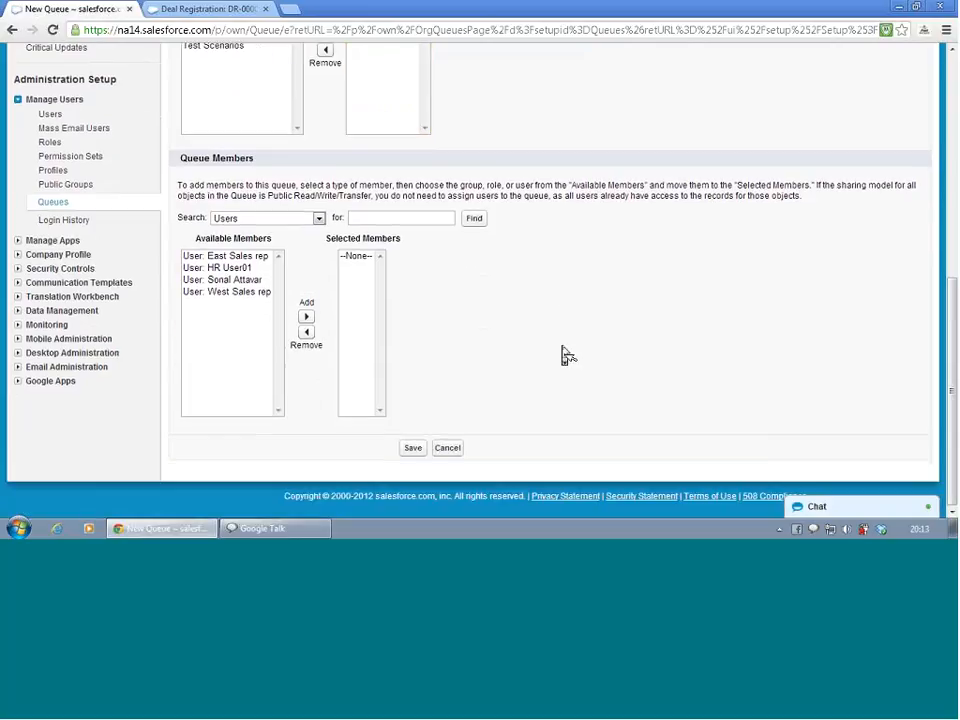
{"action": "left_click", "coordinate": [414, 449]}
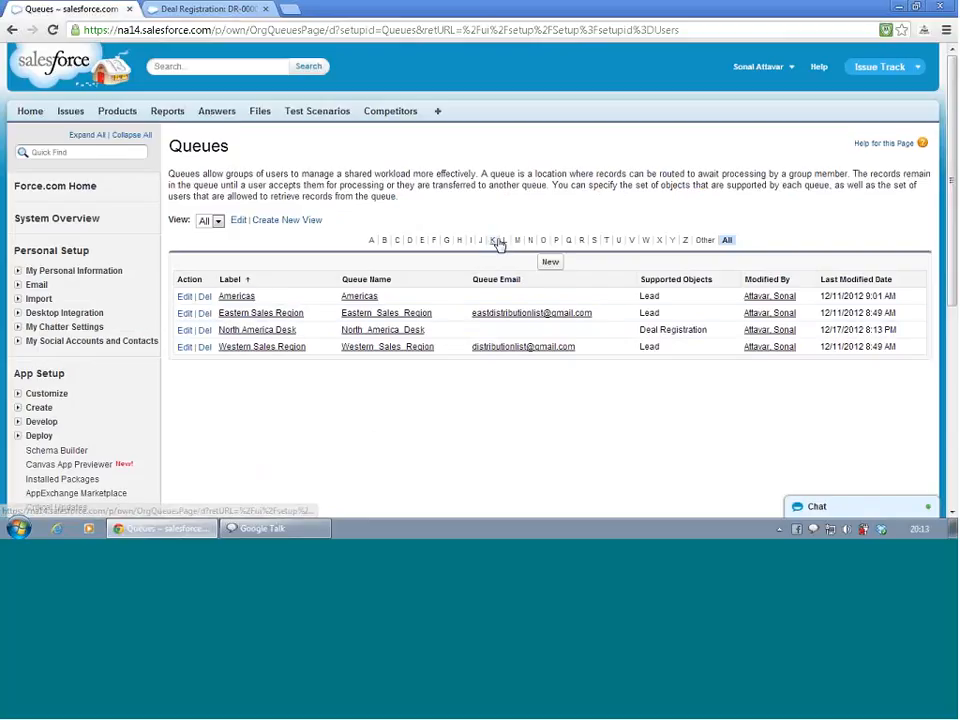
Create another new queue labeled Canada Desk with queue name Canada_Desk
{"action": "left_click", "coordinate": [553, 262]}
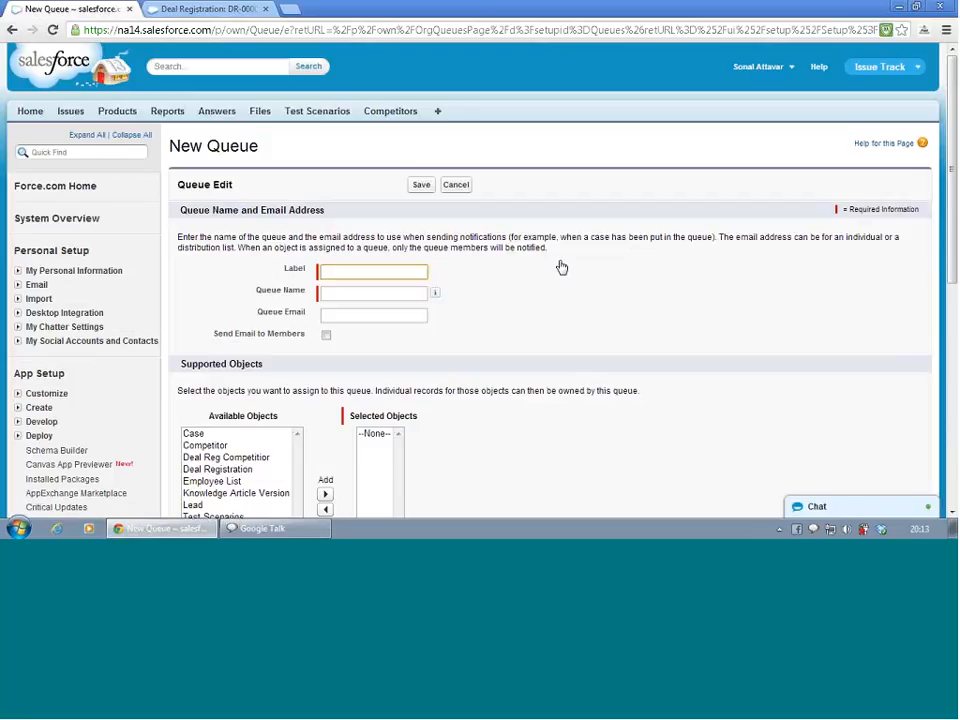
{"action": "type", "text": "Canada Desk"}
{"action": "key", "text": "Tab"}
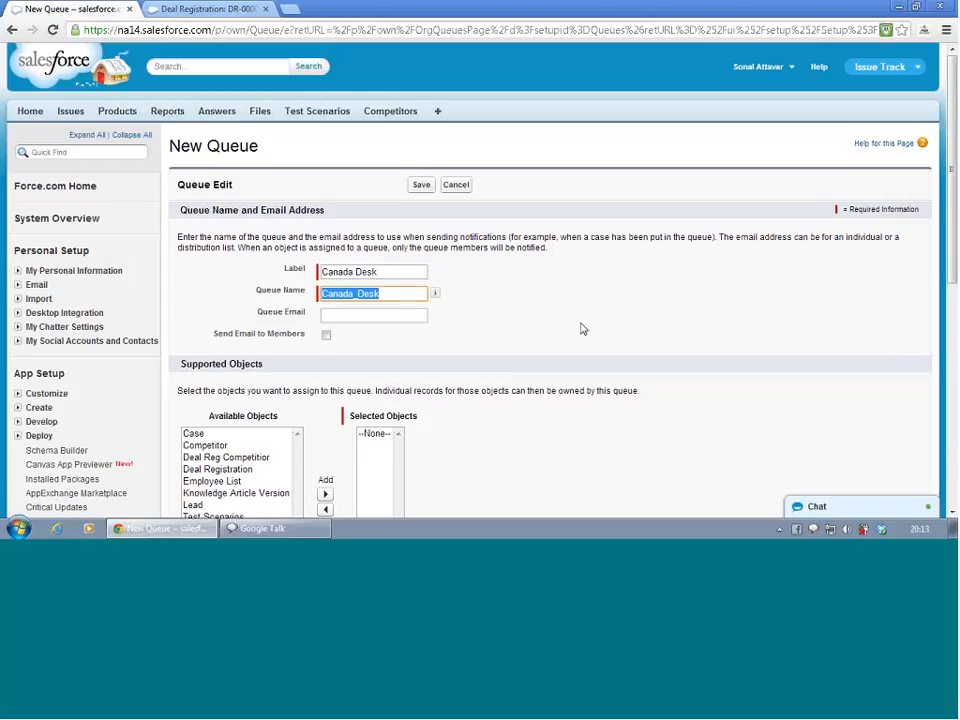
{"action": "left_click", "coordinate": [583, 329]}
Add Deal Registration as the Canada Desk queue's supported object and save it
{"action": "scroll", "coordinate": [583, 329], "scroll_direction": "down", "scroll_amount": 3}
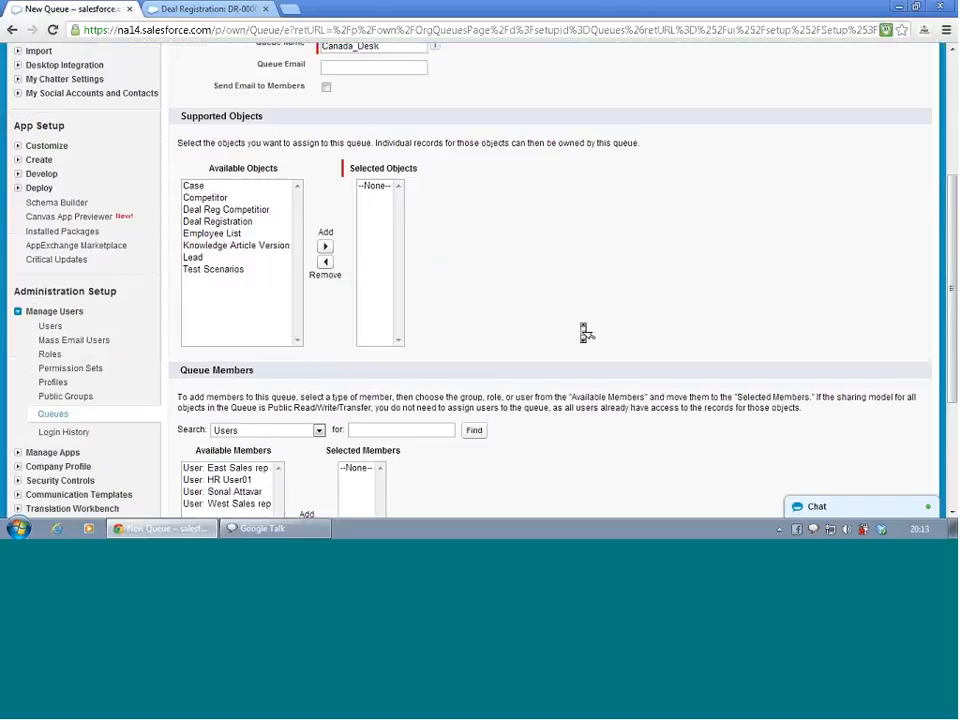
{"action": "left_click", "coordinate": [228, 221]}
{"action": "left_click", "coordinate": [325, 246]}
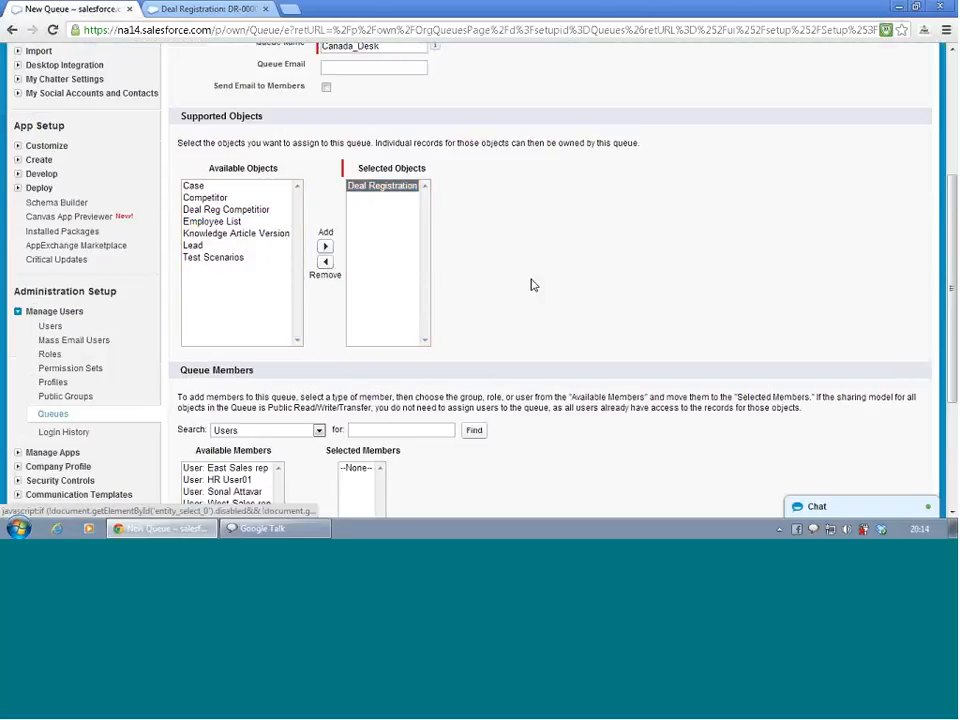
{"action": "scroll", "coordinate": [531, 284], "scroll_direction": "down", "scroll_amount": 1}
{"action": "scroll", "coordinate": [534, 288], "scroll_direction": "down", "scroll_amount": 1}
{"action": "left_click", "coordinate": [415, 448]}
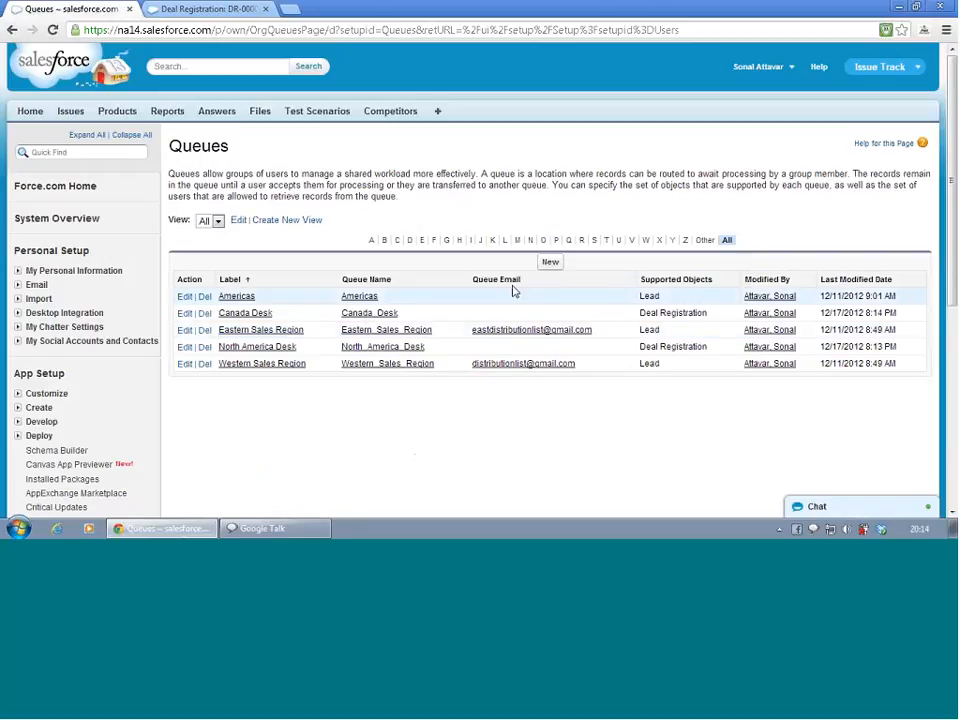
Create another new queue labeled Germany Desk with queue name Germany_Desk
{"action": "left_click", "coordinate": [548, 263]}
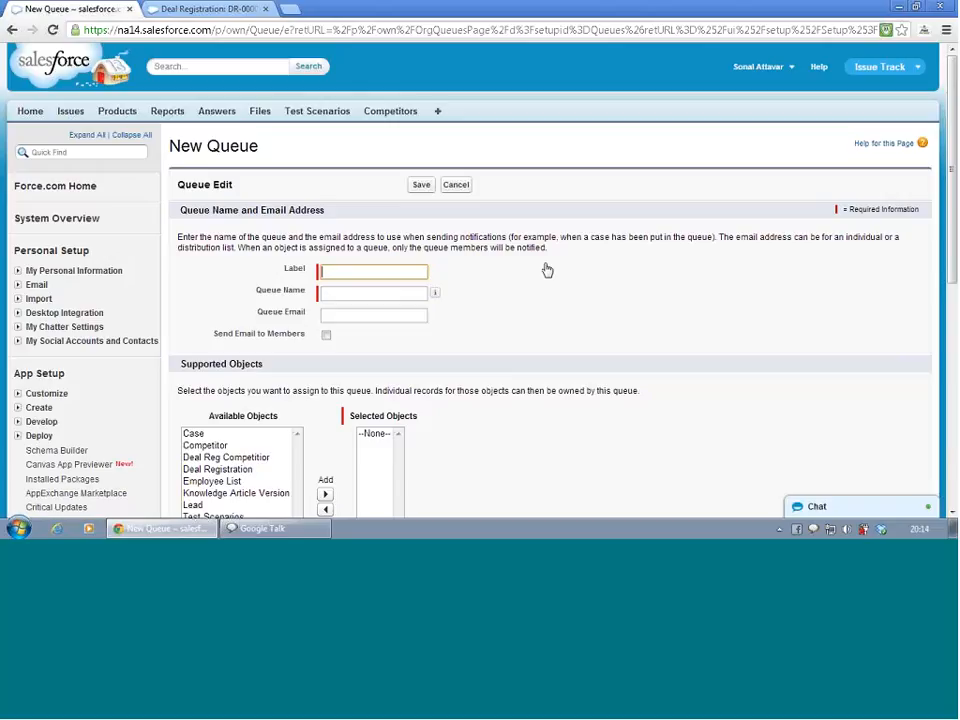
{"action": "type", "text": "Germany Desk"}
{"action": "key", "text": "Tab"}
{"action": "key", "text": "Tab"}
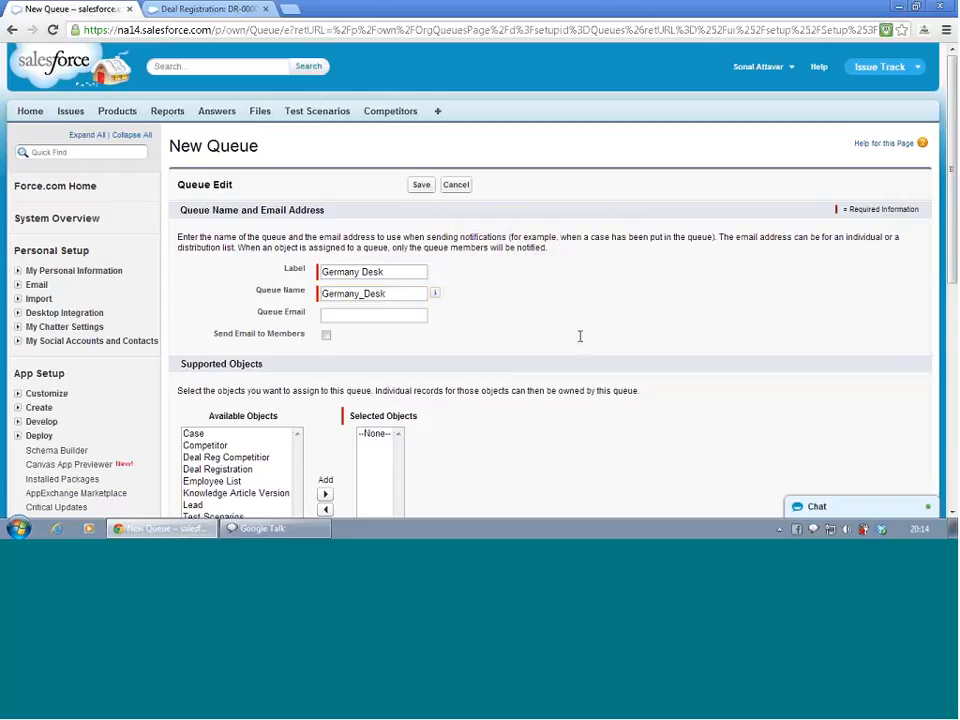
Add Deal Registration as the Germany Desk queue's supported object and save it
{"action": "scroll", "coordinate": [580, 370], "scroll_direction": "down", "scroll_amount": 2}
{"action": "scroll", "coordinate": [586, 376], "scroll_direction": "down", "scroll_amount": 2}
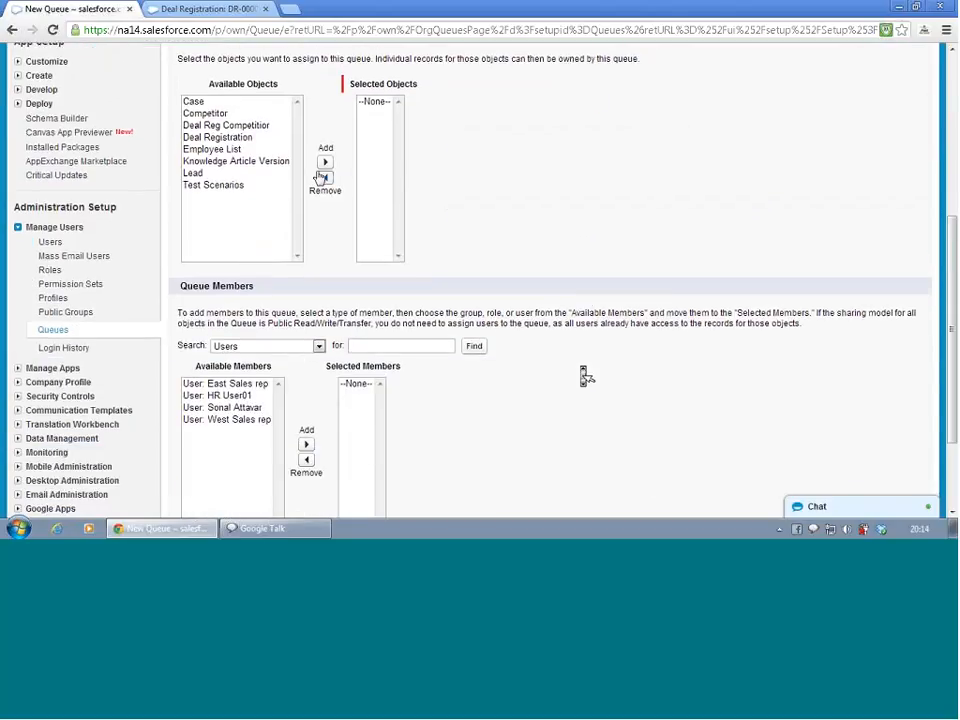
{"action": "left_click", "coordinate": [238, 137]}
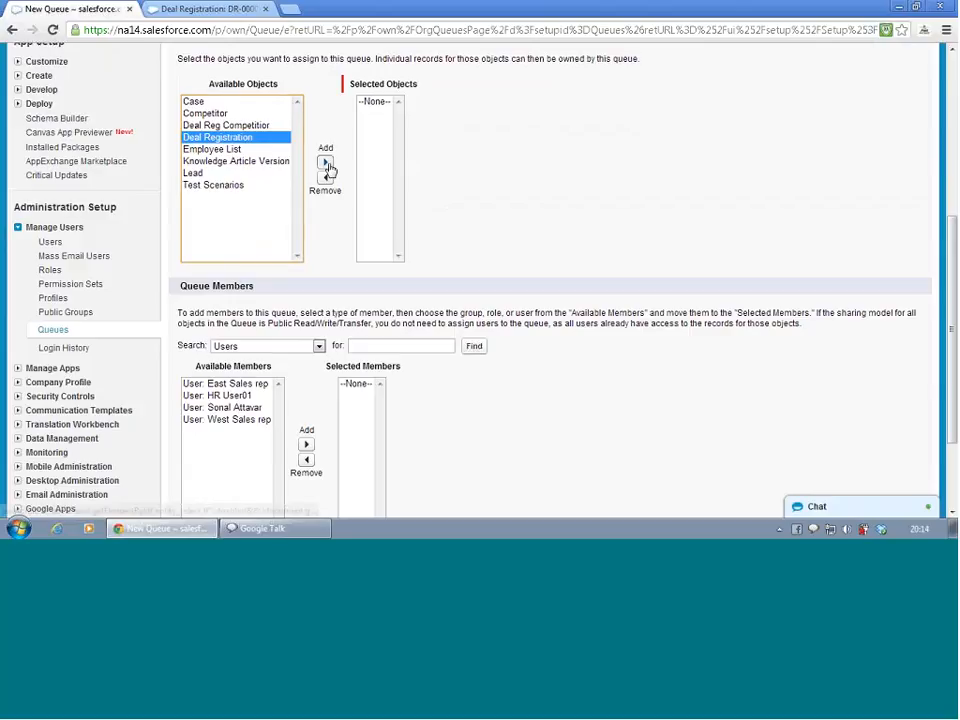
{"action": "left_click", "coordinate": [325, 162]}
{"action": "scroll", "coordinate": [420, 195], "scroll_direction": "down", "scroll_amount": 2}
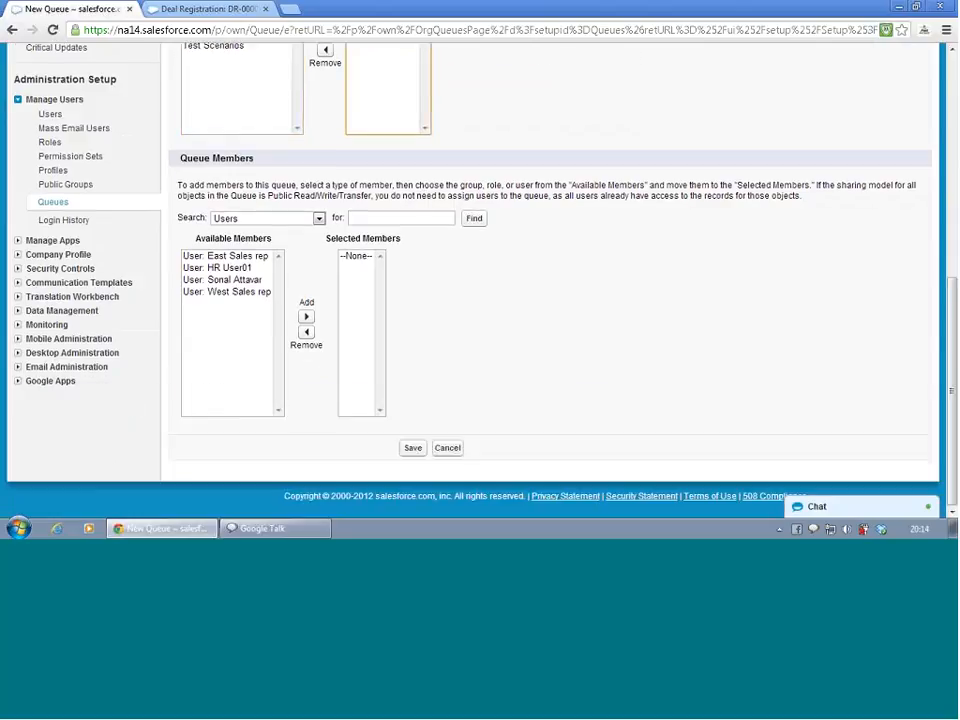
{"action": "left_click", "coordinate": [418, 449]}
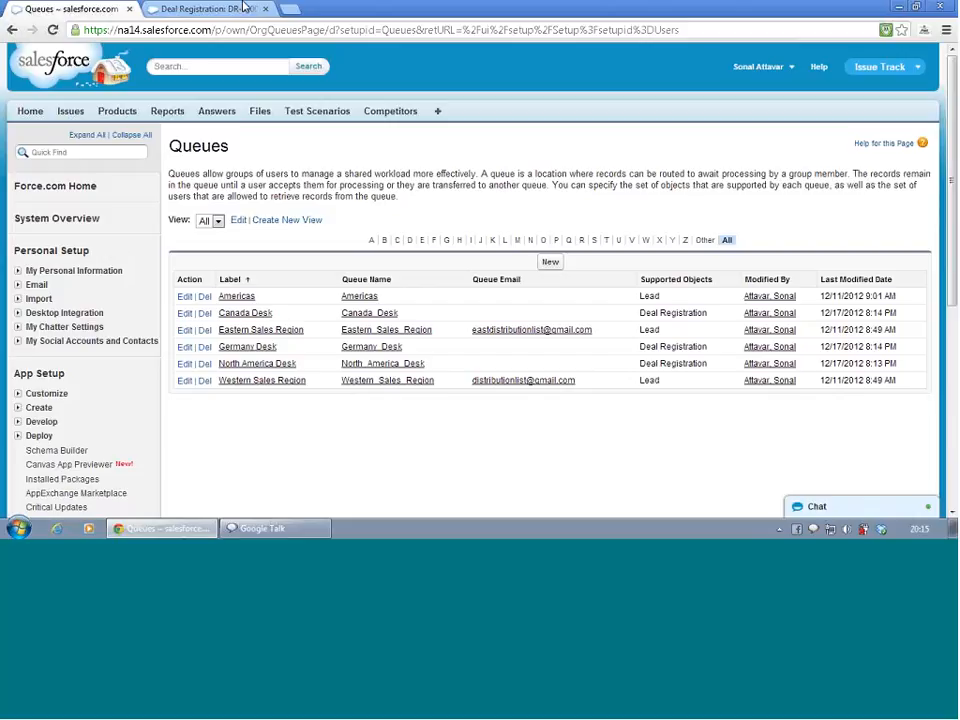
Open Setup from the deal registration tab and review the list of all users
{"action": "left_click", "coordinate": [172, 10]}
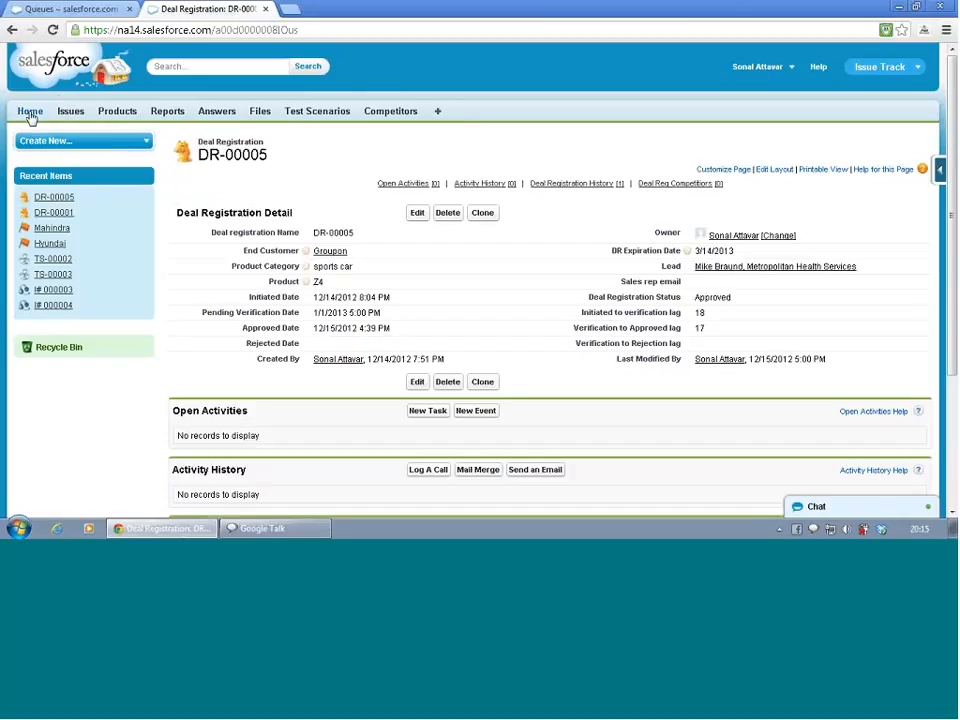
{"action": "left_click", "coordinate": [758, 67]}
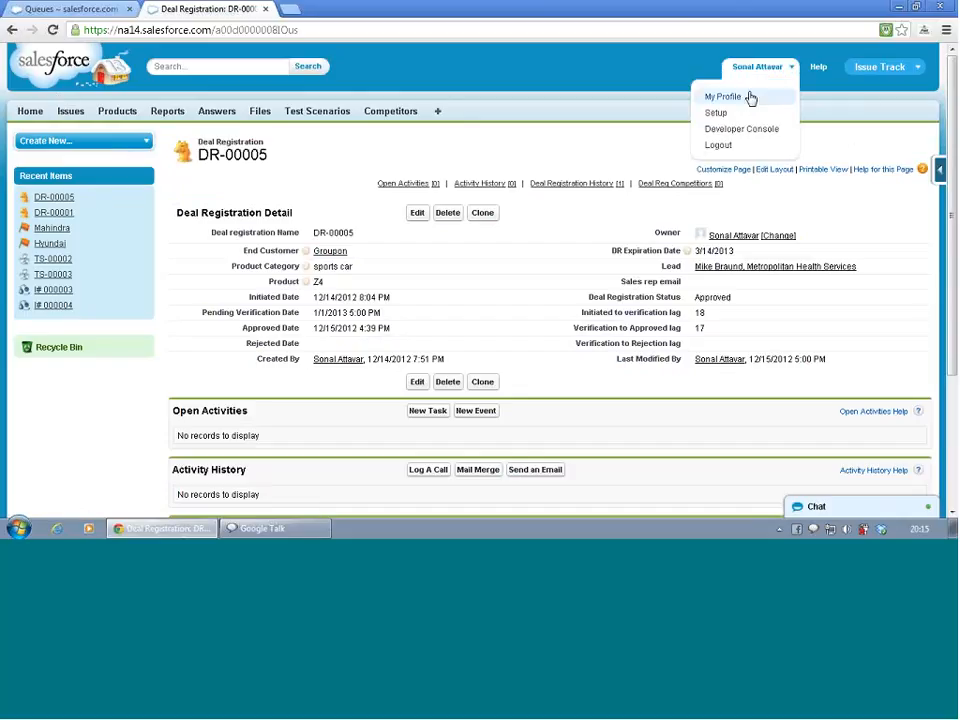
{"action": "left_click", "coordinate": [731, 119]}
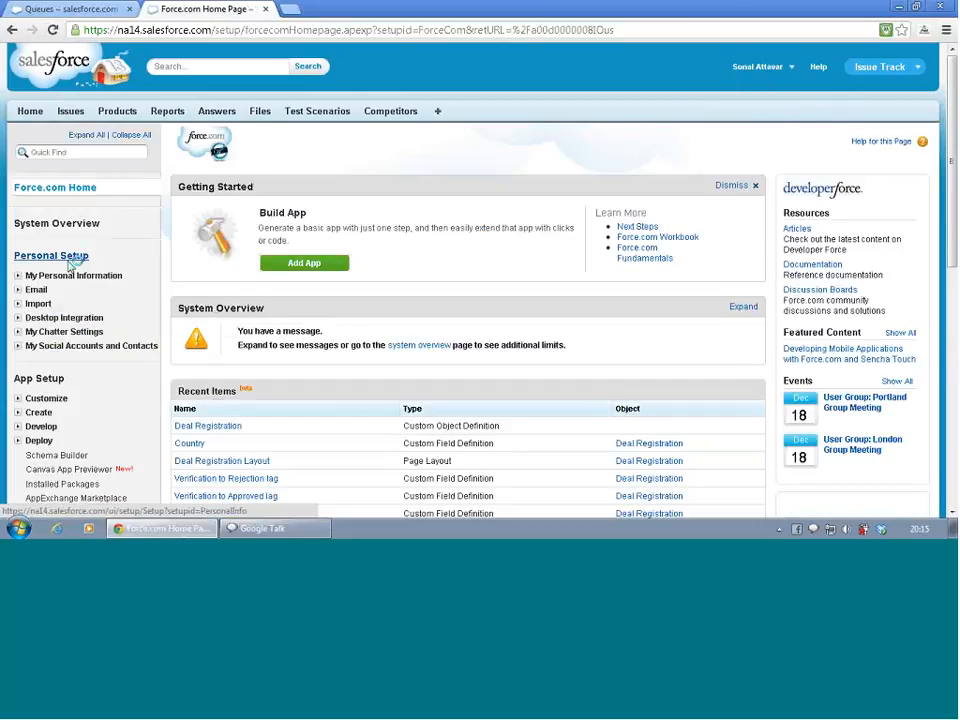
{"action": "scroll", "coordinate": [75, 253], "scroll_direction": "down", "scroll_amount": 3}
{"action": "scroll", "coordinate": [72, 268], "scroll_direction": "down", "scroll_amount": 1}
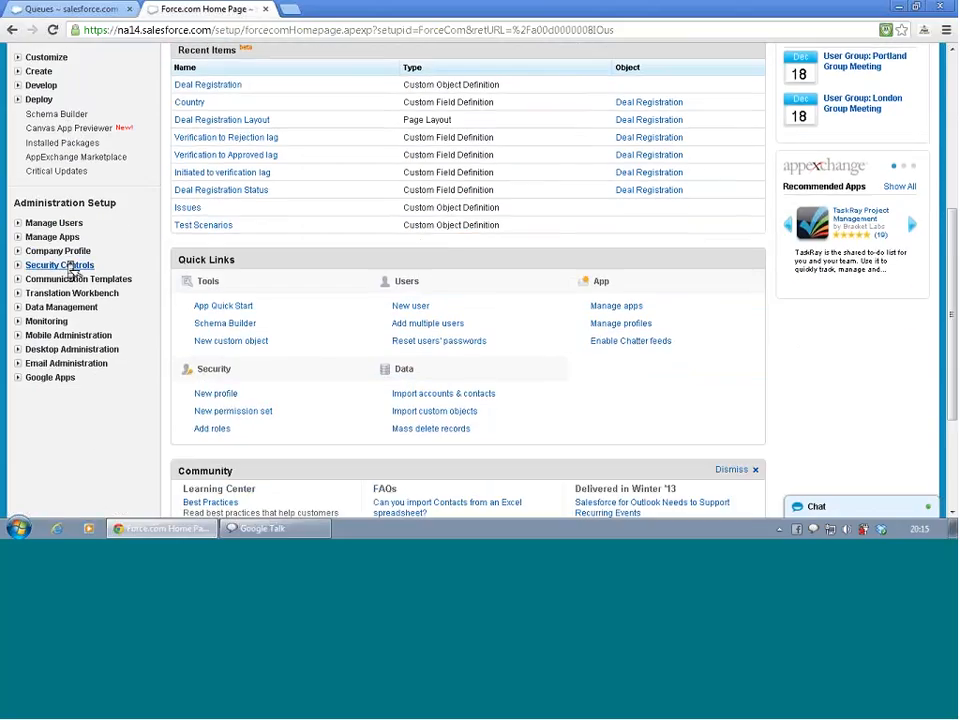
{"action": "left_click", "coordinate": [17, 223]}
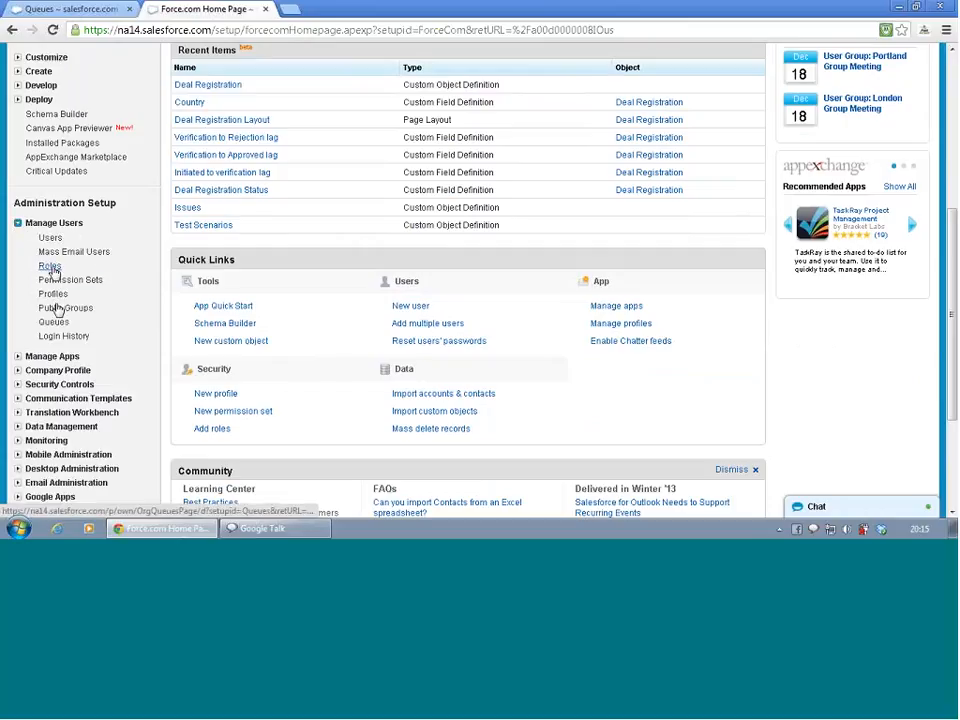
{"action": "left_click", "coordinate": [49, 238]}
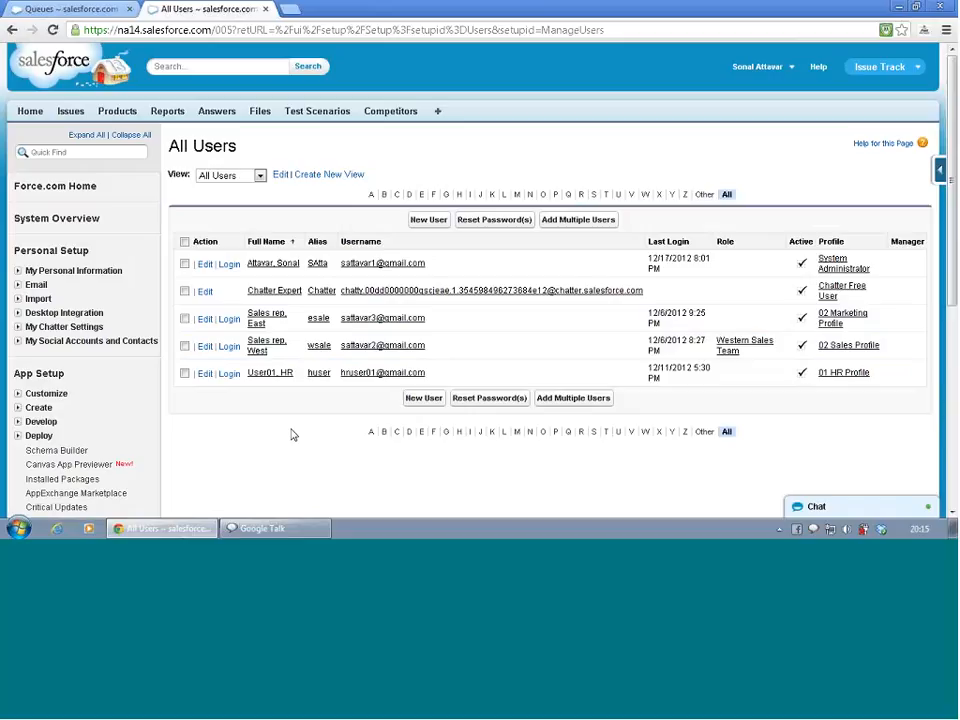
Open Public Groups and start a new public group labeled DR_Germany with group name DR_Germany
{"action": "scroll", "coordinate": [294, 436], "scroll_direction": "down", "scroll_amount": 3}
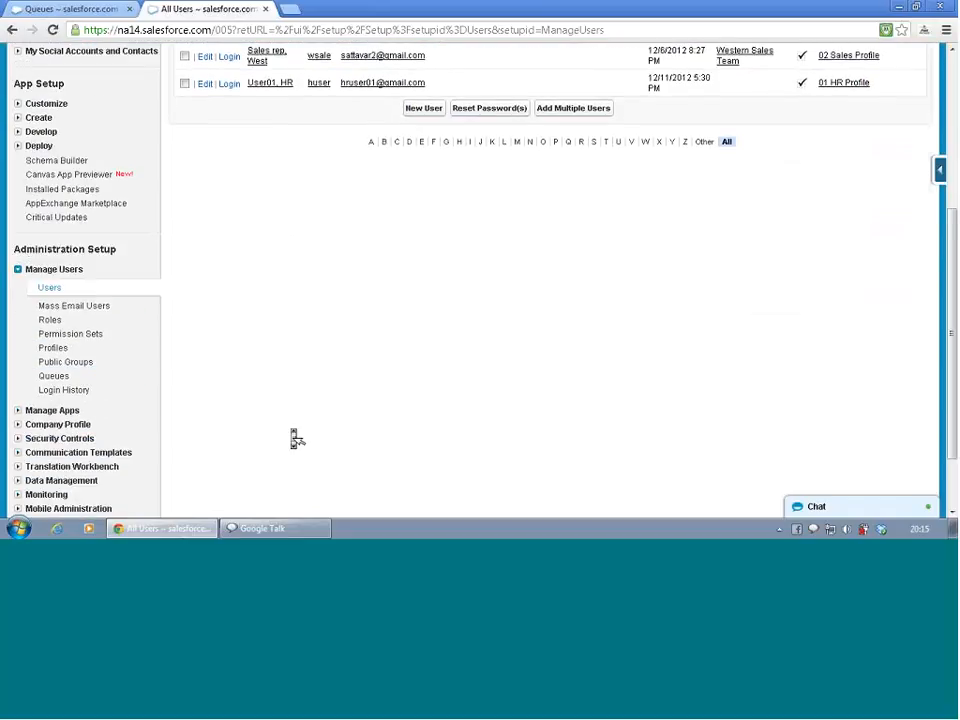
{"action": "left_click", "coordinate": [68, 364]}
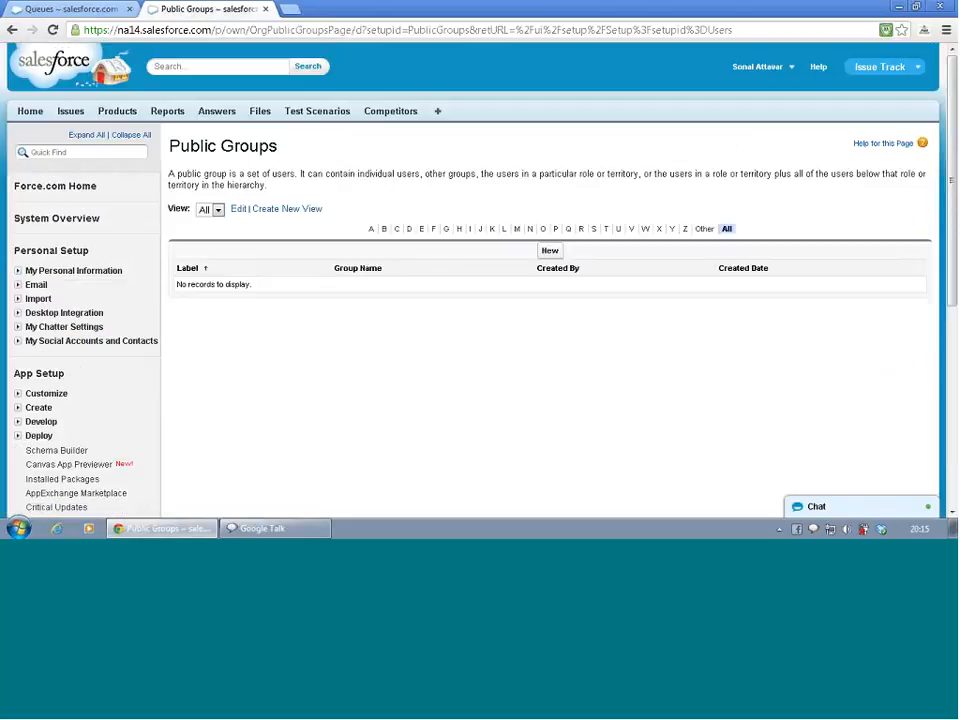
{"action": "left_click", "coordinate": [550, 252]}
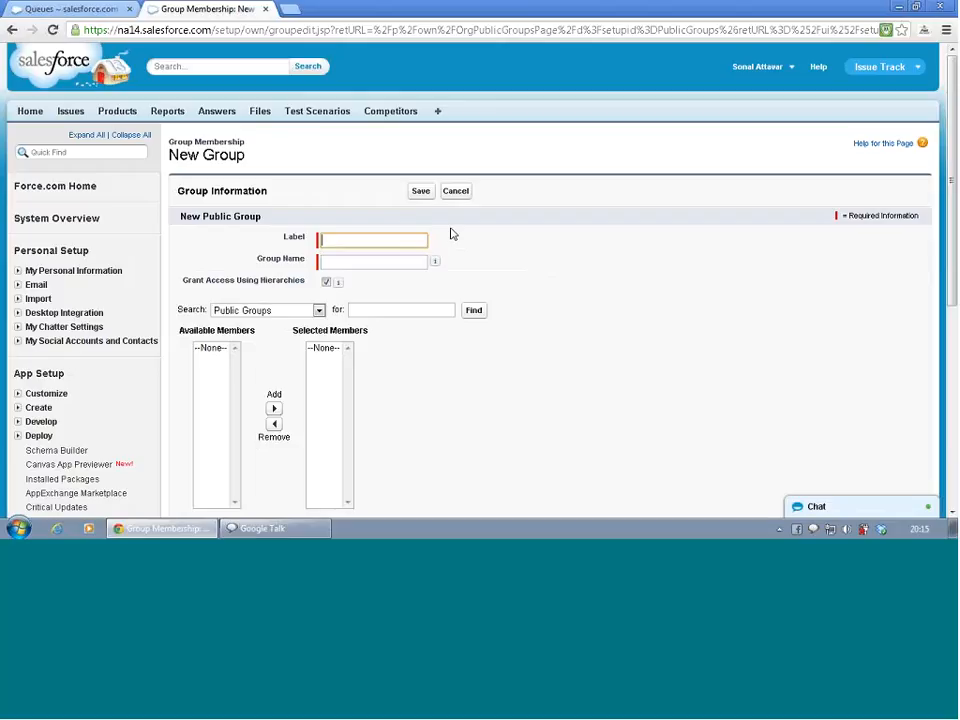
{"action": "type", "text": "DR"}
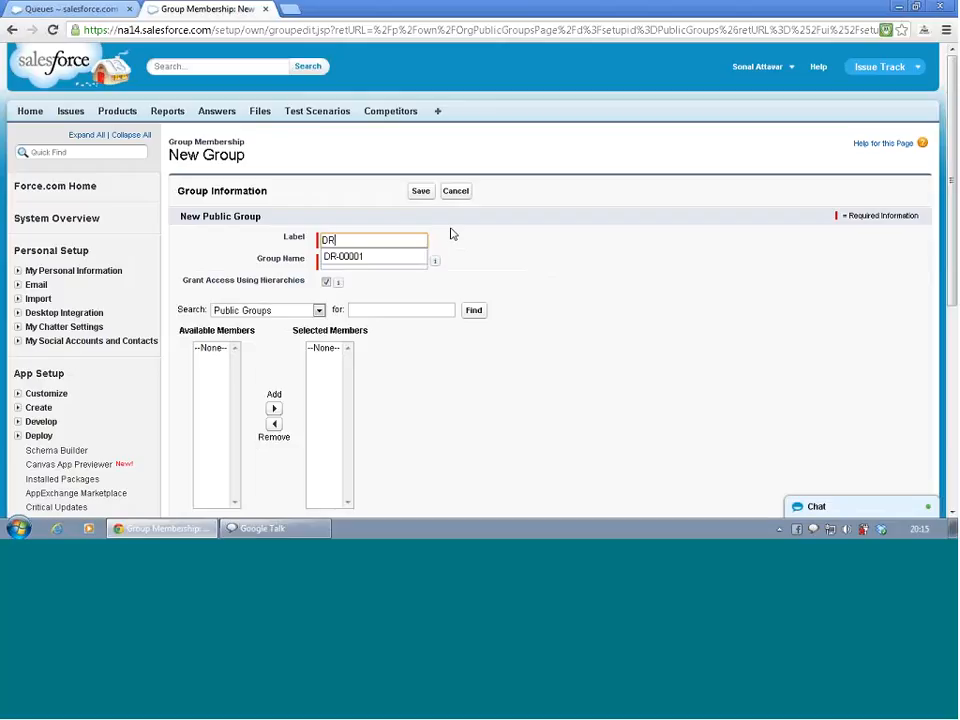
{"action": "type", "text": "_Ge"}
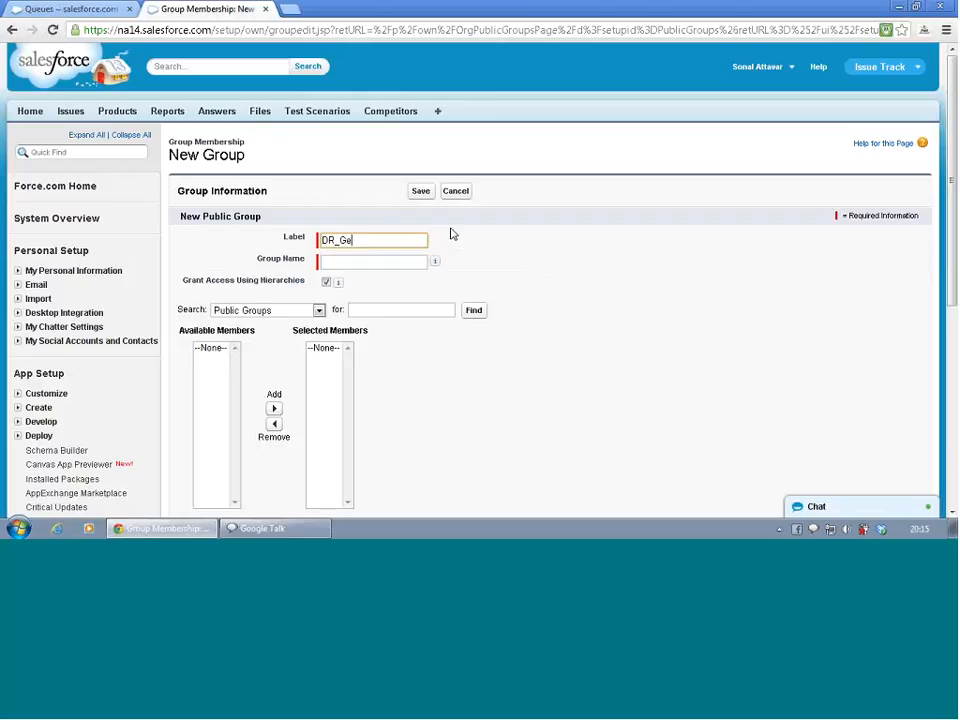
{"action": "type", "text": "rmany"}
{"action": "key", "text": "Tab"}
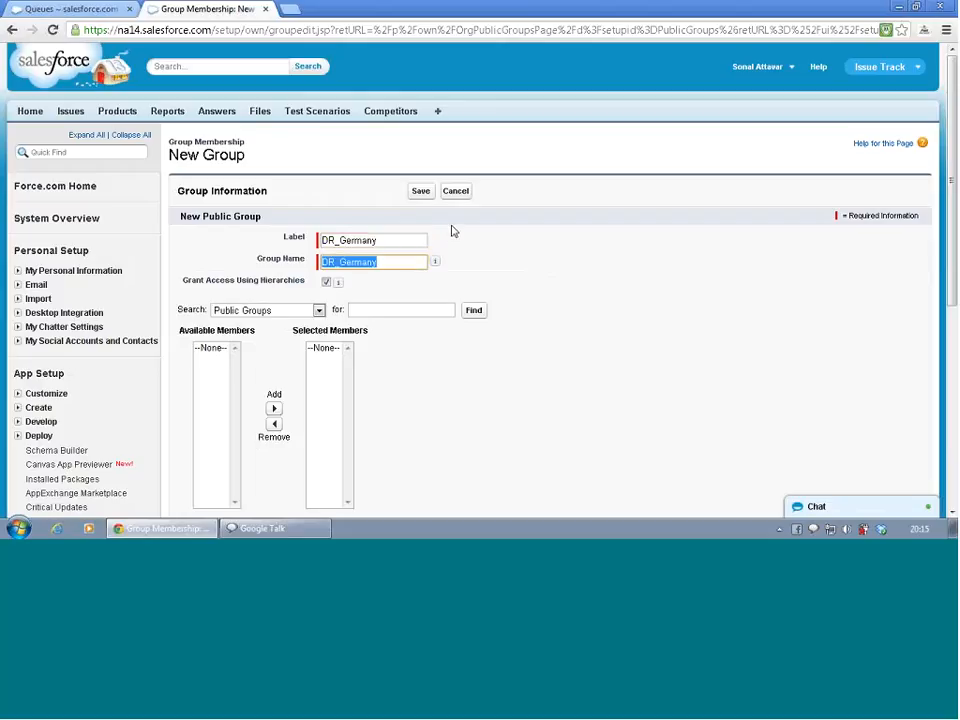
Switch the member search to Users and add West Sales rep to the DR_Germany group's selected members
{"action": "left_click", "coordinate": [448, 379]}
{"action": "scroll", "coordinate": [449, 381], "scroll_direction": "down", "scroll_amount": 1}
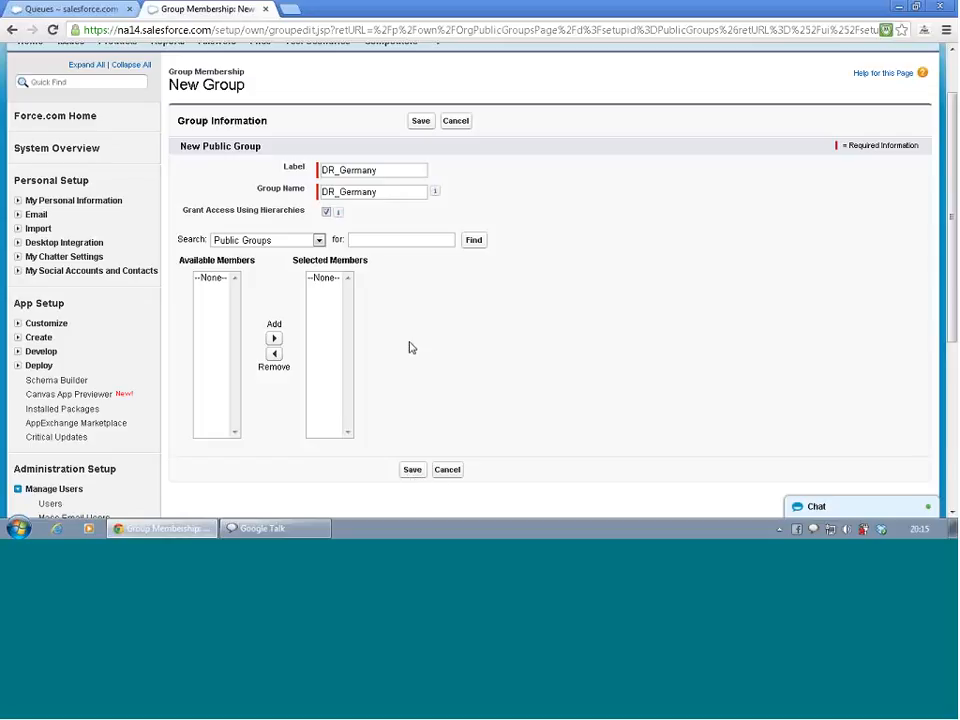
{"action": "left_click", "coordinate": [319, 240]}
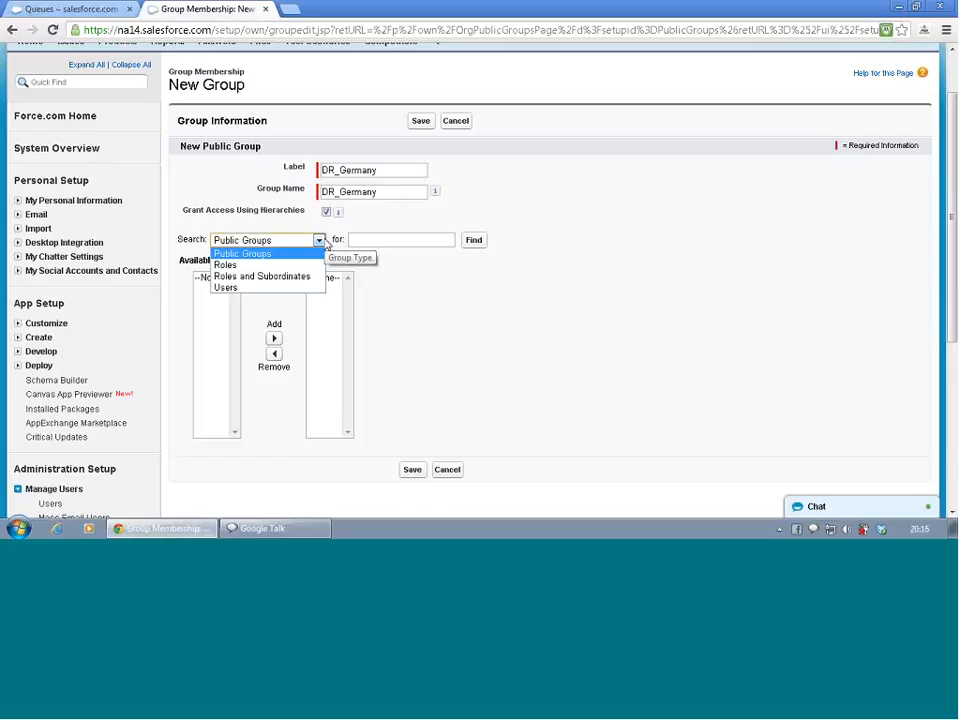
{"action": "left_click", "coordinate": [324, 242]}
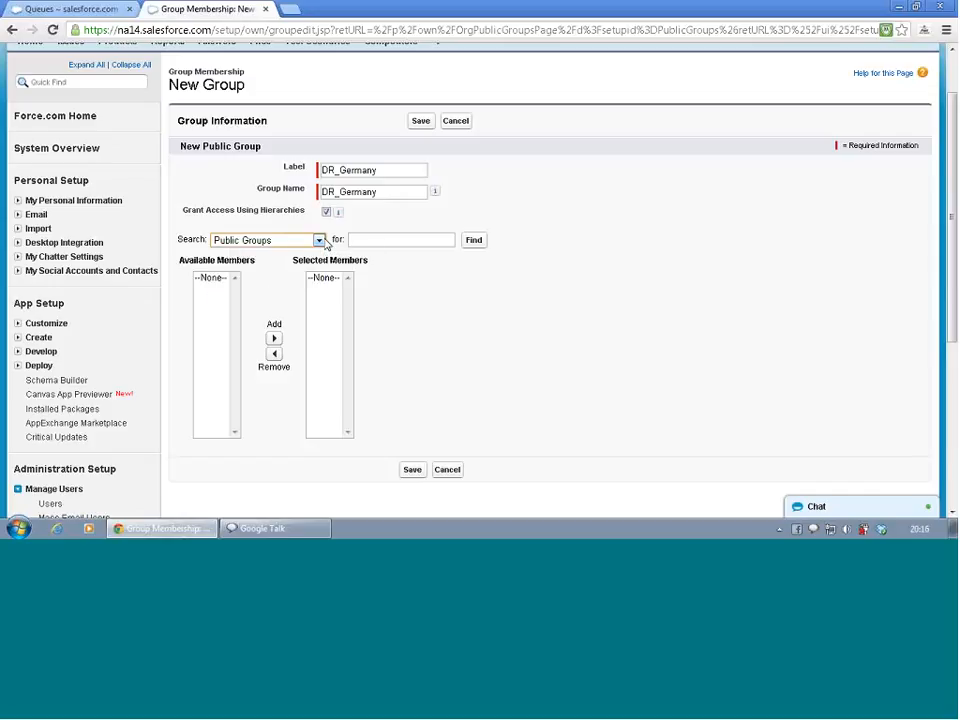
{"action": "left_click", "coordinate": [322, 241]}
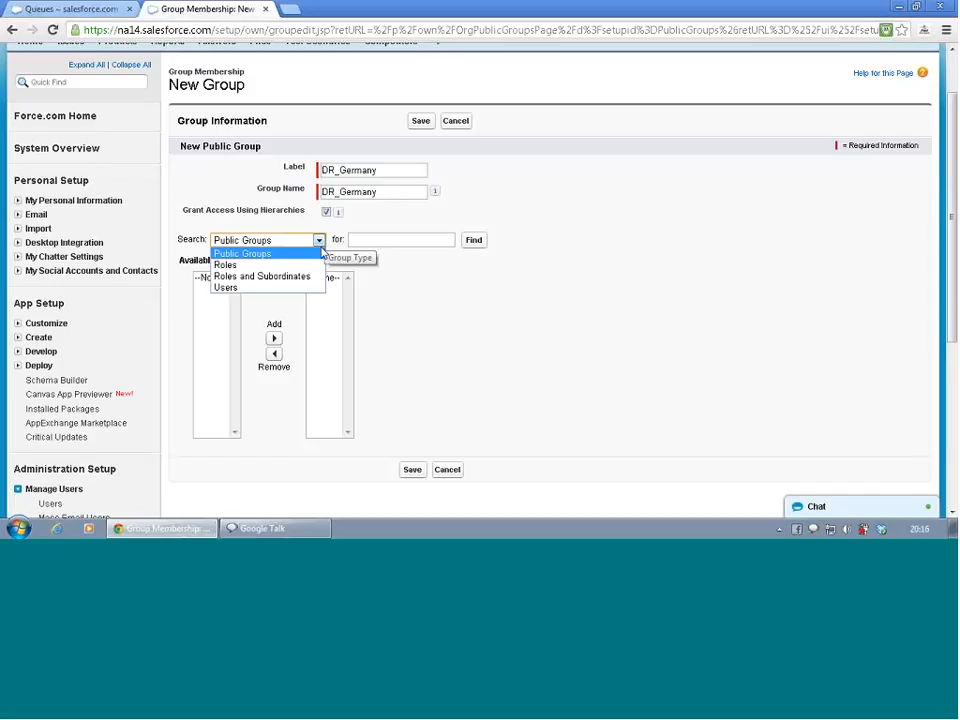
{"action": "left_click", "coordinate": [317, 289]}
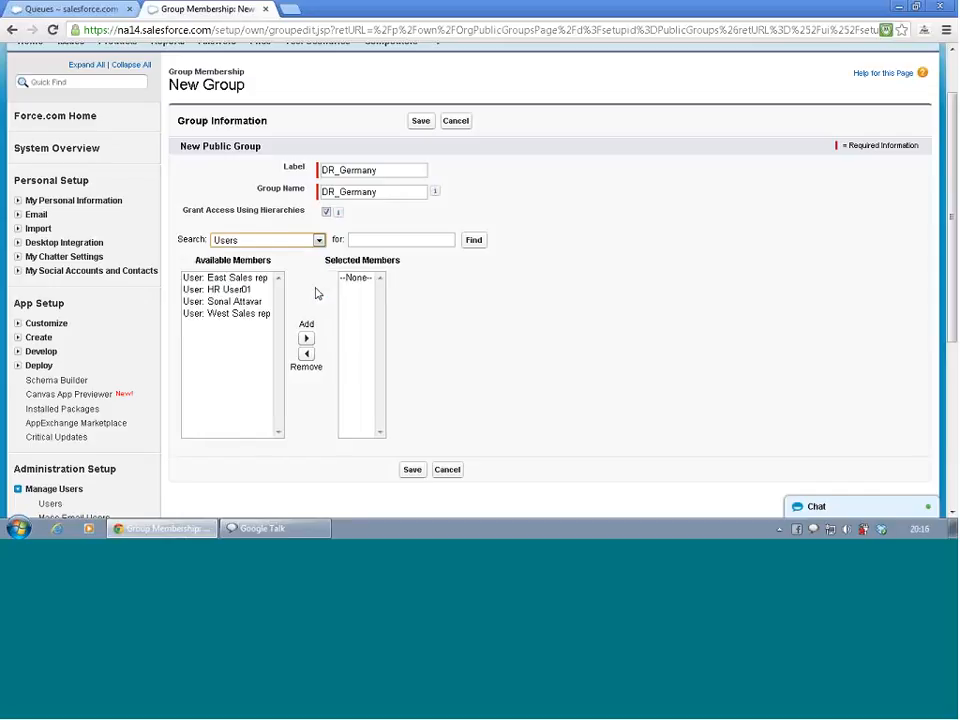
{"action": "left_click", "coordinate": [240, 279]}
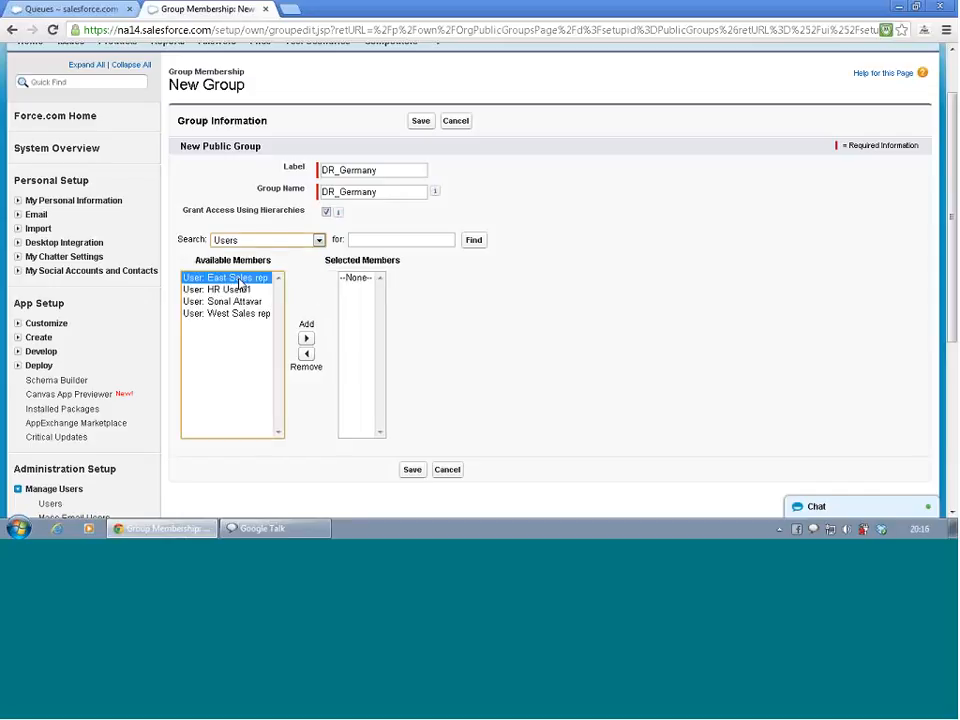
{"action": "left_click", "coordinate": [240, 286], "text": "shift"}
{"action": "left_click", "coordinate": [232, 313]}
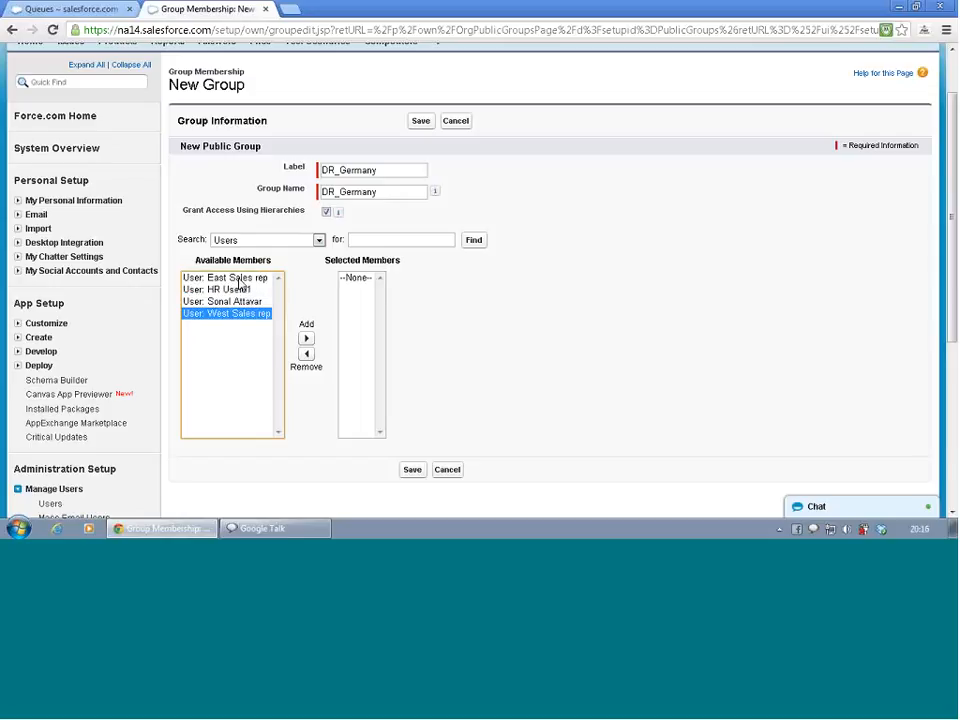
{"action": "left_click", "coordinate": [308, 339]}
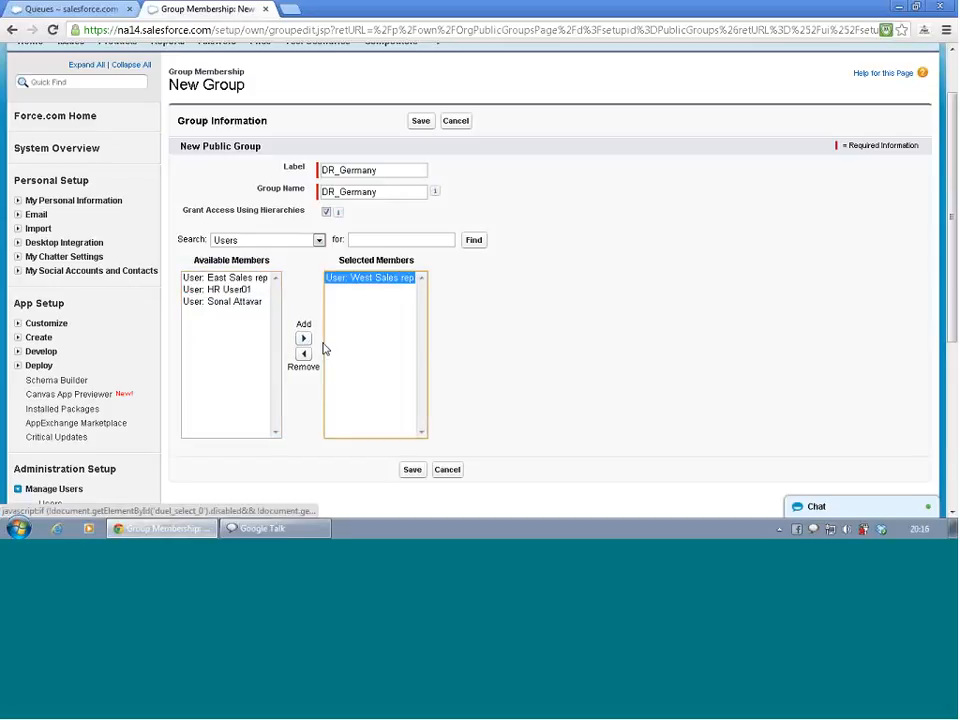
Add the remaining three users to DR_Germany's selected members and save the group
{"action": "left_click", "coordinate": [233, 279]}
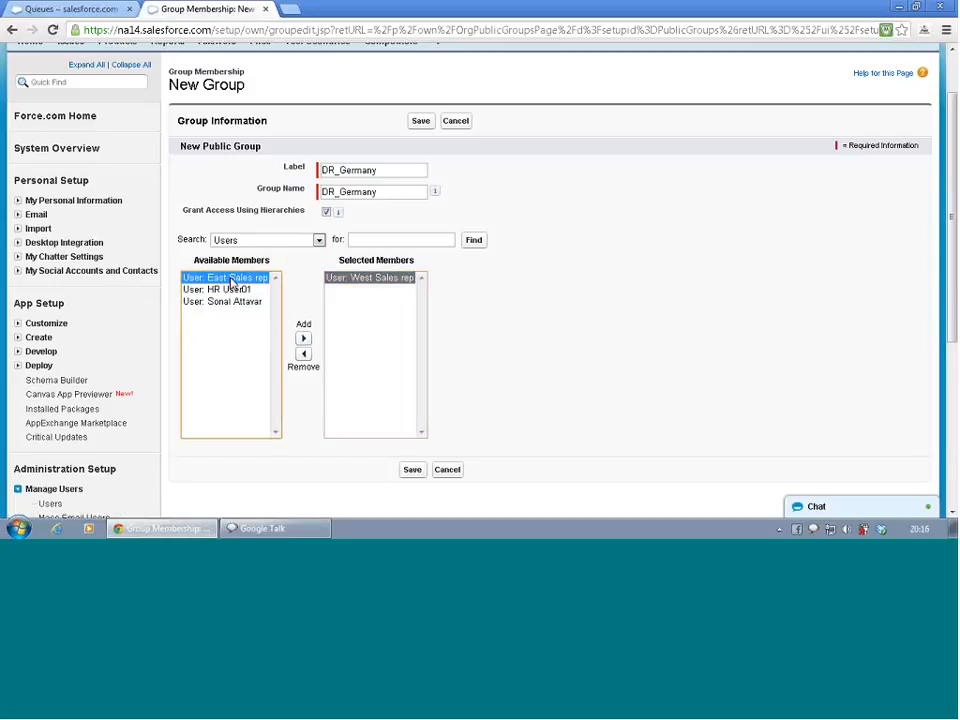
{"action": "key", "text": "shift+End"}
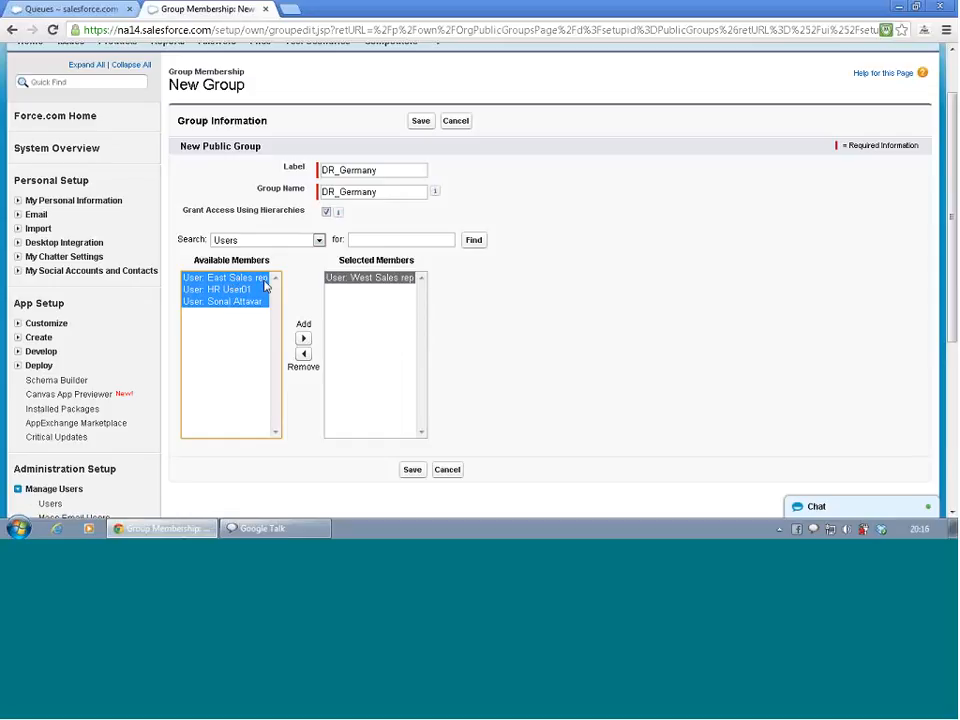
{"action": "left_click", "coordinate": [303, 338]}
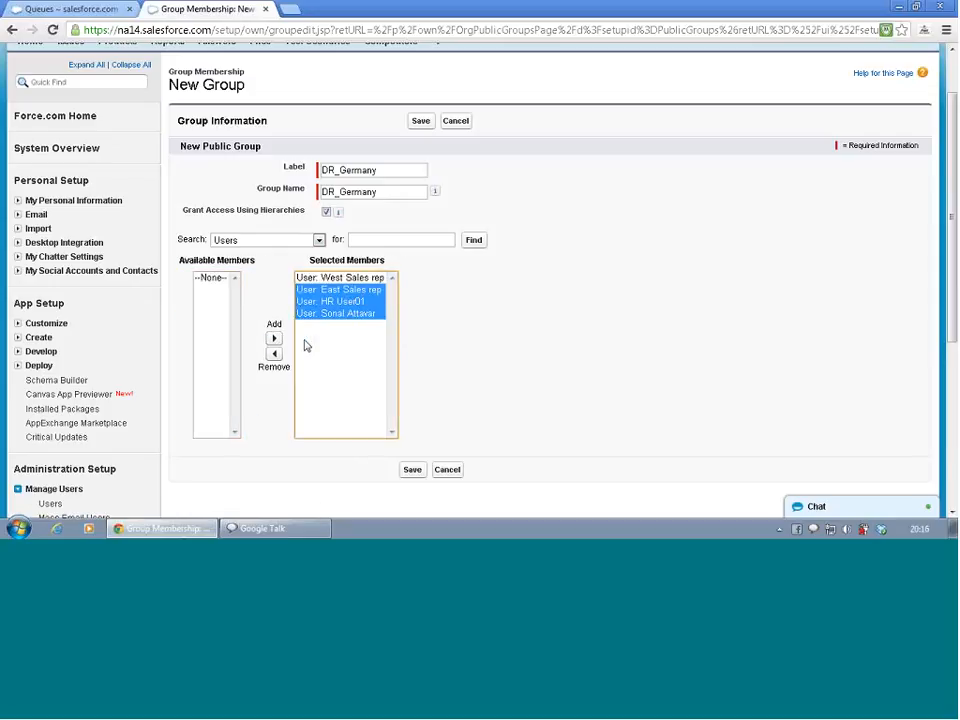
{"action": "left_click", "coordinate": [477, 376]}
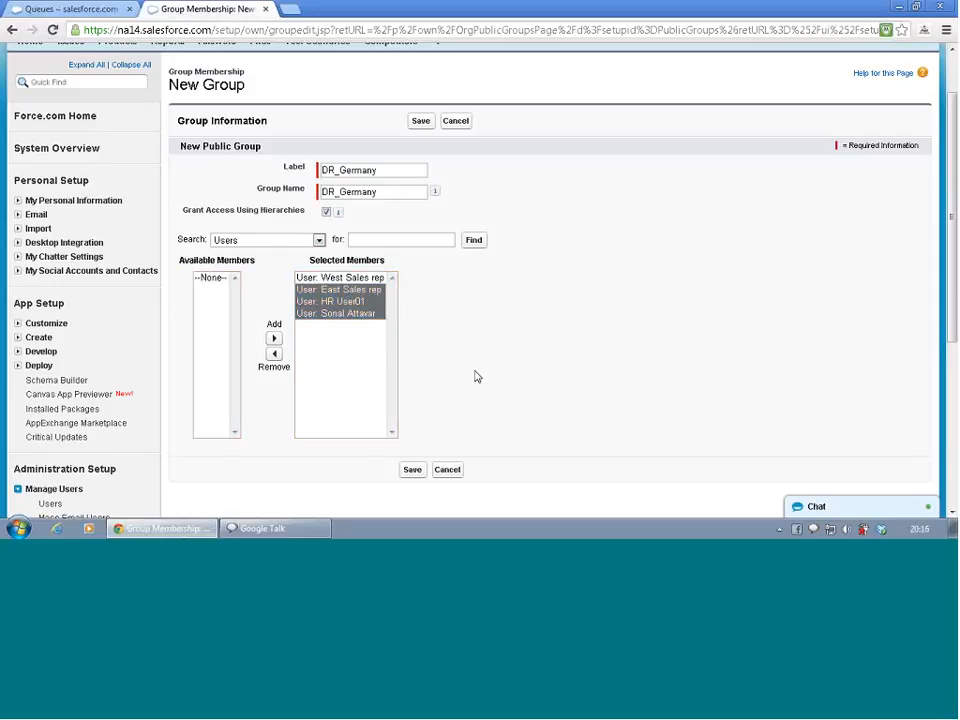
{"action": "left_click", "coordinate": [414, 472]}
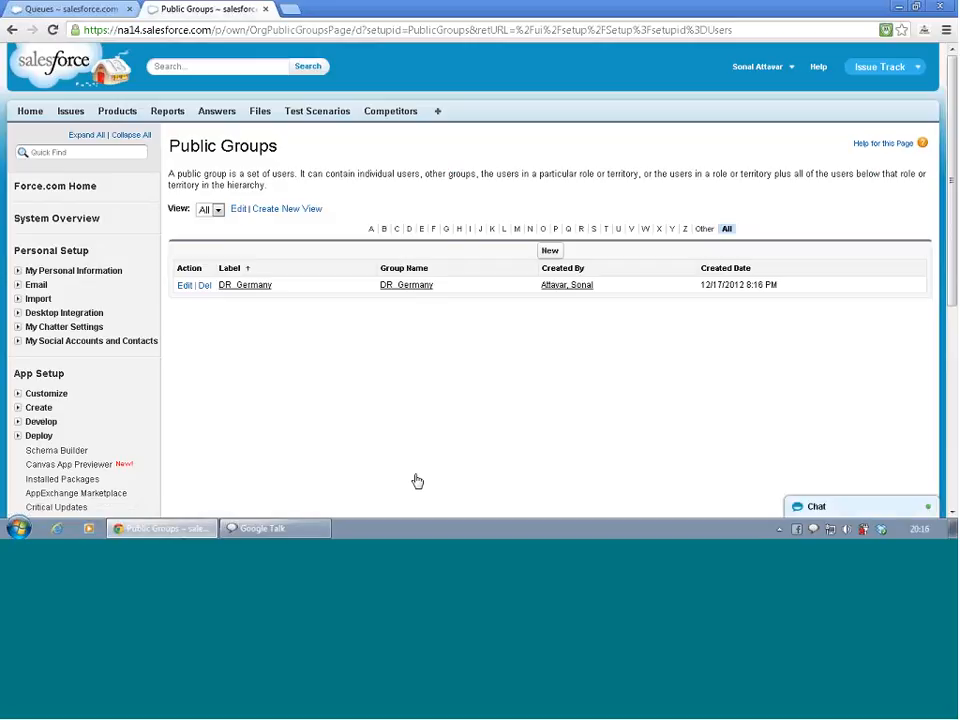
Create another public group labeled DR_USA with group name DR_USA
{"action": "left_click", "coordinate": [552, 251]}
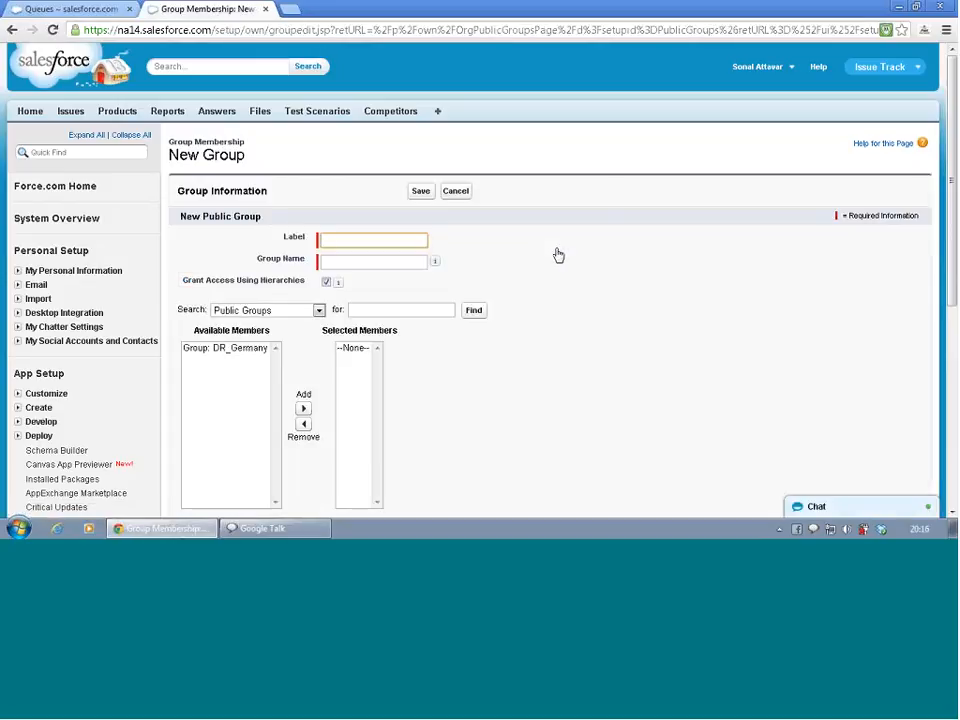
{"action": "type", "text": "DR_"}
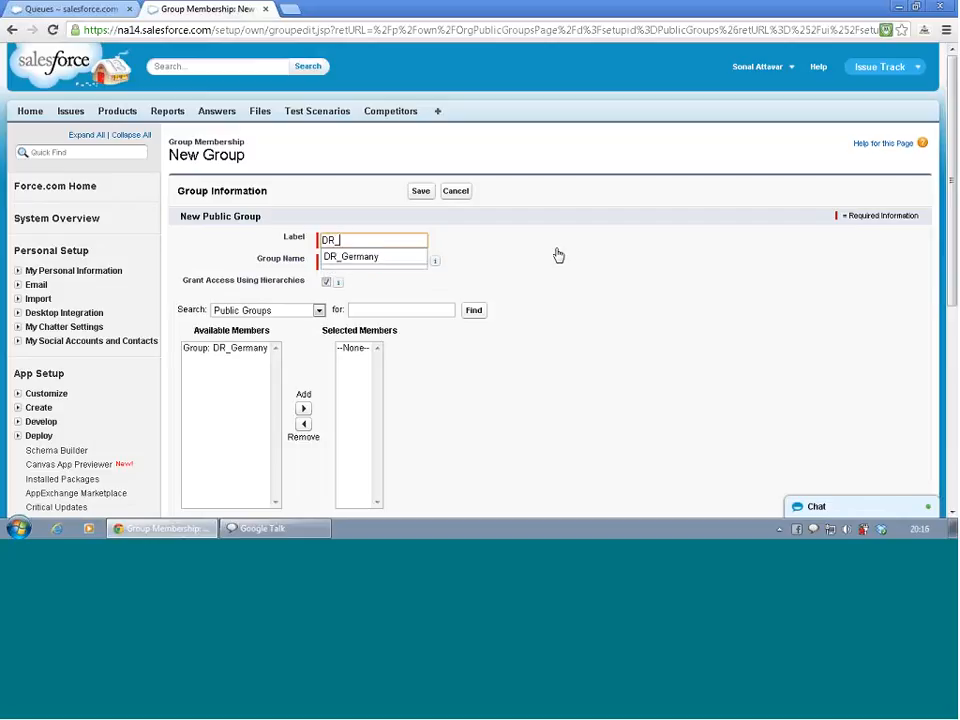
{"action": "type", "text": "USA"}
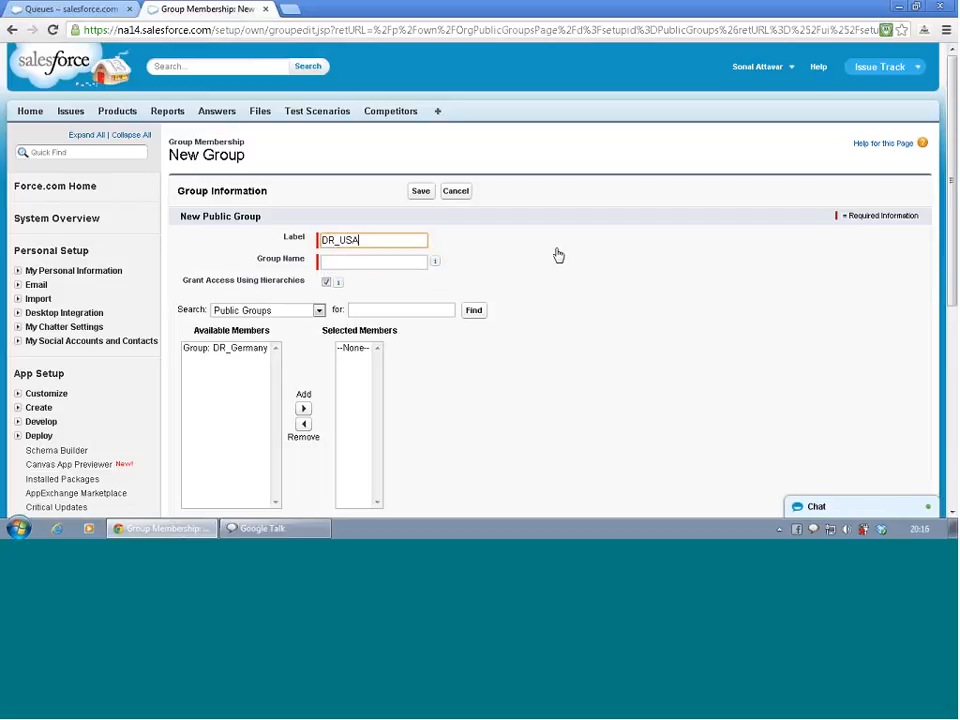
{"action": "key", "text": "Tab"}
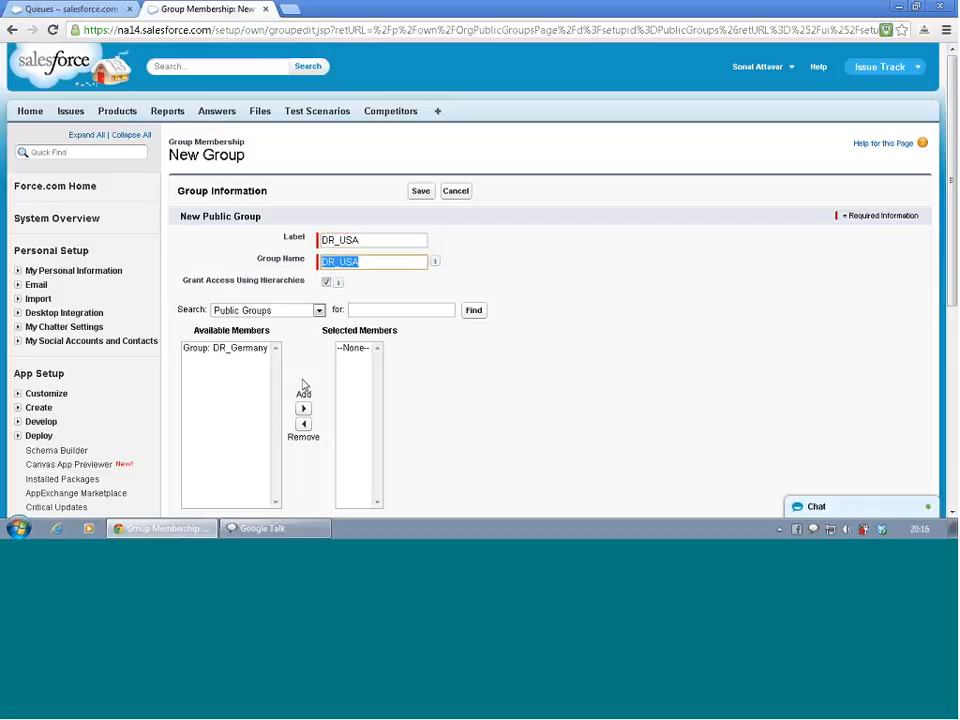
Switch the member search to Users, add all four users to DR_USA, and save the group
{"action": "left_click", "coordinate": [236, 349]}
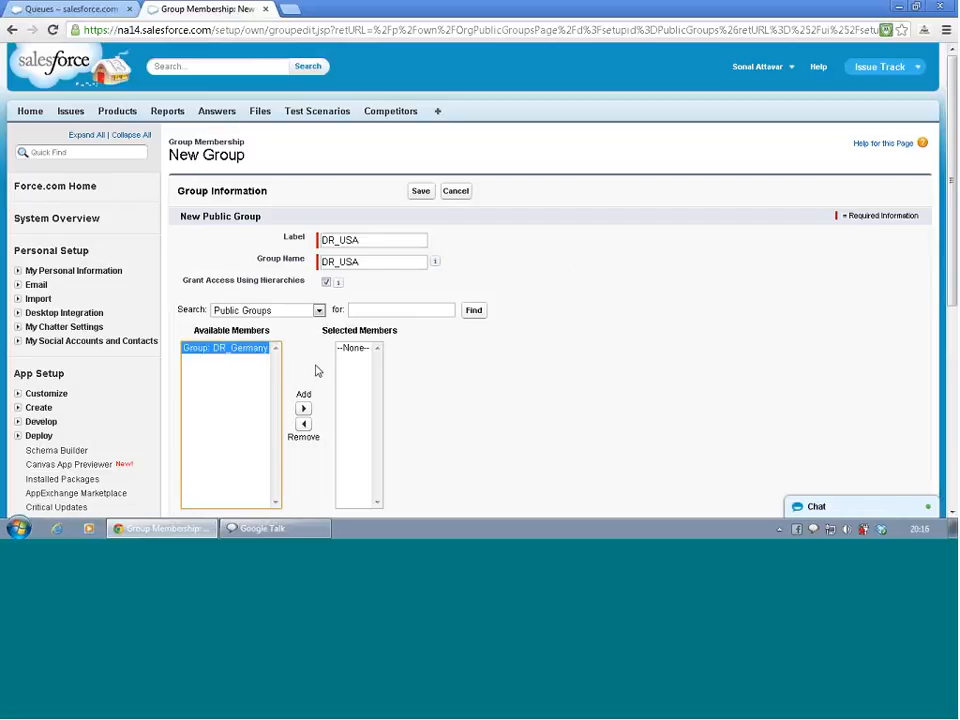
{"action": "left_click", "coordinate": [319, 310]}
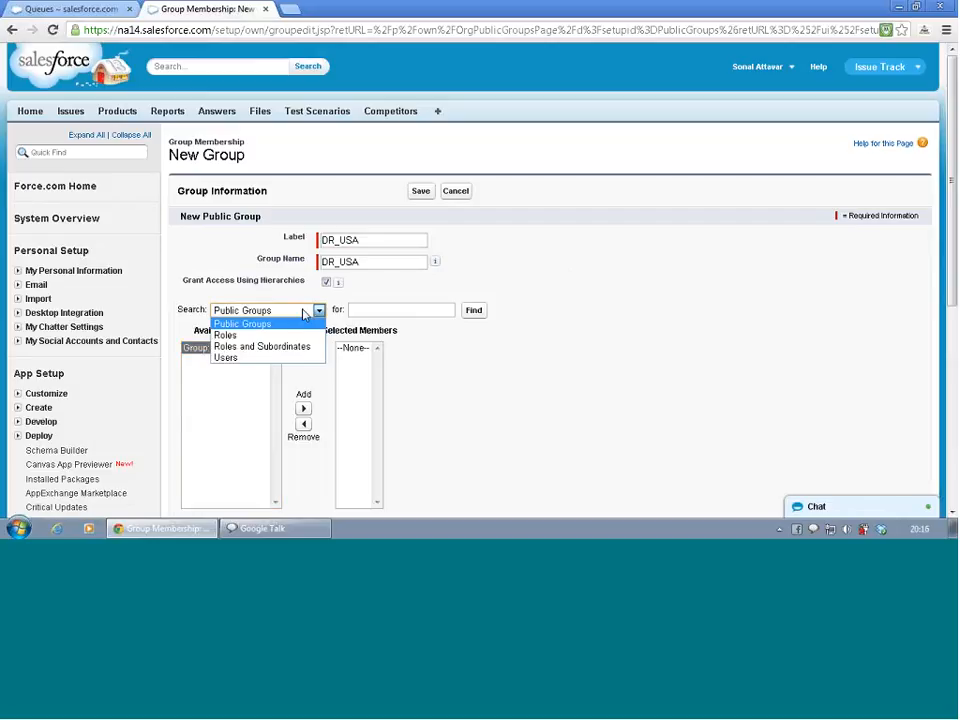
{"action": "left_click", "coordinate": [288, 358]}
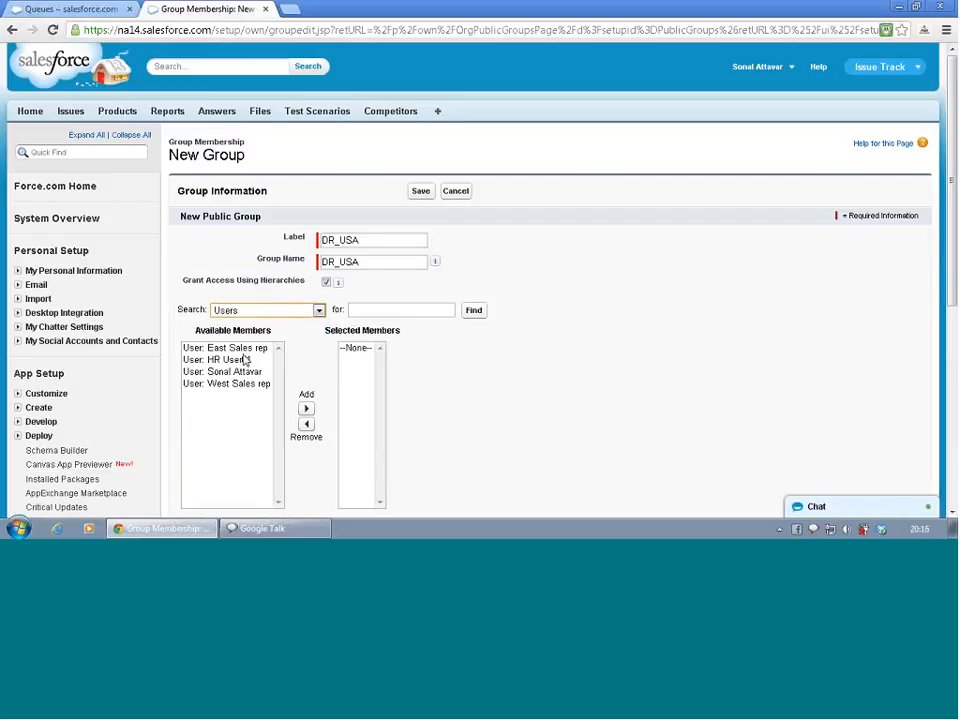
{"action": "left_click", "coordinate": [245, 360]}
{"action": "key", "text": "ctrl+a"}
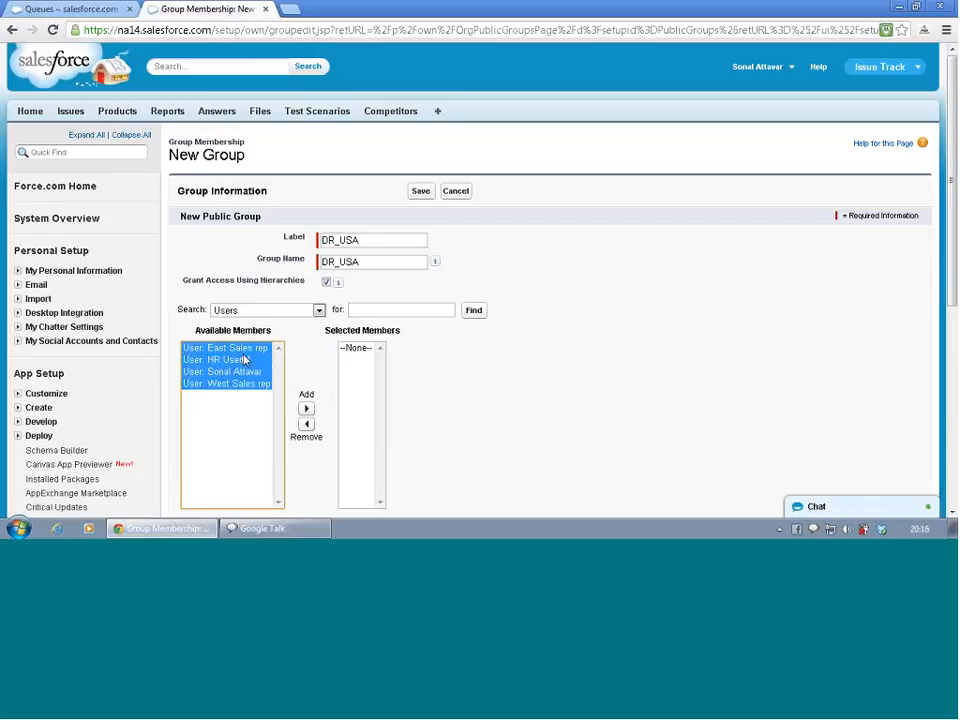
{"action": "left_click", "coordinate": [306, 409]}
{"action": "scroll", "coordinate": [410, 336], "scroll_direction": "down", "scroll_amount": 3}
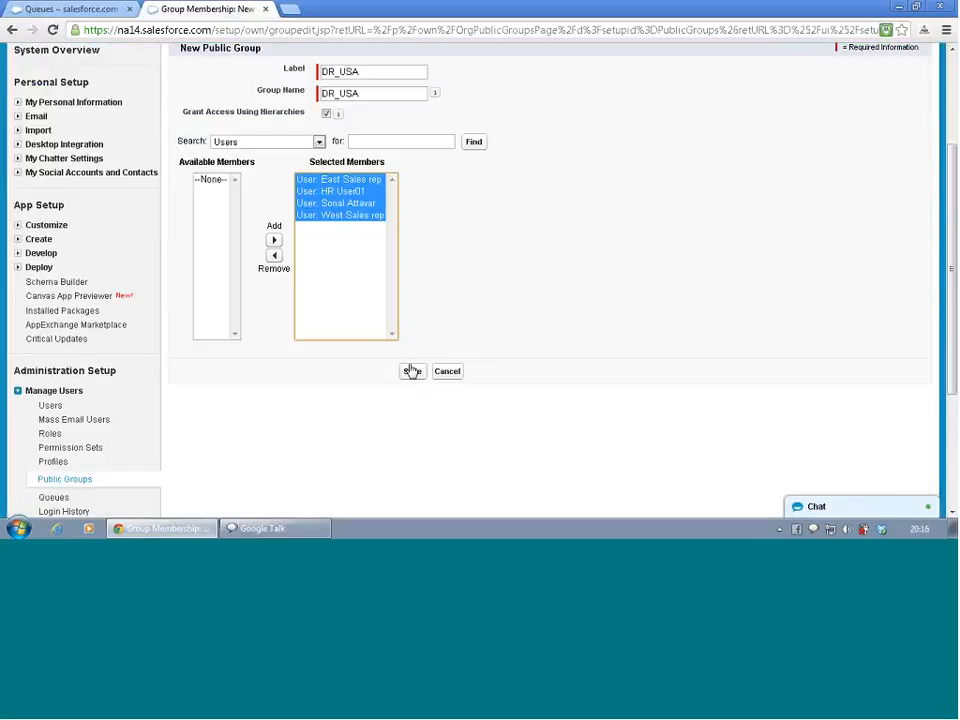
{"action": "left_click", "coordinate": [411, 371]}
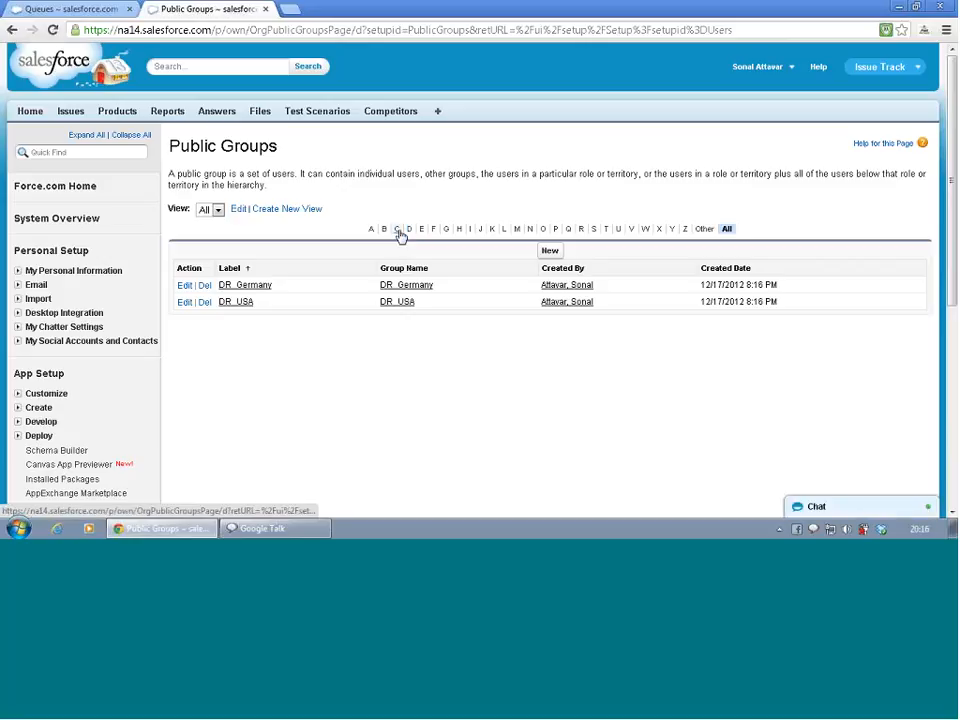
Create another public group labeled DR_Canada
{"action": "left_click", "coordinate": [553, 252]}
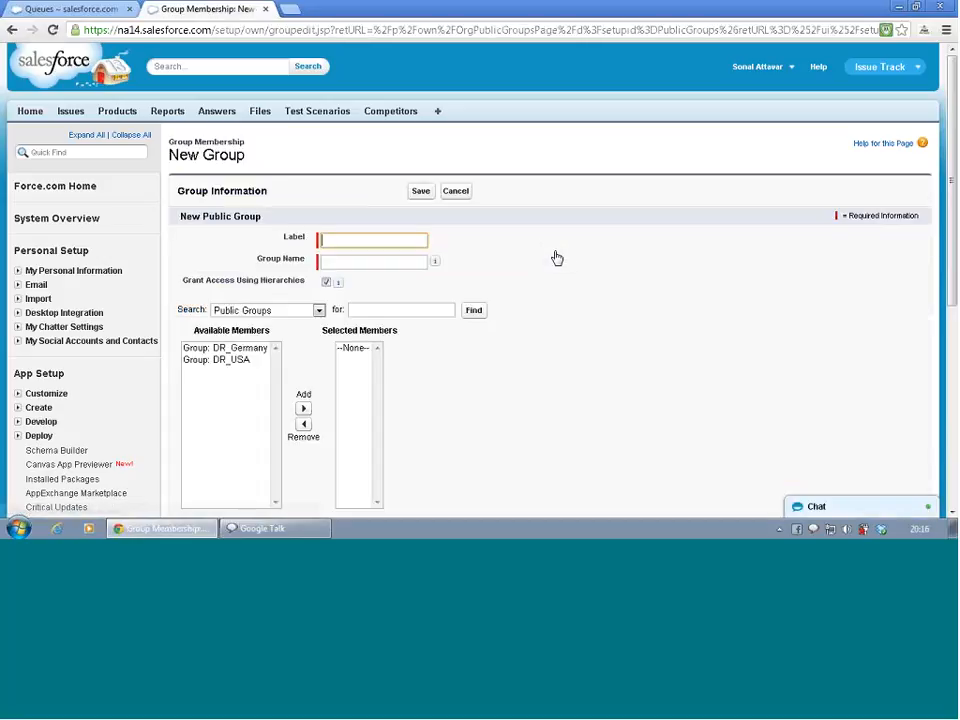
{"action": "type", "text": "DR_Cana"}
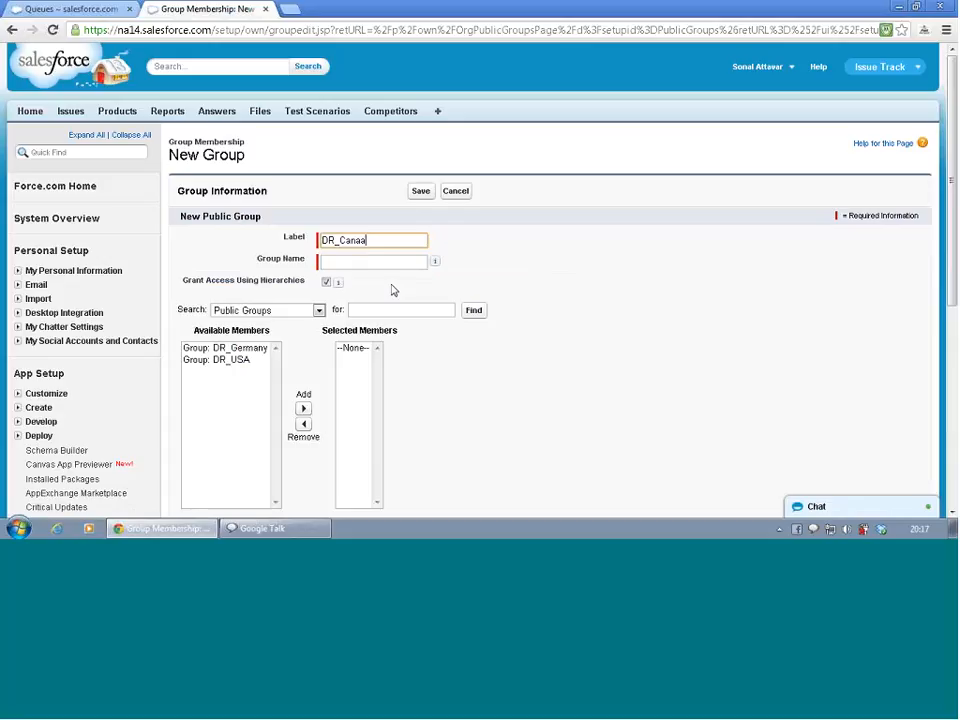
{"action": "type", "text": "da"}
Switch the member search to Users and add all four users to DR_Canada's selected members
{"action": "left_click", "coordinate": [317, 311]}
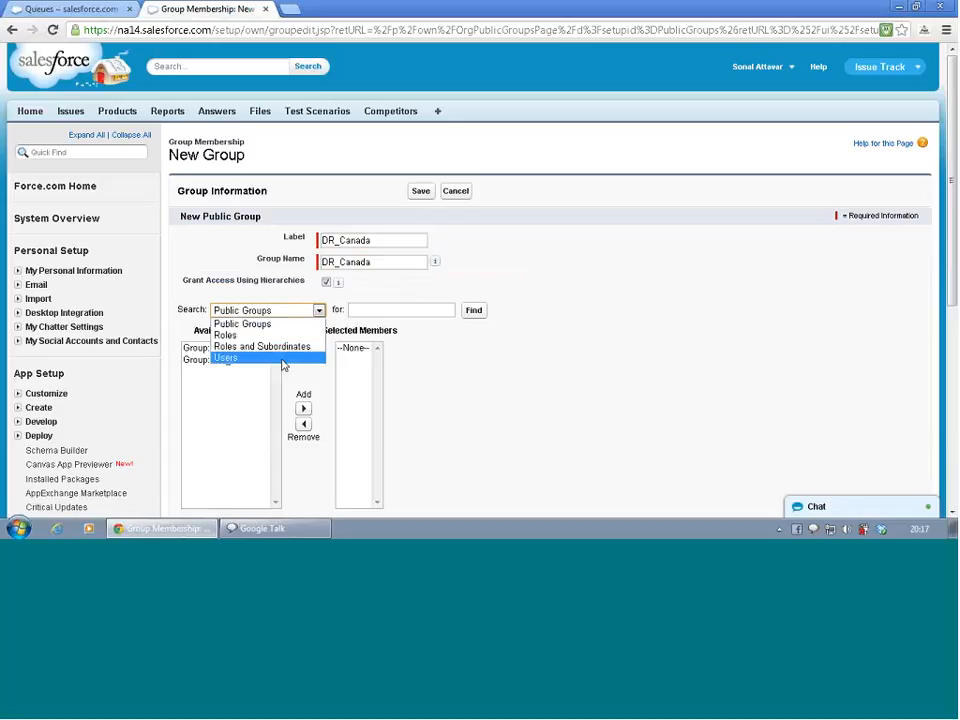
{"action": "left_click", "coordinate": [283, 366]}
{"action": "left_click", "coordinate": [251, 348]}
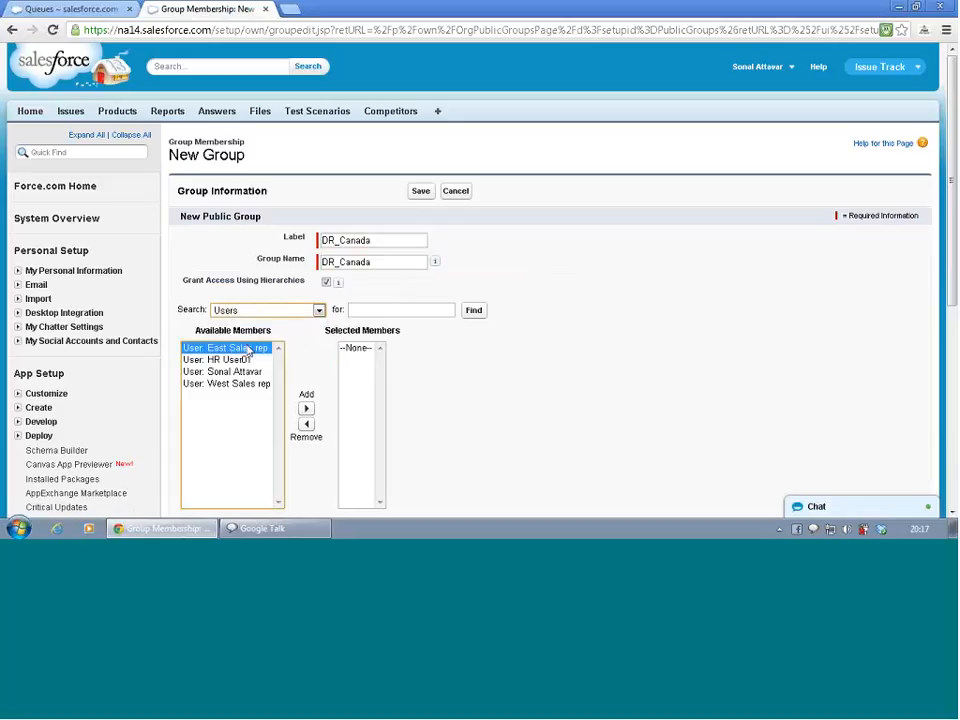
{"action": "key", "text": "shift+Down"}
{"action": "key", "text": "shift+Down"}
{"action": "key", "text": "shift+Down"}
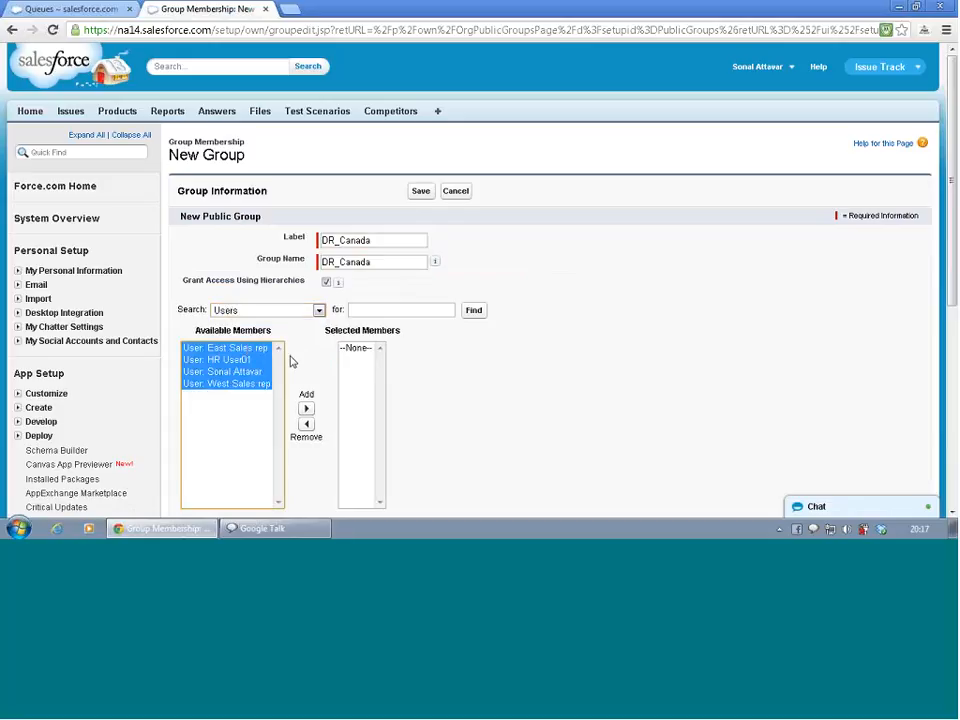
{"action": "left_click", "coordinate": [307, 409]}
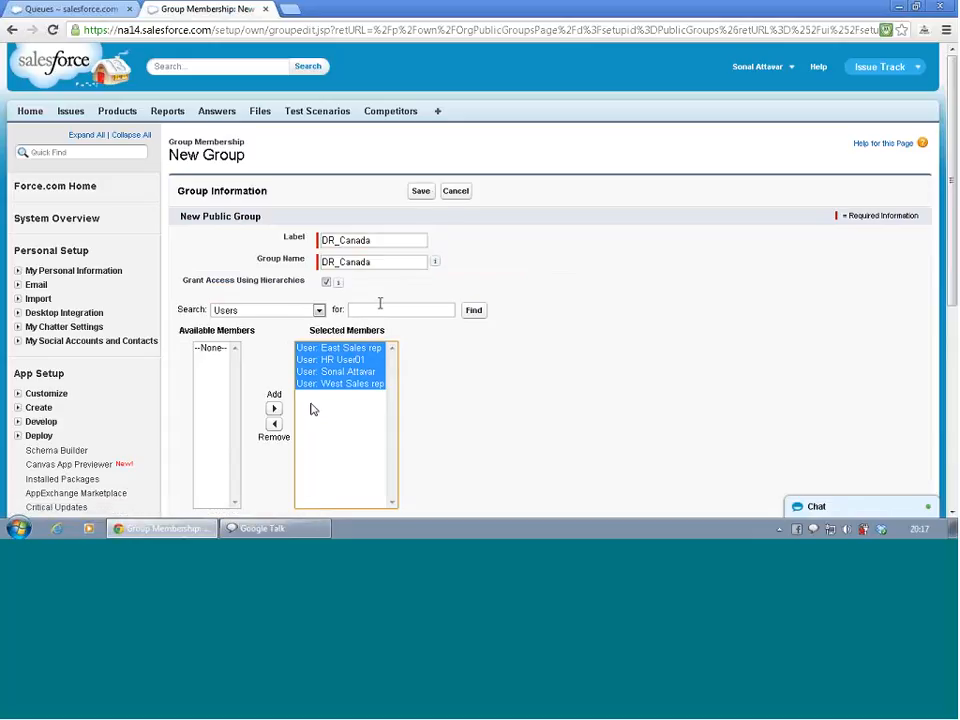
Save the DR_Canada public group and return to the Queues list
{"action": "left_click", "coordinate": [421, 191]}
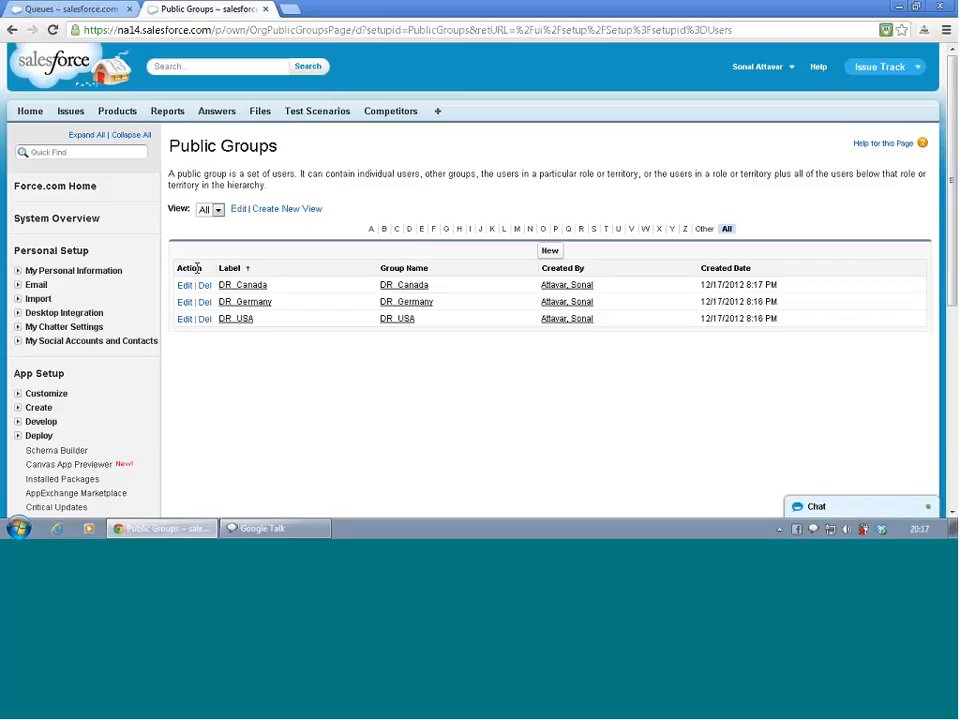
{"action": "left_click", "coordinate": [78, 10]}
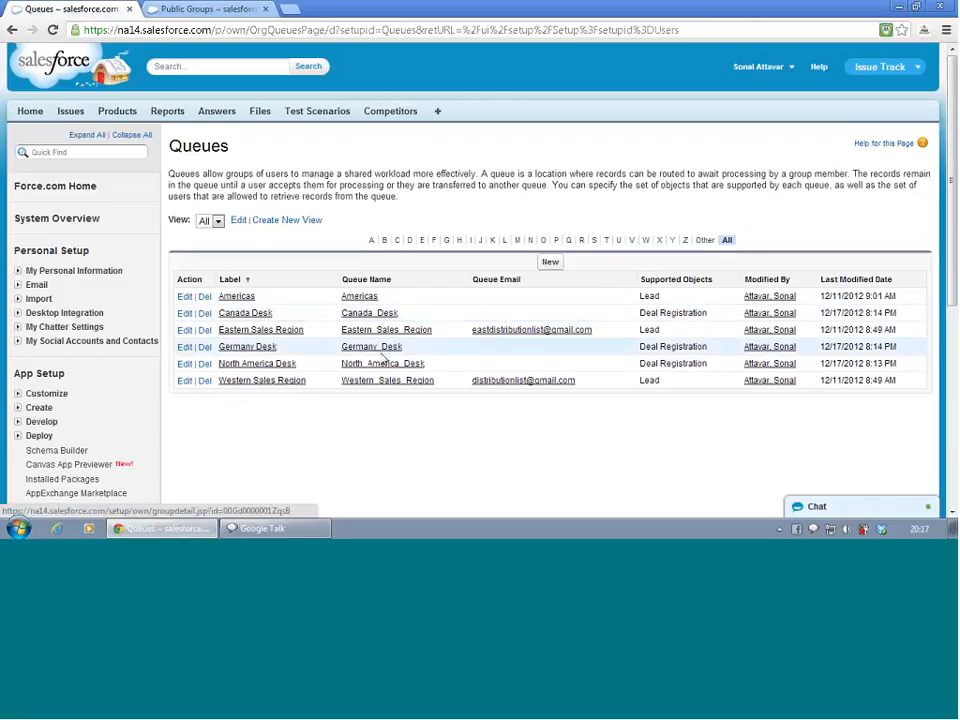
Edit the Germany Desk queue, add the public group DR_Germany as a queue member, and save
{"action": "left_click", "coordinate": [246, 348]}
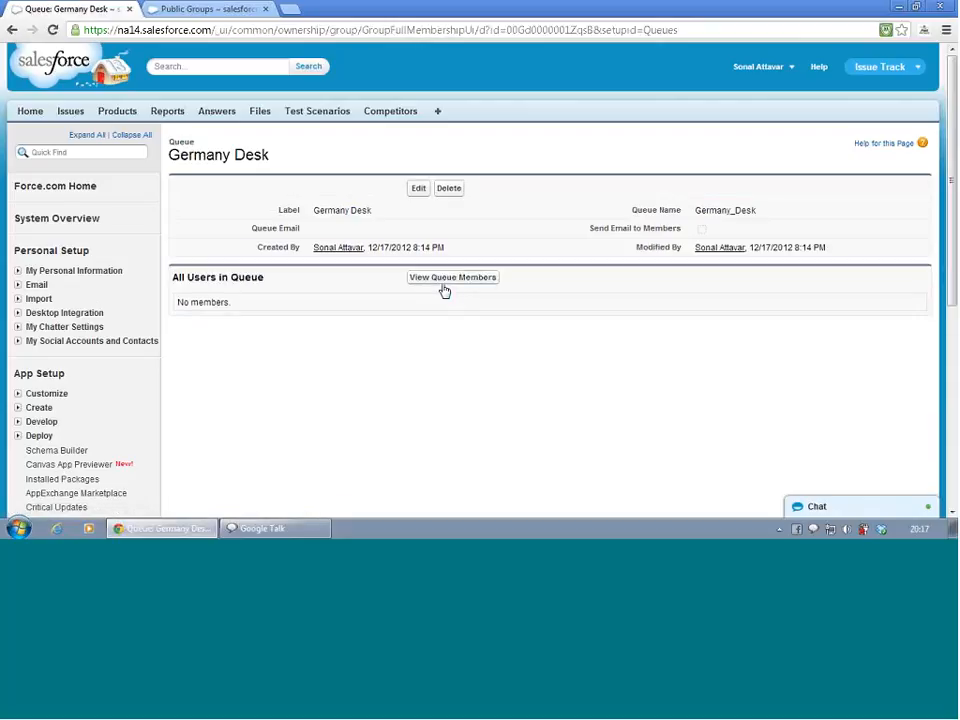
{"action": "left_click", "coordinate": [411, 195]}
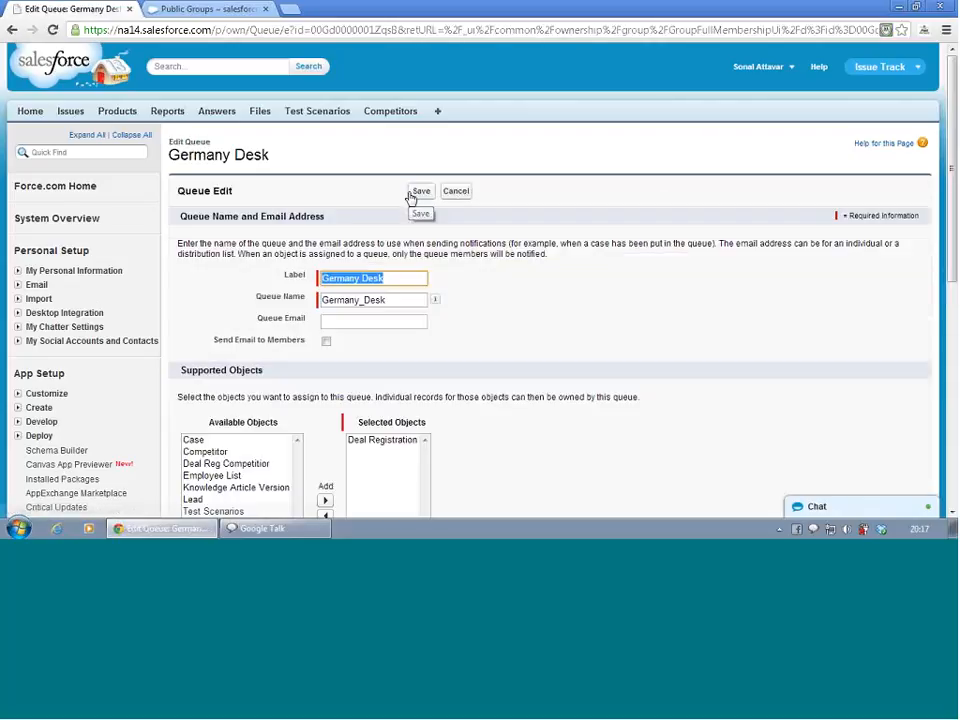
{"action": "scroll", "coordinate": [485, 312], "scroll_direction": "down", "scroll_amount": 5}
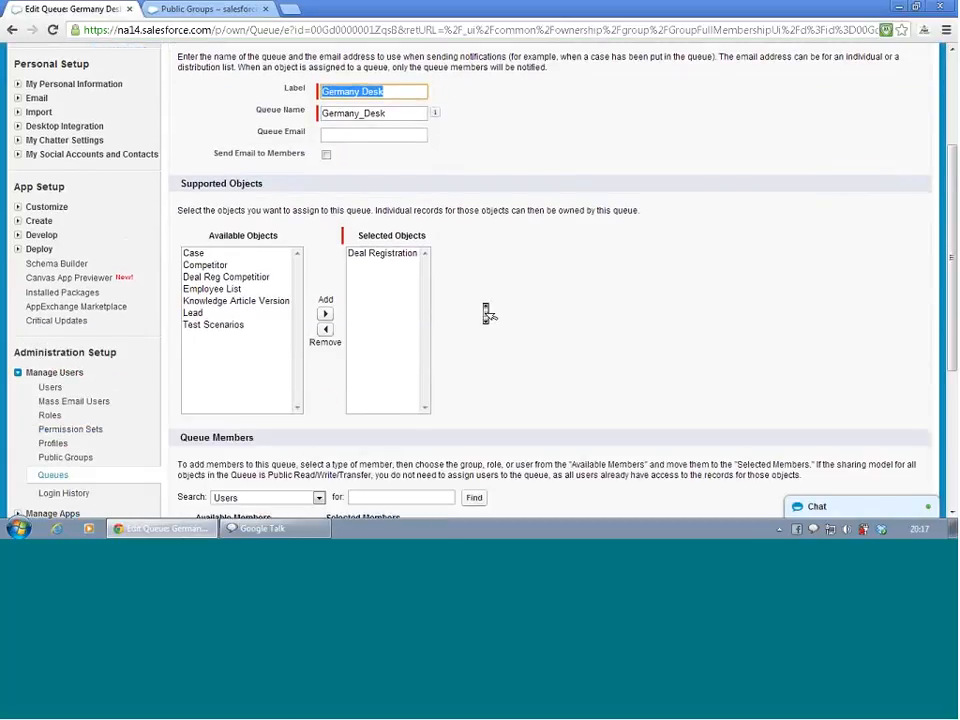
{"action": "left_click", "coordinate": [268, 259]}
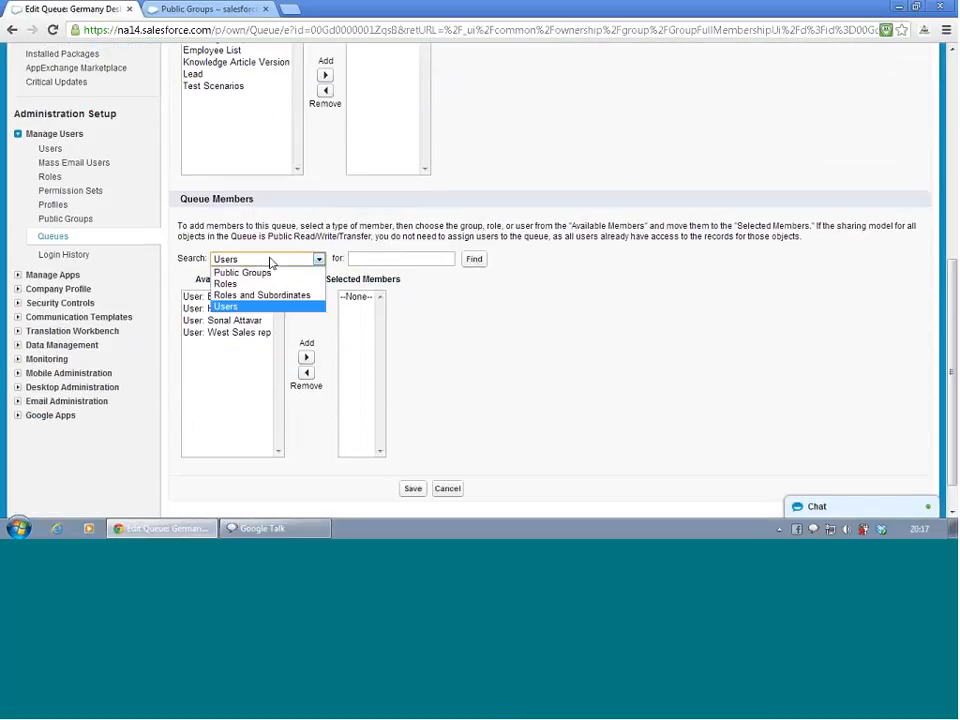
{"action": "left_click", "coordinate": [273, 274]}
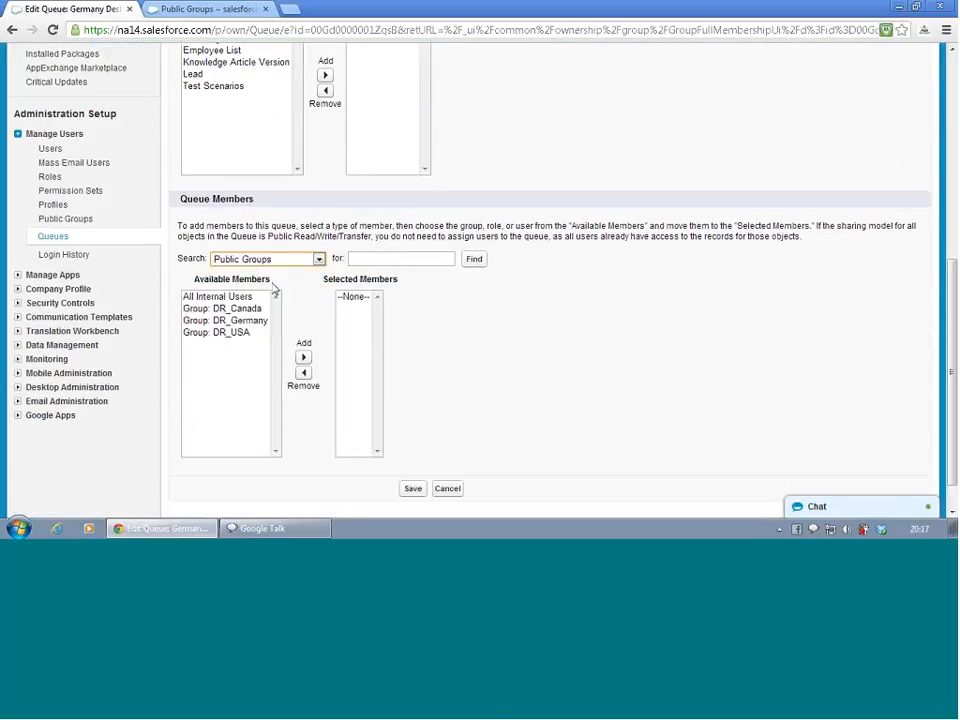
{"action": "left_click", "coordinate": [240, 344]}
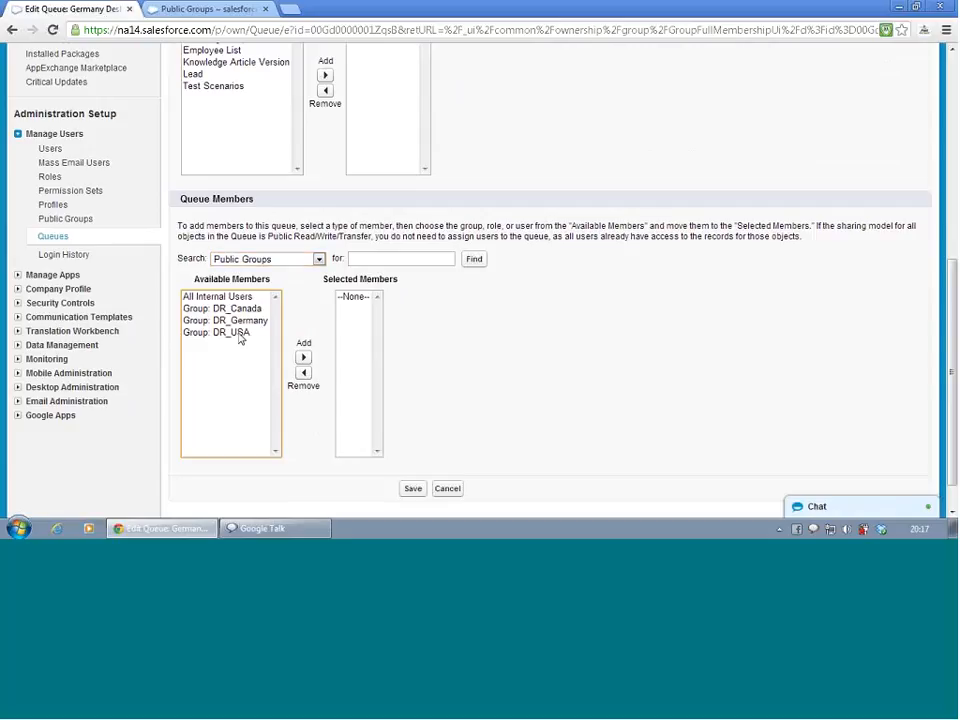
{"action": "left_click", "coordinate": [240, 311]}
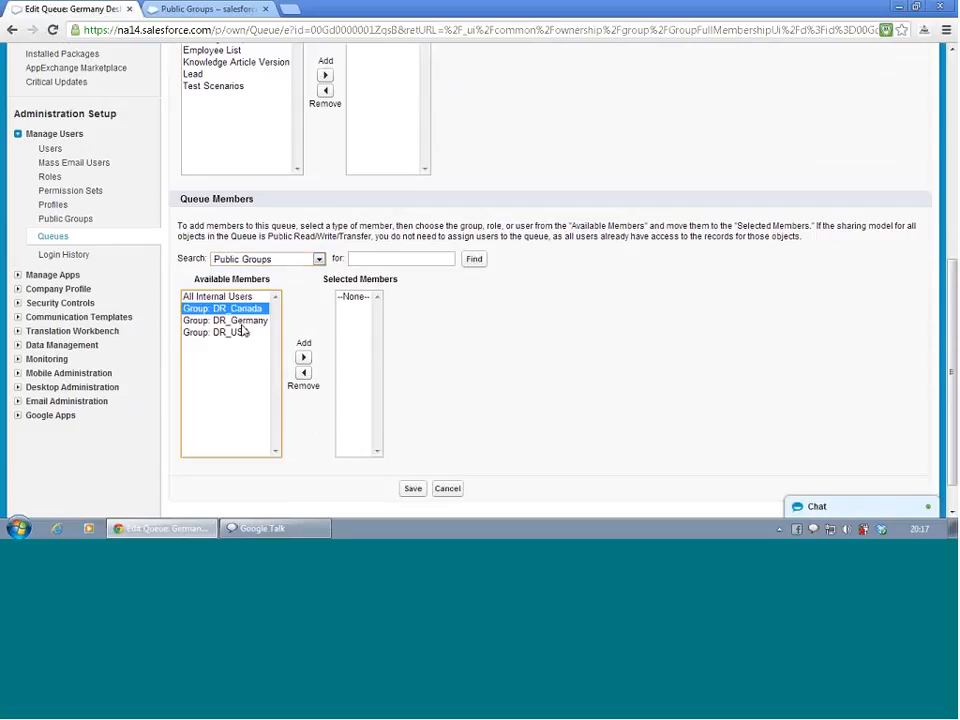
{"action": "left_click", "coordinate": [242, 324]}
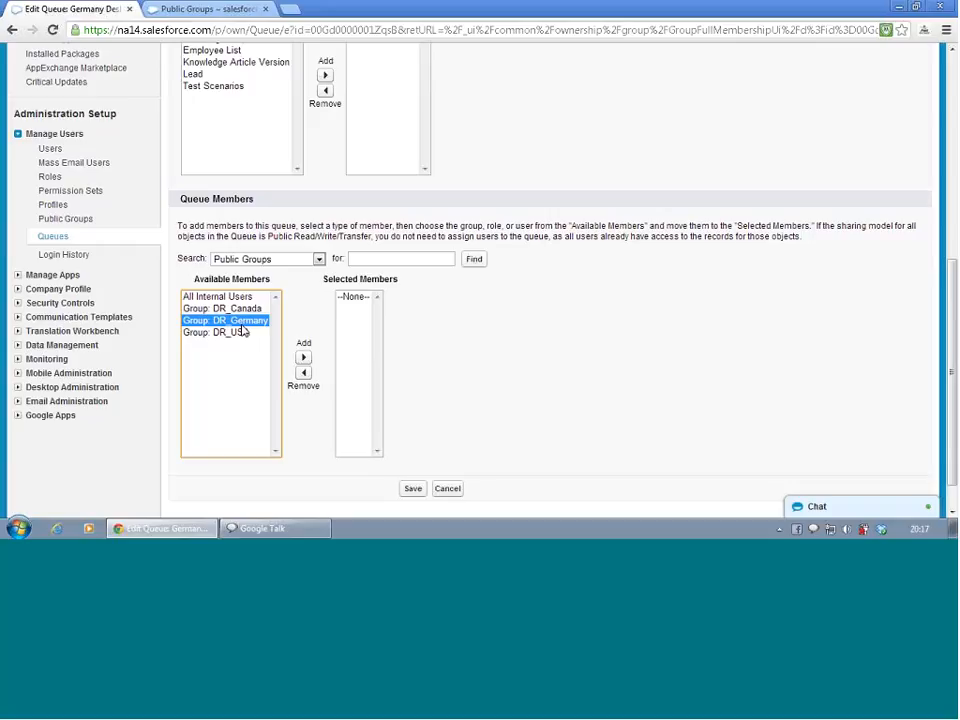
{"action": "left_click", "coordinate": [305, 357]}
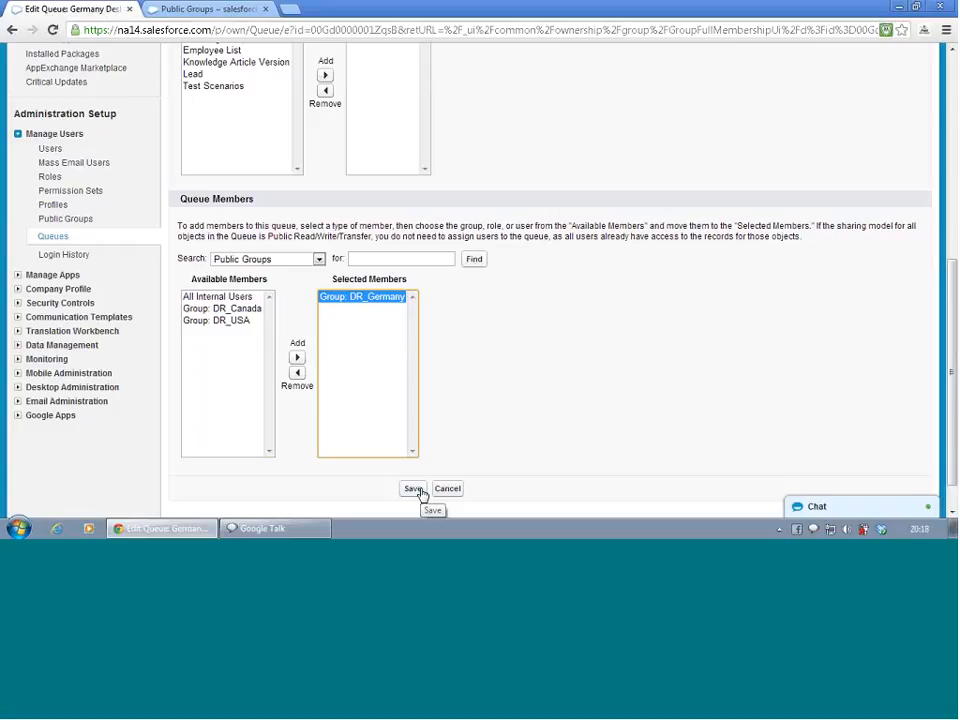
{"action": "left_click", "coordinate": [506, 454]}
{"action": "scroll", "coordinate": [506, 454], "scroll_direction": "up", "scroll_amount": 5}
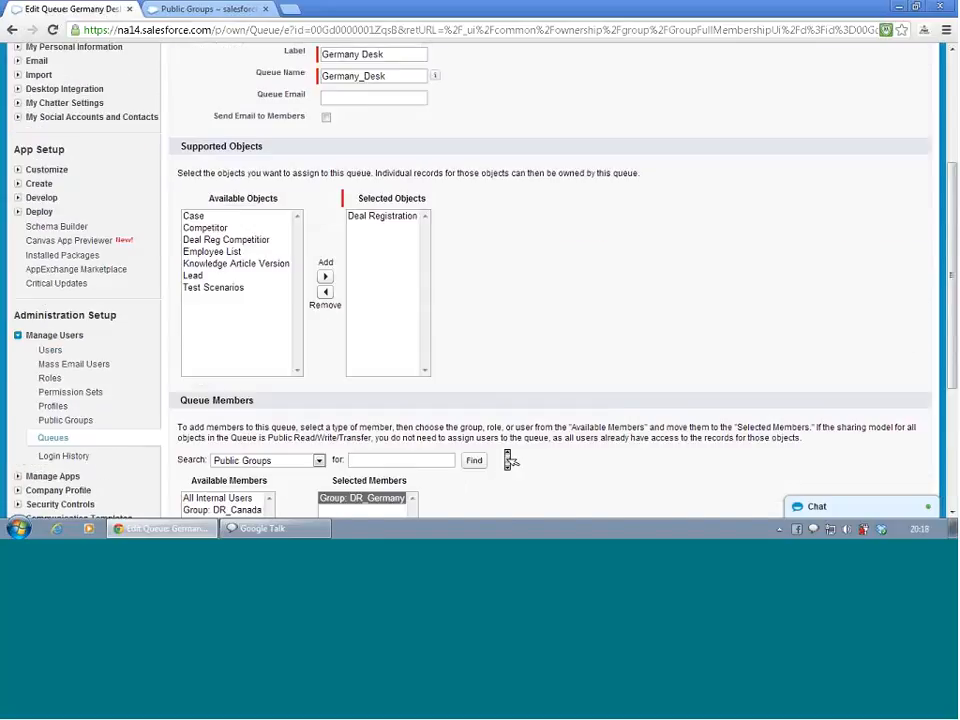
{"action": "scroll", "coordinate": [507, 459], "scroll_direction": "down", "scroll_amount": 5}
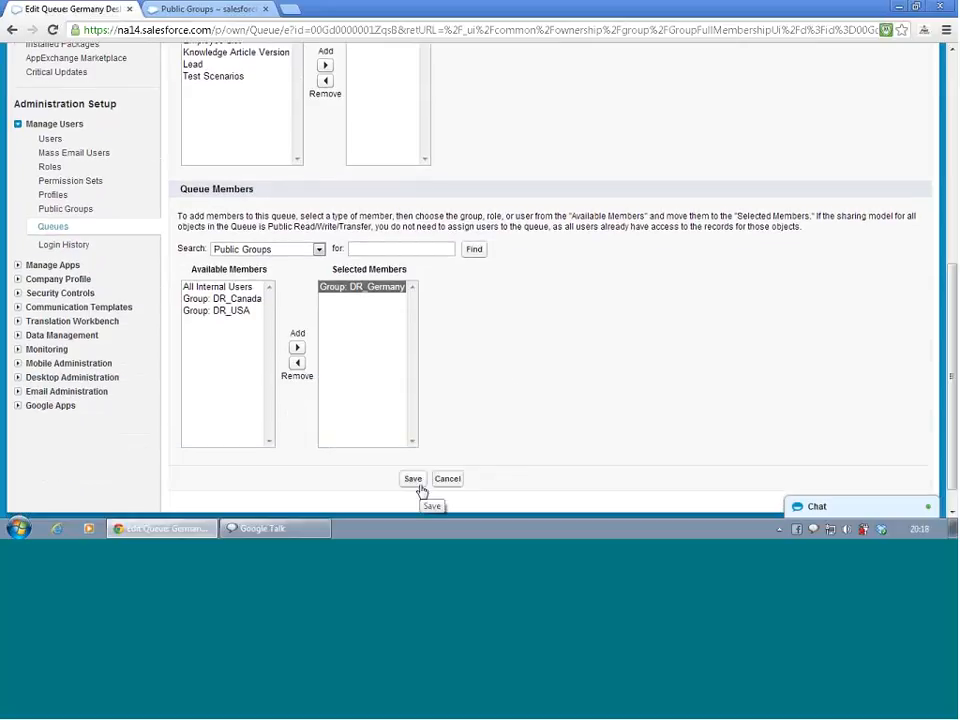
{"action": "left_click", "coordinate": [421, 485]}
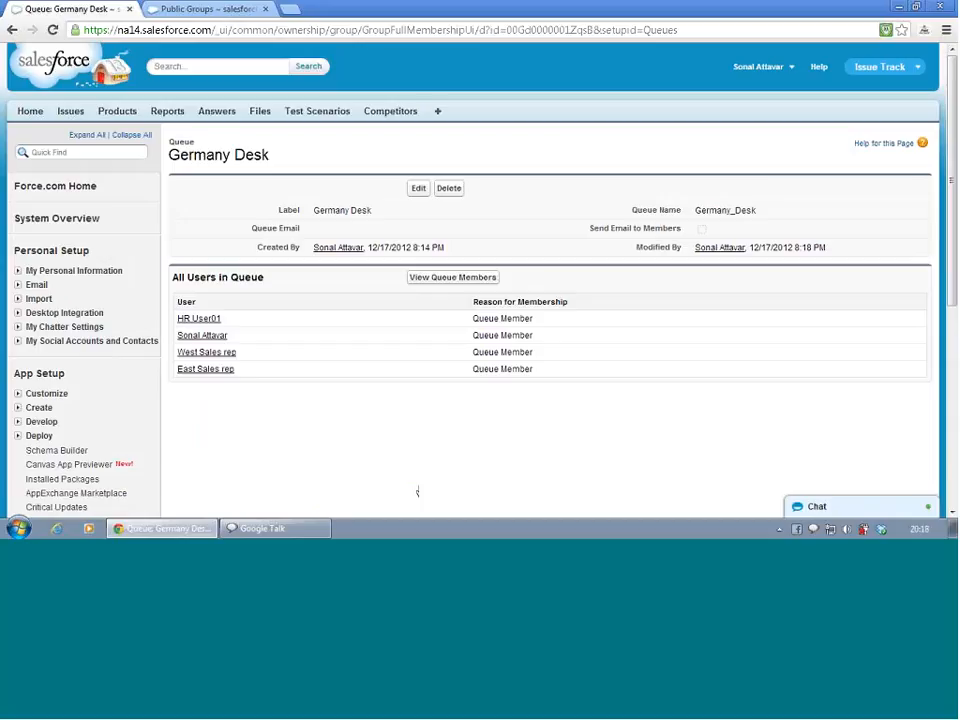
Review the Germany Desk queue's users and reopen its edit page, leaving without changes
{"action": "scroll", "coordinate": [194, 178], "scroll_direction": "down", "scroll_amount": 3}
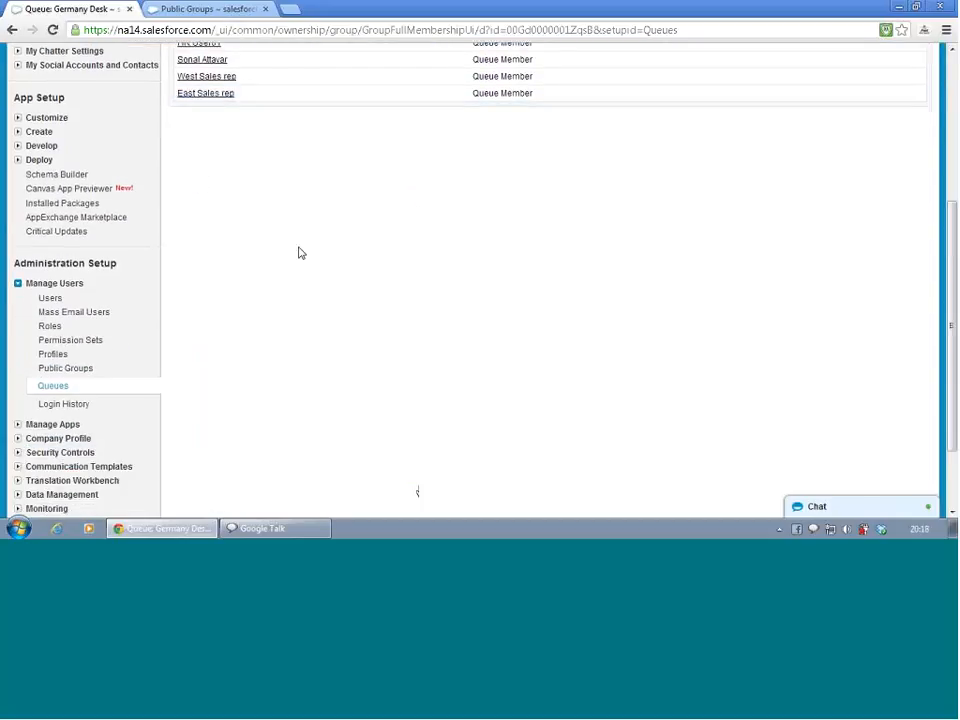
{"action": "scroll", "coordinate": [303, 256], "scroll_direction": "up", "scroll_amount": 1}
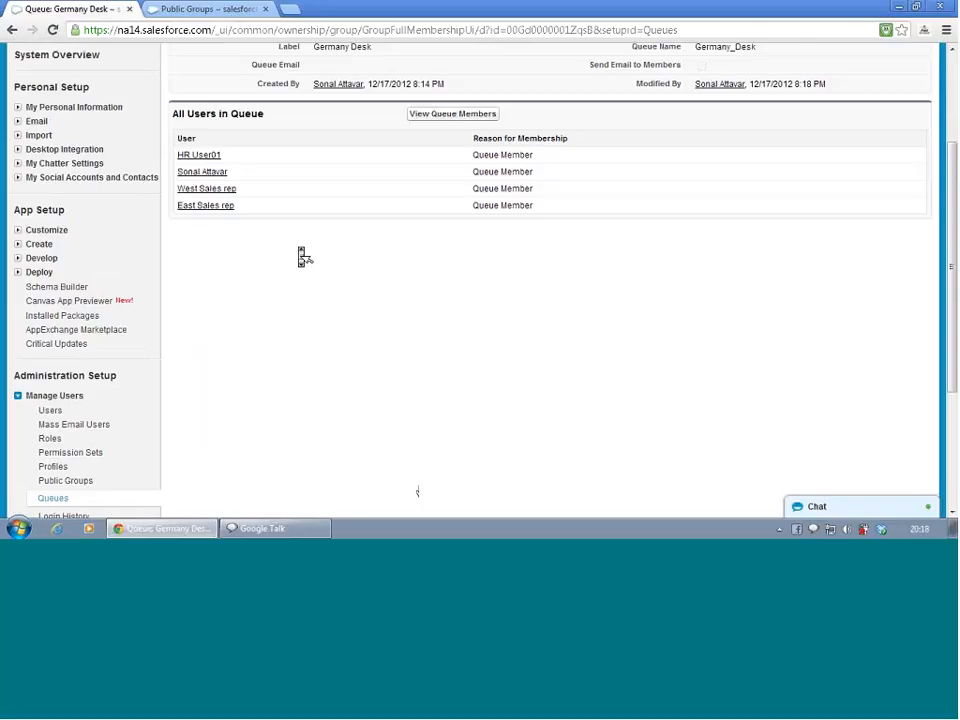
{"action": "scroll", "coordinate": [303, 256], "scroll_direction": "up", "scroll_amount": 1}
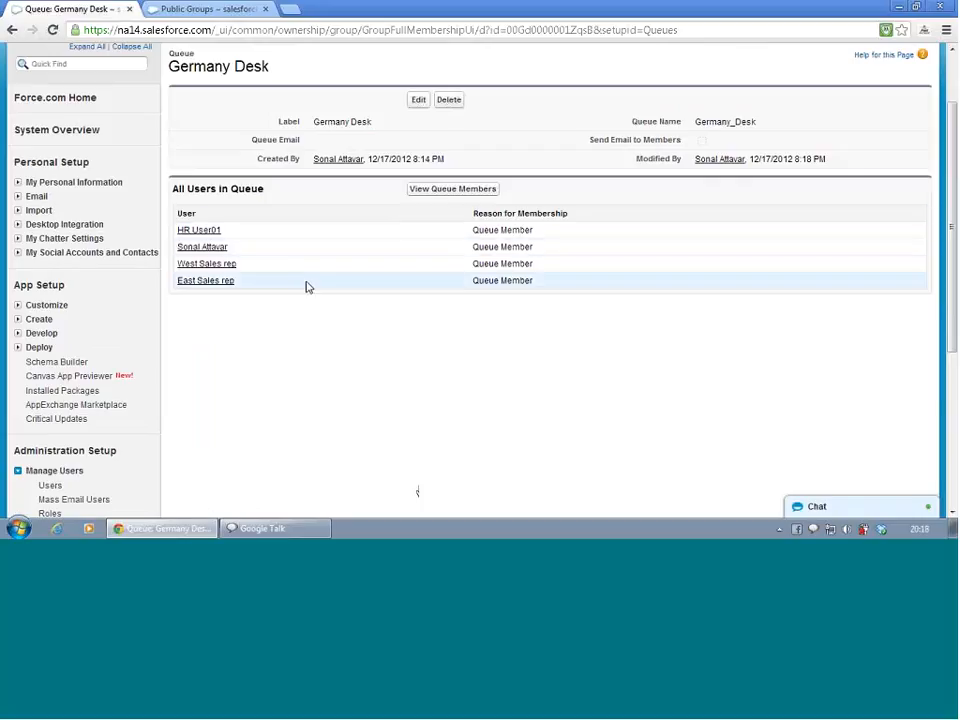
{"action": "left_click", "coordinate": [420, 101]}
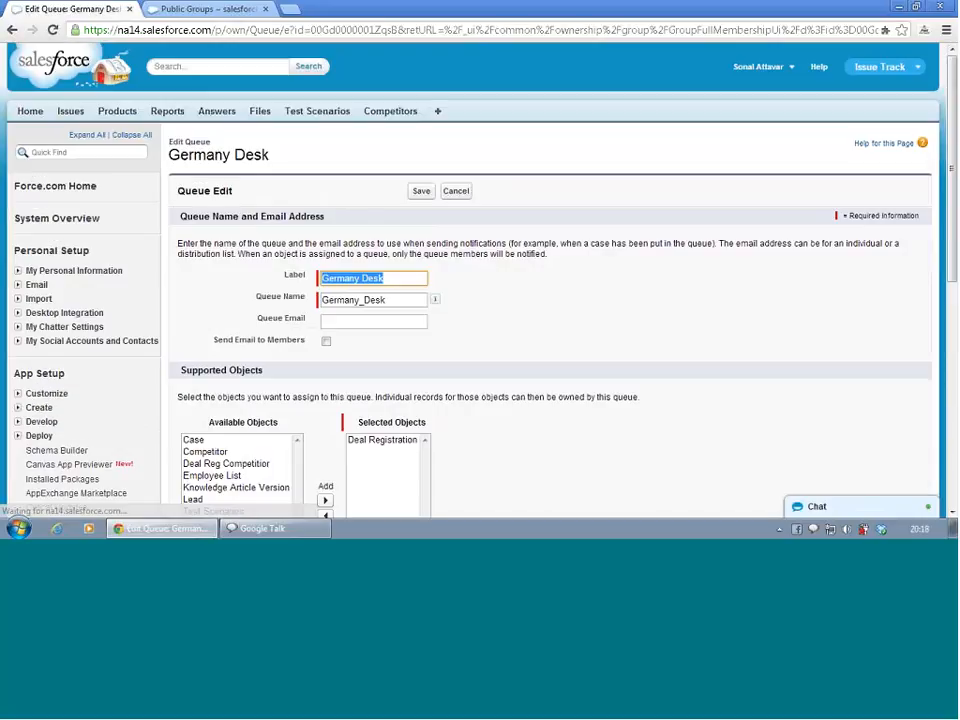
{"action": "scroll", "coordinate": [391, 248], "scroll_direction": "down", "scroll_amount": 4}
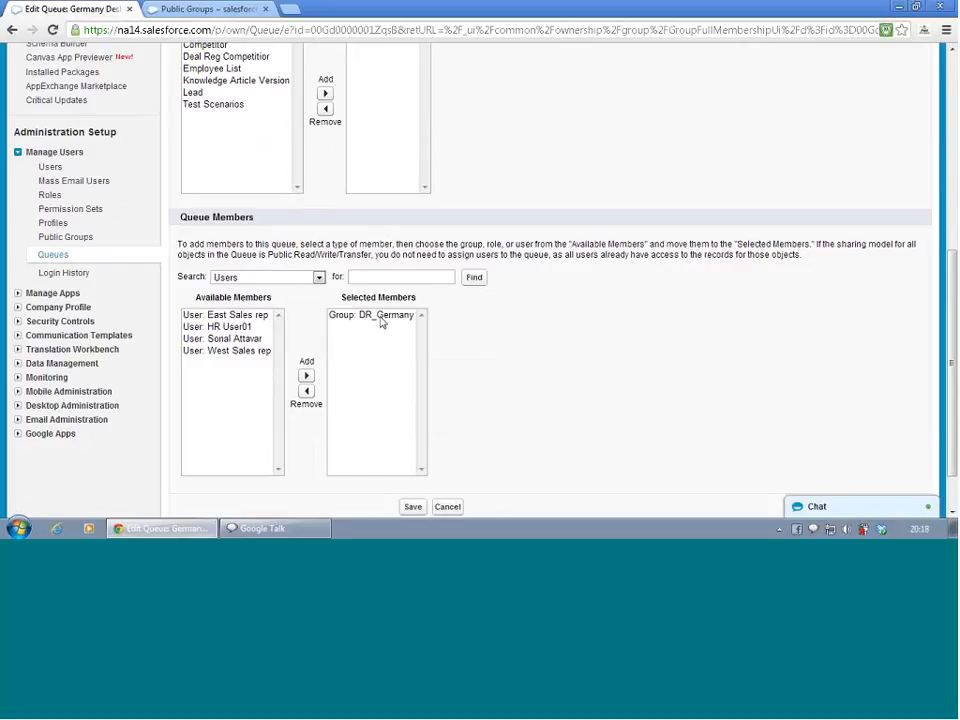
{"action": "scroll", "coordinate": [340, 360], "scroll_direction": "down", "scroll_amount": 1}
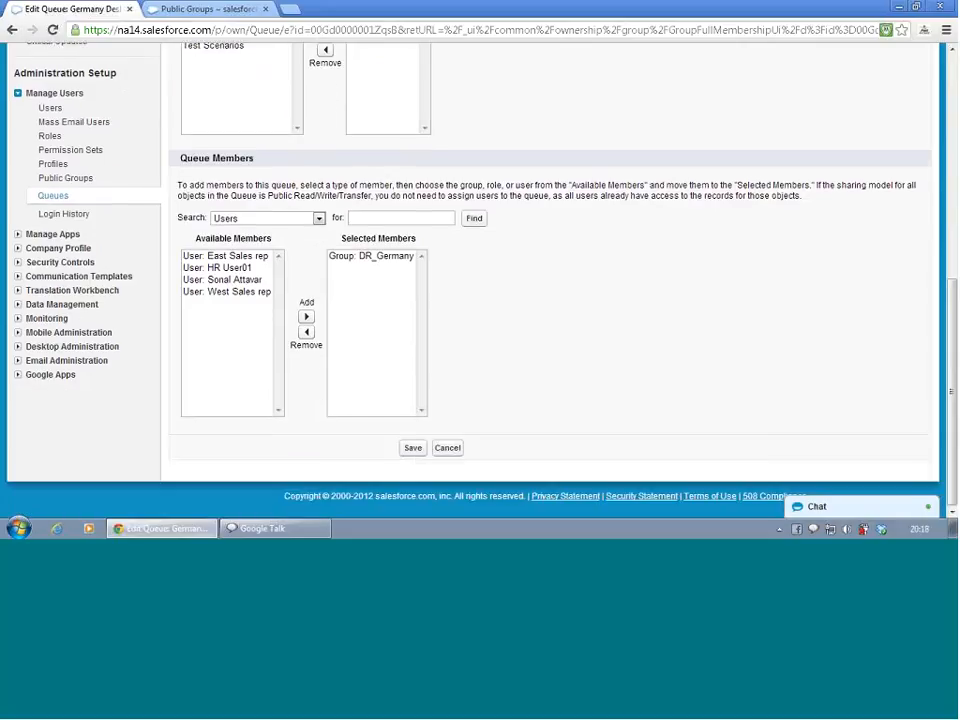
{"action": "left_click", "coordinate": [449, 452]}
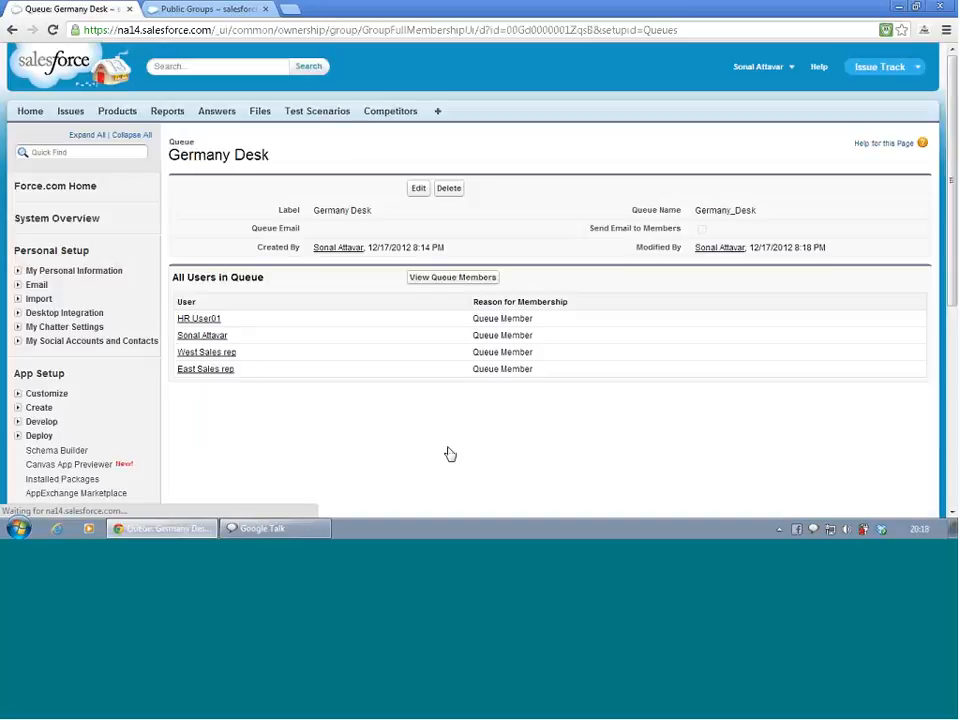
{"action": "scroll", "coordinate": [251, 274], "scroll_direction": "down", "scroll_amount": 4}
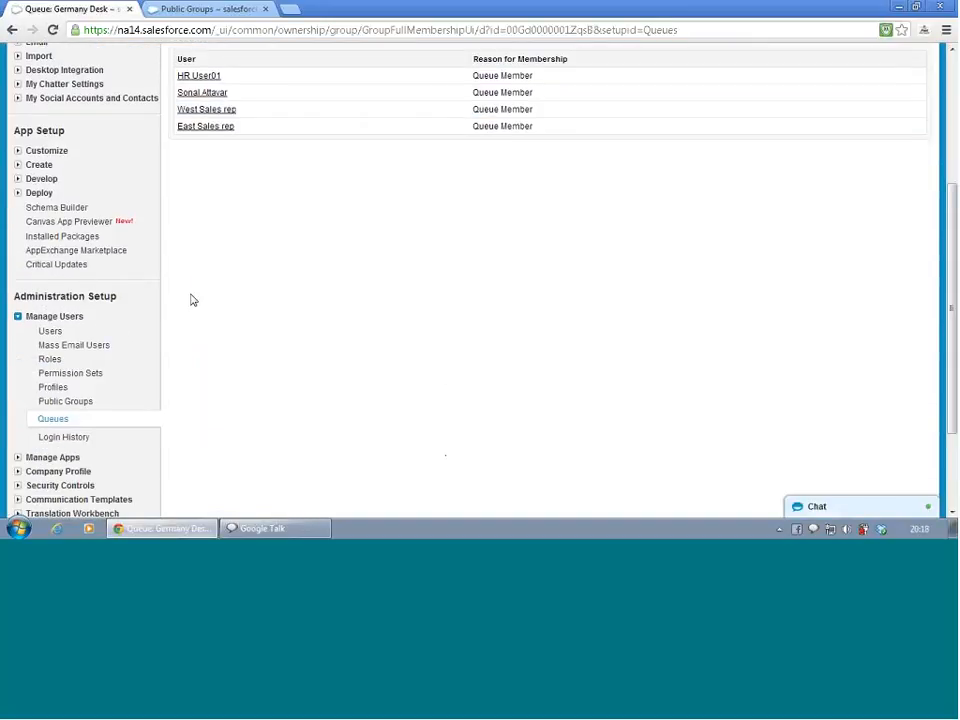
Edit the North America Desk queue, add the public group DR_USA as a queue member, and save
{"action": "left_click", "coordinate": [62, 419]}
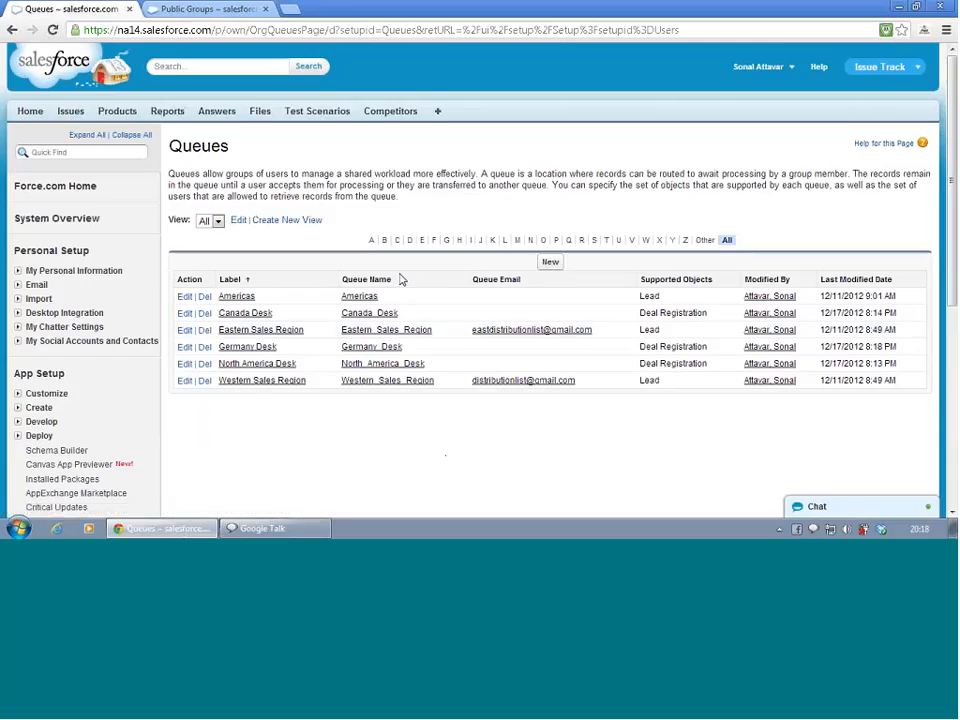
{"action": "left_click", "coordinate": [250, 366]}
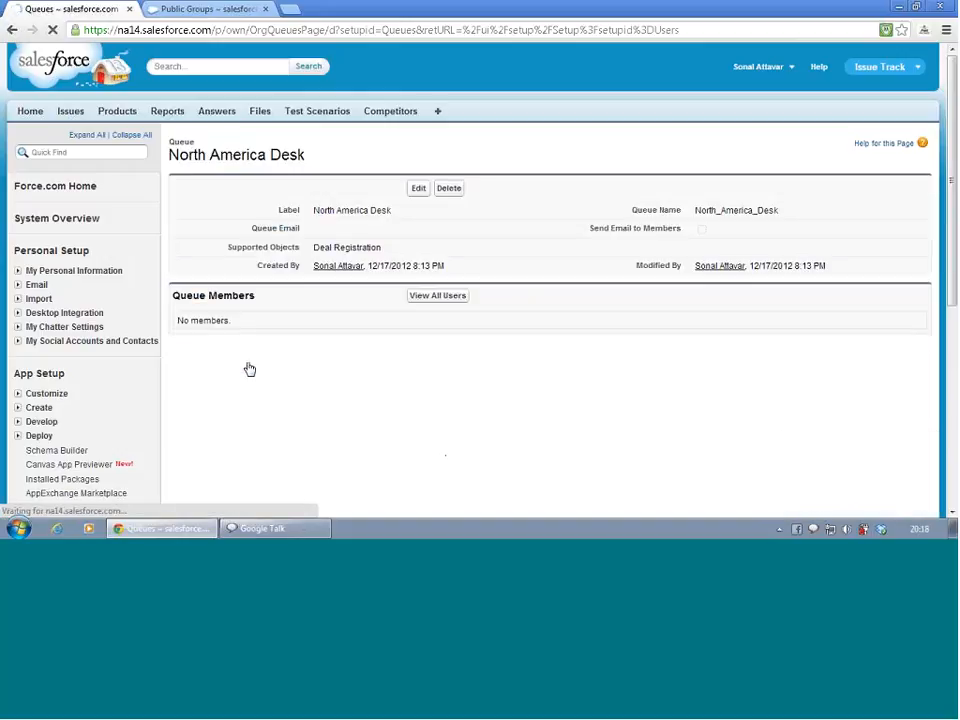
{"action": "left_click", "coordinate": [419, 190]}
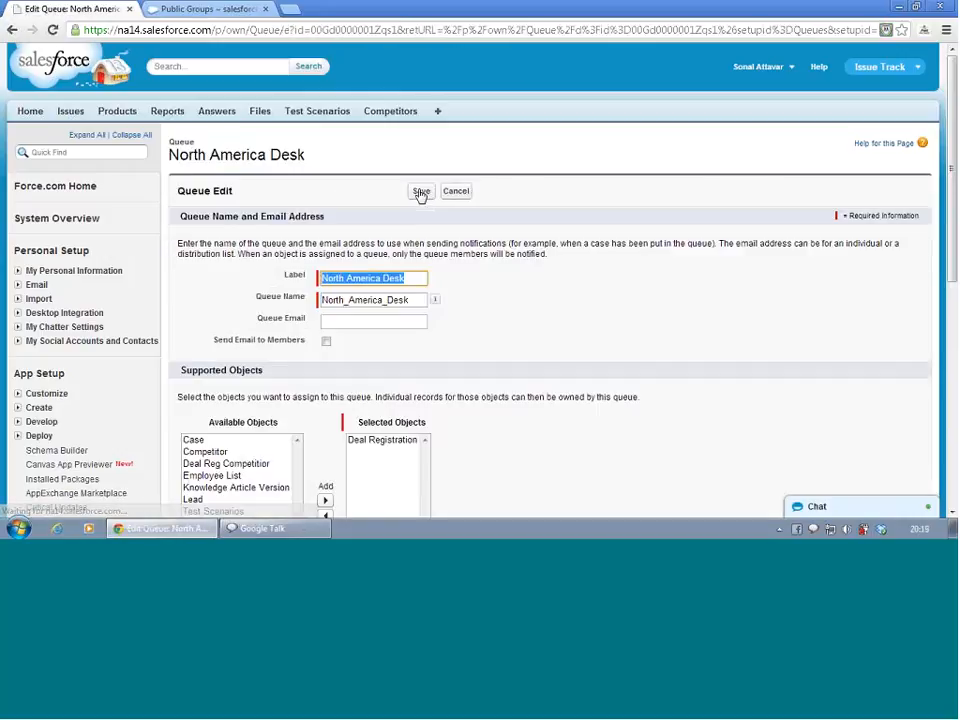
{"action": "scroll", "coordinate": [412, 310], "scroll_direction": "down", "scroll_amount": 3}
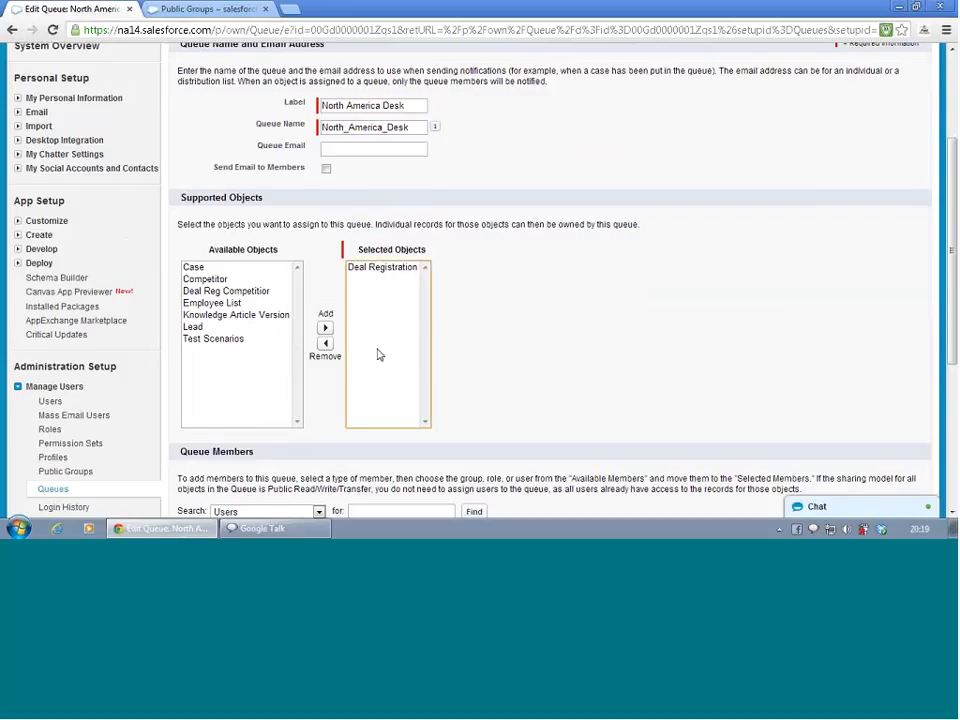
{"action": "scroll", "coordinate": [379, 354], "scroll_direction": "down", "scroll_amount": 3}
{"action": "left_click", "coordinate": [274, 226]}
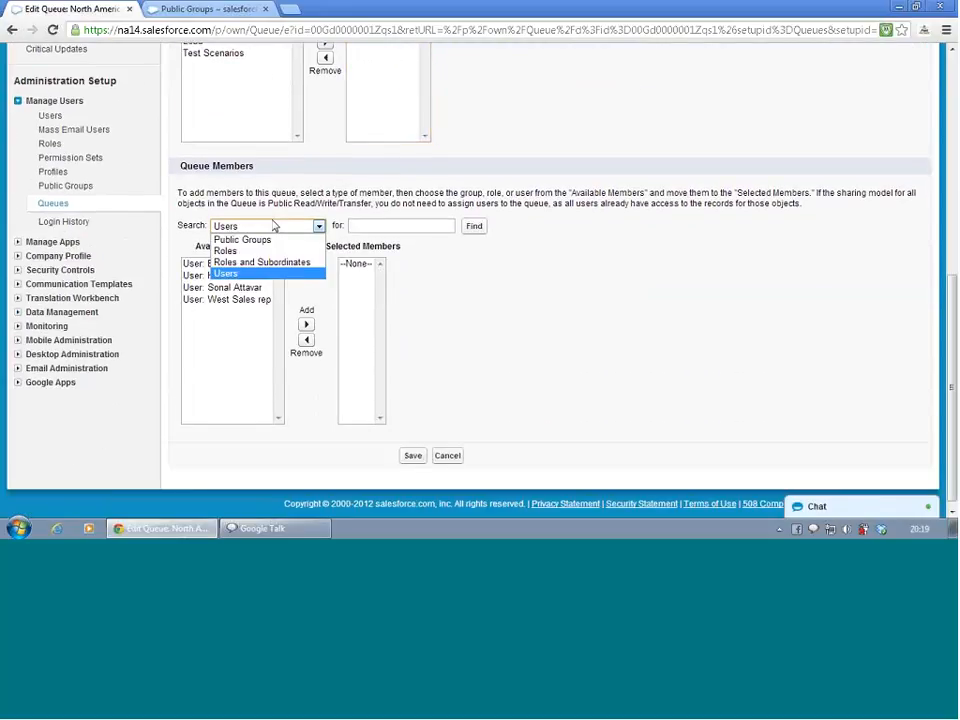
{"action": "left_click", "coordinate": [260, 240]}
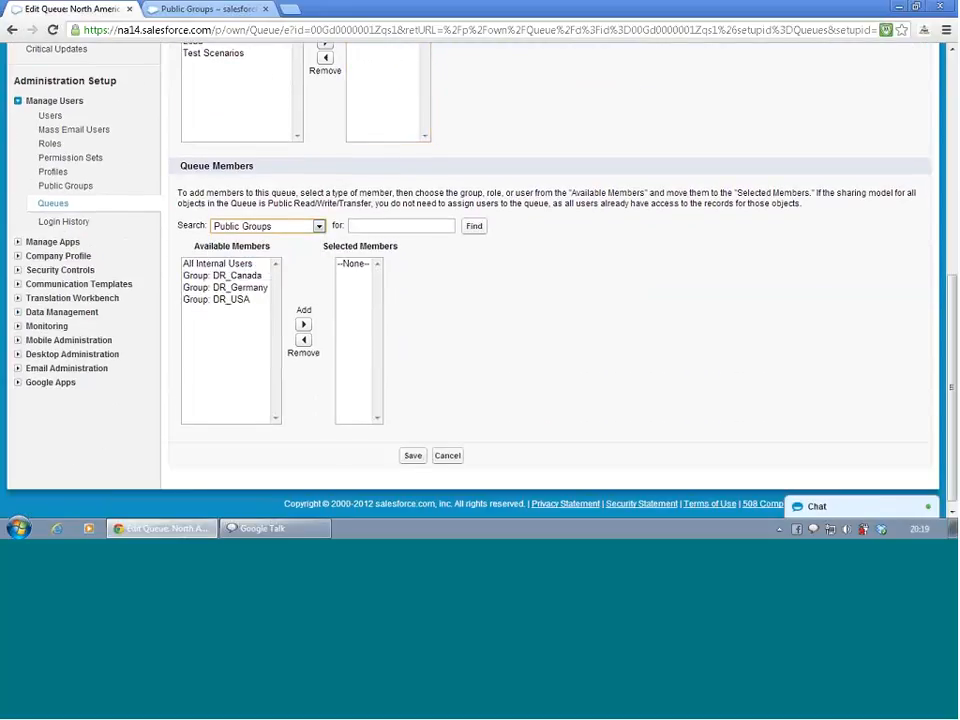
{"action": "left_click", "coordinate": [233, 300]}
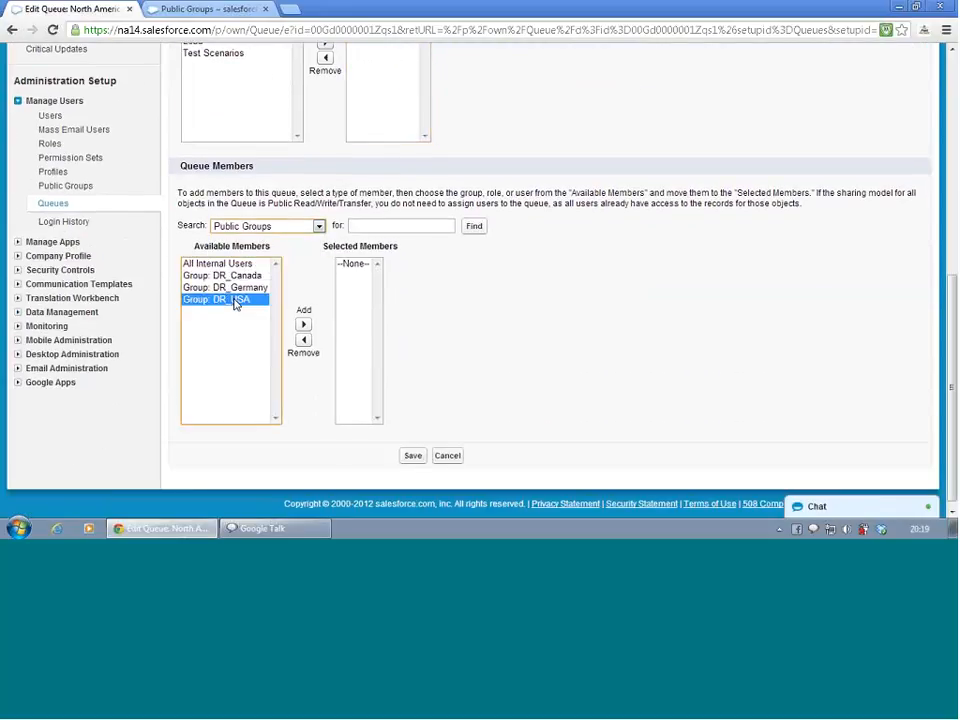
{"action": "left_click", "coordinate": [304, 326]}
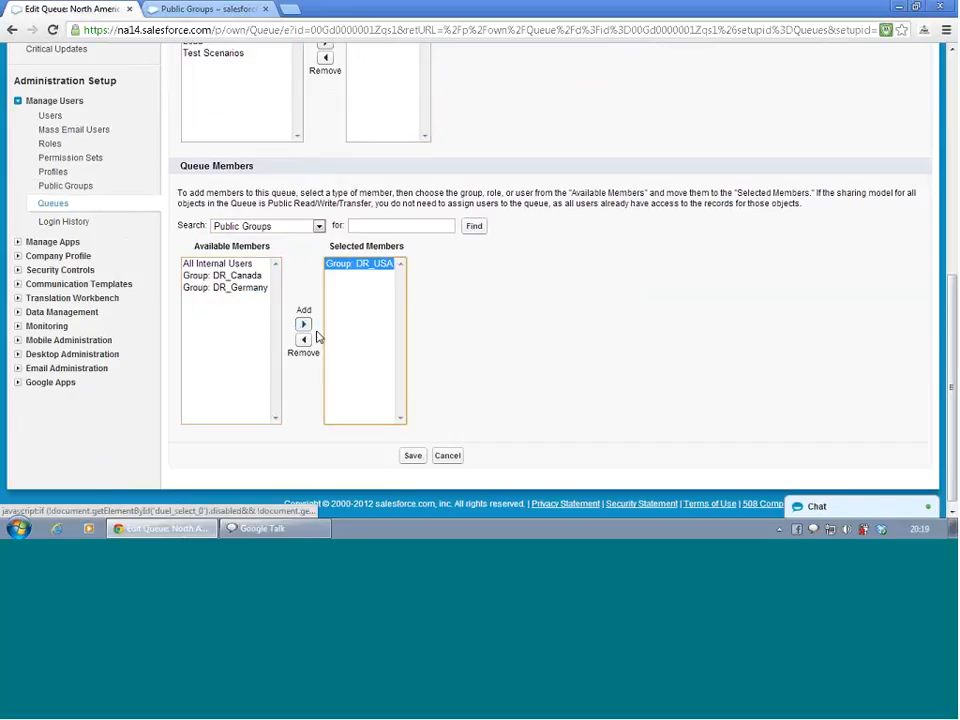
{"action": "left_click", "coordinate": [416, 458]}
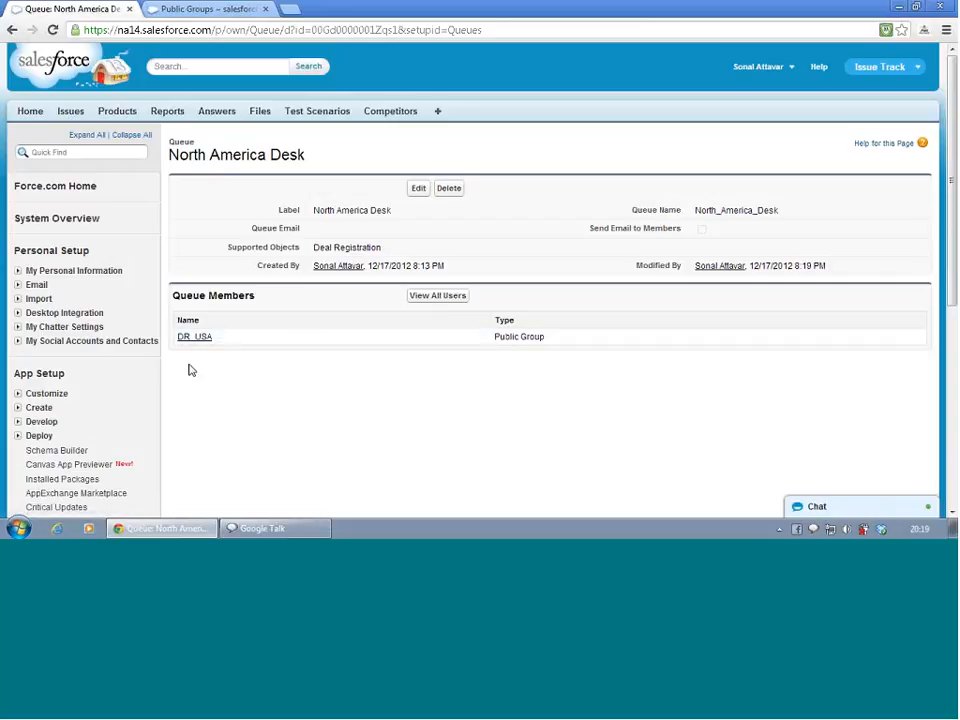
Check the Germany Desk queue's members and view all its users
{"action": "scroll", "coordinate": [190, 372], "scroll_direction": "down", "scroll_amount": 2}
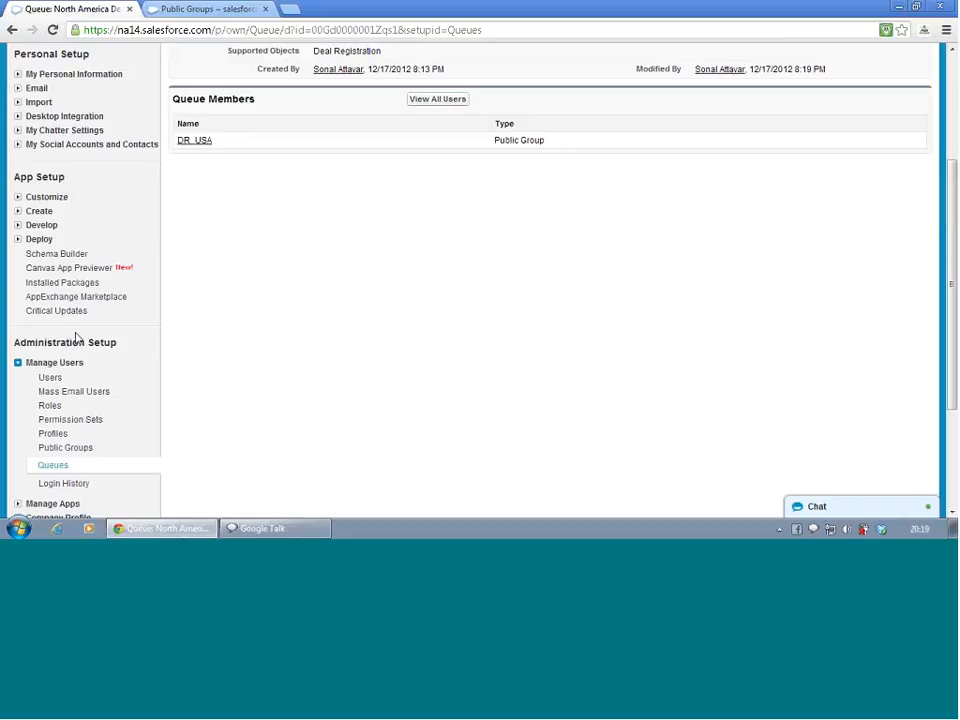
{"action": "left_click", "coordinate": [56, 466]}
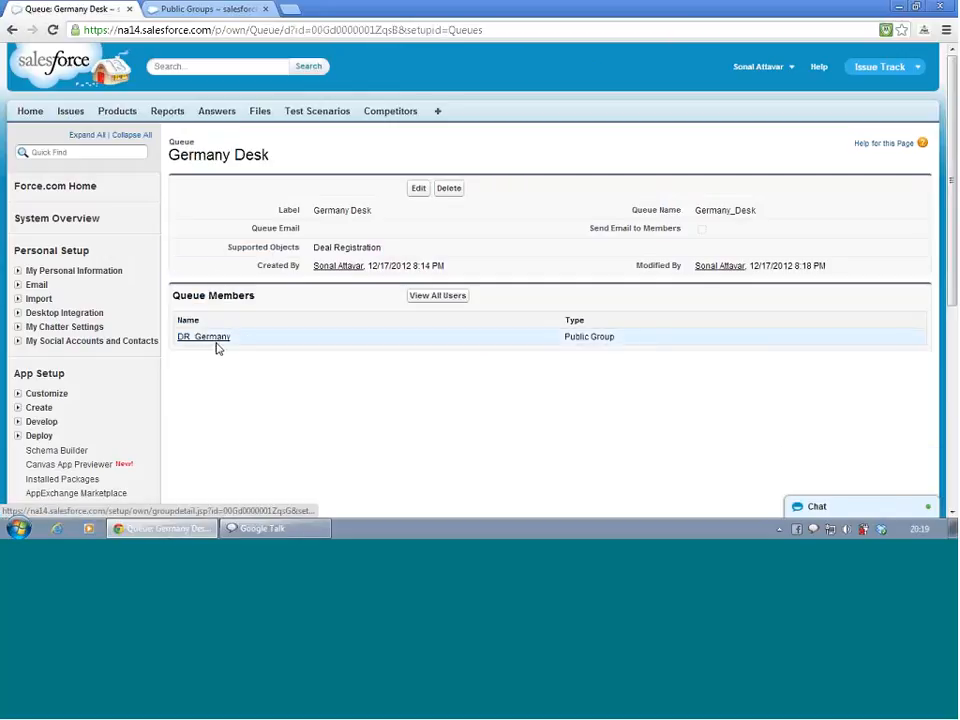
{"action": "left_click", "coordinate": [210, 338]}
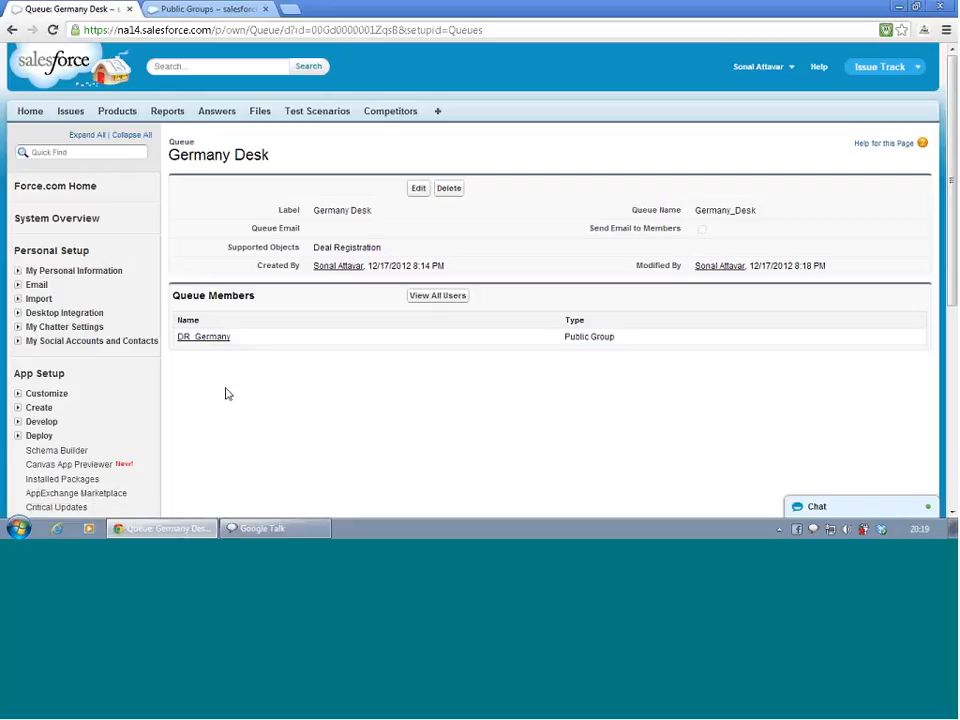
{"action": "left_click", "coordinate": [434, 307]}
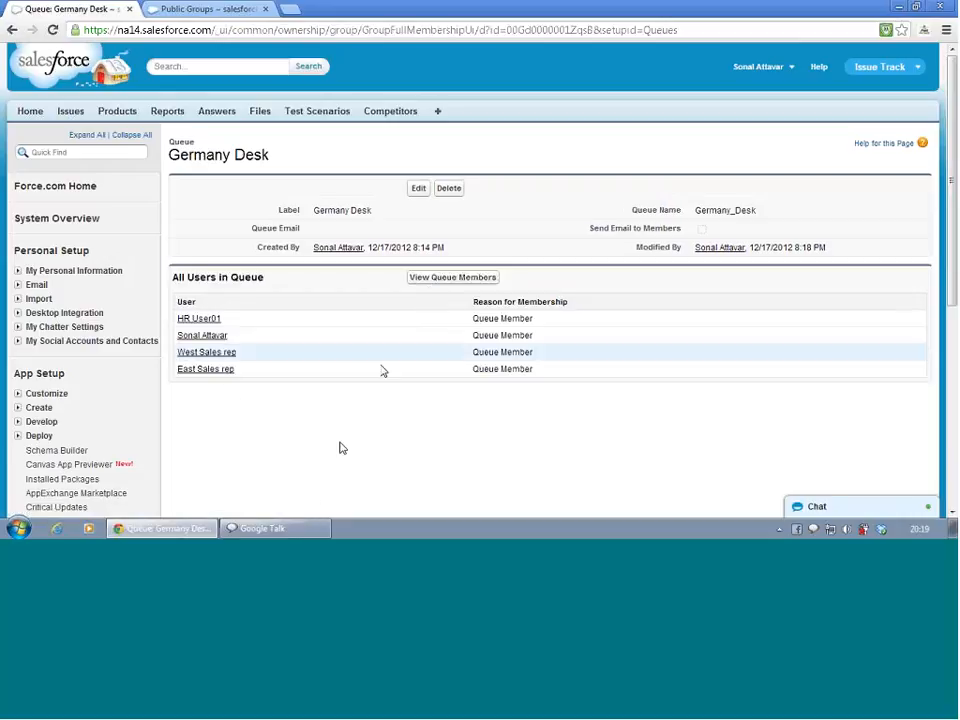
Review the Germany Desk queue's members and return to the list of queues
{"action": "left_click", "coordinate": [441, 279]}
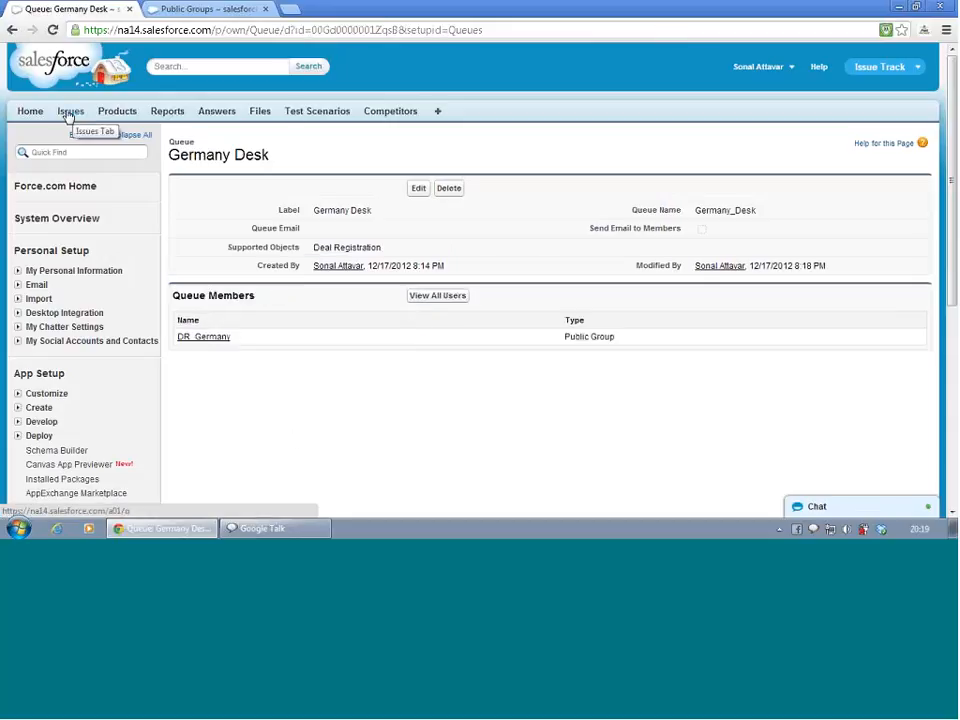
{"action": "scroll", "coordinate": [101, 375], "scroll_direction": "down", "scroll_amount": 2}
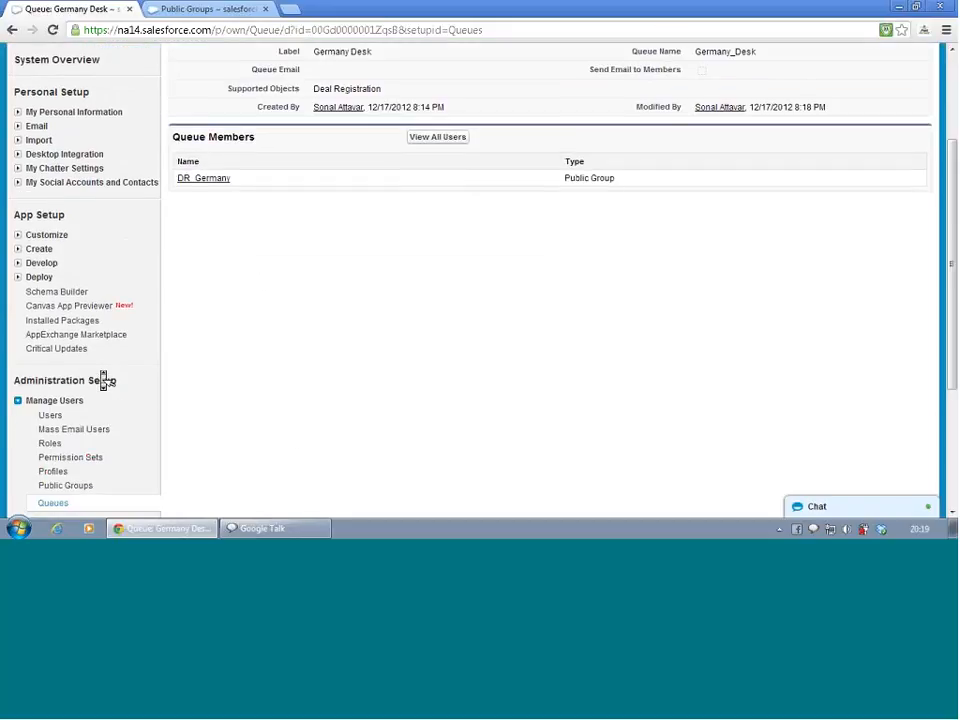
{"action": "left_click", "coordinate": [52, 503]}
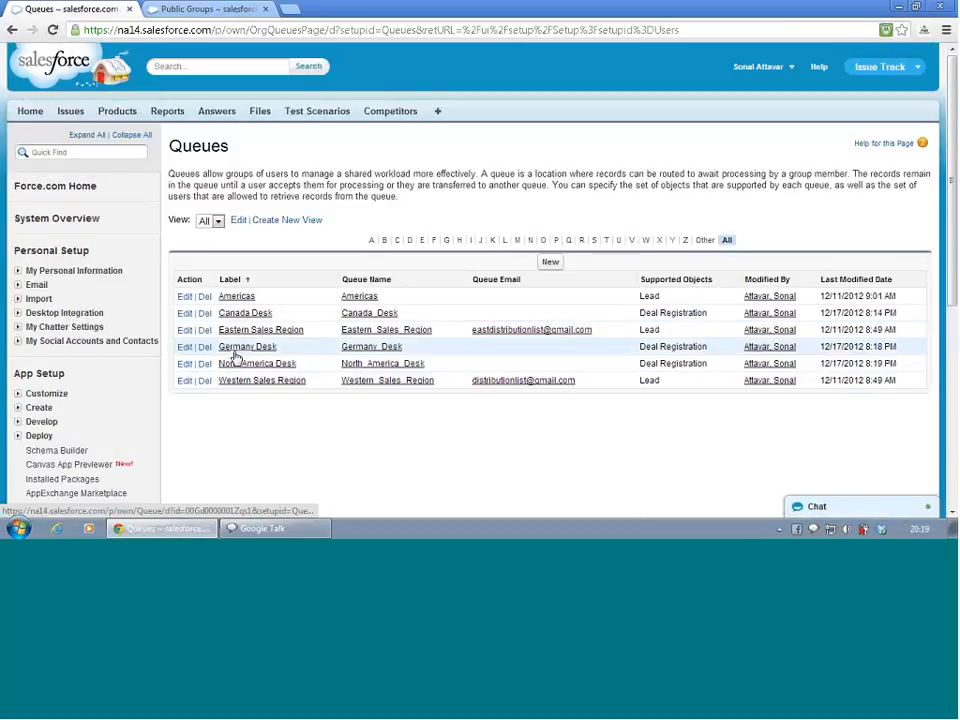
Edit the Canada Desk queue, add the public group DR_Canada as a queue member, and save
{"action": "left_click", "coordinate": [236, 316]}
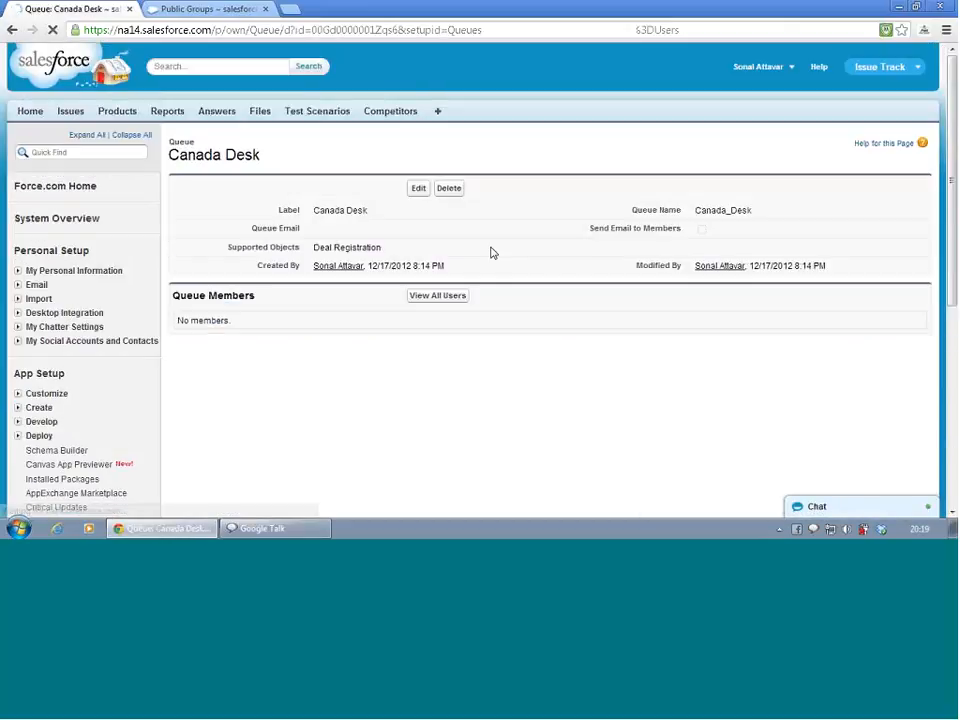
{"action": "left_click", "coordinate": [419, 190]}
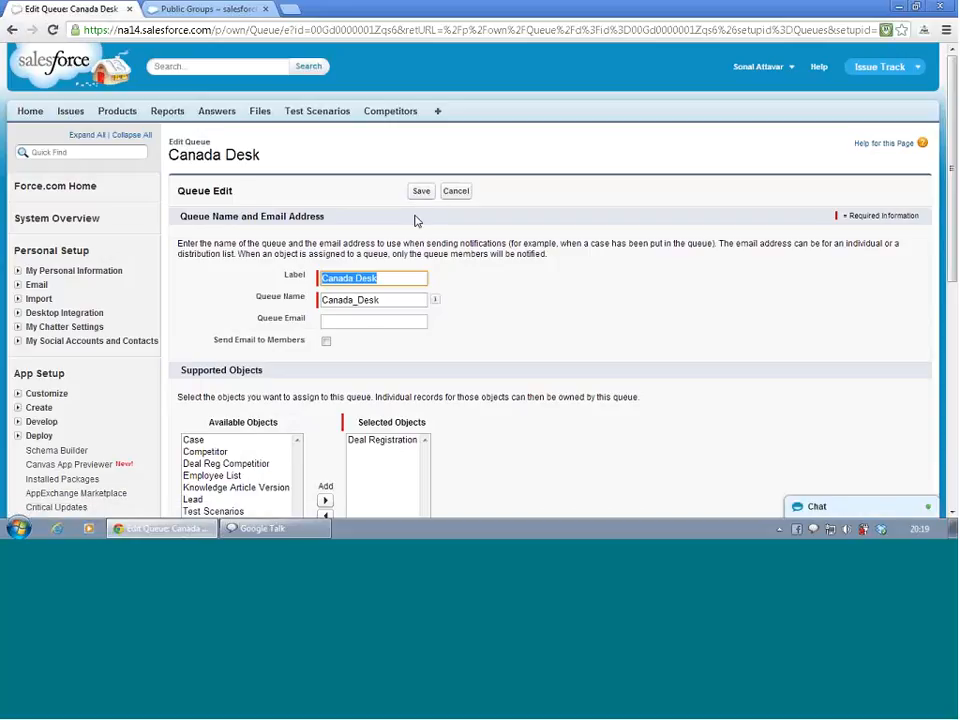
{"action": "scroll", "coordinate": [373, 342], "scroll_direction": "down", "scroll_amount": 1}
{"action": "scroll", "coordinate": [373, 342], "scroll_direction": "down", "scroll_amount": 4}
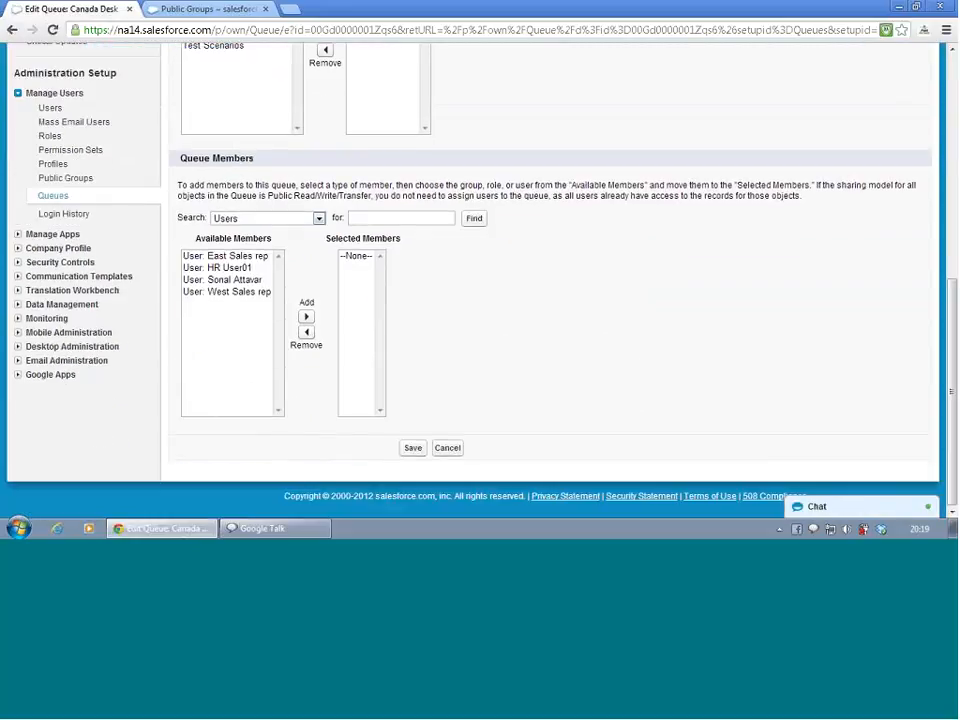
{"action": "left_click", "coordinate": [265, 218]}
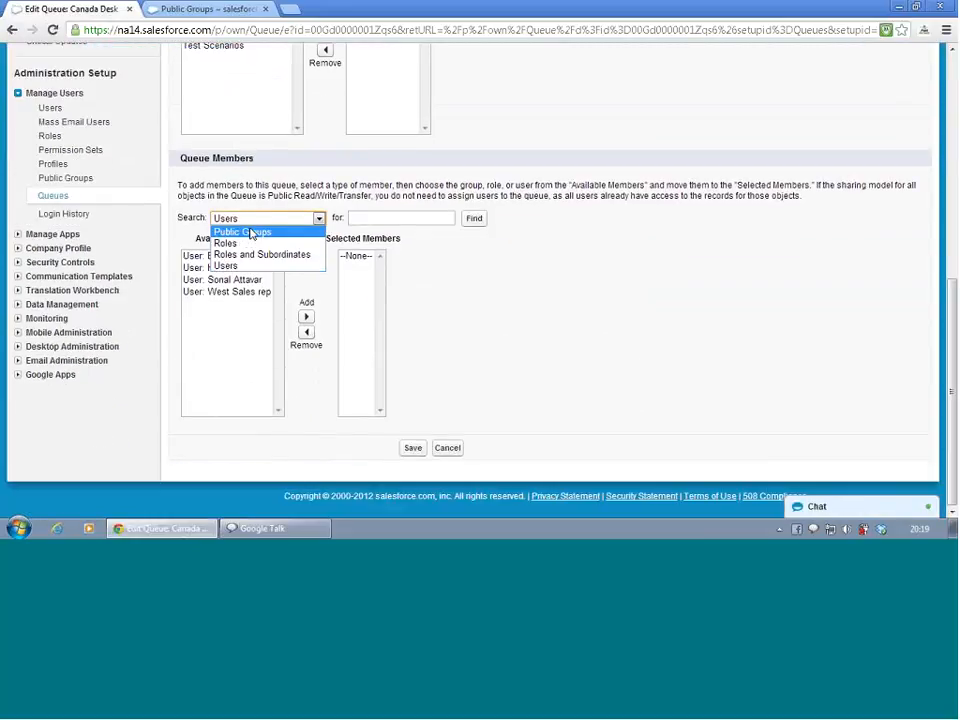
{"action": "left_click", "coordinate": [250, 232]}
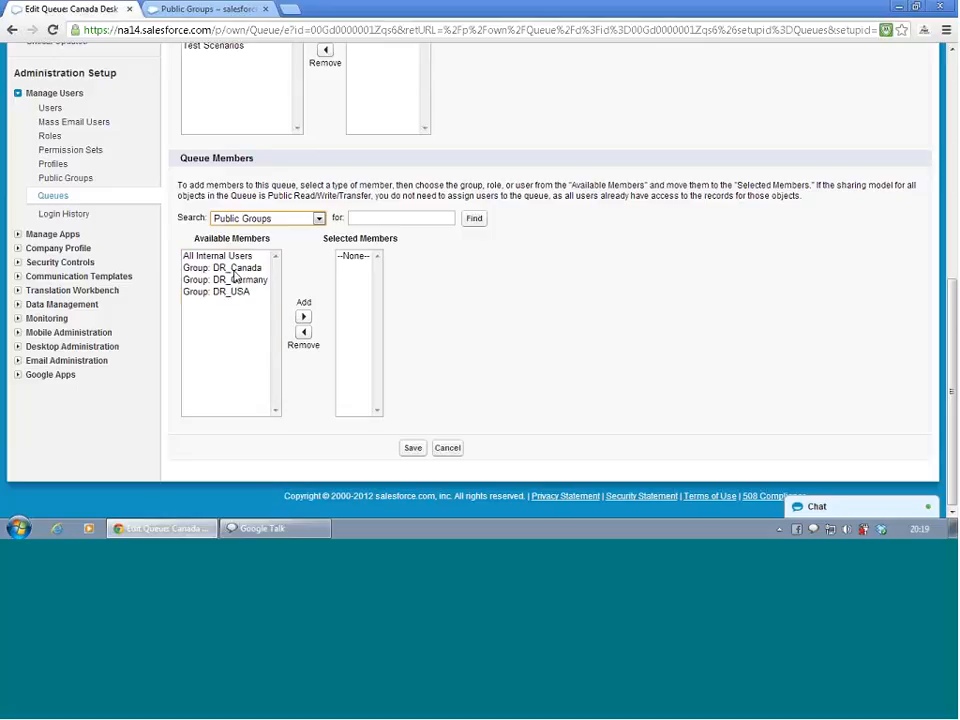
{"action": "left_click", "coordinate": [227, 267]}
{"action": "left_click", "coordinate": [303, 317]}
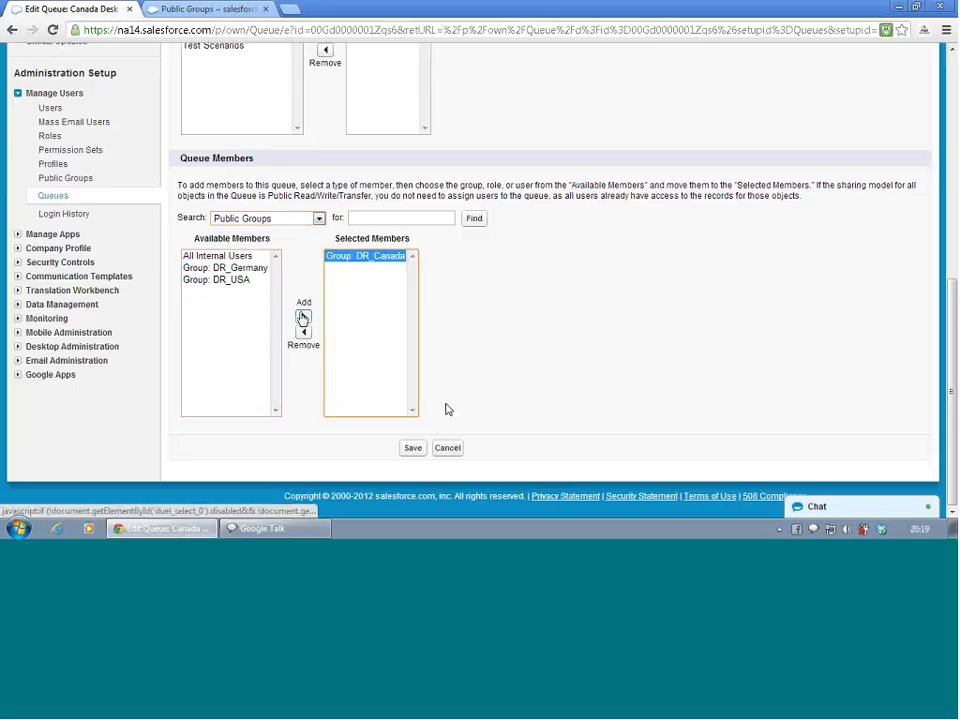
{"action": "left_click", "coordinate": [413, 452]}
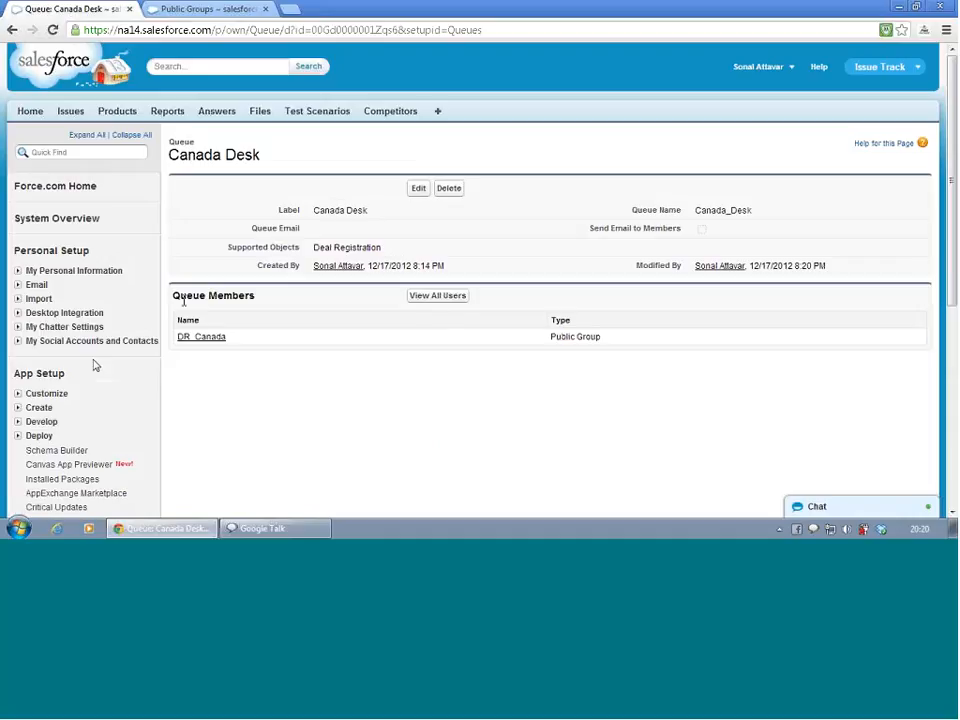
Open Approval Processes under Workflow & Approvals and manage approval processes for Deal Registration
{"action": "scroll", "coordinate": [95, 366], "scroll_direction": "down", "scroll_amount": 1}
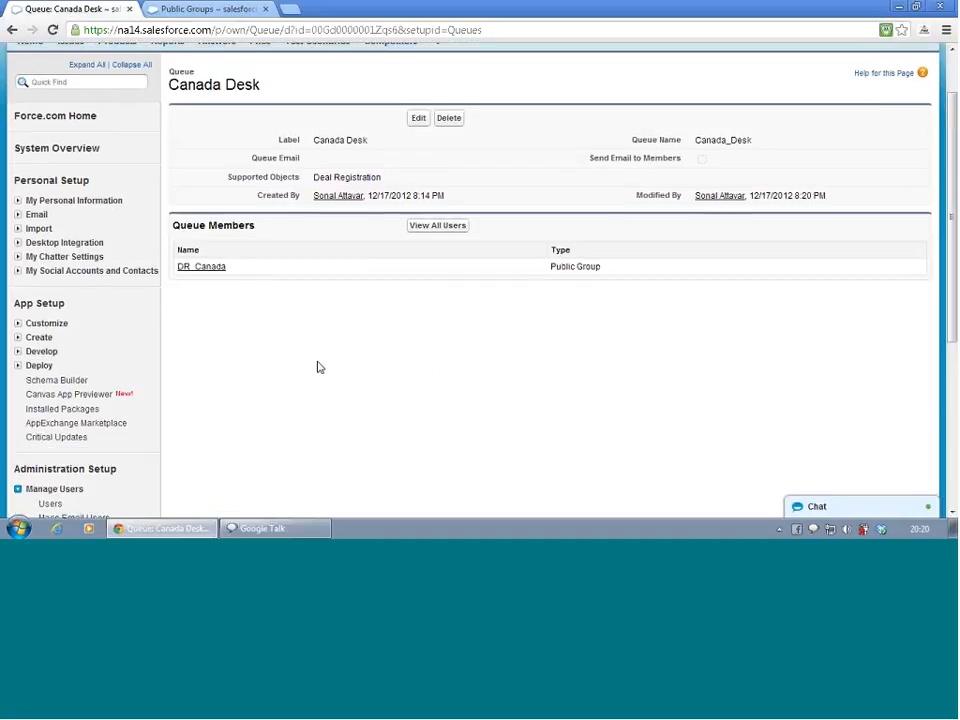
{"action": "scroll", "coordinate": [318, 368], "scroll_direction": "down", "scroll_amount": 3}
{"action": "scroll", "coordinate": [320, 371], "scroll_direction": "up", "scroll_amount": 3}
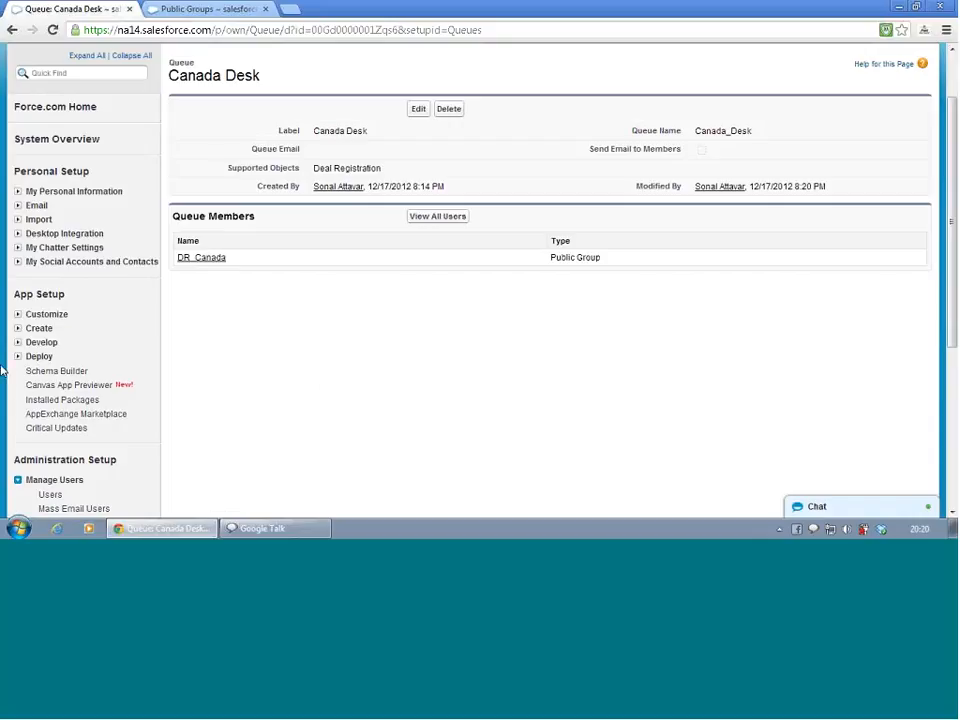
{"action": "left_click", "coordinate": [18, 329]}
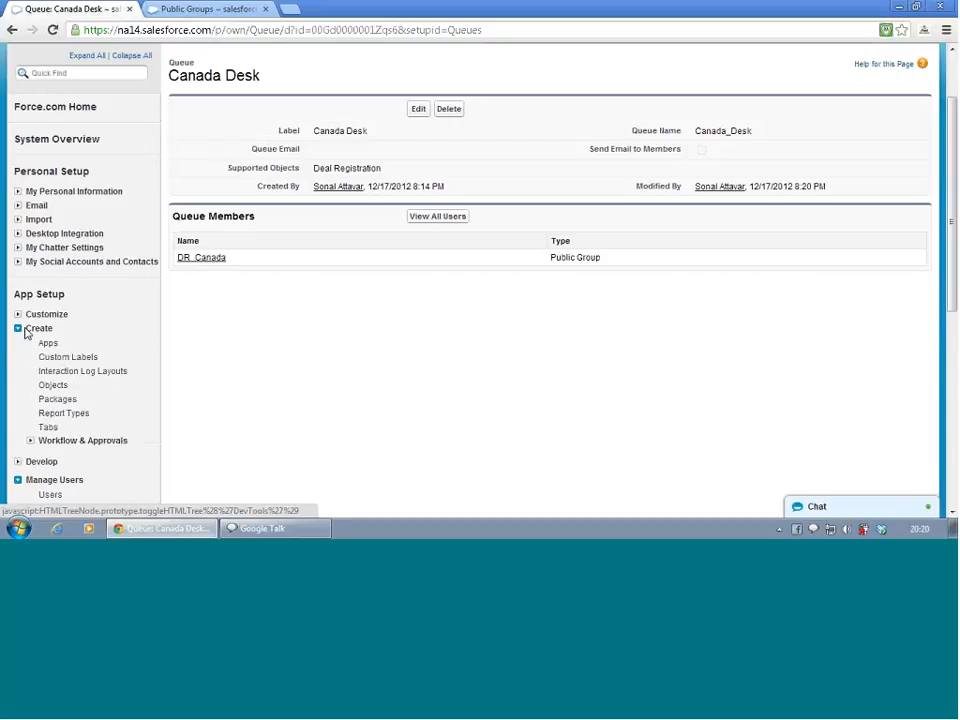
{"action": "left_click", "coordinate": [31, 442]}
{"action": "scroll", "coordinate": [66, 392], "scroll_direction": "down", "scroll_amount": 5}
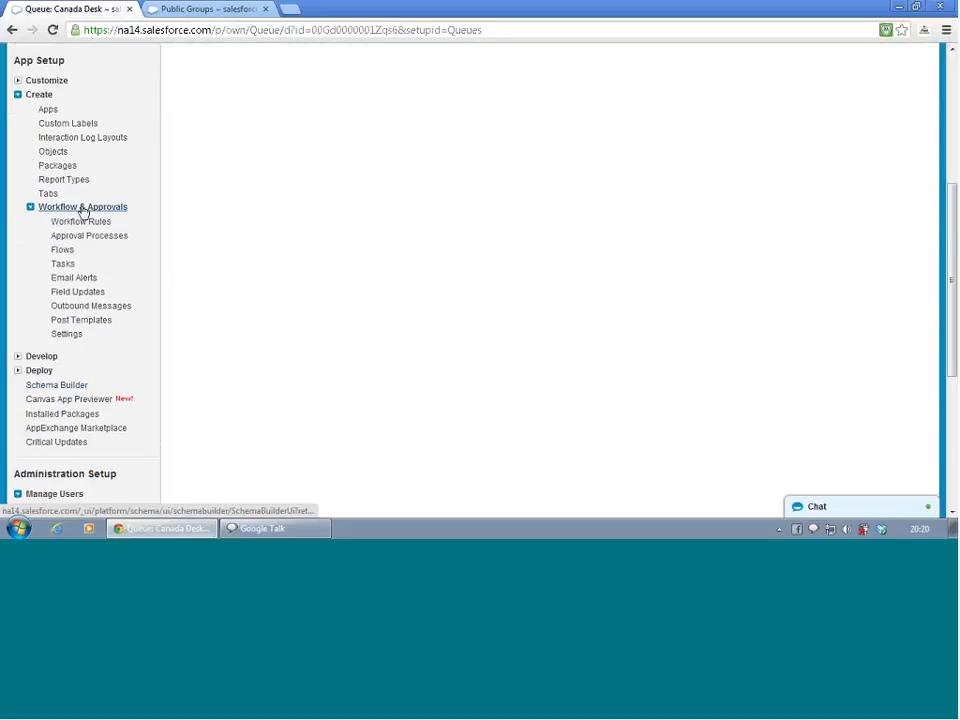
{"action": "left_click", "coordinate": [80, 240]}
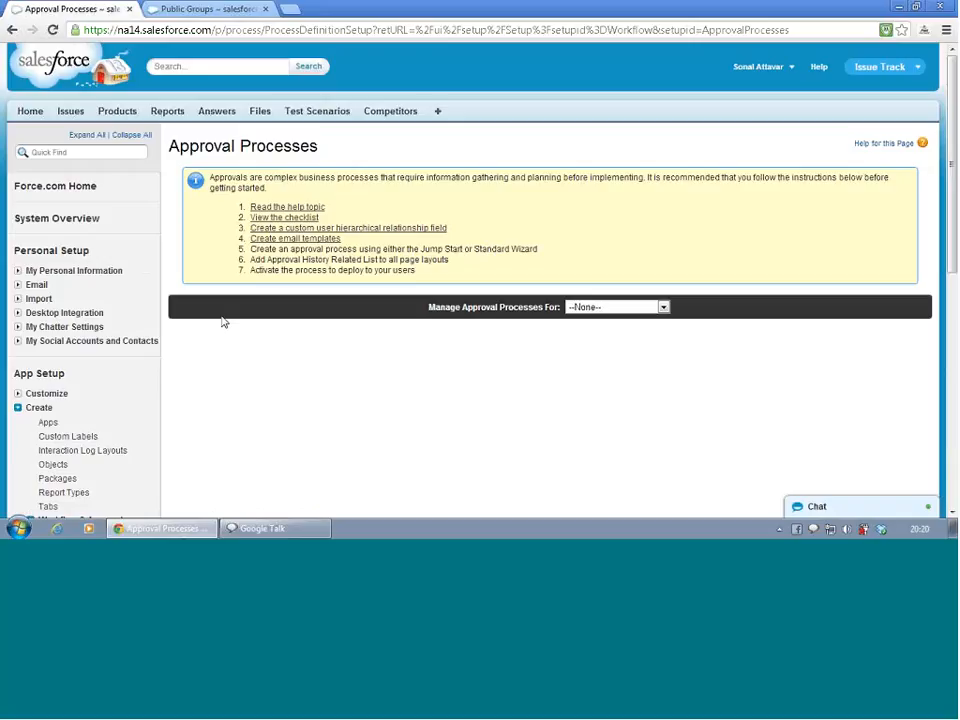
{"action": "left_click", "coordinate": [623, 311]}
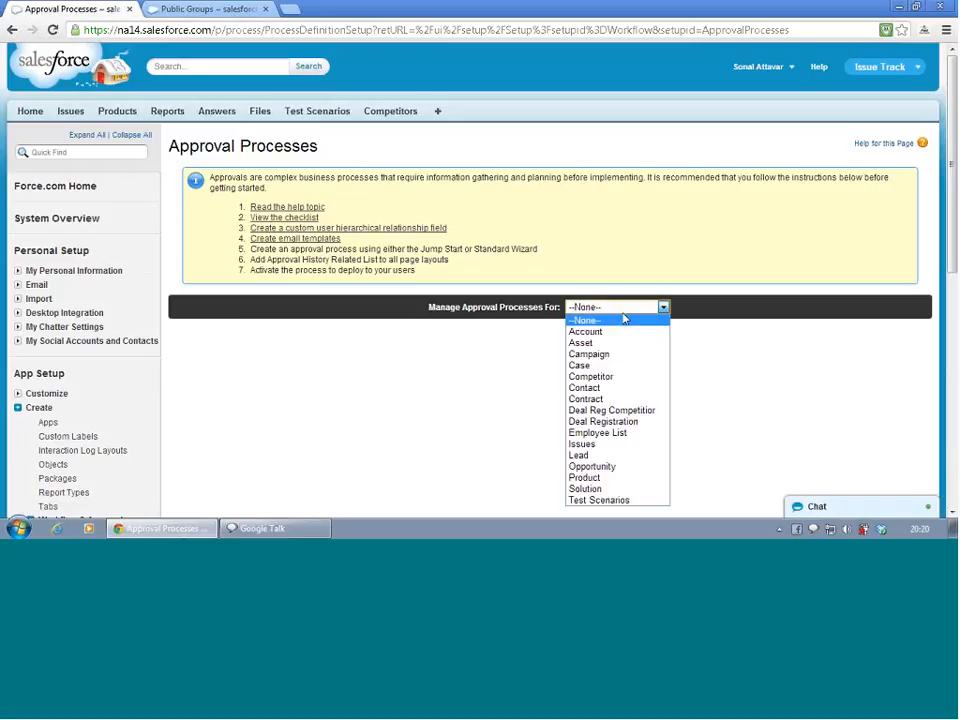
{"action": "left_click", "coordinate": [622, 424]}
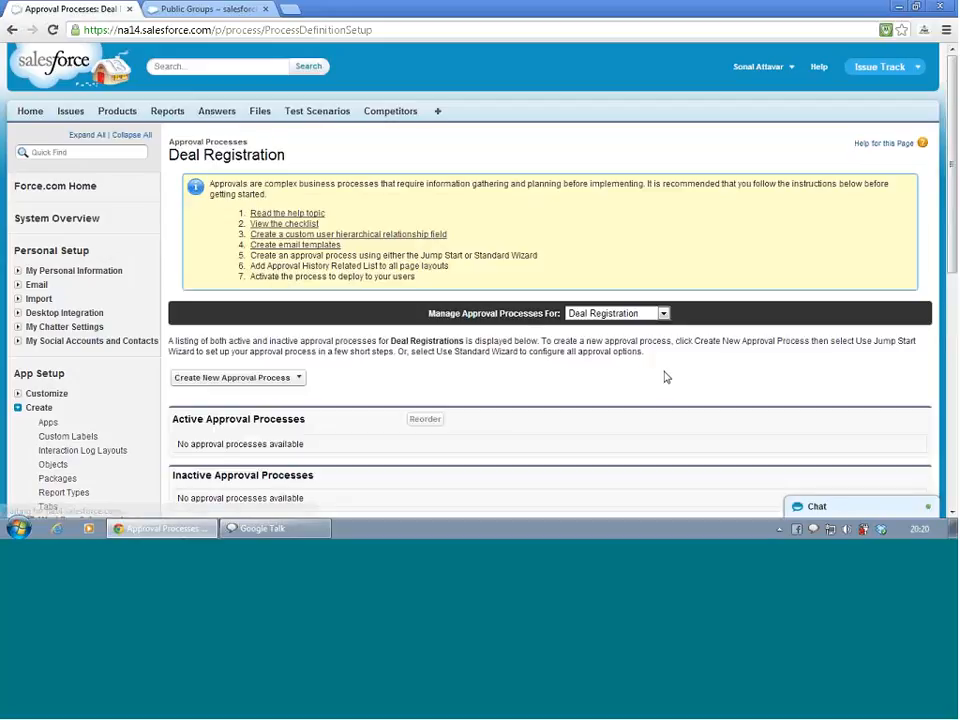
Start a new approval process with the Standard Setup Wizard, name it DR US, and continue to entry criteria
{"action": "scroll", "coordinate": [482, 350], "scroll_direction": "down", "scroll_amount": 5}
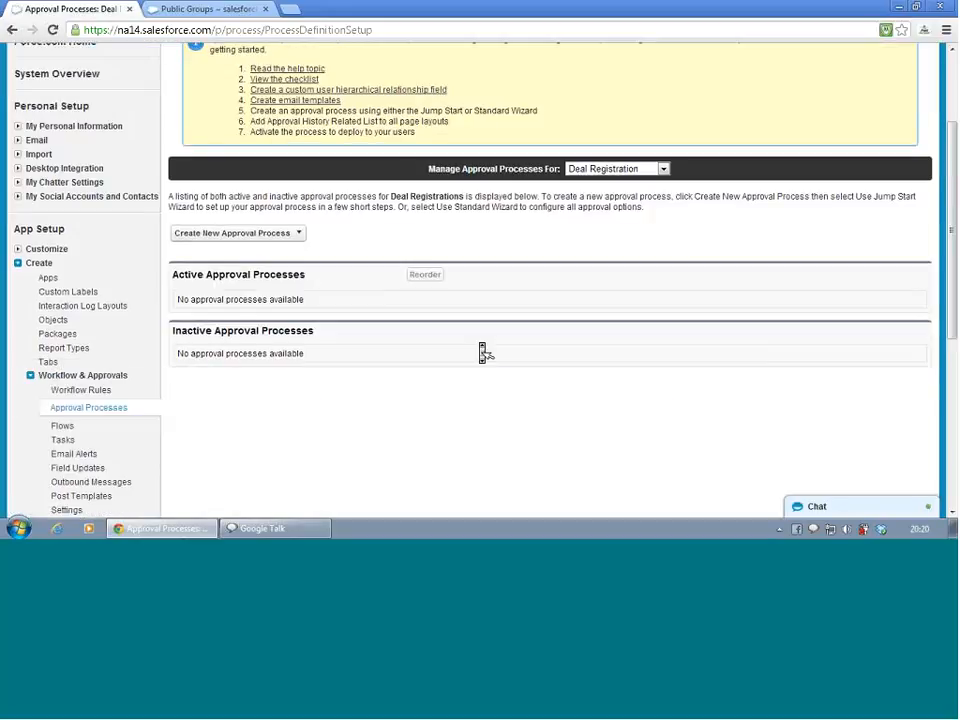
{"action": "left_click", "coordinate": [273, 100]}
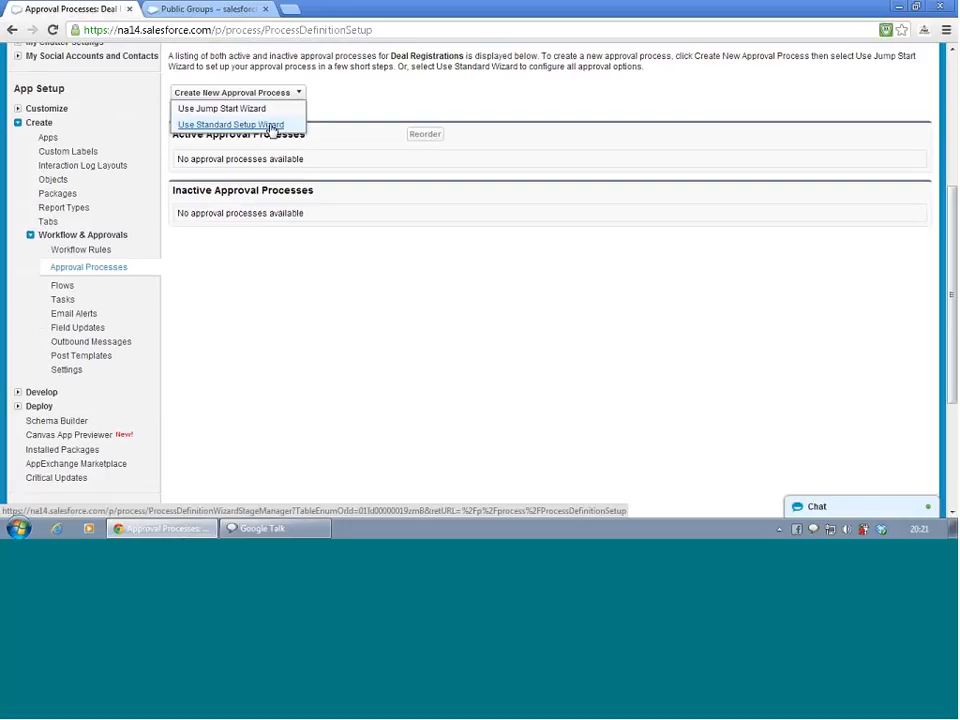
{"action": "left_click", "coordinate": [272, 128]}
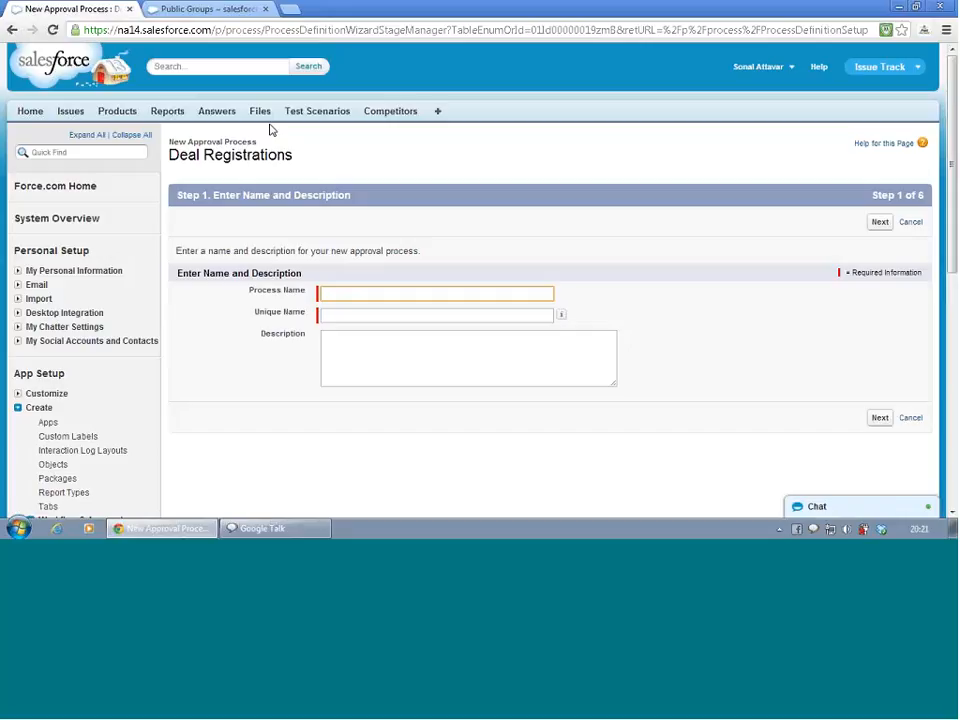
{"action": "type", "text": "DR"}
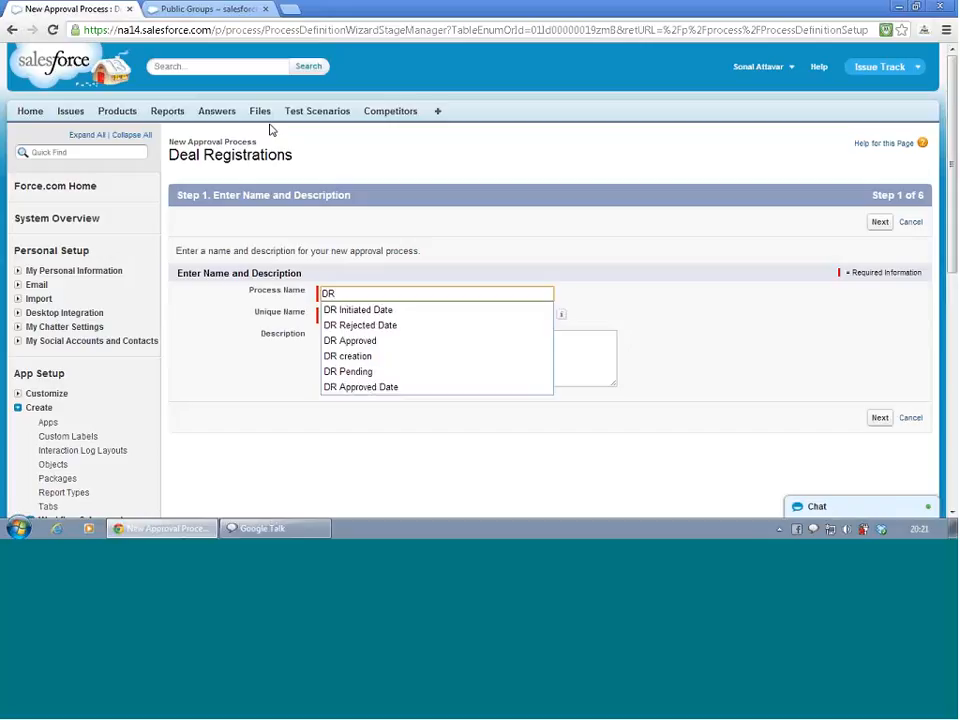
{"action": "type", "text": " US"}
{"action": "key", "text": "Tab"}
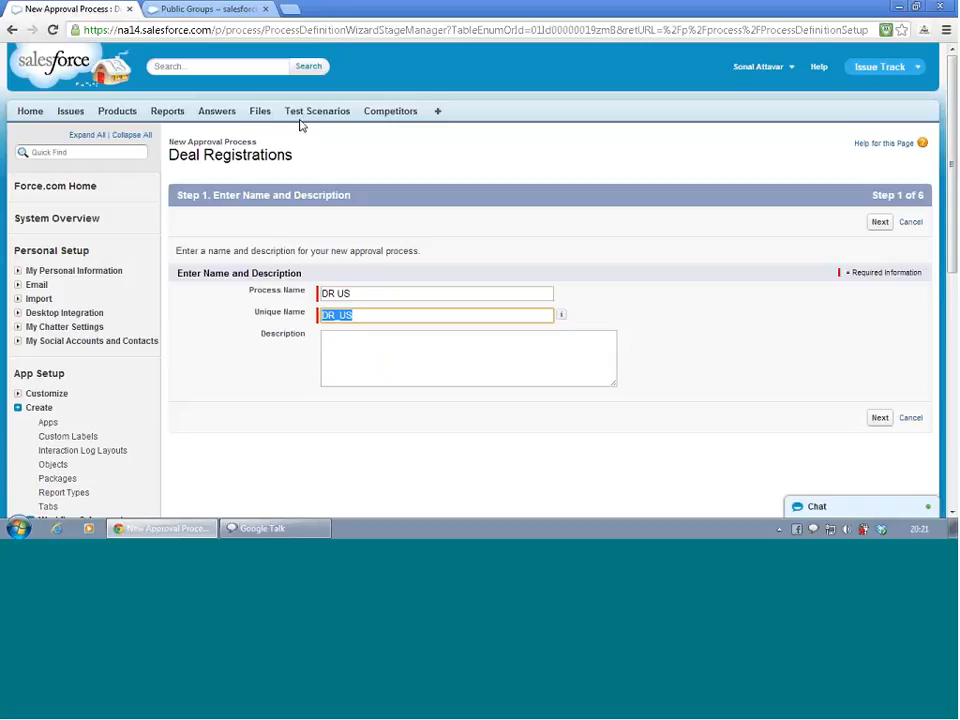
{"action": "left_click", "coordinate": [880, 421]}
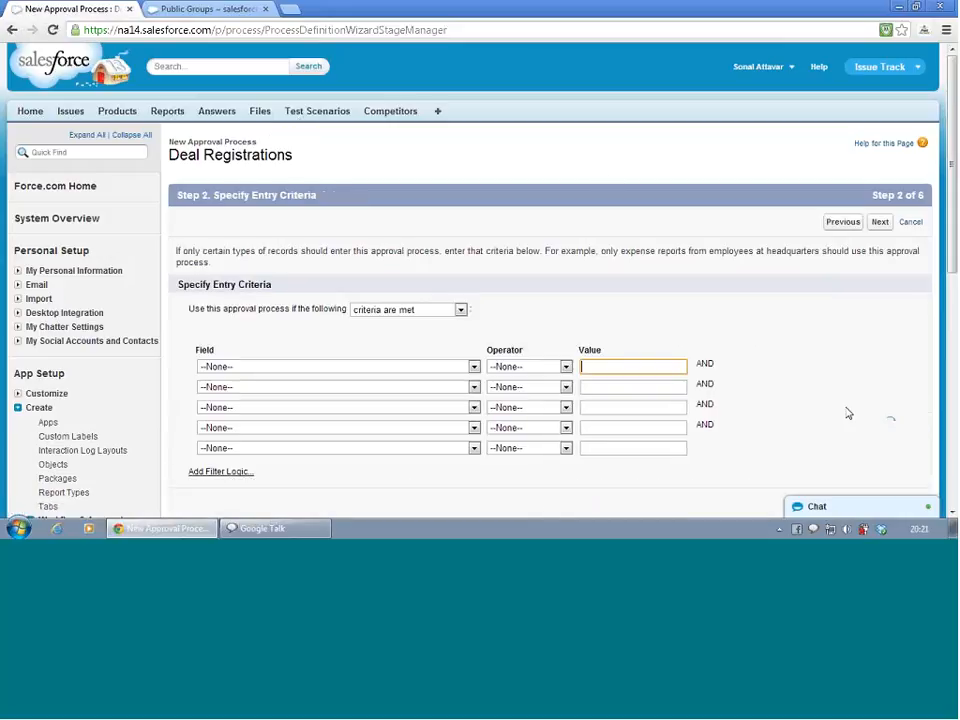
Set the approval process entry criterion to Country equals US
{"action": "scroll", "coordinate": [415, 320], "scroll_direction": "down", "scroll_amount": 2}
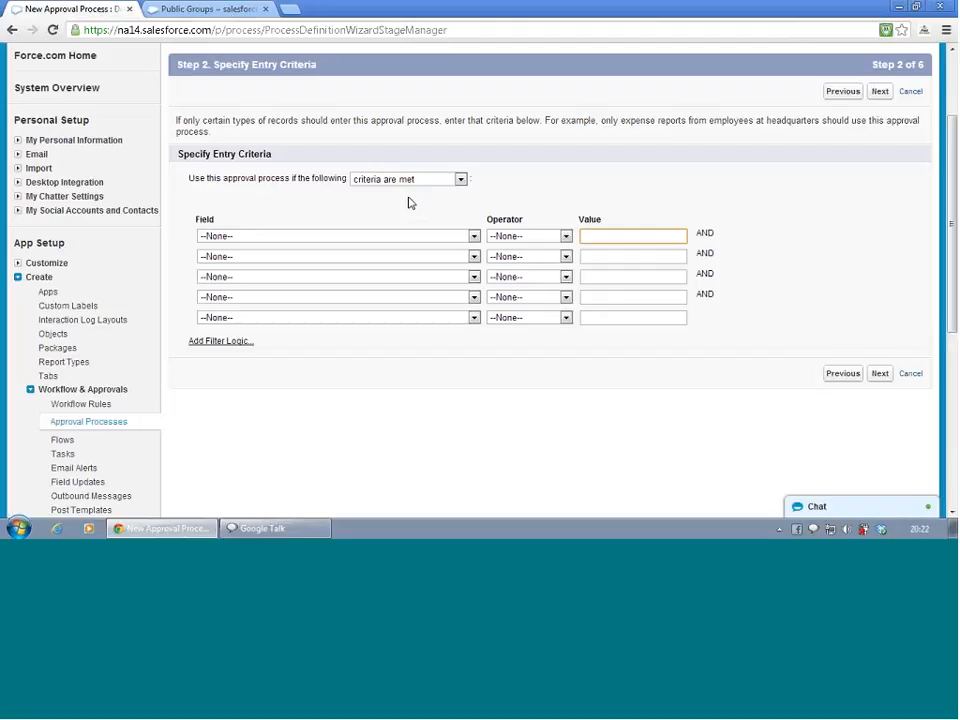
{"action": "left_click", "coordinate": [397, 236]}
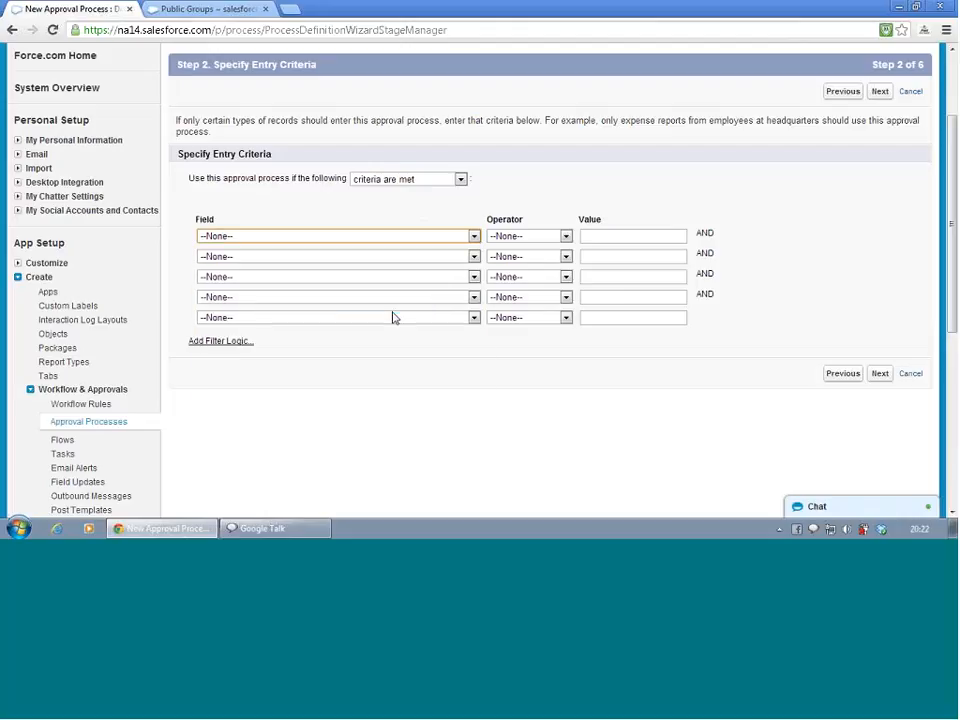
{"action": "scroll", "coordinate": [395, 318], "scroll_direction": "down", "scroll_amount": 1}
{"action": "scroll", "coordinate": [395, 322], "scroll_direction": "up", "scroll_amount": 2}
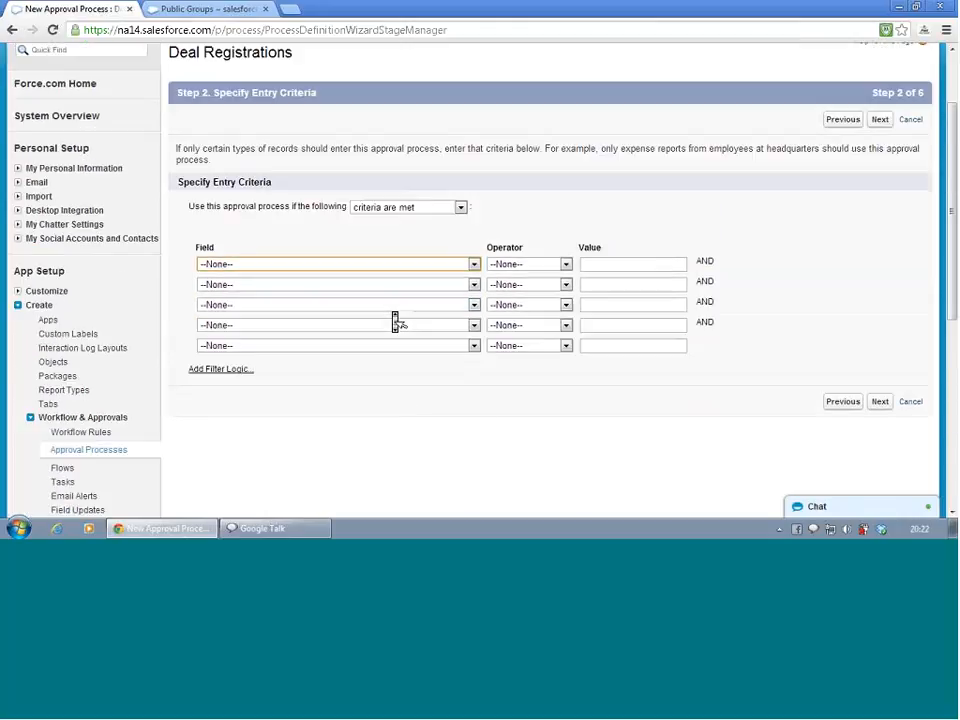
{"action": "left_click", "coordinate": [425, 268]}
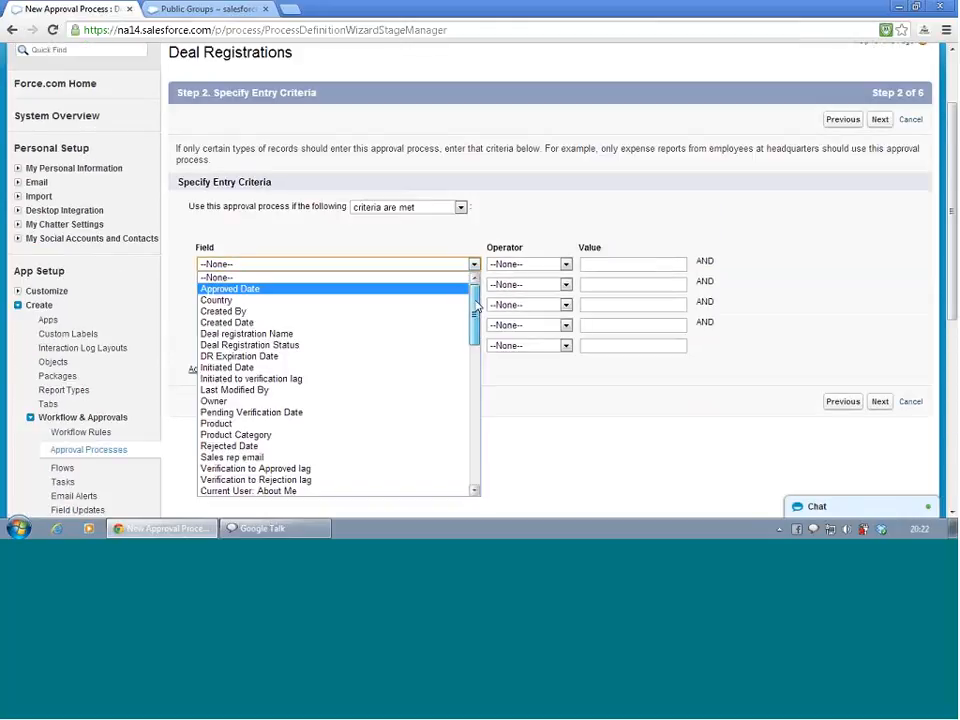
{"action": "left_click_drag", "start_coordinate": [476, 308], "coordinate": [429, 300]}
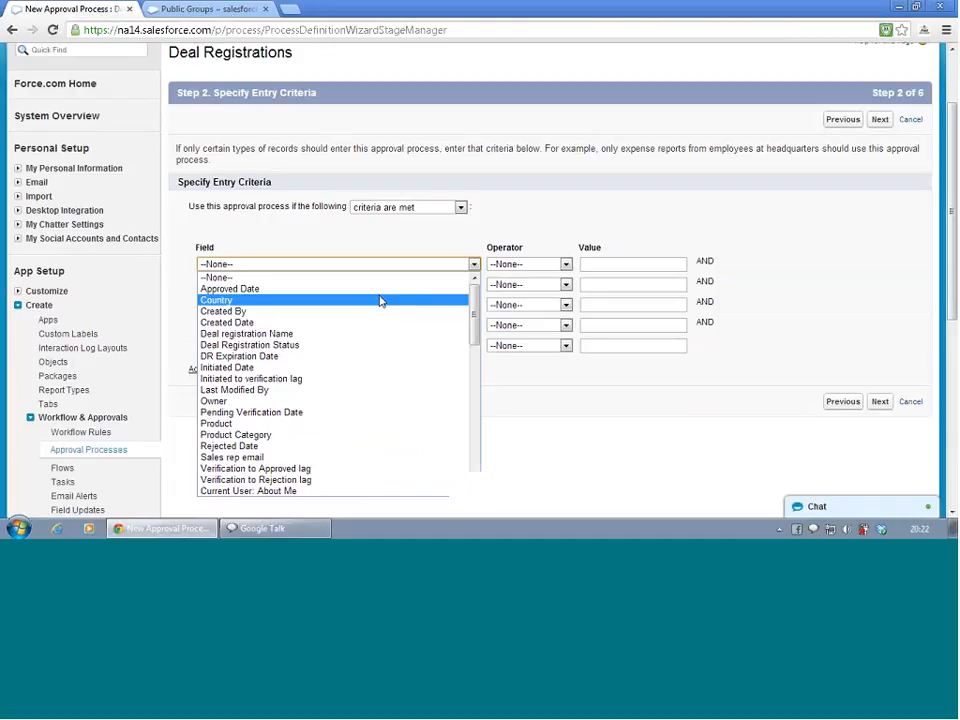
{"action": "left_click", "coordinate": [380, 300]}
{"action": "left_click", "coordinate": [514, 265]}
{"action": "left_click", "coordinate": [505, 288]}
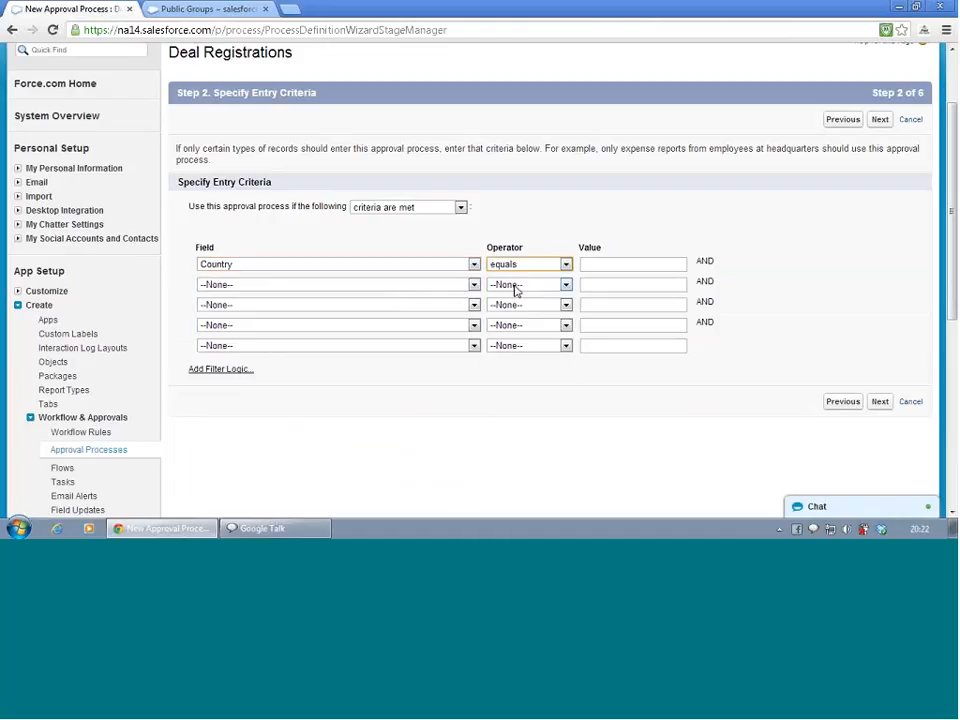
{"action": "left_click", "coordinate": [589, 265]}
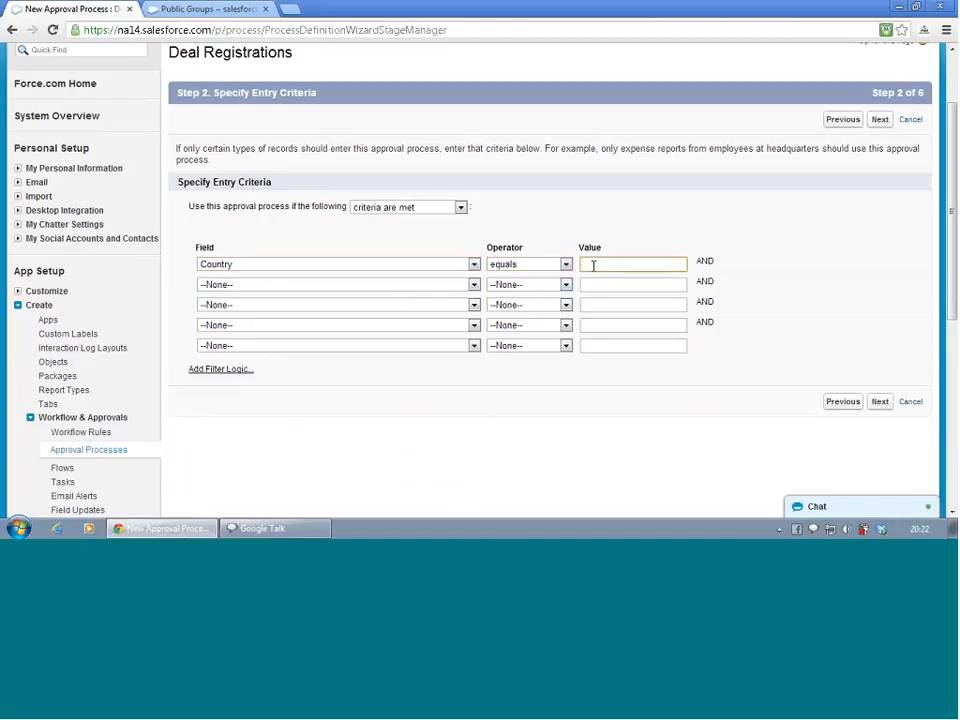
{"action": "type", "text": "US"}
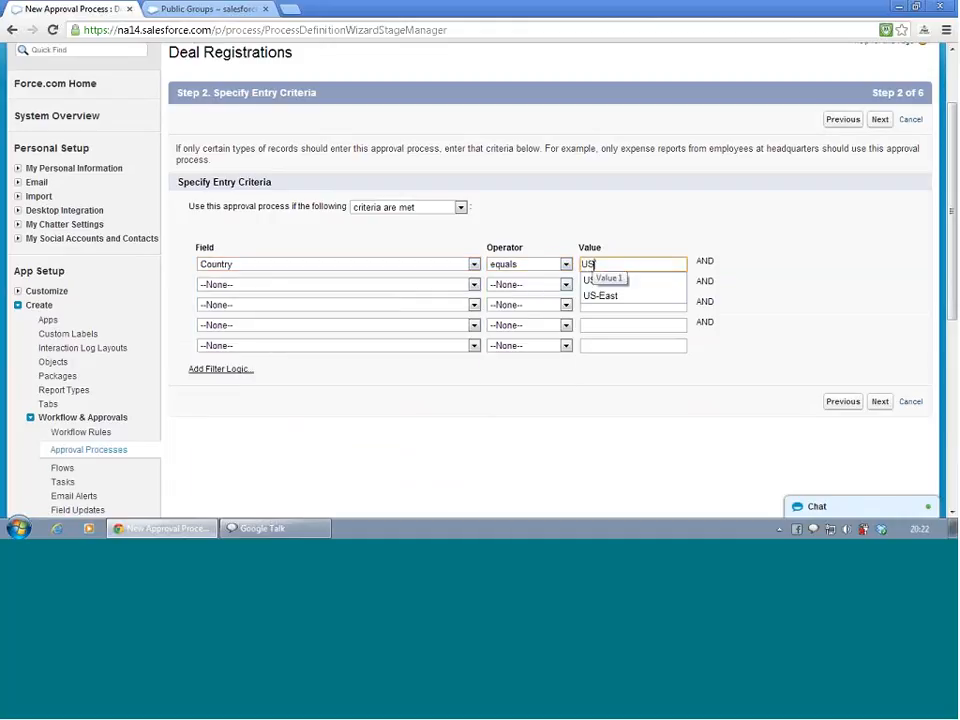
{"action": "left_click", "coordinate": [650, 245]}
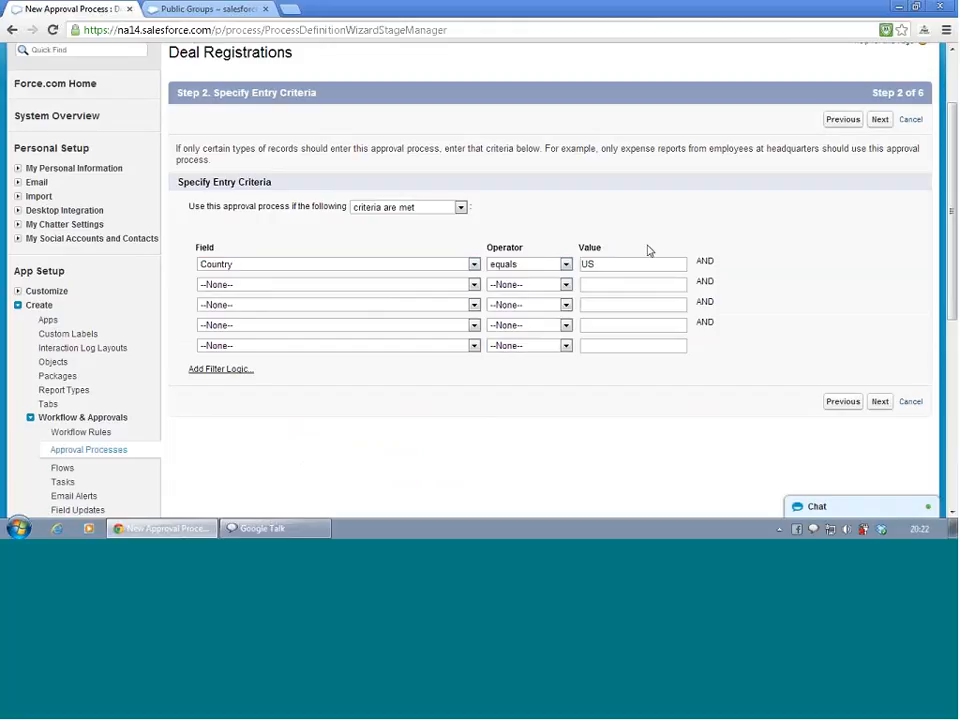
Extend the Country entry criterion value to US, USA, United States
{"action": "left_click", "coordinate": [628, 264]}
{"action": "left_click", "coordinate": [628, 265]}
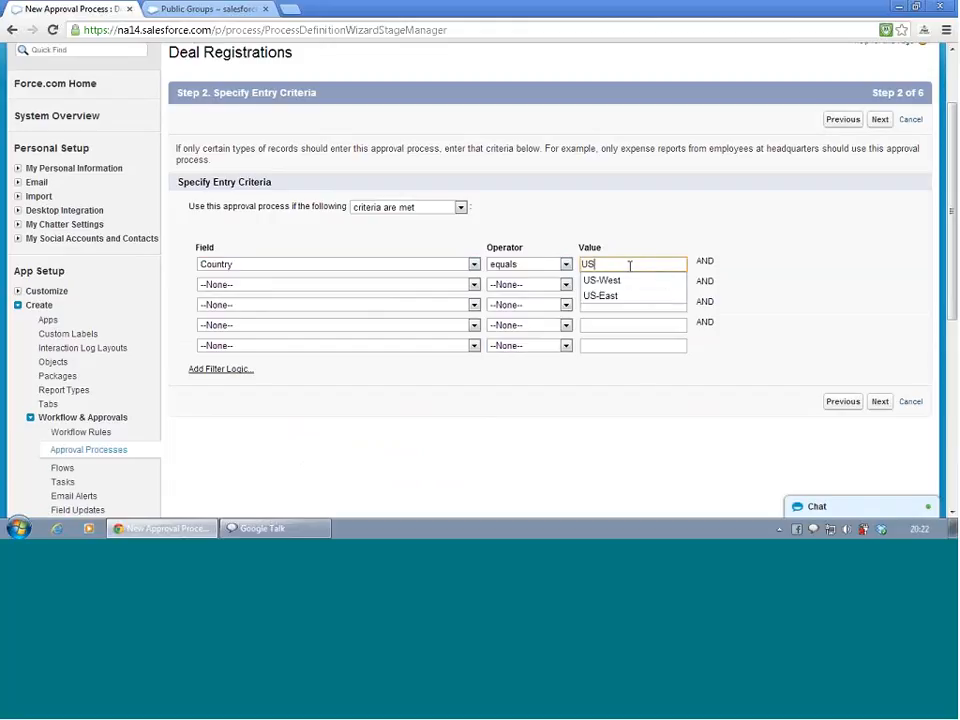
{"action": "left_click", "coordinate": [710, 261]}
{"action": "left_click_drag", "start_coordinate": [710, 261], "coordinate": [691, 264]}
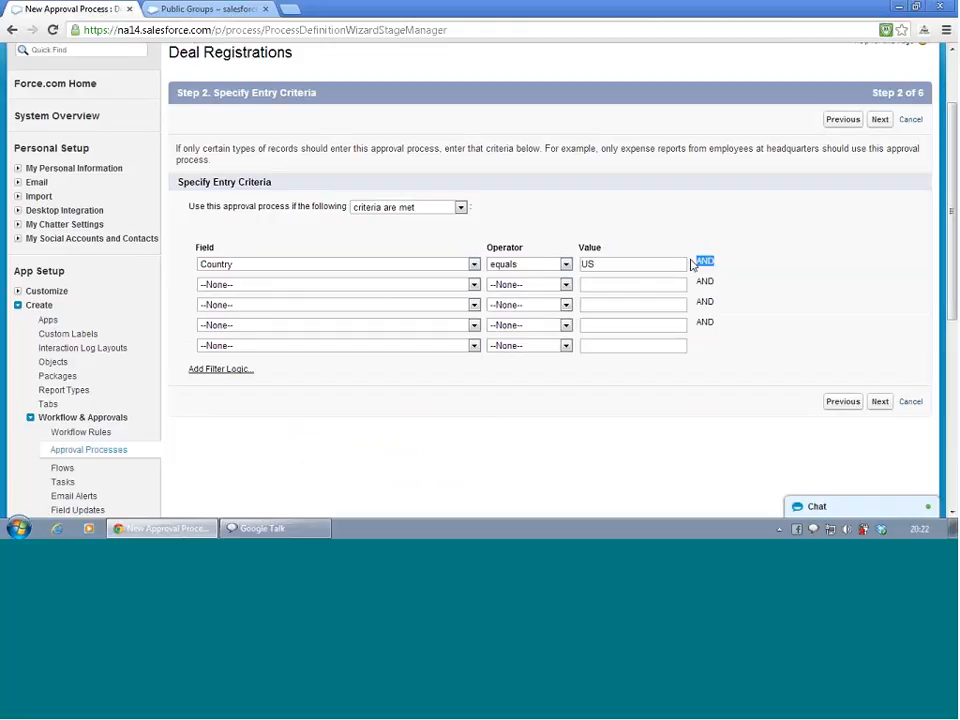
{"action": "left_click", "coordinate": [621, 264]}
{"action": "type", "text": ", U"}
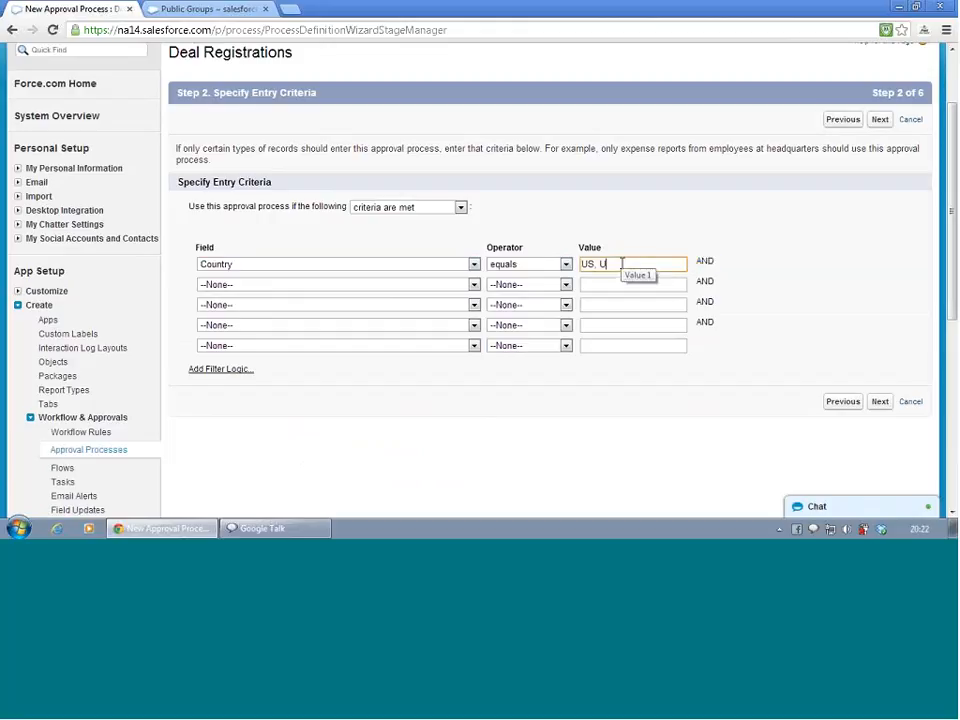
{"action": "type", "text": "SA, United States"}
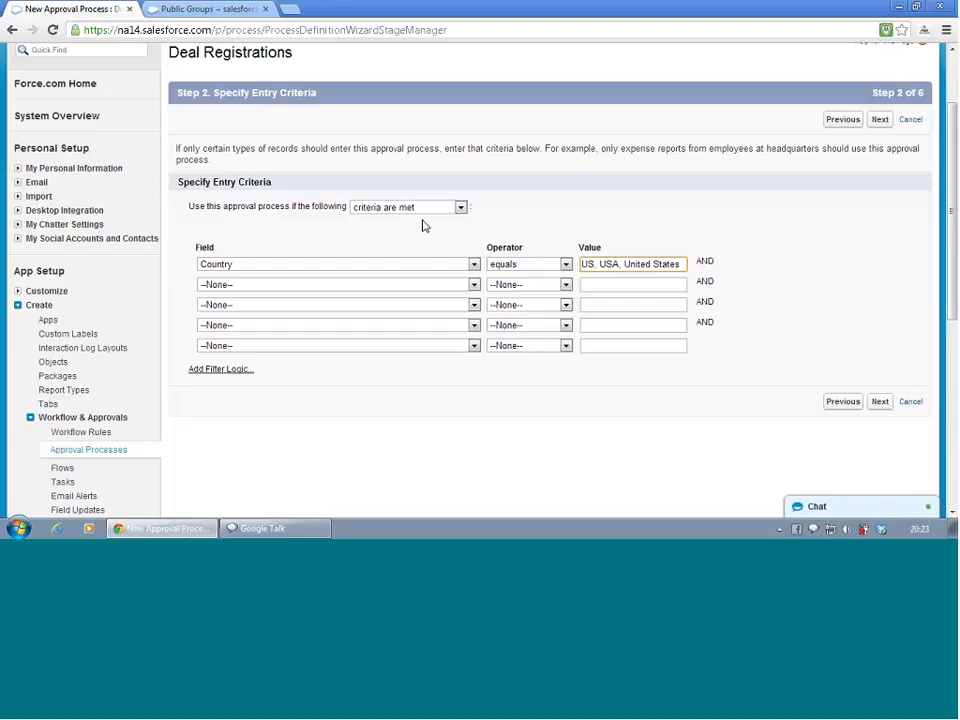
Open the Country custom field of the Deal Registration object to inspect its formula
{"action": "left_click", "coordinate": [160, 9]}
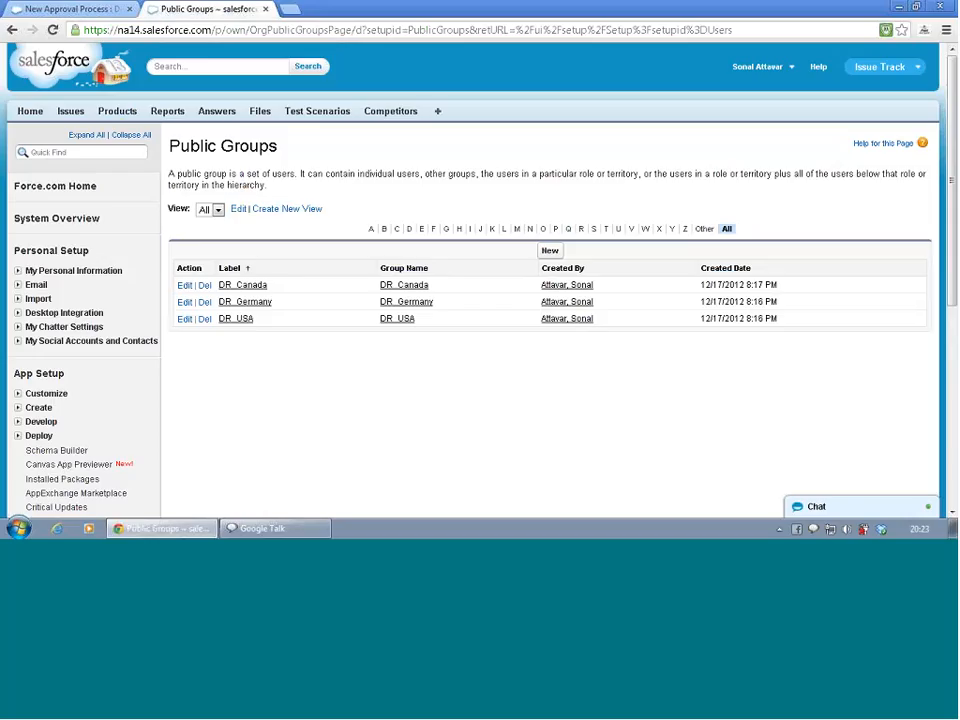
{"action": "scroll", "coordinate": [43, 362], "scroll_direction": "down", "scroll_amount": 1}
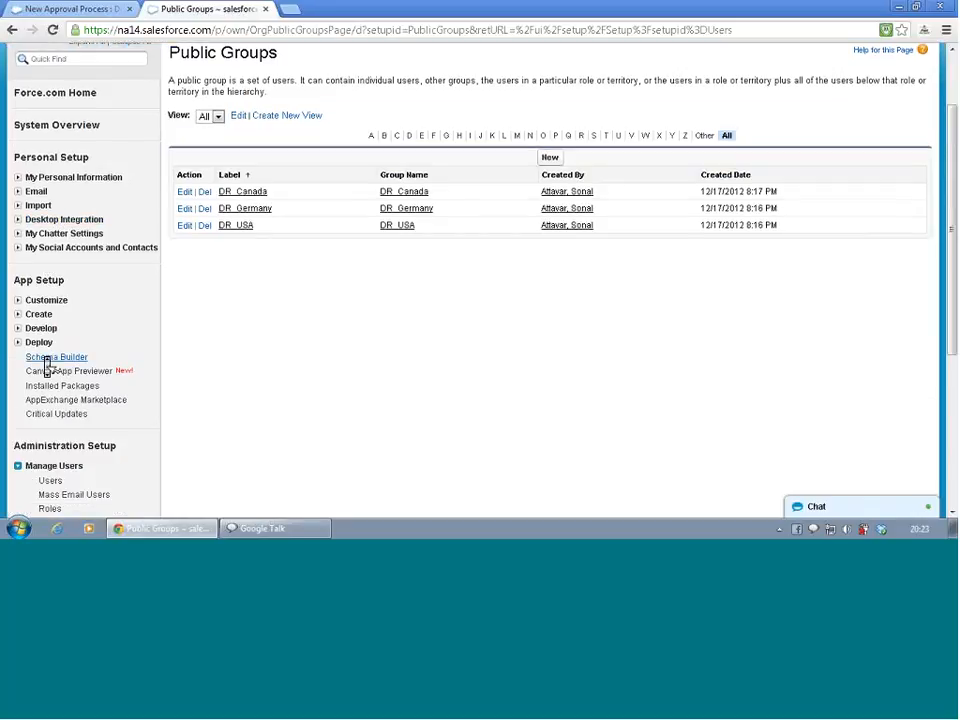
{"action": "left_click", "coordinate": [18, 316]}
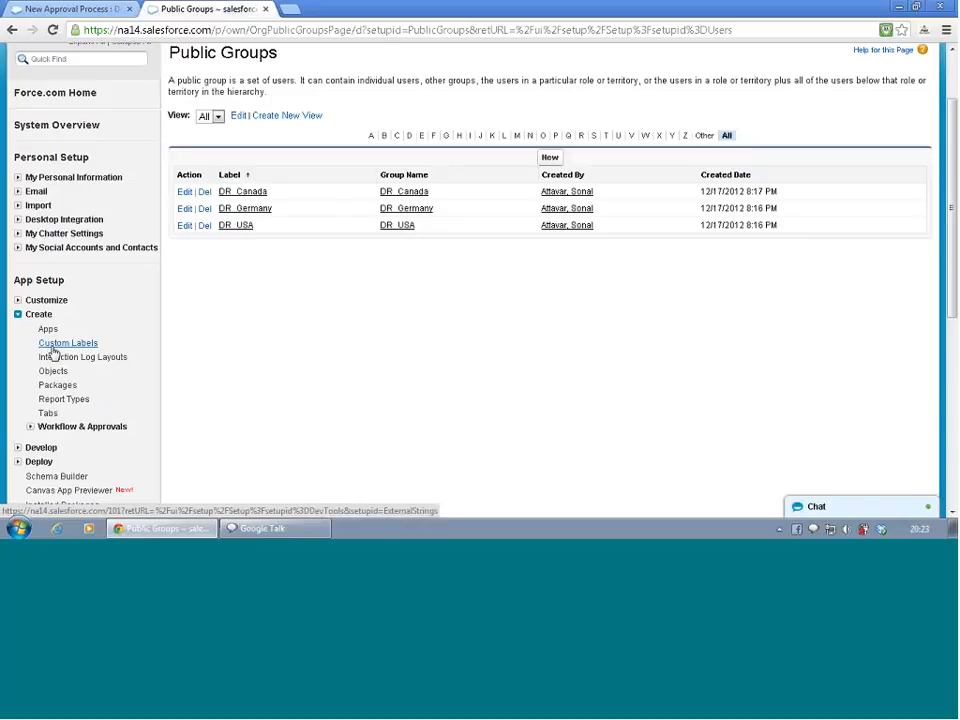
{"action": "left_click", "coordinate": [54, 374]}
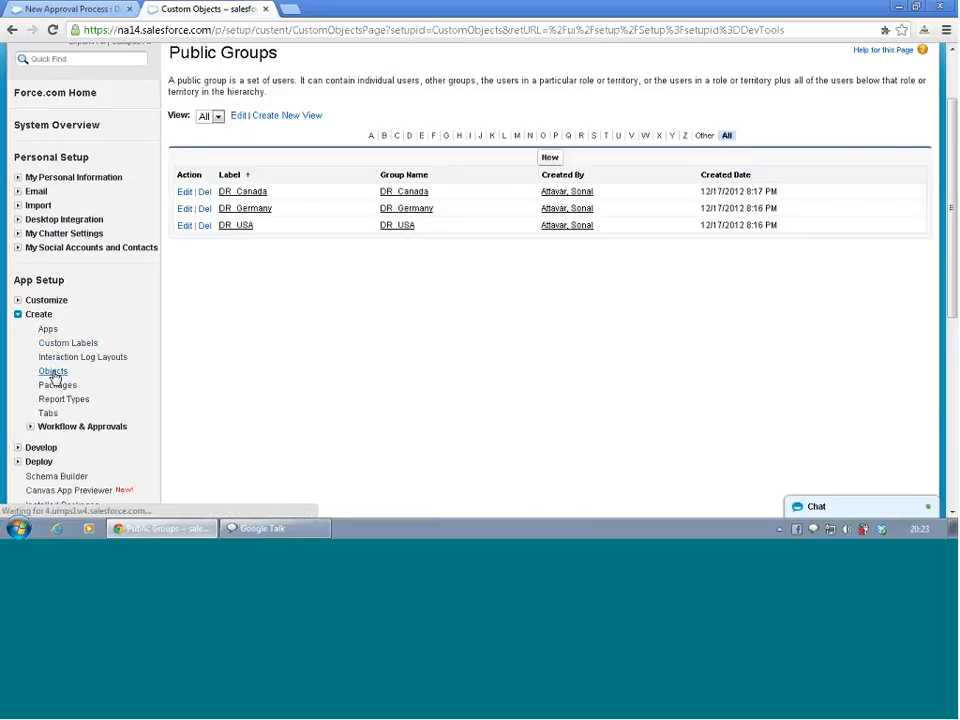
{"action": "left_click", "coordinate": [259, 326]}
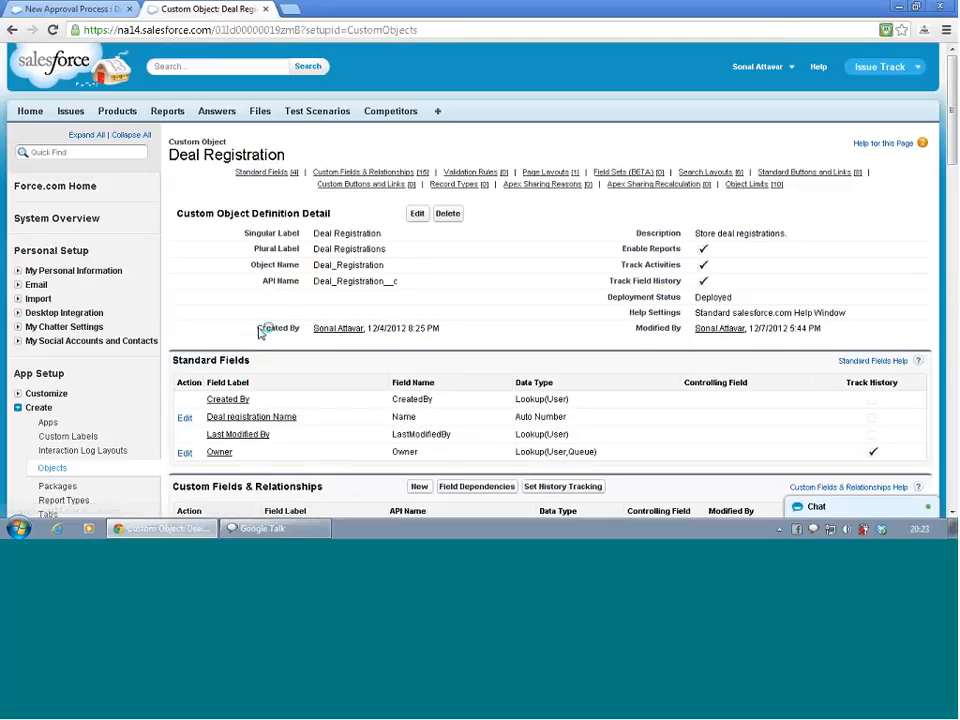
{"action": "scroll", "coordinate": [338, 291], "scroll_direction": "down", "scroll_amount": 3}
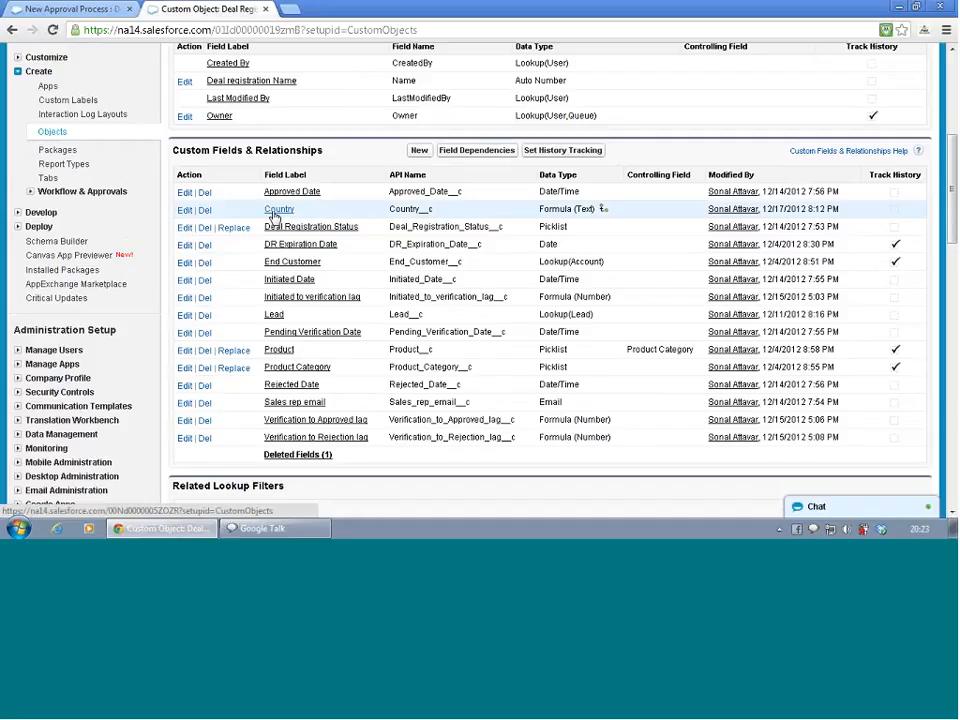
{"action": "left_click", "coordinate": [275, 213]}
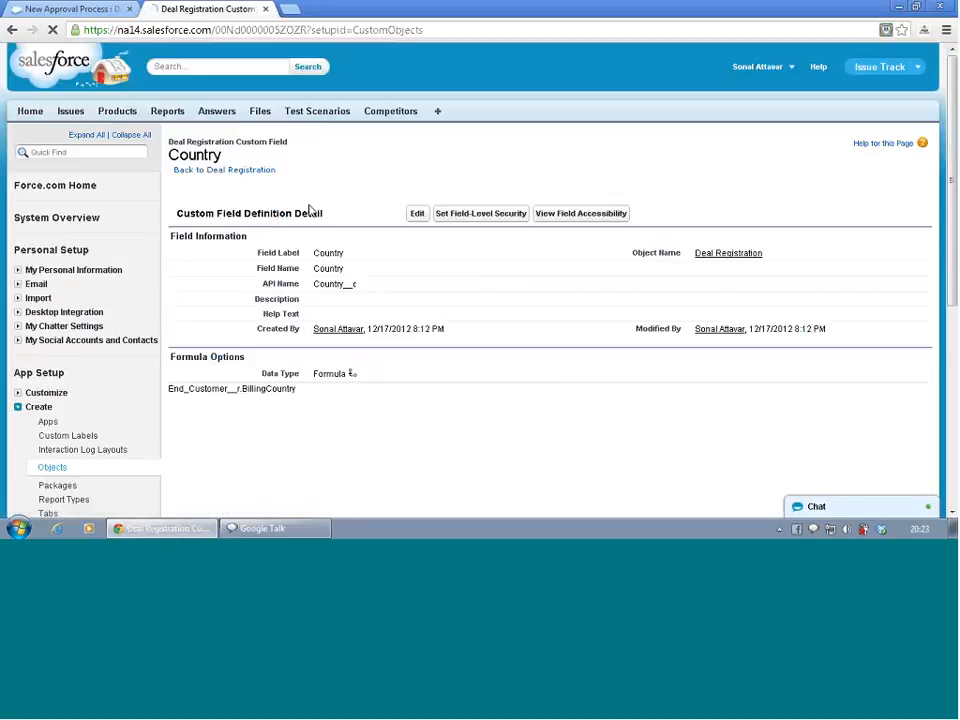
{"action": "left_click", "coordinate": [415, 214]}
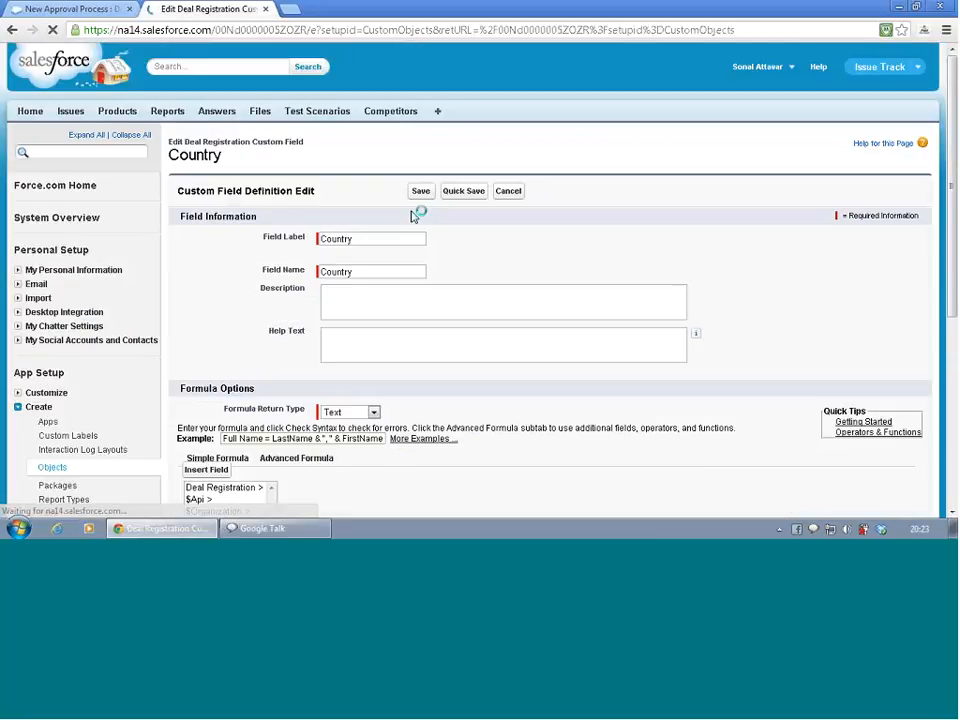
{"action": "scroll", "coordinate": [197, 284], "scroll_direction": "down", "scroll_amount": 2}
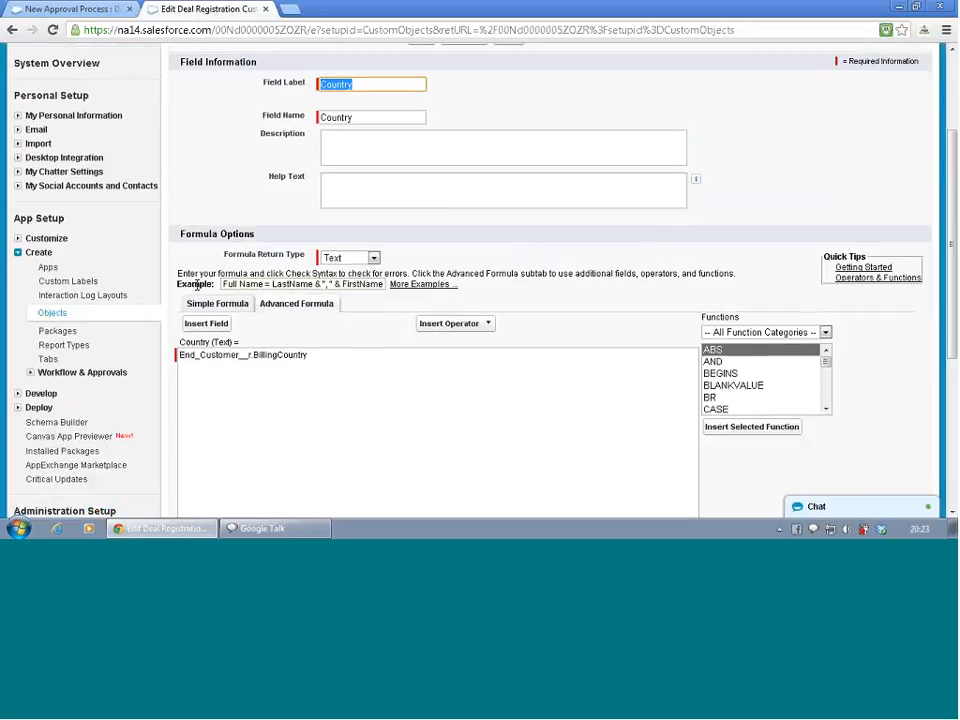
{"action": "scroll", "coordinate": [210, 253], "scroll_direction": "up", "scroll_amount": 2}
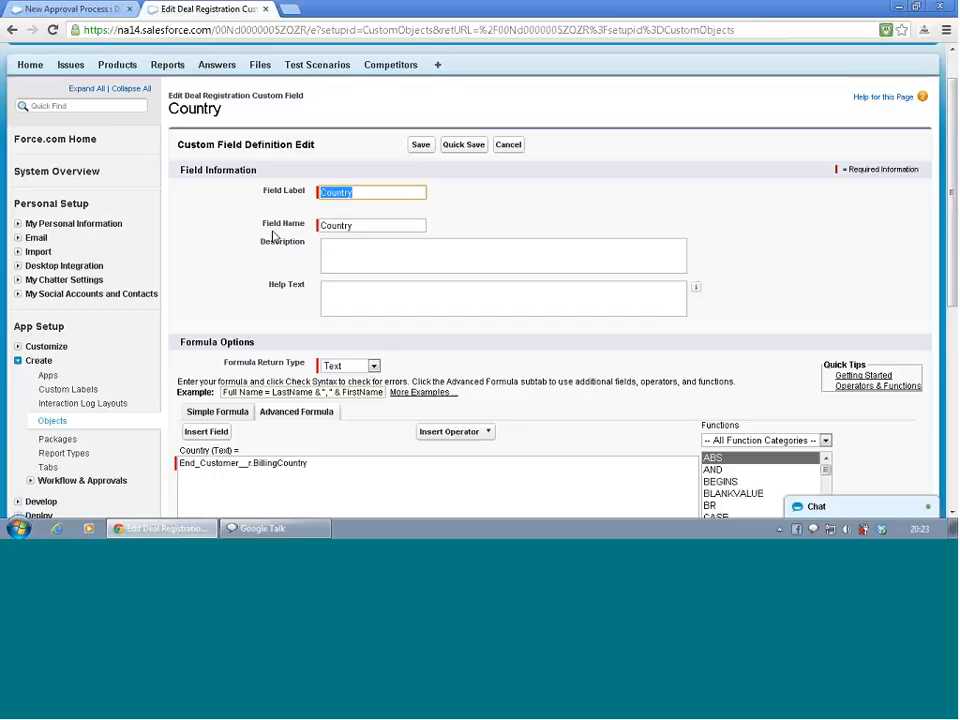
{"action": "scroll", "coordinate": [272, 237], "scroll_direction": "down", "scroll_amount": 2}
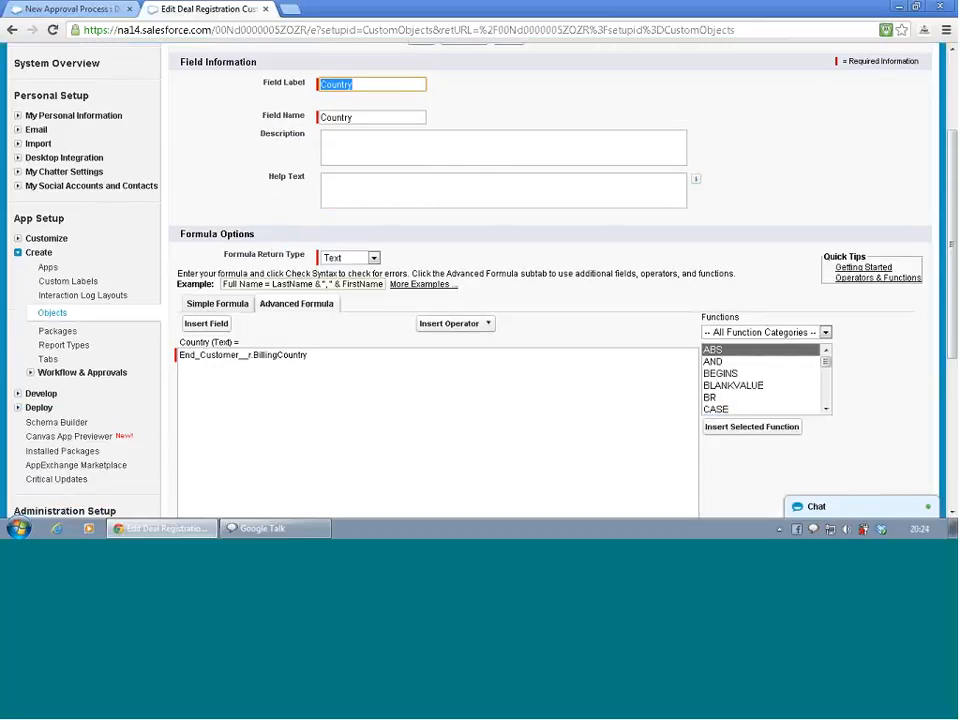
{"action": "left_click", "coordinate": [263, 360]}
{"action": "double_click", "coordinate": [263, 358]}
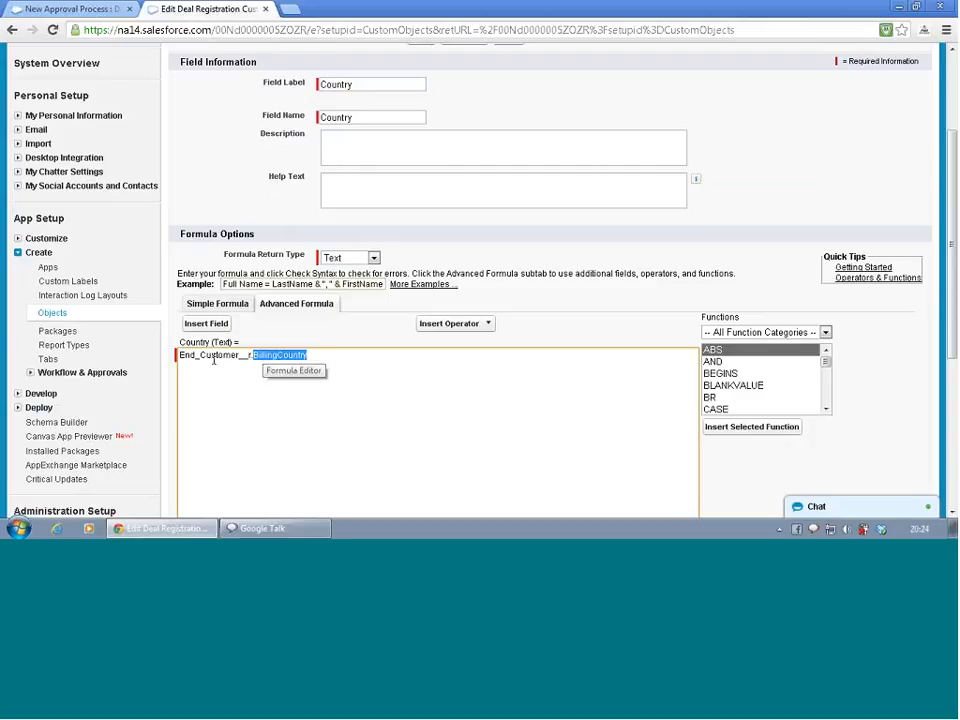
{"action": "double_click", "coordinate": [214, 356]}
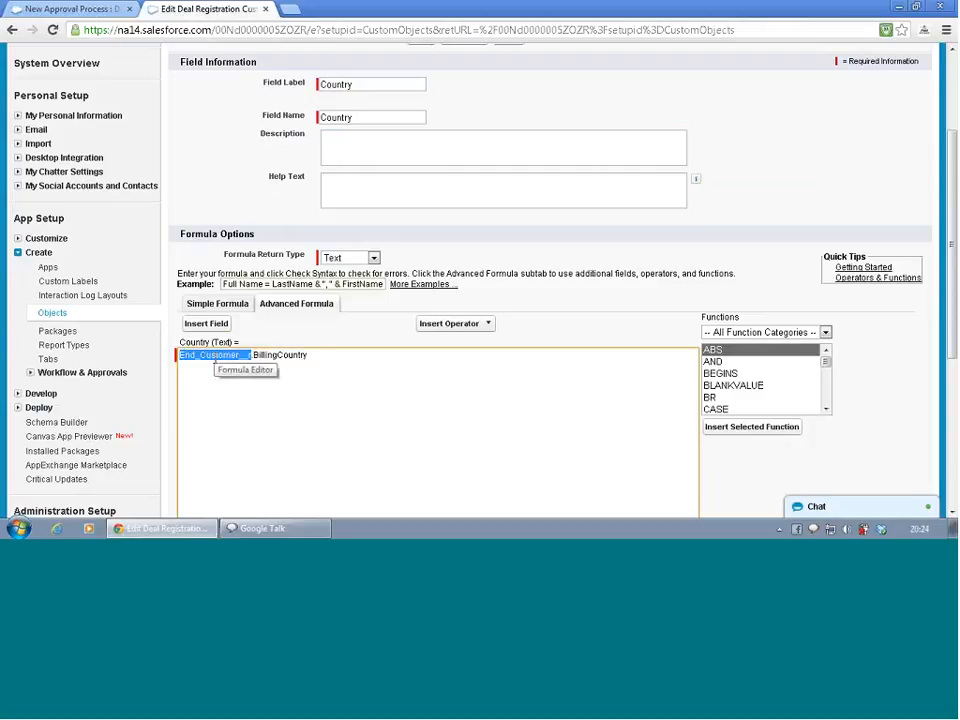
{"action": "scroll", "coordinate": [218, 362], "scroll_direction": "up", "scroll_amount": 3}
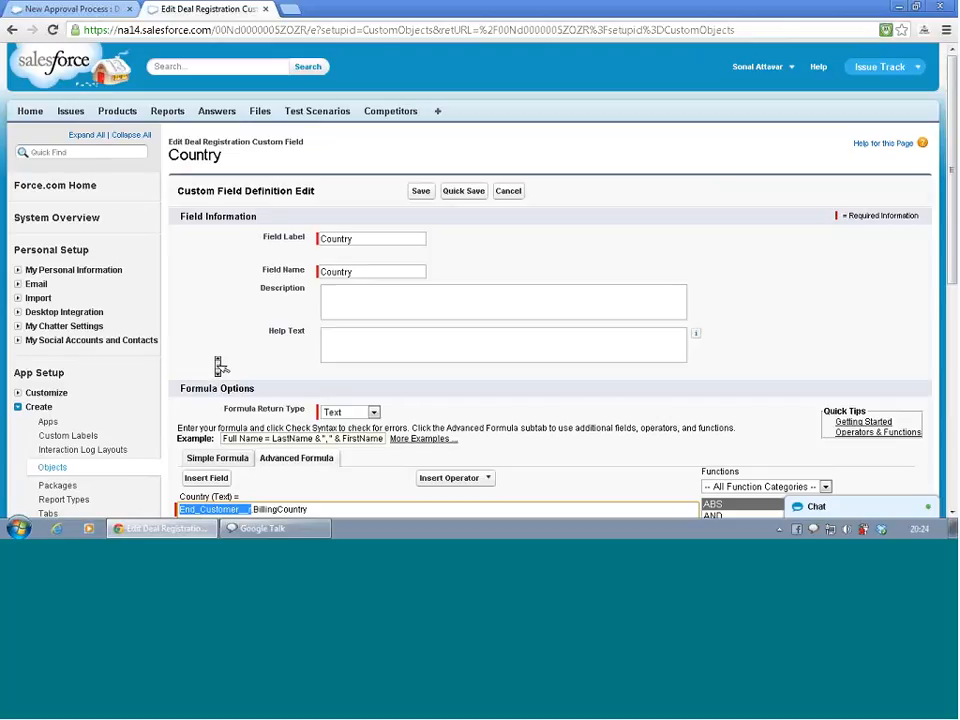
{"action": "scroll", "coordinate": [221, 366], "scroll_direction": "down", "scroll_amount": 2}
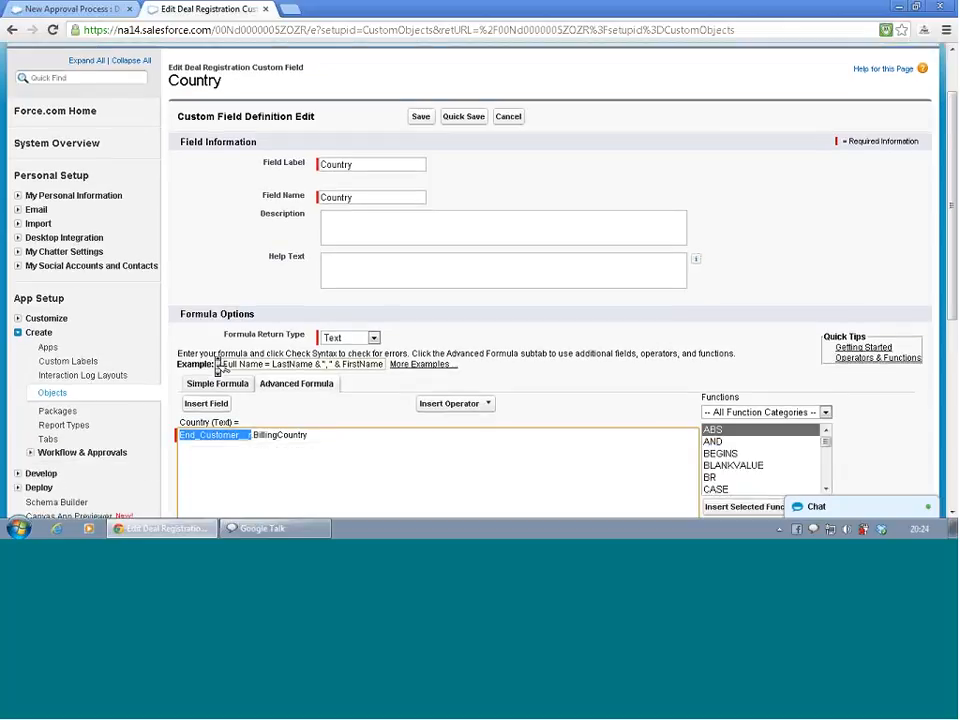
{"action": "scroll", "coordinate": [221, 366], "scroll_direction": "down", "scroll_amount": 2}
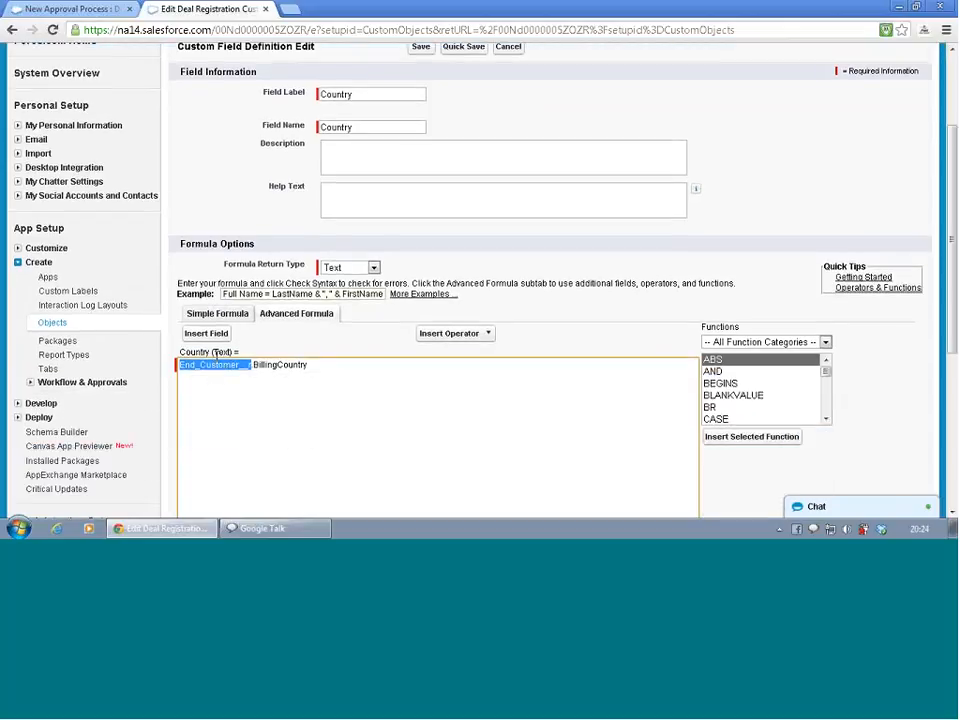
{"action": "left_click_drag", "start_coordinate": [358, 366], "coordinate": [178, 367]}
{"action": "key", "text": "BackSpace"}
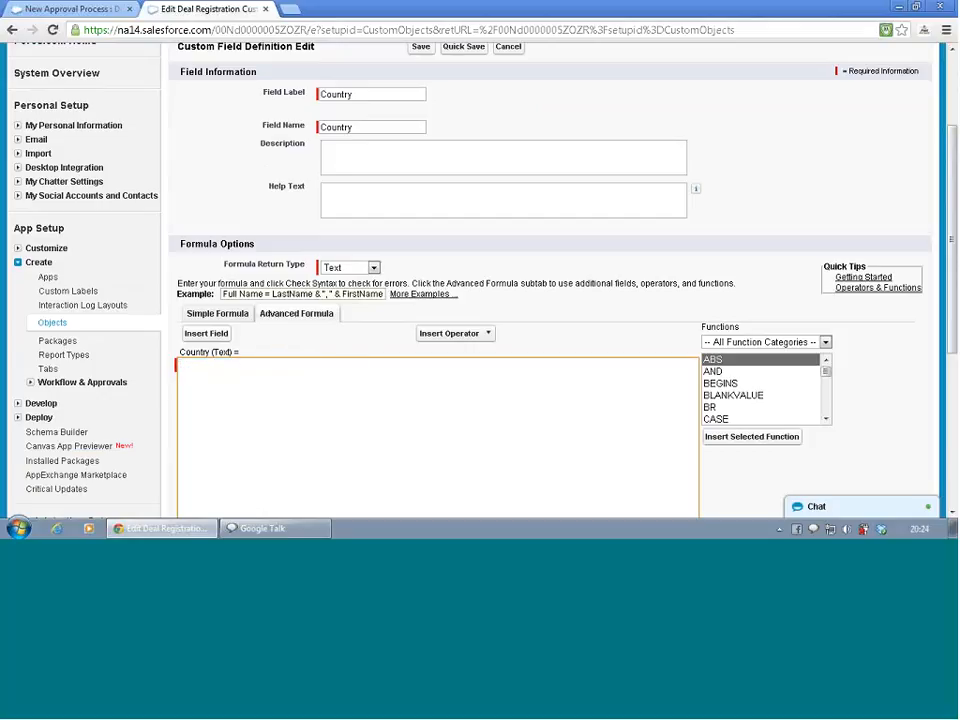
{"action": "left_click", "coordinate": [200, 338]}
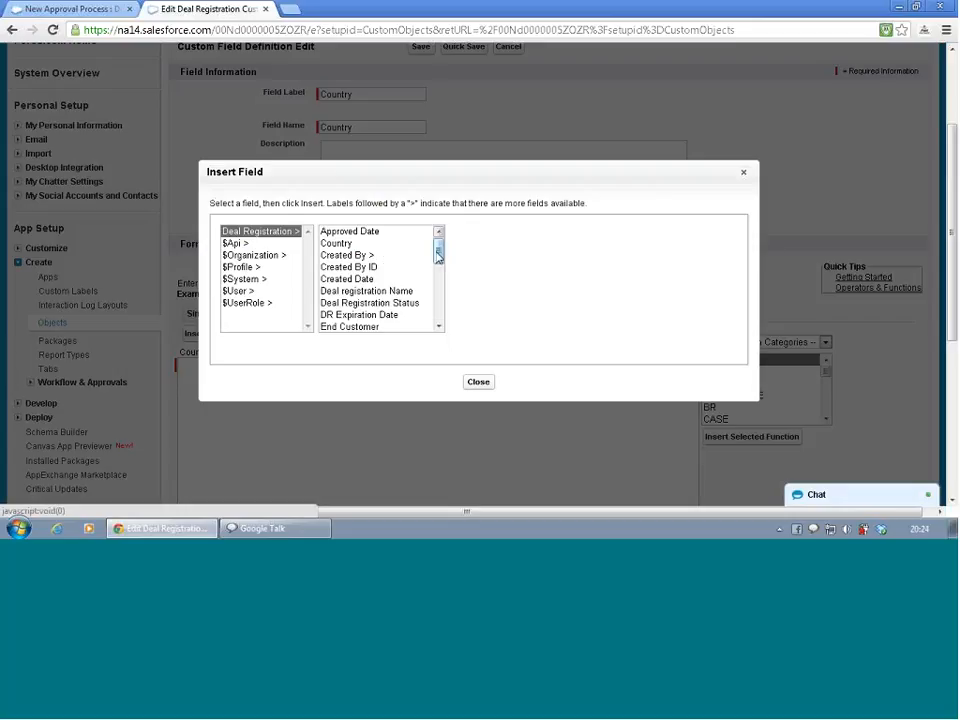
{"action": "left_click_drag", "start_coordinate": [439, 253], "coordinate": [443, 279]}
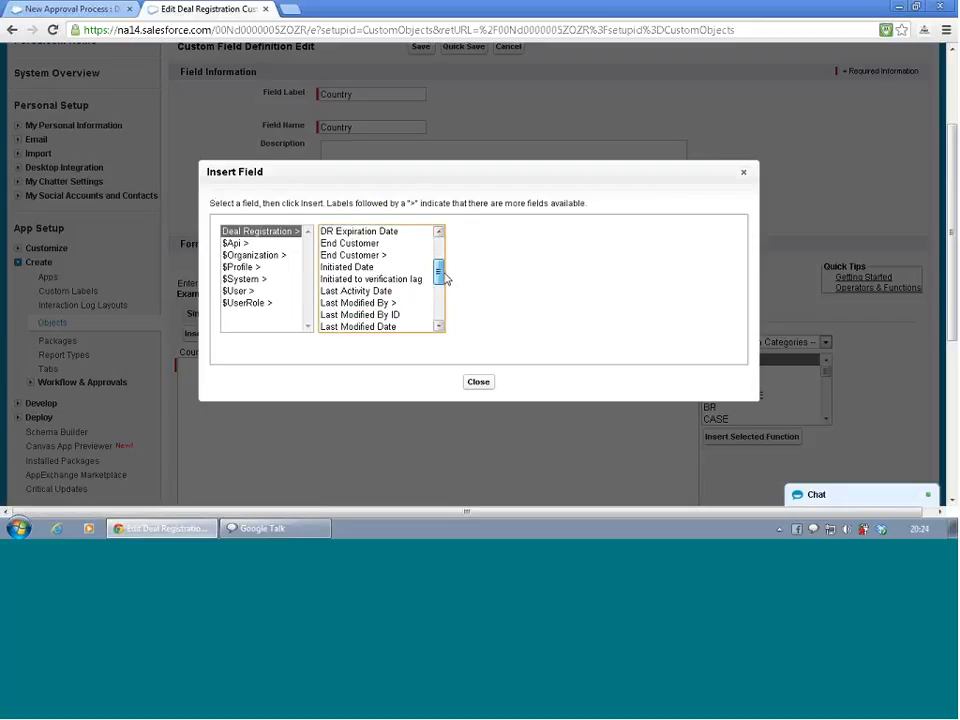
{"action": "left_click", "coordinate": [380, 257]}
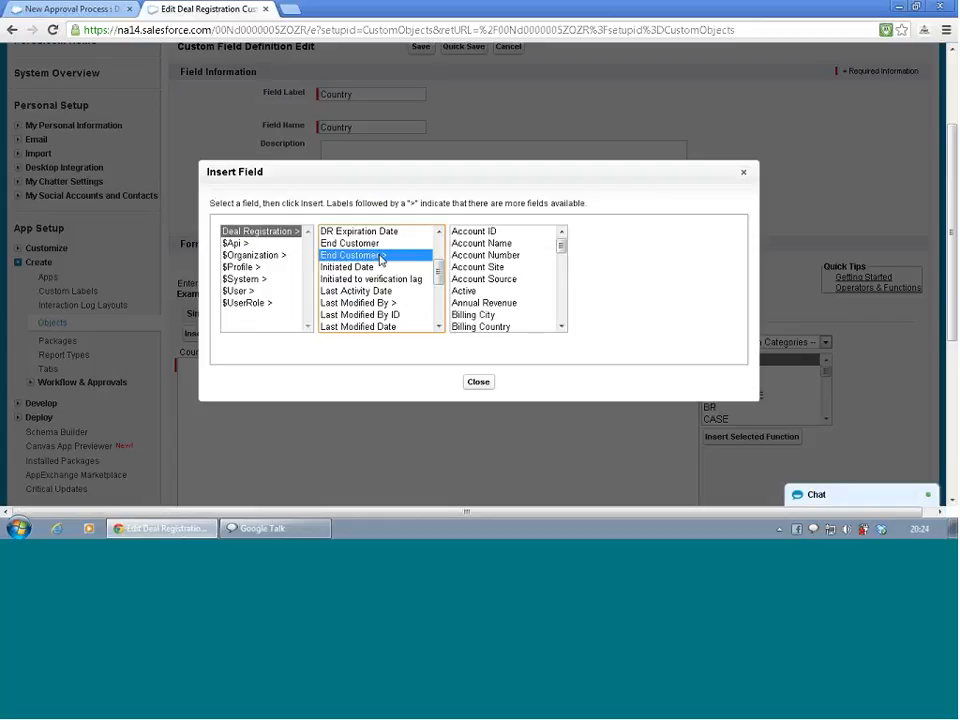
{"action": "left_click", "coordinate": [519, 327]}
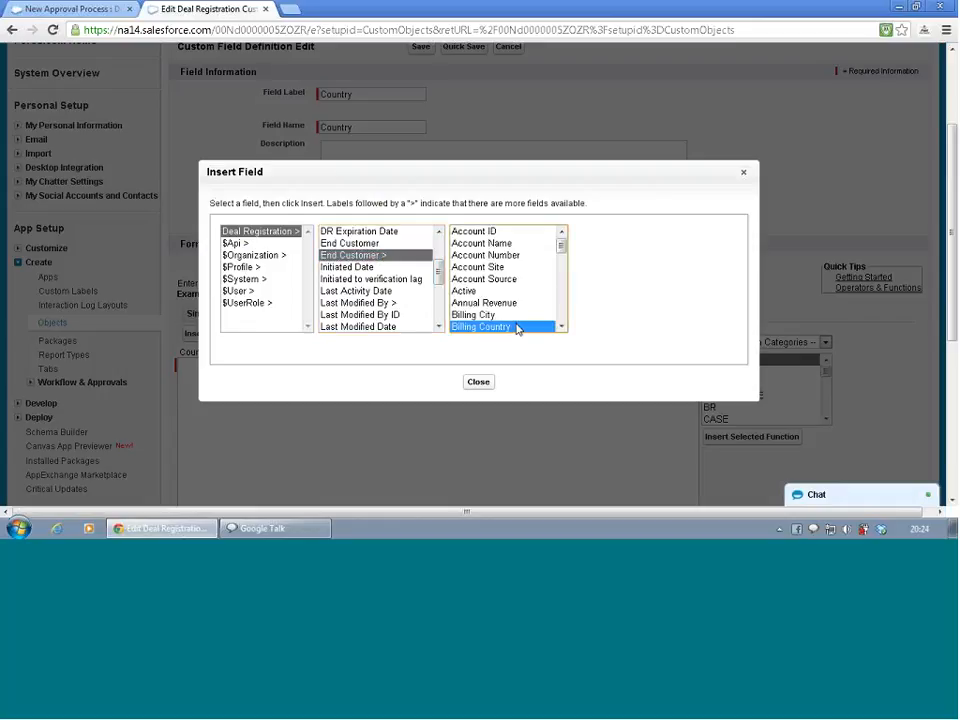
{"action": "left_click", "coordinate": [479, 385]}
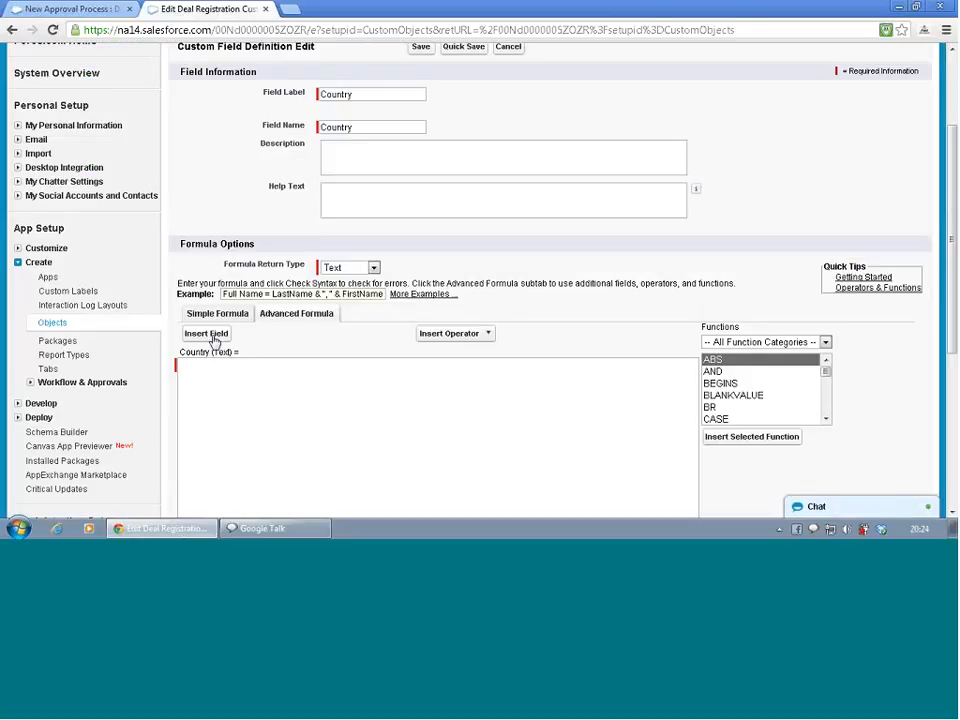
{"action": "left_click", "coordinate": [208, 335]}
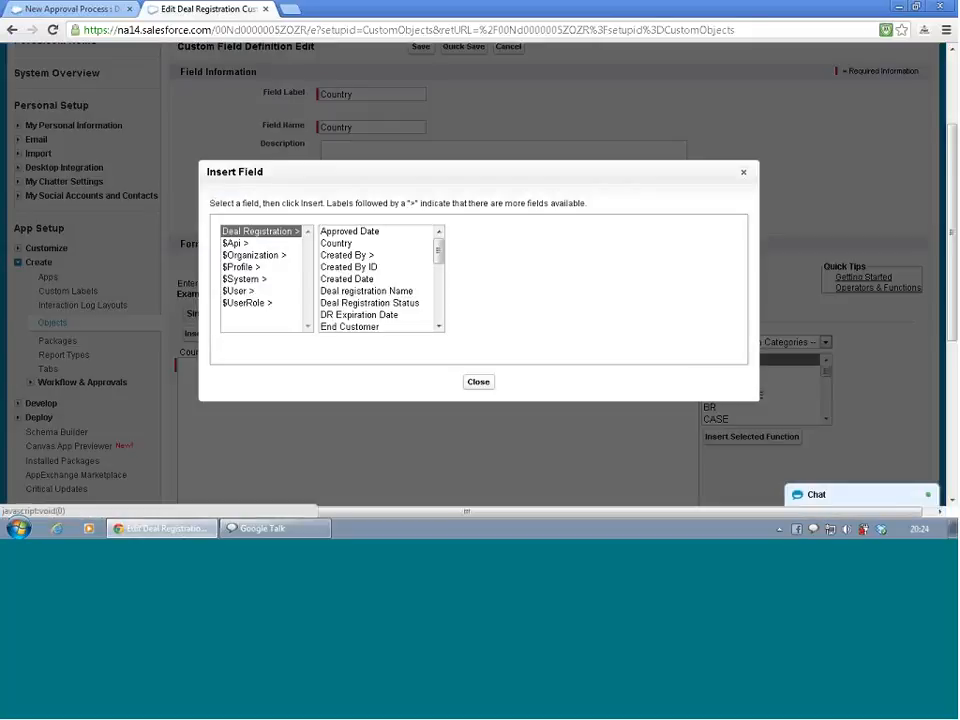
{"action": "left_click", "coordinate": [439, 326]}
{"action": "left_click", "coordinate": [439, 326]}
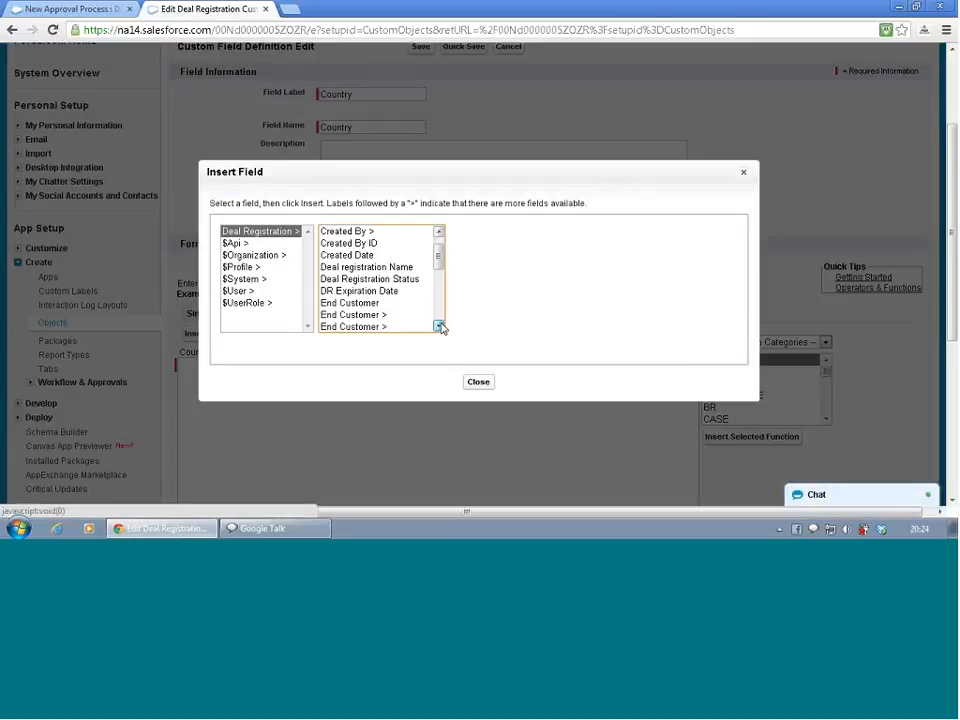
{"action": "left_click", "coordinate": [374, 315]}
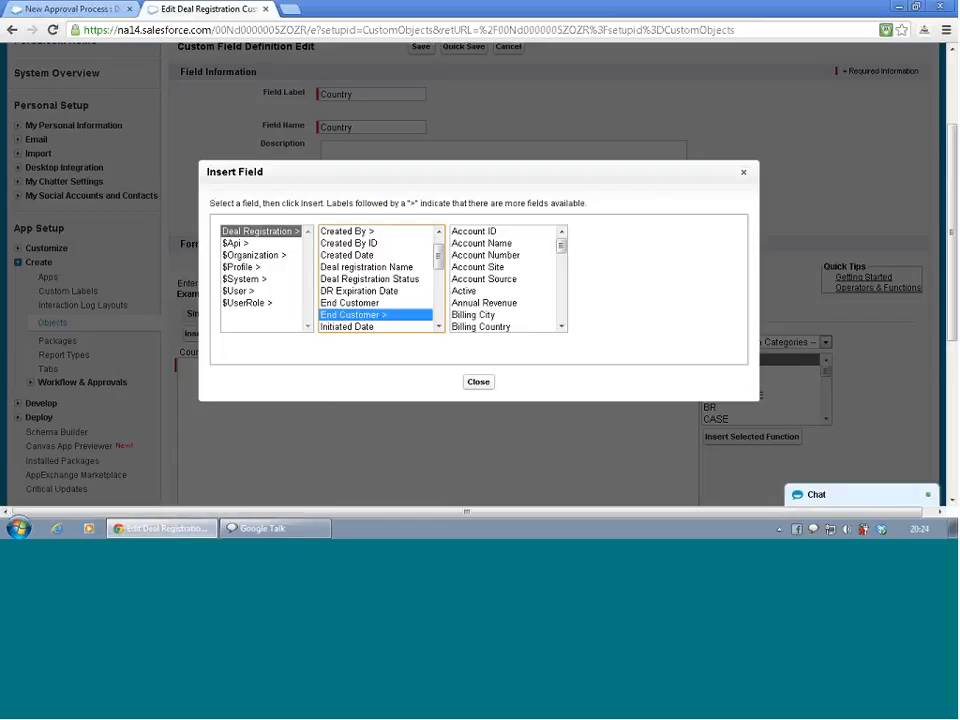
{"action": "left_click", "coordinate": [478, 382]}
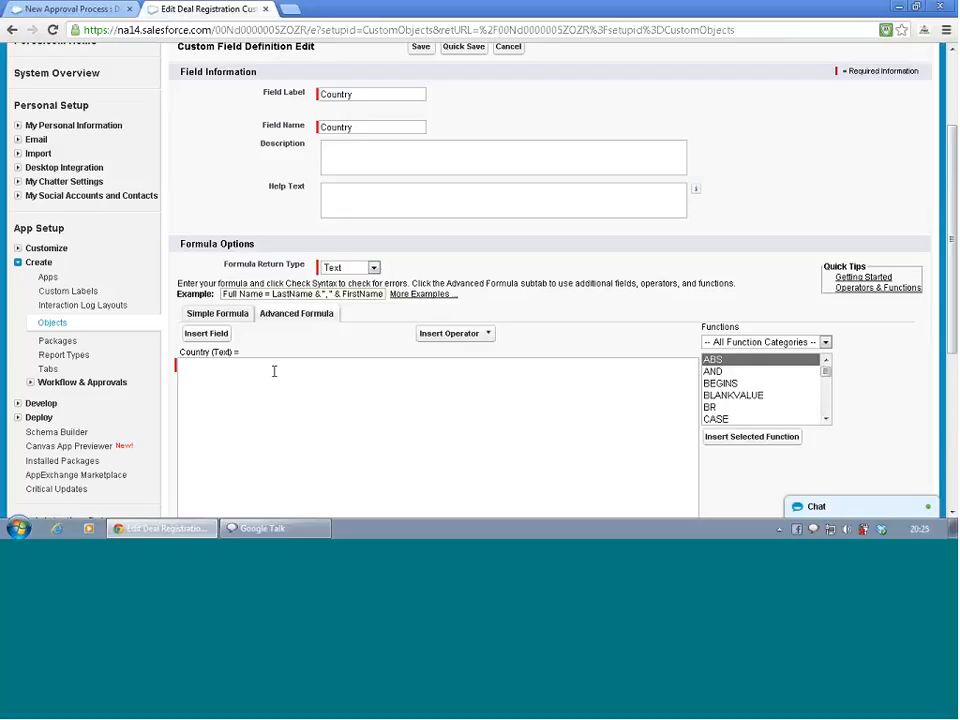
{"action": "left_click", "coordinate": [207, 335]}
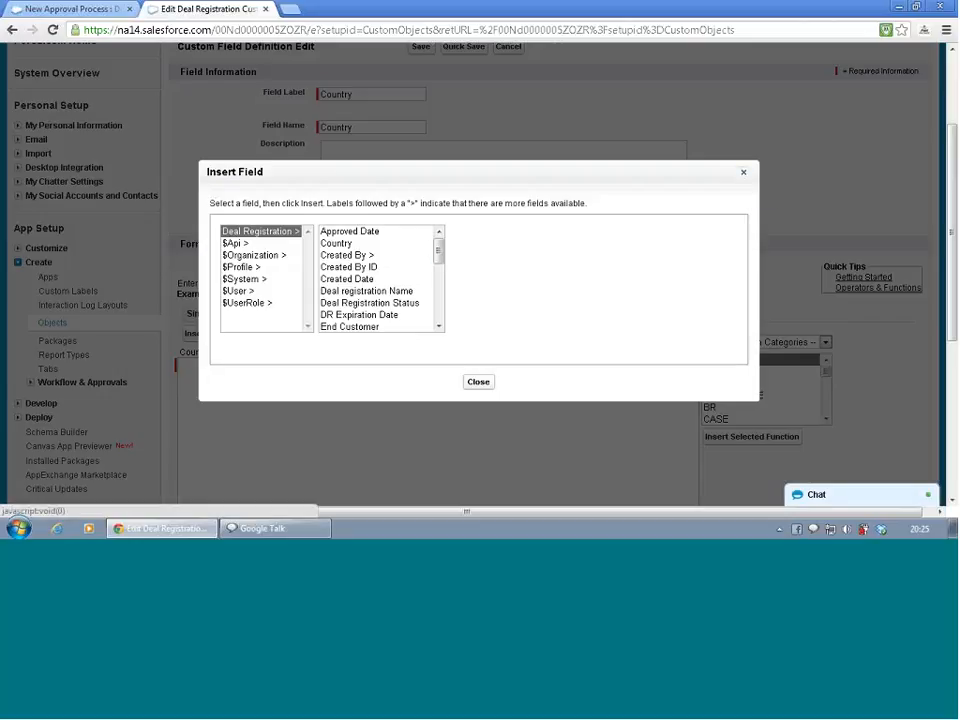
{"action": "left_click", "coordinate": [745, 174]}
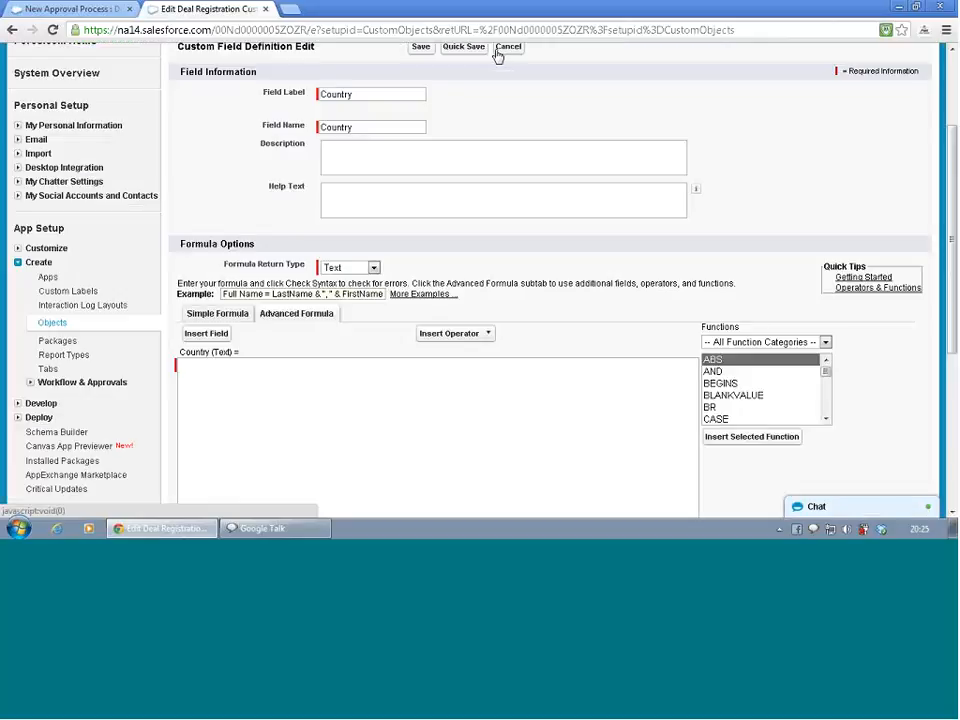
{"action": "left_click", "coordinate": [505, 49]}
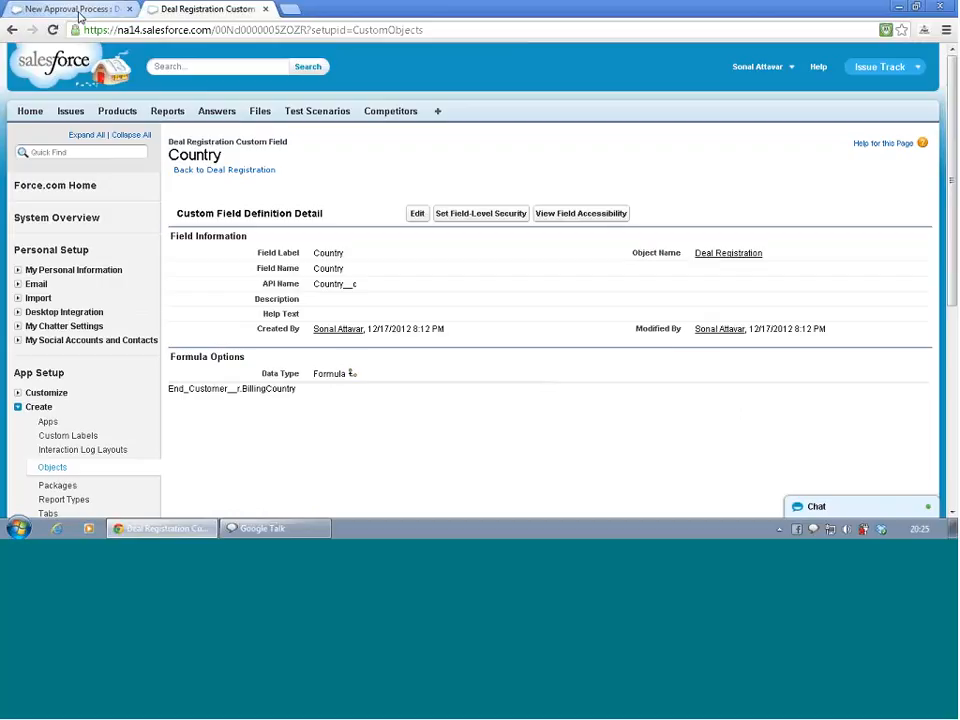
Return to the DR US approval process wizard and continue to the approver field and editability step
{"action": "left_click", "coordinate": [110, 12]}
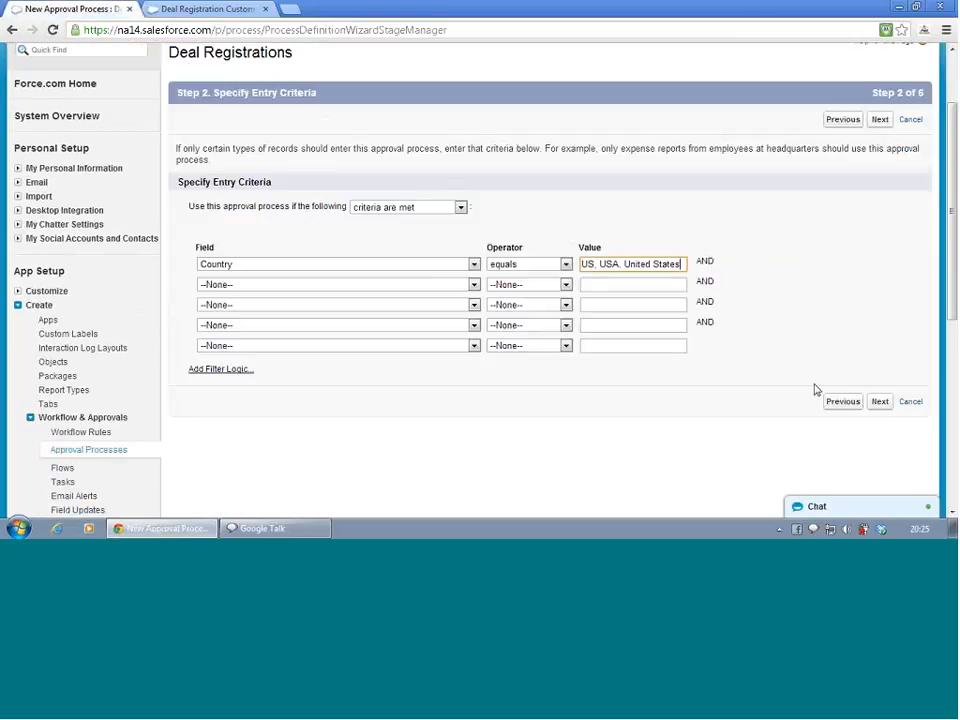
{"action": "left_click", "coordinate": [880, 404]}
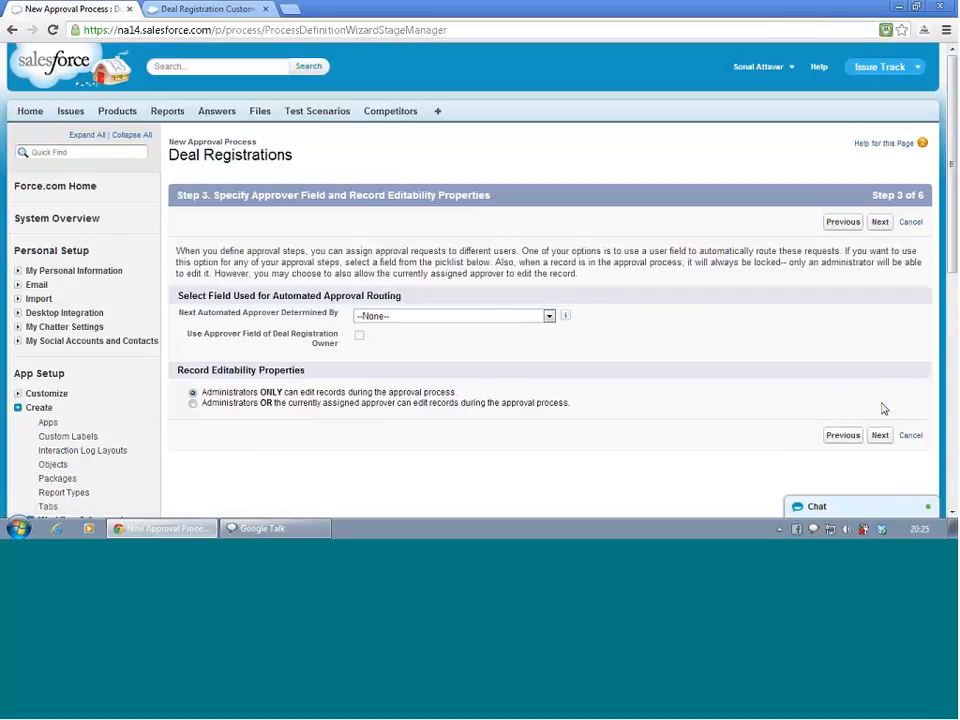
{"action": "left_click", "coordinate": [504, 316]}
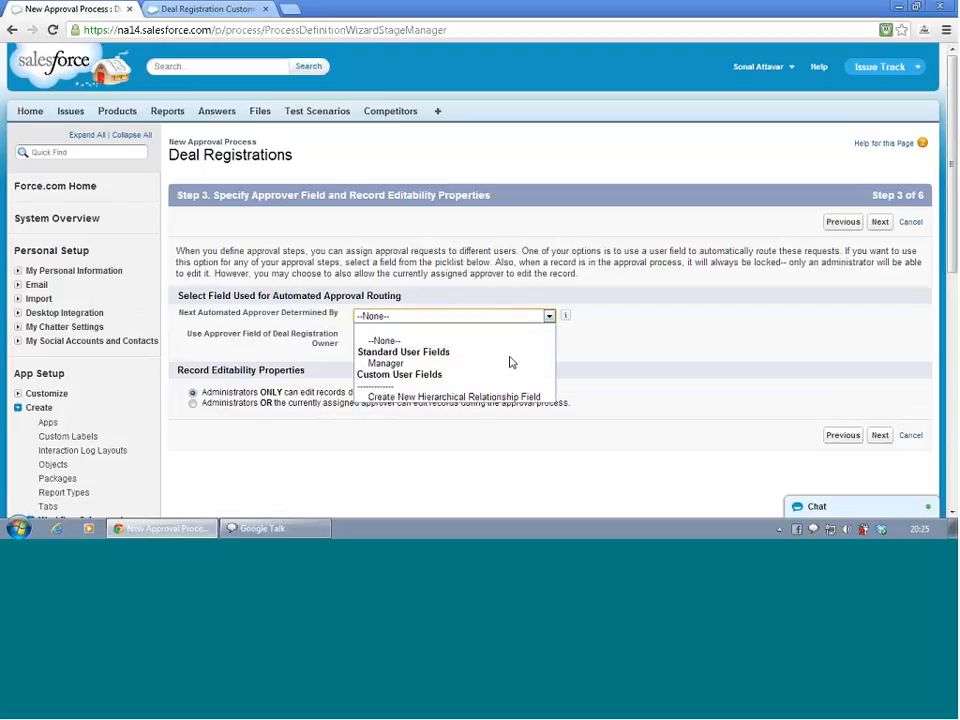
{"action": "left_click", "coordinate": [659, 341]}
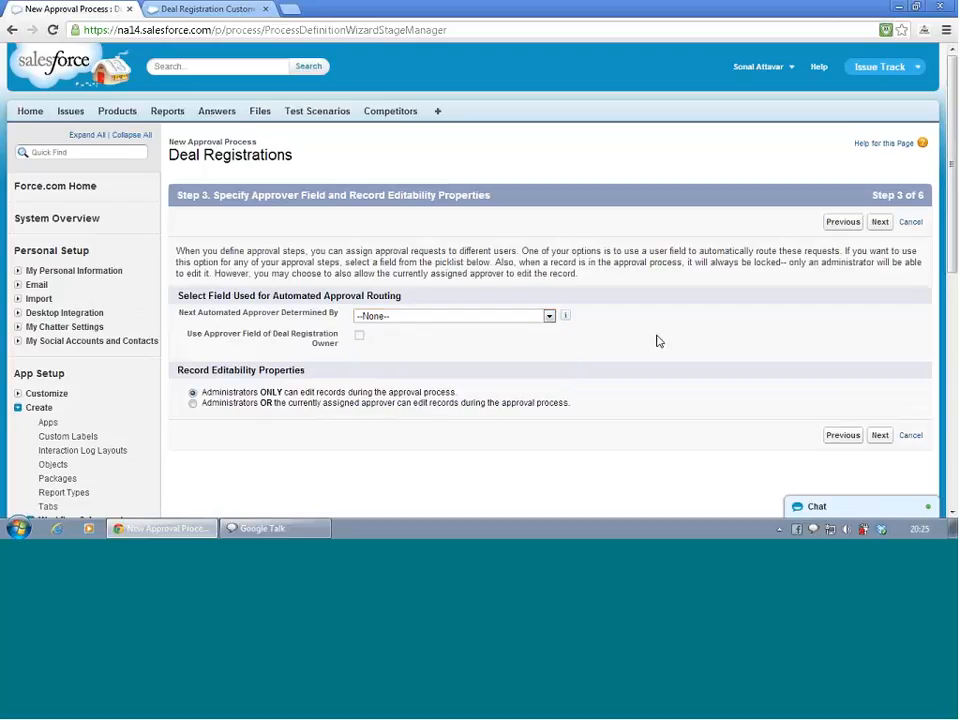
{"action": "left_click", "coordinate": [462, 318]}
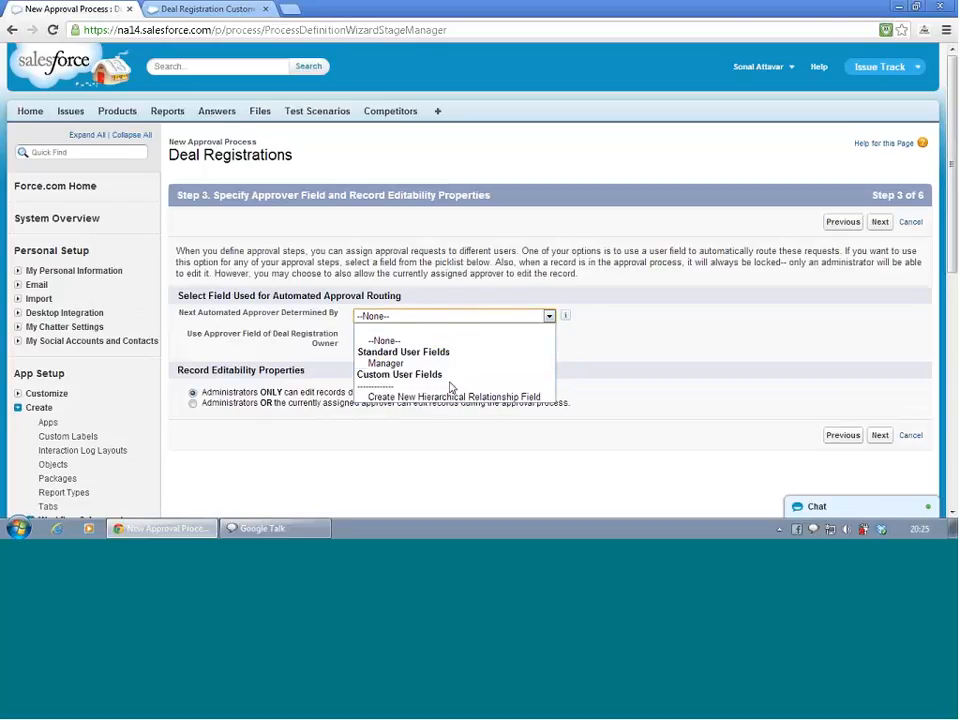
{"action": "left_click", "coordinate": [456, 318]}
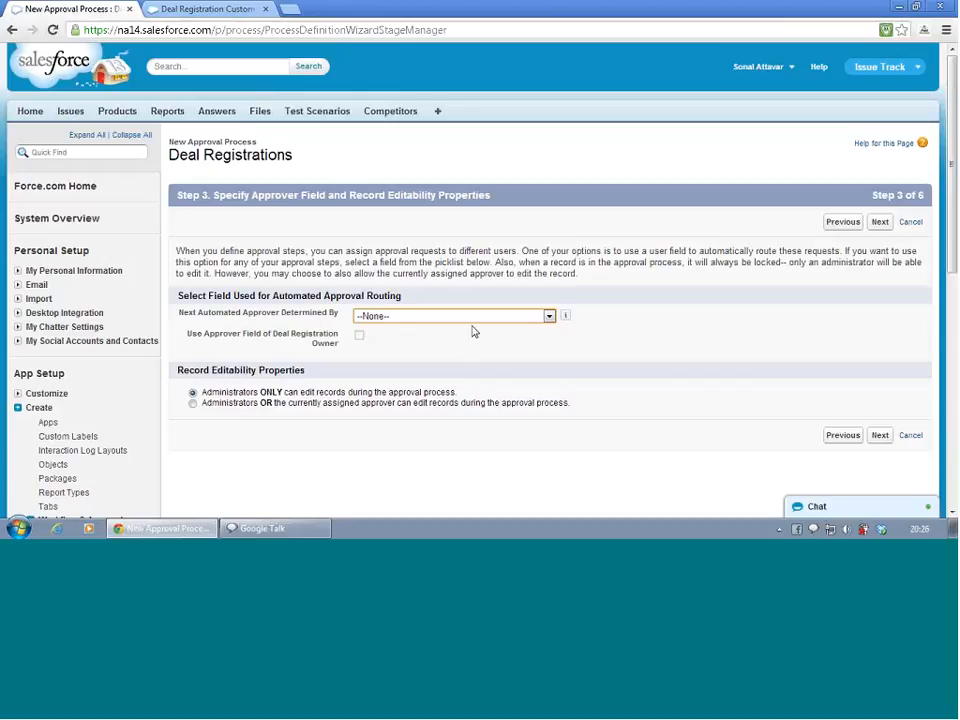
Set the next automated approver to be determined by the Manager field
{"action": "left_click", "coordinate": [480, 320]}
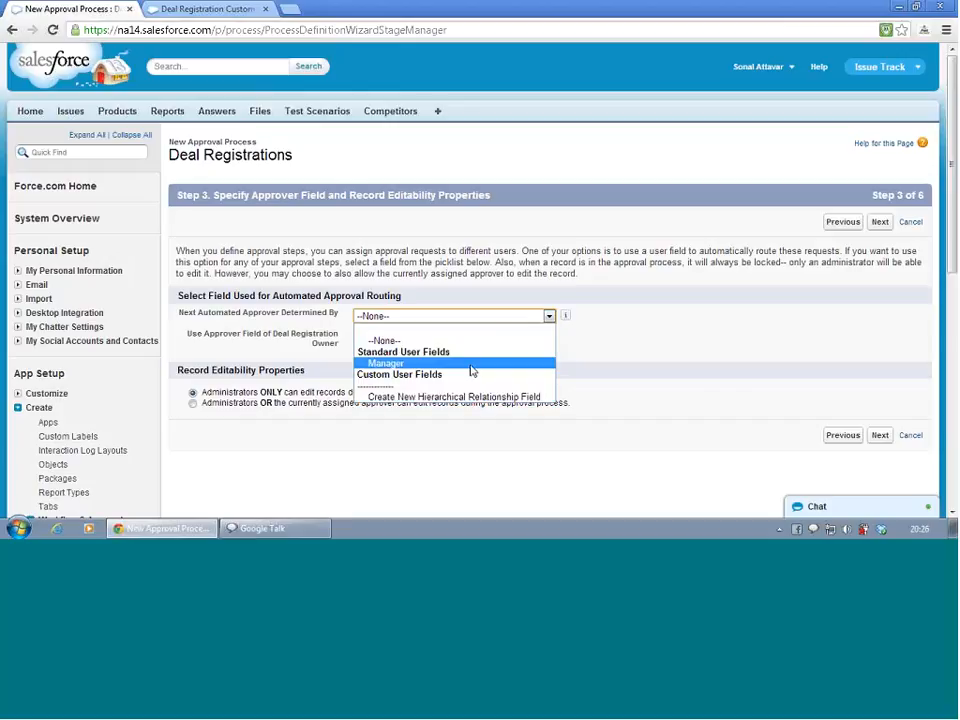
{"action": "left_click", "coordinate": [472, 366]}
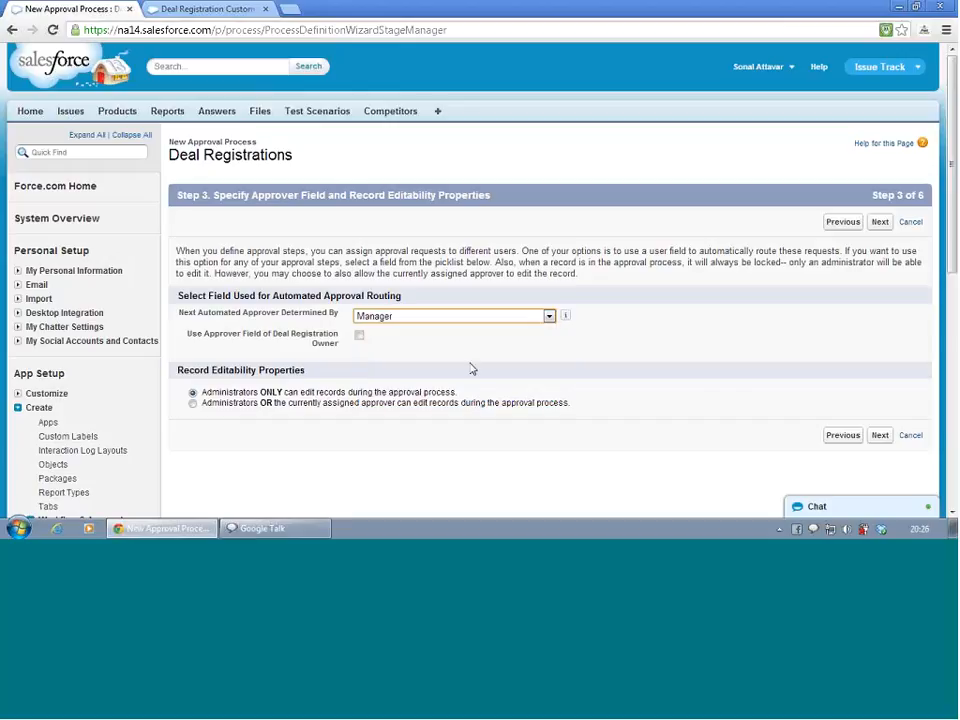
Enable the Deal Registration owner's approver field and let administrators or the currently assigned approver edit records
{"action": "left_click", "coordinate": [359, 336]}
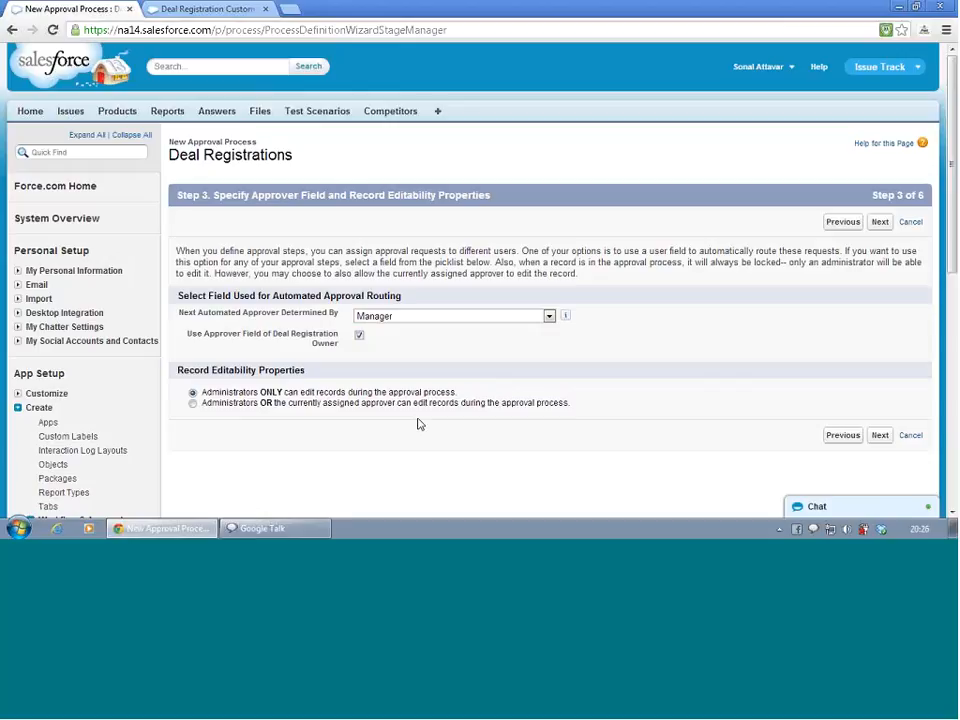
{"action": "left_click", "coordinate": [193, 403]}
{"action": "left_click", "coordinate": [880, 435]}
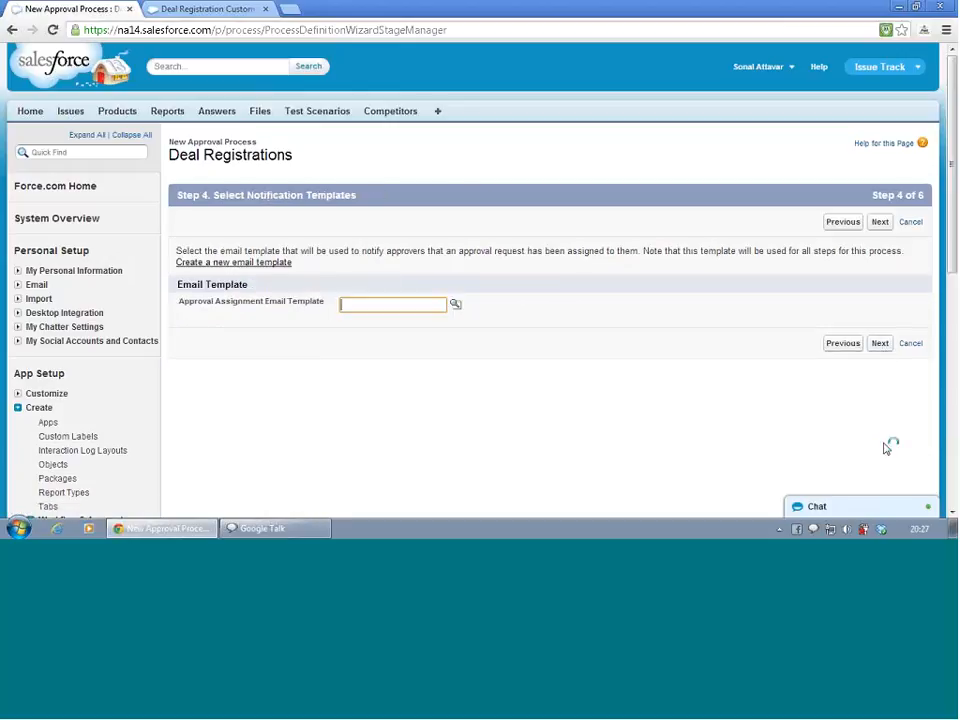
Browse the approval assignment email template lookup, then continue without choosing a template
{"action": "left_click", "coordinate": [455, 305]}
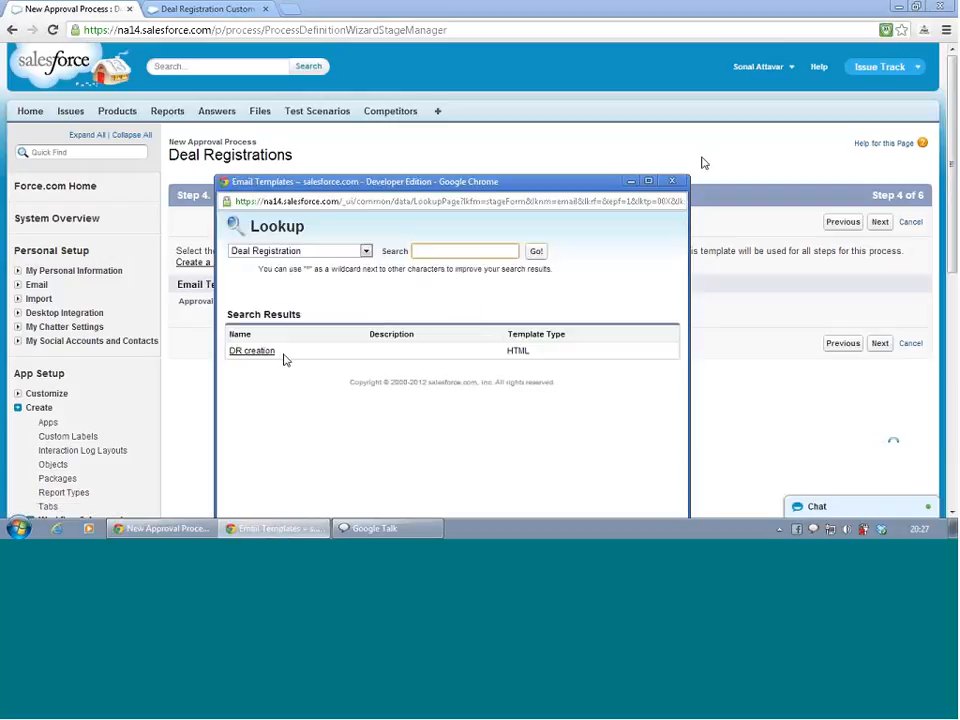
{"action": "left_click", "coordinate": [674, 184]}
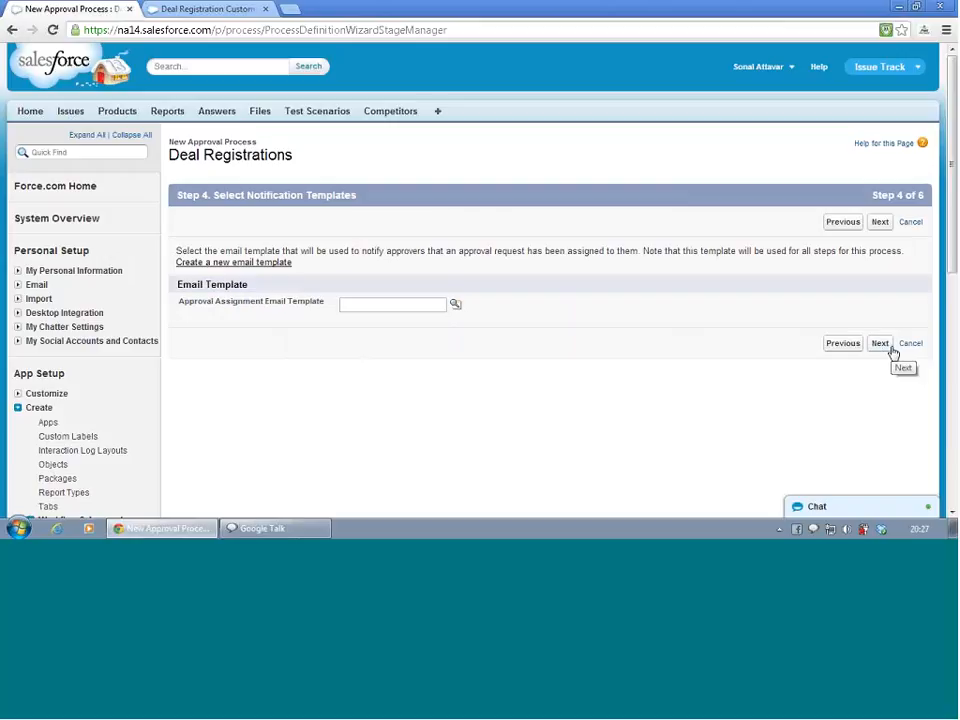
{"action": "left_click", "coordinate": [892, 351]}
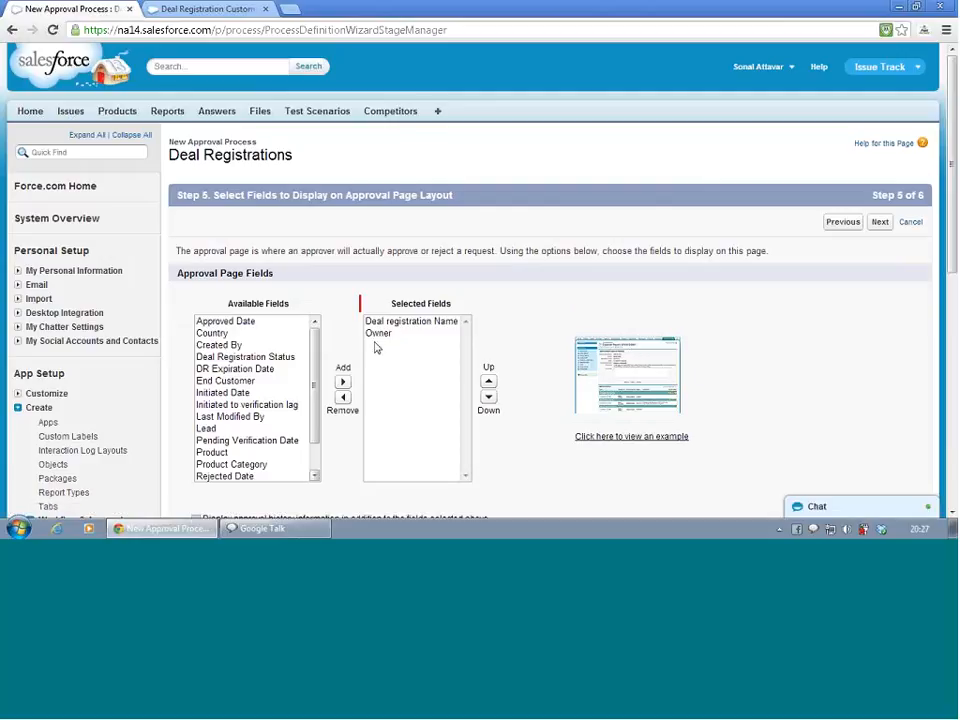
Add Approved Date, Deal Registration Status, DR Expiration Date and End Customer to the approval page fields
{"action": "left_click", "coordinate": [235, 321]}
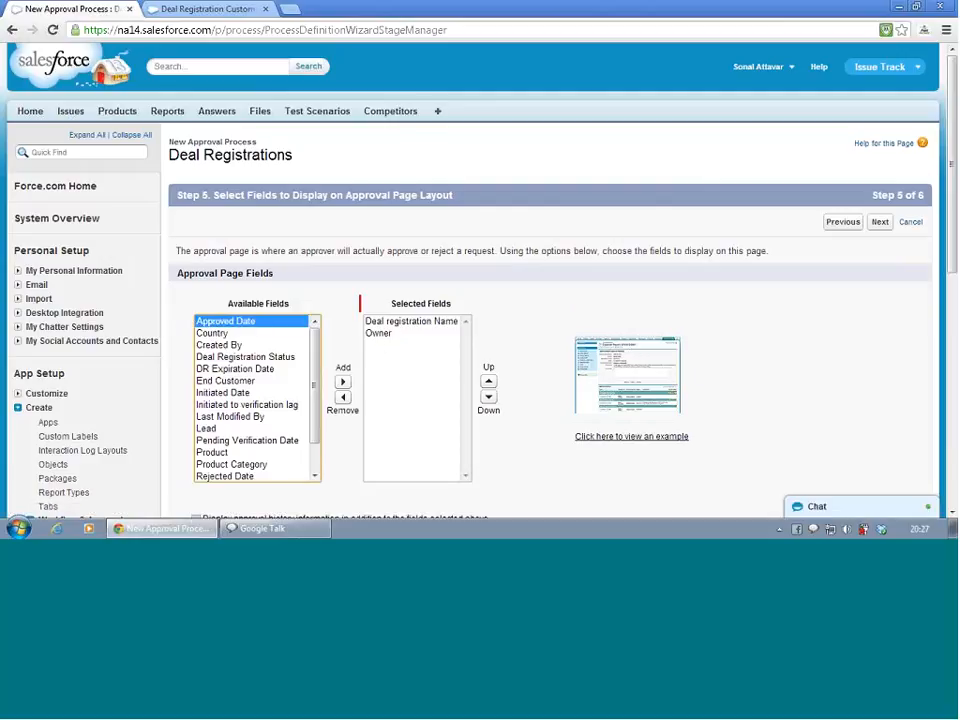
{"action": "left_click", "coordinate": [342, 381]}
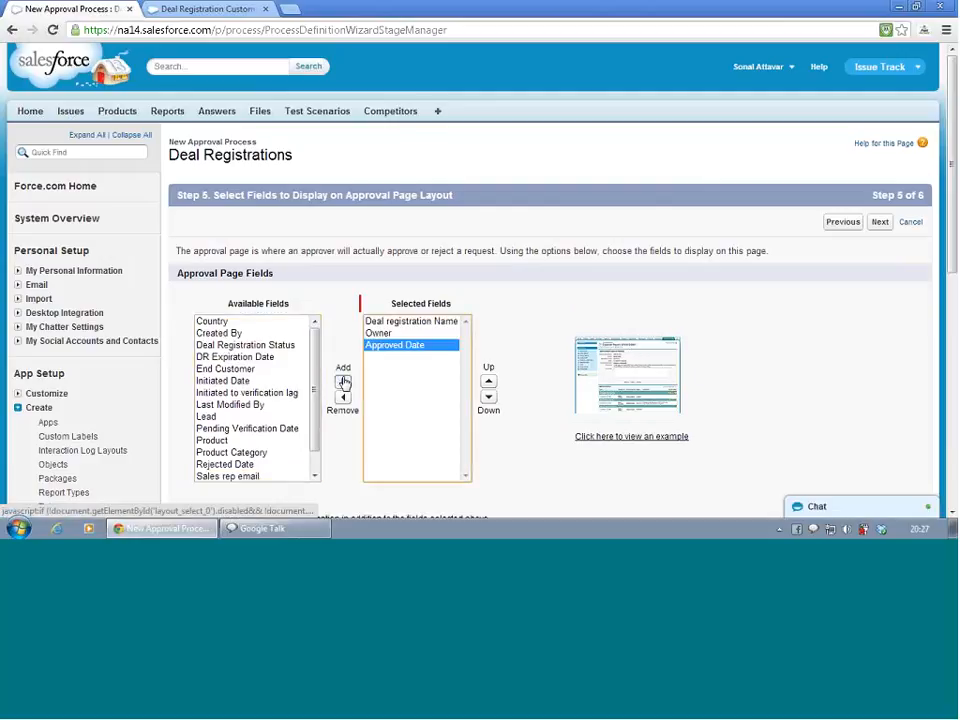
{"action": "left_click", "coordinate": [285, 345]}
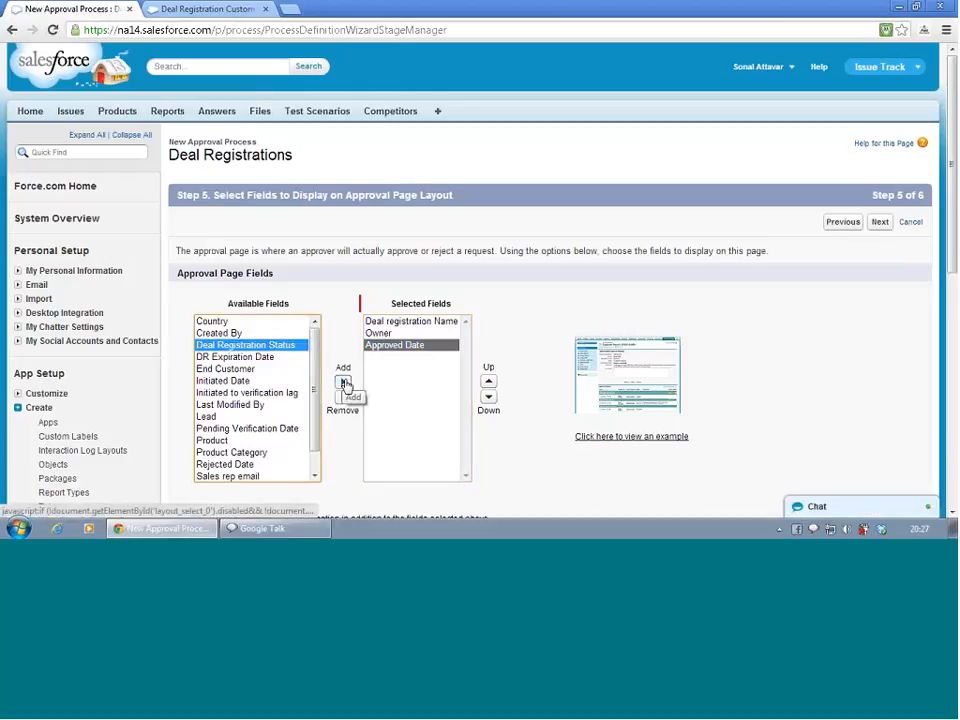
{"action": "left_click", "coordinate": [343, 382]}
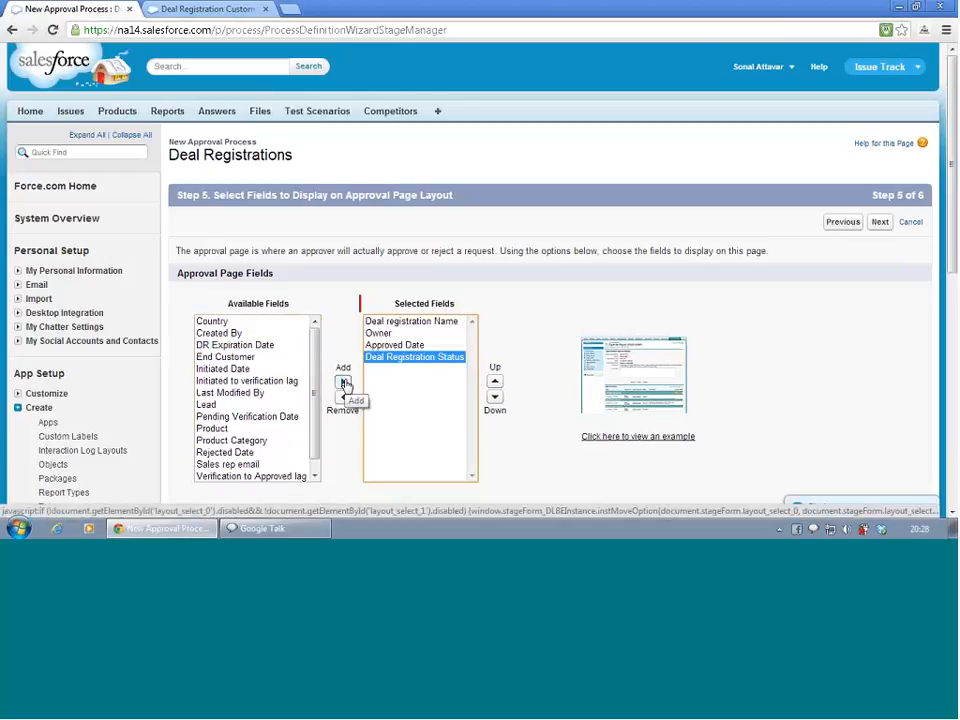
{"action": "left_click", "coordinate": [262, 346]}
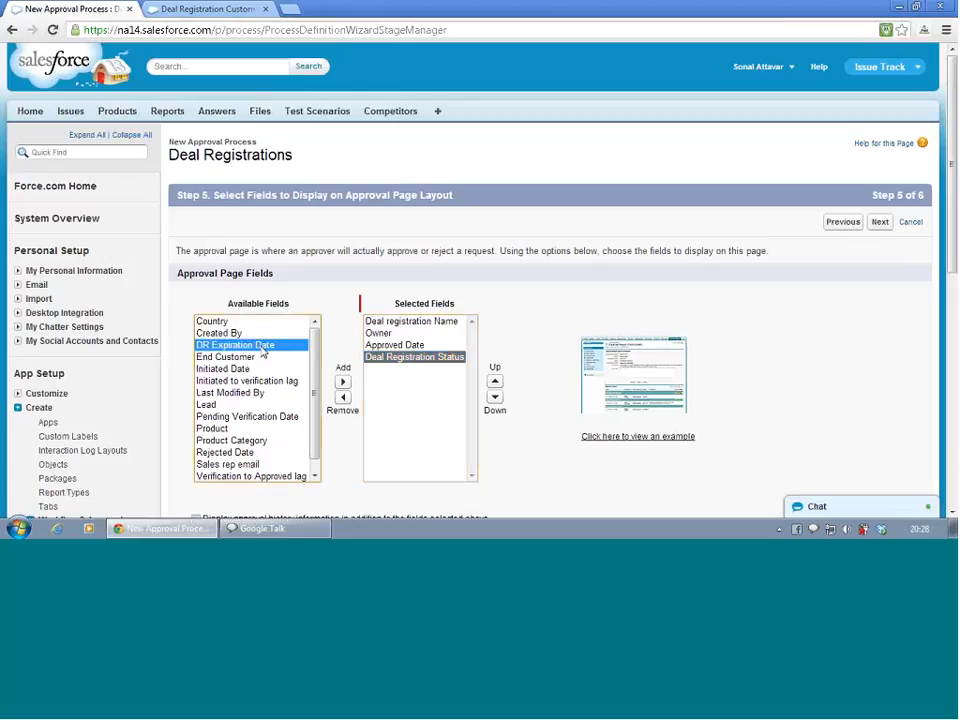
{"action": "left_click", "coordinate": [343, 382]}
{"action": "left_click", "coordinate": [240, 345]}
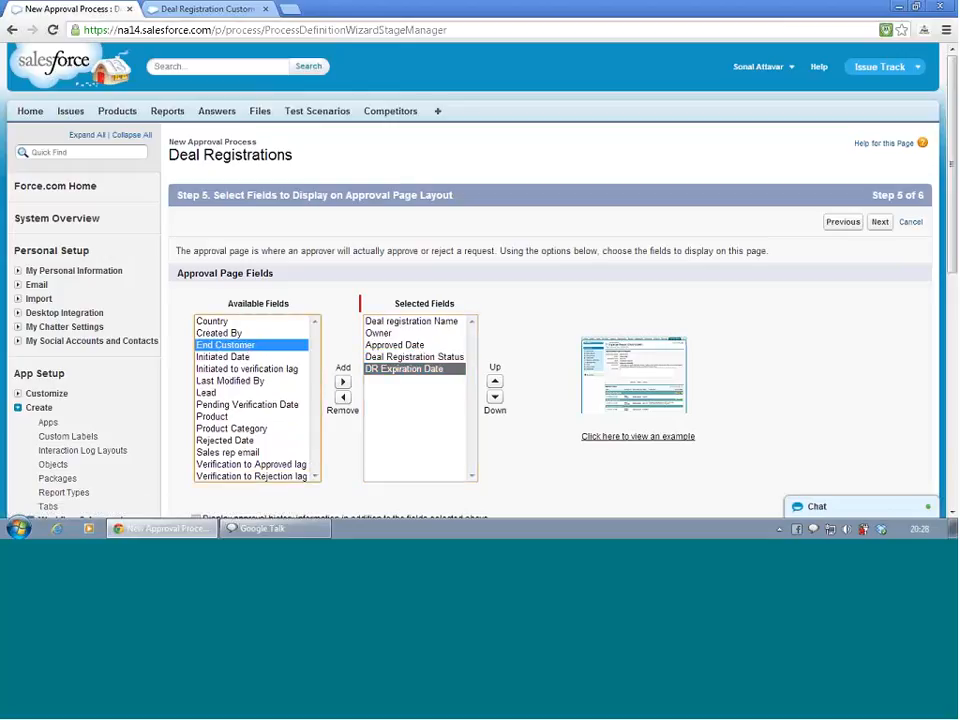
{"action": "left_click", "coordinate": [344, 383]}
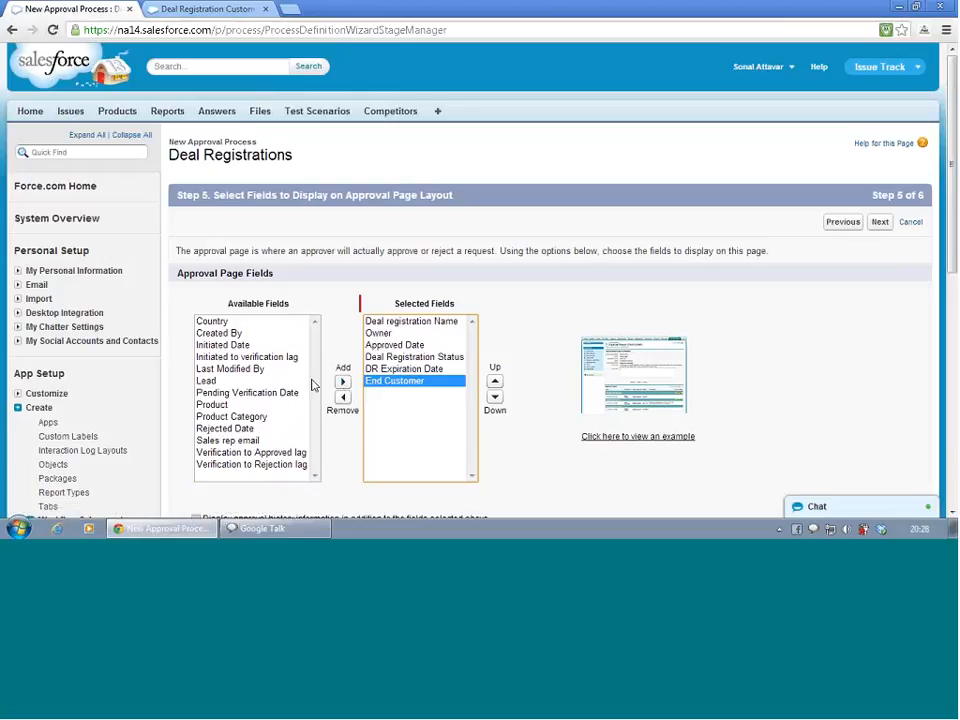
Add Initiated Date, Lead, Country, Product and Product Category to the approval page fields and continue
{"action": "left_click", "coordinate": [240, 345]}
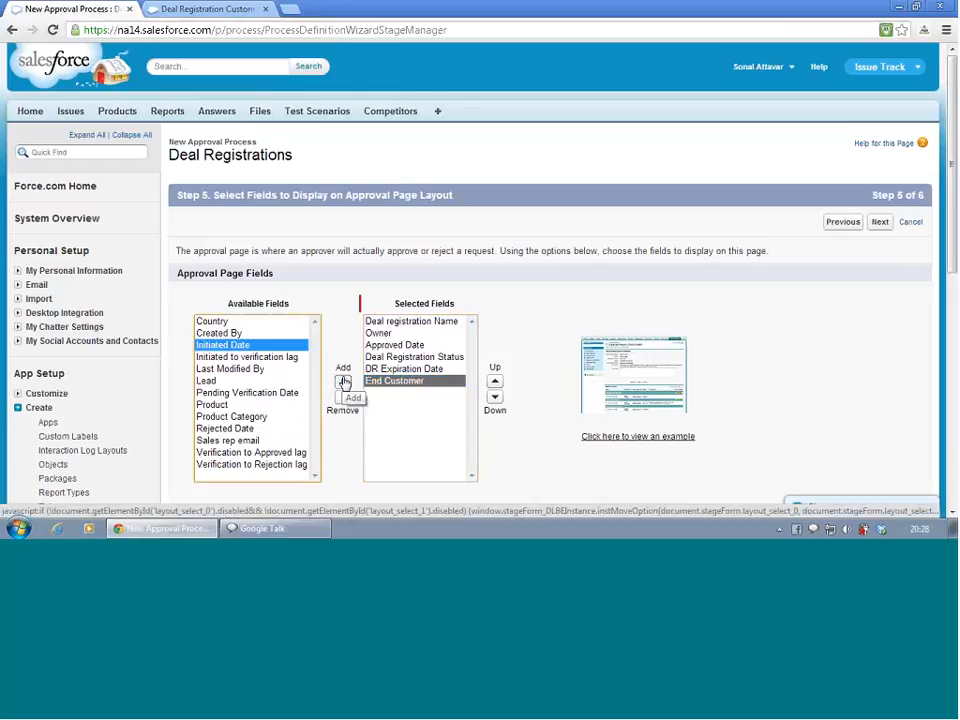
{"action": "left_click", "coordinate": [344, 383]}
{"action": "left_click", "coordinate": [234, 368]}
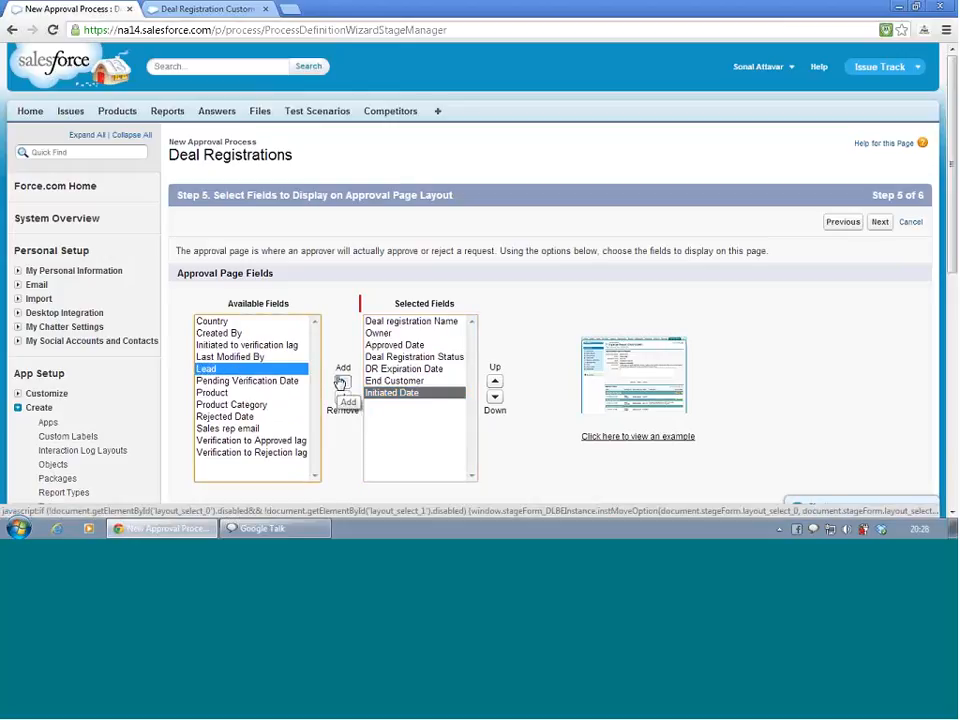
{"action": "left_click", "coordinate": [341, 381]}
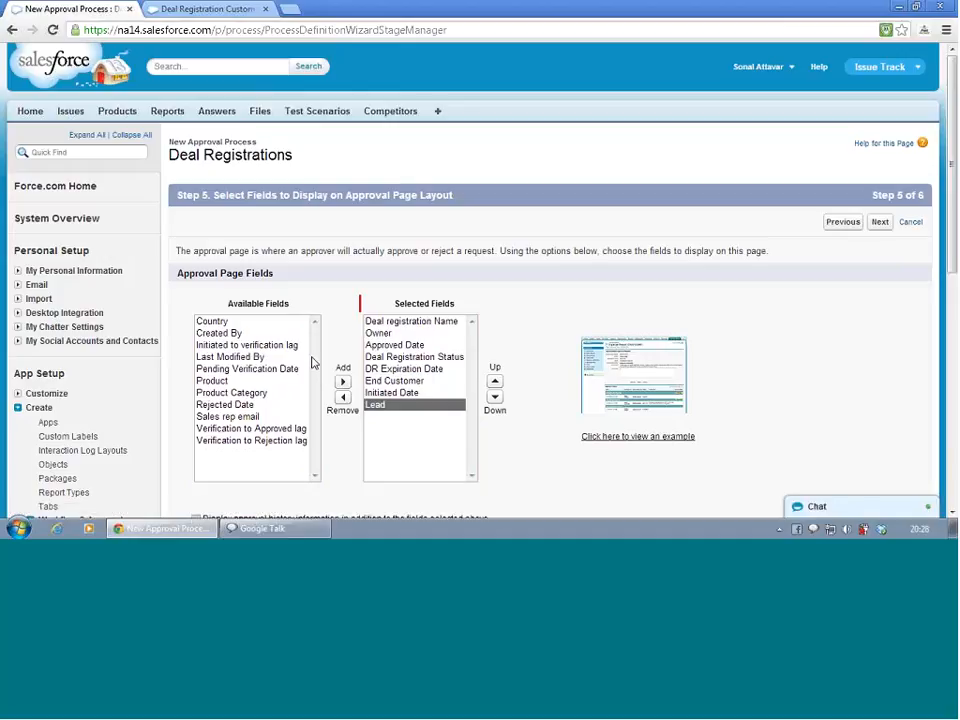
{"action": "left_click", "coordinate": [228, 321]}
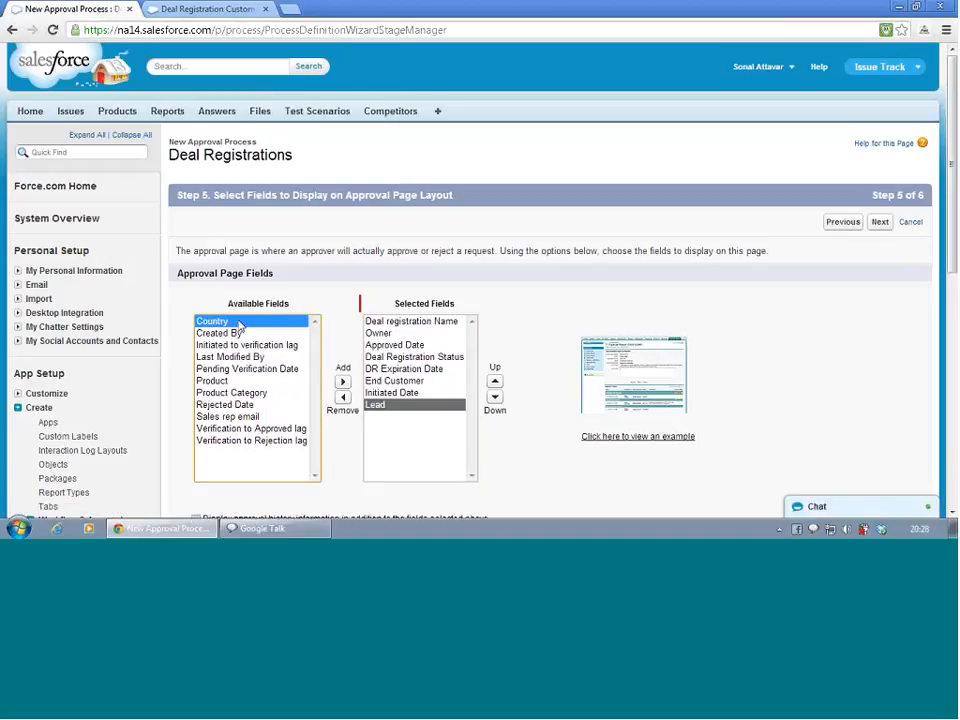
{"action": "left_click", "coordinate": [343, 383]}
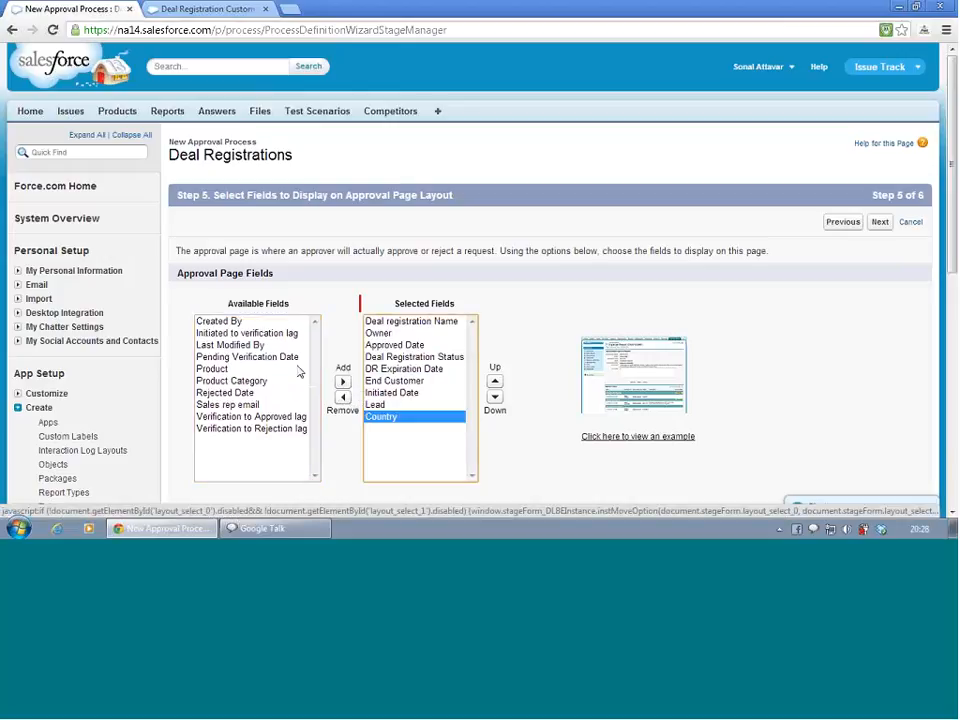
{"action": "left_click", "coordinate": [214, 369]}
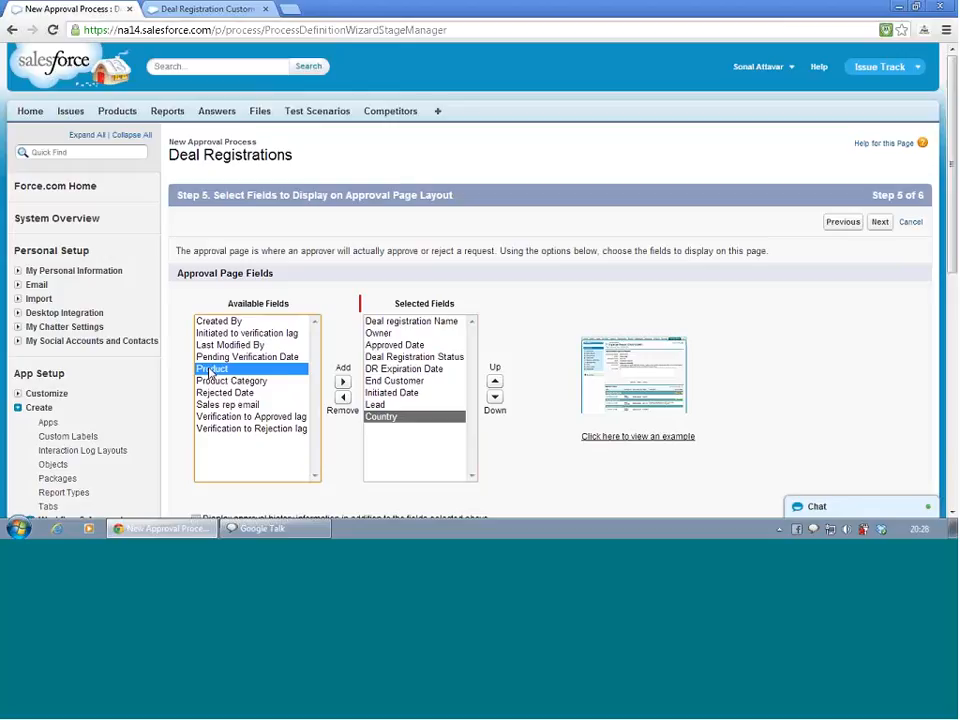
{"action": "left_click", "coordinate": [341, 381]}
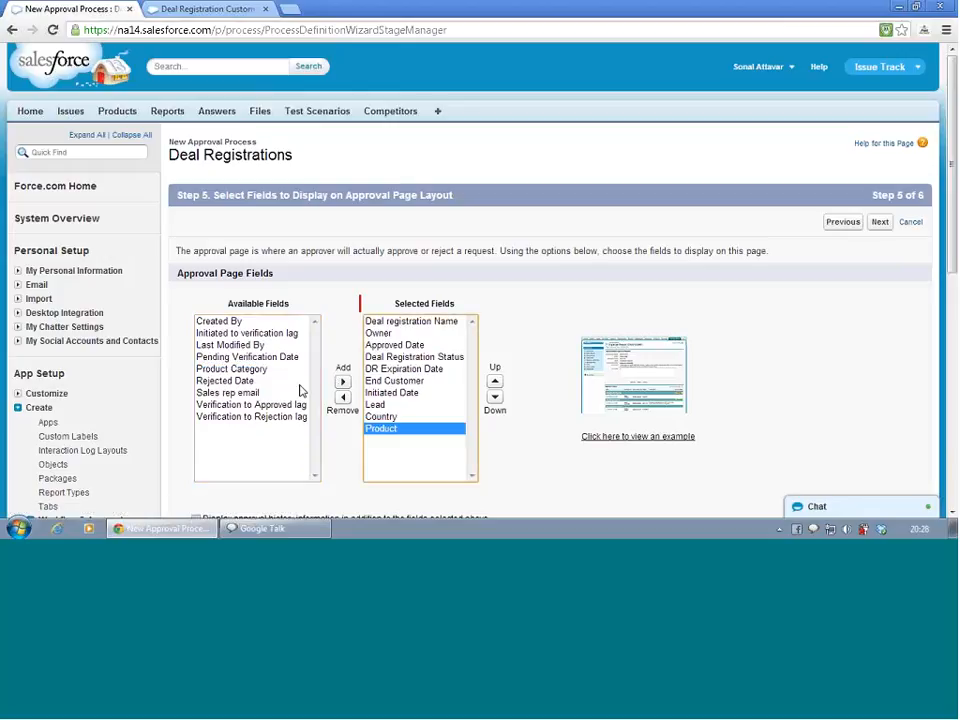
{"action": "left_click", "coordinate": [258, 374]}
{"action": "left_click", "coordinate": [340, 381]}
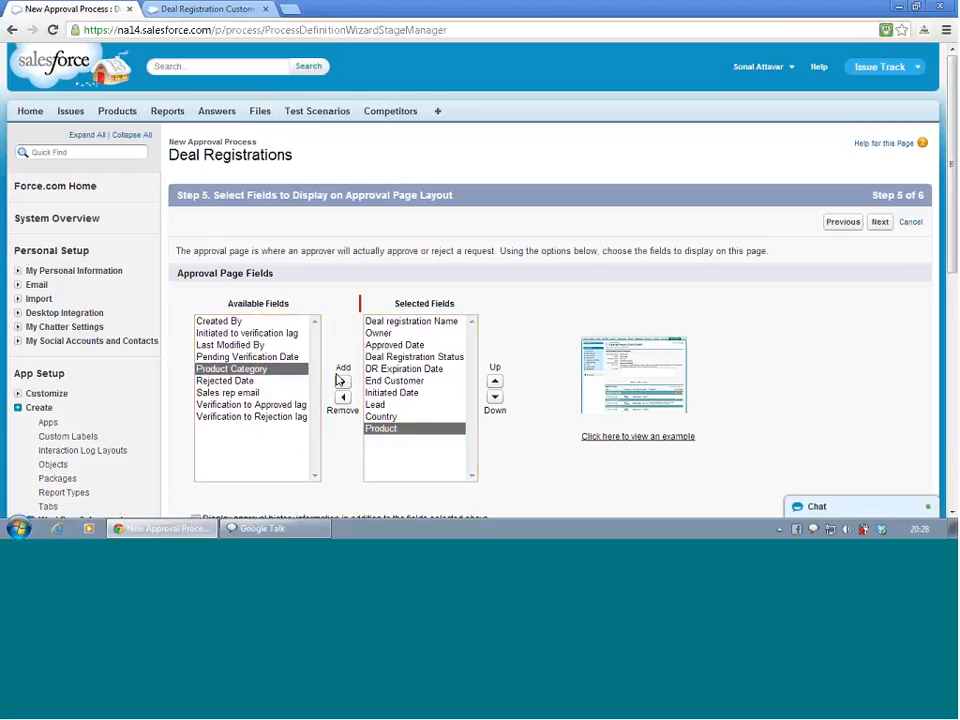
{"action": "left_click", "coordinate": [342, 382]}
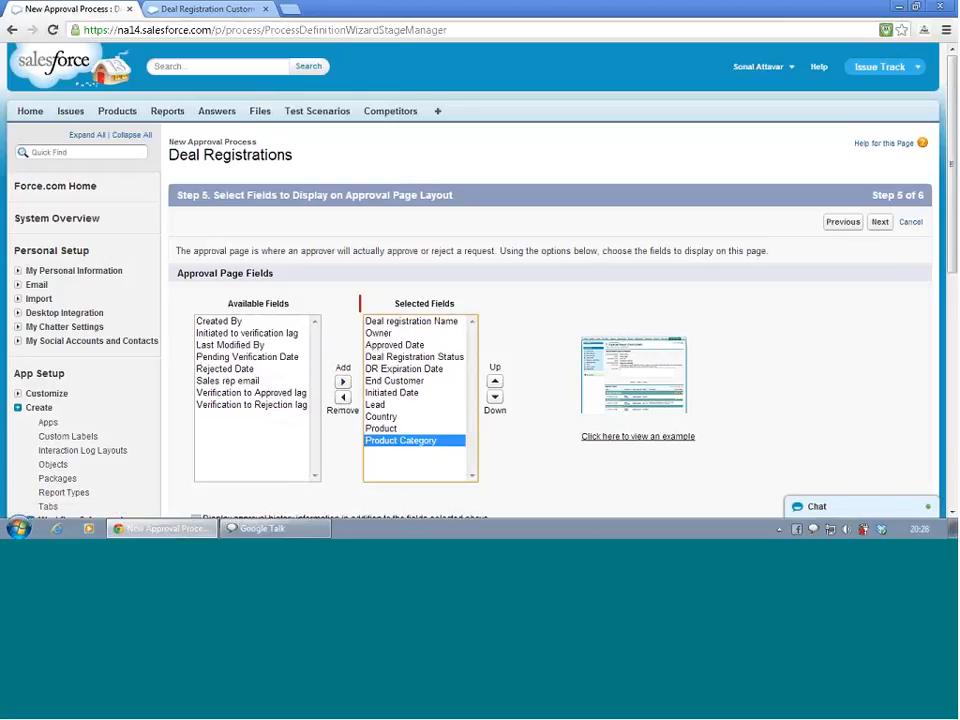
{"action": "scroll", "coordinate": [523, 396], "scroll_direction": "down", "scroll_amount": 5}
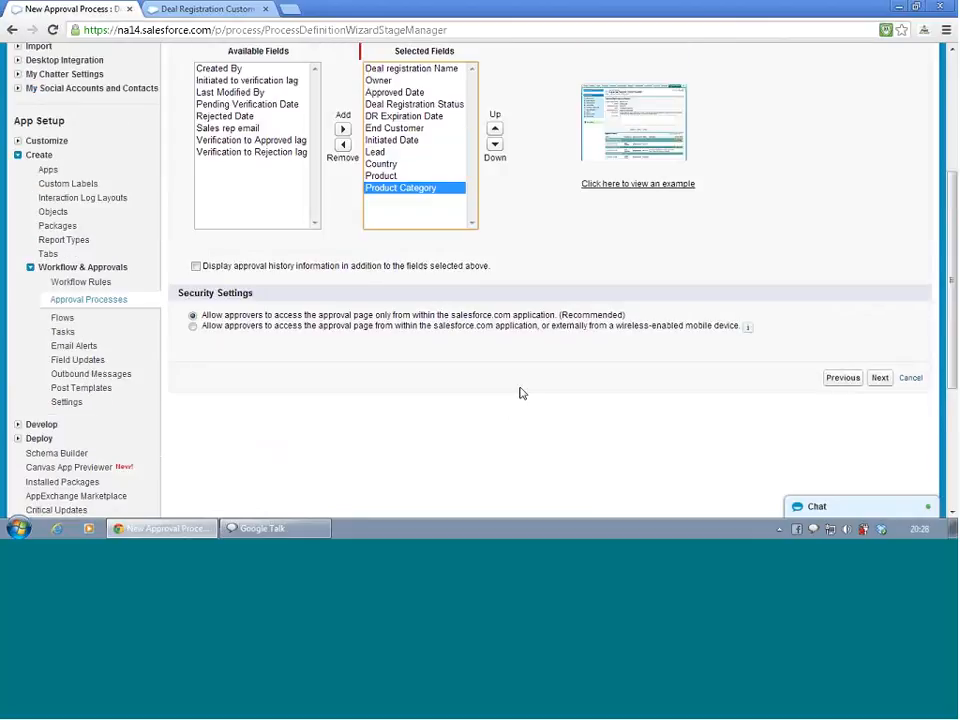
{"action": "left_click", "coordinate": [880, 378]}
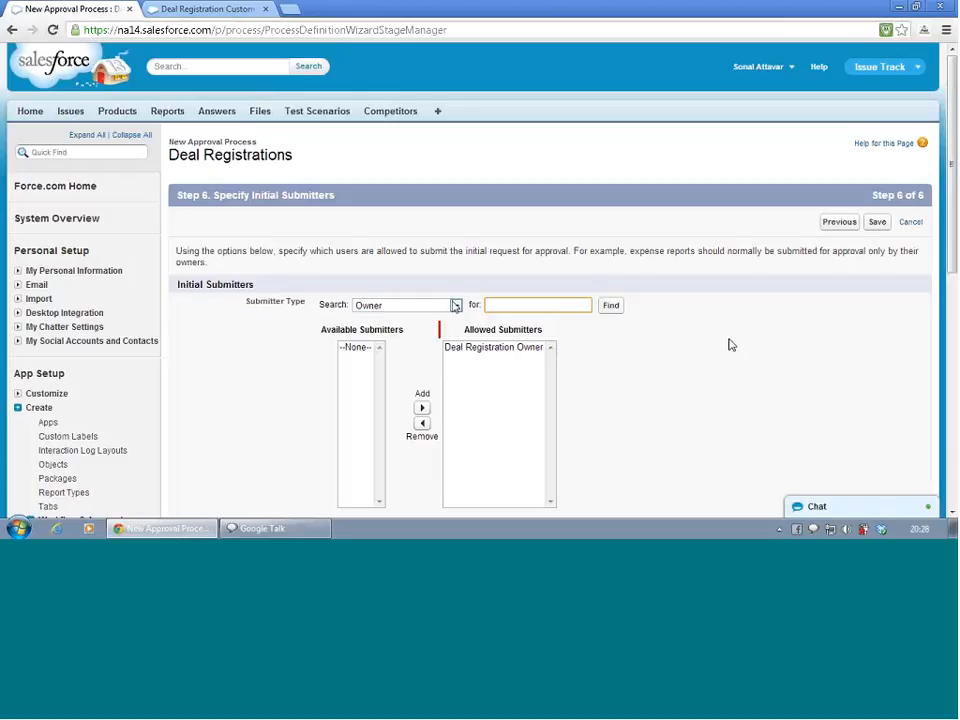
Return to the approval page layout step and allow approver access only from within salesforce.com
{"action": "left_click", "coordinate": [830, 224]}
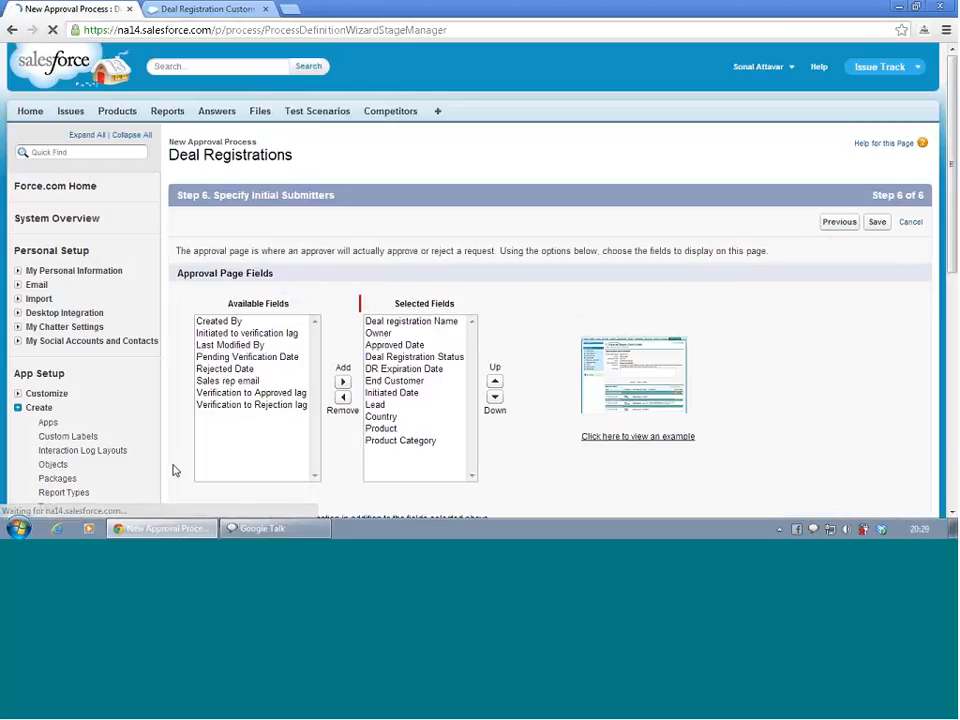
{"action": "scroll", "coordinate": [240, 447], "scroll_direction": "down", "scroll_amount": 3}
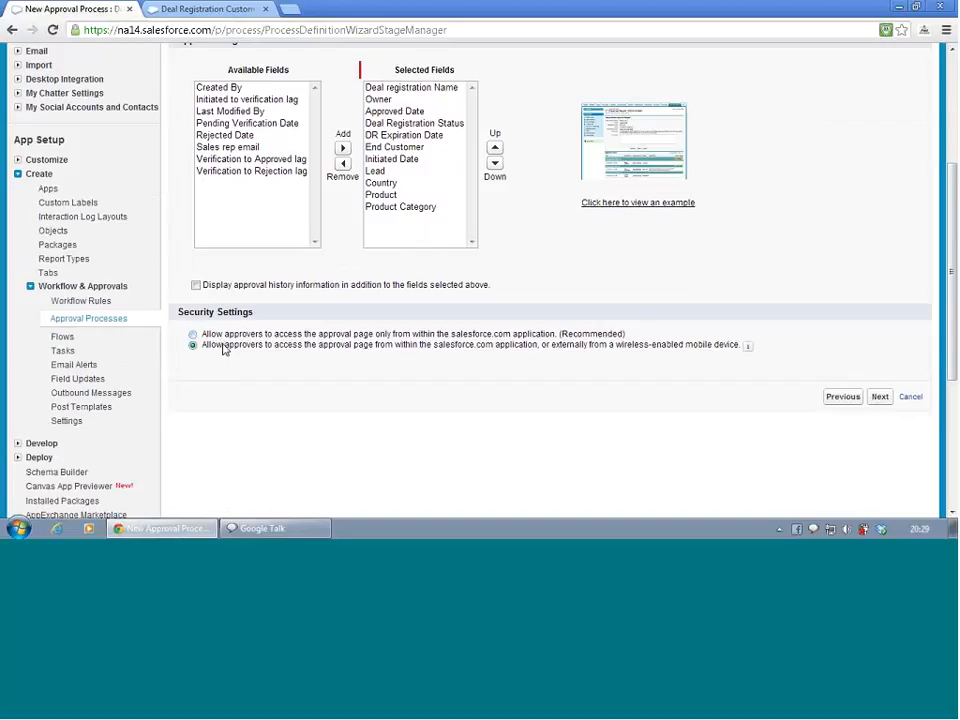
{"action": "left_click", "coordinate": [193, 334]}
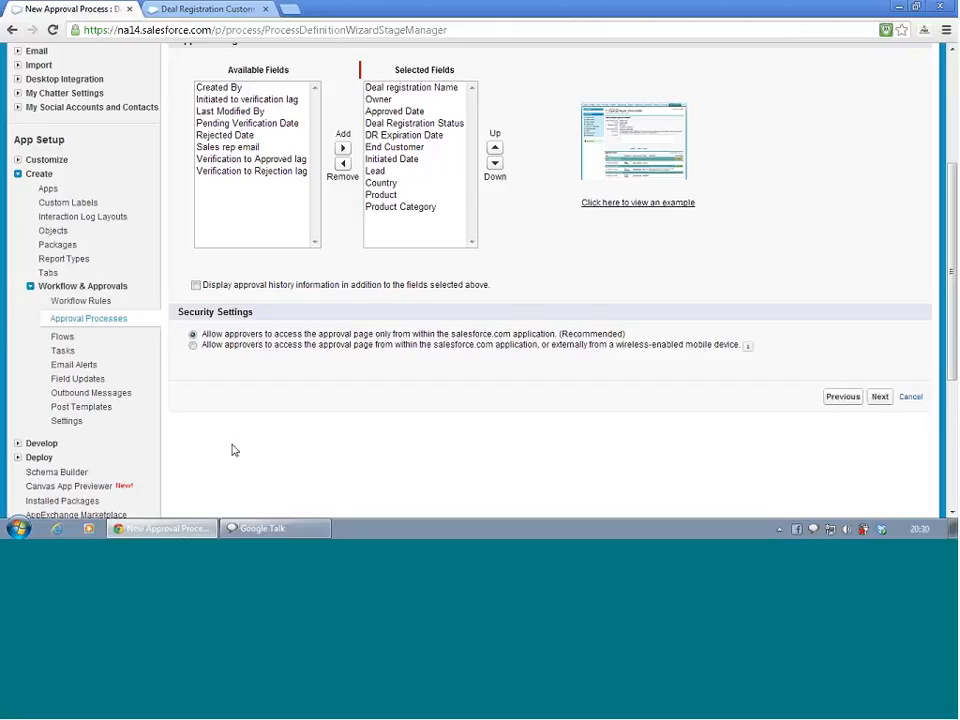
Include approval history information on the approval page and continue to the submitter settings
{"action": "left_click", "coordinate": [195, 287]}
{"action": "mouse_move", "coordinate": [750, 352]}
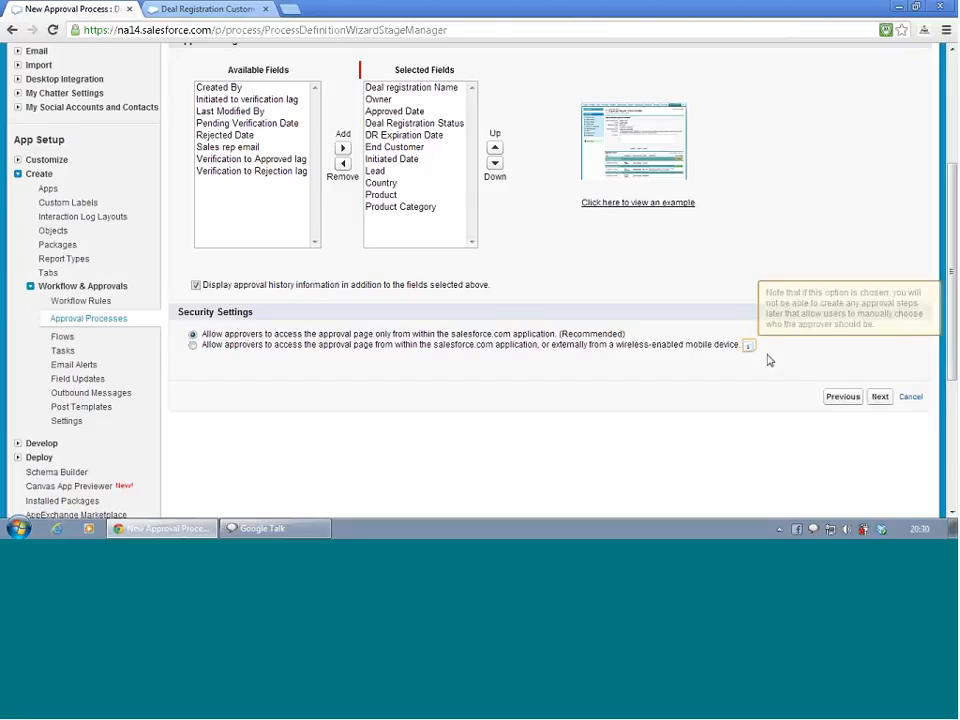
{"action": "left_click", "coordinate": [880, 401]}
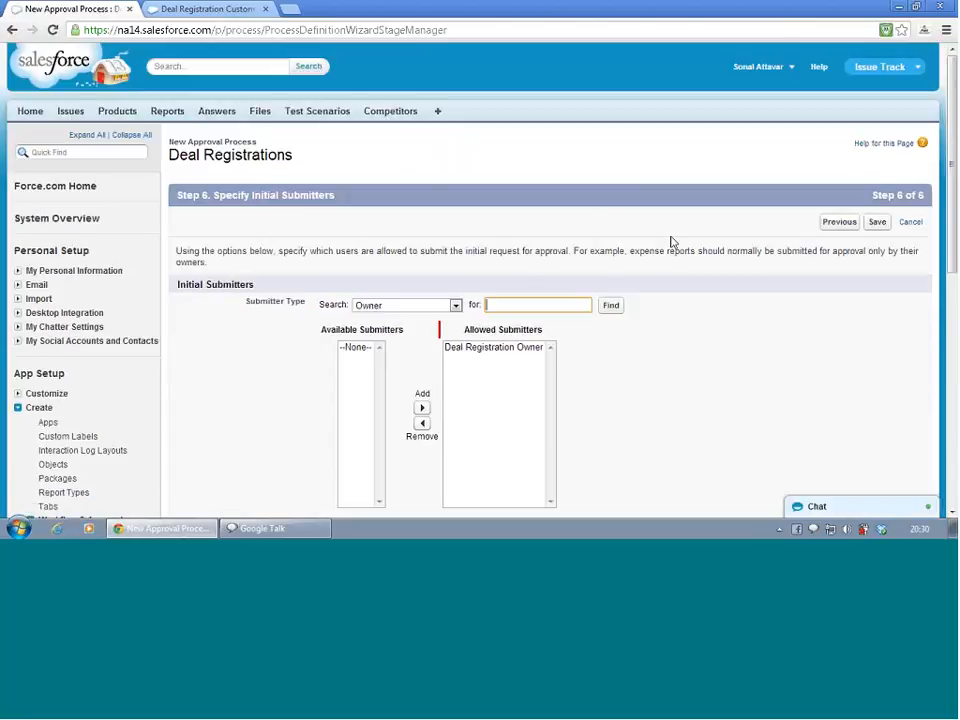
Add Record Creator from the Creator submitter type to the allowed initial submitters
{"action": "scroll", "coordinate": [671, 242], "scroll_direction": "down", "scroll_amount": 3}
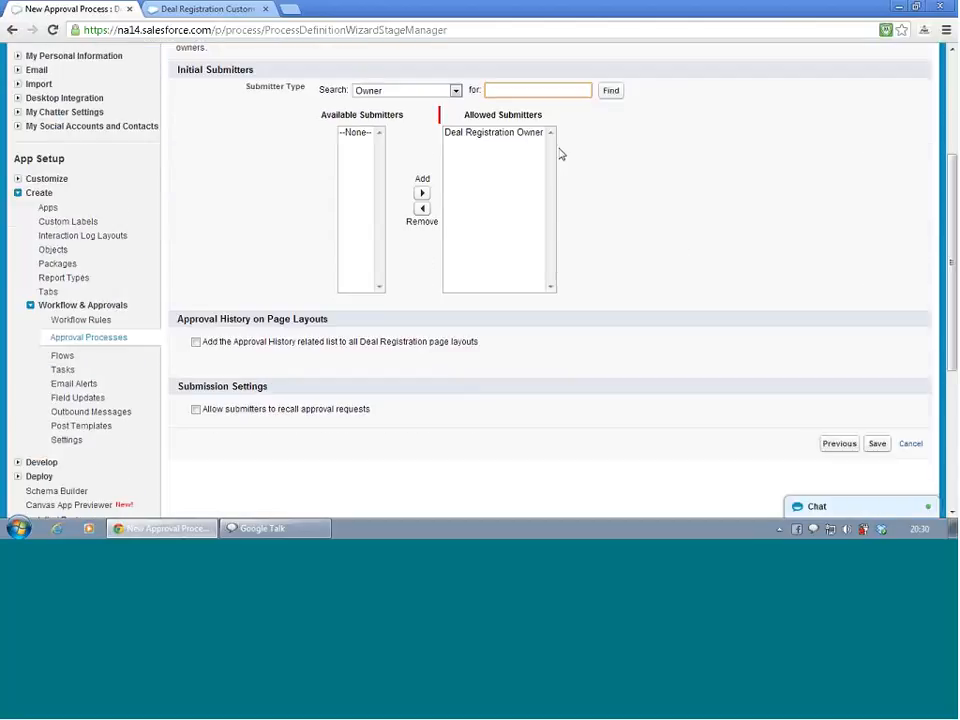
{"action": "left_click", "coordinate": [455, 91]}
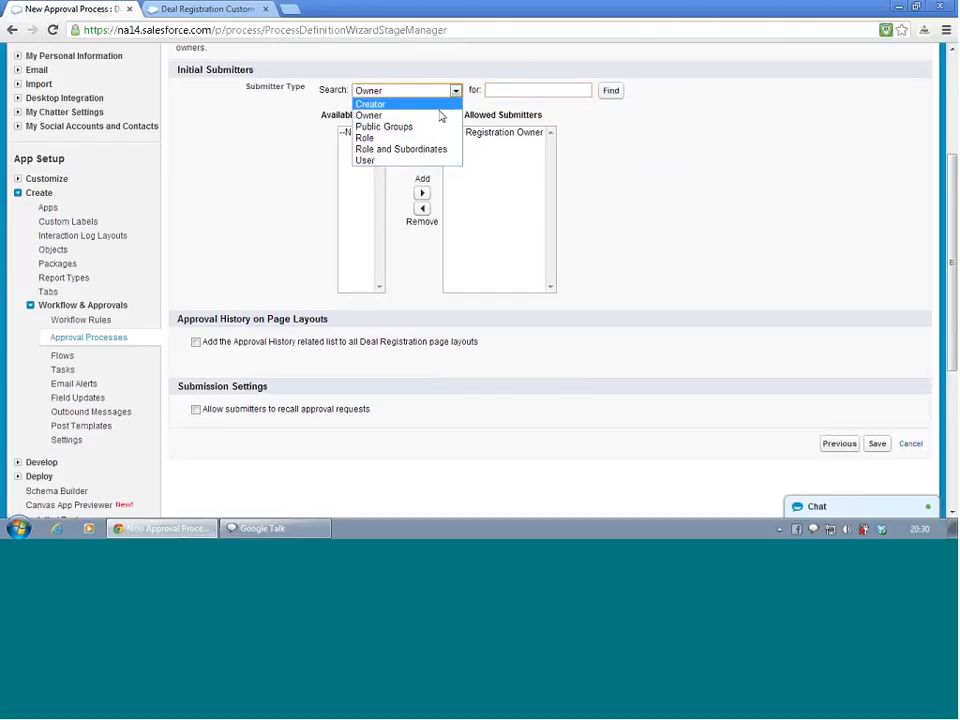
{"action": "left_click", "coordinate": [439, 104]}
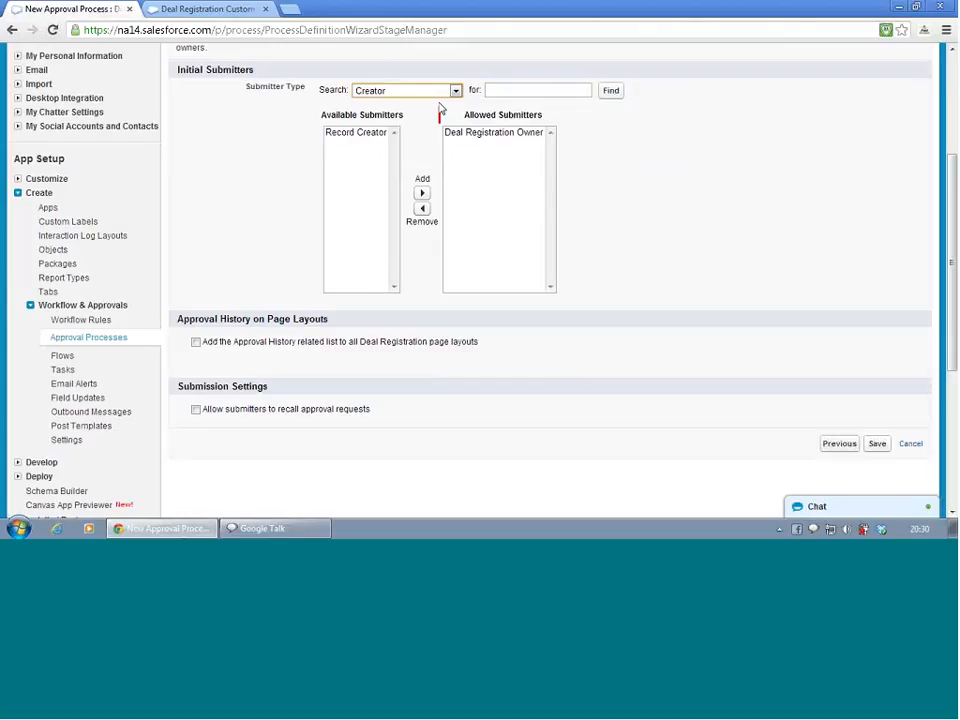
{"action": "left_click", "coordinate": [358, 136]}
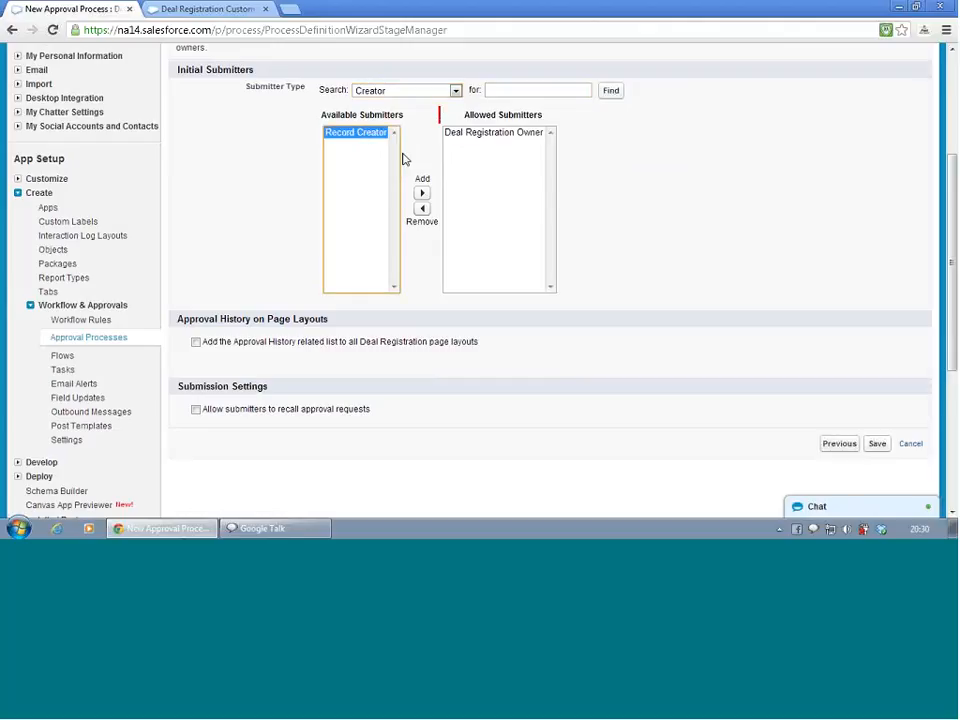
{"action": "left_click", "coordinate": [424, 193]}
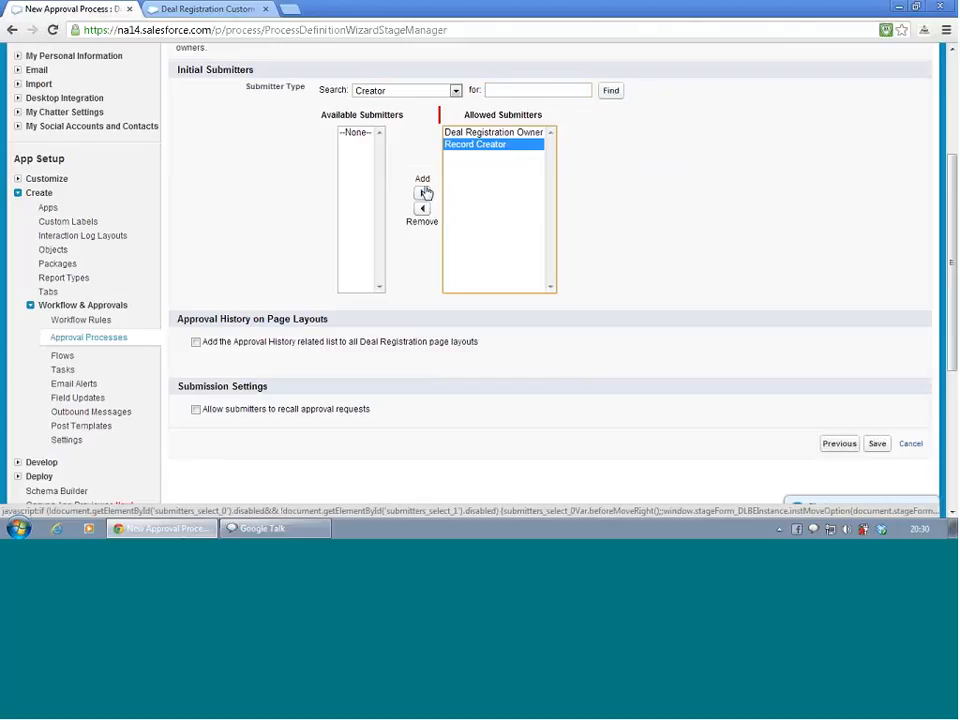
Add the Approval History related list to all Deal Registration layouts, allow submitters to recall requests, and save
{"action": "left_click", "coordinate": [197, 342]}
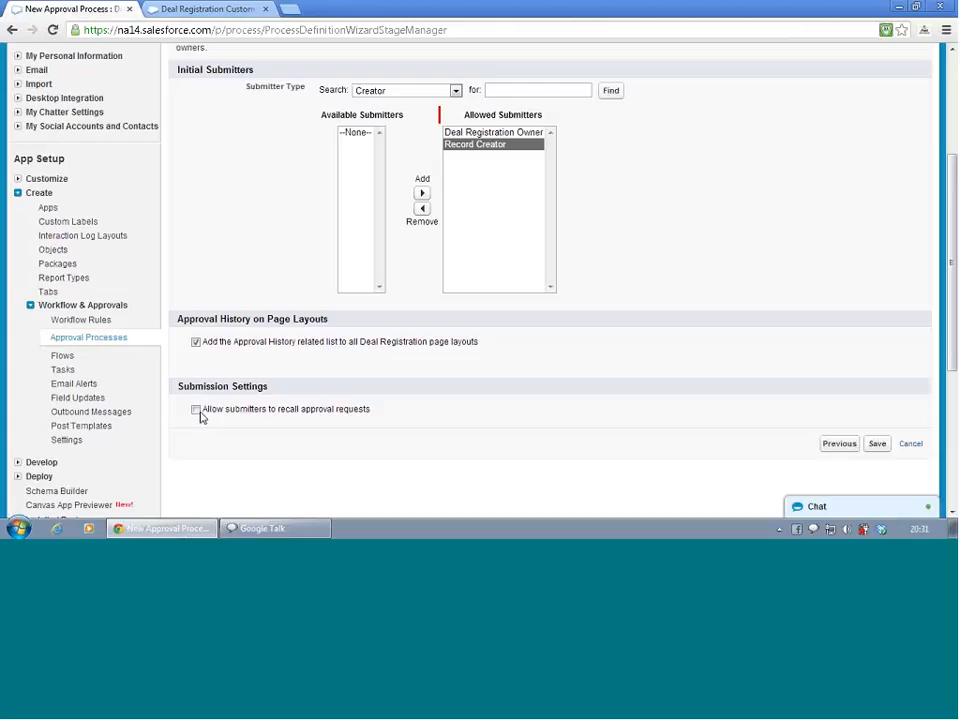
{"action": "left_click", "coordinate": [198, 411]}
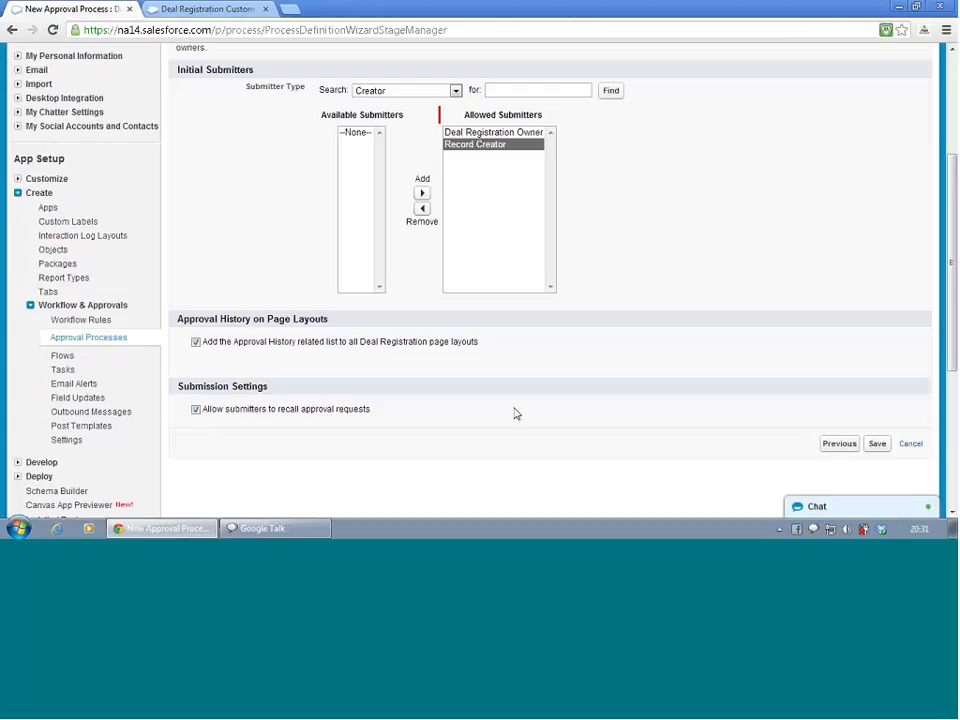
{"action": "left_click", "coordinate": [883, 452]}
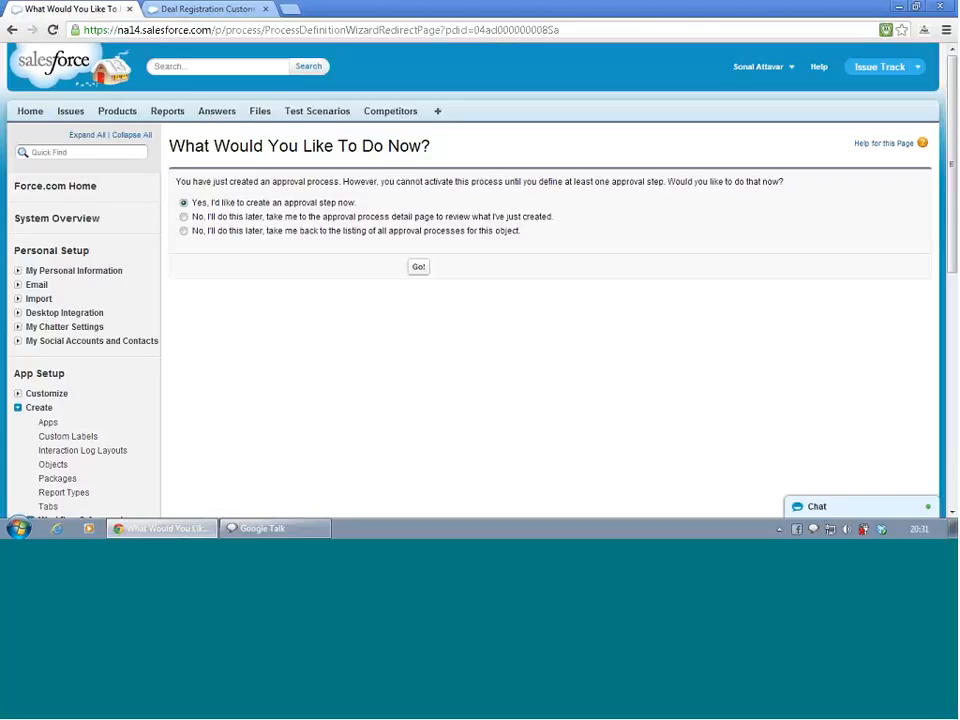
Start creating an approval step now and name it step 1
{"action": "left_click", "coordinate": [420, 269]}
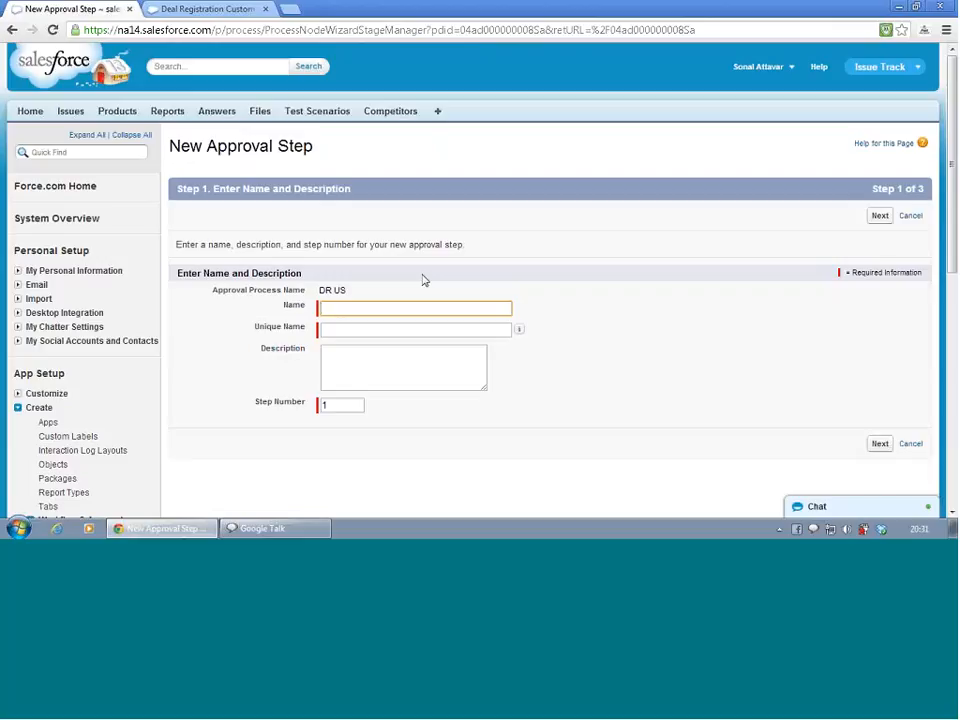
{"action": "type", "text": "S"}
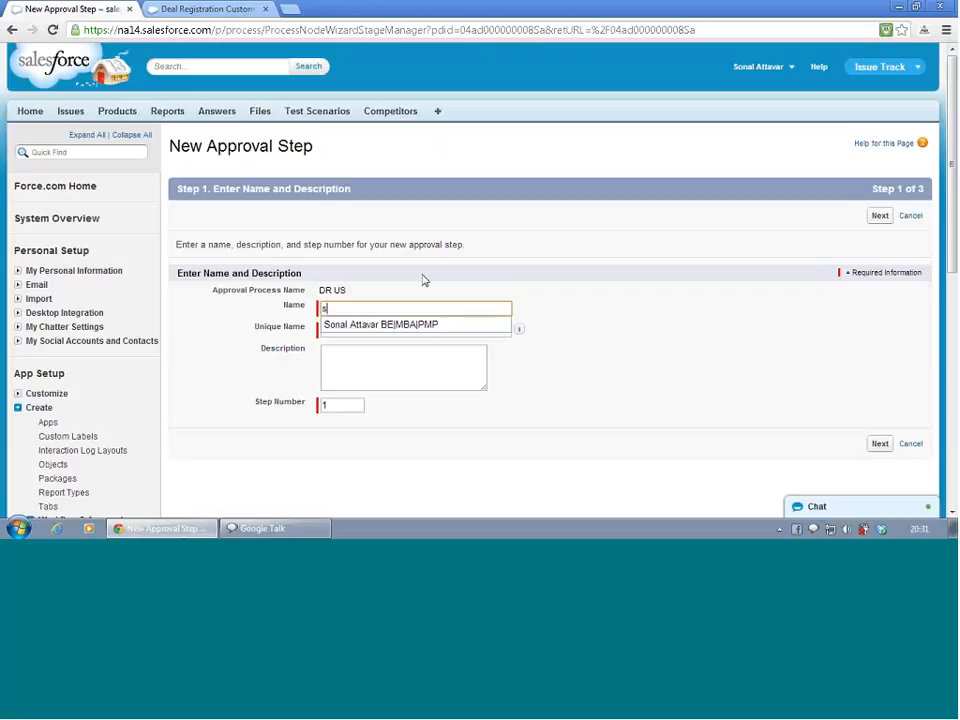
{"action": "type", "text": "tep 2"}
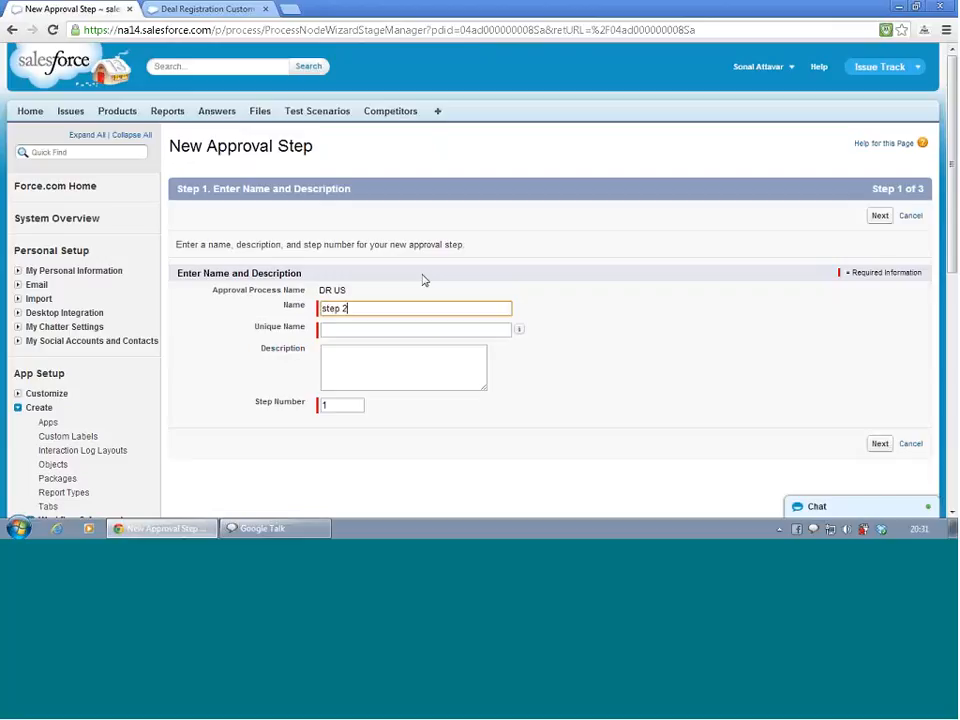
{"action": "key", "text": "BackSpace"}
{"action": "type", "text": "1"}
{"action": "key", "text": "Tab"}
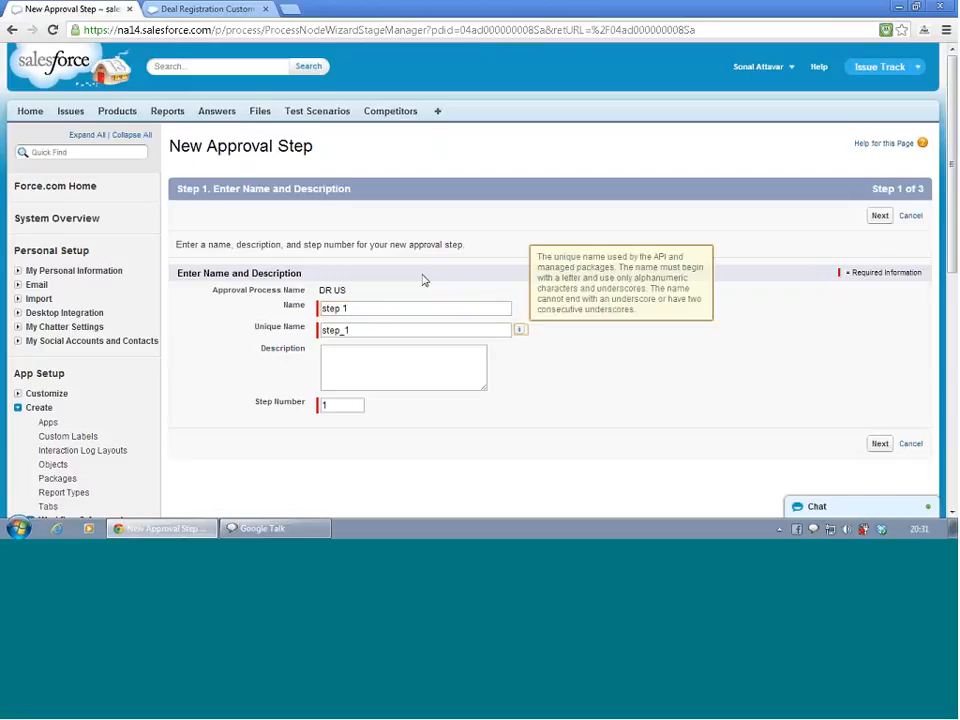
Enter the description Approval step 1 and continue to the step criteria
{"action": "left_click", "coordinate": [396, 350]}
{"action": "type", "text": "App"}
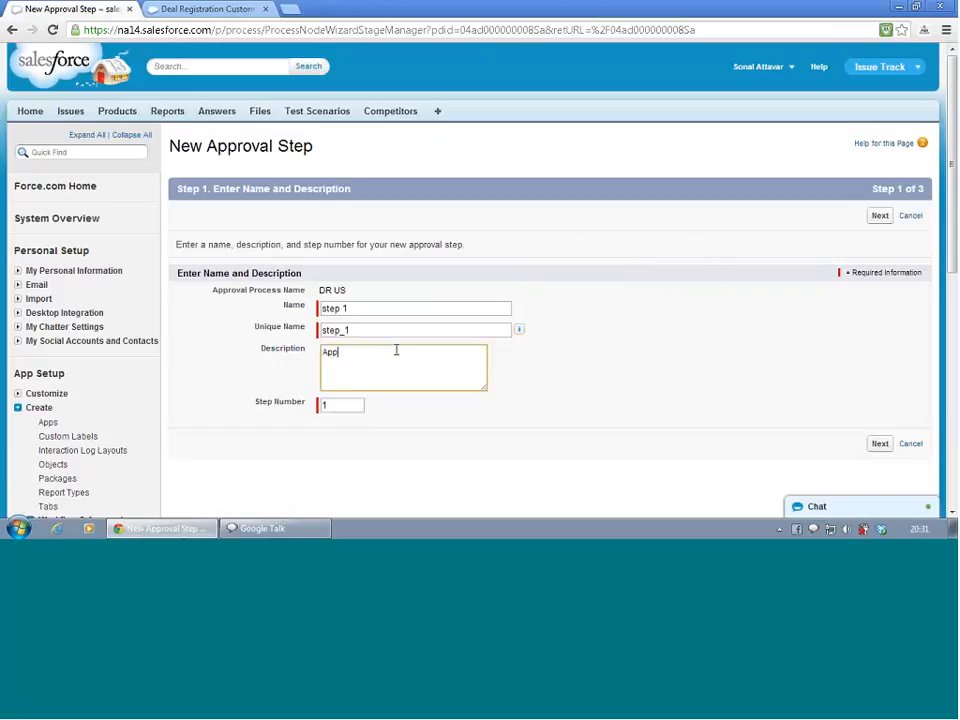
{"action": "type", "text": "roval setep 1"}
{"action": "left_click", "coordinate": [880, 445]}
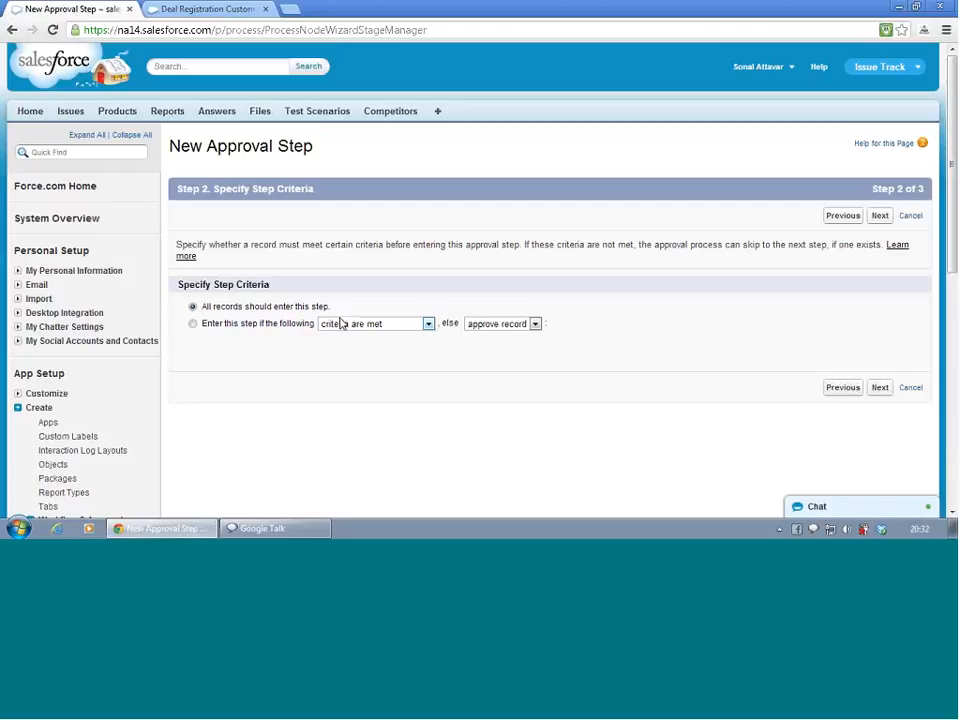
Let all records enter this step and continue to the approver selection
{"action": "left_click", "coordinate": [193, 323]}
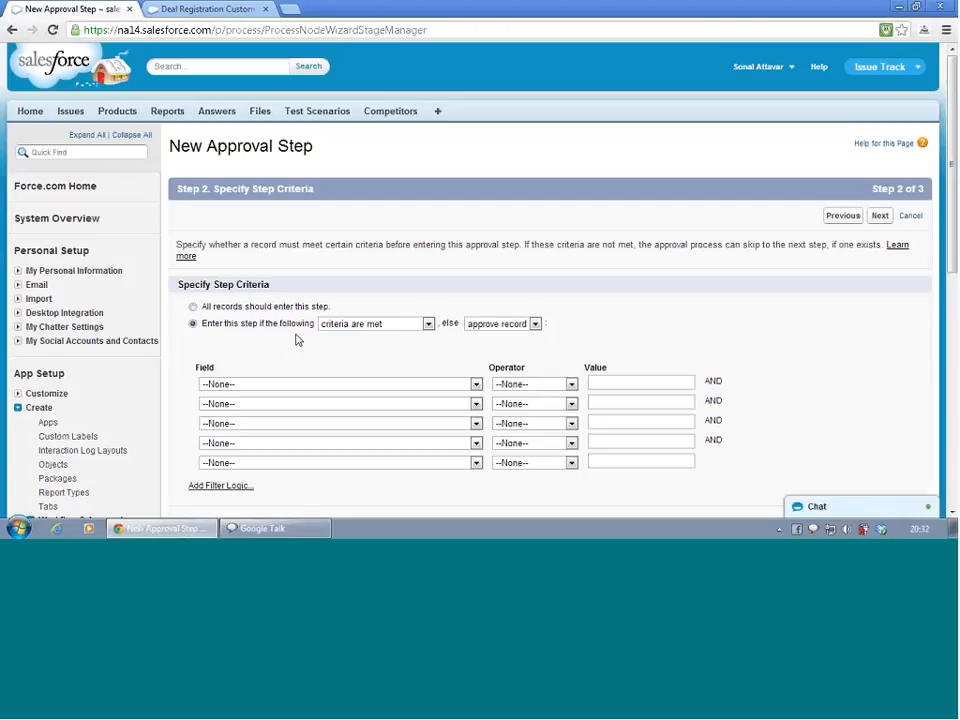
{"action": "left_click", "coordinate": [193, 306]}
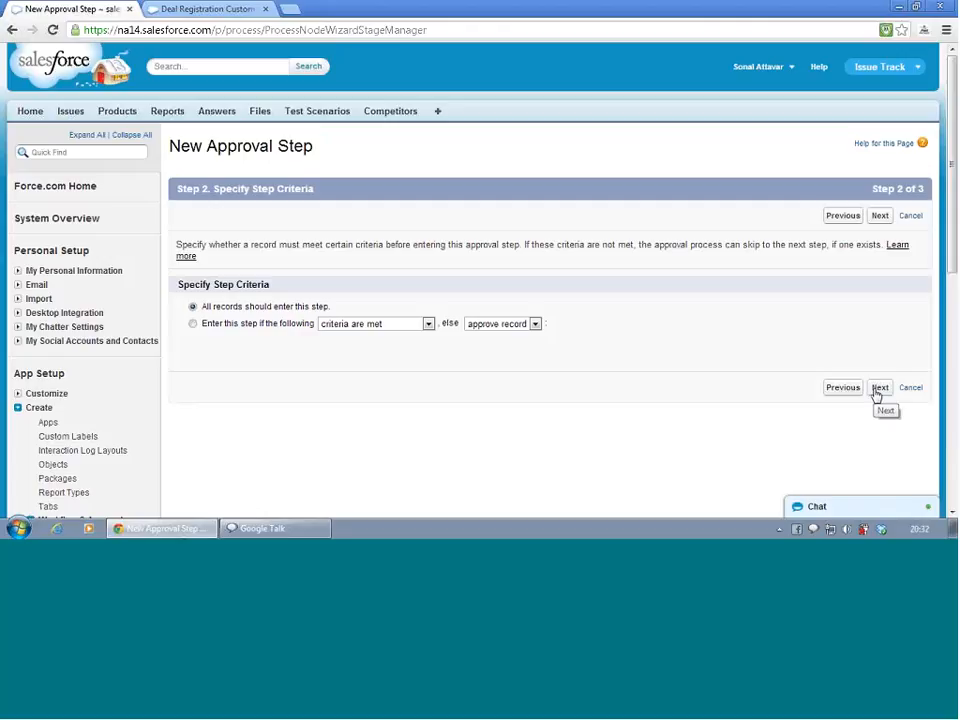
{"action": "left_click", "coordinate": [878, 390]}
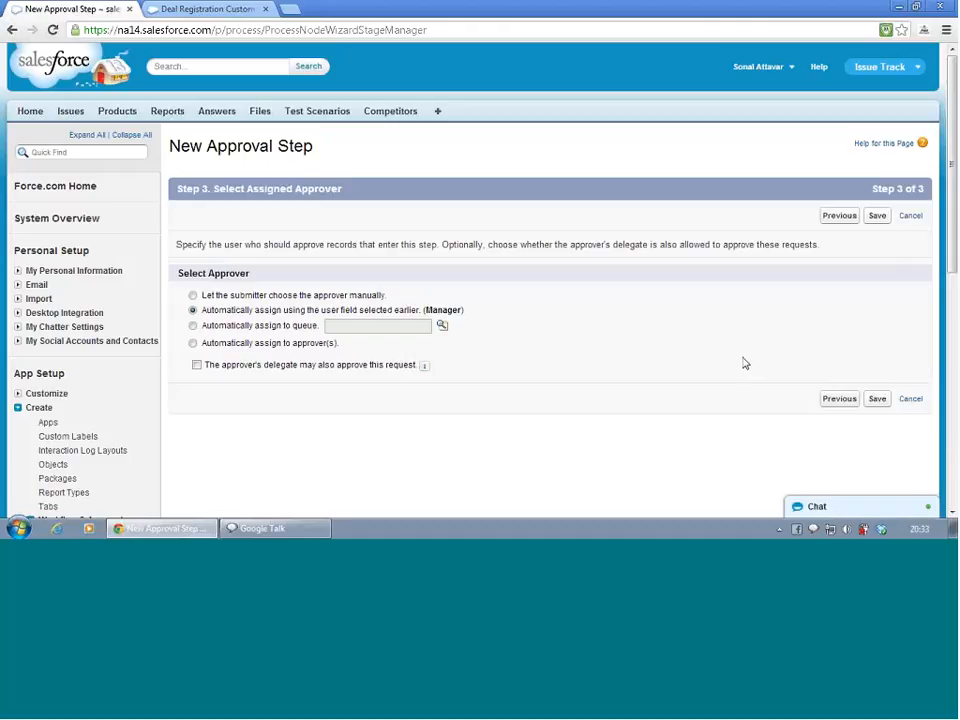
Assign the step automatically to the North America Desk queue and save the approval step
{"action": "left_click", "coordinate": [193, 325]}
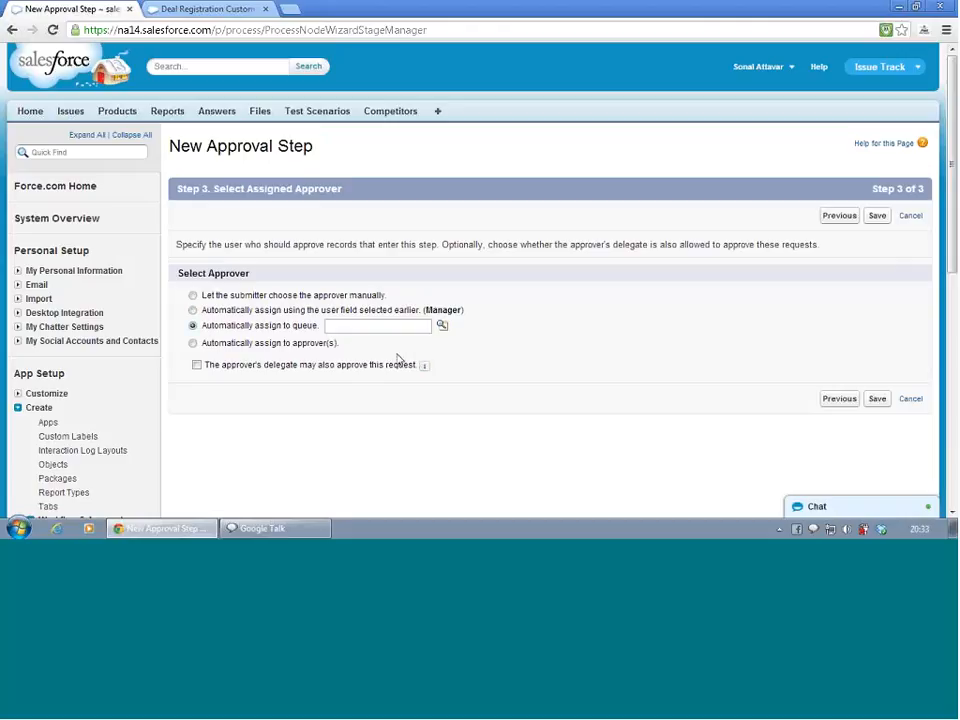
{"action": "left_click", "coordinate": [441, 326]}
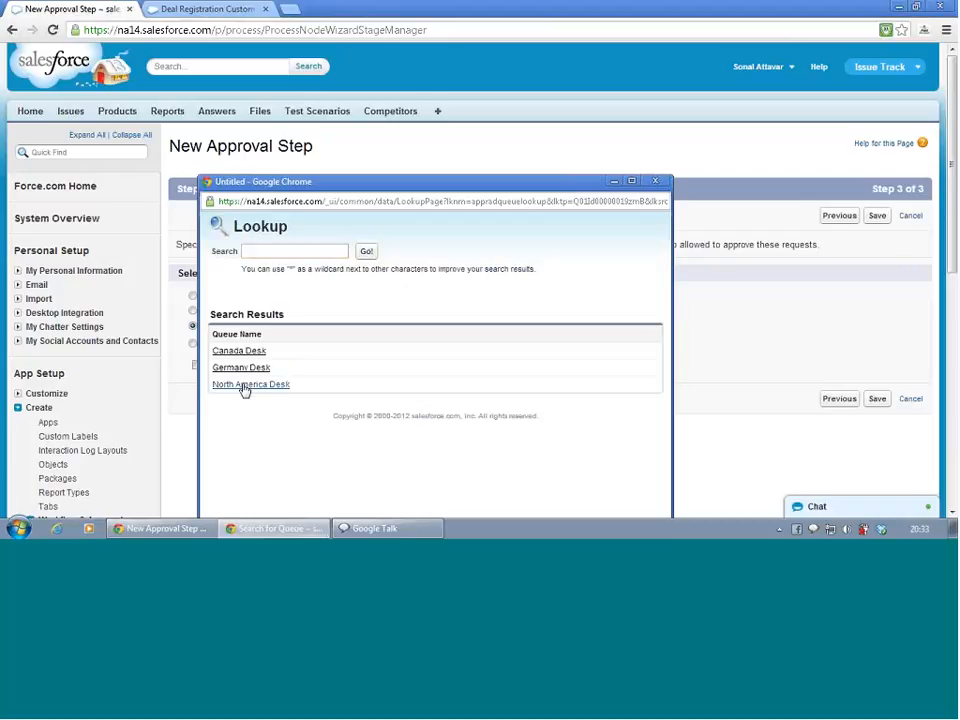
{"action": "left_click", "coordinate": [245, 385]}
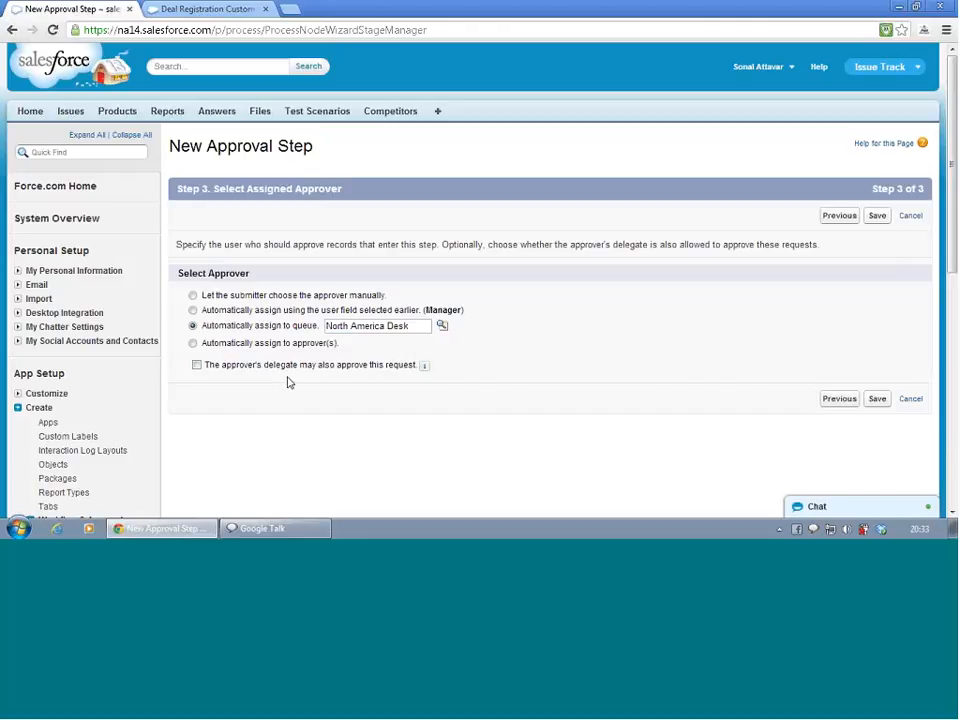
{"action": "left_click", "coordinate": [877, 399]}
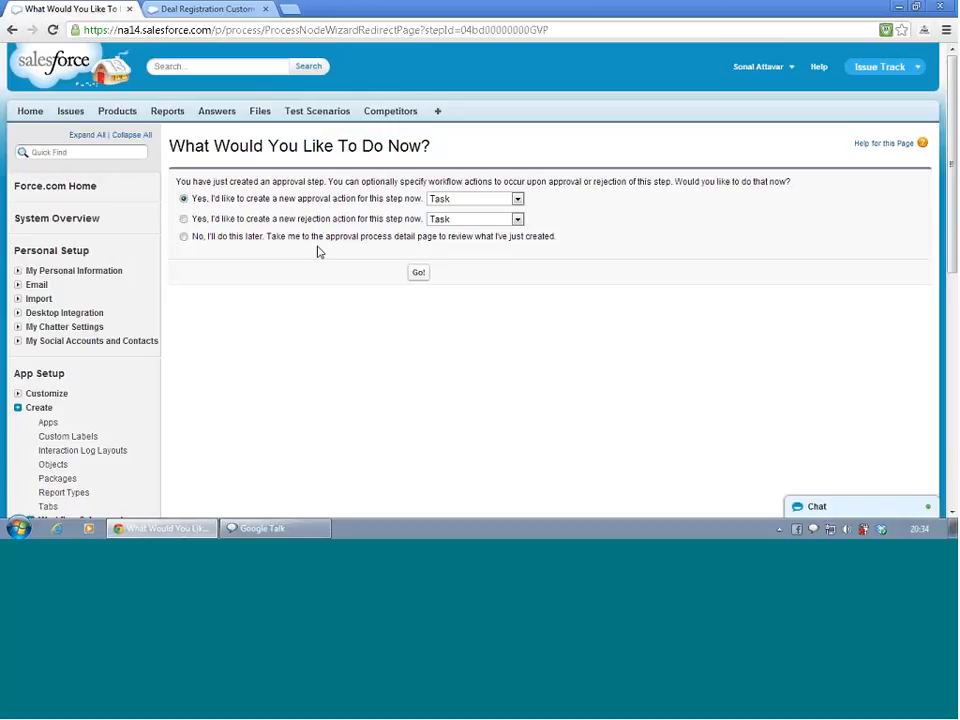
Skip creating approval or rejection actions for now and review the DR US process detail page
{"action": "left_click", "coordinate": [445, 199]}
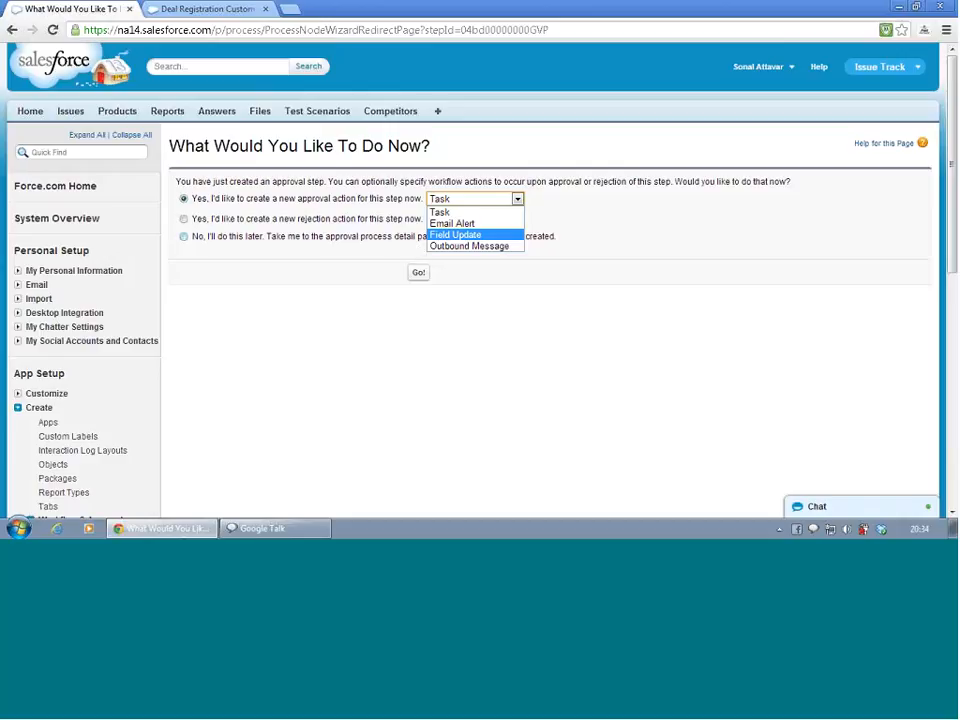
{"action": "left_click", "coordinate": [244, 357]}
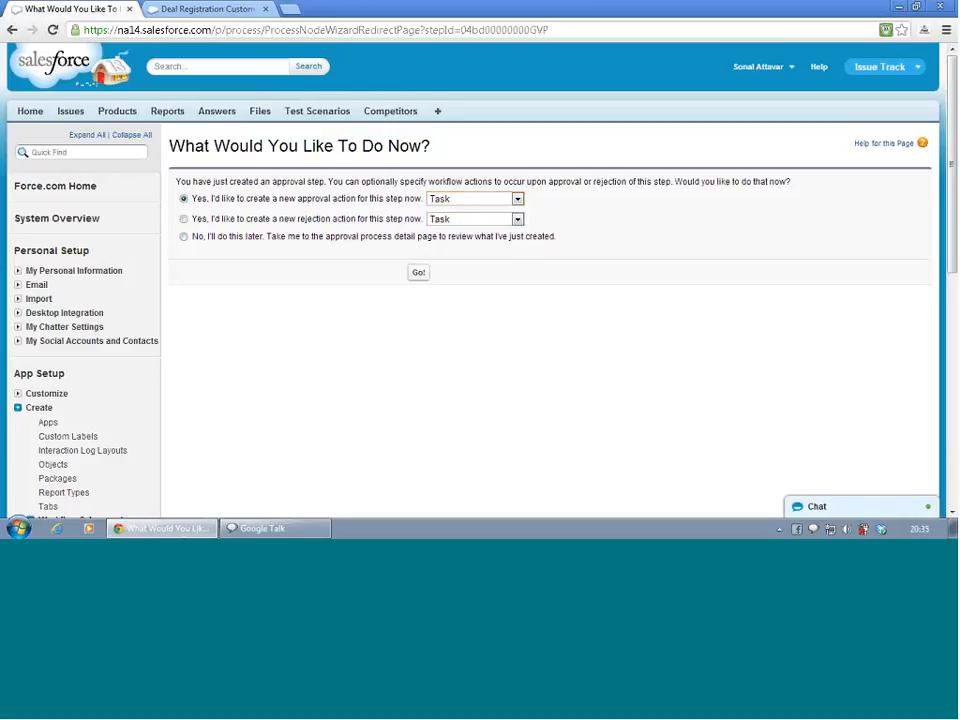
{"action": "left_click", "coordinate": [184, 238]}
{"action": "left_click", "coordinate": [419, 274]}
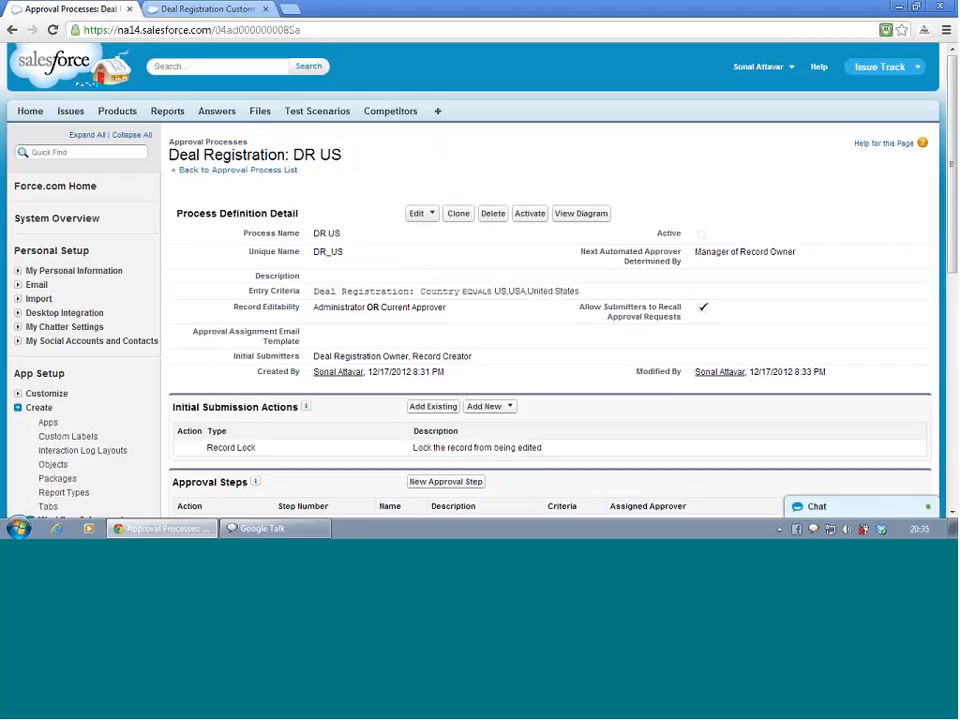
{"action": "scroll", "coordinate": [237, 258], "scroll_direction": "down", "scroll_amount": 3}
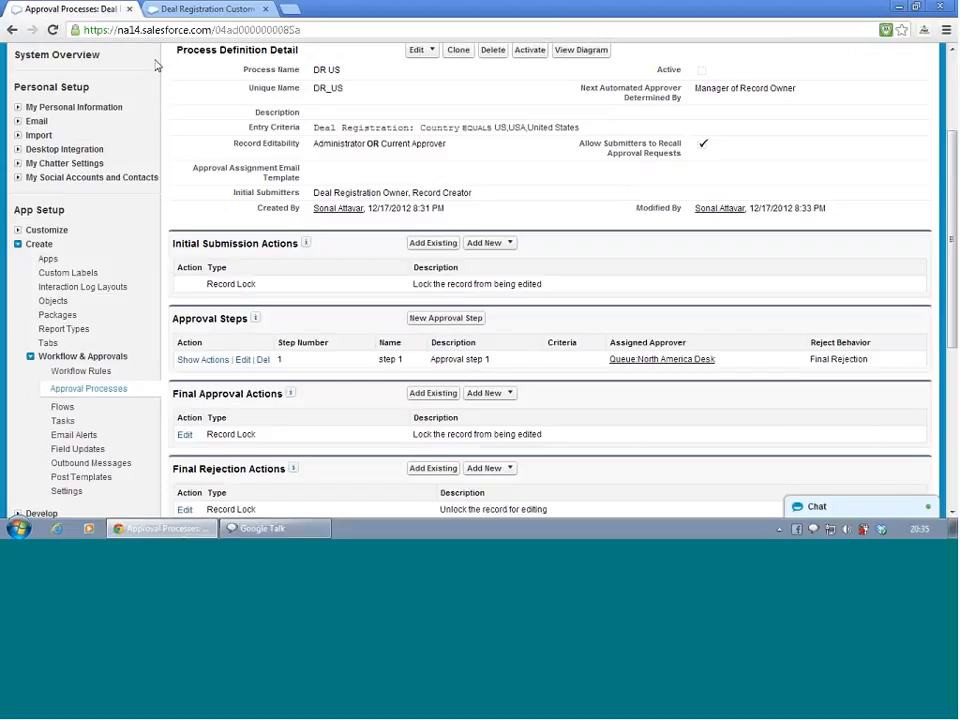
Open the Workflow Field Updates list from the setup menu in the second browser tab
{"action": "left_click", "coordinate": [173, 14]}
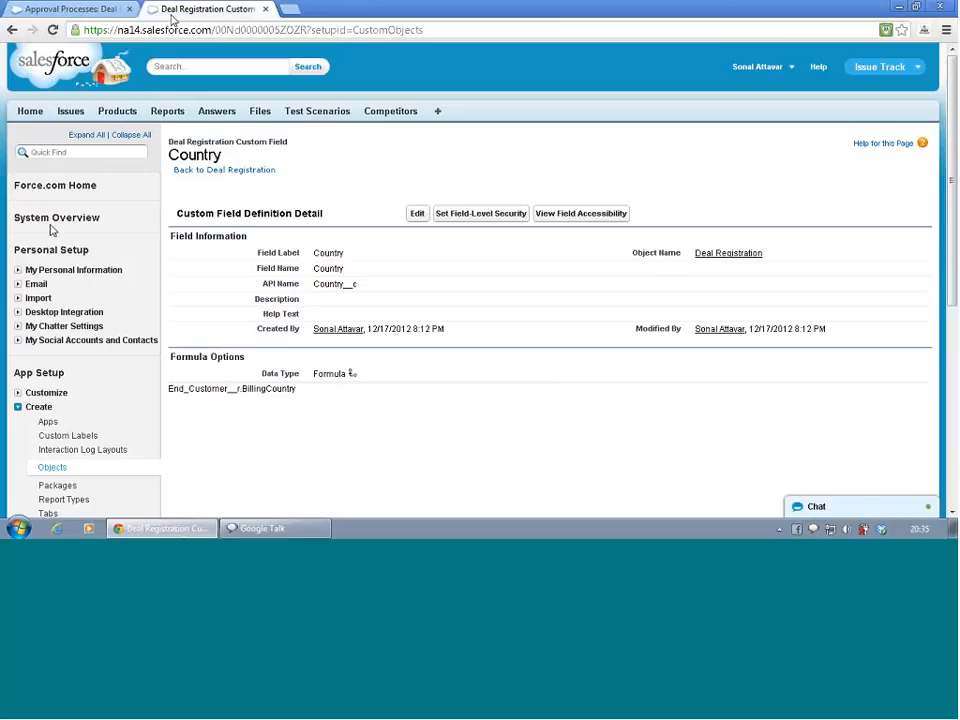
{"action": "scroll", "coordinate": [48, 334], "scroll_direction": "down", "scroll_amount": 3}
{"action": "left_click", "coordinate": [53, 324]}
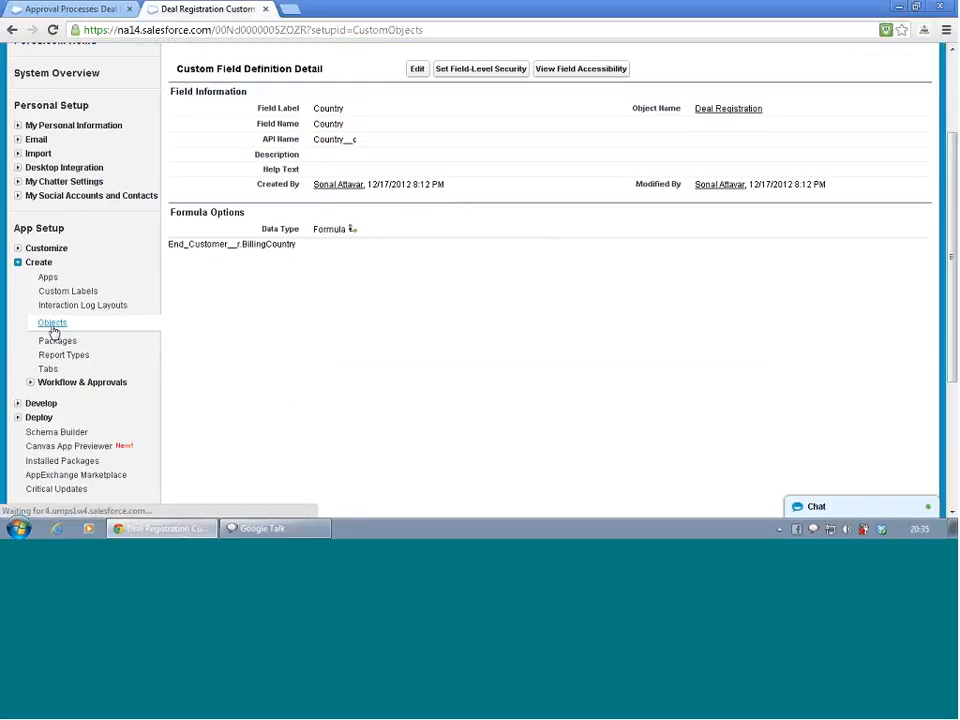
{"action": "scroll", "coordinate": [283, 279], "scroll_direction": "down", "scroll_amount": 1}
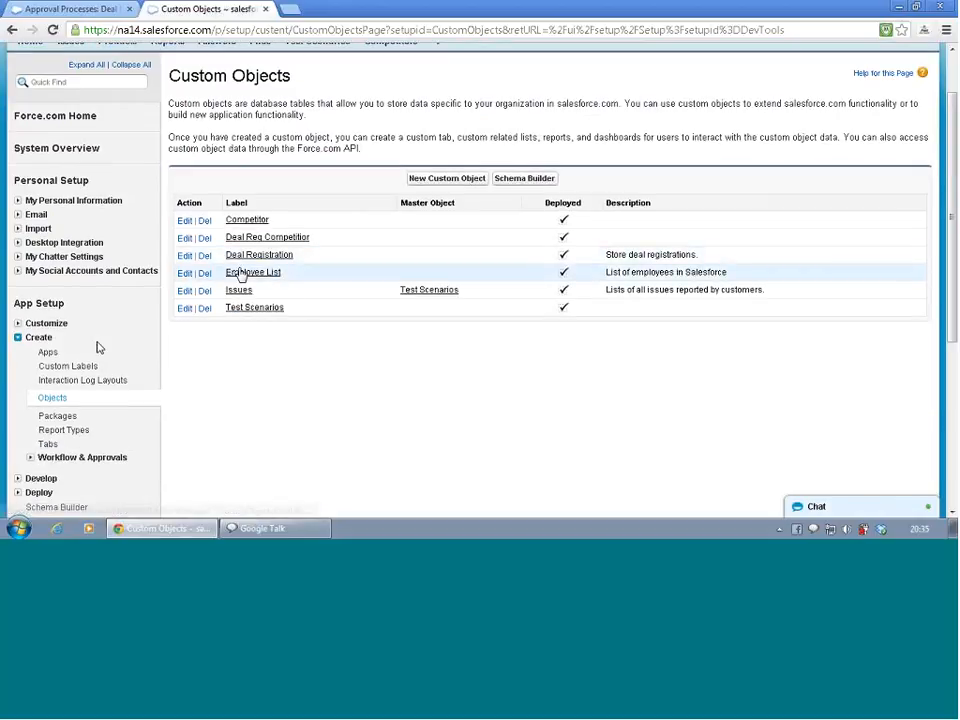
{"action": "scroll", "coordinate": [98, 348], "scroll_direction": "down", "scroll_amount": 1}
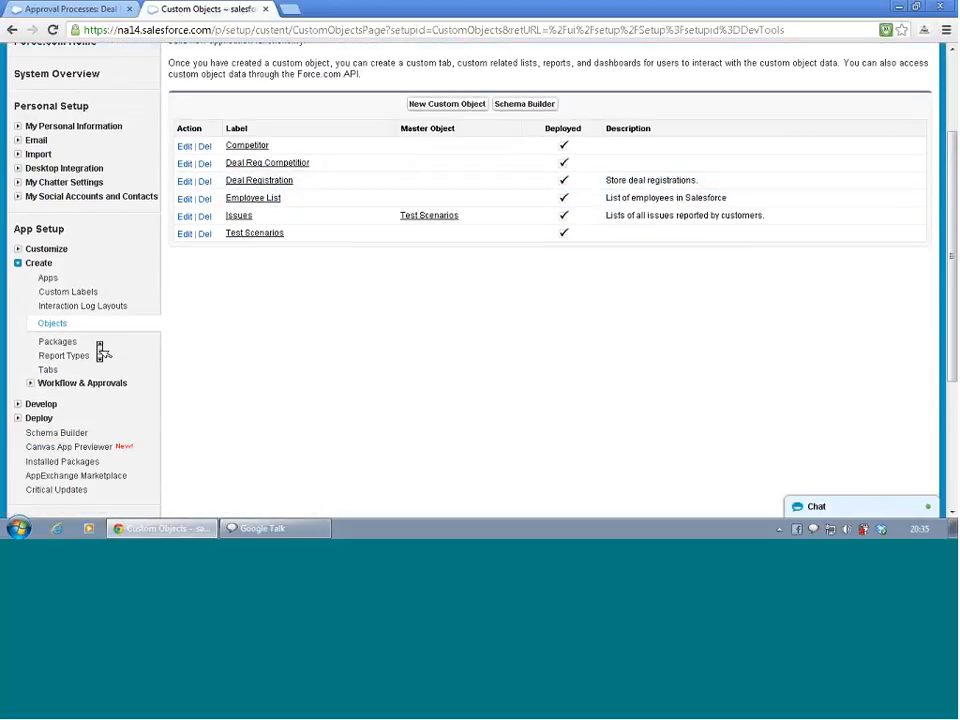
{"action": "left_click", "coordinate": [30, 384]}
{"action": "scroll", "coordinate": [30, 392], "scroll_direction": "down", "scroll_amount": 2}
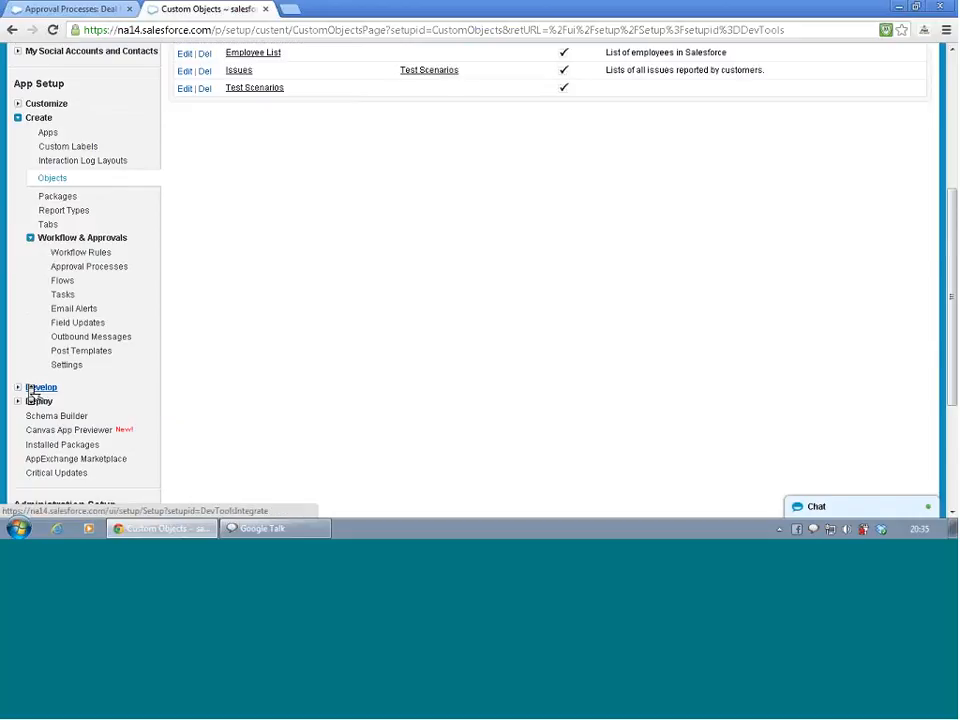
{"action": "left_click", "coordinate": [74, 324]}
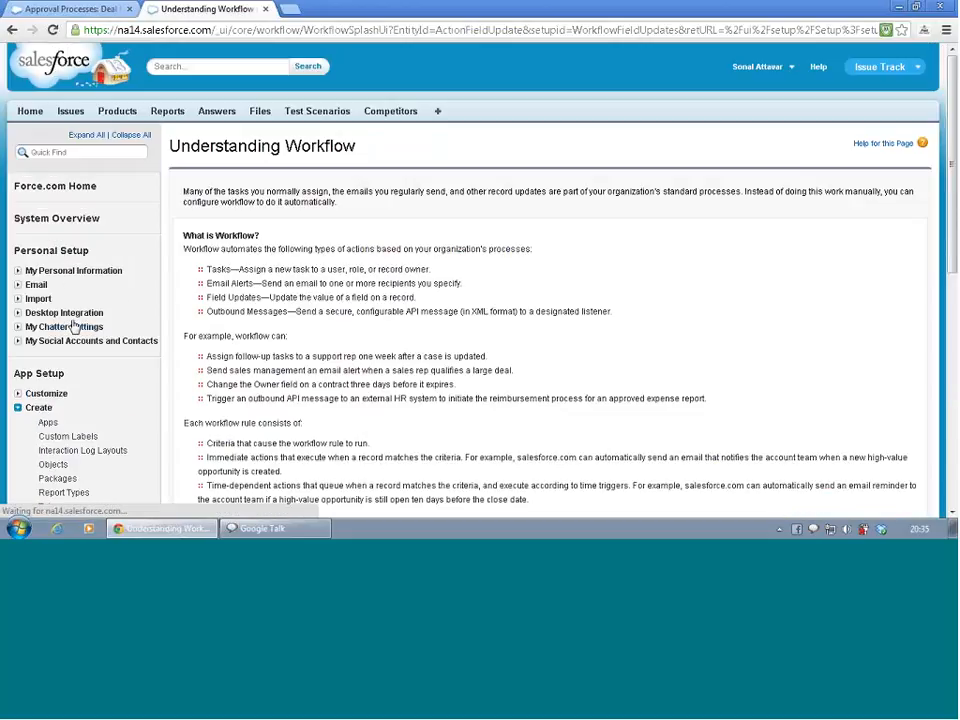
{"action": "scroll", "coordinate": [245, 237], "scroll_direction": "down", "scroll_amount": 3}
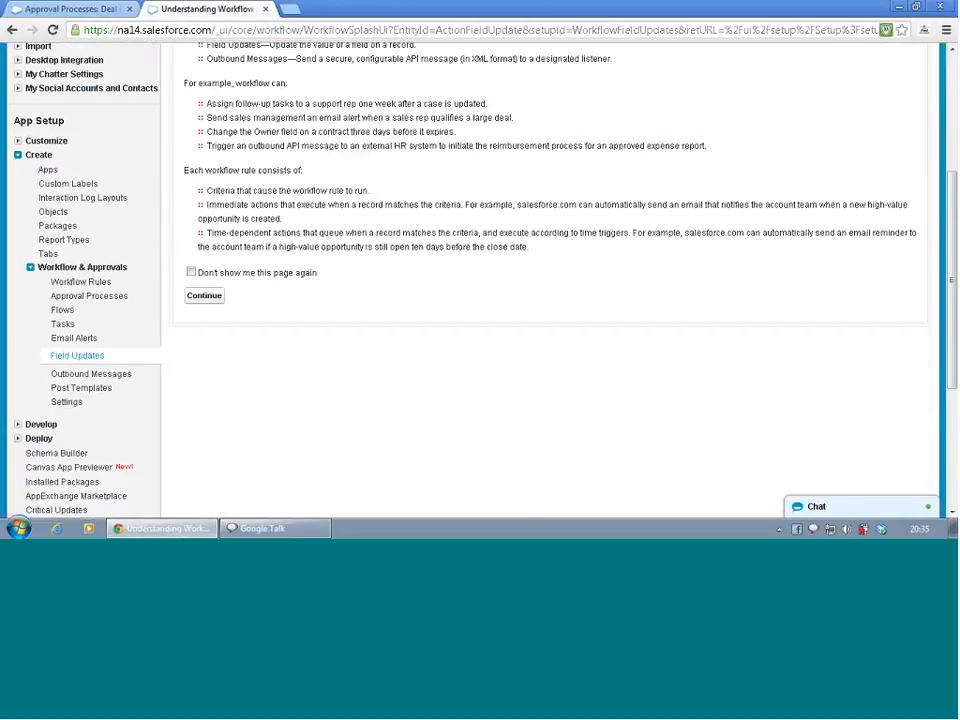
{"action": "left_click", "coordinate": [204, 298]}
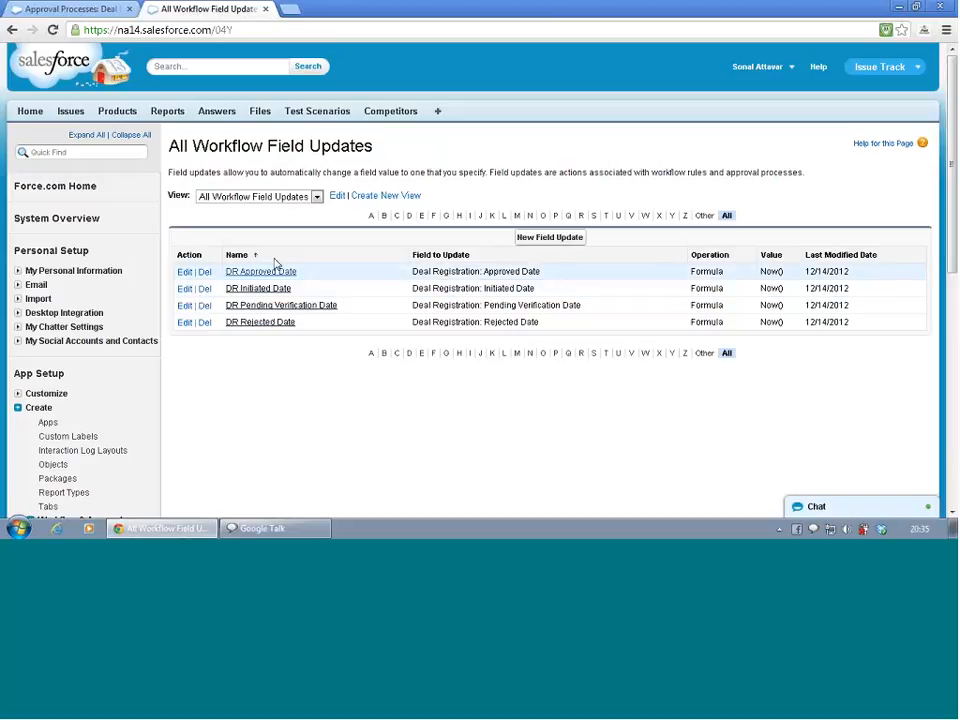
Create a new field update named DR Pending Verification with unique name DR_Pending_Verification
{"action": "left_click", "coordinate": [548, 238]}
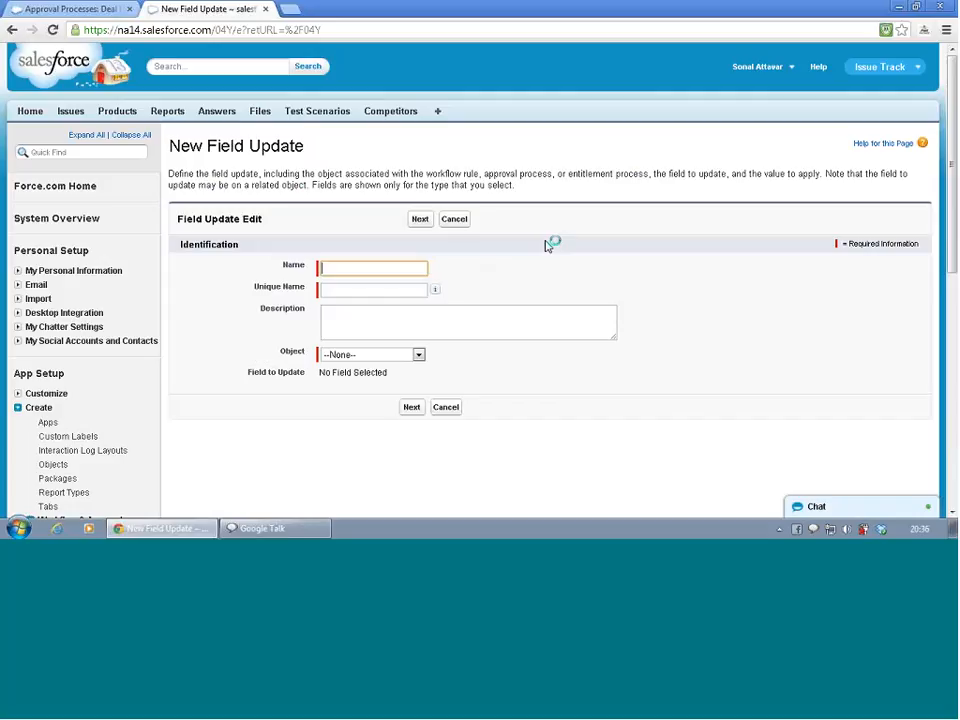
{"action": "type", "text": "DR"}
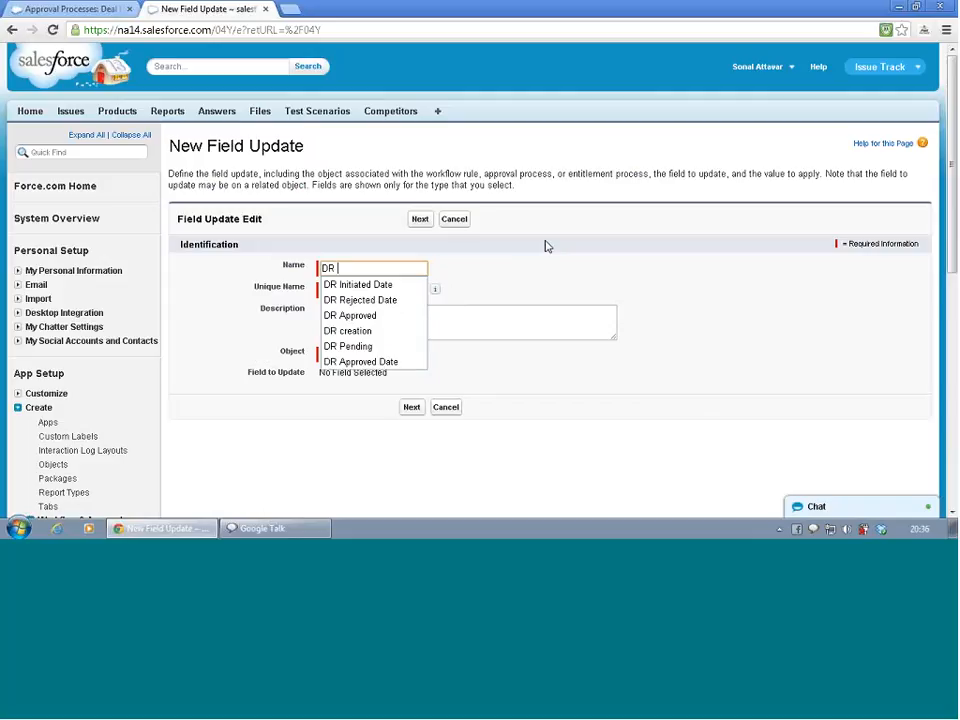
{"action": "type", "text": "Pen"}
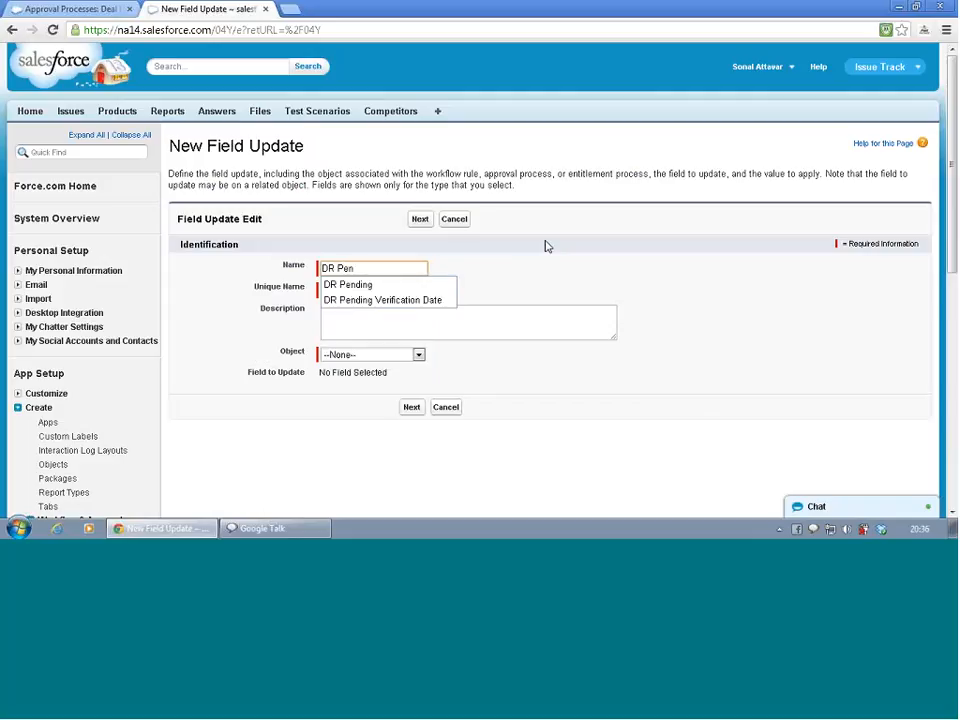
{"action": "key", "text": "Down"}
{"action": "key", "text": "Down"}
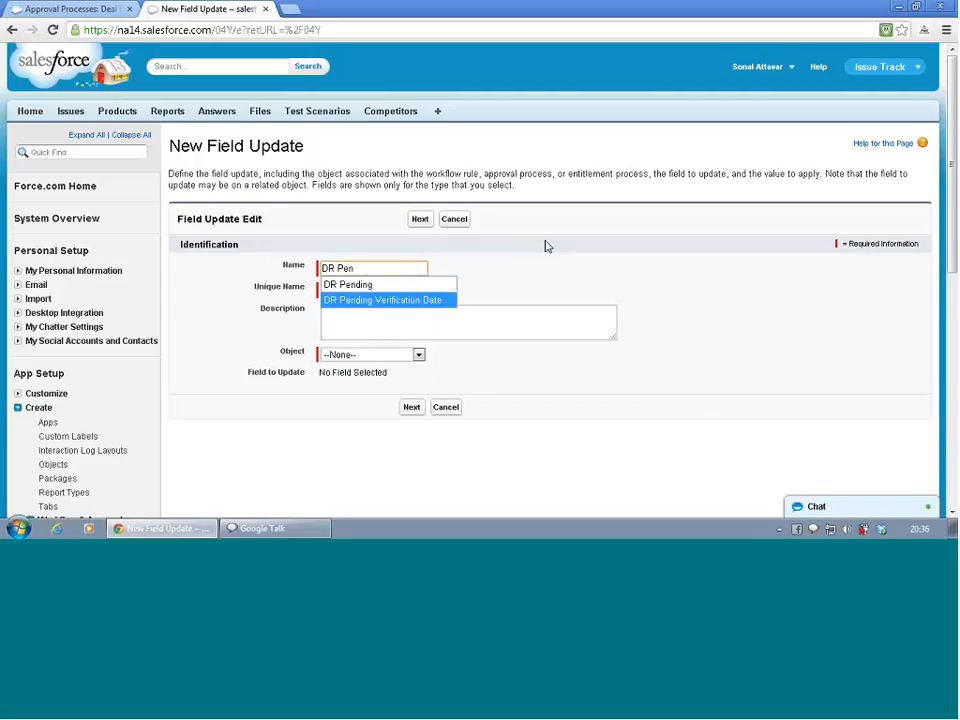
{"action": "left_click", "coordinate": [398, 301]}
{"action": "key", "text": "BackSpace"}
{"action": "key", "text": "BackSpace"}
{"action": "key", "text": "BackSpace"}
{"action": "key", "text": "BackSpace"}
{"action": "key", "text": "BackSpace"}
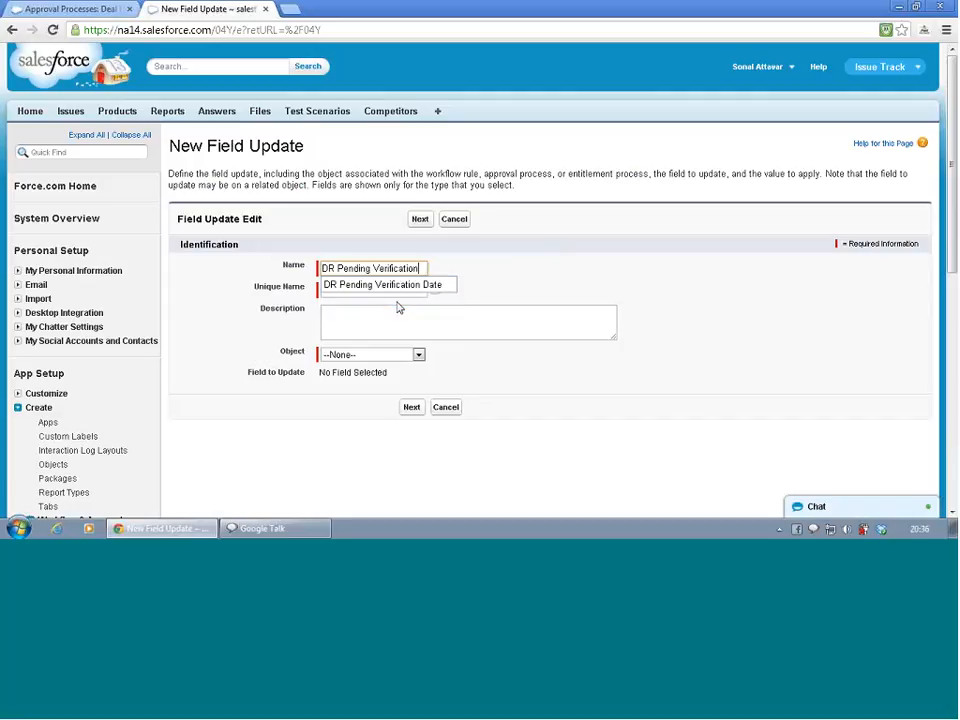
{"action": "key", "text": "Tab"}
{"action": "key", "text": "Tab"}
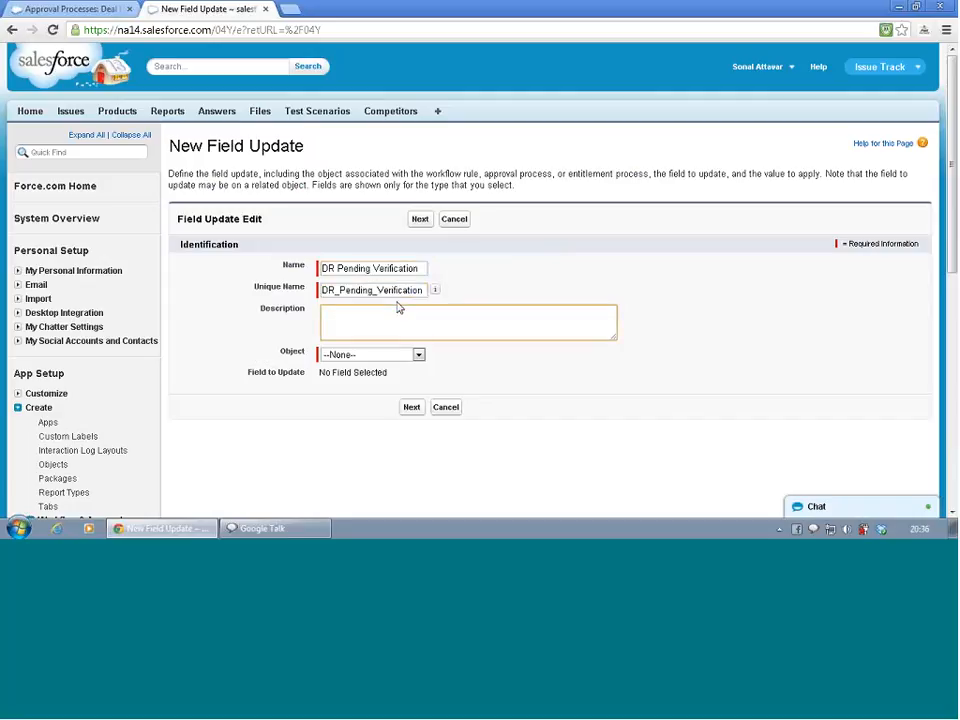
Set the field update's object to Deal Registration and the field to update to Deal Registration Status
{"action": "left_click", "coordinate": [370, 356]}
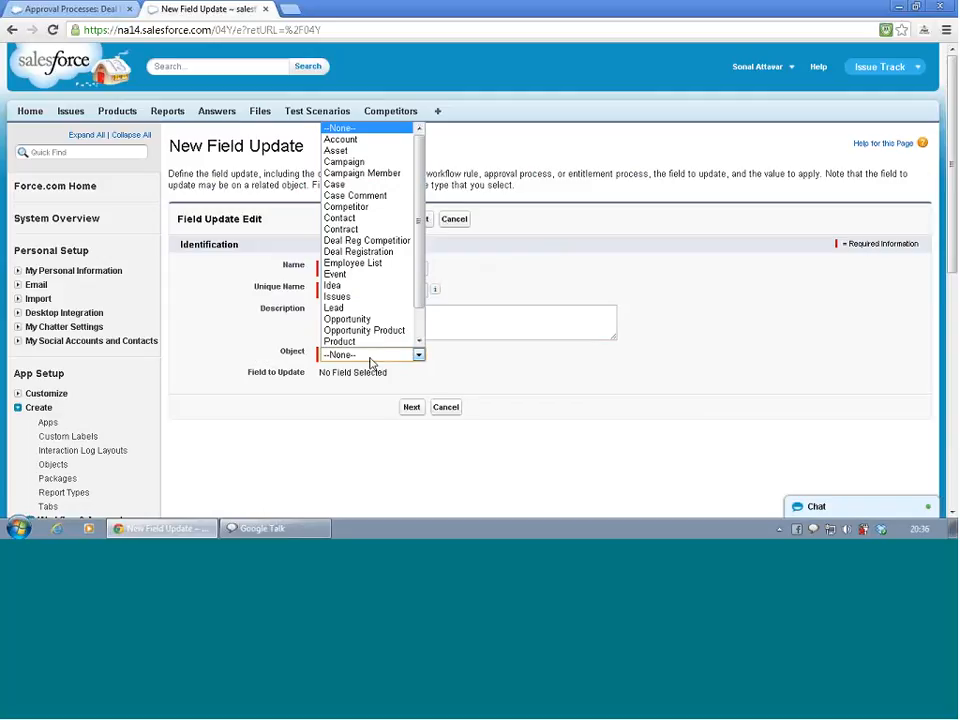
{"action": "left_click", "coordinate": [375, 252]}
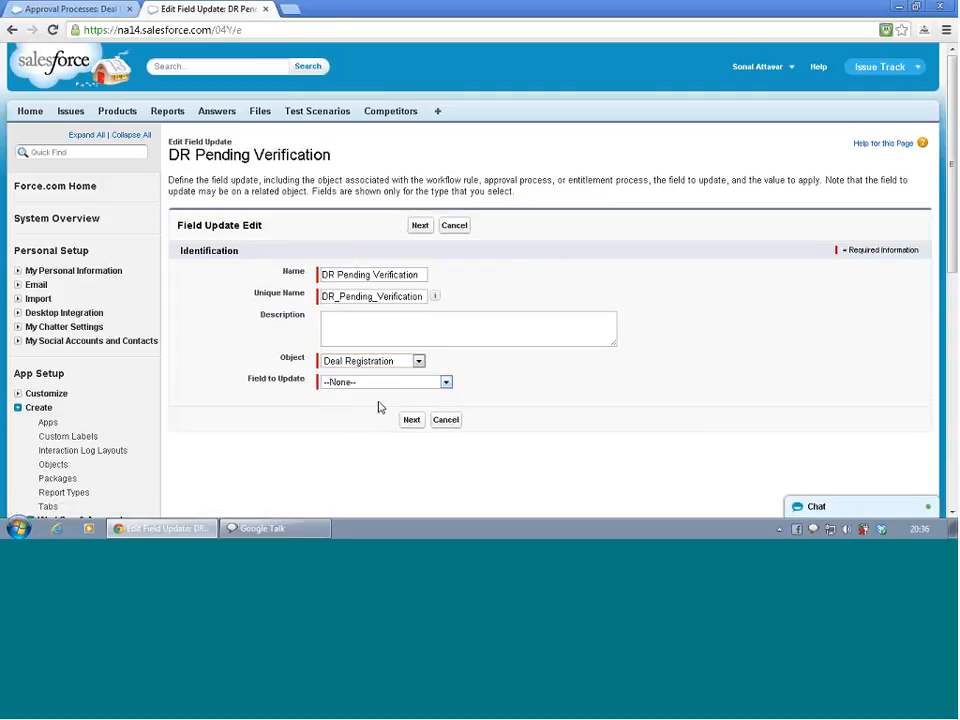
{"action": "left_click", "coordinate": [383, 391]}
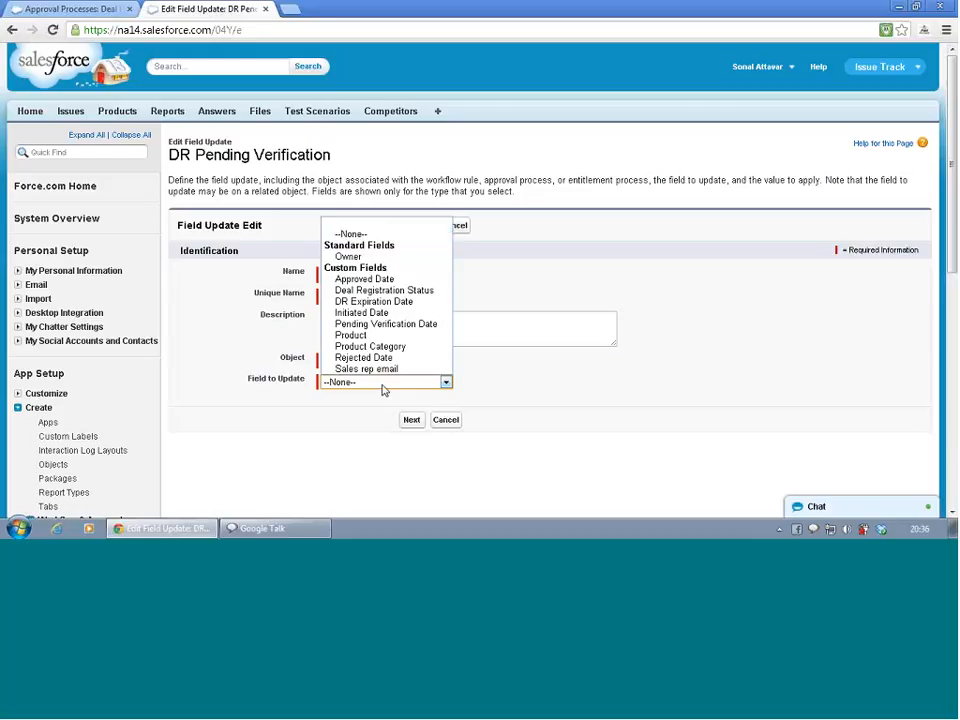
{"action": "left_click", "coordinate": [407, 293]}
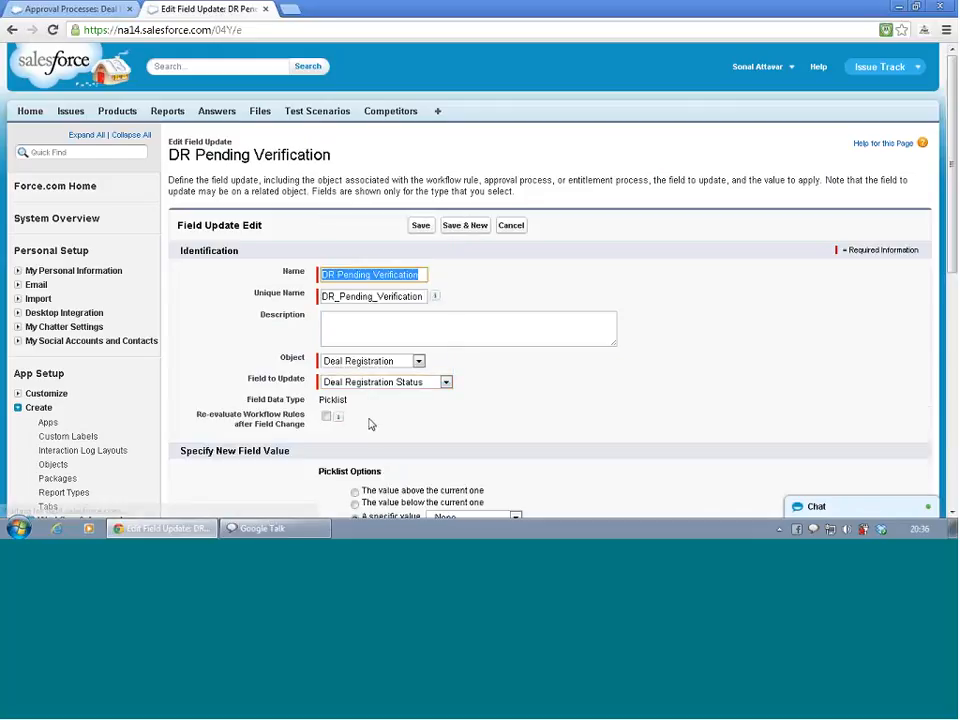
Set the new field value to the specific picklist value Pending verification and save the field update
{"action": "scroll", "coordinate": [463, 390], "scroll_direction": "down", "scroll_amount": 3}
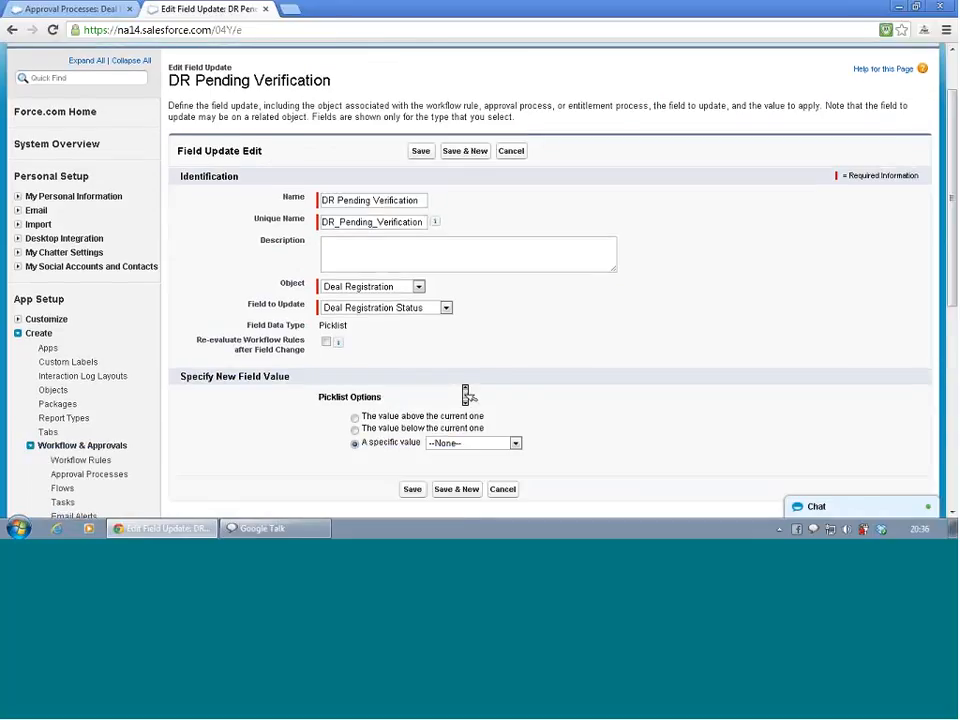
{"action": "mouse_move", "coordinate": [337, 275]}
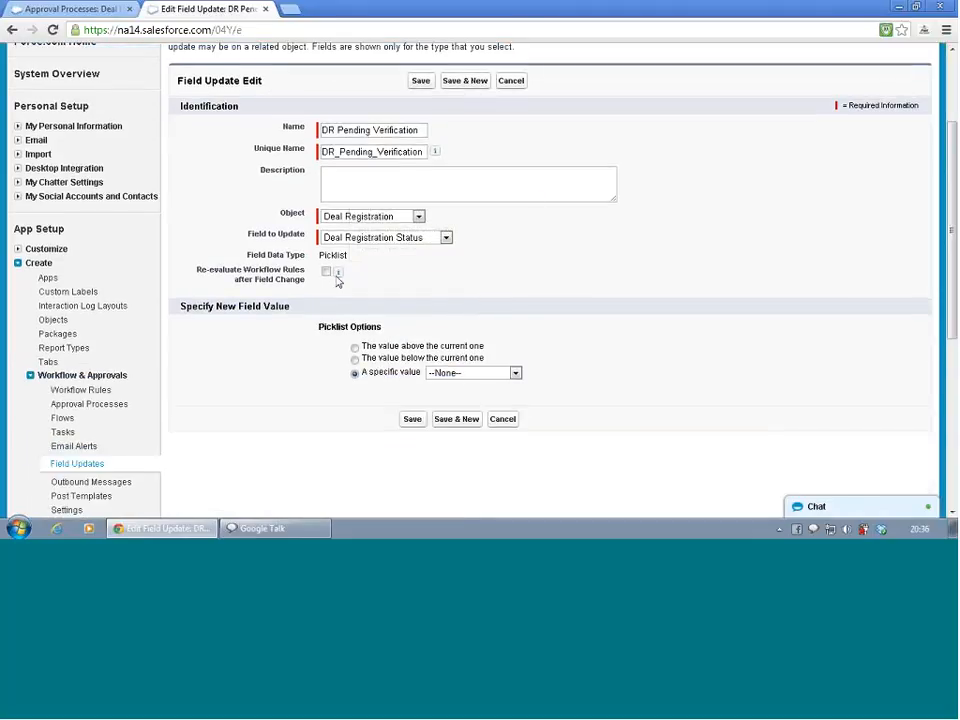
{"action": "left_click", "coordinate": [389, 245]}
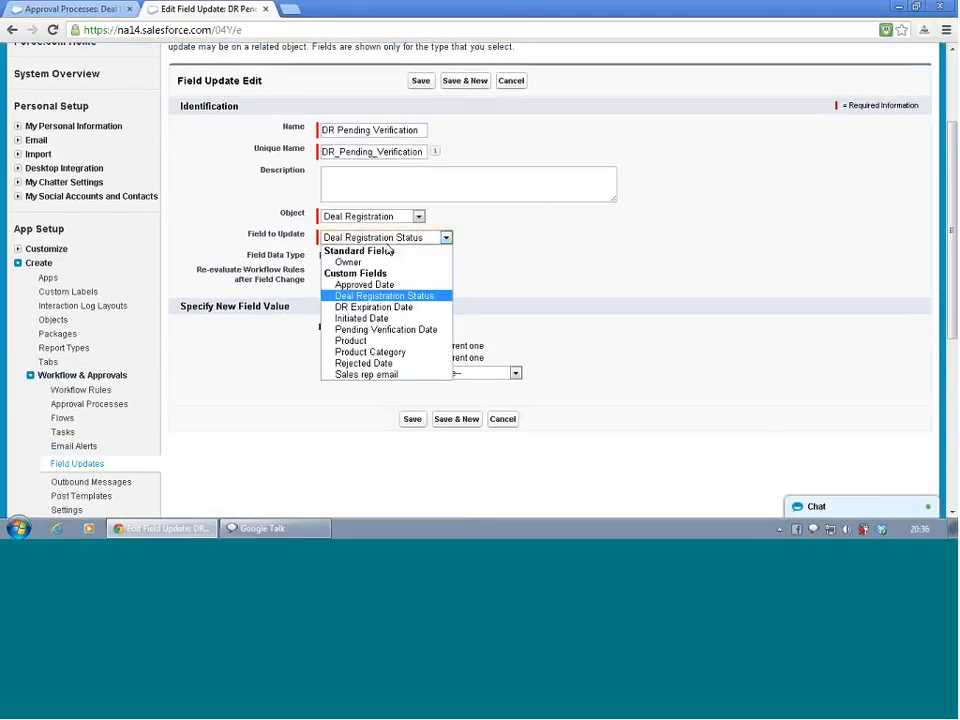
{"action": "left_click", "coordinate": [389, 245]}
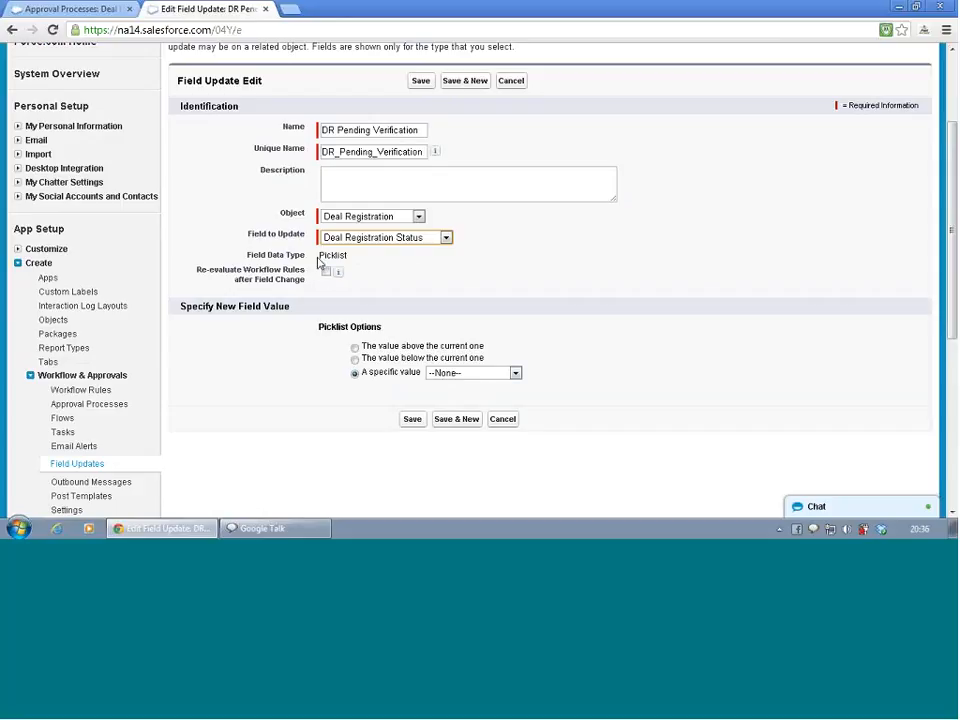
{"action": "left_click", "coordinate": [465, 374]}
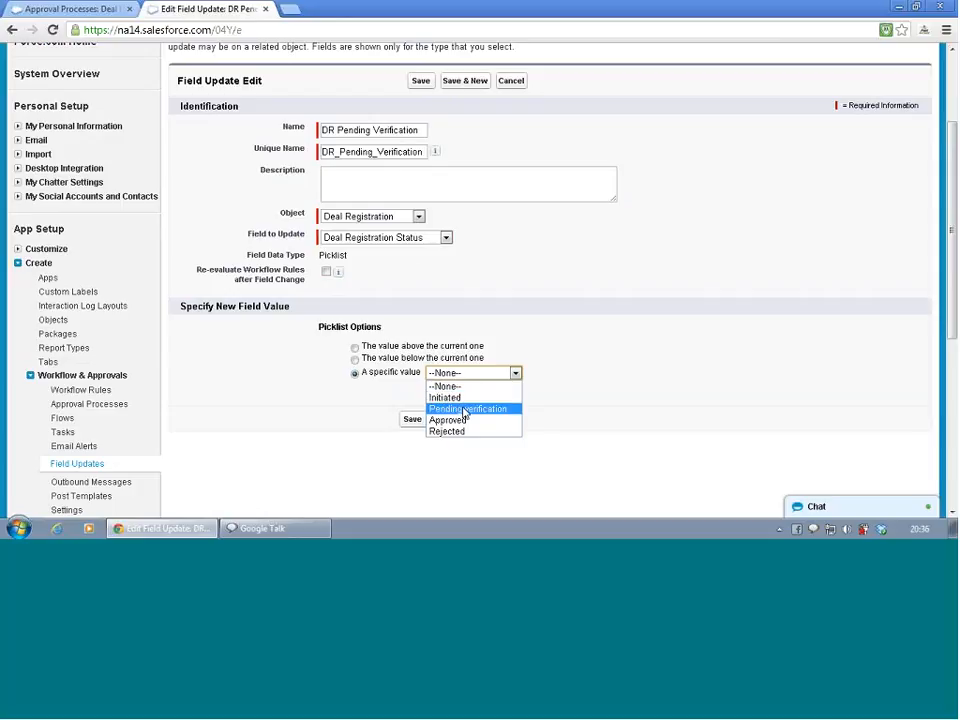
{"action": "left_click", "coordinate": [462, 410]}
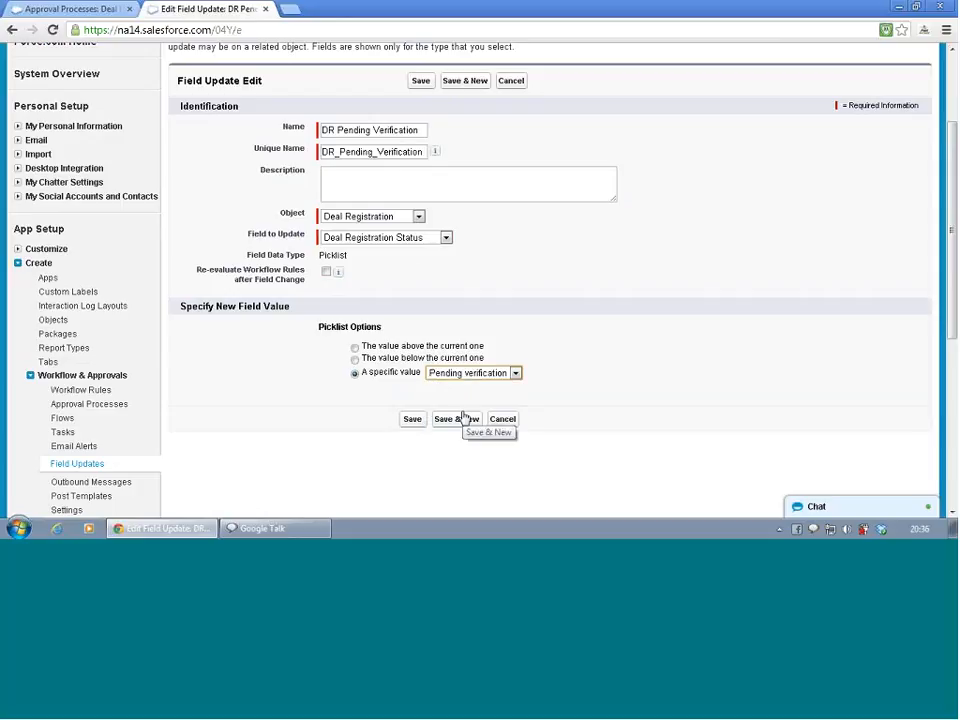
{"action": "left_click", "coordinate": [411, 420]}
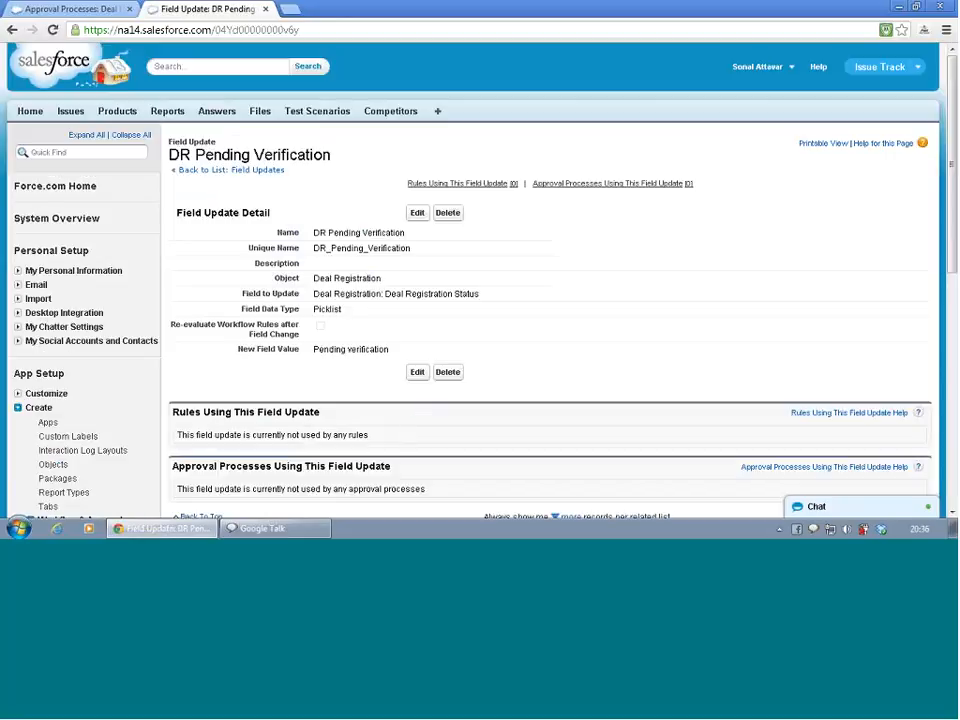
Return to the field updates list and start another field update named DR Approval
{"action": "scroll", "coordinate": [400, 290], "scroll_direction": "down", "scroll_amount": 2}
{"action": "scroll", "coordinate": [402, 293], "scroll_direction": "down", "scroll_amount": 2}
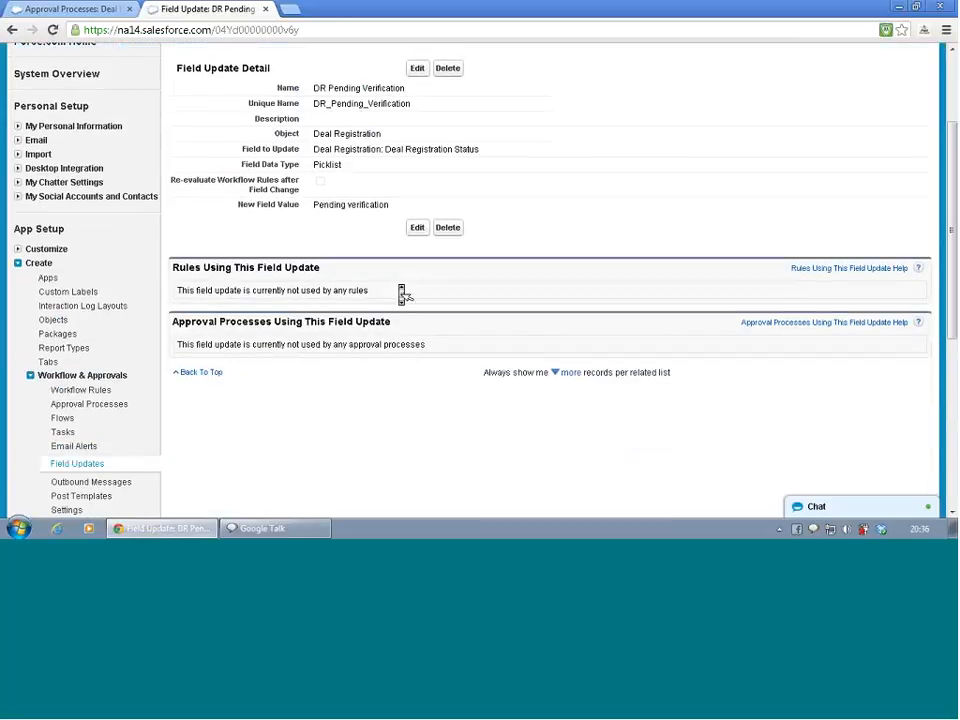
{"action": "scroll", "coordinate": [402, 293], "scroll_direction": "up", "scroll_amount": 2}
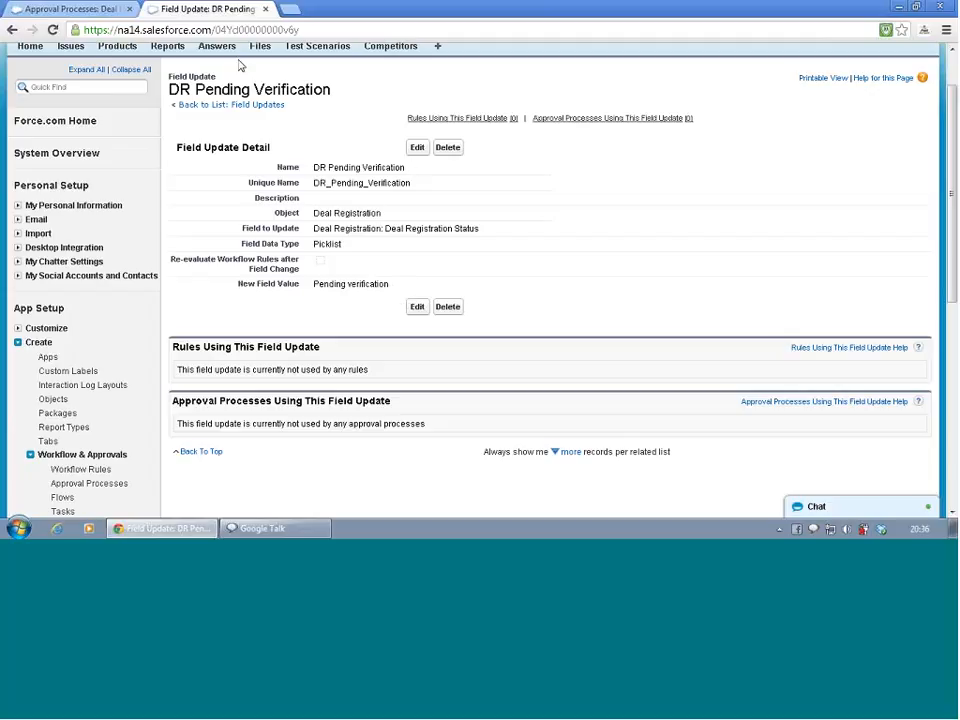
{"action": "left_click", "coordinate": [237, 107]}
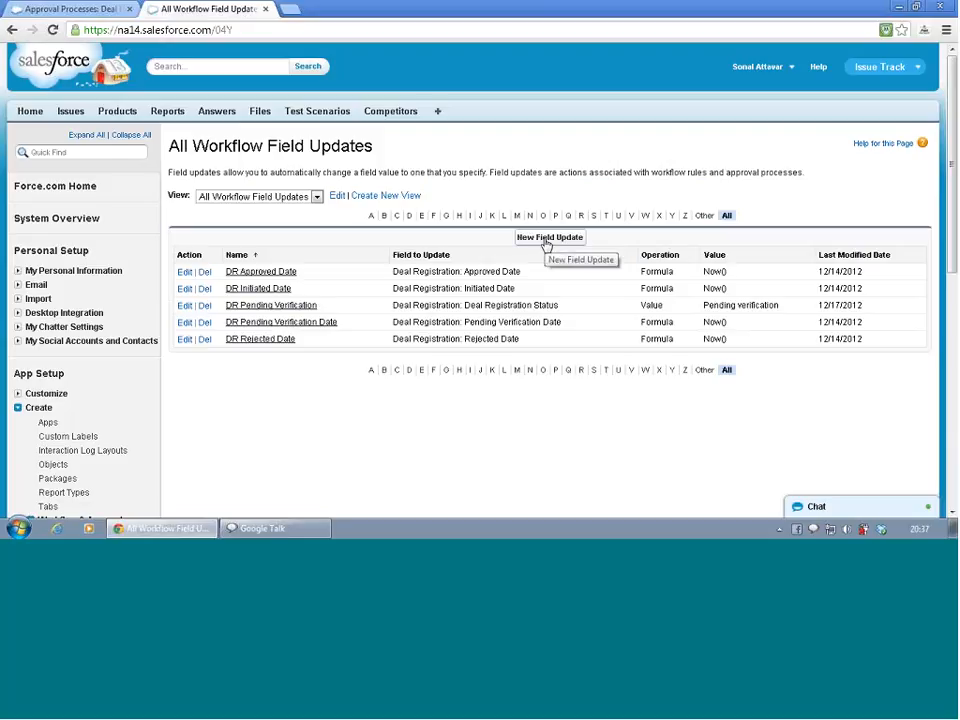
{"action": "left_click", "coordinate": [545, 241]}
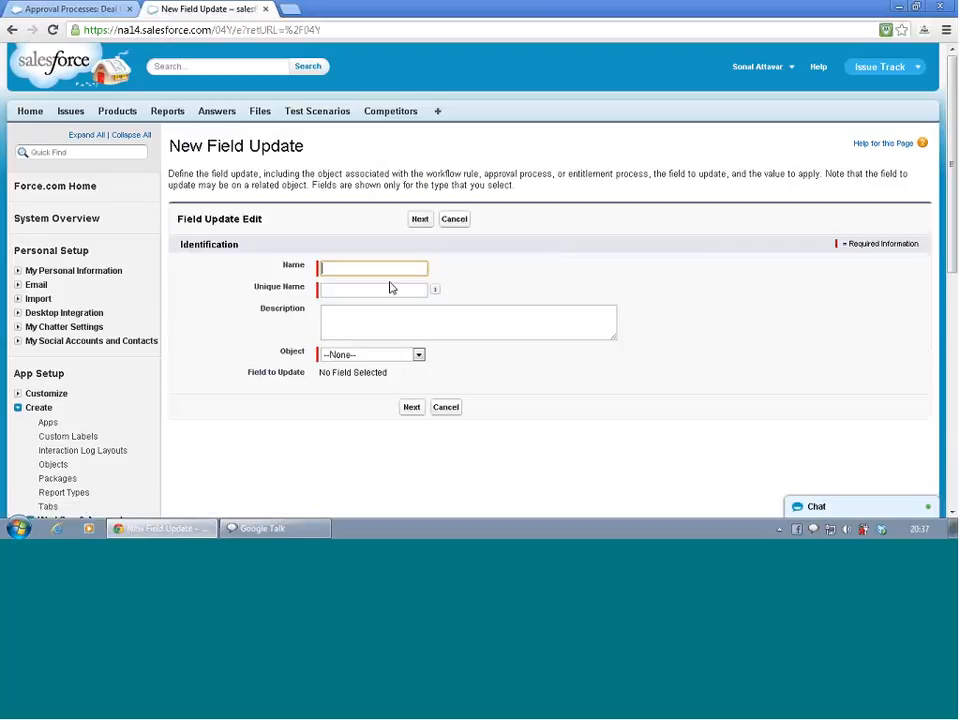
{"action": "type", "text": "DR Ap"}
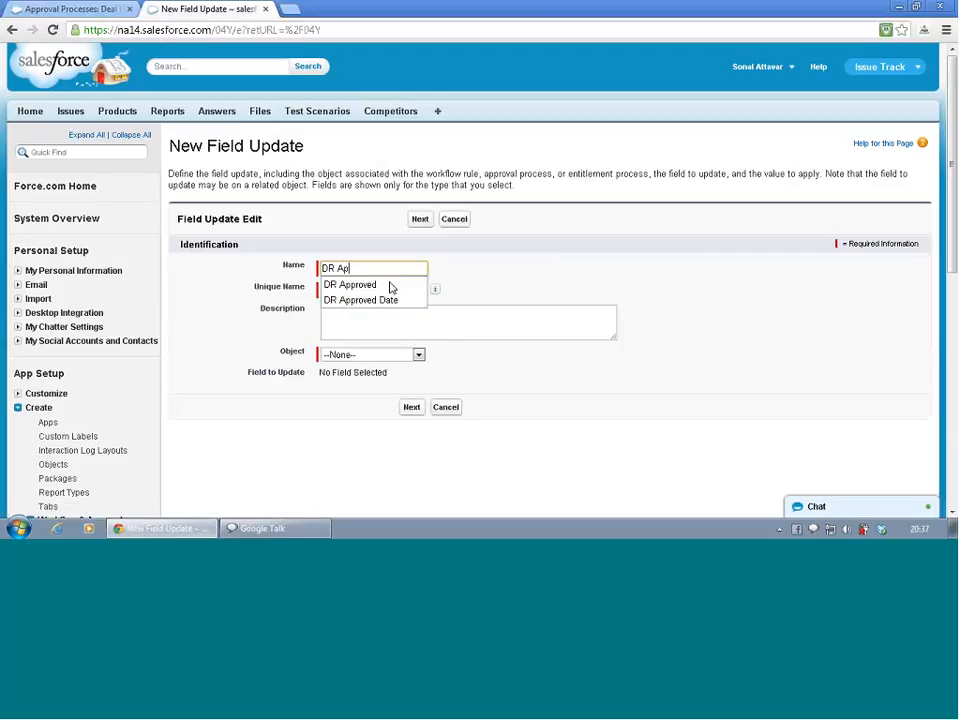
{"action": "type", "text": "proval"}
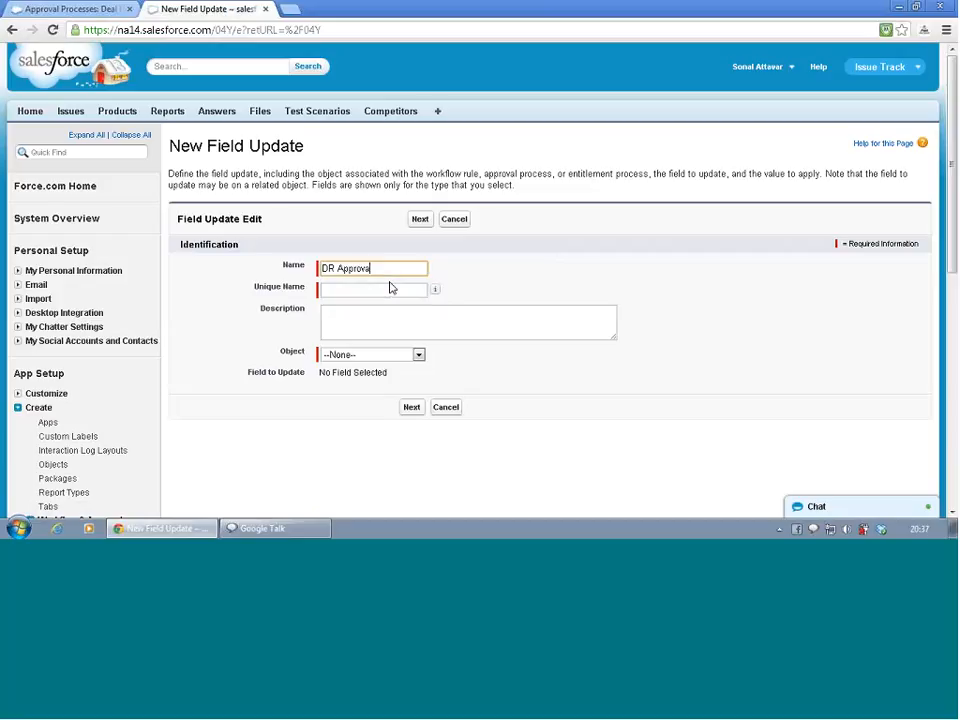
Choose Deal Registration as the object and Deal Registration Status as the field to update
{"action": "left_click", "coordinate": [377, 357]}
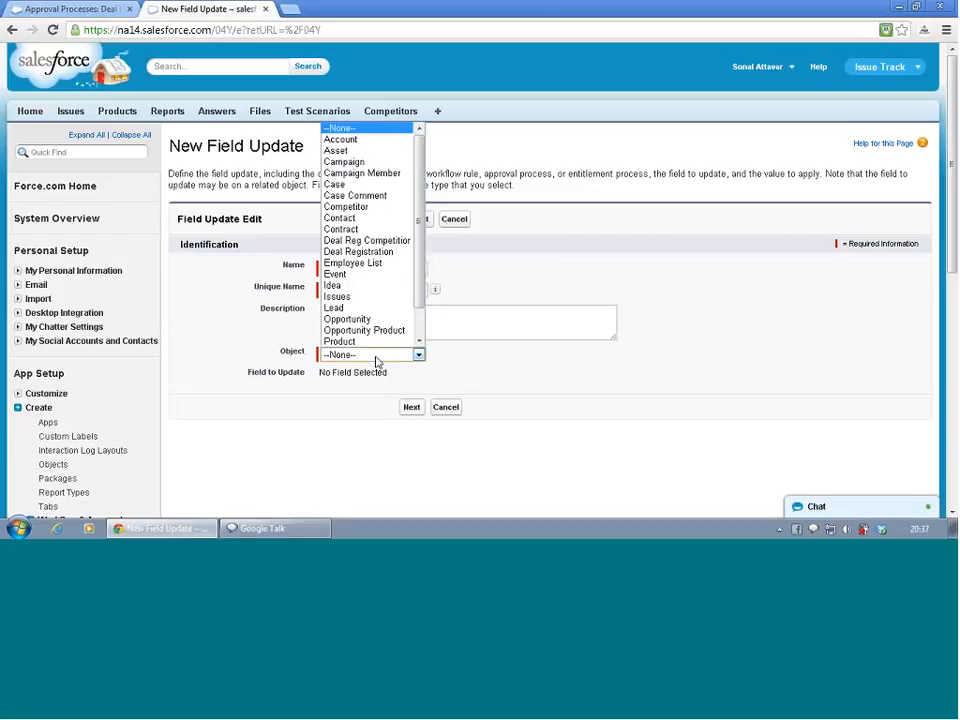
{"action": "left_click", "coordinate": [373, 251]}
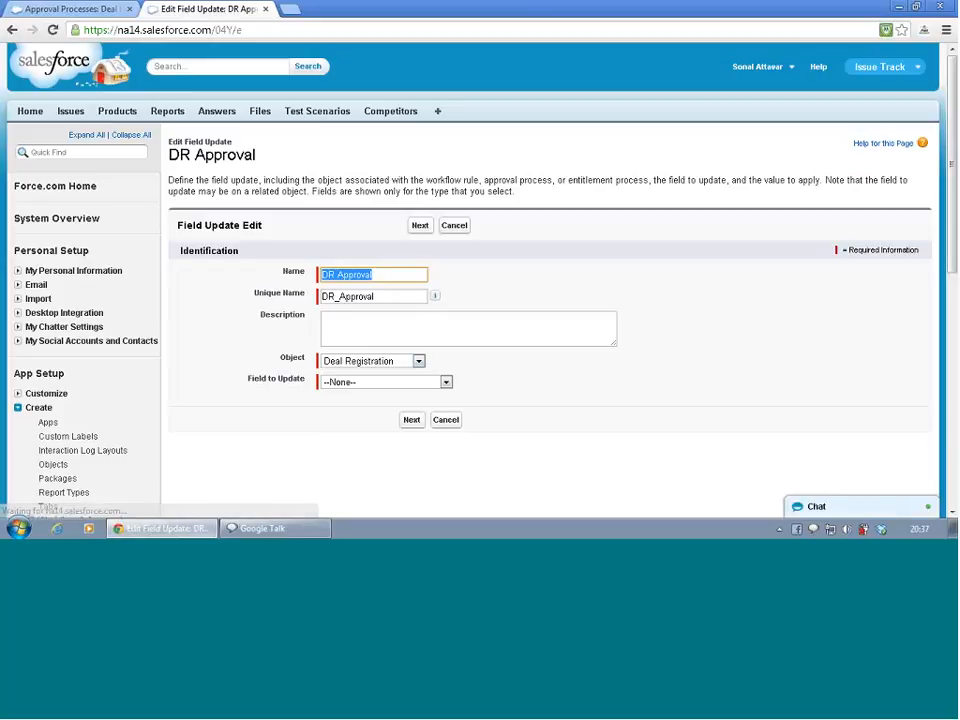
{"action": "left_click", "coordinate": [352, 383]}
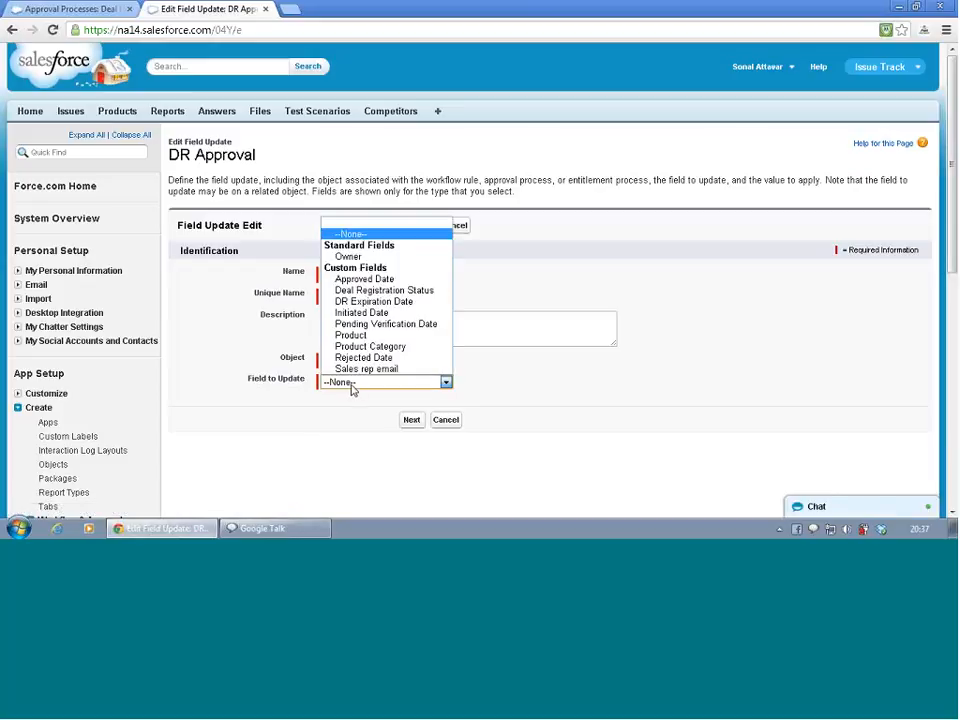
{"action": "left_click", "coordinate": [368, 290]}
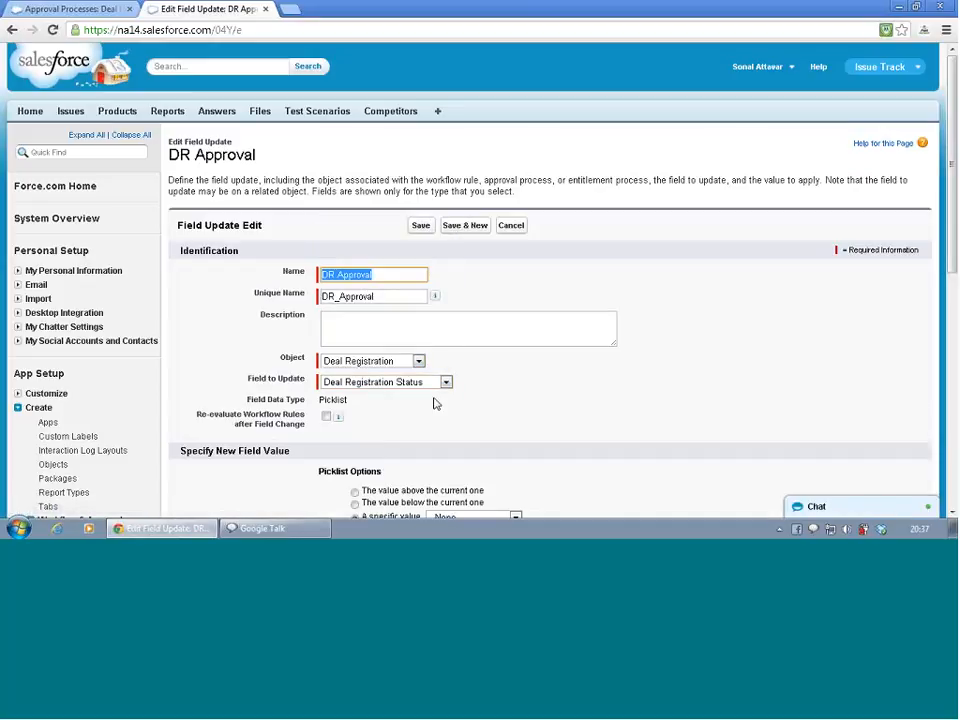
Set the specific new picklist value to Approved and save the DR Approval field update
{"action": "scroll", "coordinate": [435, 403], "scroll_direction": "down", "scroll_amount": 2}
{"action": "left_click", "coordinate": [448, 368]}
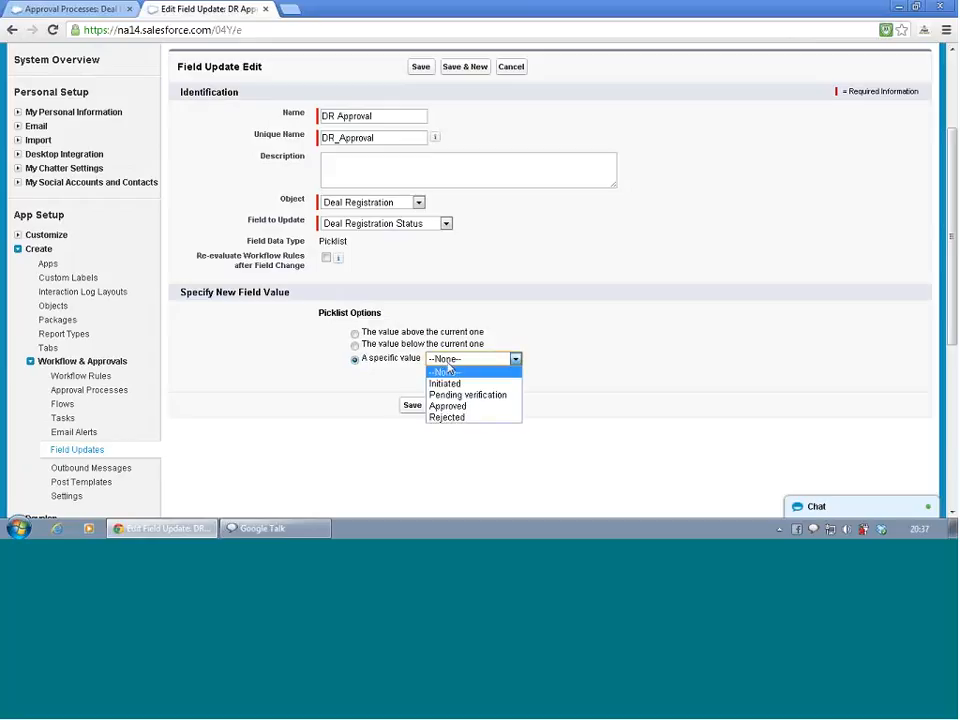
{"action": "left_click", "coordinate": [449, 406]}
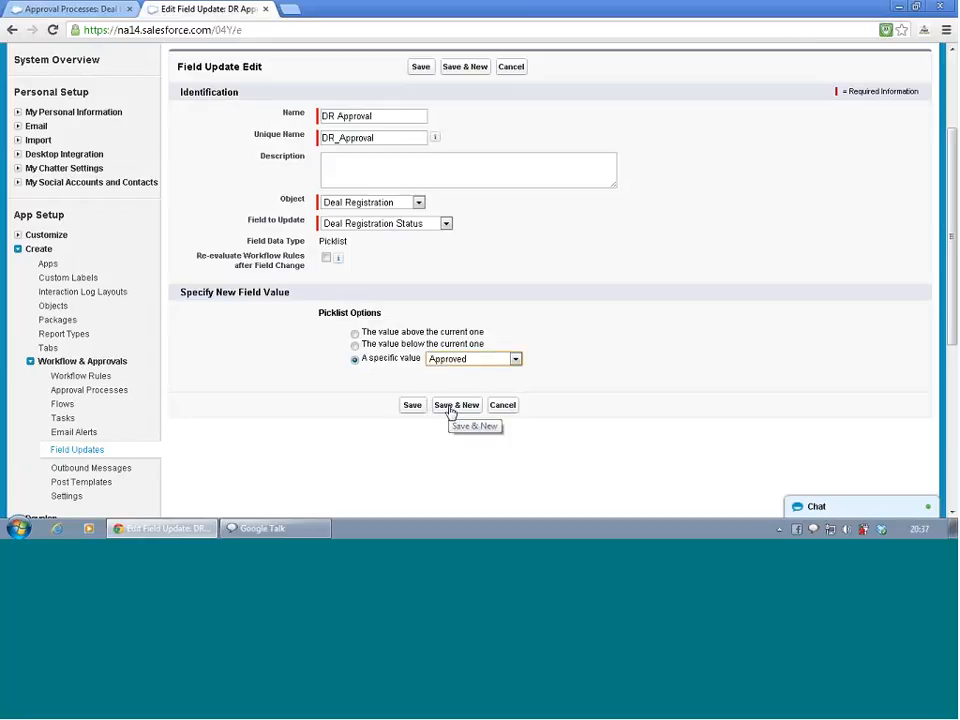
{"action": "left_click", "coordinate": [418, 406]}
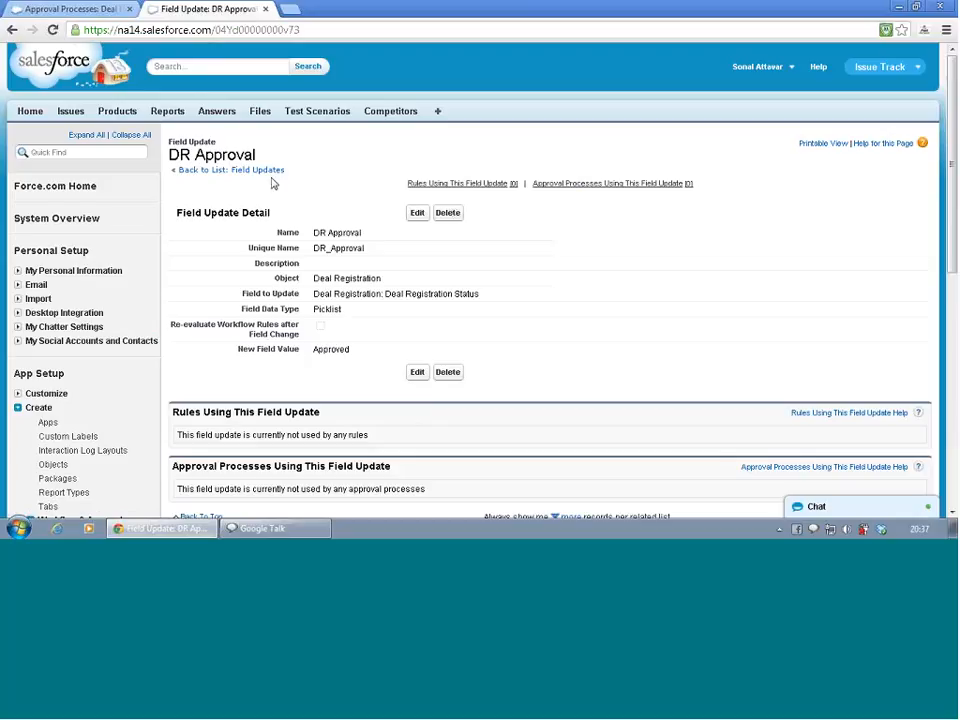
Go back to the field updates list and start a new field update named DR Rejection
{"action": "left_click", "coordinate": [270, 171]}
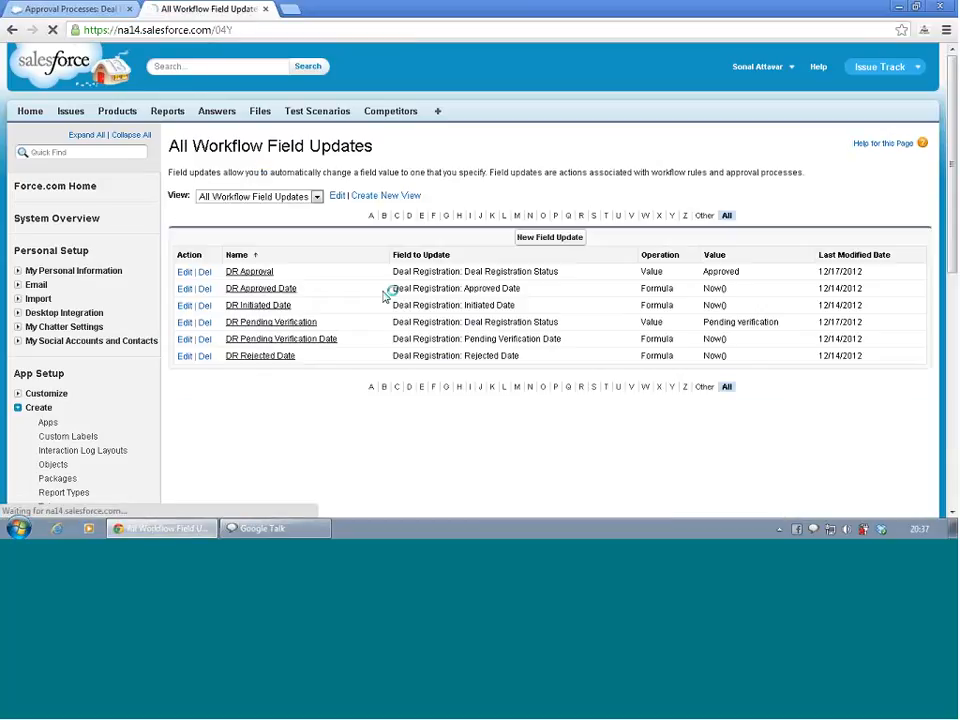
{"action": "left_click", "coordinate": [549, 238]}
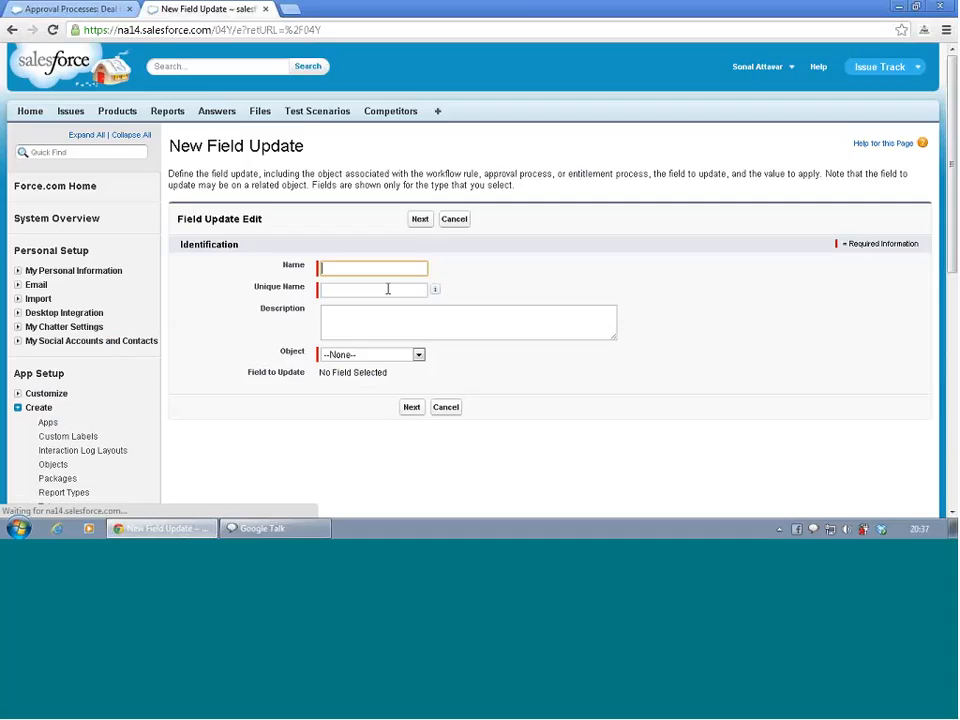
{"action": "type", "text": "DR"}
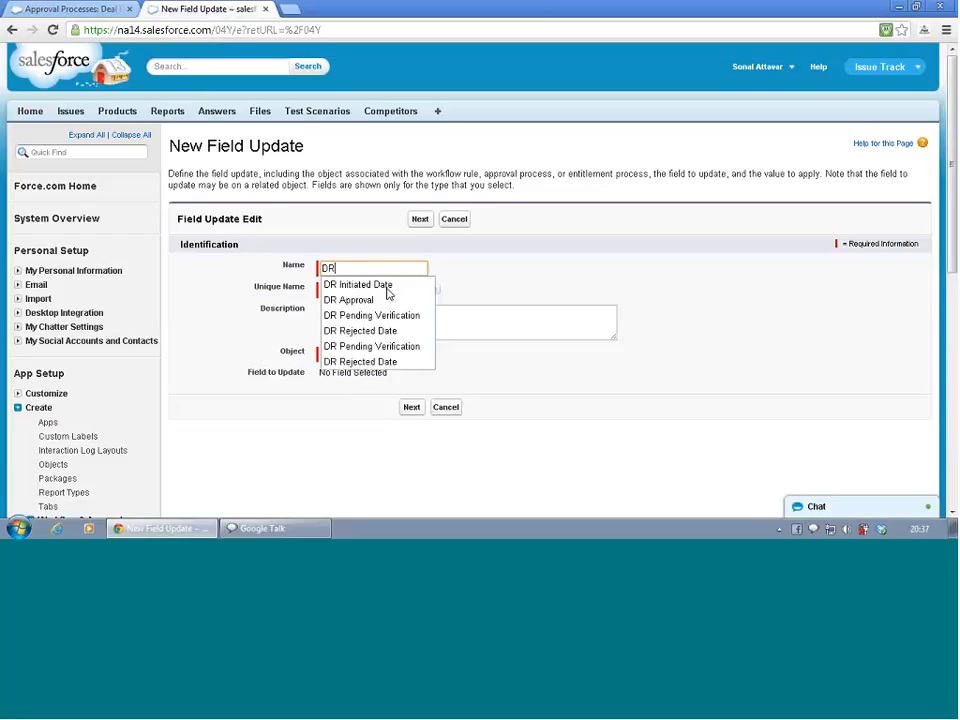
{"action": "type", "text": " Rejection"}
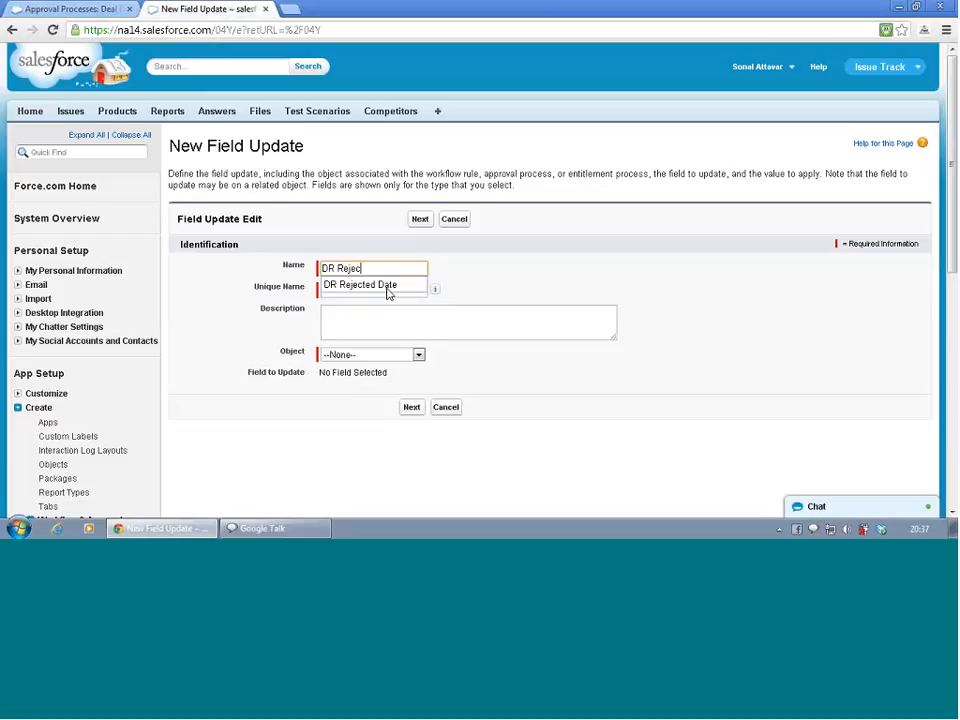
{"action": "key", "text": "Tab"}
{"action": "key", "text": "Tab"}
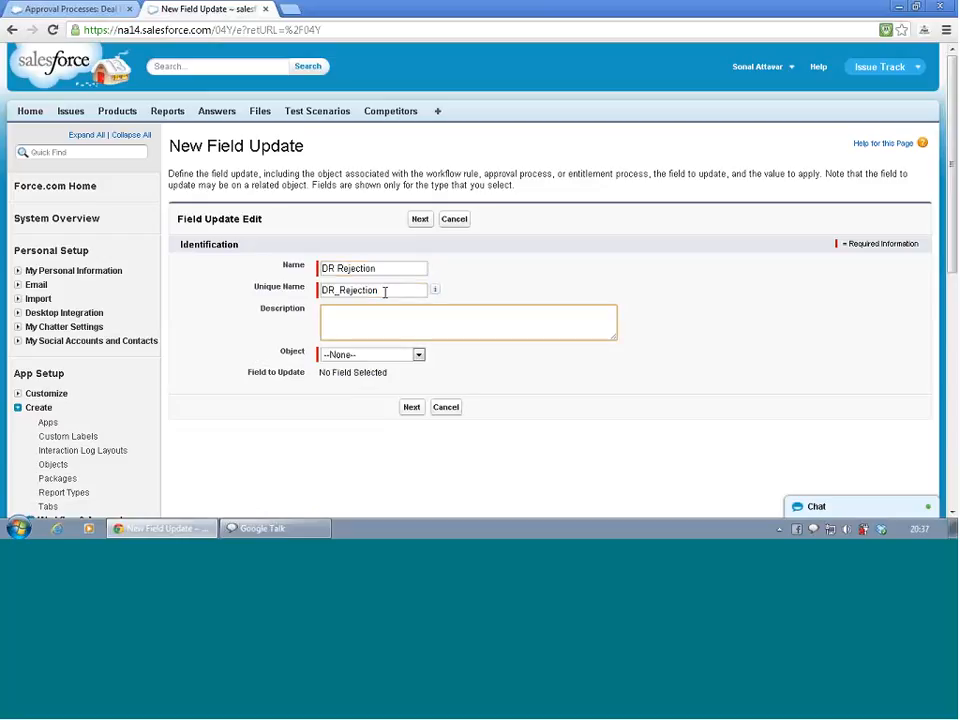
For DR Rejection, choose Deal Registration as the object and Deal Registration Status as the field to update
{"action": "left_click", "coordinate": [360, 356]}
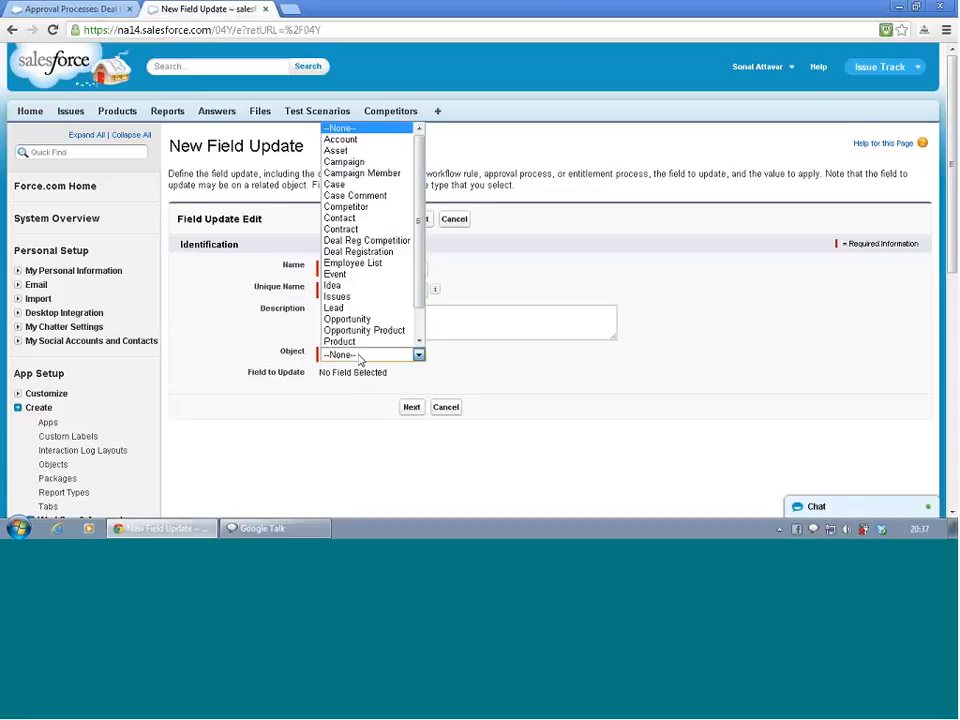
{"action": "left_click", "coordinate": [377, 252]}
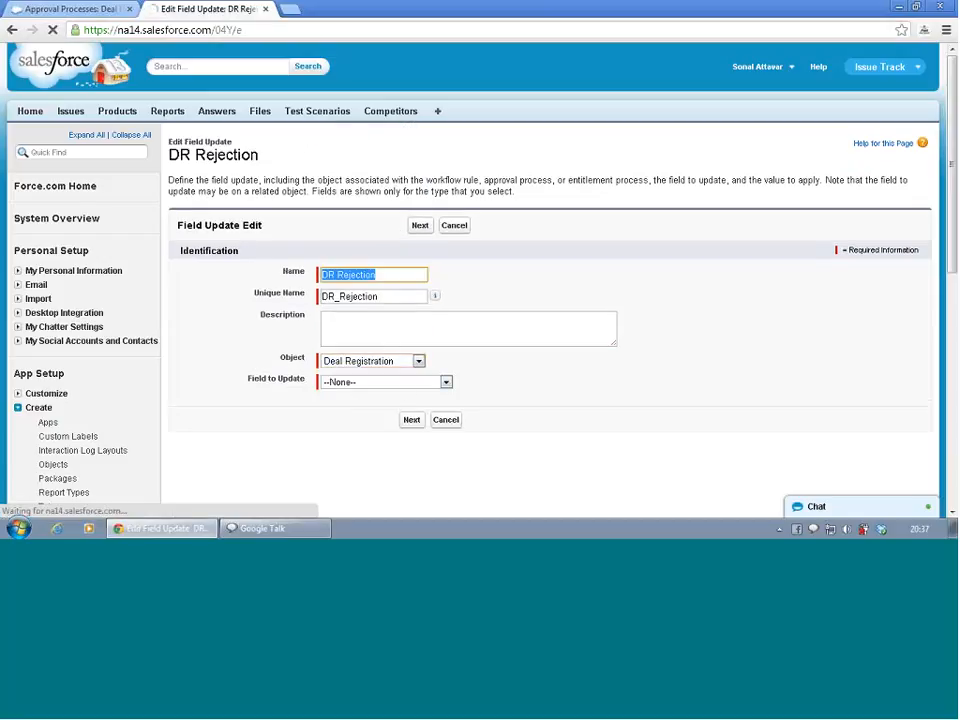
{"action": "left_click", "coordinate": [402, 389]}
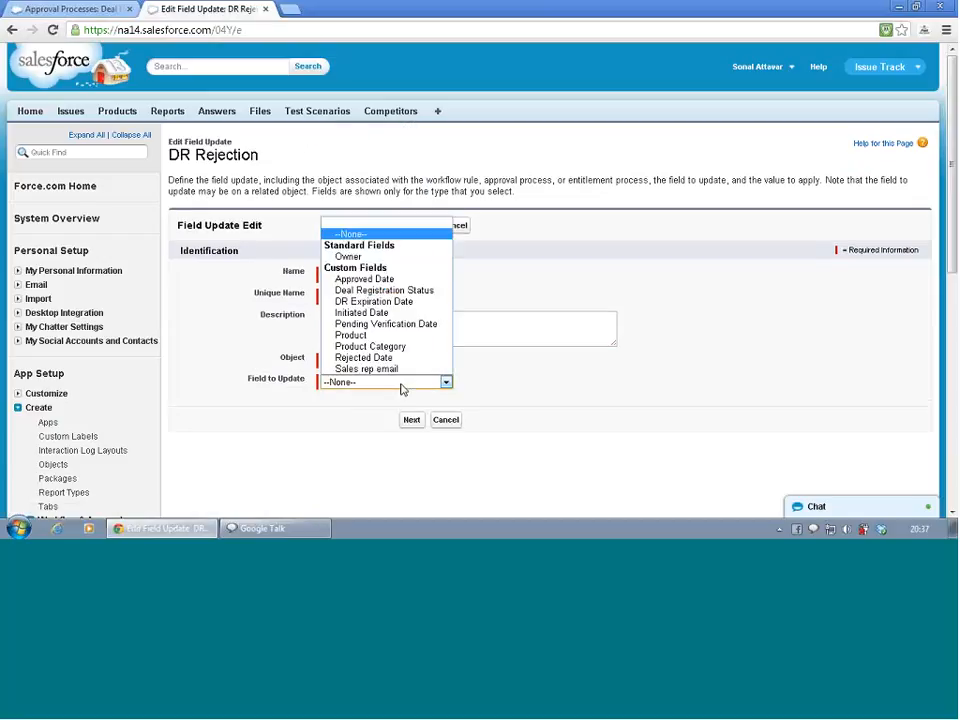
{"action": "left_click", "coordinate": [377, 291]}
Set the specific new picklist value to Rejected and save the DR Rejection field update
{"action": "scroll", "coordinate": [410, 411], "scroll_direction": "down", "scroll_amount": 5}
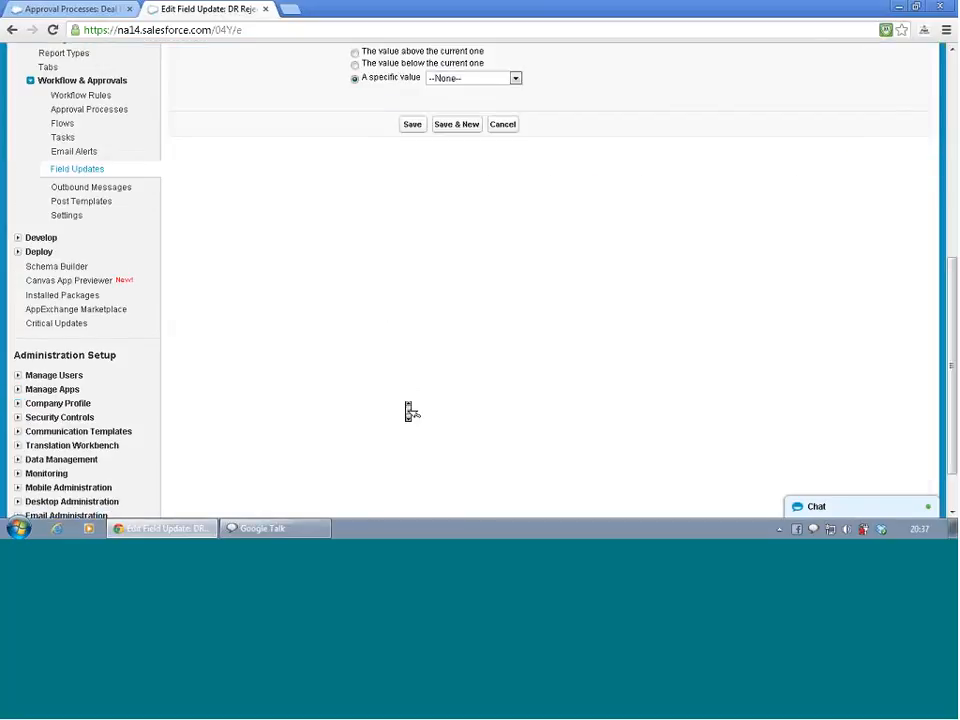
{"action": "scroll", "coordinate": [410, 411], "scroll_direction": "up", "scroll_amount": 3}
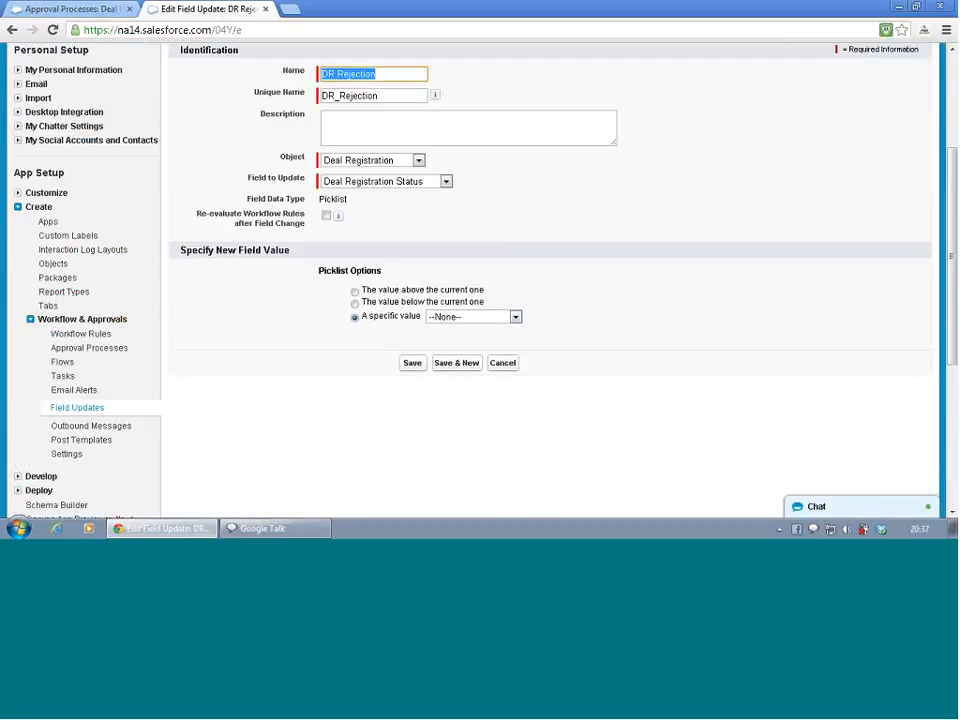
{"action": "left_click", "coordinate": [470, 317]}
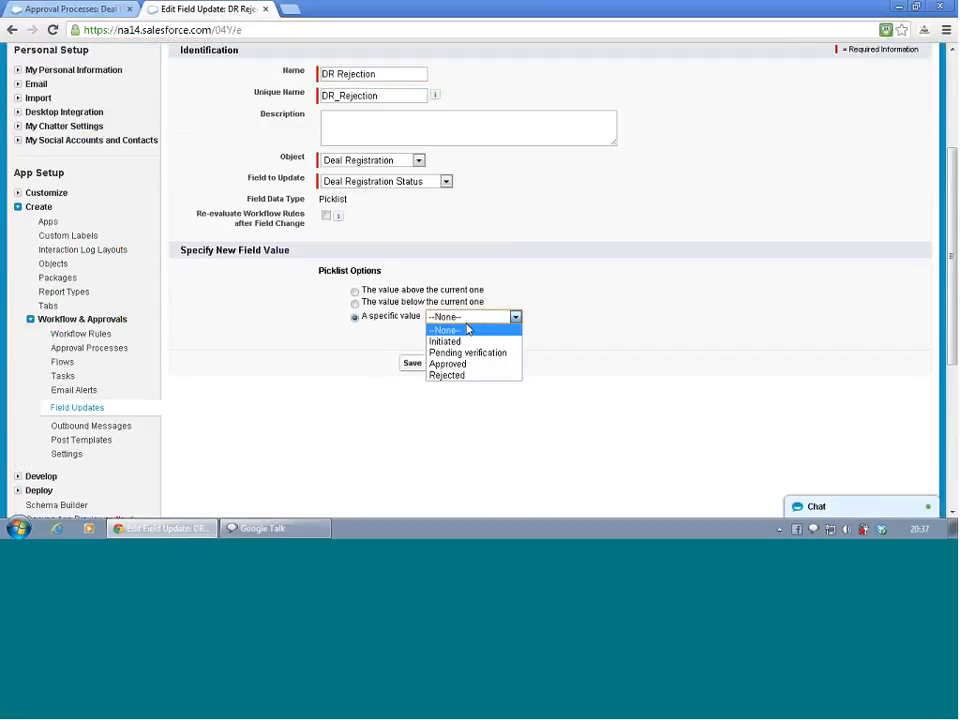
{"action": "left_click", "coordinate": [457, 376]}
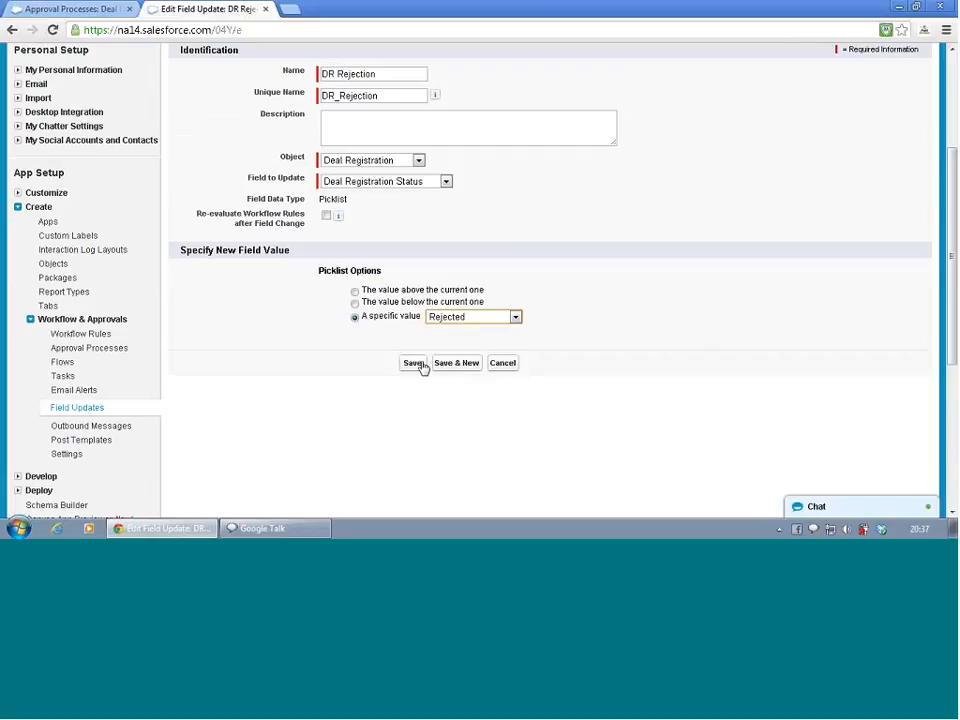
{"action": "left_click", "coordinate": [414, 367]}
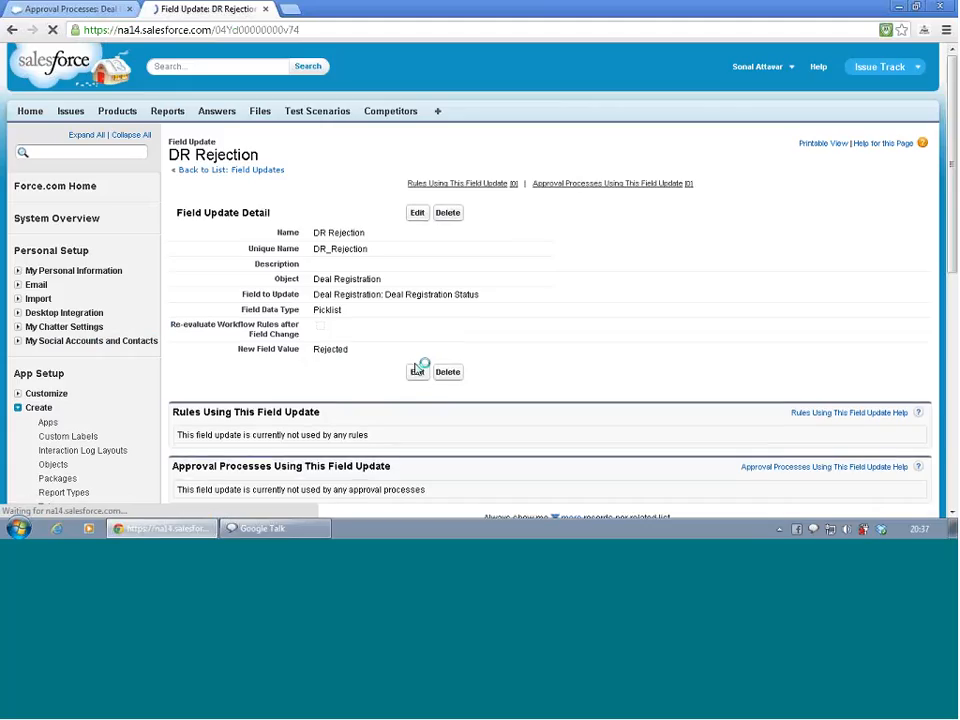
Return to the DR US approval process and add the existing DR Pending Verification field update to its initial submission actions
{"action": "left_click", "coordinate": [259, 172]}
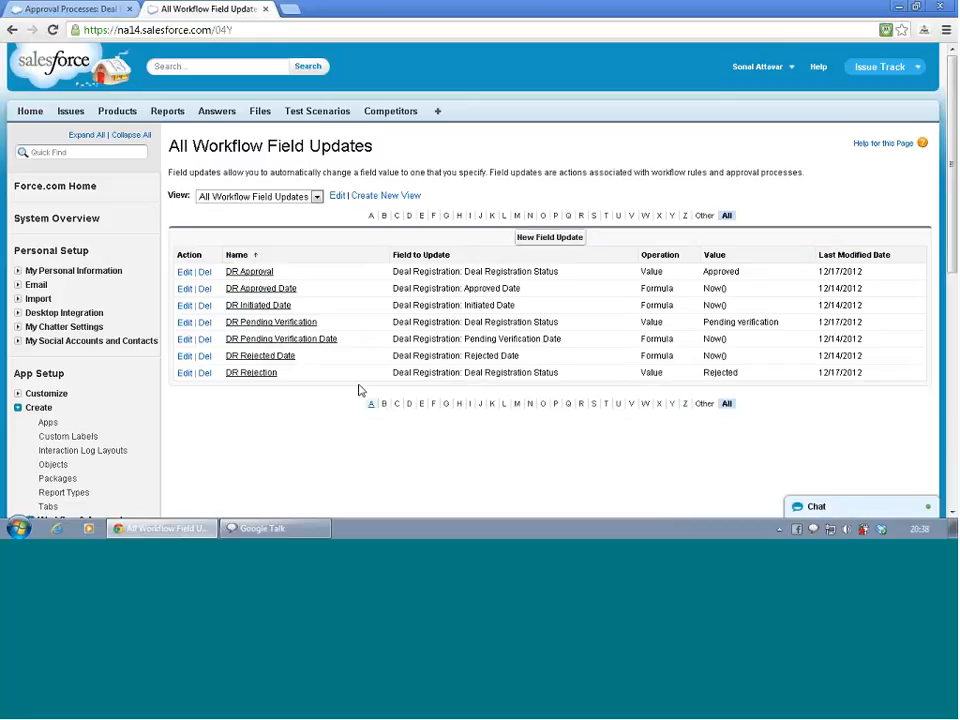
{"action": "left_click", "coordinate": [67, 12]}
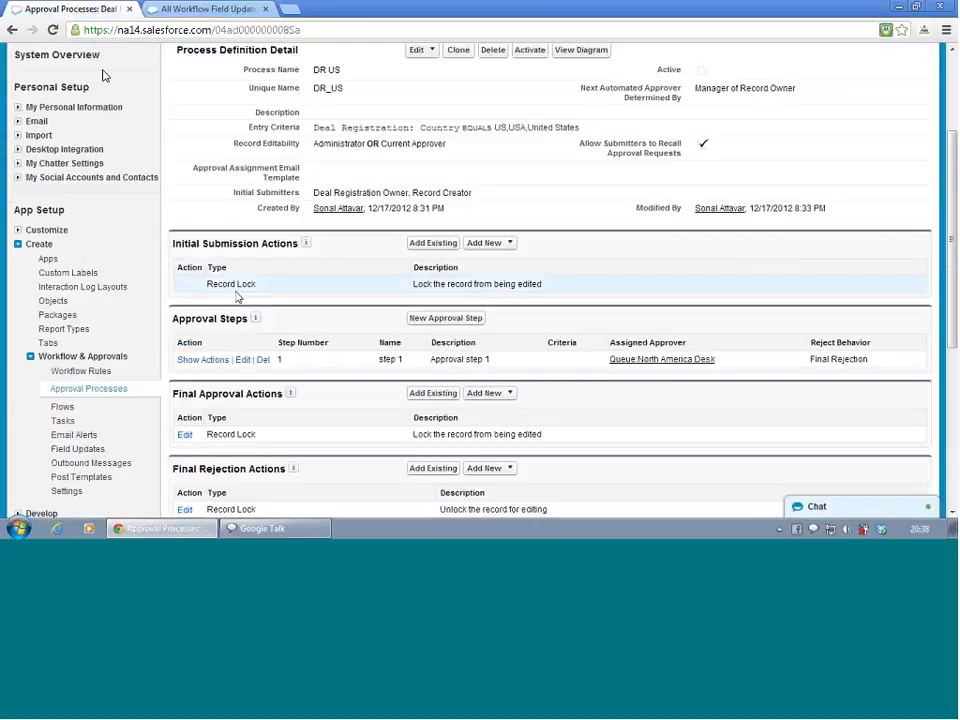
{"action": "scroll", "coordinate": [241, 302], "scroll_direction": "up", "scroll_amount": 3}
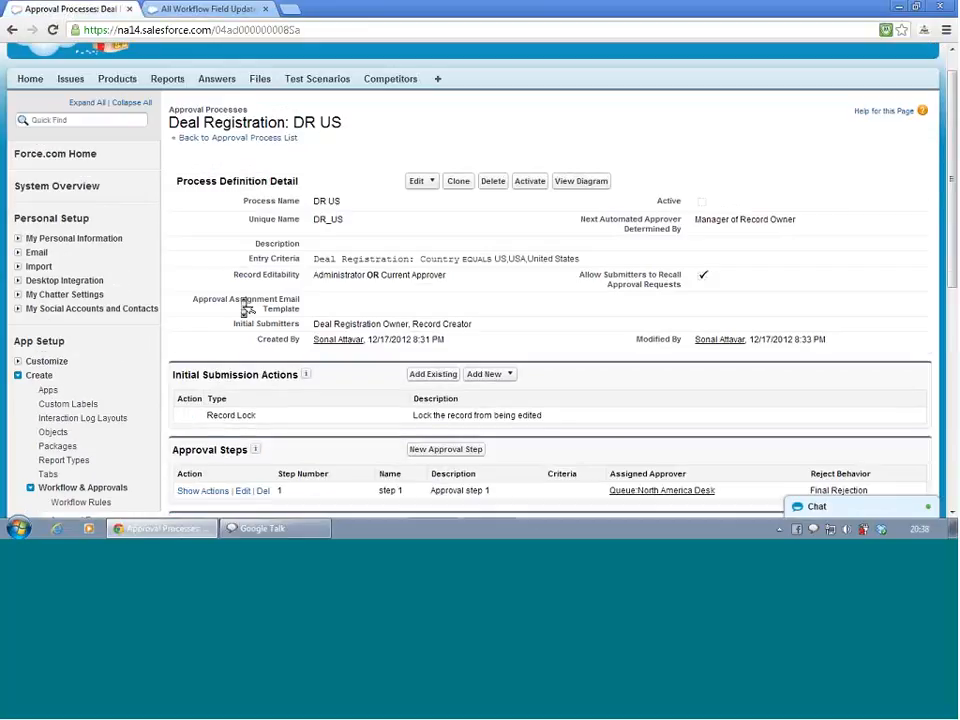
{"action": "scroll", "coordinate": [244, 305], "scroll_direction": "down", "scroll_amount": 1}
{"action": "scroll", "coordinate": [245, 307], "scroll_direction": "down", "scroll_amount": 1}
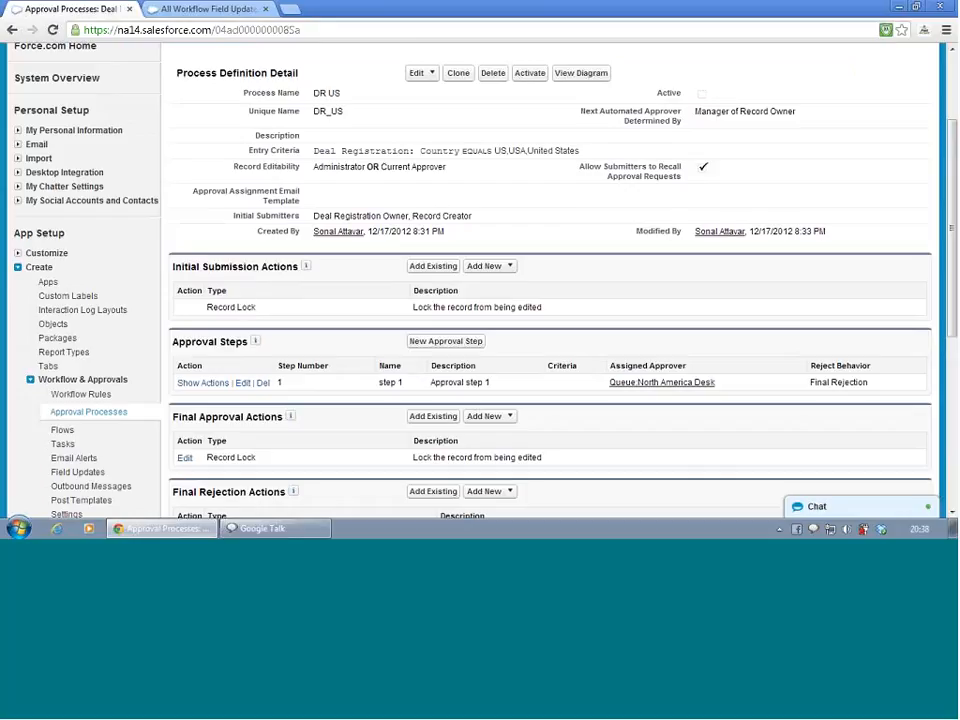
{"action": "left_click", "coordinate": [430, 266]}
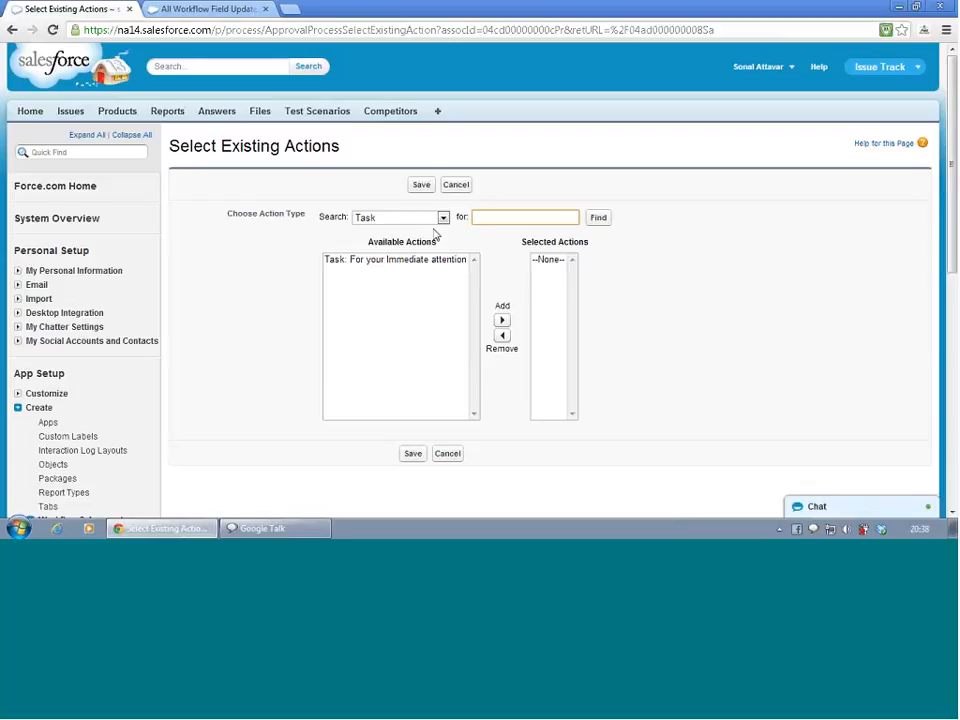
{"action": "left_click", "coordinate": [430, 219]}
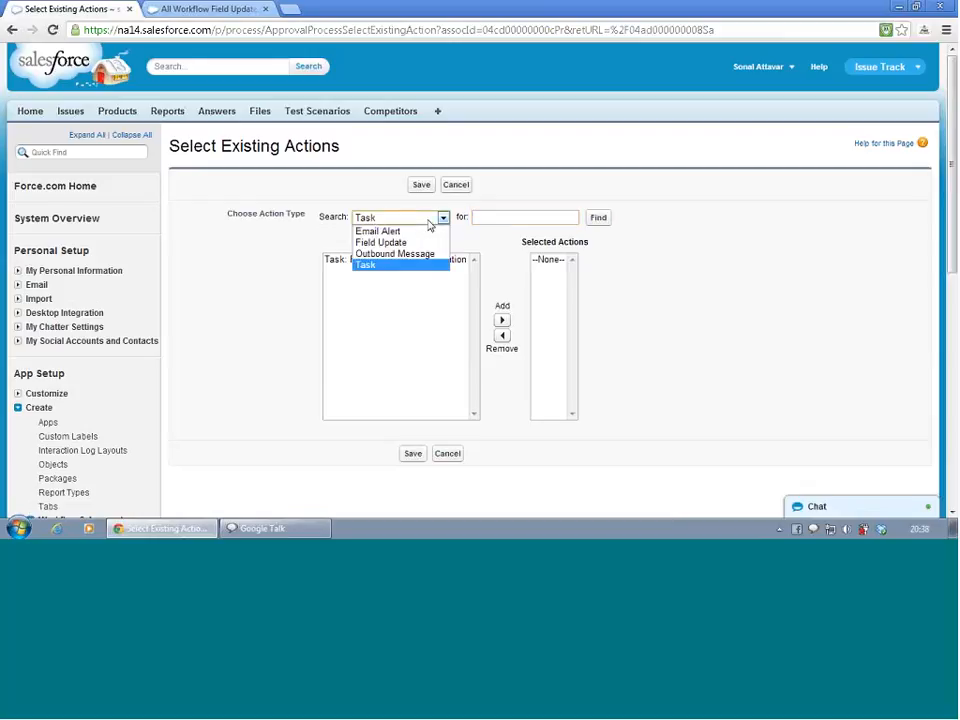
{"action": "left_click", "coordinate": [424, 243]}
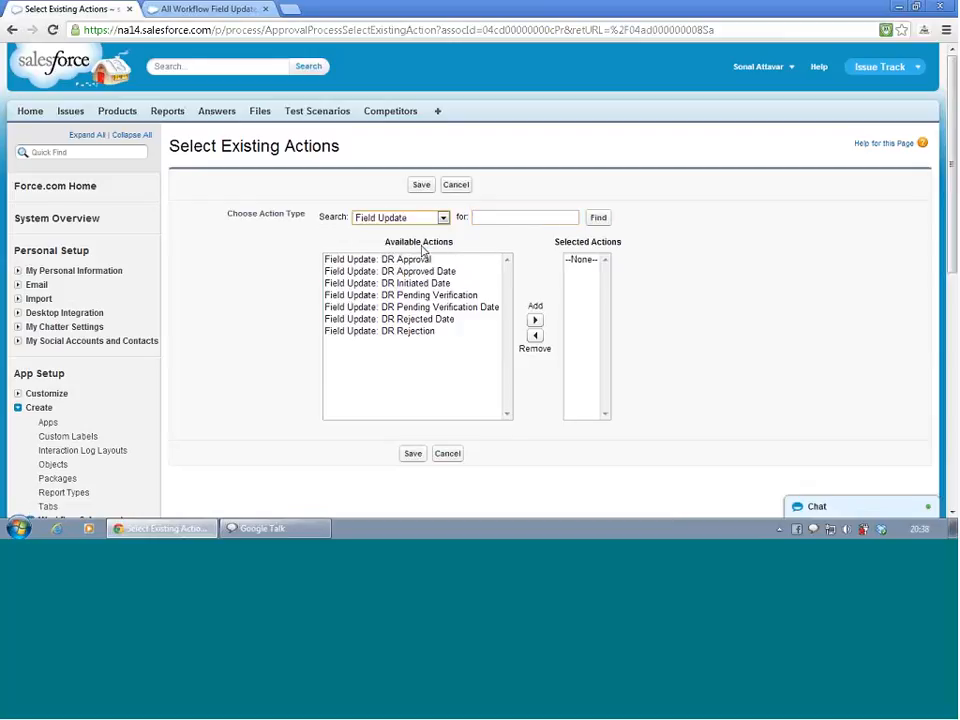
{"action": "left_click", "coordinate": [423, 296]}
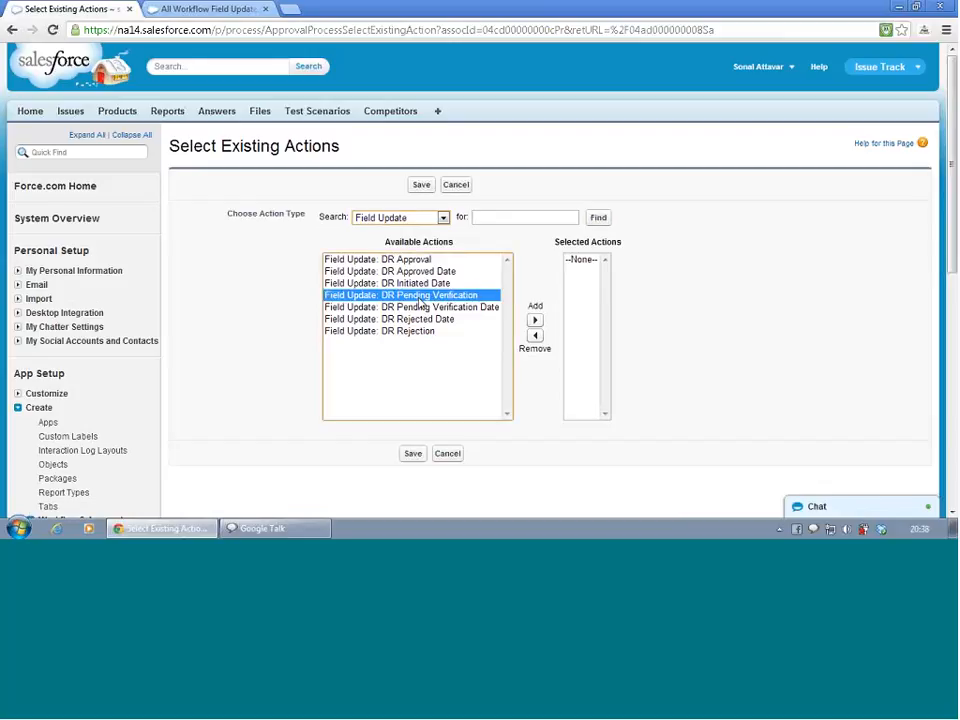
{"action": "left_click", "coordinate": [535, 320]}
{"action": "scroll", "coordinate": [542, 325], "scroll_direction": "down", "scroll_amount": 3}
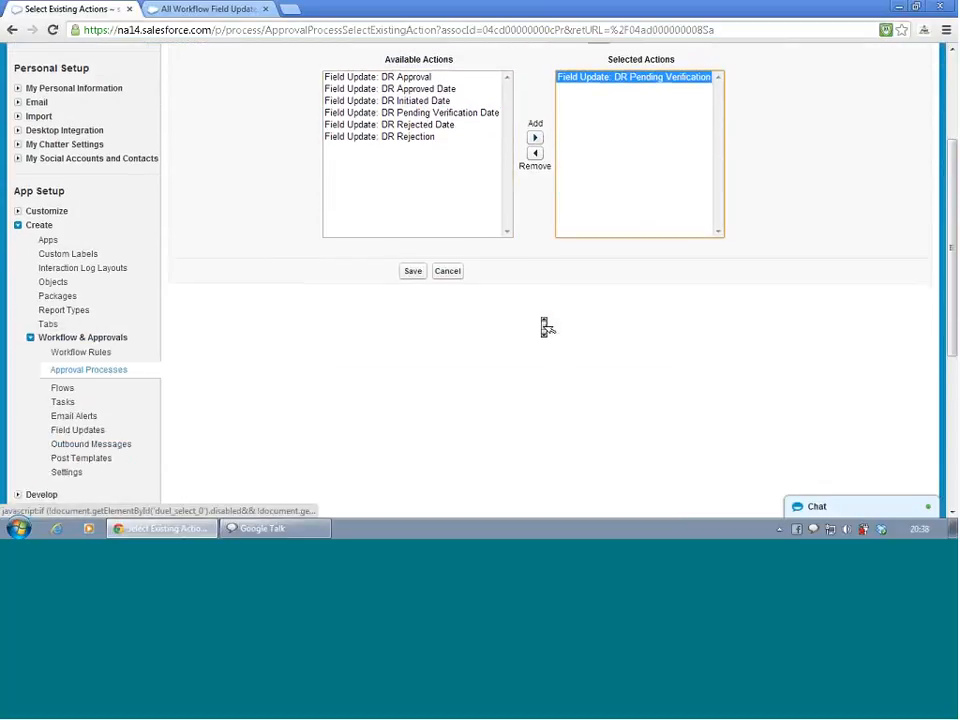
{"action": "left_click", "coordinate": [412, 201]}
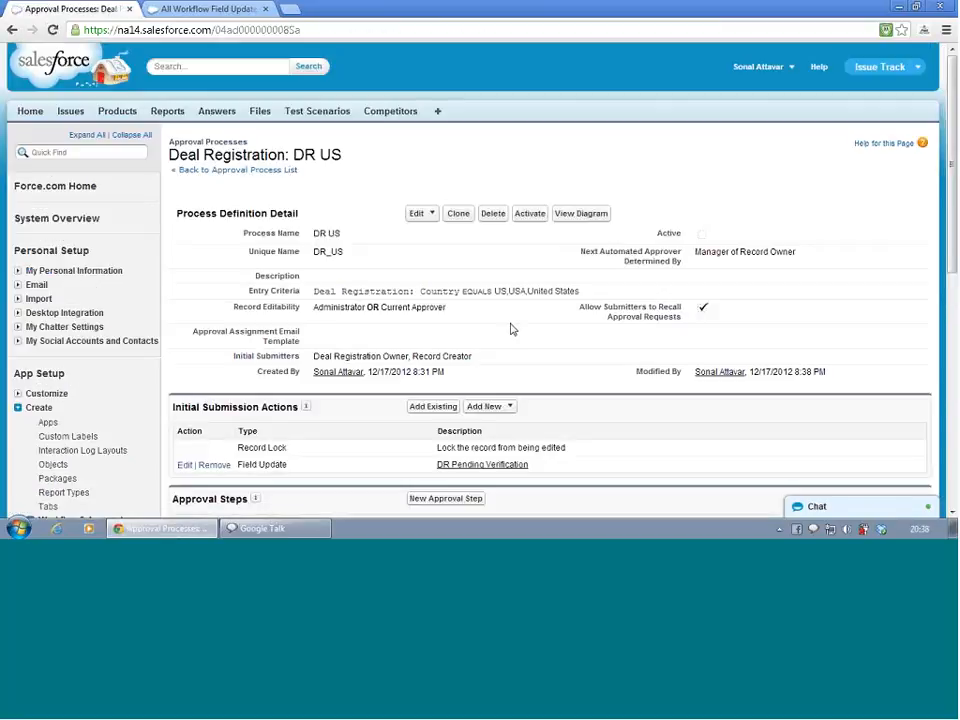
Add the existing DR Approval field update to the final approval actions of DR US
{"action": "scroll", "coordinate": [510, 330], "scroll_direction": "down", "scroll_amount": 3}
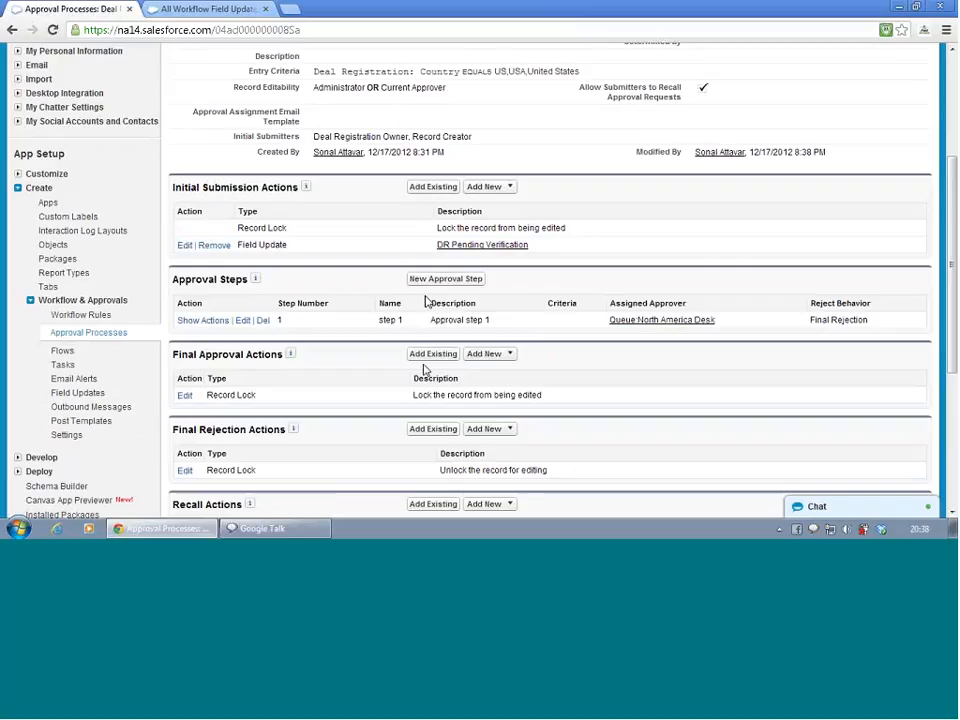
{"action": "scroll", "coordinate": [424, 370], "scroll_direction": "down", "scroll_amount": 2}
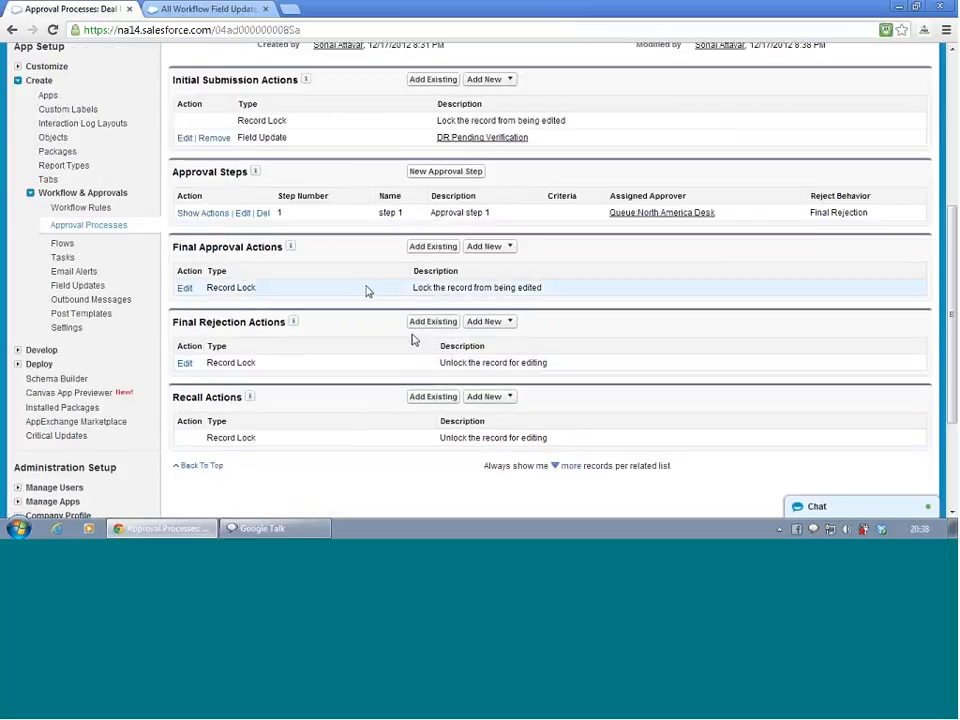
{"action": "left_click", "coordinate": [426, 251]}
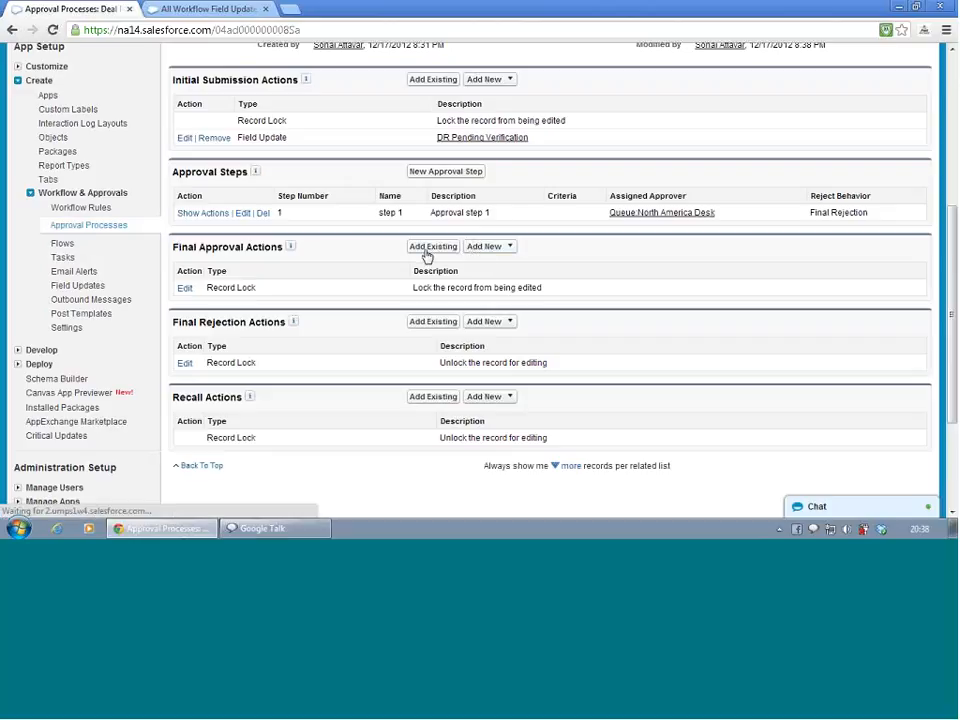
{"action": "left_click", "coordinate": [421, 220]}
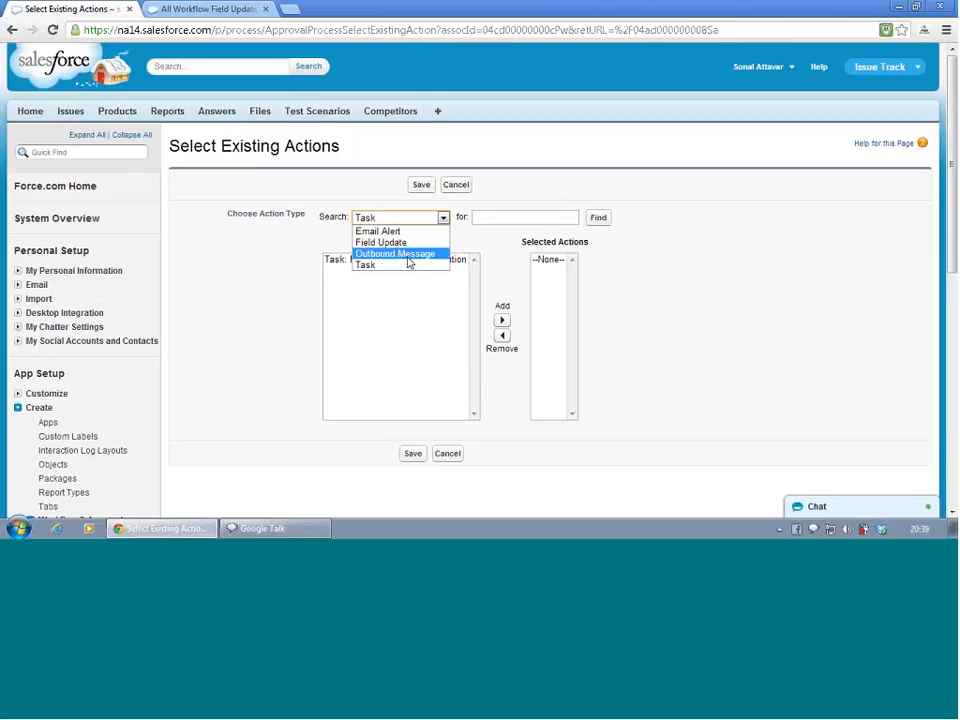
{"action": "left_click", "coordinate": [405, 244]}
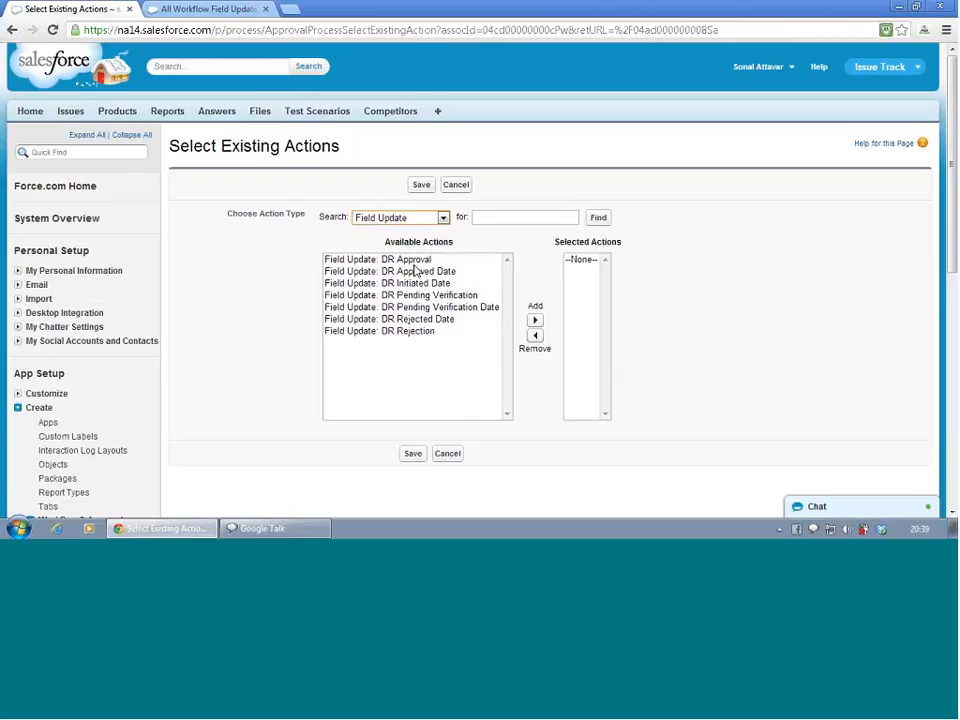
{"action": "left_click", "coordinate": [410, 259]}
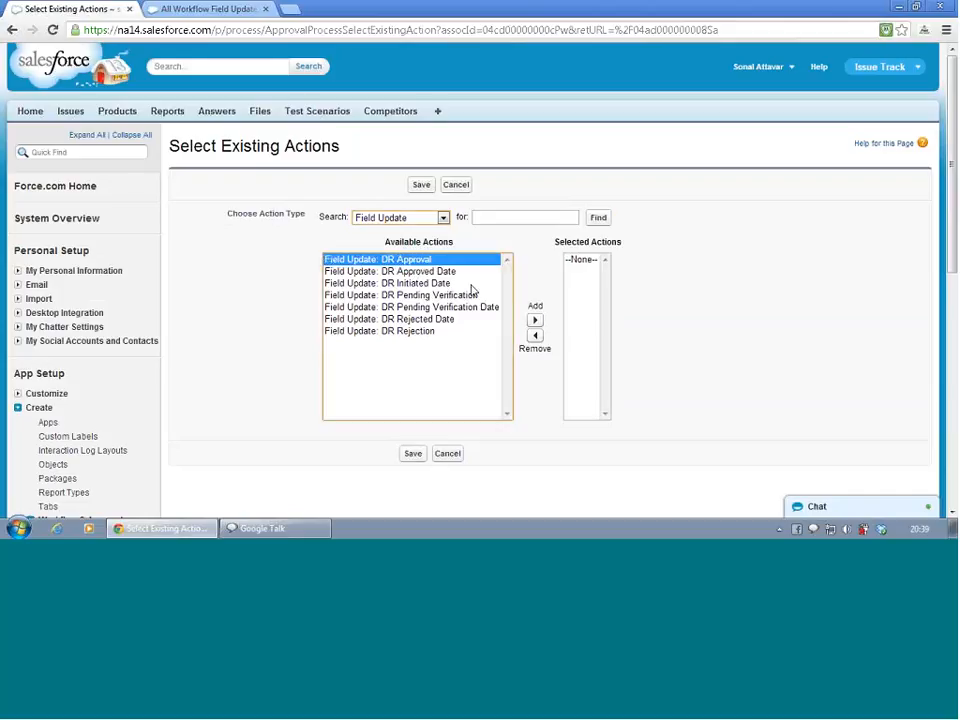
{"action": "left_click", "coordinate": [534, 320]}
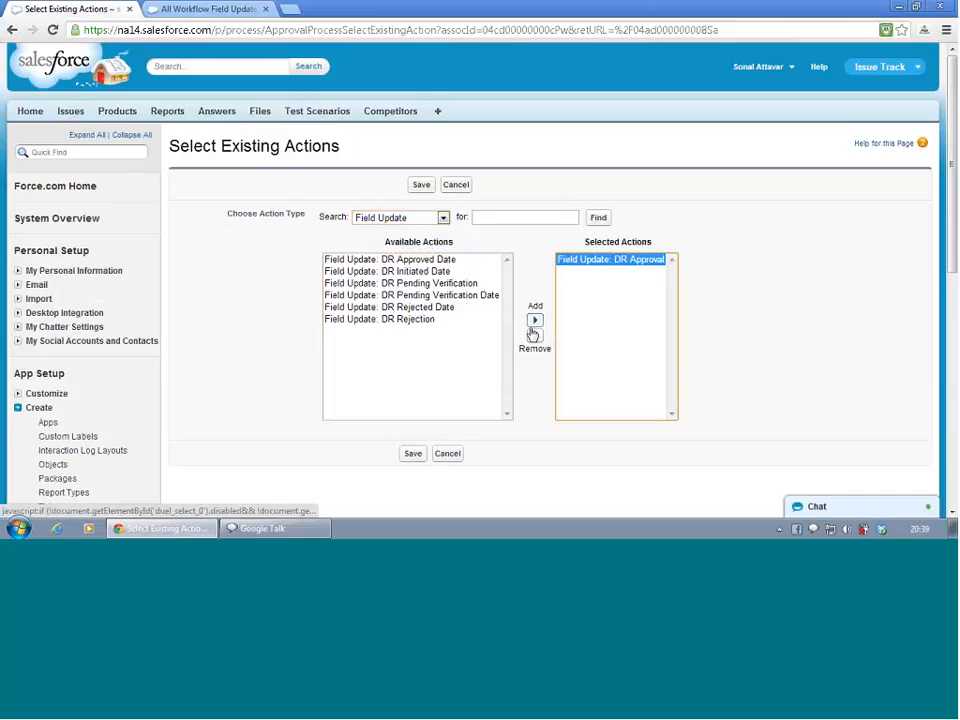
{"action": "left_click", "coordinate": [412, 453]}
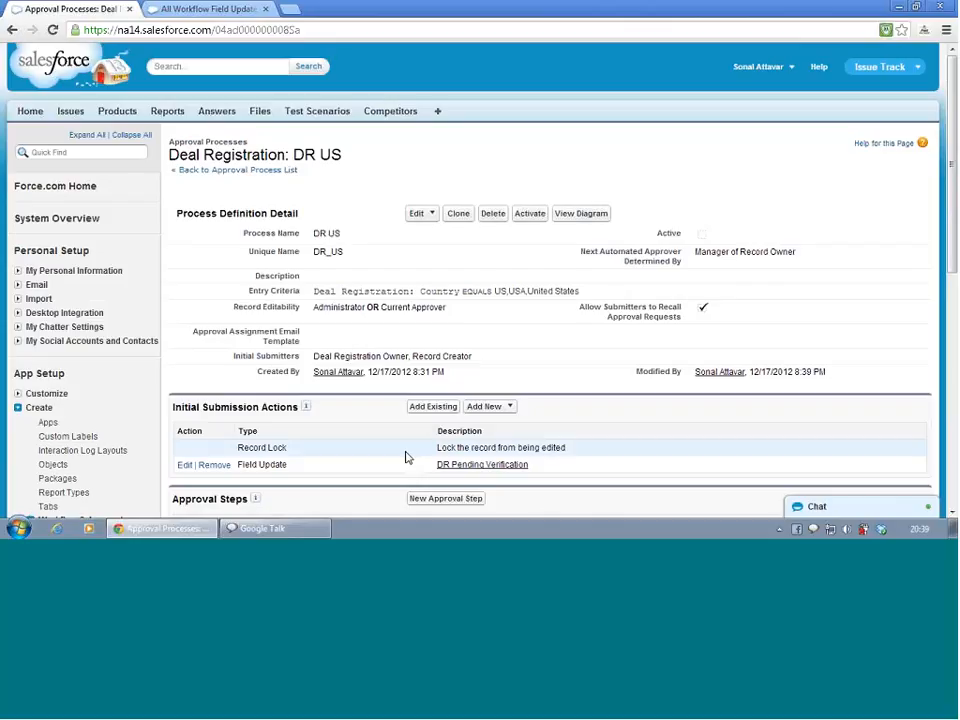
Change the final approval record lock action to unlock the record for editing
{"action": "scroll", "coordinate": [406, 457], "scroll_direction": "down", "scroll_amount": 5}
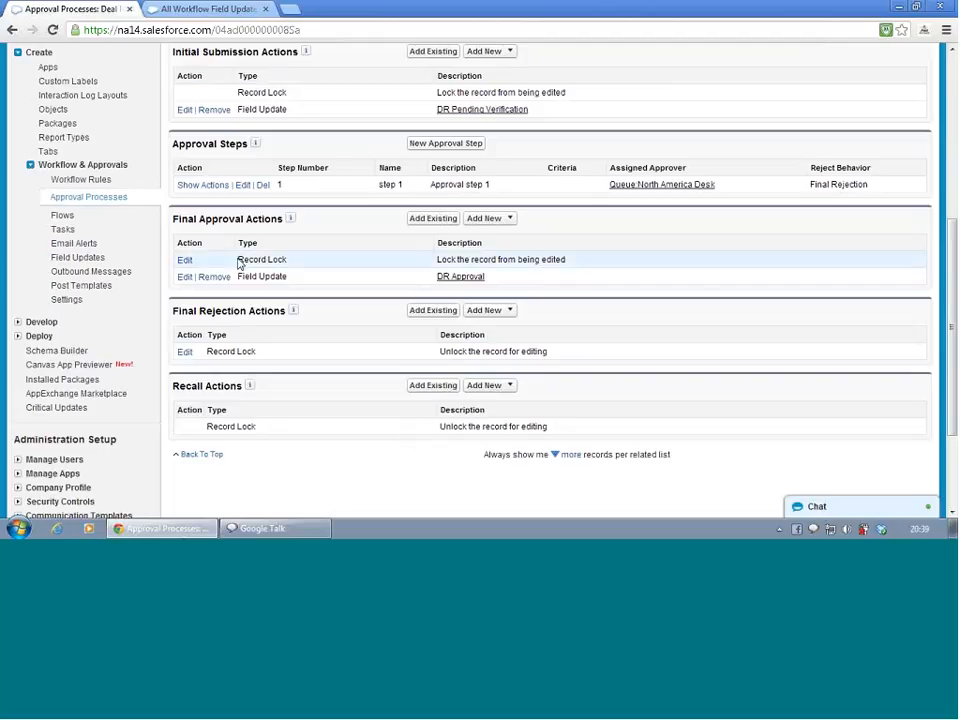
{"action": "left_click", "coordinate": [184, 262]}
{"action": "left_click", "coordinate": [185, 250]}
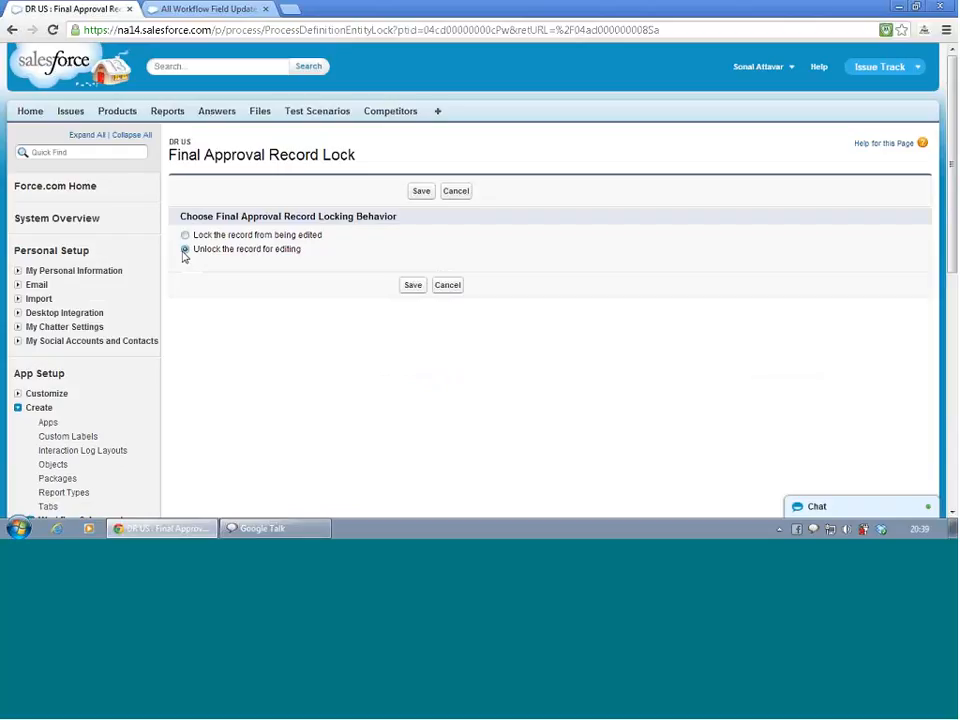
{"action": "left_click", "coordinate": [414, 286]}
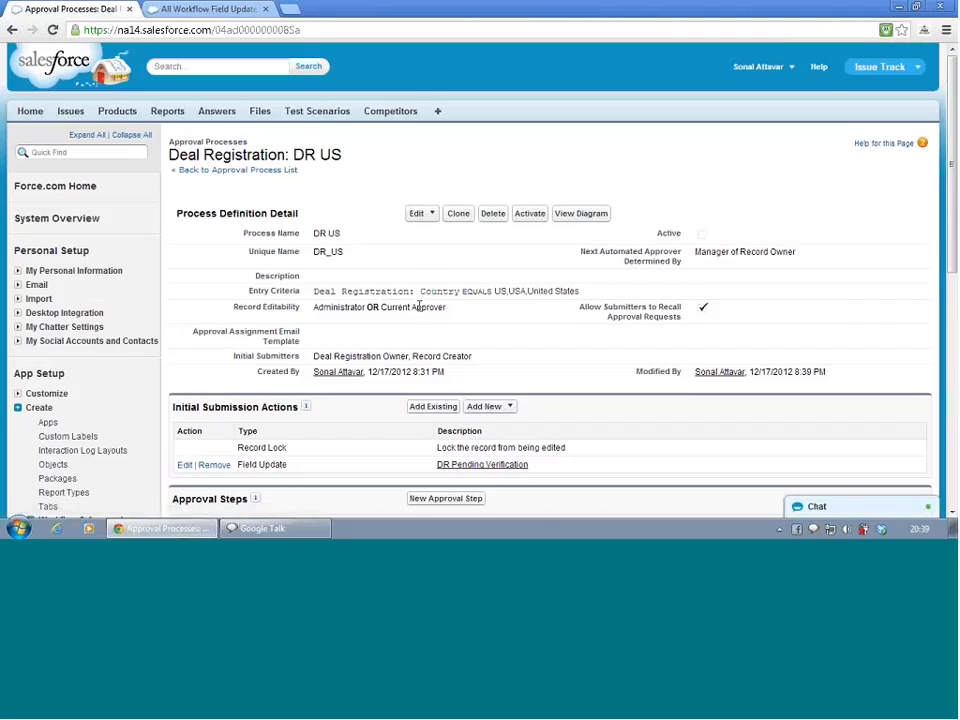
Add the existing DR Rejection field update to the final rejection actions of the DR US approval process
{"action": "scroll", "coordinate": [418, 307], "scroll_direction": "down", "scroll_amount": 3}
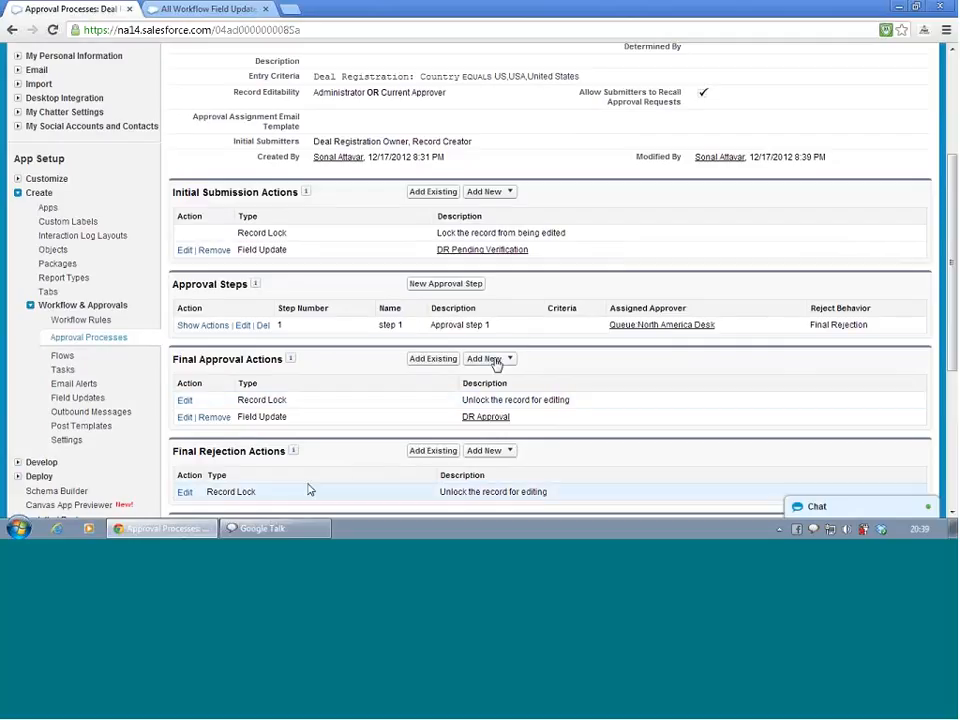
{"action": "left_click", "coordinate": [491, 450]}
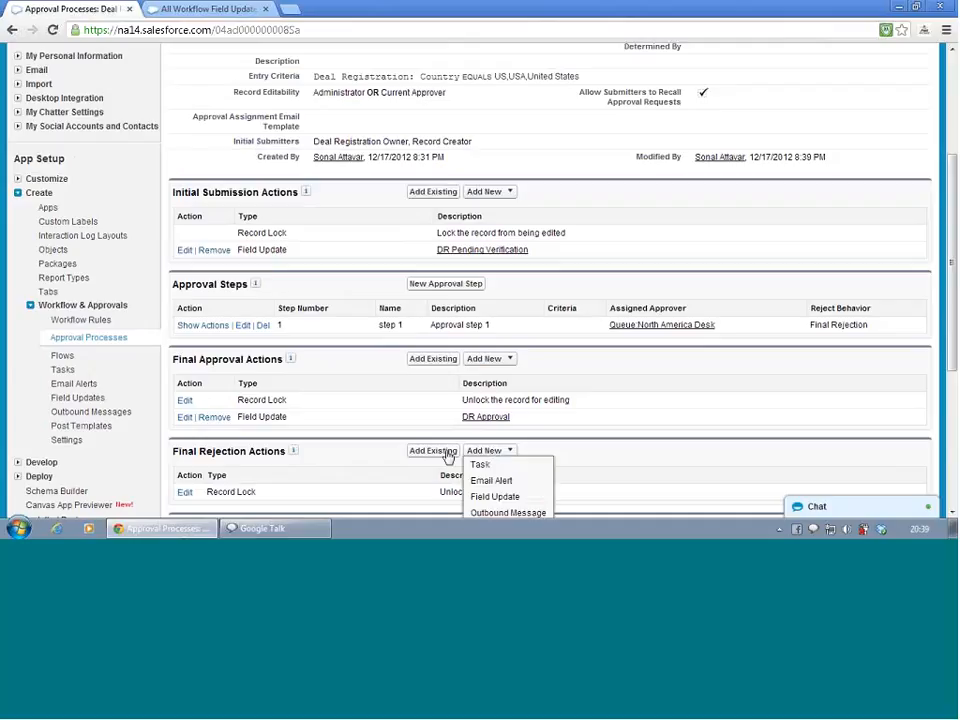
{"action": "left_click", "coordinate": [420, 451]}
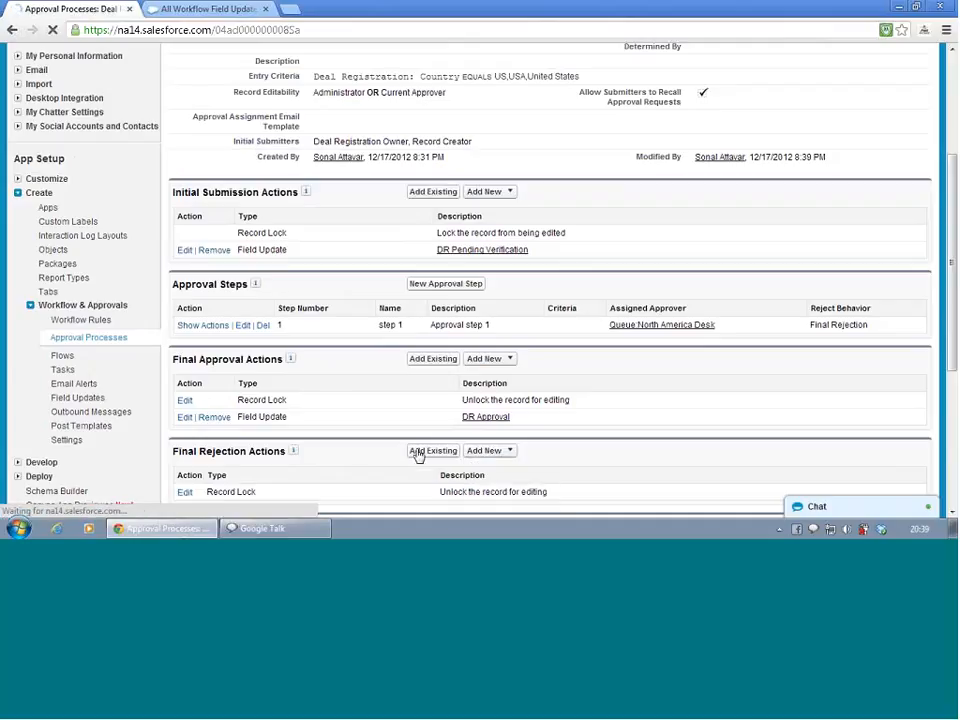
{"action": "left_click", "coordinate": [407, 220]}
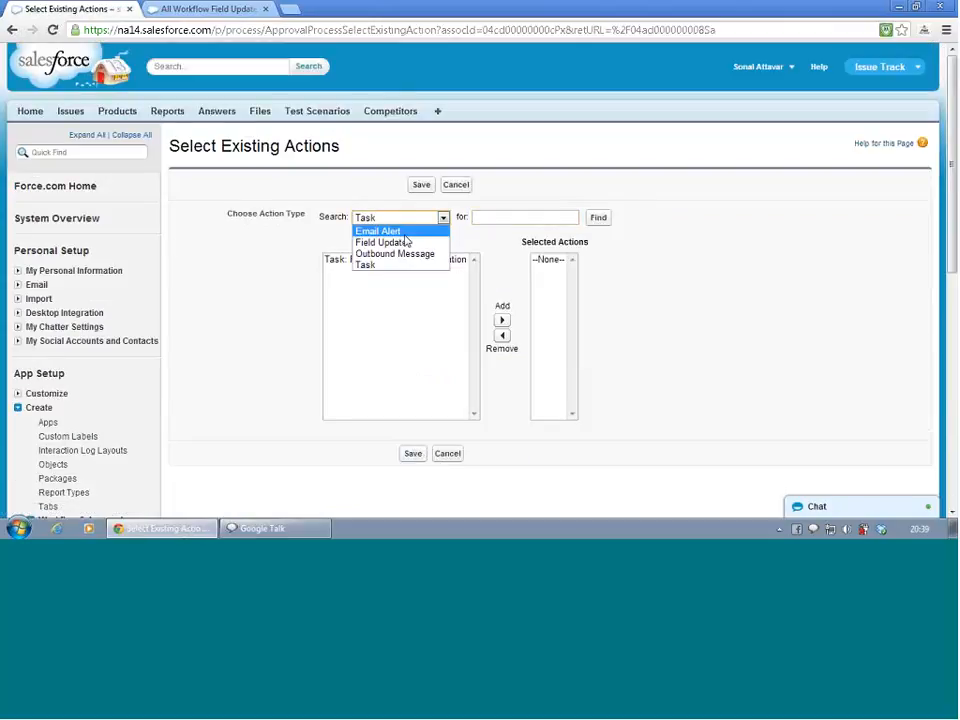
{"action": "left_click", "coordinate": [401, 245]}
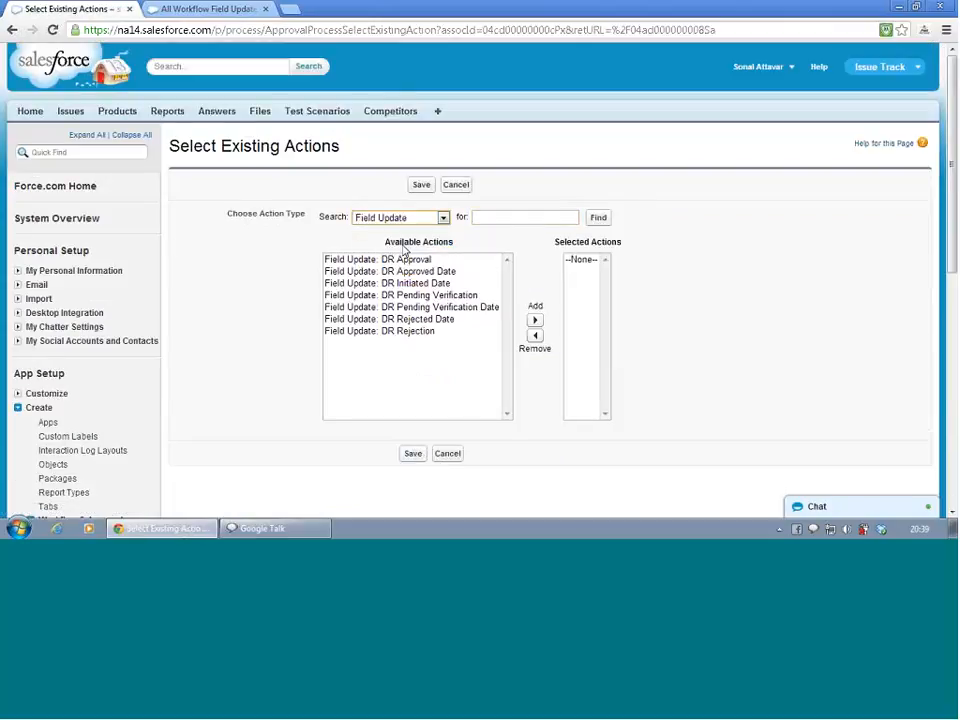
{"action": "left_click", "coordinate": [400, 332]}
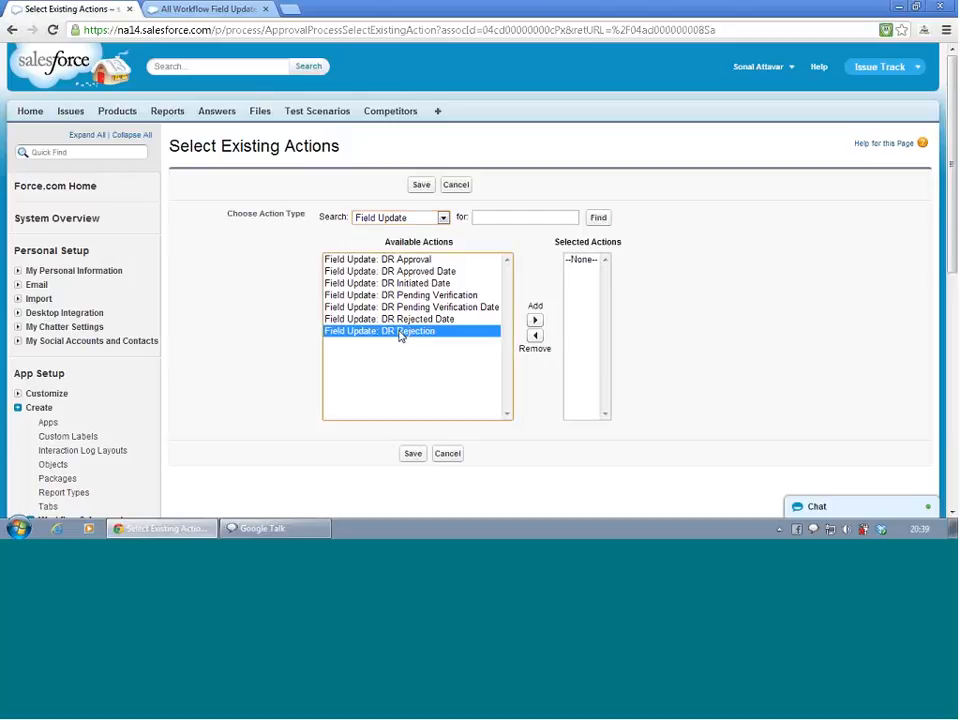
{"action": "left_click", "coordinate": [535, 320]}
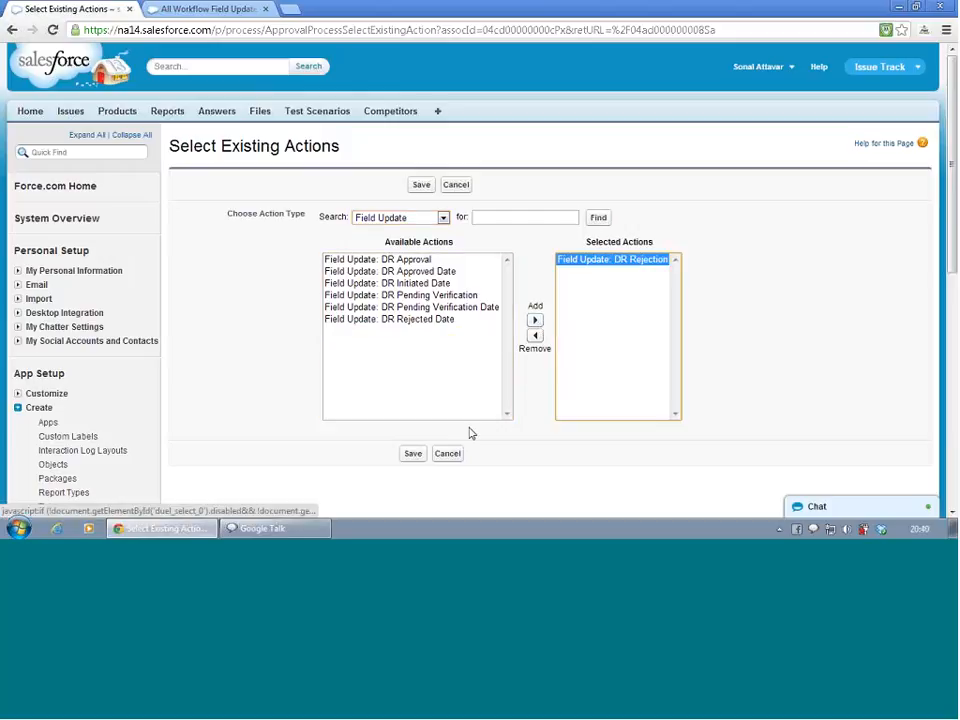
{"action": "left_click", "coordinate": [412, 453]}
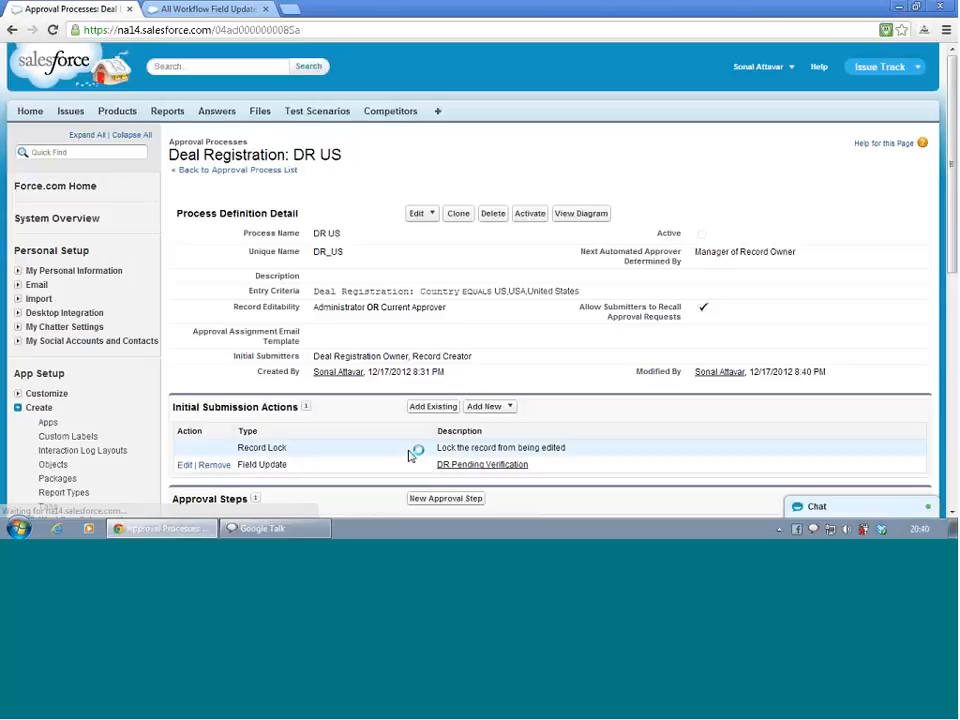
From the recall actions, start a new field update named DR Initiated Date with unique name DR_Initiated_Date
{"action": "scroll", "coordinate": [412, 470], "scroll_direction": "down", "scroll_amount": 3}
{"action": "scroll", "coordinate": [414, 477], "scroll_direction": "down", "scroll_amount": 1}
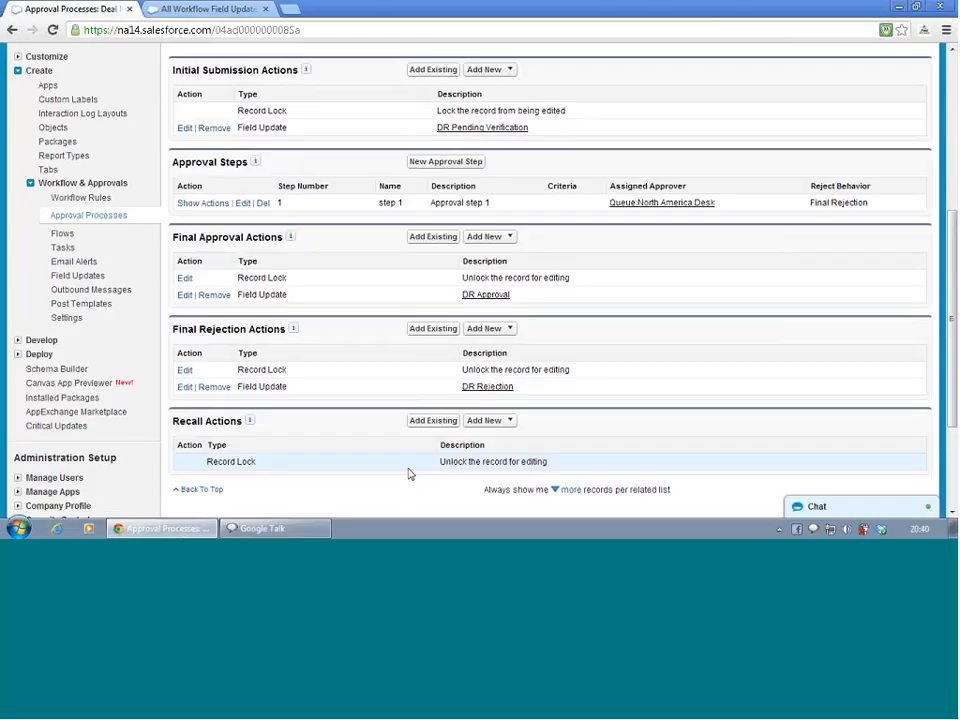
{"action": "scroll", "coordinate": [408, 474], "scroll_direction": "up", "scroll_amount": 5}
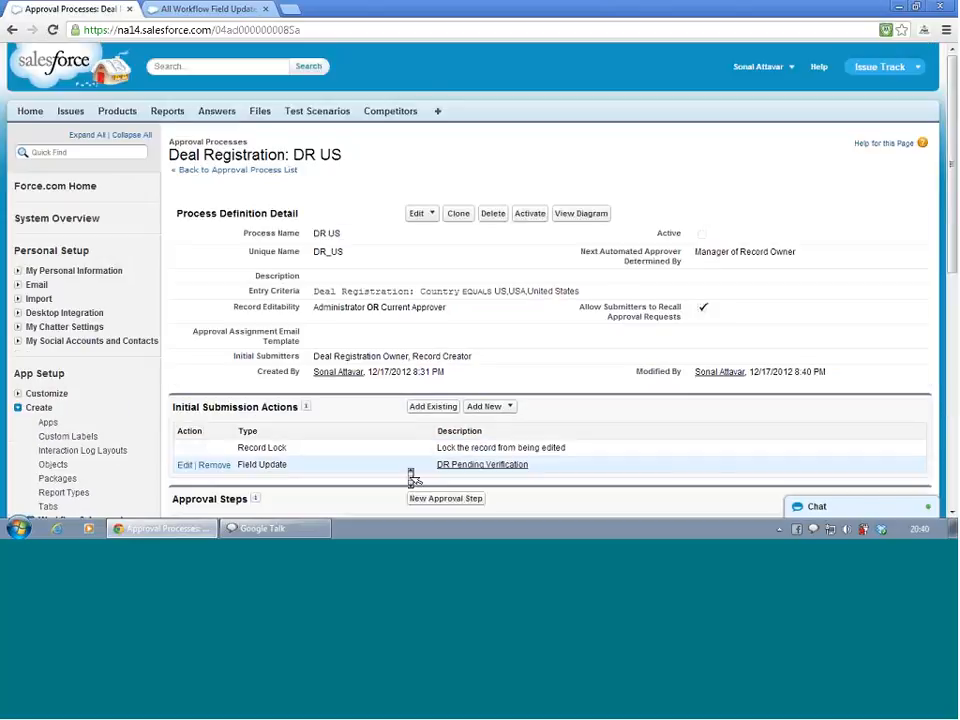
{"action": "scroll", "coordinate": [410, 476], "scroll_direction": "down", "scroll_amount": 1}
{"action": "scroll", "coordinate": [411, 477], "scroll_direction": "down", "scroll_amount": 4}
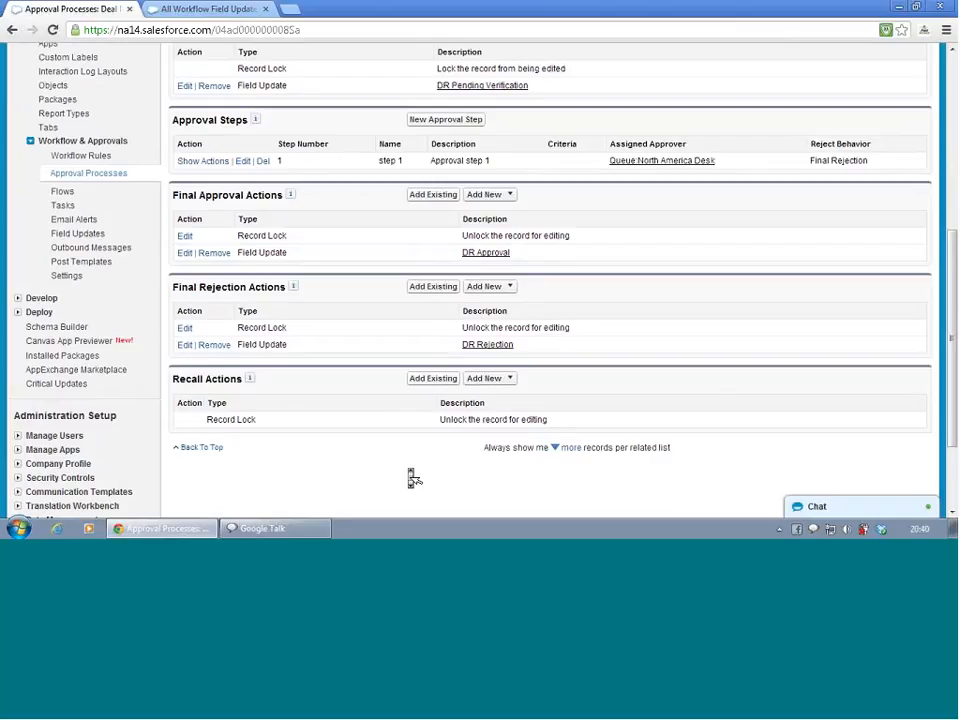
{"action": "scroll", "coordinate": [411, 478], "scroll_direction": "up", "scroll_amount": 3}
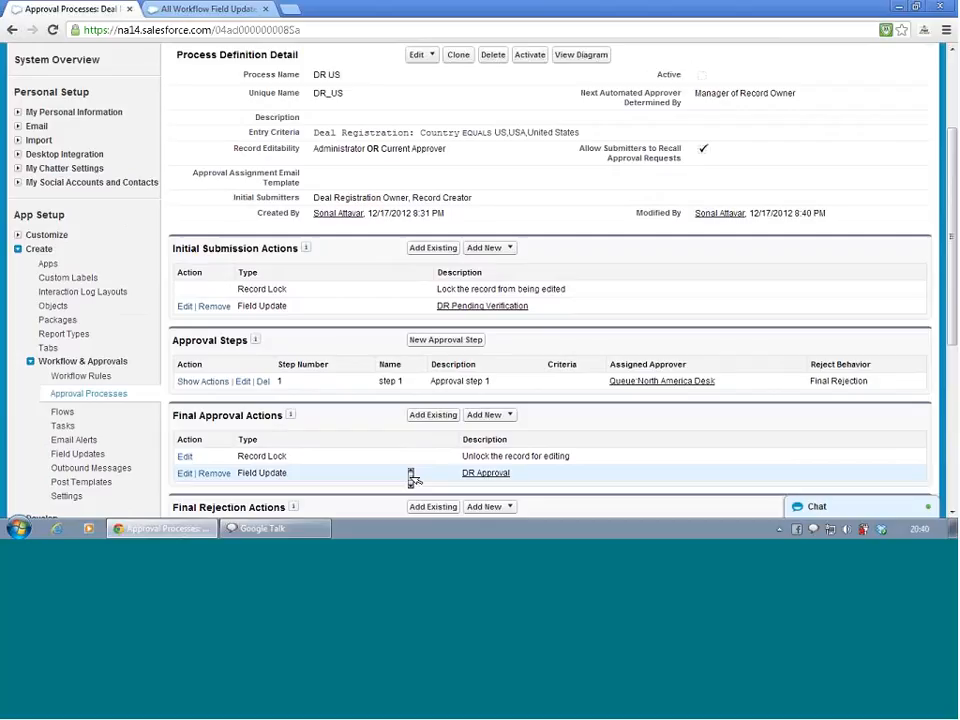
{"action": "scroll", "coordinate": [411, 476], "scroll_direction": "down", "scroll_amount": 5}
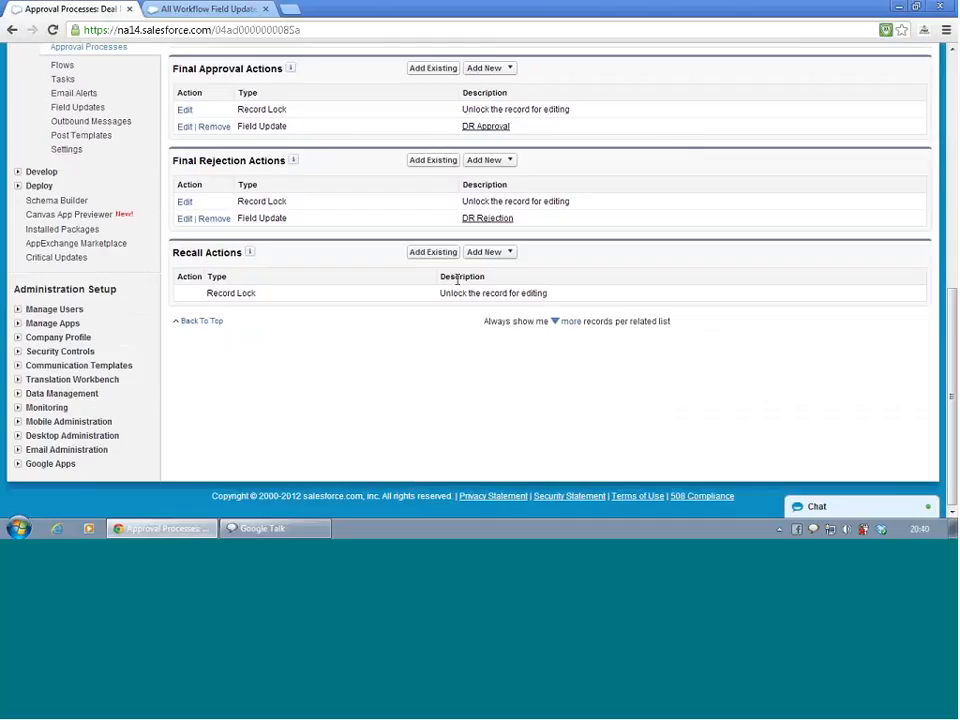
{"action": "left_click", "coordinate": [478, 258]}
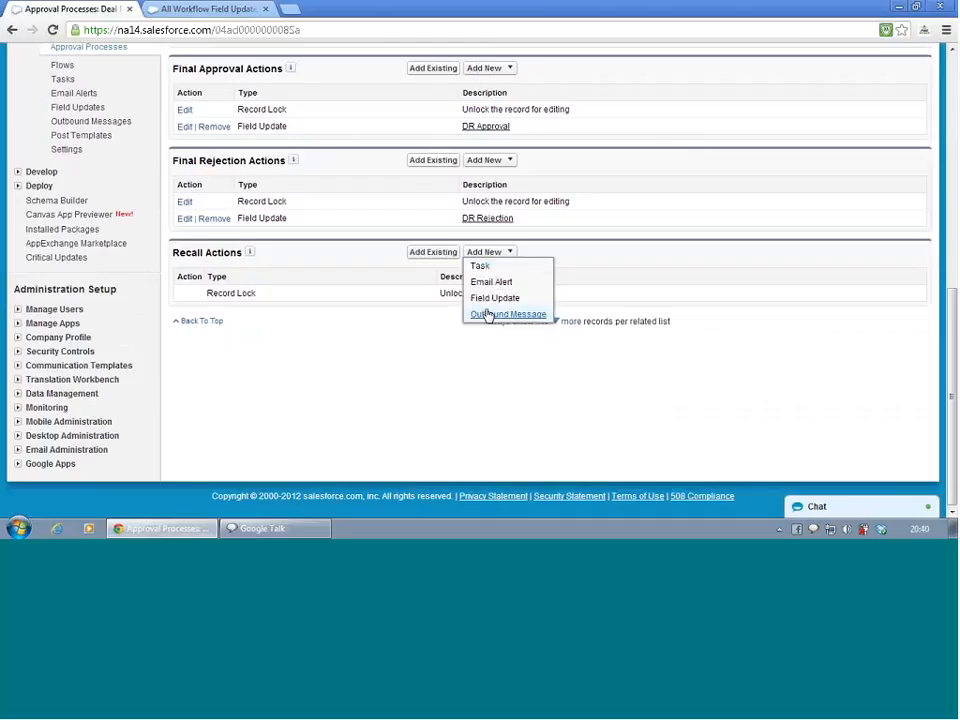
{"action": "left_click", "coordinate": [488, 300]}
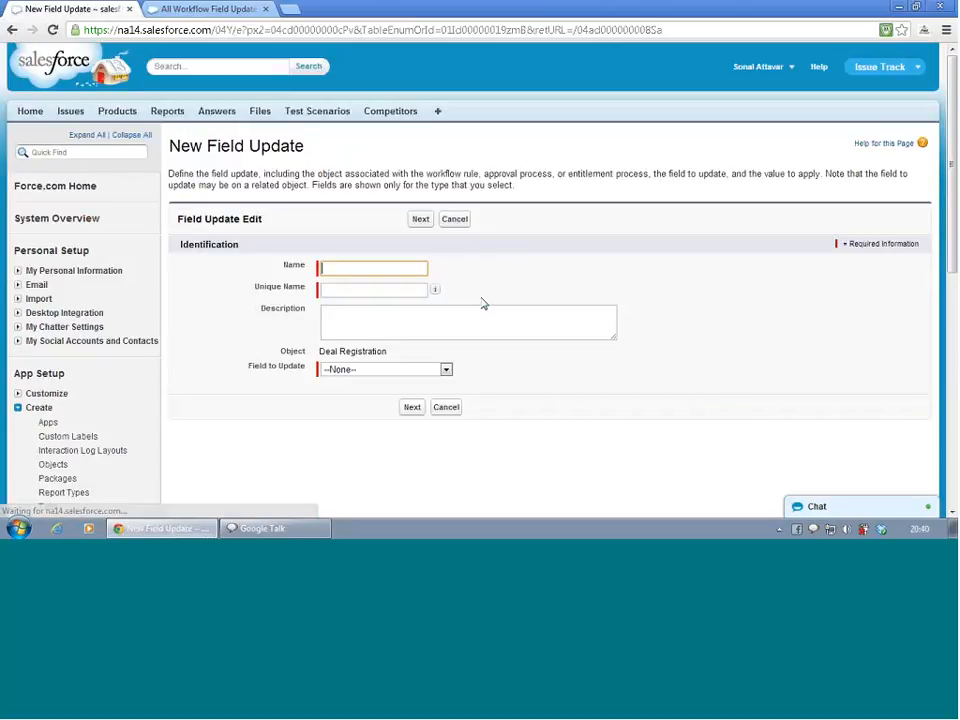
{"action": "type", "text": "I"}
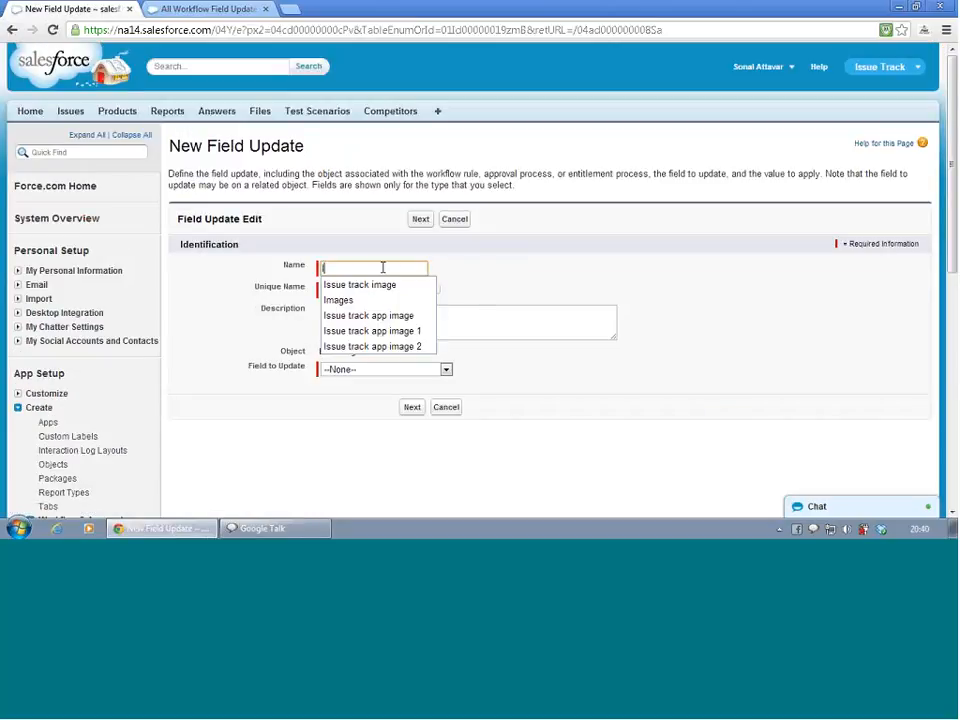
{"action": "key", "text": "BackSpace"}
{"action": "type", "text": "D"}
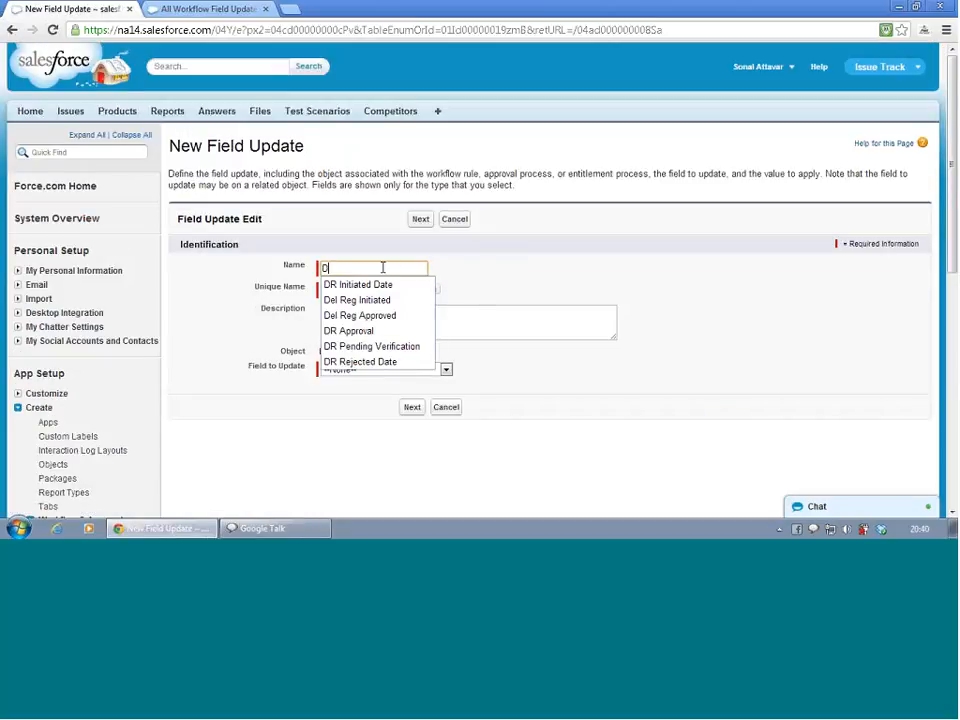
{"action": "type", "text": "R"}
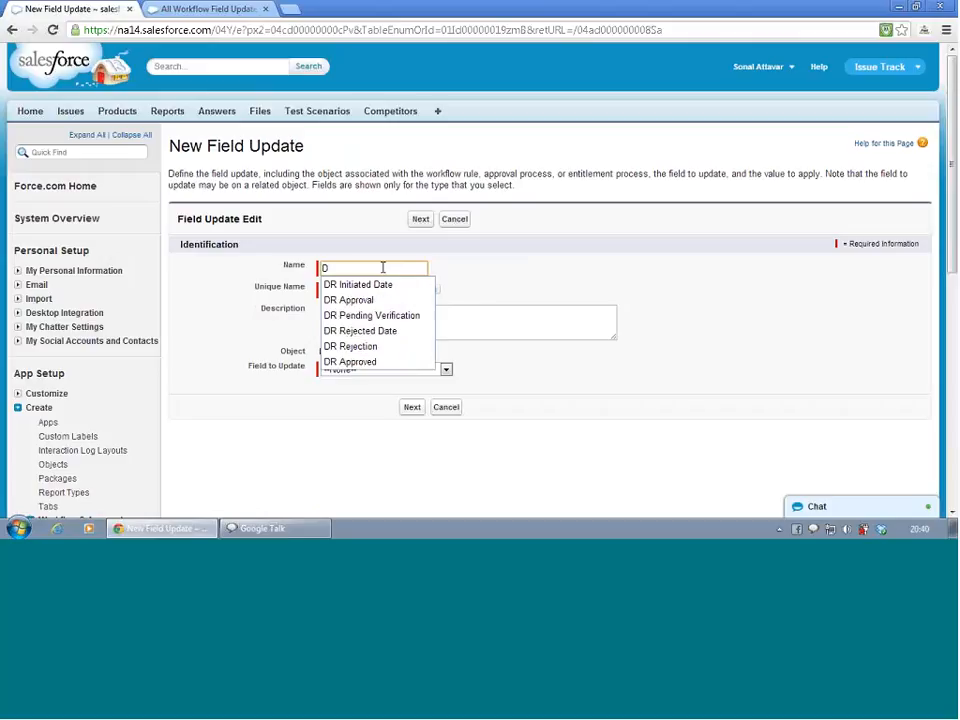
{"action": "type", "text": " I"}
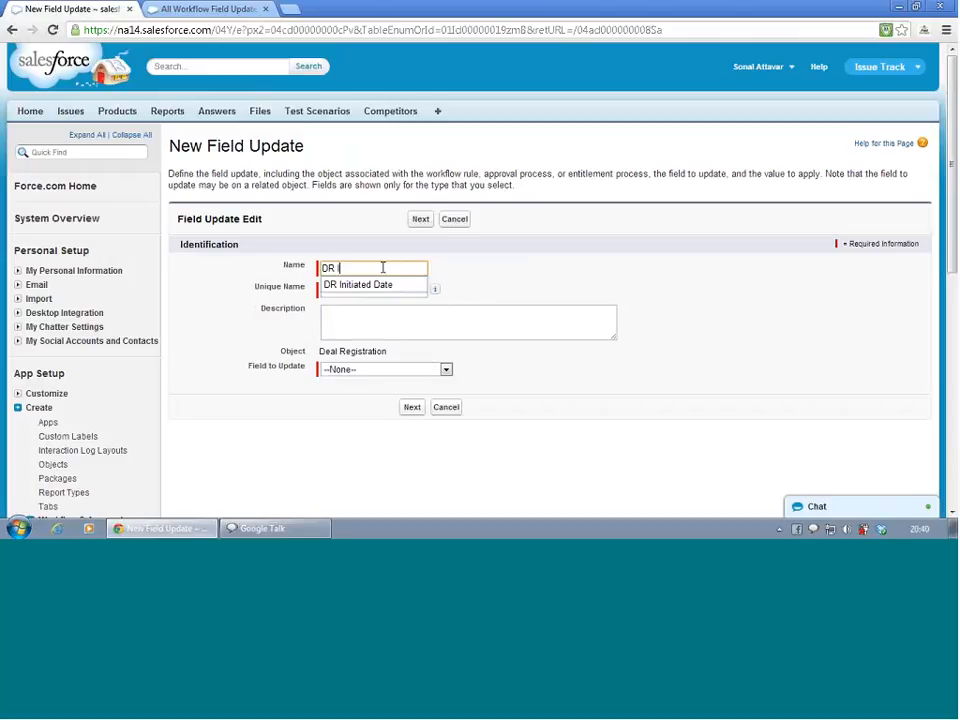
{"action": "type", "text": "nitiated"}
{"action": "left_click", "coordinate": [370, 286]}
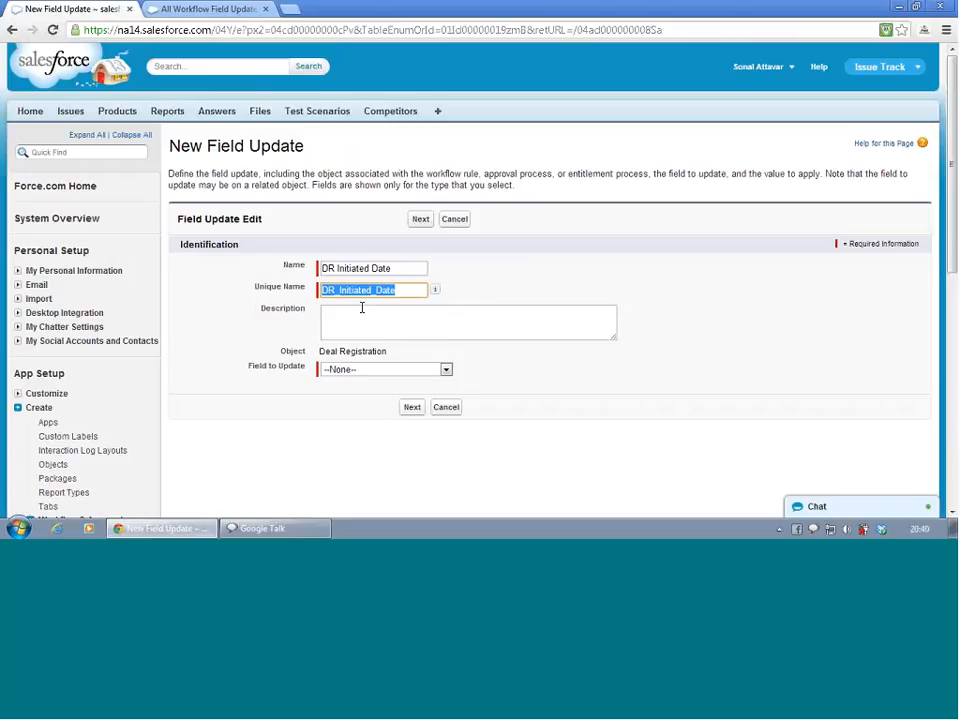
Set the field to update to Deal Registration Status with the specific value Initiated, and save
{"action": "left_click", "coordinate": [362, 372]}
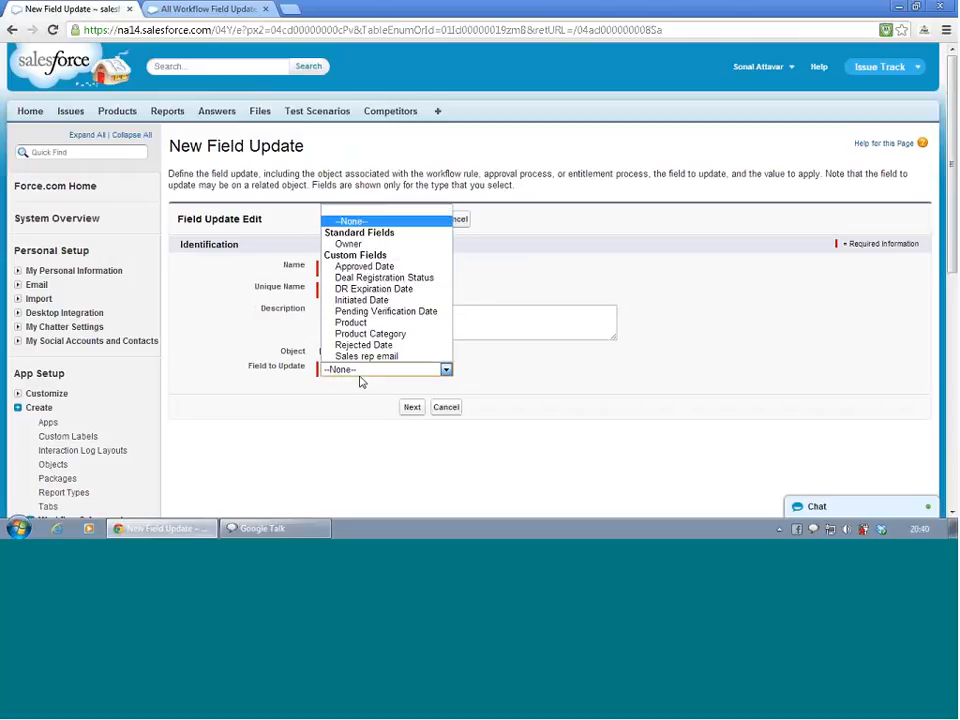
{"action": "left_click", "coordinate": [369, 279]}
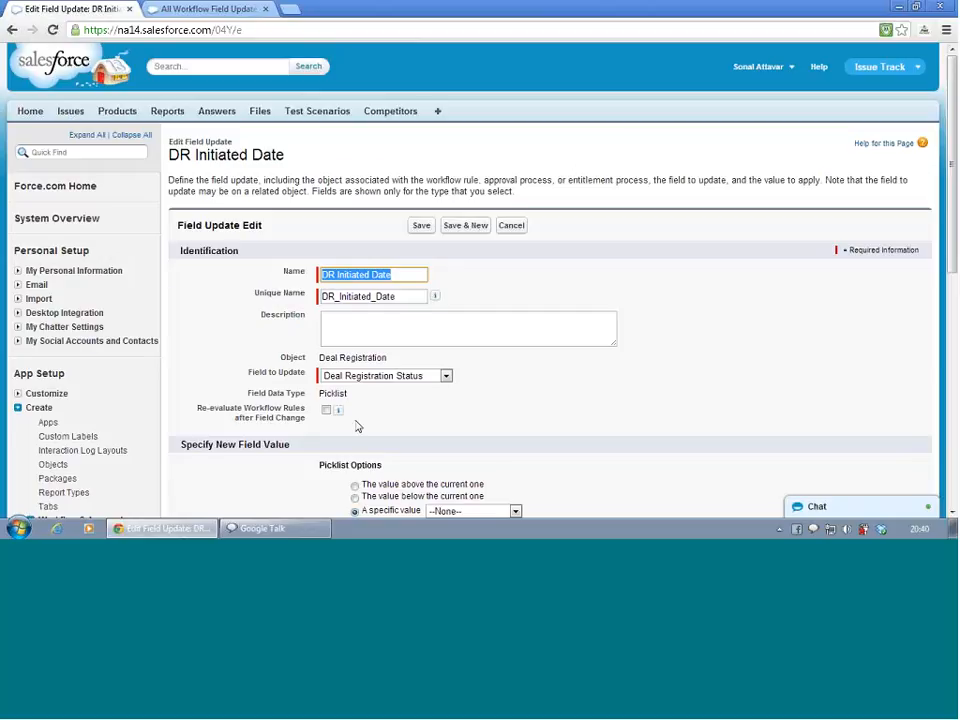
{"action": "scroll", "coordinate": [358, 426], "scroll_direction": "down", "scroll_amount": 3}
{"action": "left_click", "coordinate": [471, 352]}
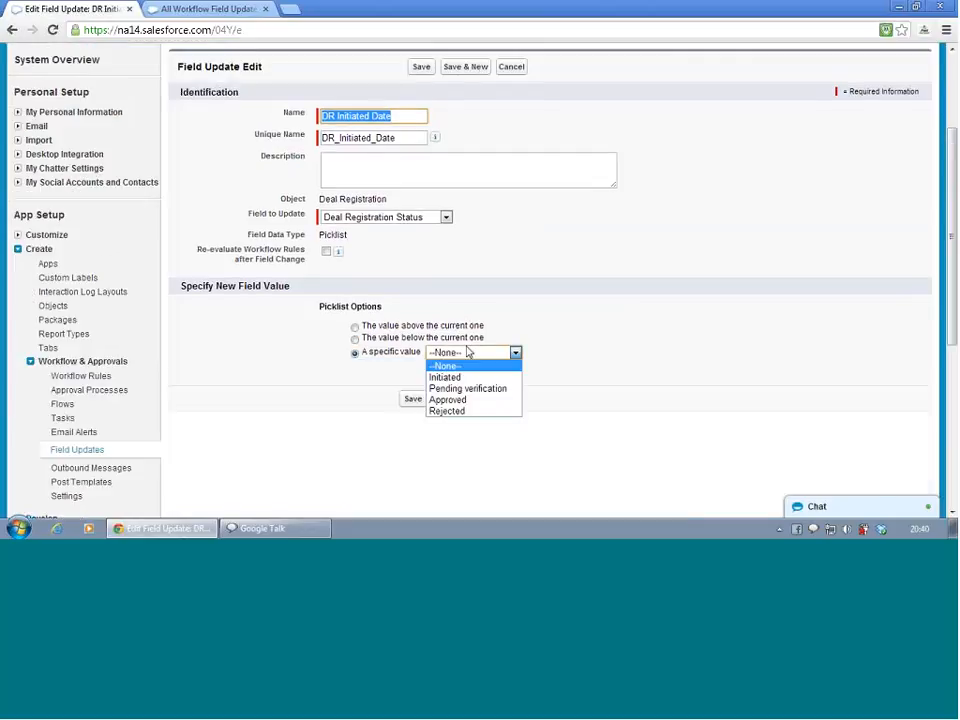
{"action": "left_click", "coordinate": [464, 378]}
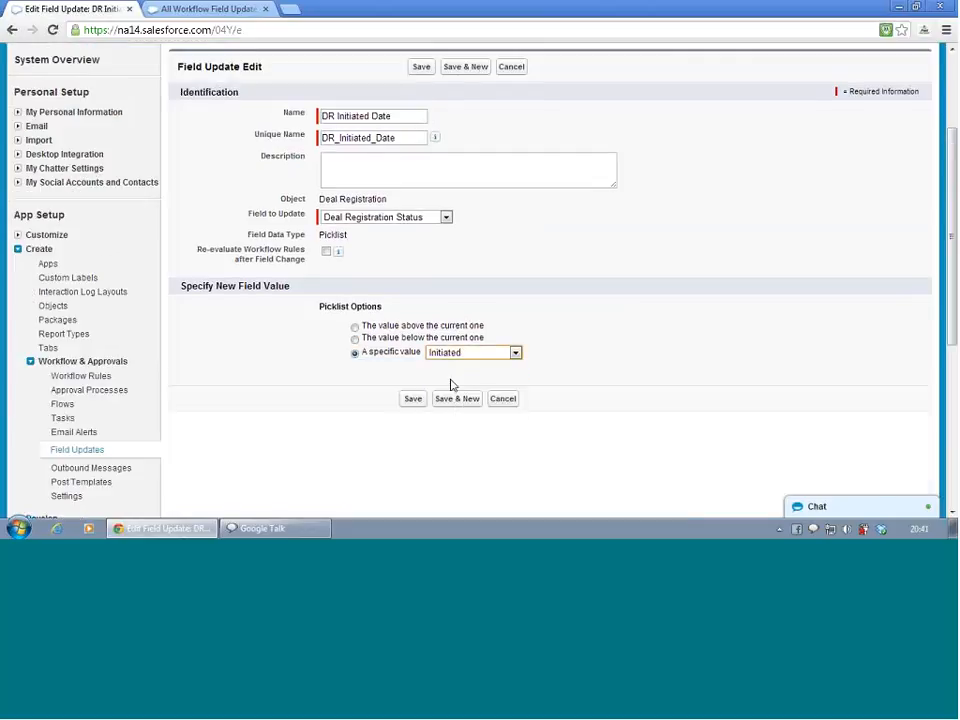
{"action": "left_click", "coordinate": [415, 400]}
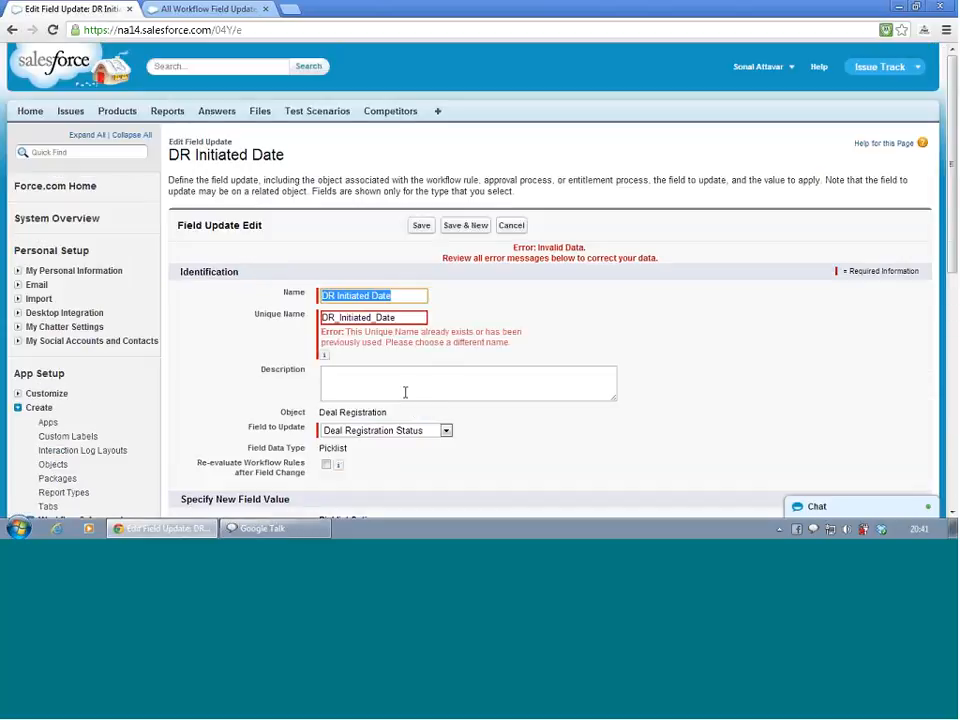
Rename the field update to DR Initiated with unique name DR_Initiated and save it
{"action": "double_click", "coordinate": [380, 295]}
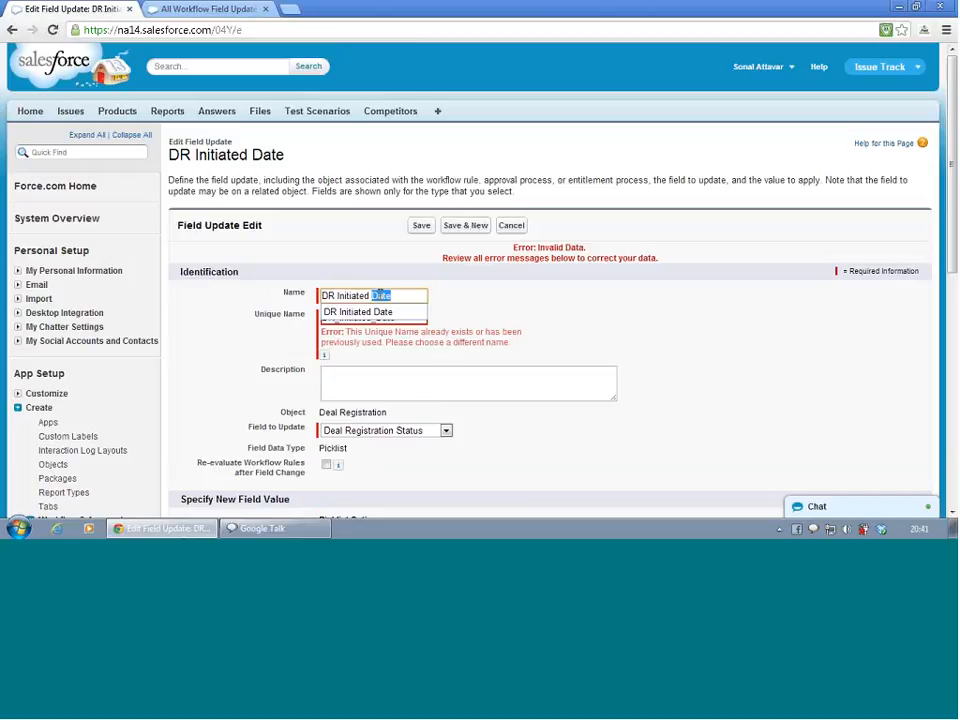
{"action": "key", "text": "BackSpace"}
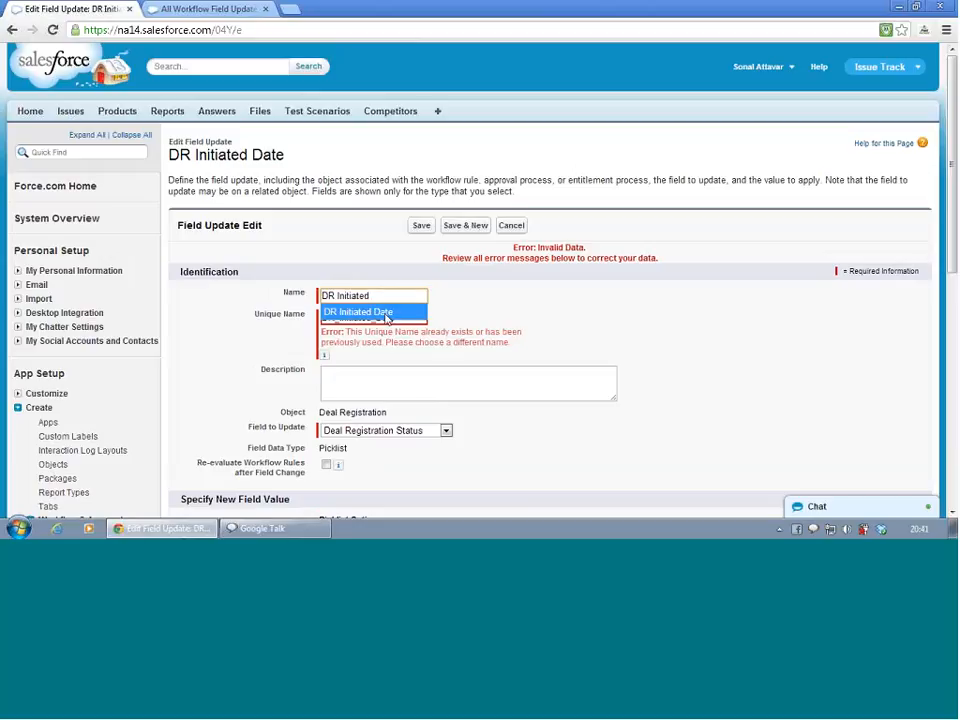
{"action": "left_click", "coordinate": [381, 312]}
{"action": "double_click", "coordinate": [385, 316]}
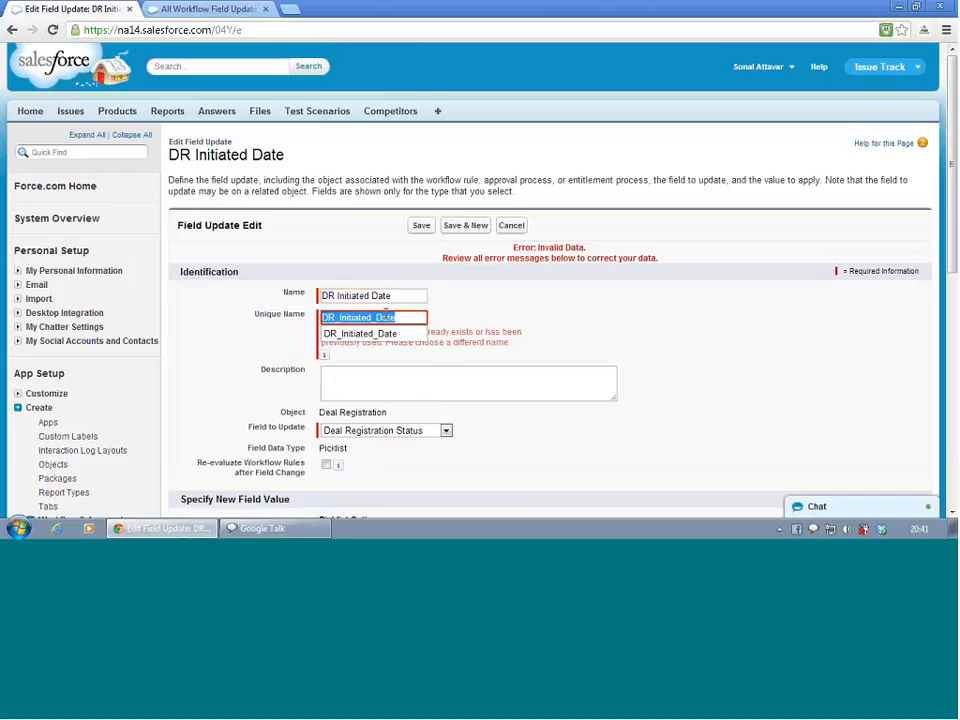
{"action": "left_click", "coordinate": [401, 316]}
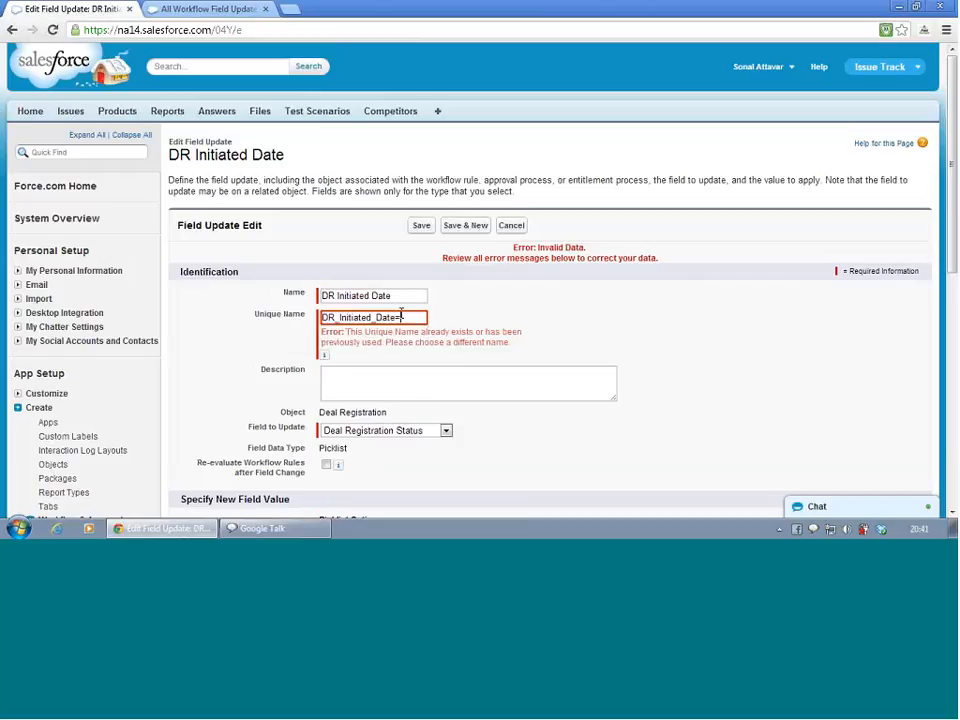
{"action": "key", "text": "BackSpace"}
{"action": "key", "text": "BackSpace"}
{"action": "key", "text": "BackSpace"}
{"action": "key", "text": "BackSpace"}
{"action": "key", "text": "BackSpace"}
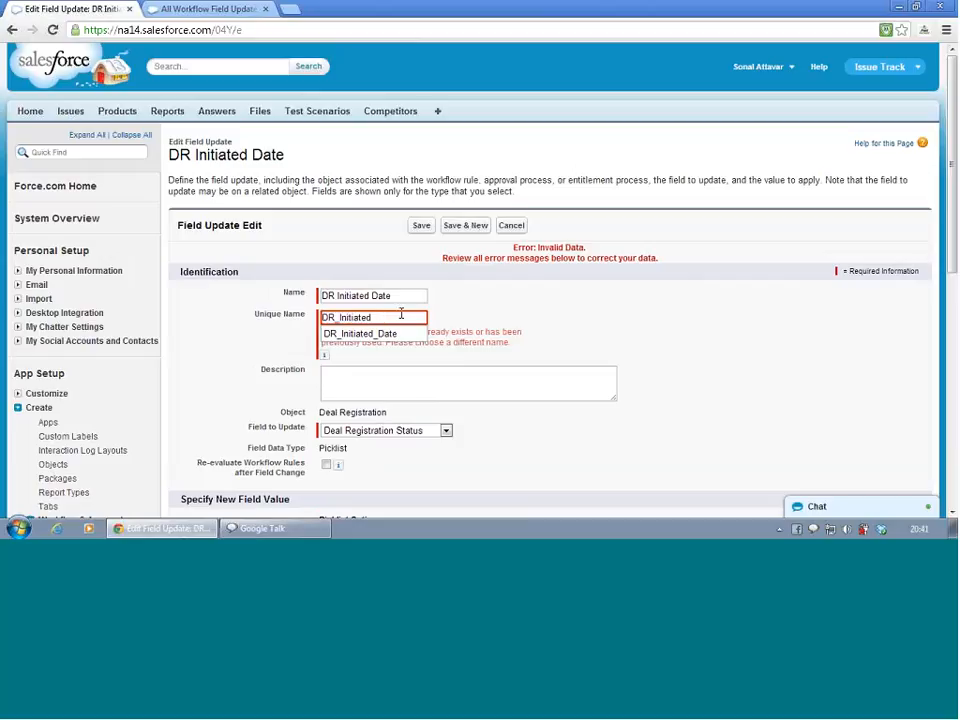
{"action": "left_click", "coordinate": [397, 293]}
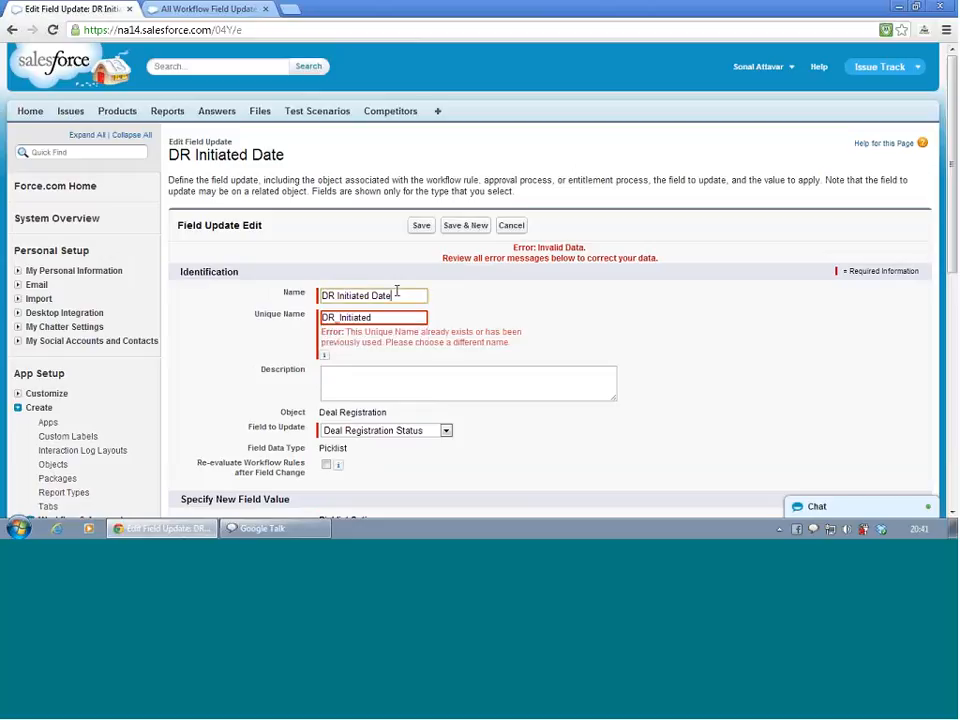
{"action": "key", "text": "BackSpace"}
{"action": "key", "text": "BackSpace"}
{"action": "key", "text": "BackSpace"}
{"action": "key", "text": "BackSpace"}
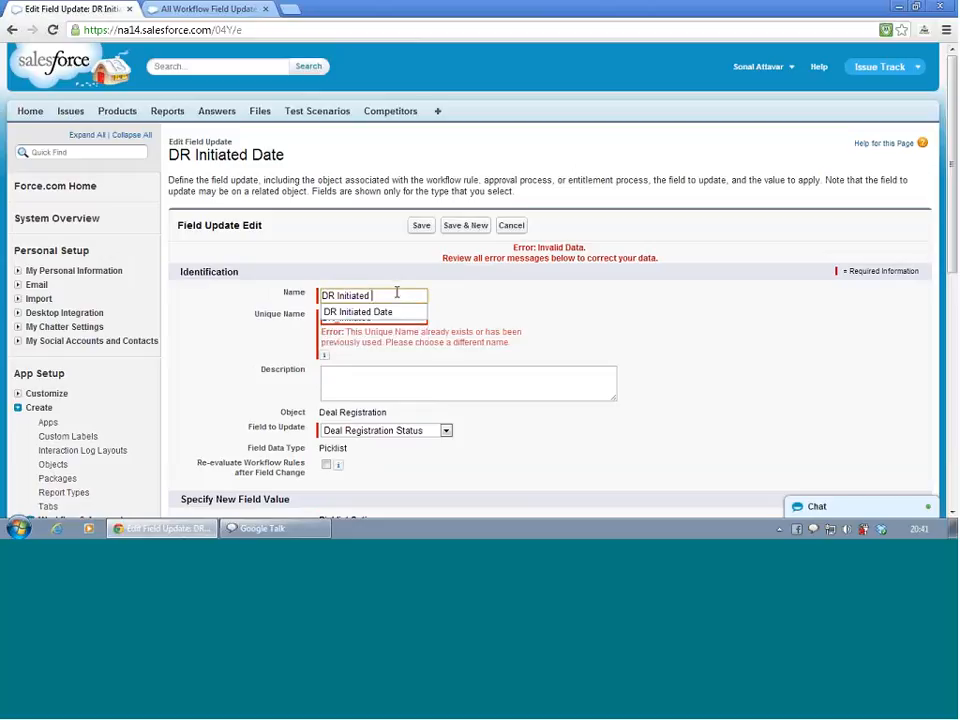
{"action": "left_click", "coordinate": [482, 310]}
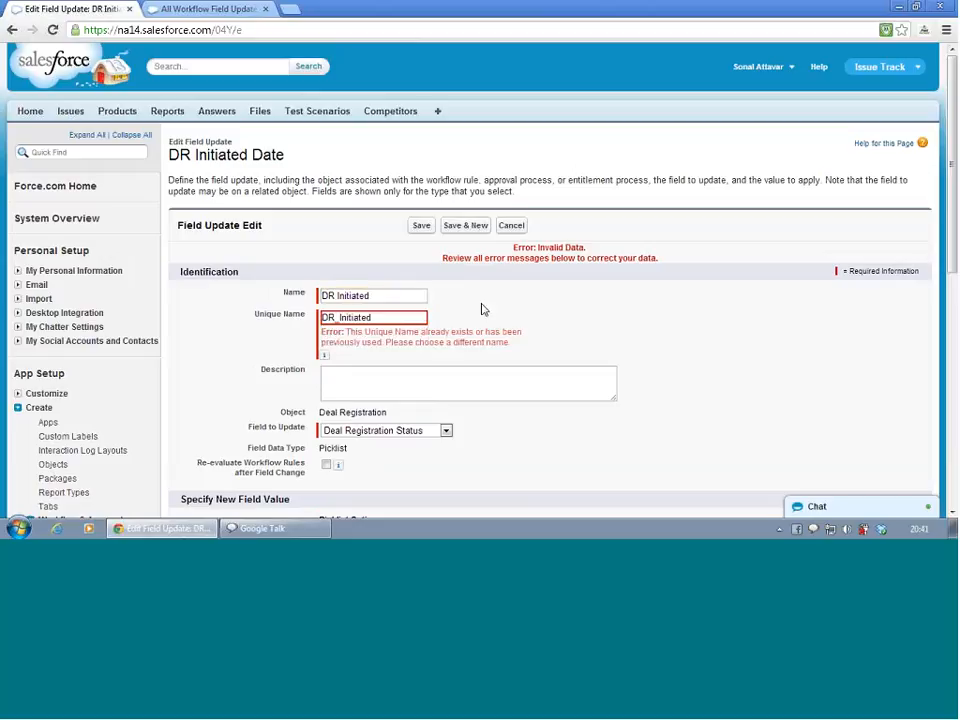
{"action": "left_click", "coordinate": [424, 227]}
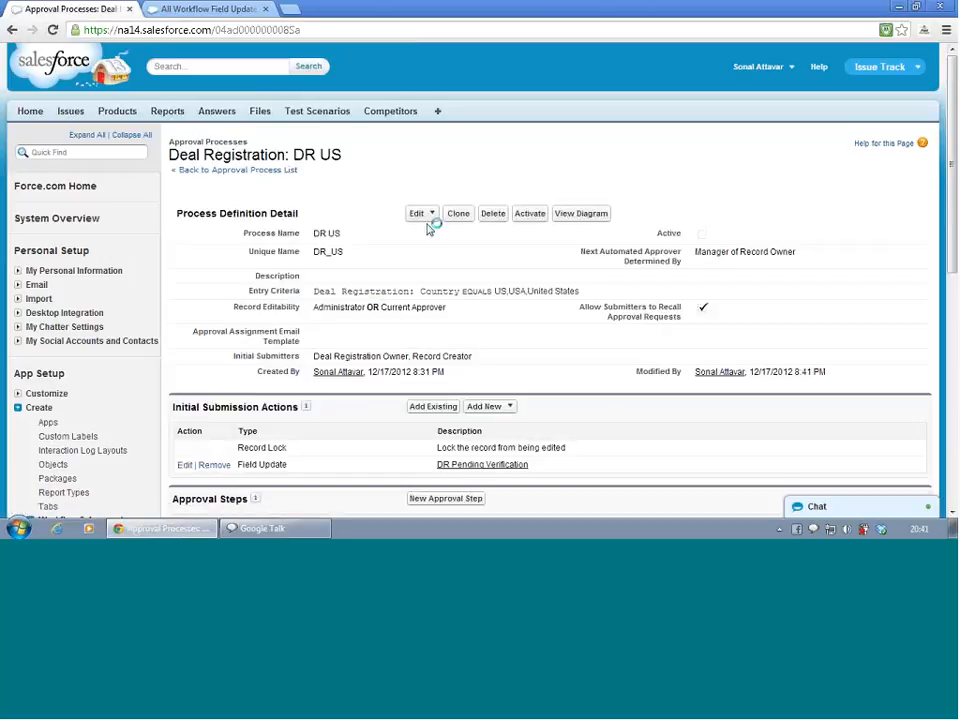
{"action": "scroll", "coordinate": [428, 228], "scroll_direction": "down", "scroll_amount": 3}
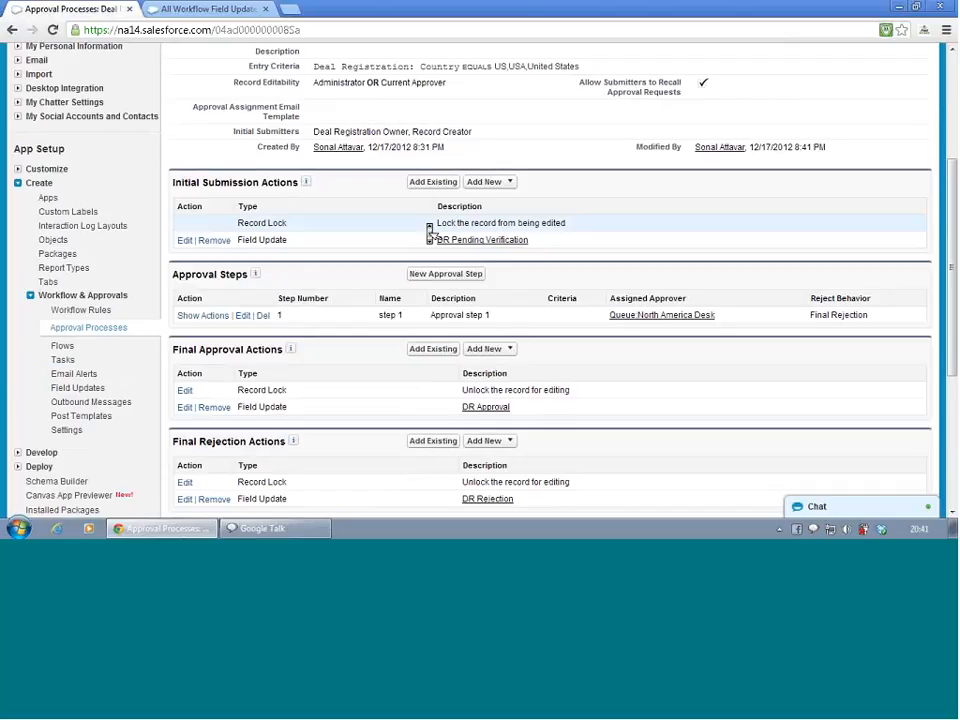
Edit the DR US entry criteria, adding a second condition on Deal Registration Status with the operator equals
{"action": "scroll", "coordinate": [428, 232], "scroll_direction": "down", "scroll_amount": 4}
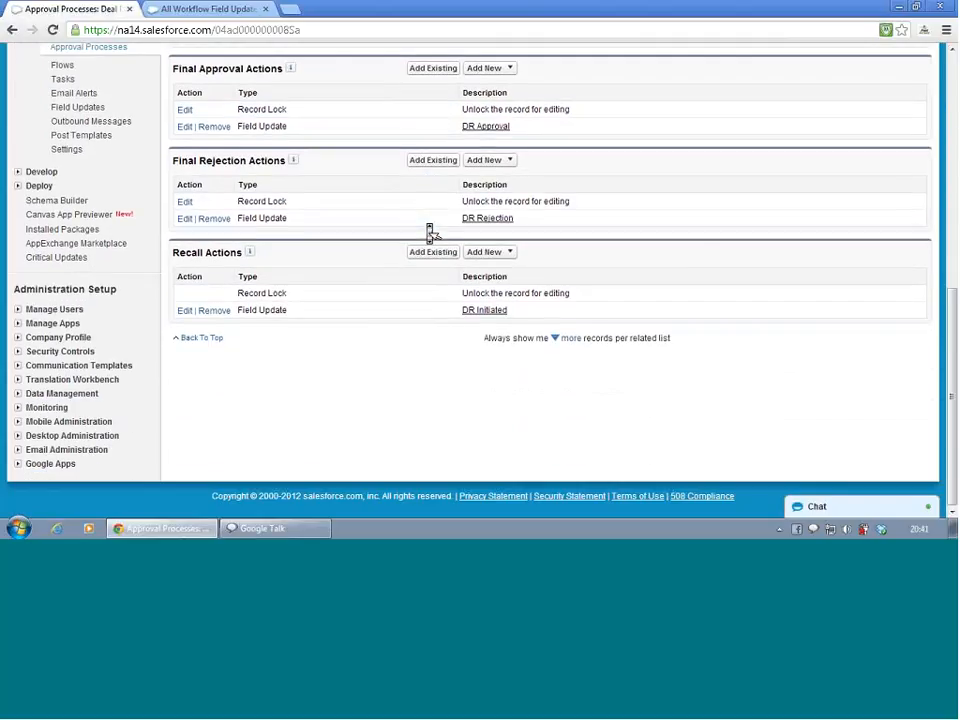
{"action": "scroll", "coordinate": [428, 232], "scroll_direction": "up", "scroll_amount": 3}
{"action": "scroll", "coordinate": [430, 233], "scroll_direction": "up", "scroll_amount": 1}
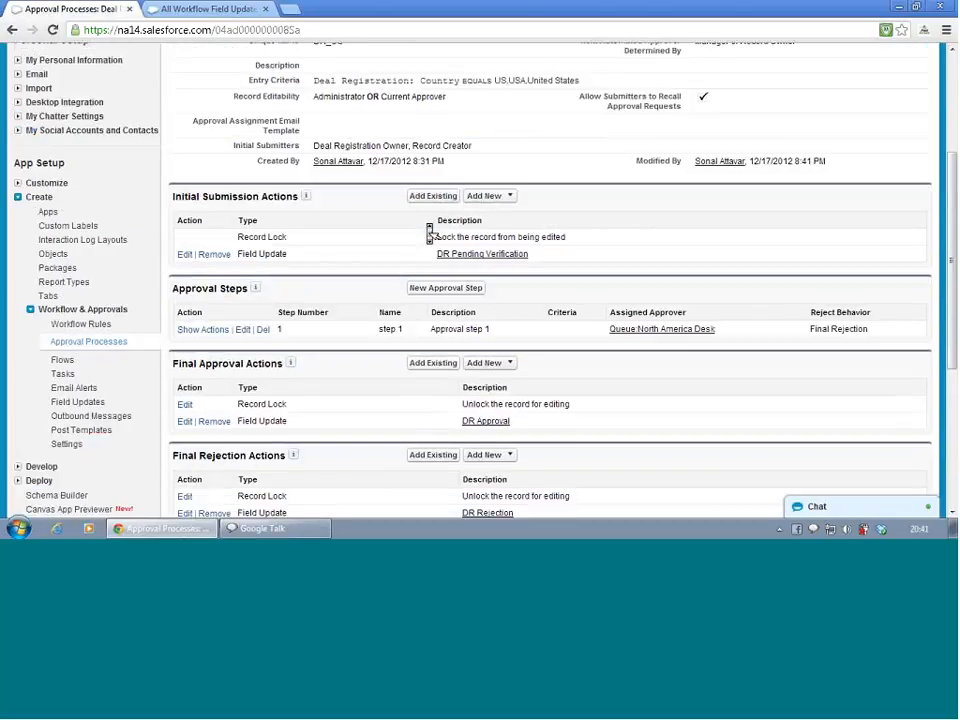
{"action": "scroll", "coordinate": [430, 233], "scroll_direction": "up", "scroll_amount": 3}
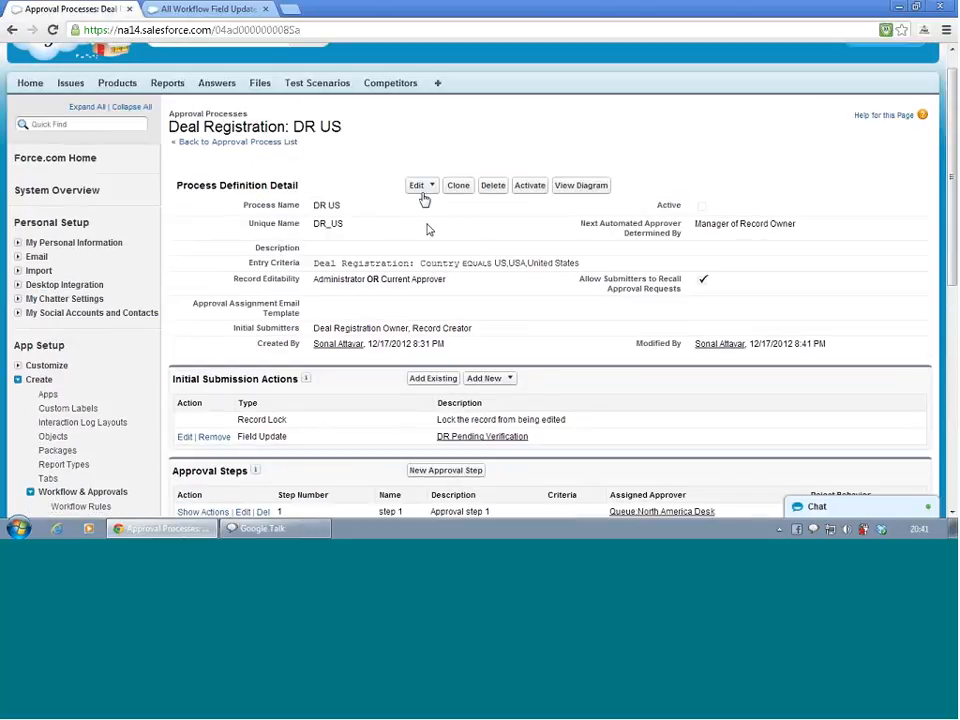
{"action": "left_click", "coordinate": [423, 190]}
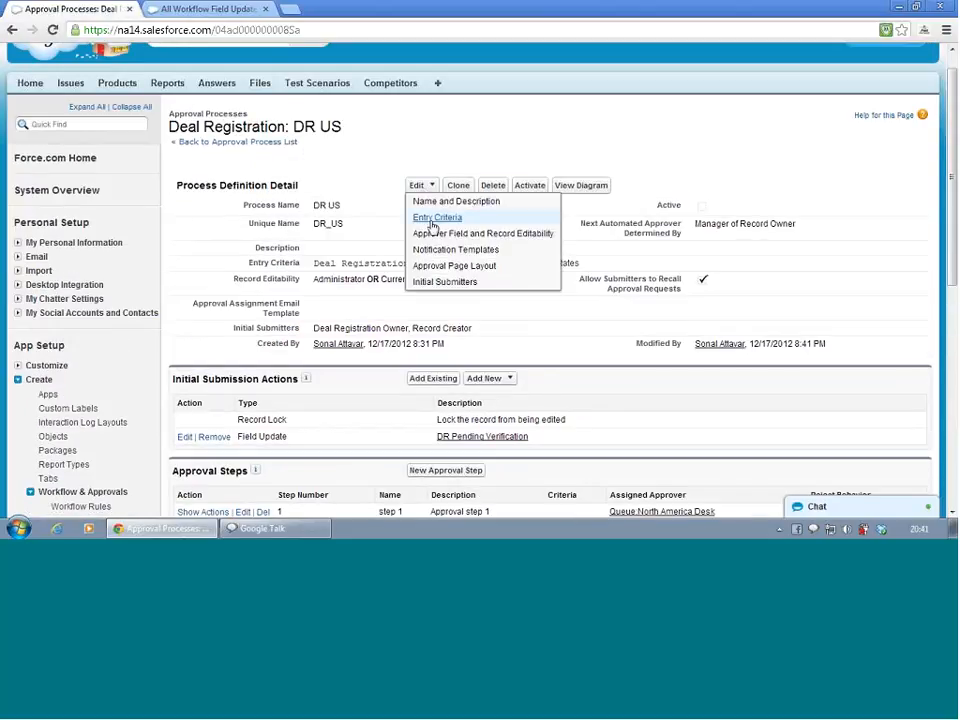
{"action": "left_click", "coordinate": [428, 219]}
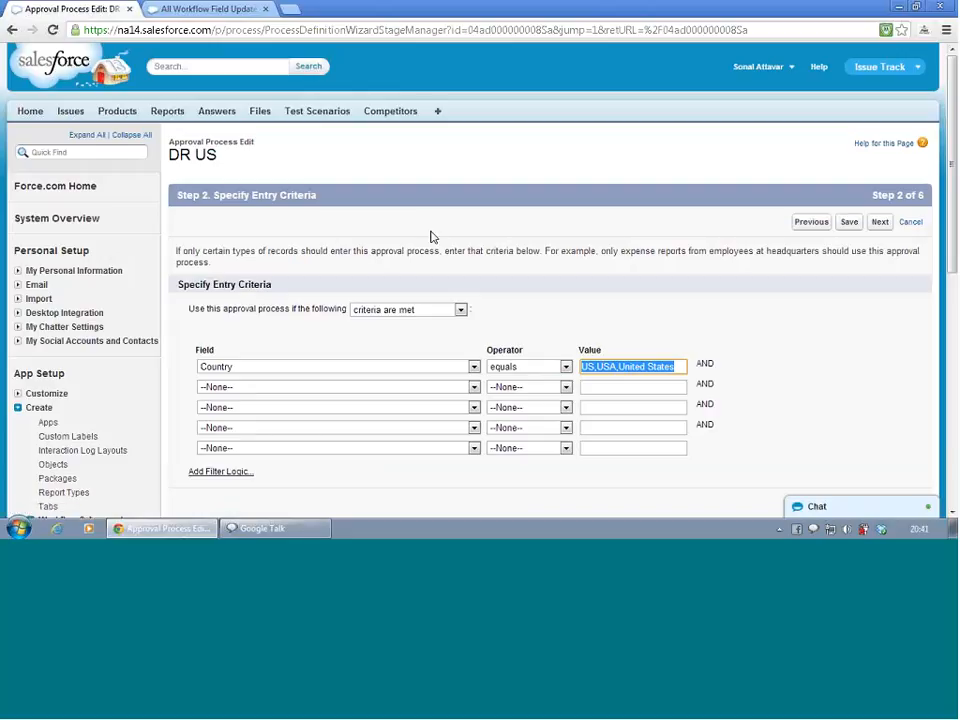
{"action": "left_click", "coordinate": [429, 312]}
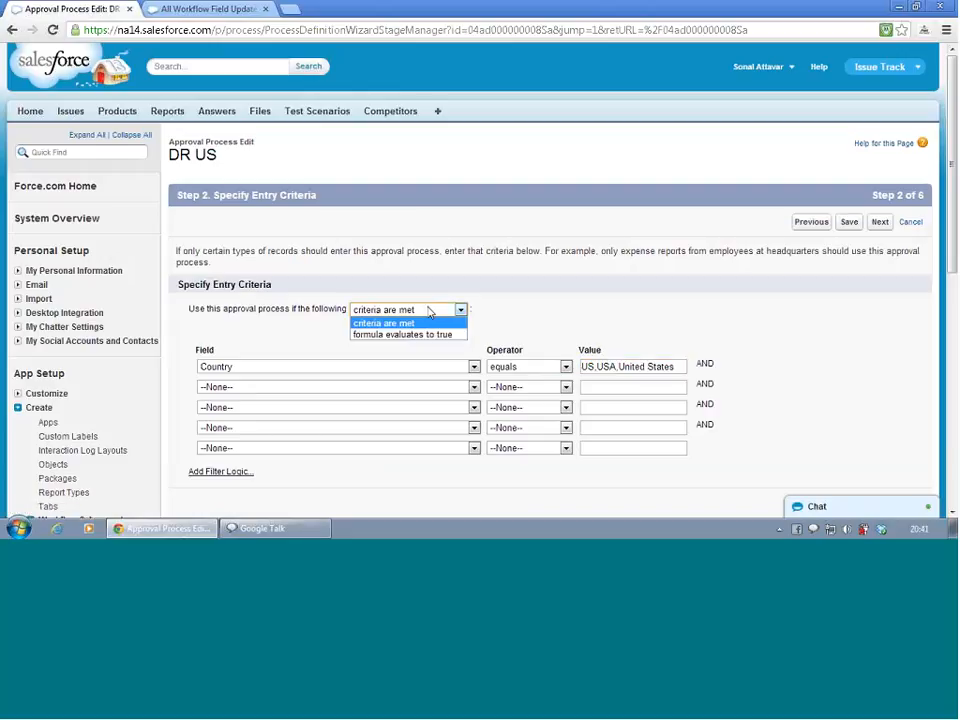
{"action": "left_click", "coordinate": [429, 312]}
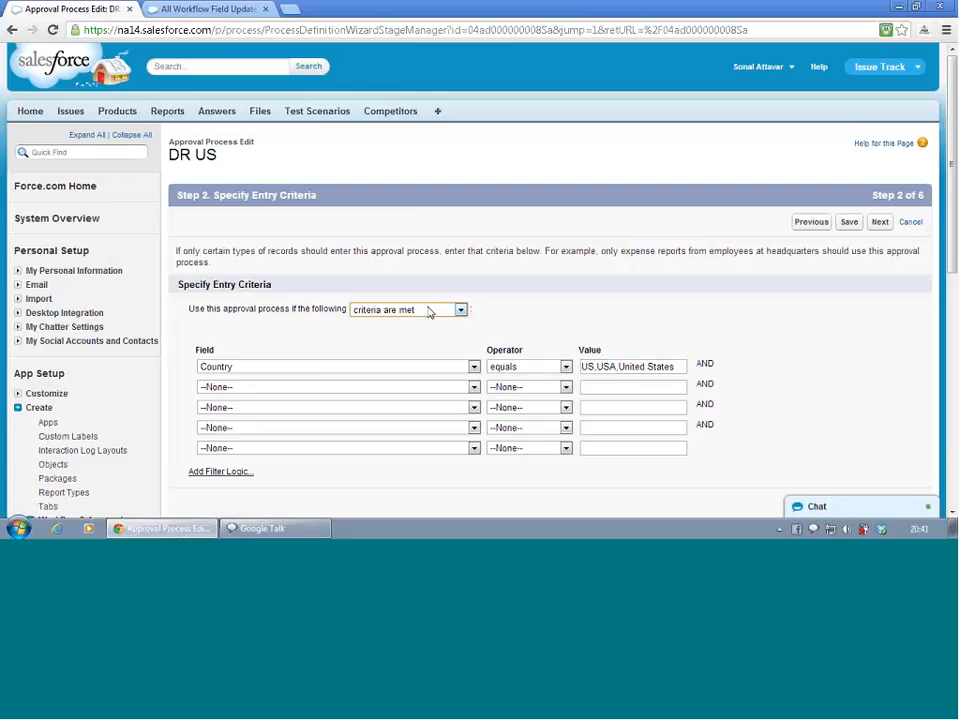
{"action": "left_click", "coordinate": [384, 390]}
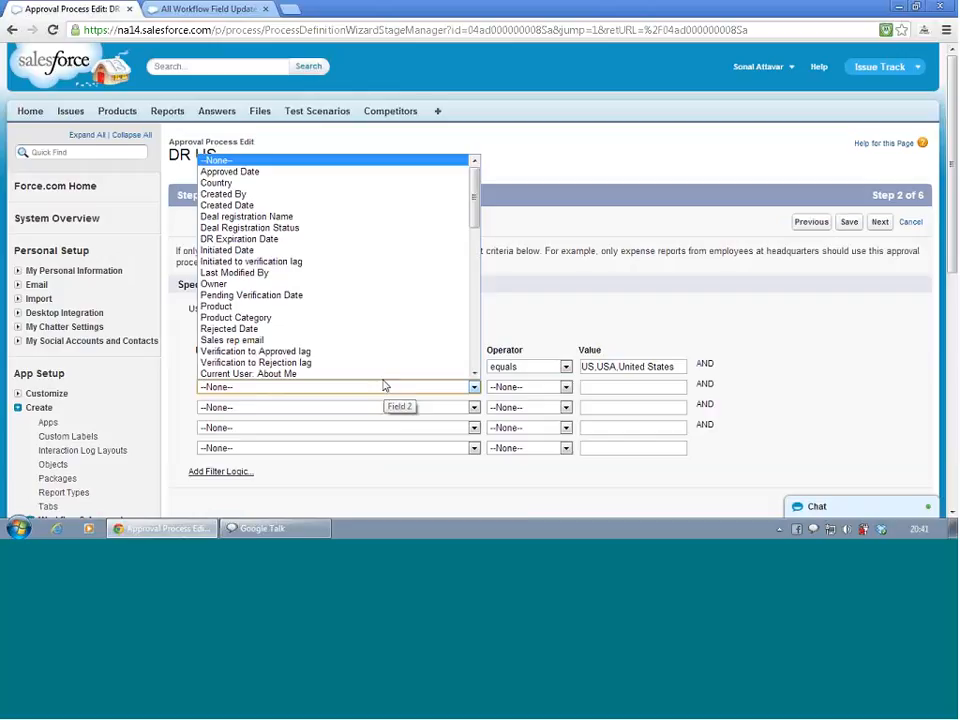
{"action": "left_click", "coordinate": [349, 228]}
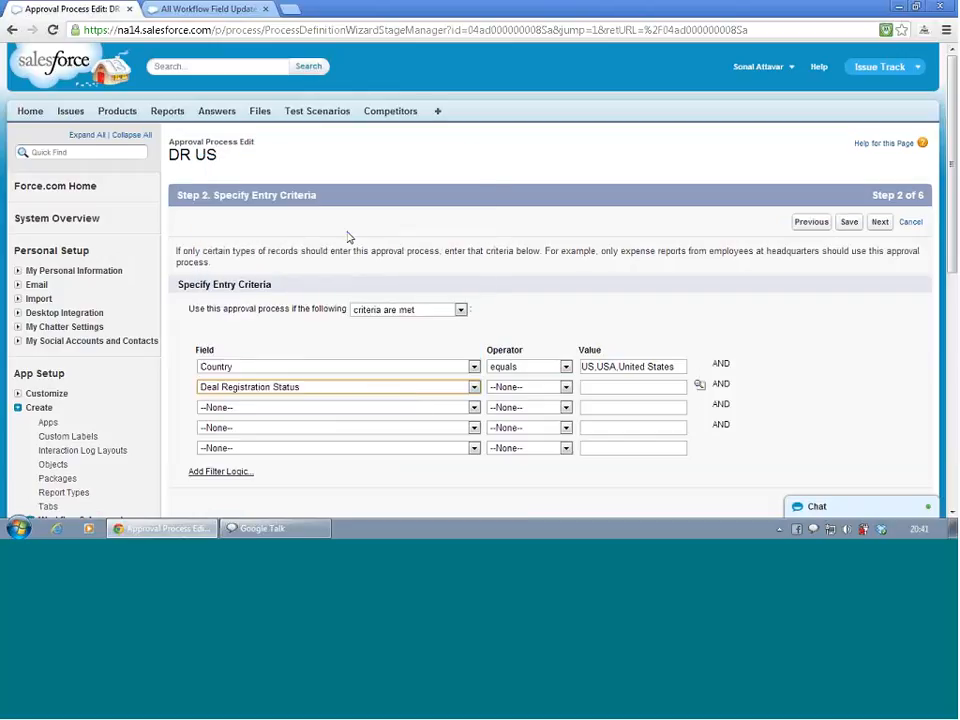
{"action": "left_click", "coordinate": [496, 388]}
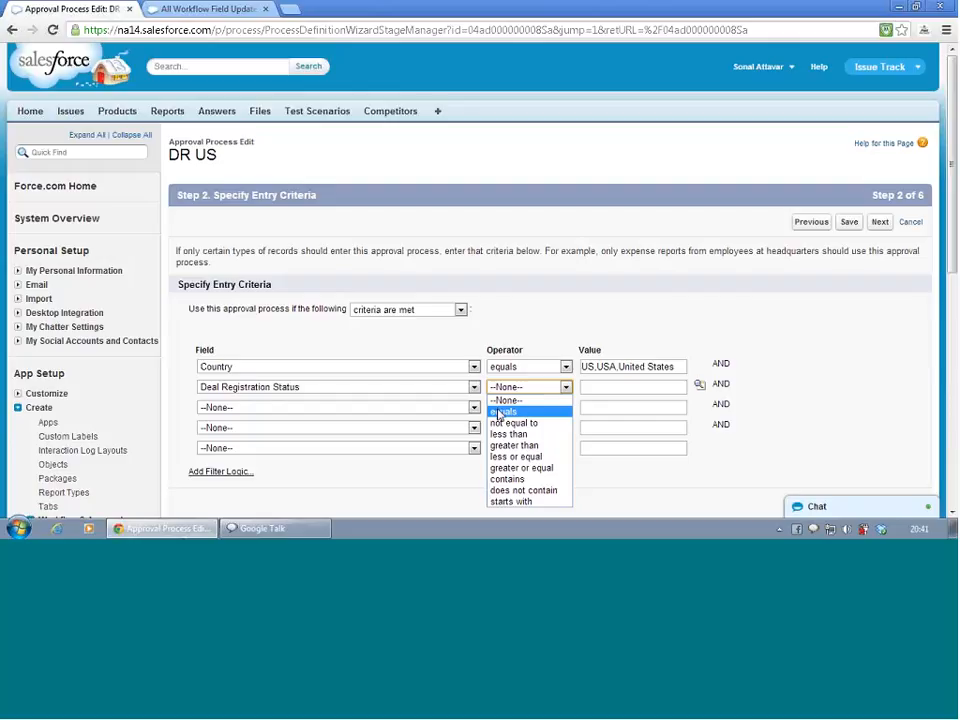
{"action": "left_click", "coordinate": [499, 412]}
Pick Initiated as the value of the Deal Registration Status condition and save the entry criteria
{"action": "left_click", "coordinate": [591, 381]}
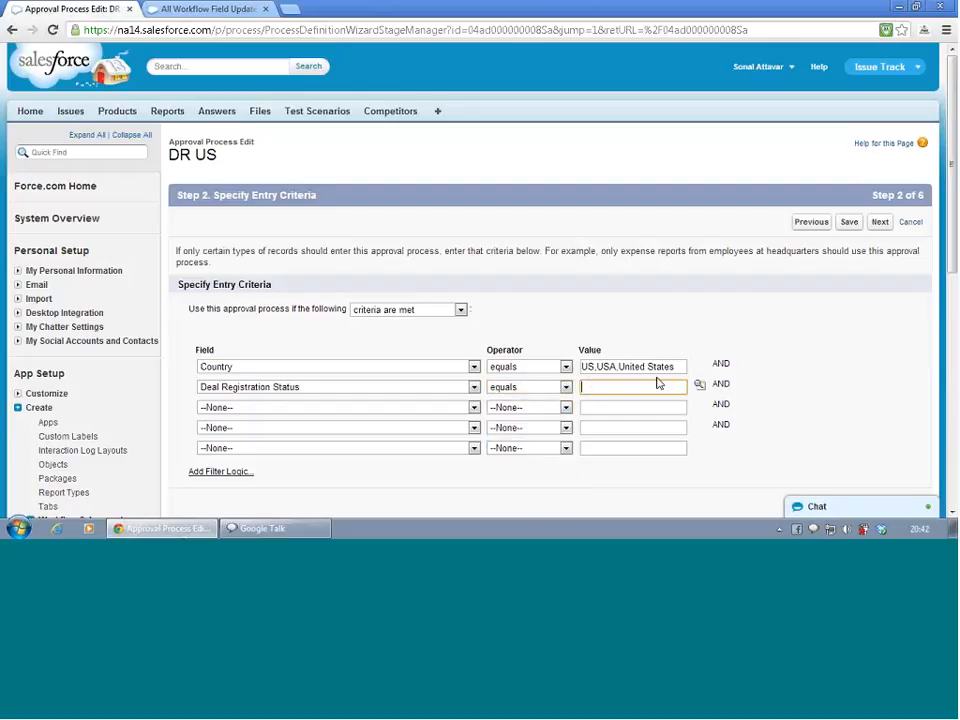
{"action": "left_click", "coordinate": [700, 385]}
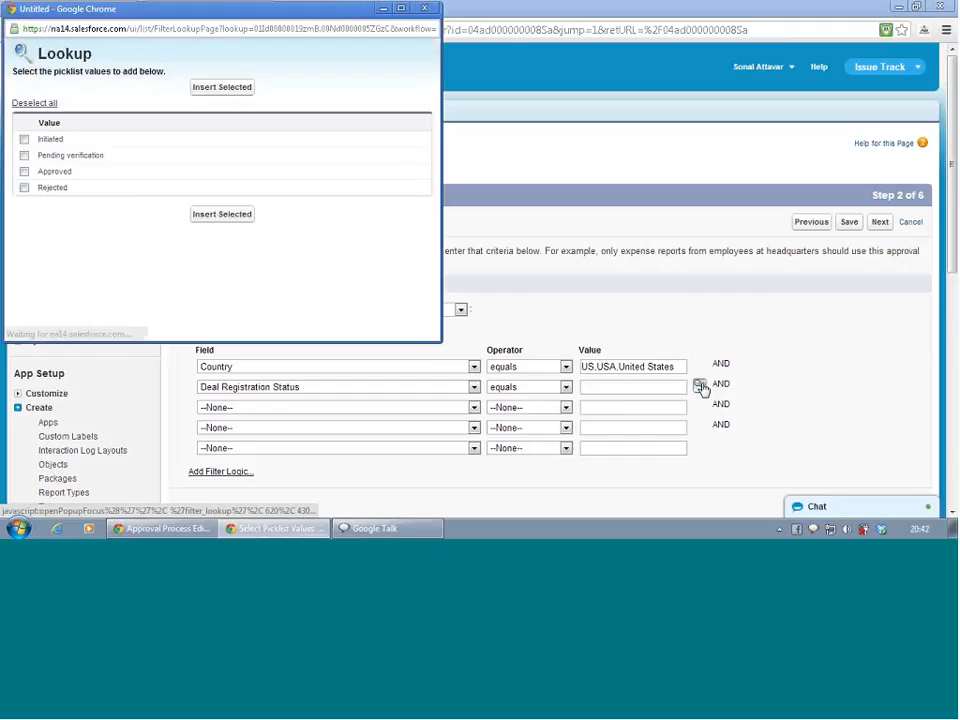
{"action": "left_click", "coordinate": [24, 139]}
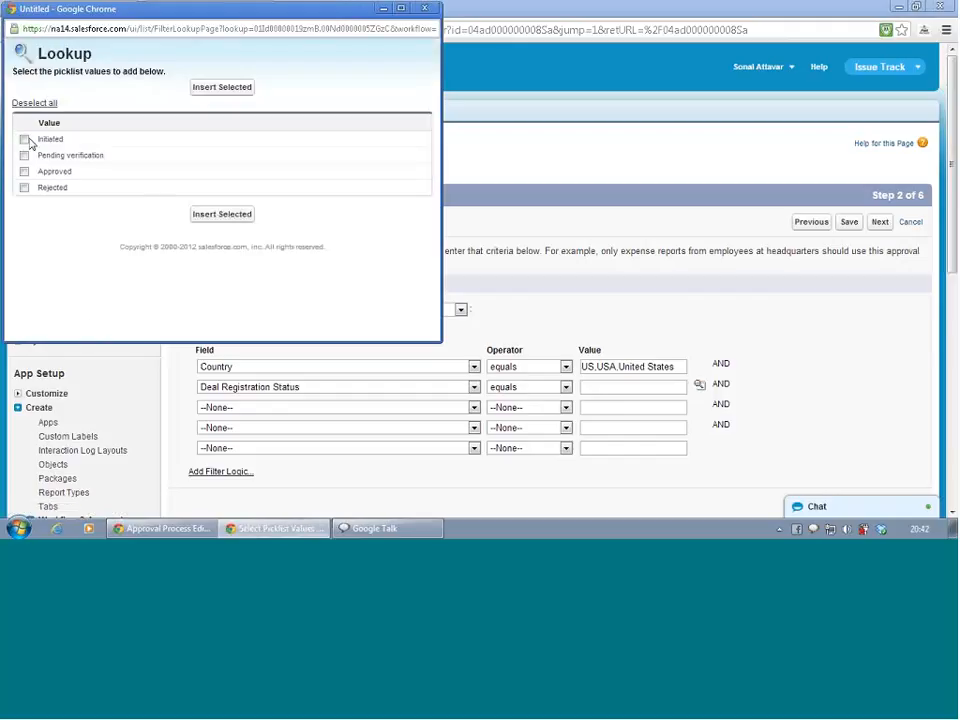
{"action": "left_click", "coordinate": [236, 216]}
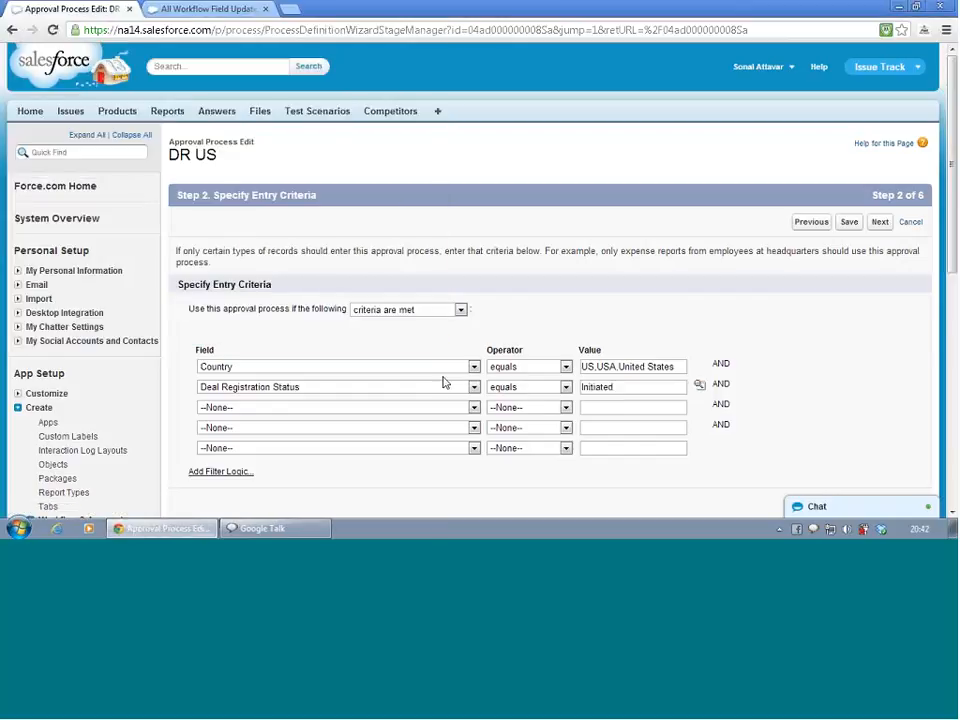
{"action": "scroll", "coordinate": [445, 383], "scroll_direction": "down", "scroll_amount": 3}
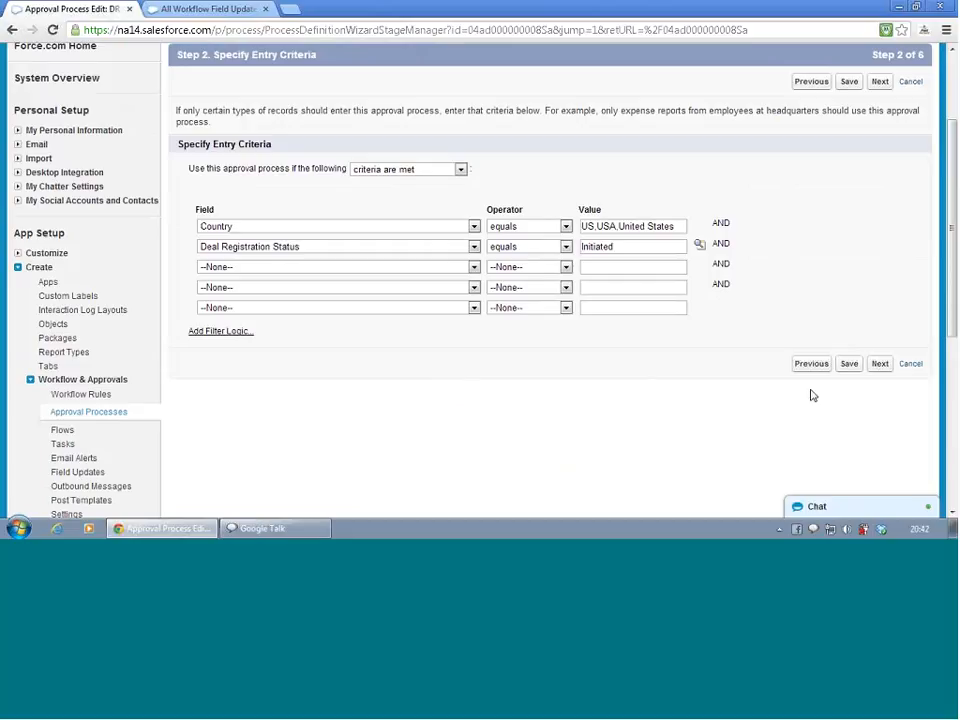
{"action": "left_click", "coordinate": [849, 364]}
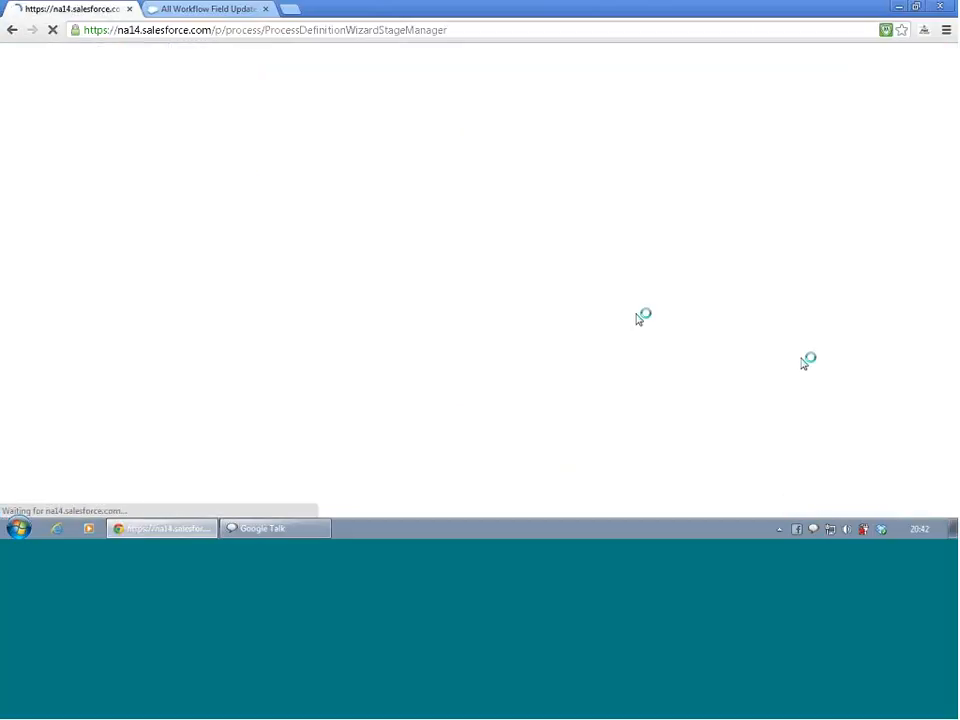
Activate the DR US approval process, confirming the warning, and open its process diagram for review
{"action": "left_click", "coordinate": [533, 215]}
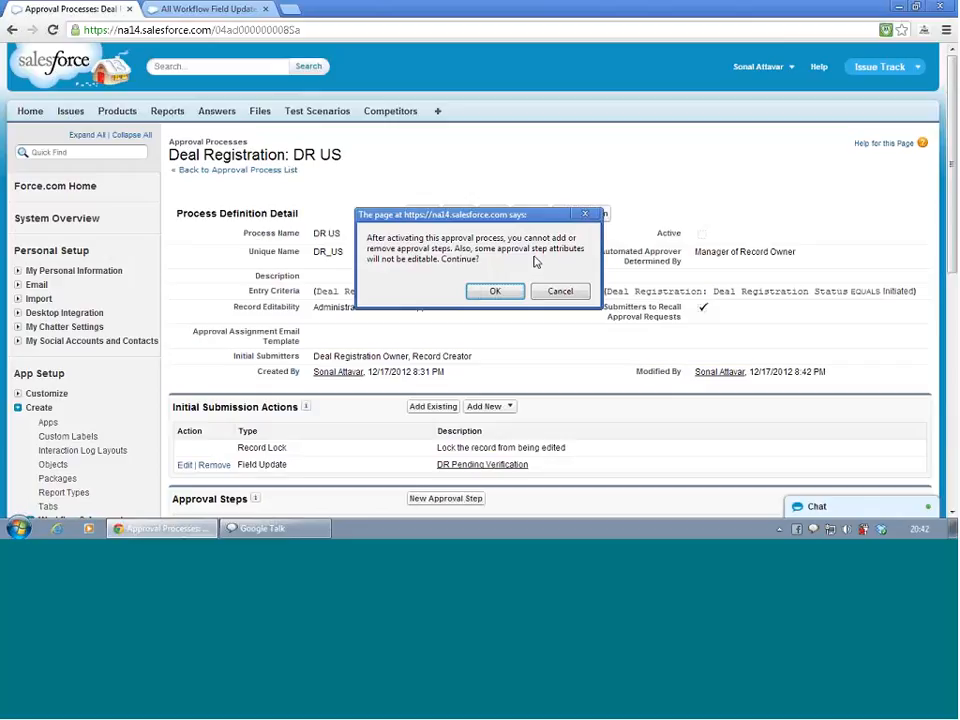
{"action": "left_click", "coordinate": [497, 295]}
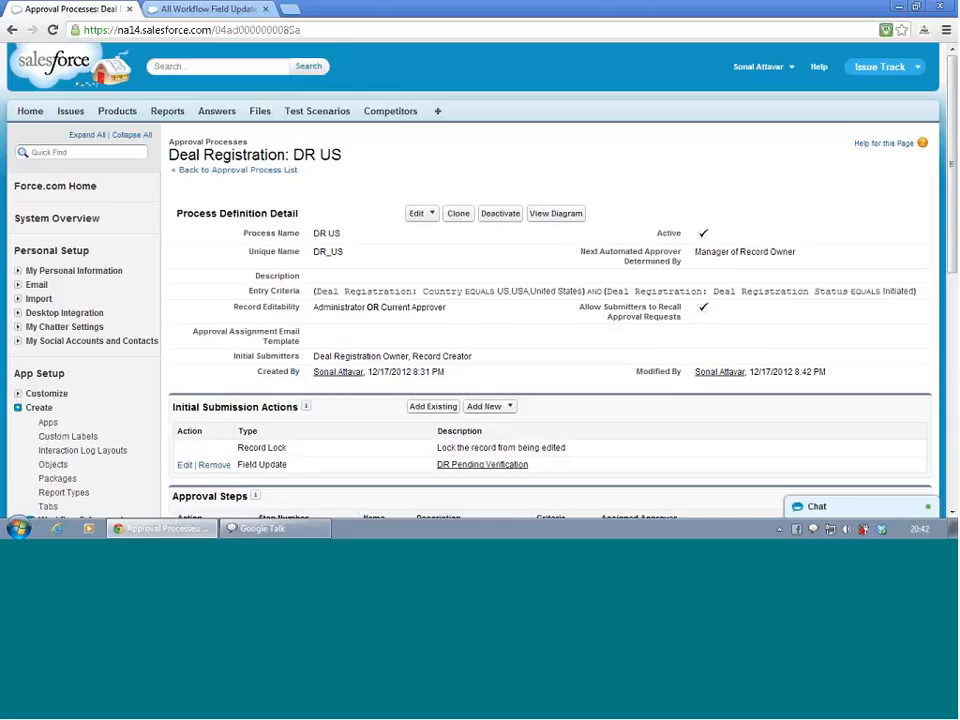
{"action": "left_click", "coordinate": [568, 214]}
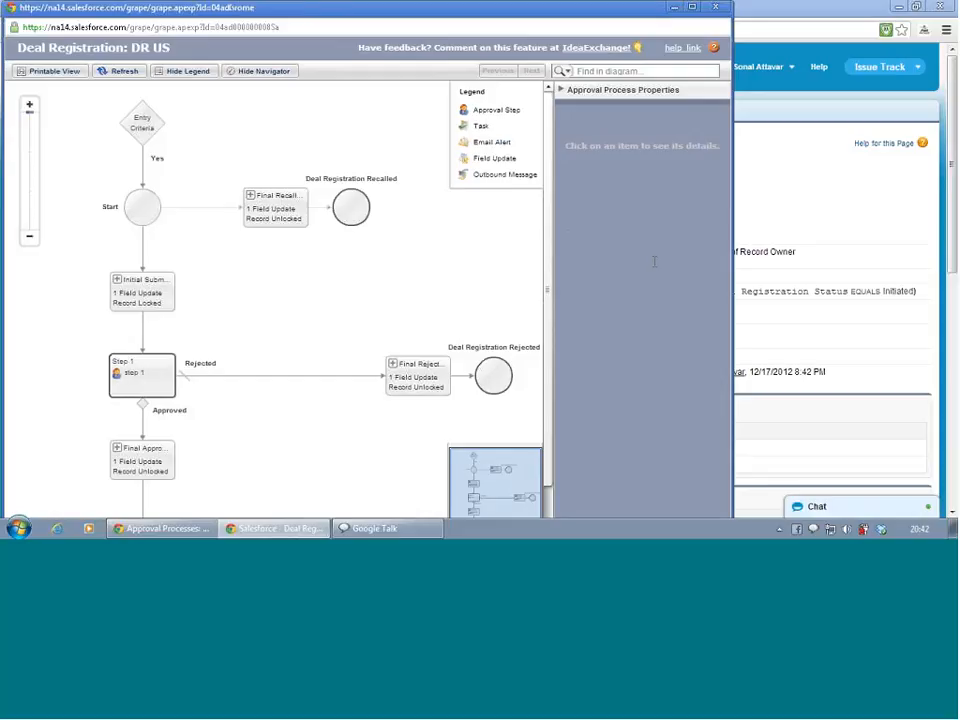
{"action": "left_click", "coordinate": [716, 8]}
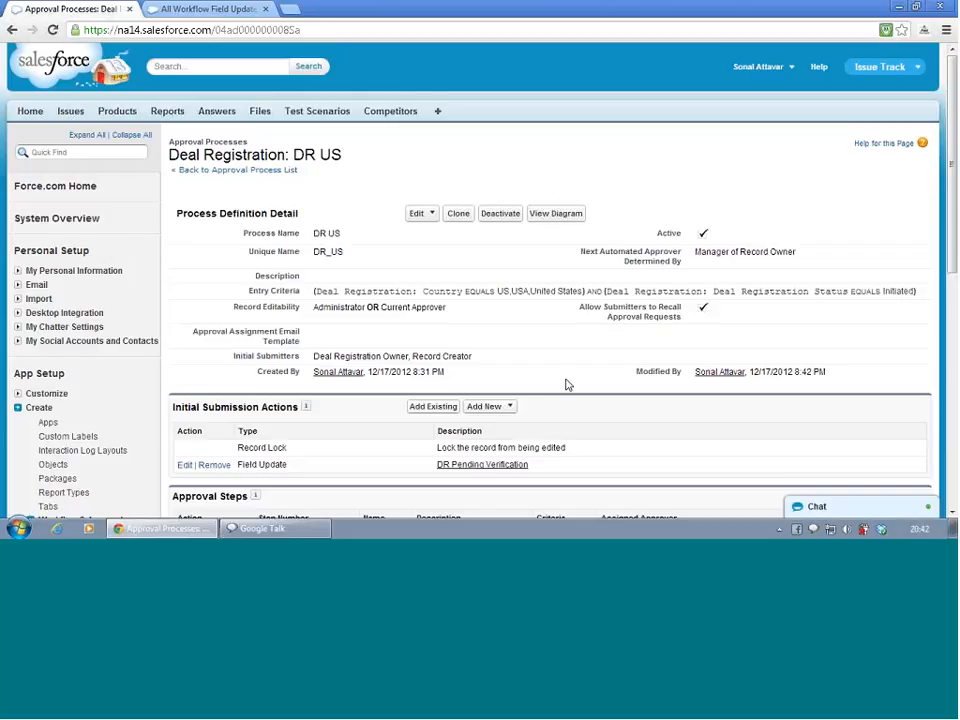
Switch to the Sales App and open the Groupon account from the Accounts tab
{"action": "left_click", "coordinate": [178, 12]}
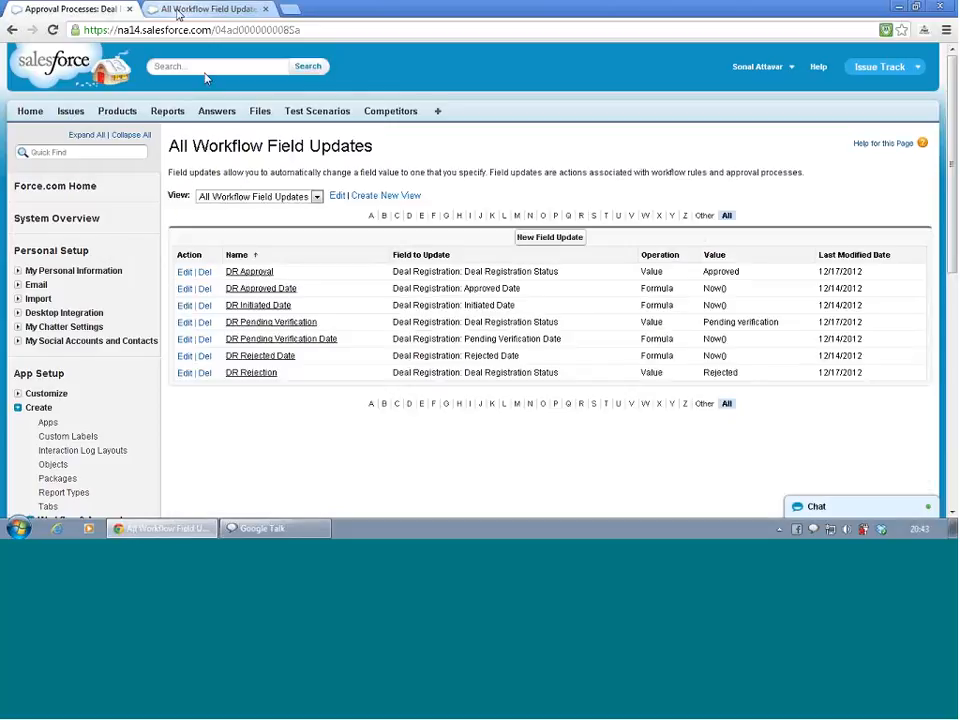
{"action": "left_click", "coordinate": [438, 114]}
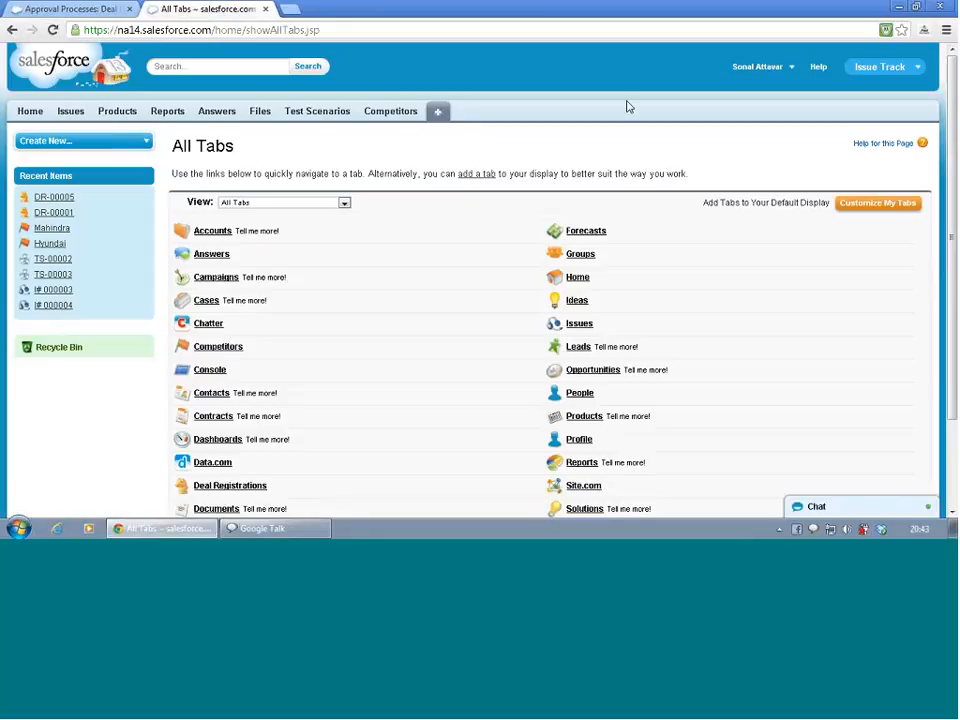
{"action": "left_click", "coordinate": [914, 67]}
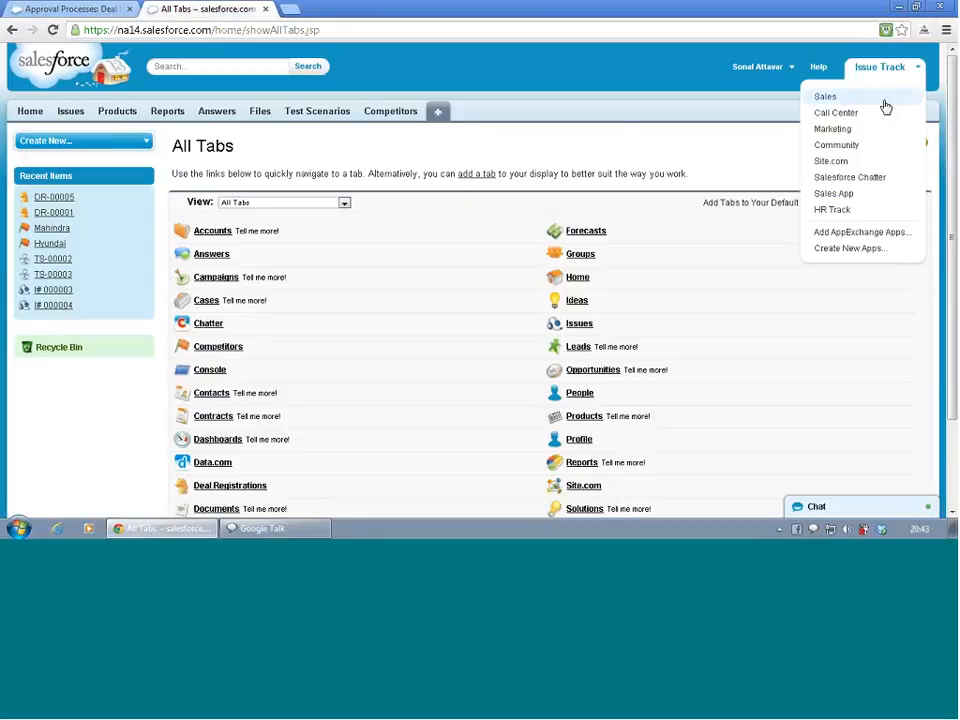
{"action": "left_click", "coordinate": [866, 181]}
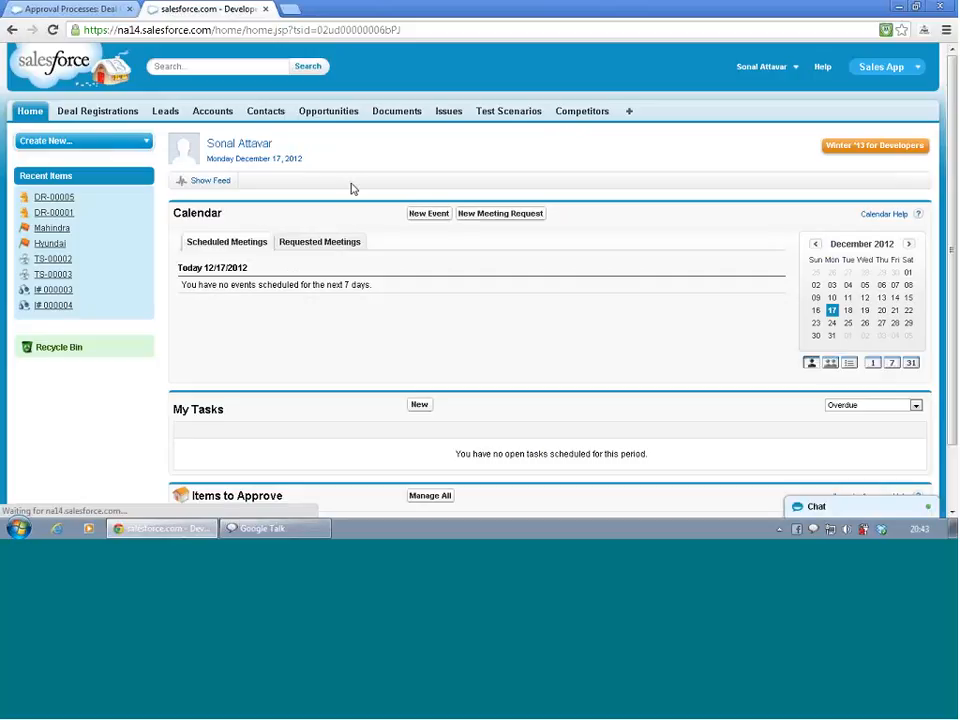
{"action": "left_click", "coordinate": [92, 111]}
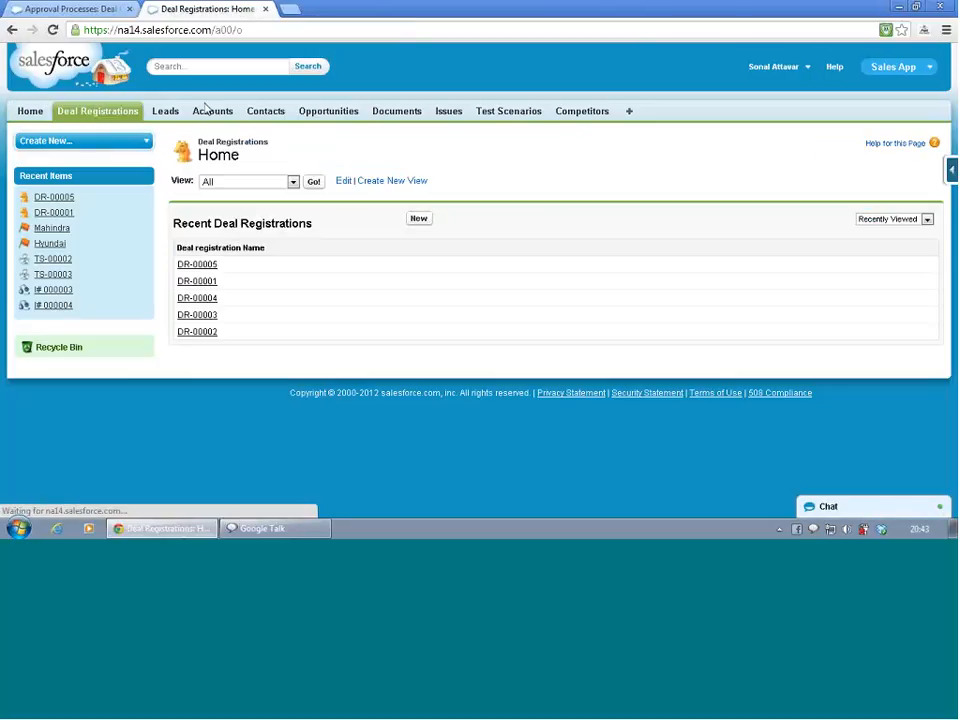
{"action": "left_click", "coordinate": [217, 113]}
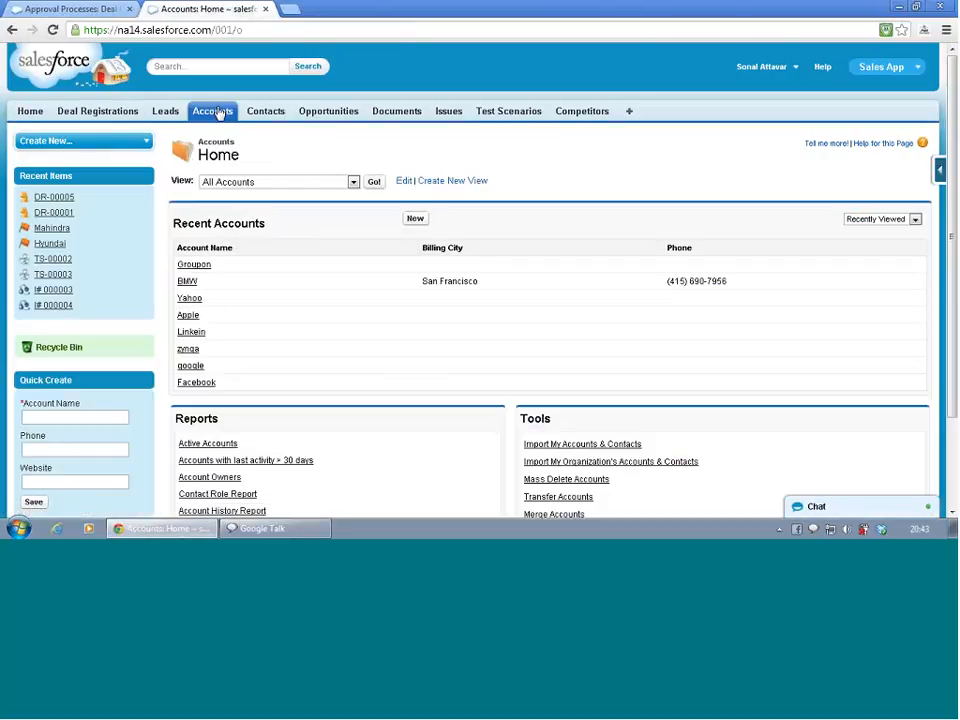
{"action": "left_click", "coordinate": [192, 267]}
Set the Groupon account's billing country to USA and save the account
{"action": "scroll", "coordinate": [401, 396], "scroll_direction": "down", "scroll_amount": 3}
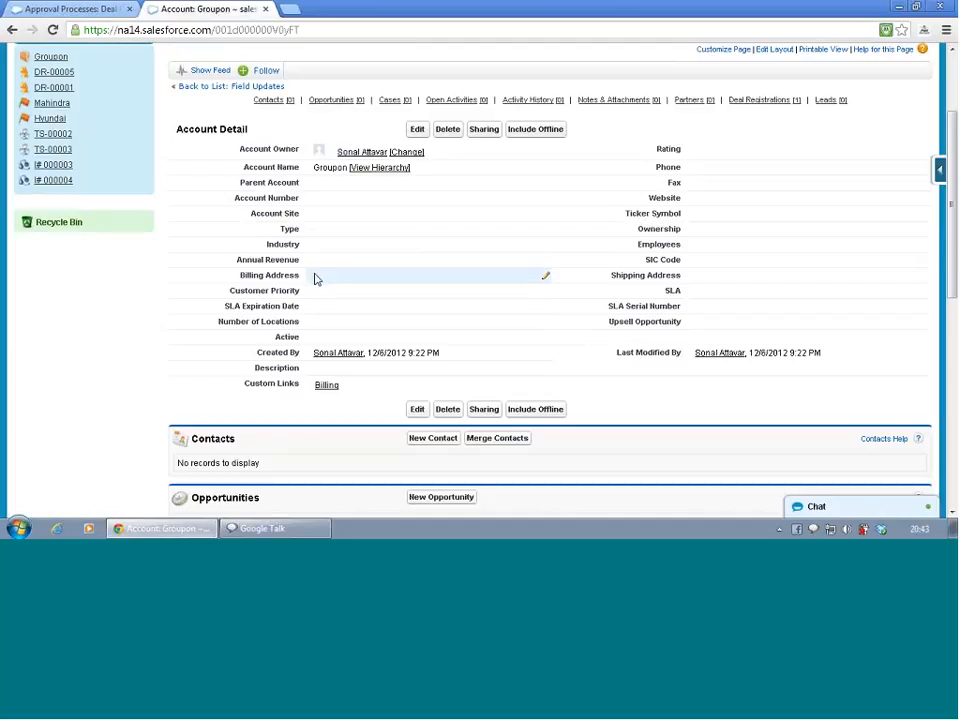
{"action": "double_click", "coordinate": [316, 279]}
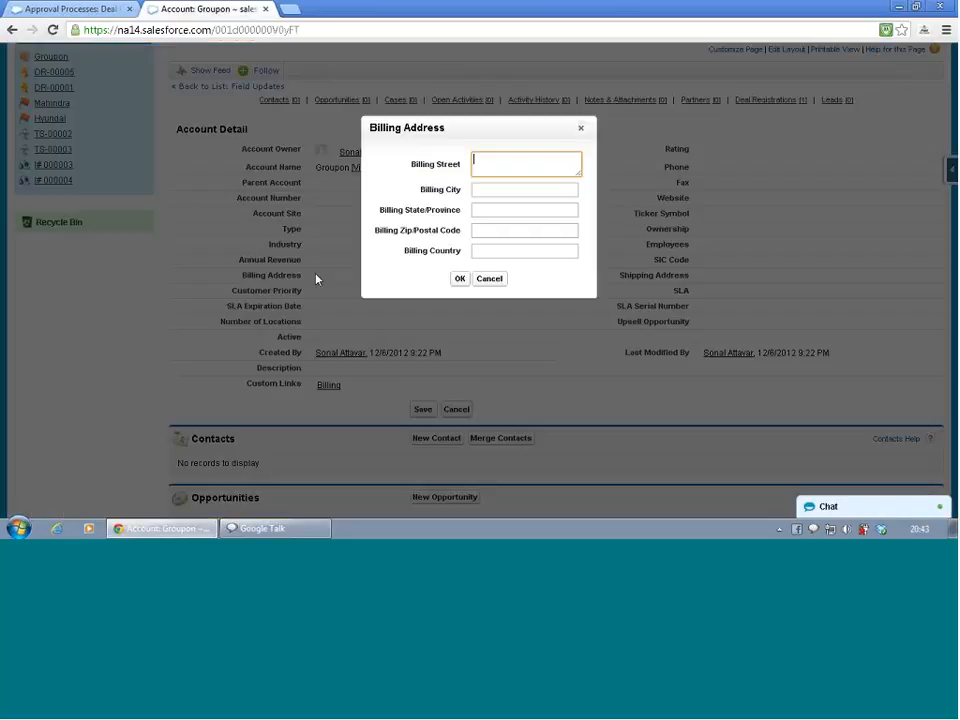
{"action": "left_click", "coordinate": [500, 250]}
{"action": "type", "text": "US"}
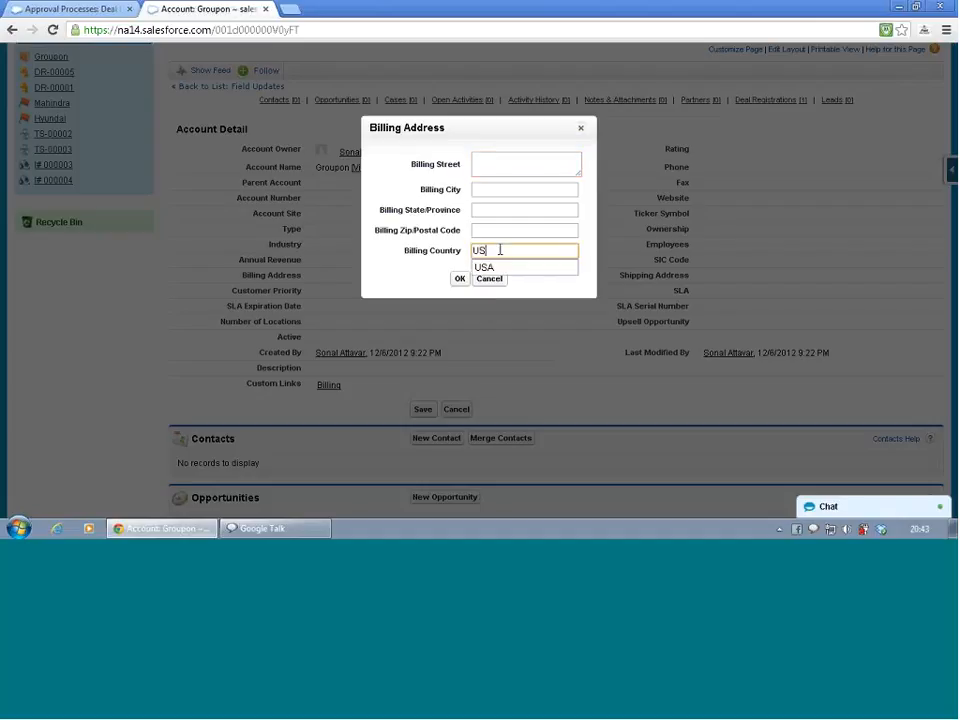
{"action": "left_click", "coordinate": [485, 268]}
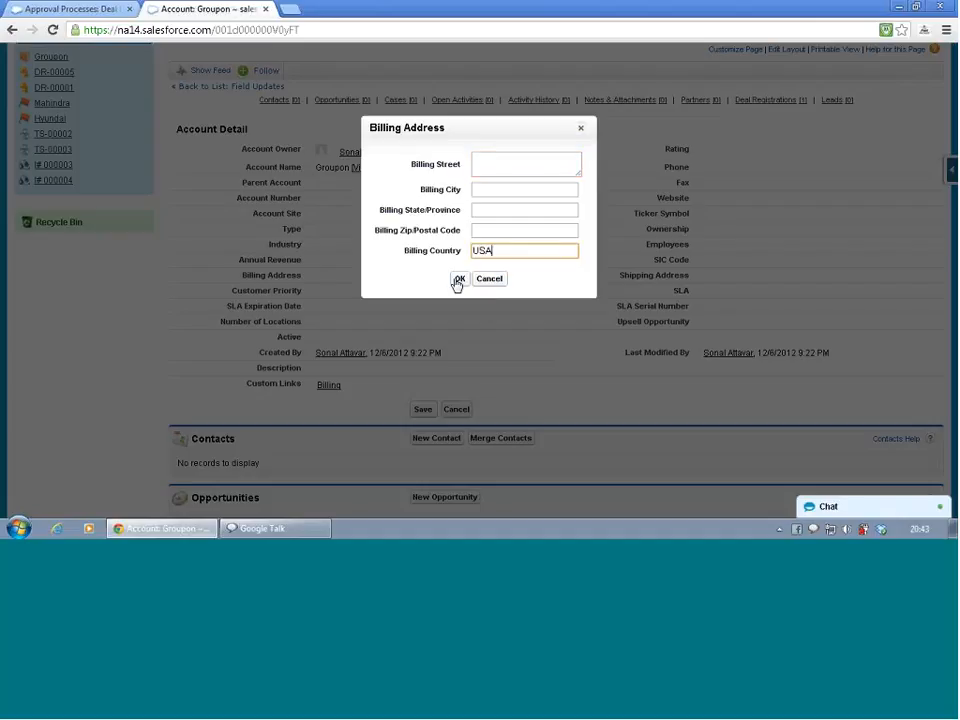
{"action": "left_click", "coordinate": [459, 278]}
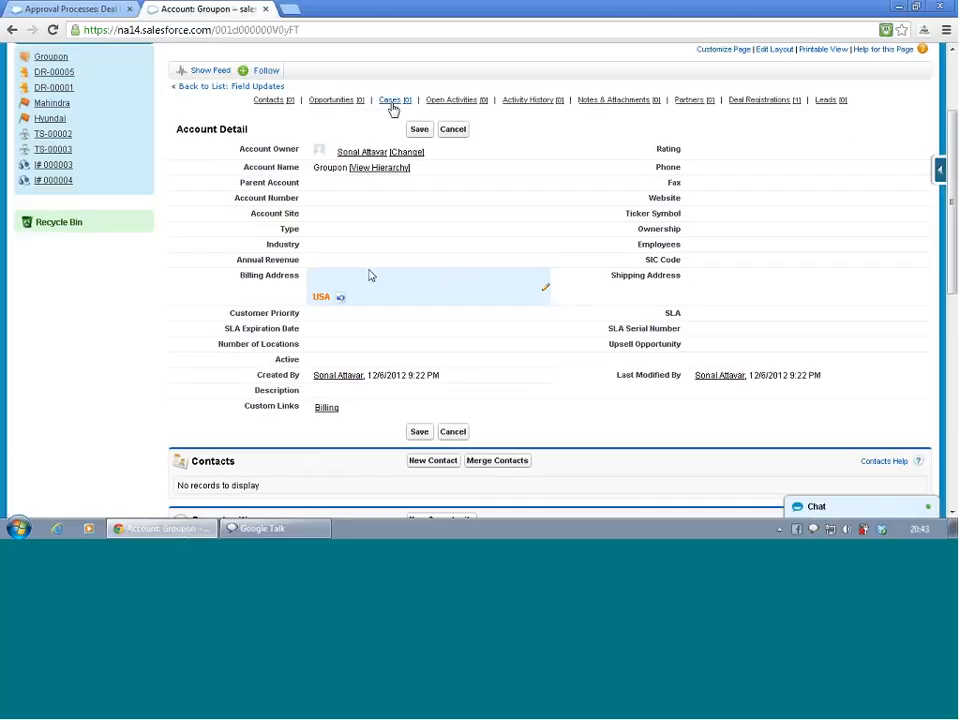
{"action": "left_click", "coordinate": [420, 130]}
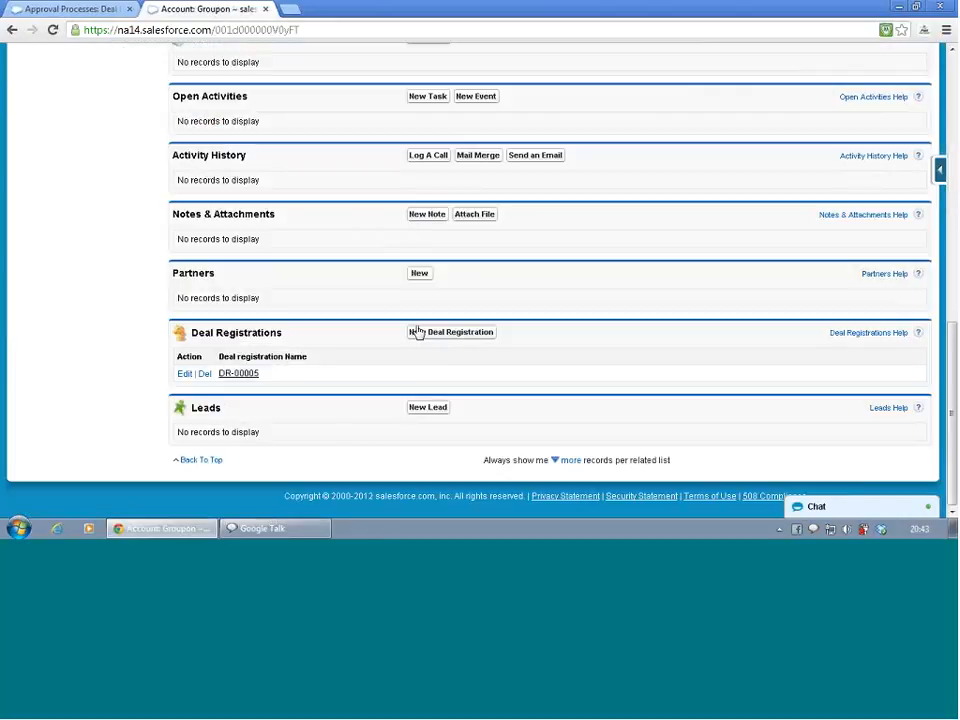
Create a new deal registration for the Groupon account with product category Sedan and product 7 Series, and save it
{"action": "left_click", "coordinate": [427, 339]}
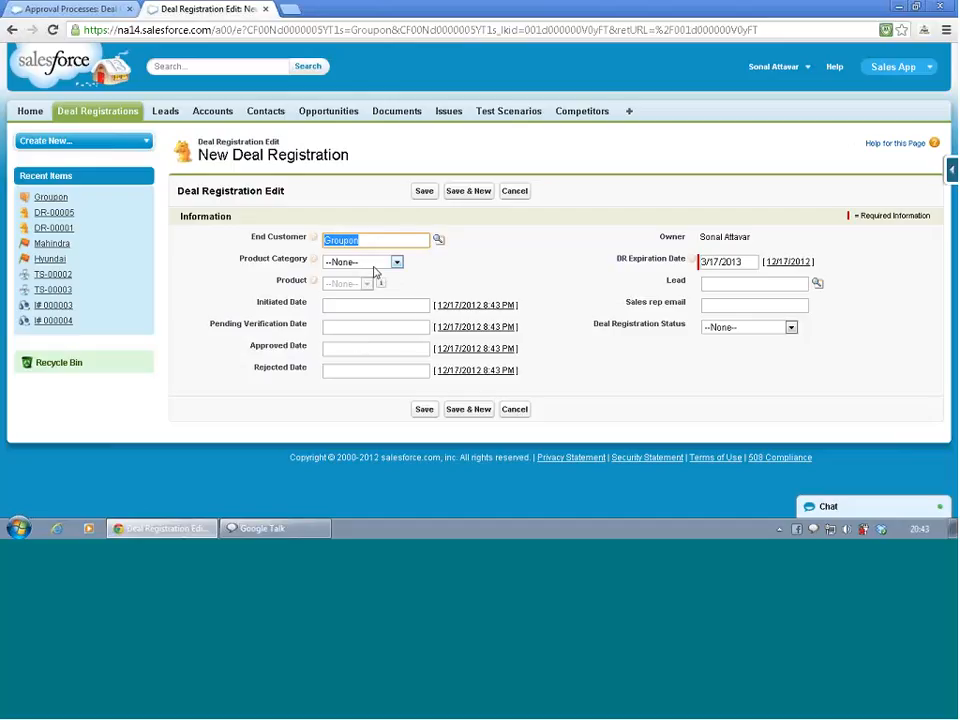
{"action": "left_click", "coordinate": [395, 263]}
{"action": "left_click", "coordinate": [376, 288]}
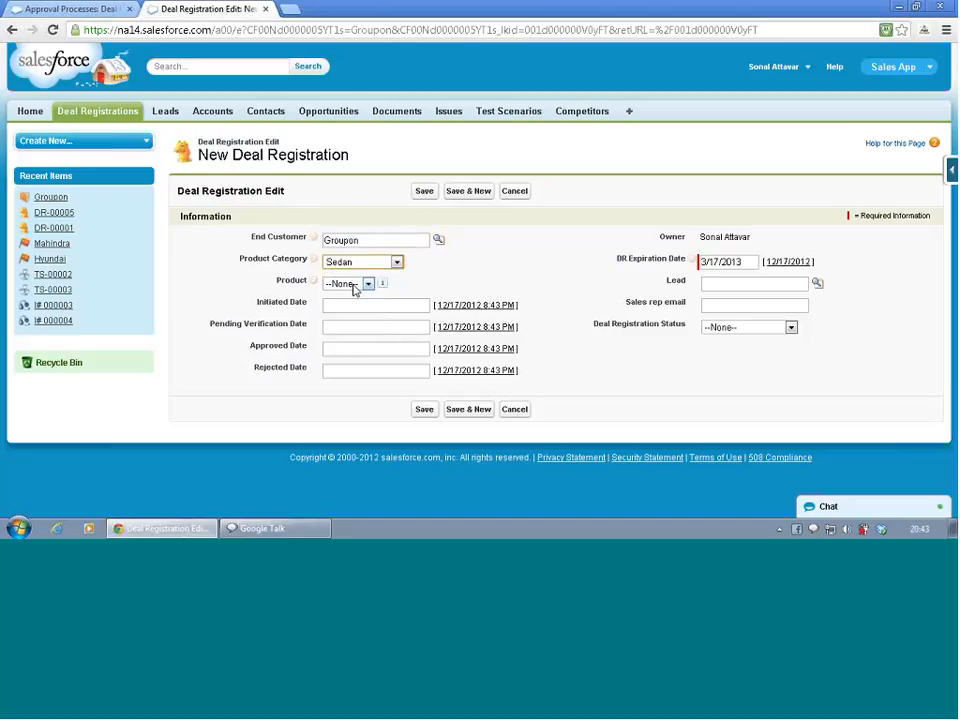
{"action": "left_click", "coordinate": [368, 284]}
{"action": "left_click", "coordinate": [343, 330]}
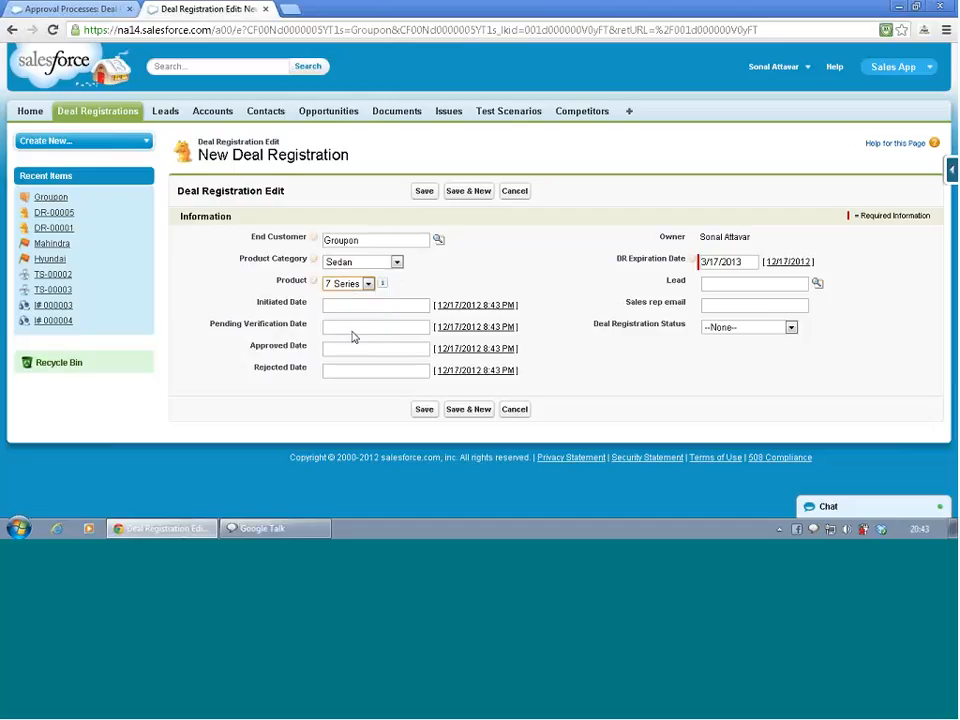
{"action": "left_click", "coordinate": [428, 190]}
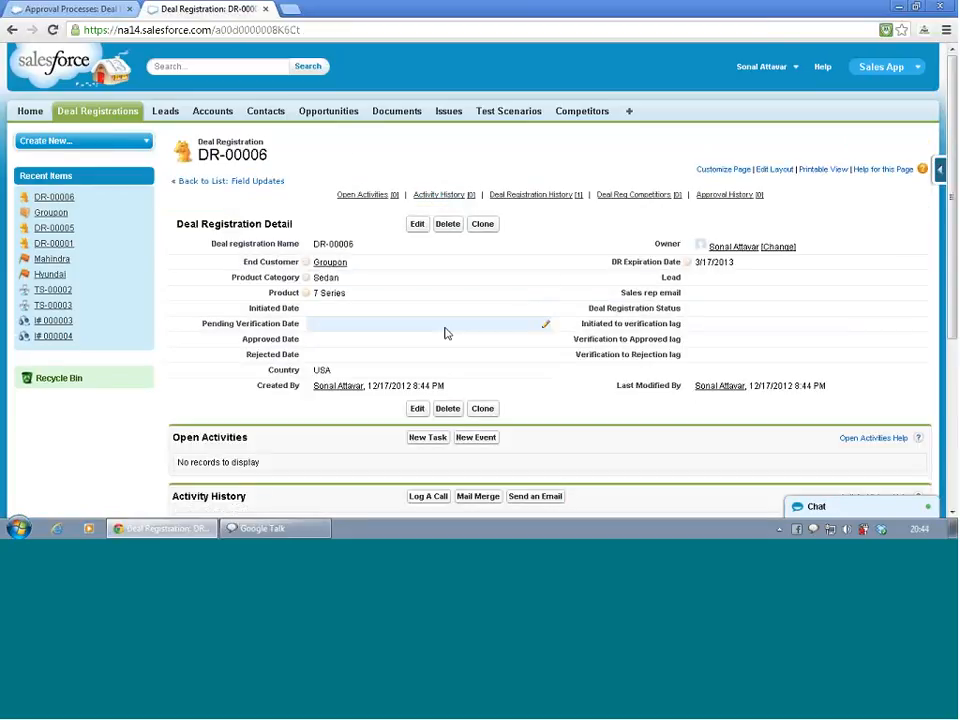
Add the Submit for Approval button to the Deal Registration page layout's standard buttons and save the layout
{"action": "scroll", "coordinate": [447, 333], "scroll_direction": "down", "scroll_amount": 3}
{"action": "scroll", "coordinate": [446, 336], "scroll_direction": "up", "scroll_amount": 3}
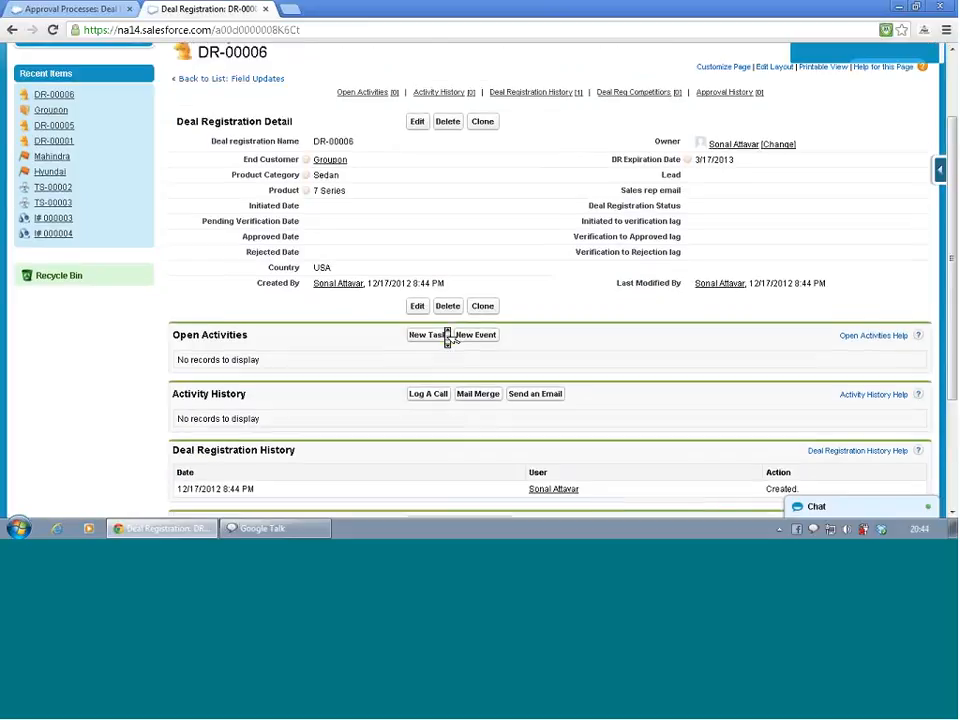
{"action": "left_click", "coordinate": [941, 172]}
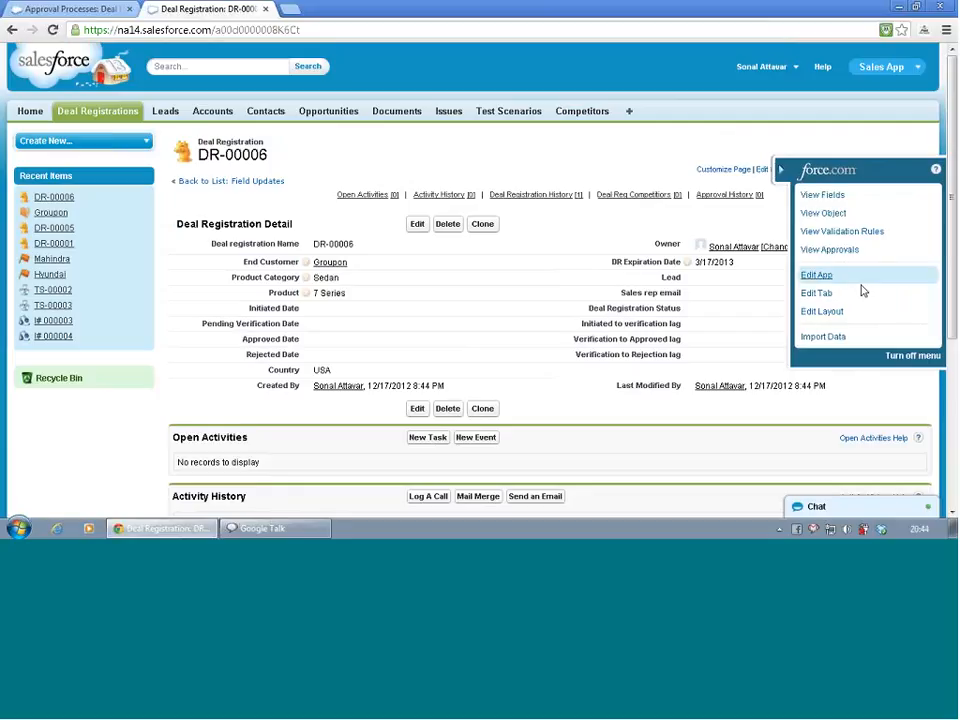
{"action": "left_click", "coordinate": [836, 314]}
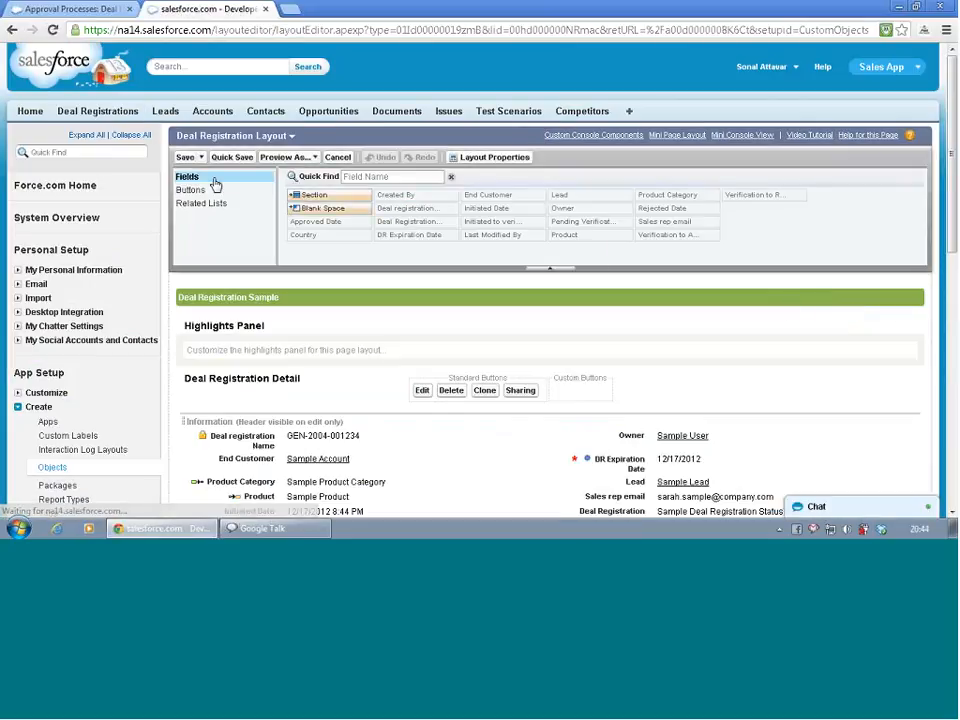
{"action": "left_click", "coordinate": [207, 191]}
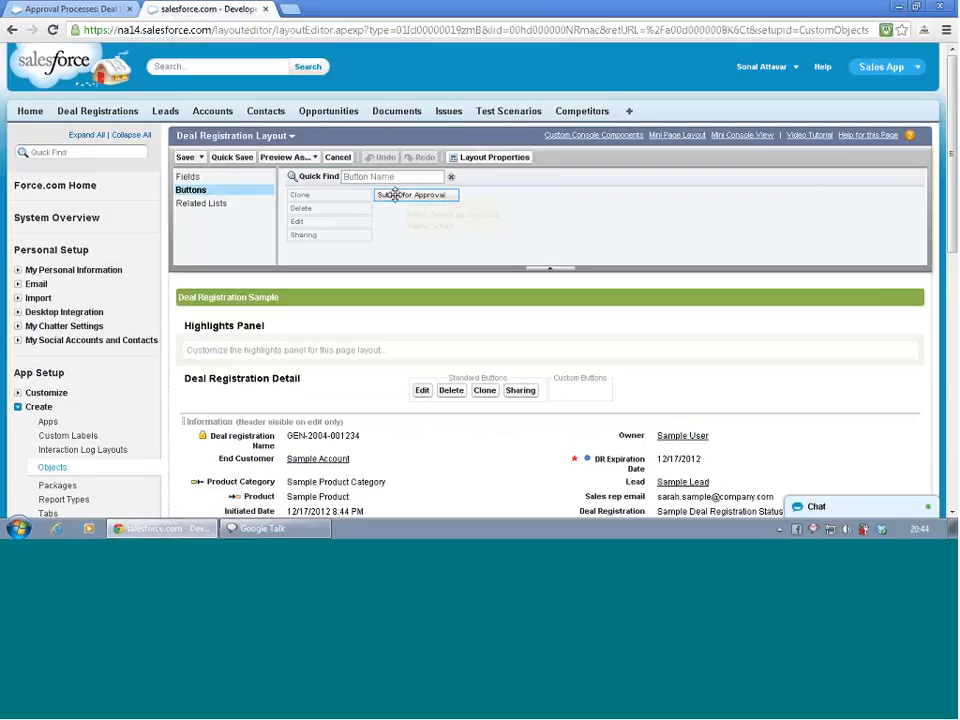
{"action": "left_click_drag", "start_coordinate": [395, 194], "coordinate": [561, 392]}
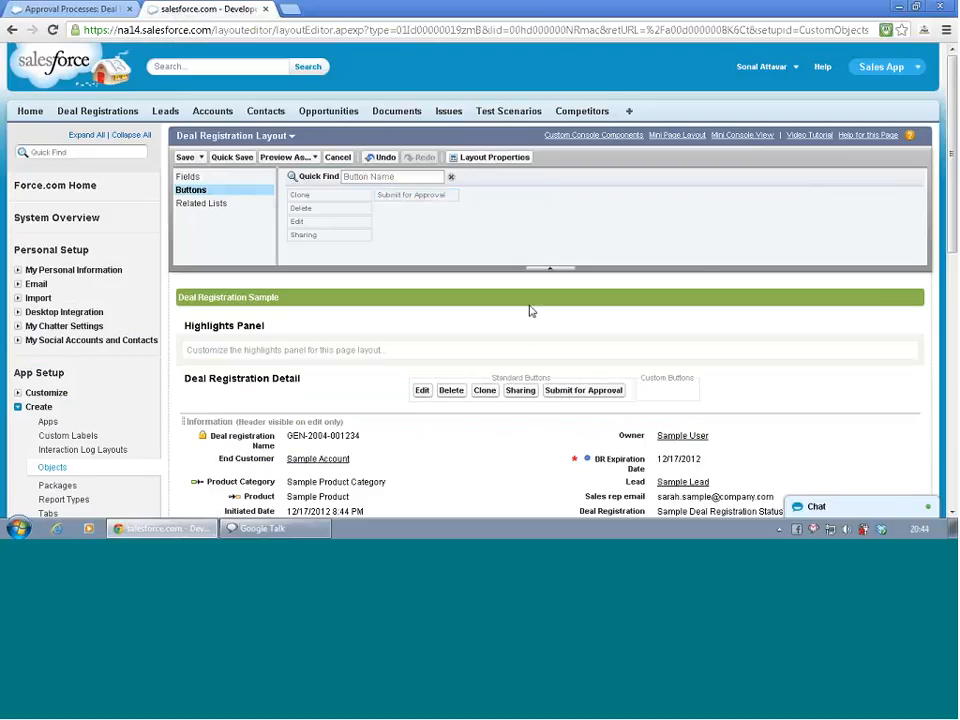
{"action": "left_click", "coordinate": [185, 158]}
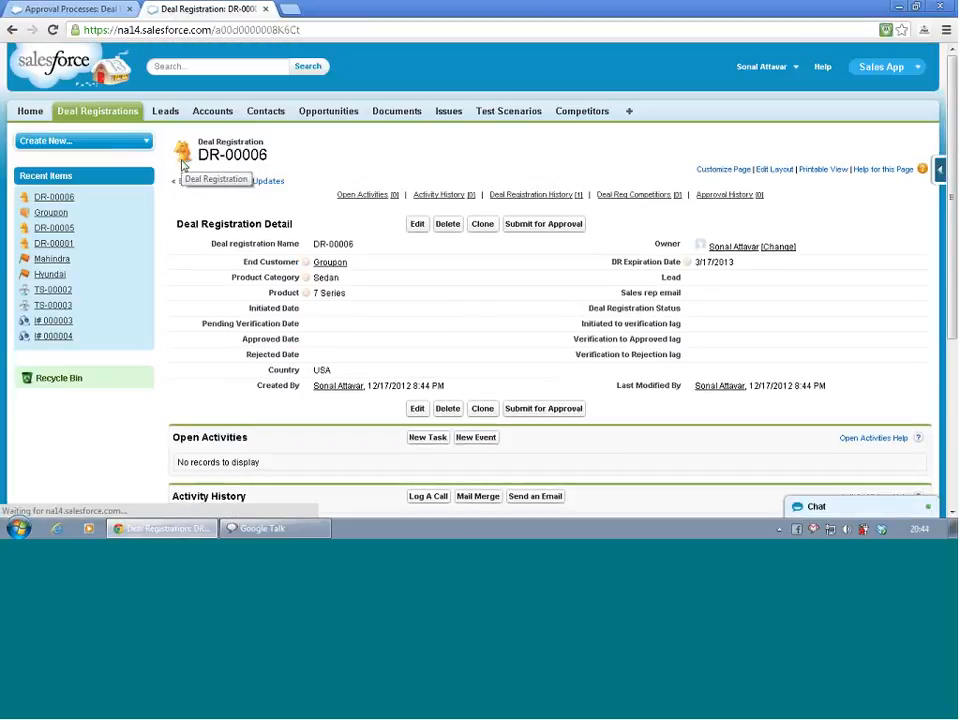
Try to submit deal registration DR-00006 for approval, then return to the record
{"action": "mouse_move", "coordinate": [431, 205]}
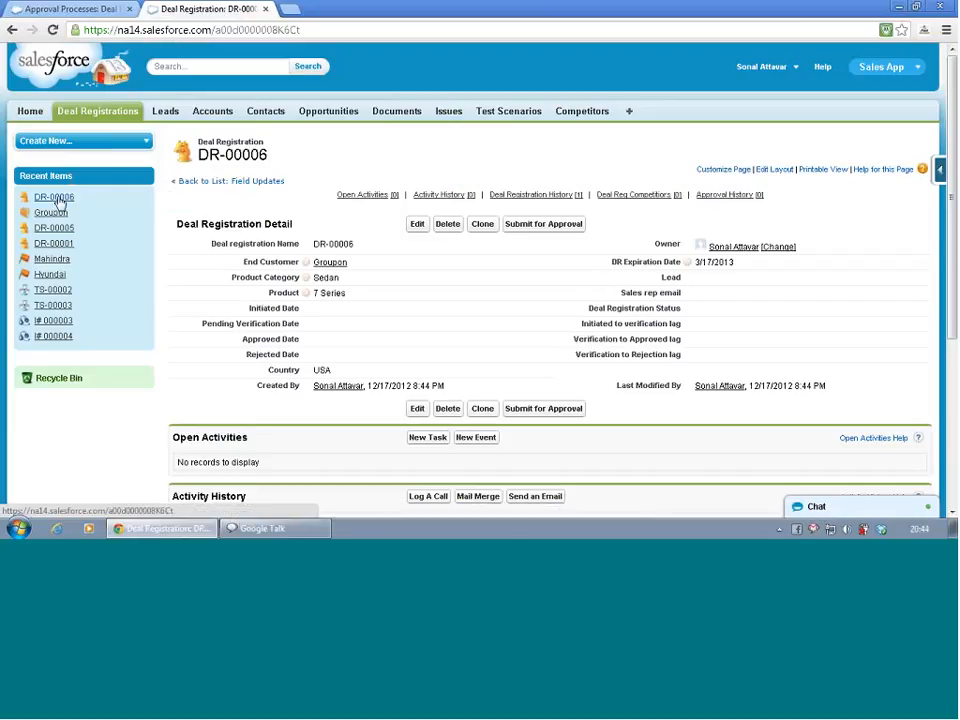
{"action": "left_click", "coordinate": [551, 224]}
{"action": "left_click", "coordinate": [501, 297]}
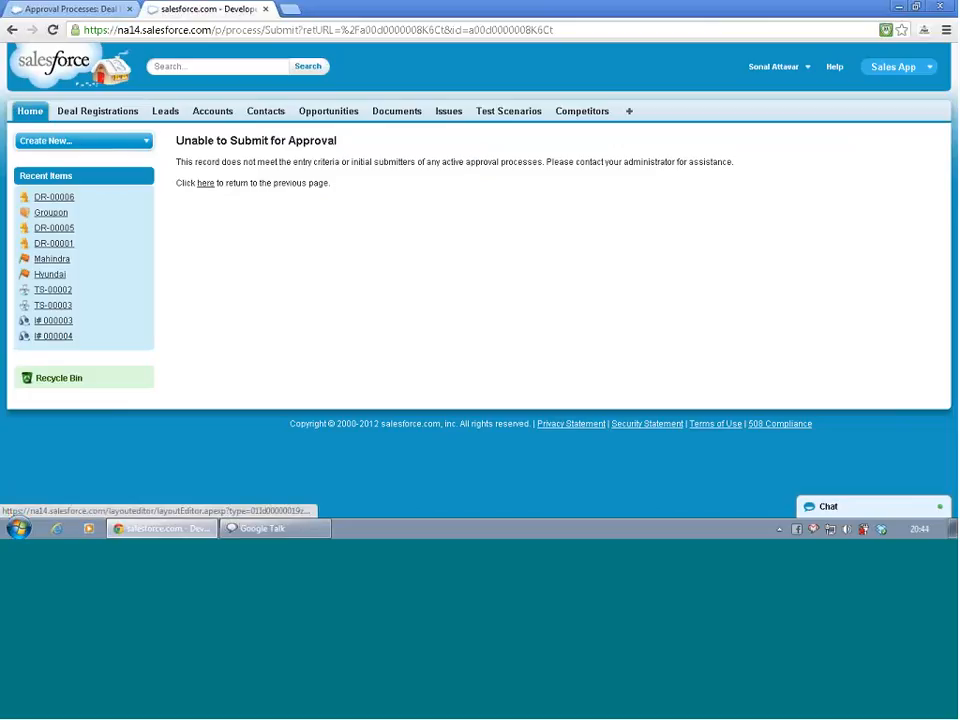
{"action": "left_click", "coordinate": [206, 184]}
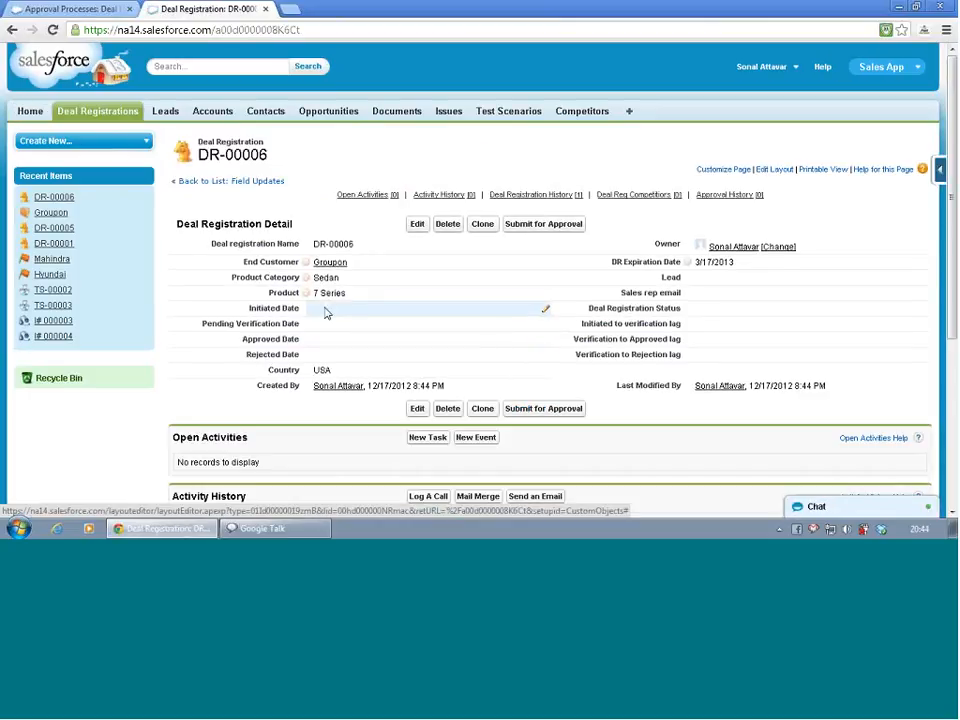
Set the deal registration's status to Initiated with inline editing and save the record
{"action": "double_click", "coordinate": [347, 310]}
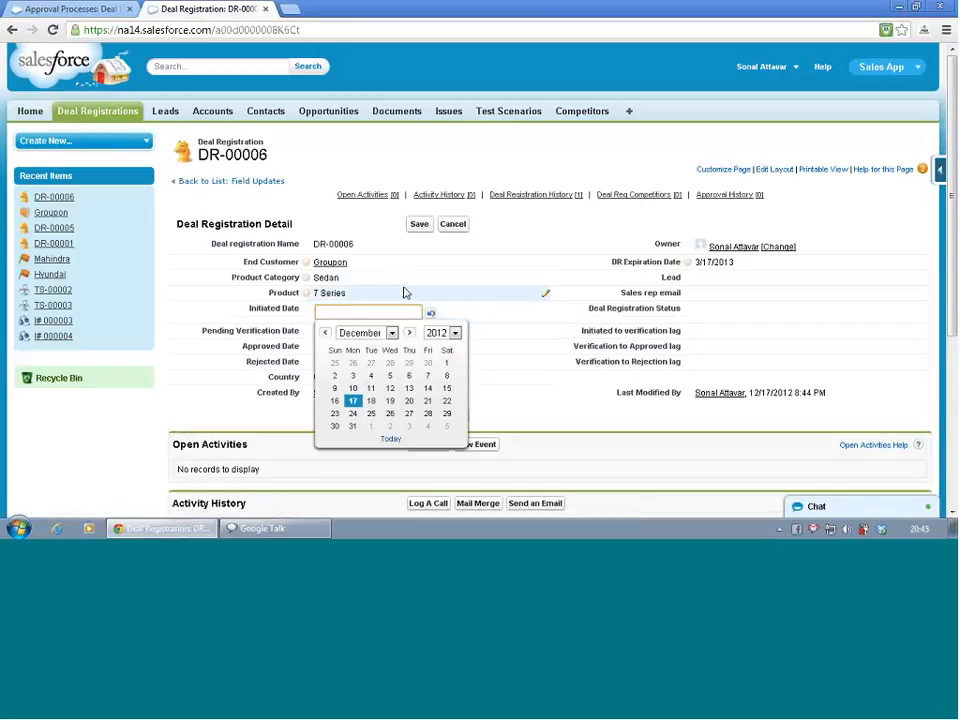
{"action": "left_click", "coordinate": [172, 320]}
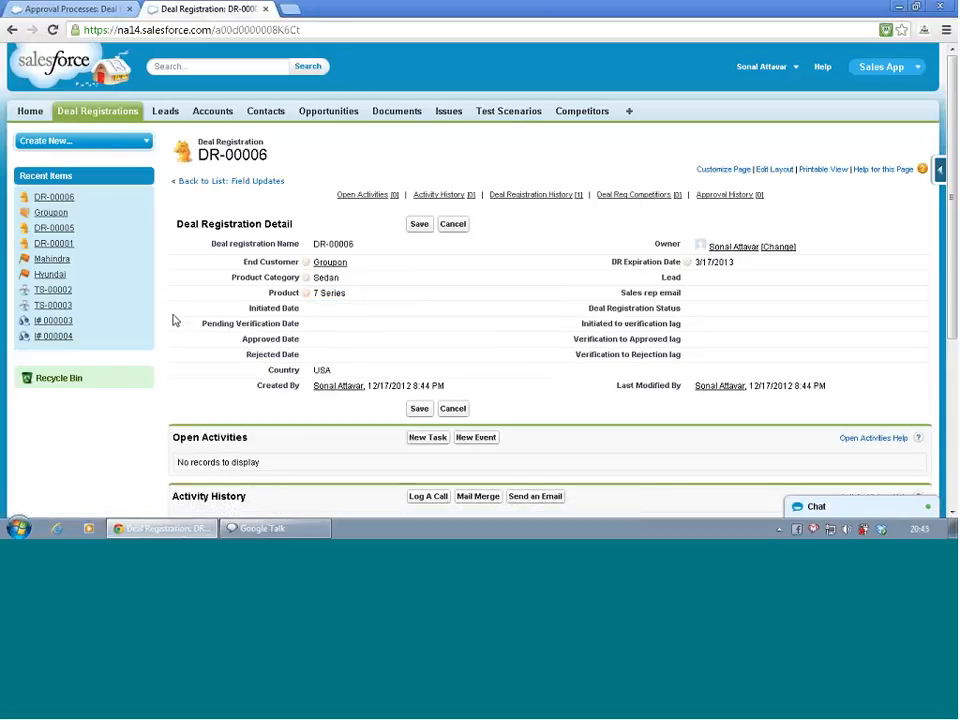
{"action": "double_click", "coordinate": [729, 315]}
{"action": "left_click", "coordinate": [788, 312]}
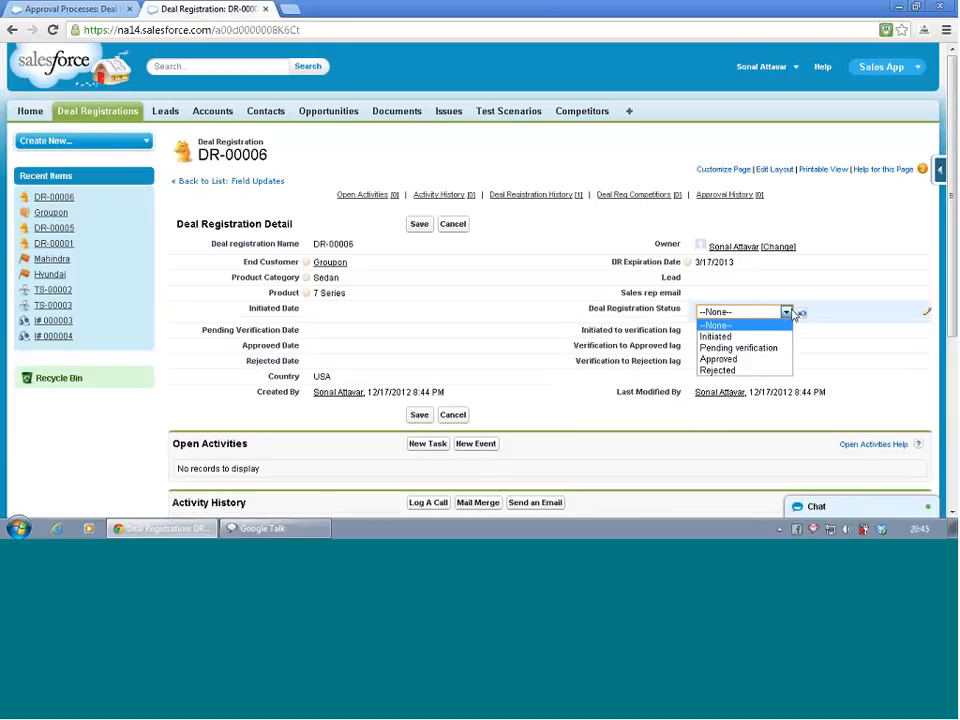
{"action": "left_click", "coordinate": [772, 336]}
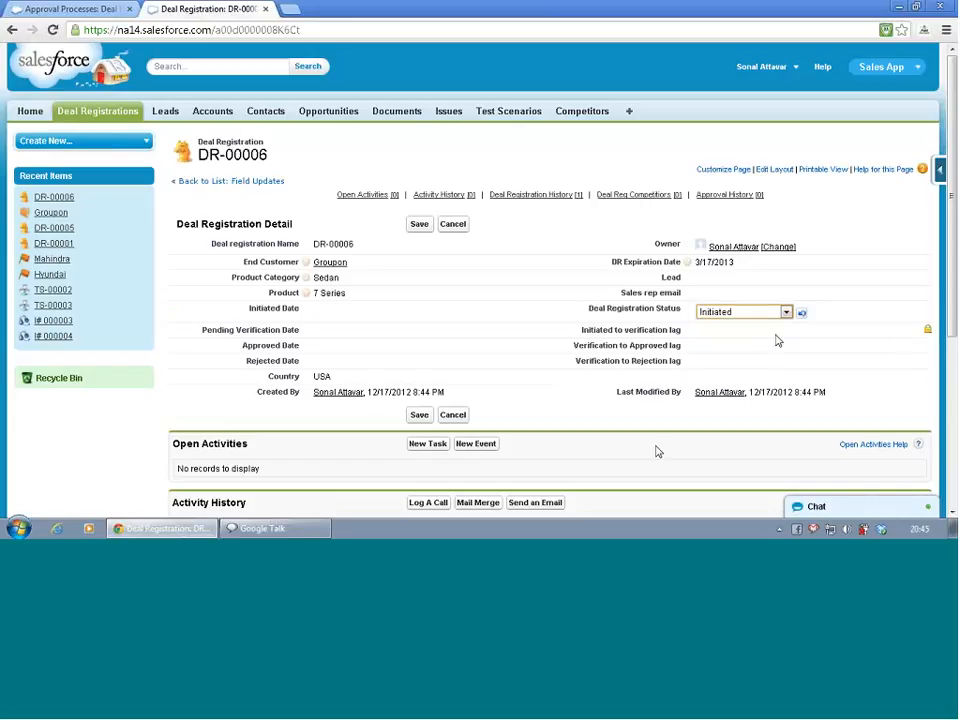
{"action": "left_click", "coordinate": [420, 226]}
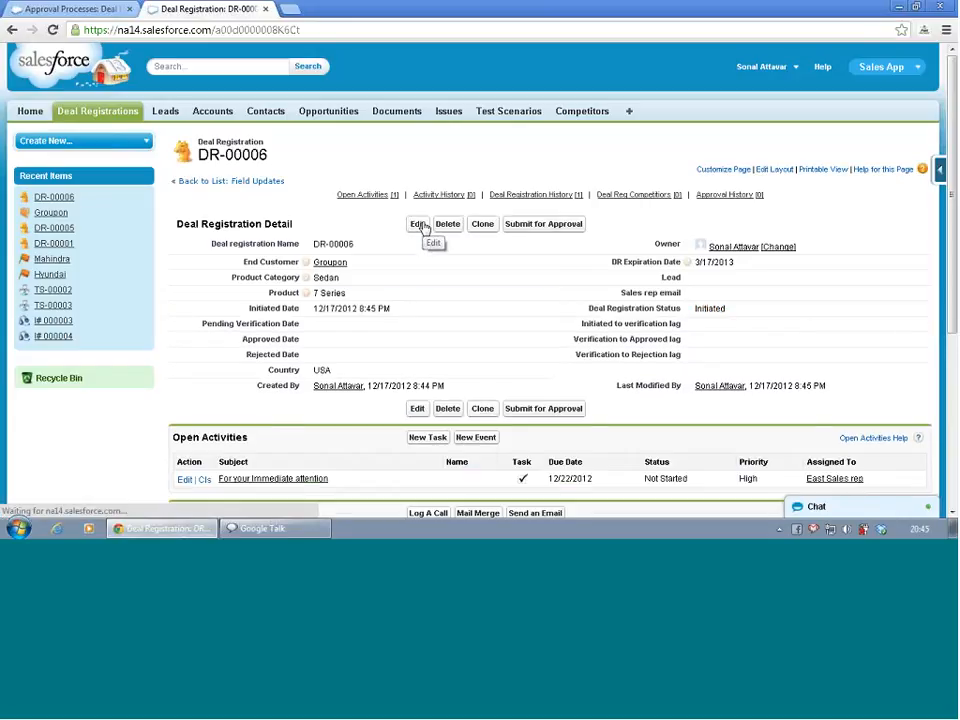
Submit DR-00006 for approval, confirming the submission
{"action": "left_click", "coordinate": [555, 225]}
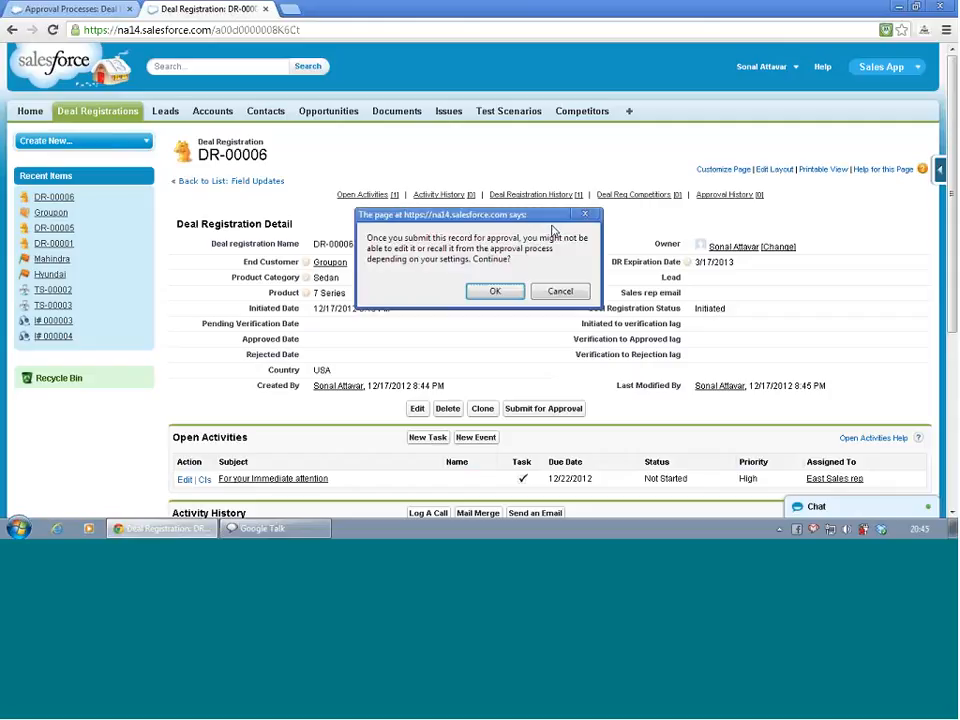
{"action": "left_click", "coordinate": [496, 294]}
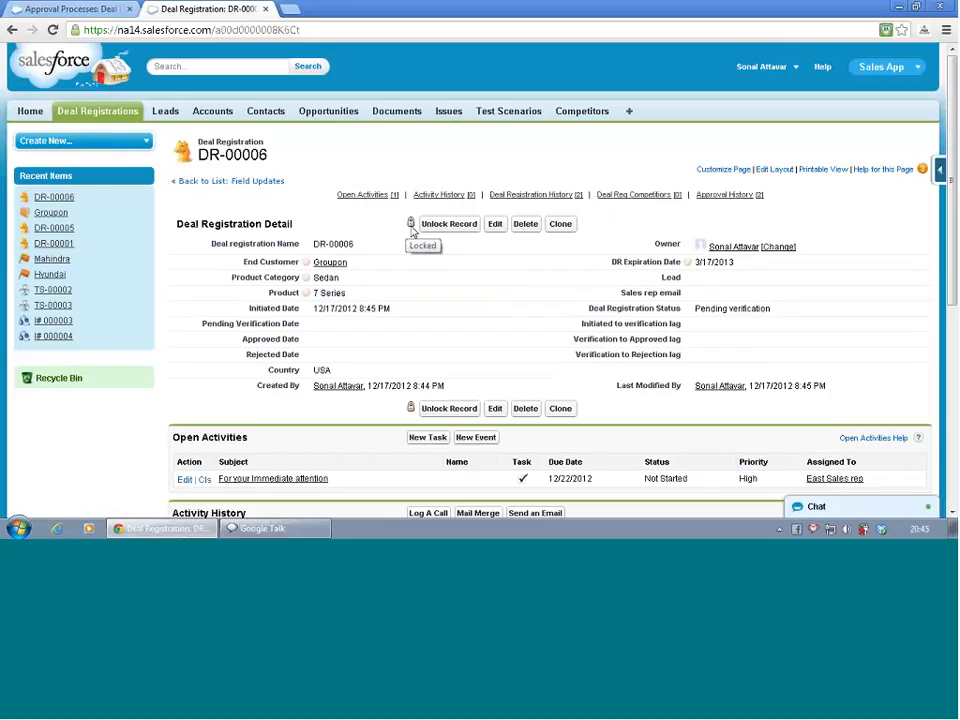
Recall the pending approval request with the comment "insufficient information."
{"action": "scroll", "coordinate": [412, 230], "scroll_direction": "down", "scroll_amount": 5}
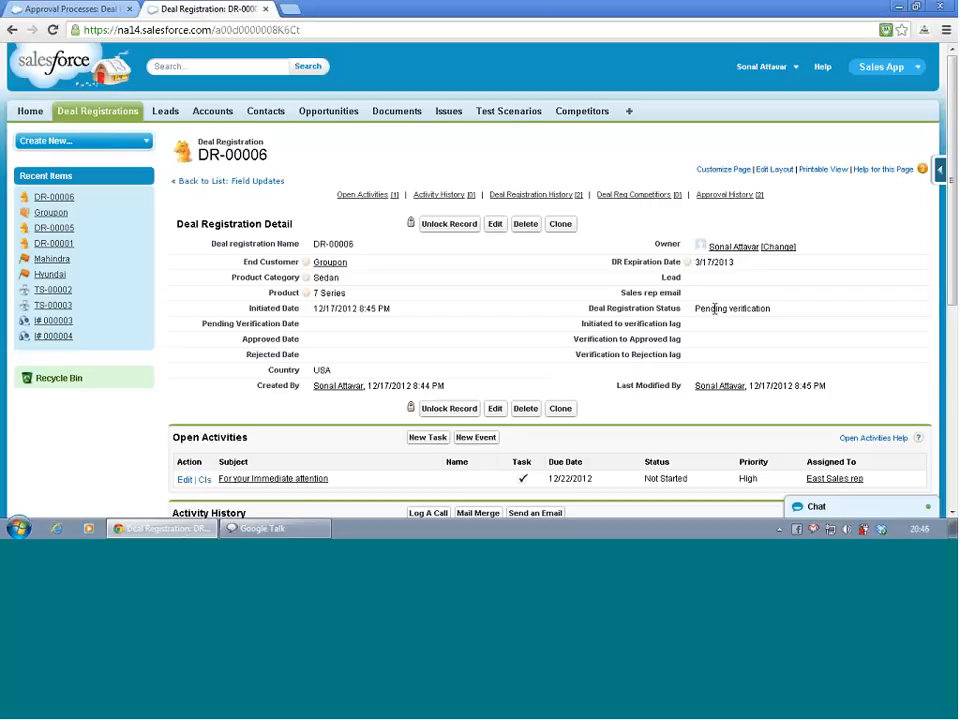
{"action": "scroll", "coordinate": [715, 312], "scroll_direction": "down", "scroll_amount": 5}
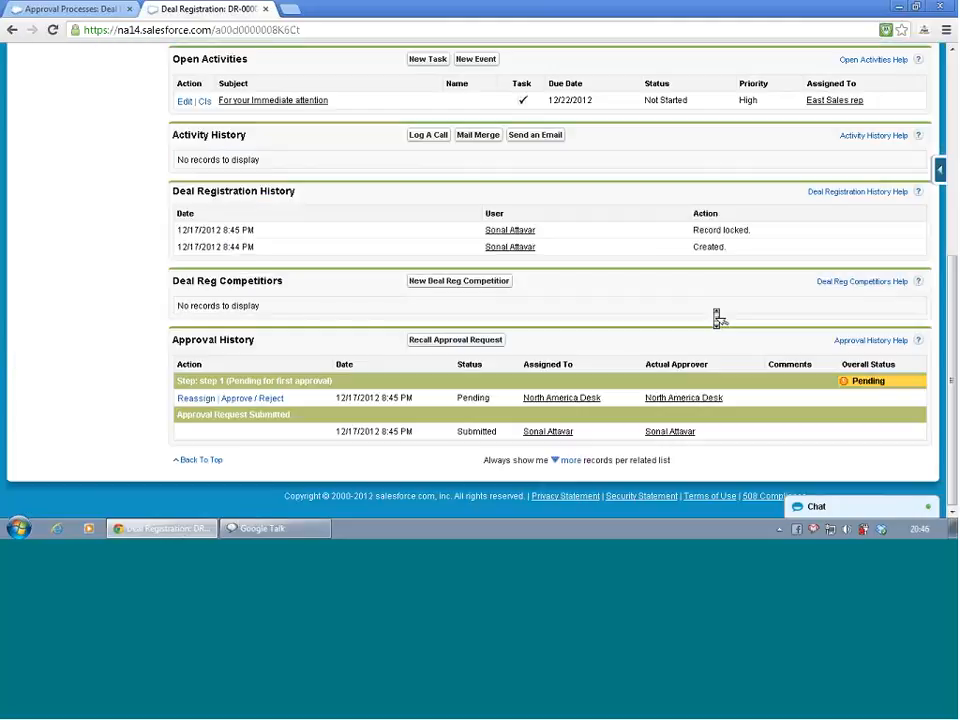
{"action": "scroll", "coordinate": [716, 312], "scroll_direction": "up", "scroll_amount": 2}
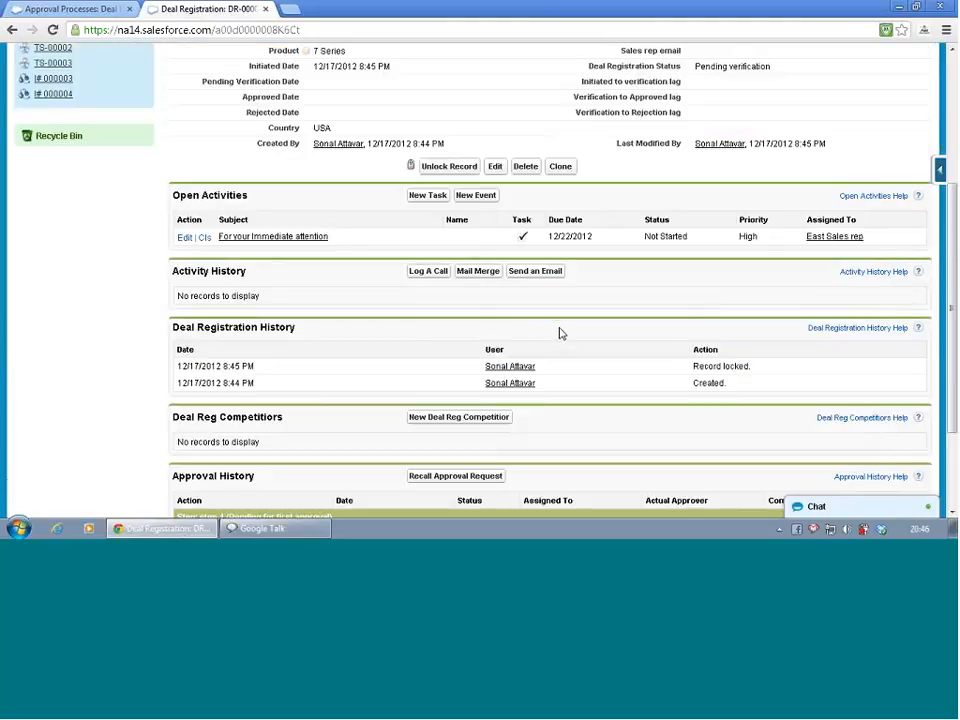
{"action": "scroll", "coordinate": [562, 345], "scroll_direction": "down", "scroll_amount": 2}
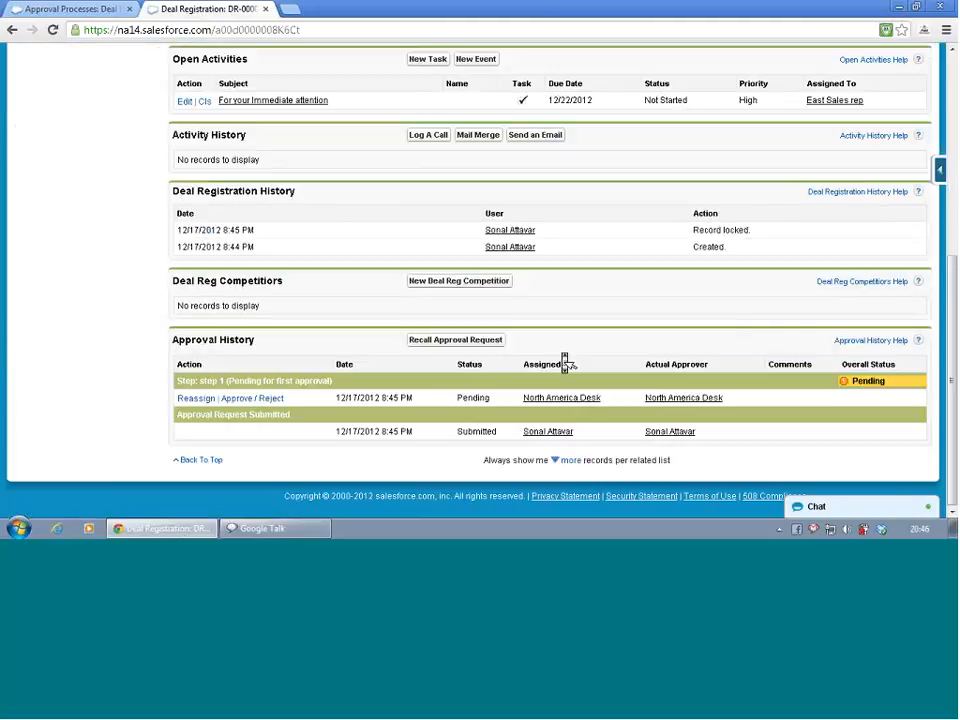
{"action": "left_click", "coordinate": [479, 345]}
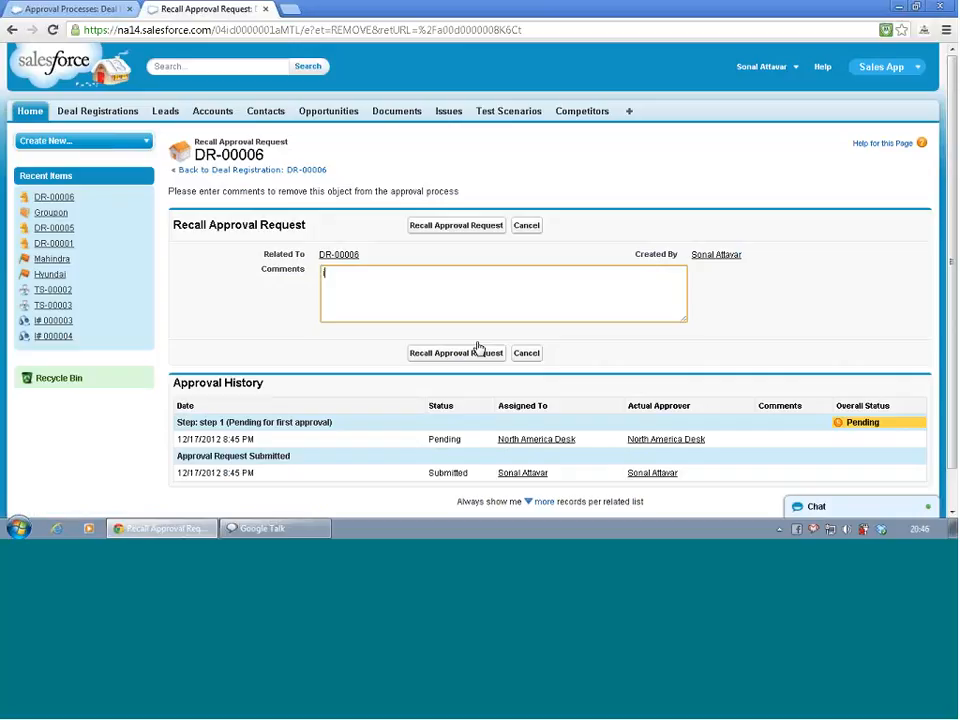
{"action": "type", "text": "nsufficinet"}
{"action": "key", "text": "BackSpace"}
{"action": "key", "text": "BackSpace"}
{"action": "type", "text": "ent informations"}
{"action": "key", "text": "BackSpace"}
{"action": "type", "text": "."}
{"action": "left_click", "coordinate": [484, 353]}
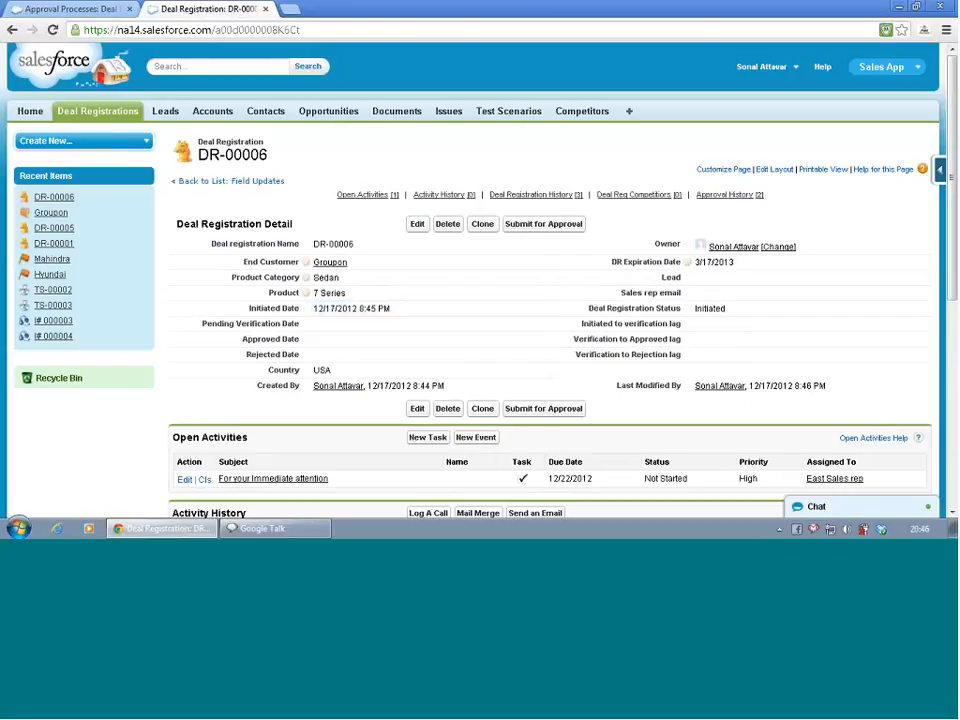
Resubmit DR-00006 for approval, confirming the submission
{"action": "left_click", "coordinate": [543, 223]}
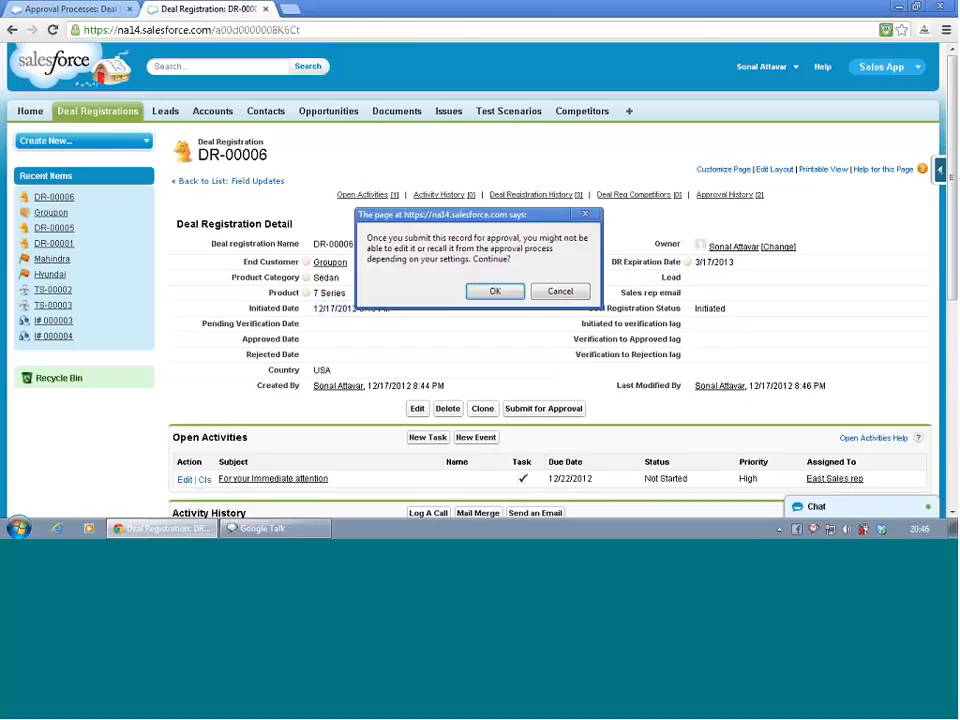
{"action": "left_click", "coordinate": [495, 291]}
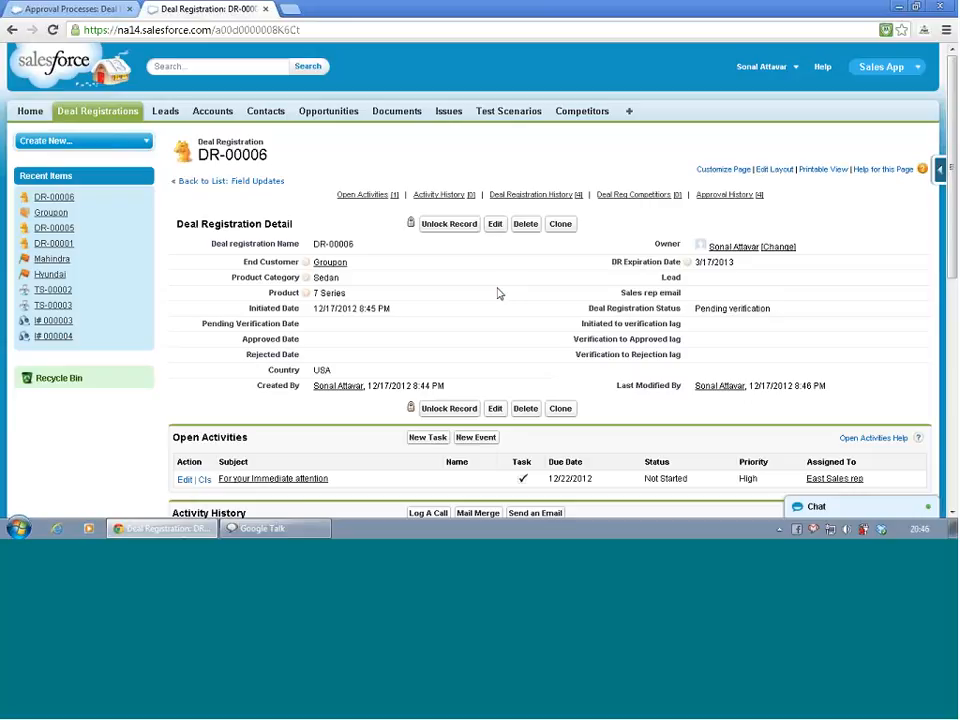
{"action": "scroll", "coordinate": [500, 293], "scroll_direction": "down", "scroll_amount": 10}
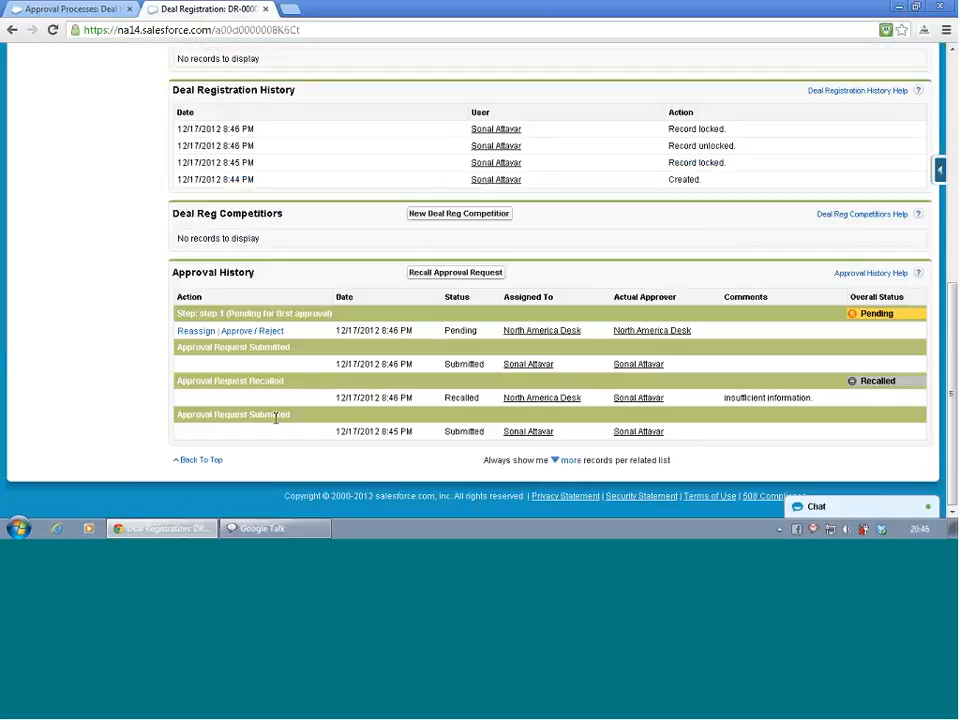
{"action": "left_click", "coordinate": [259, 333]}
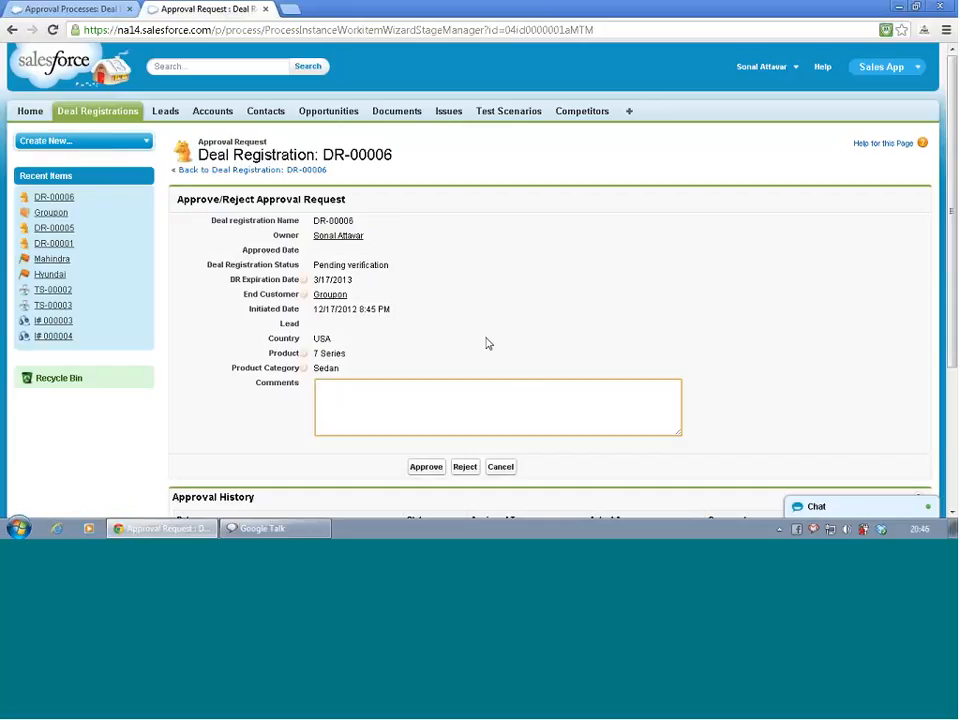
{"action": "left_click", "coordinate": [500, 467]}
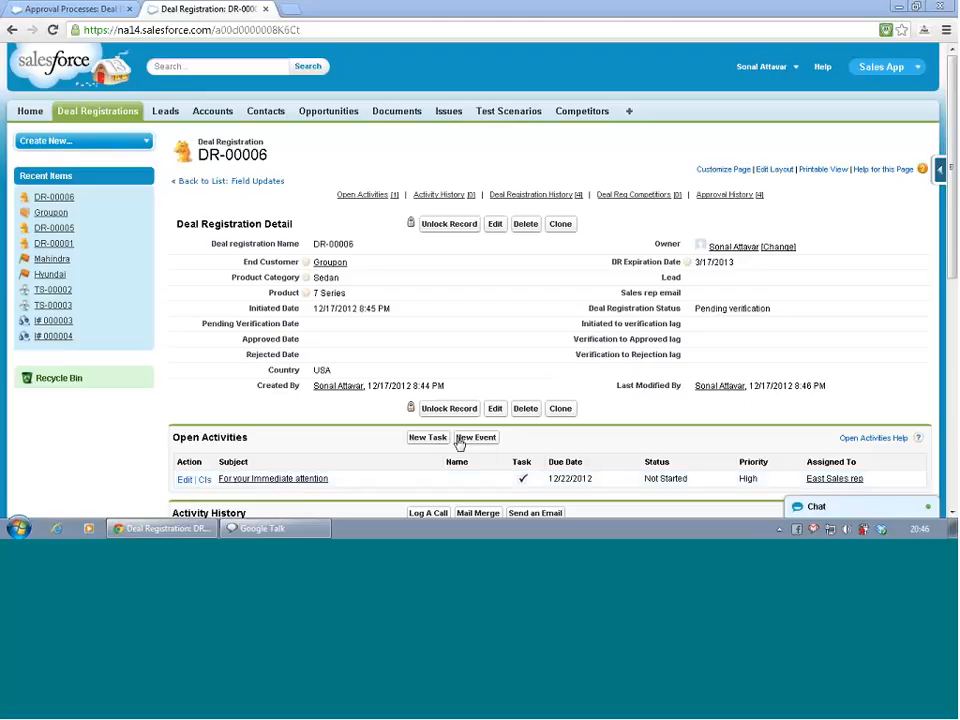
Open the DR-00006 approval request from the home page's Items to Approve list
{"action": "left_click", "coordinate": [32, 112]}
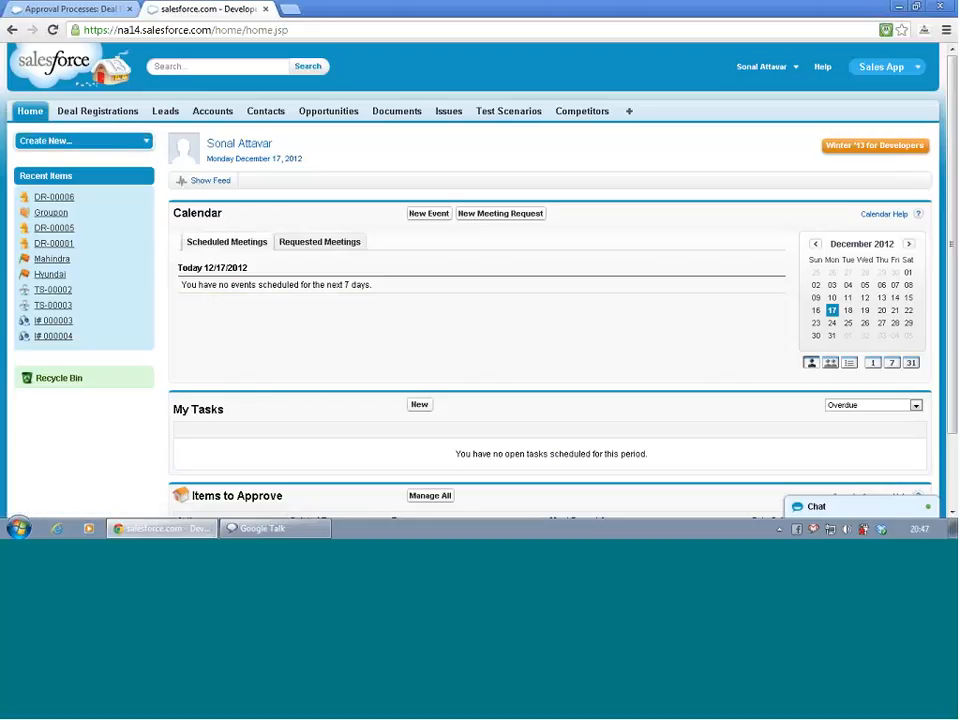
{"action": "scroll", "coordinate": [323, 320], "scroll_direction": "down", "scroll_amount": 2}
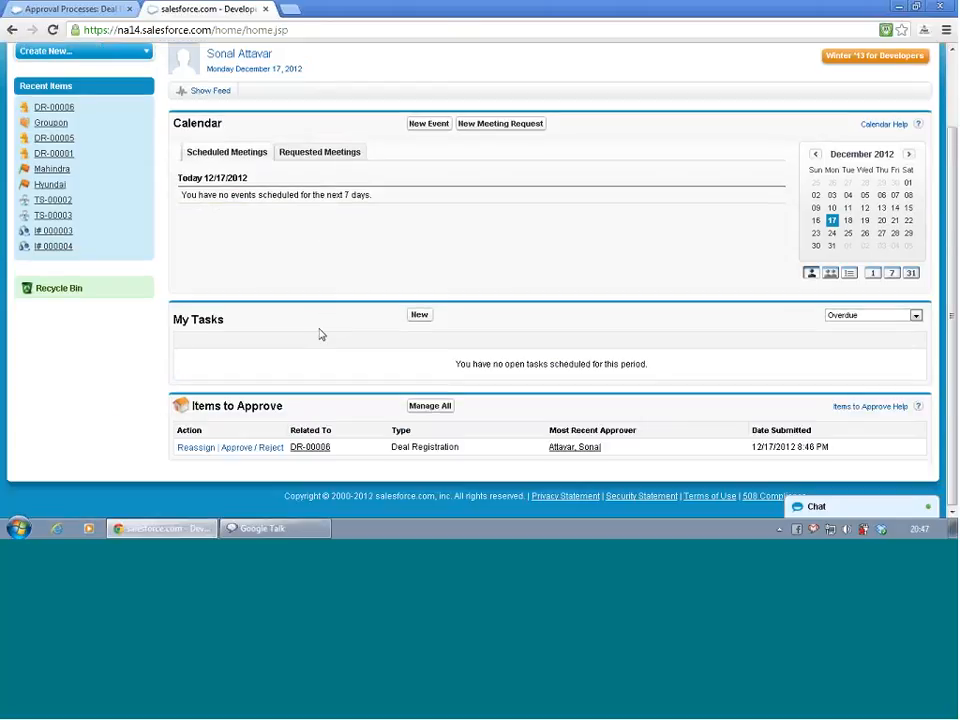
{"action": "left_click", "coordinate": [263, 450]}
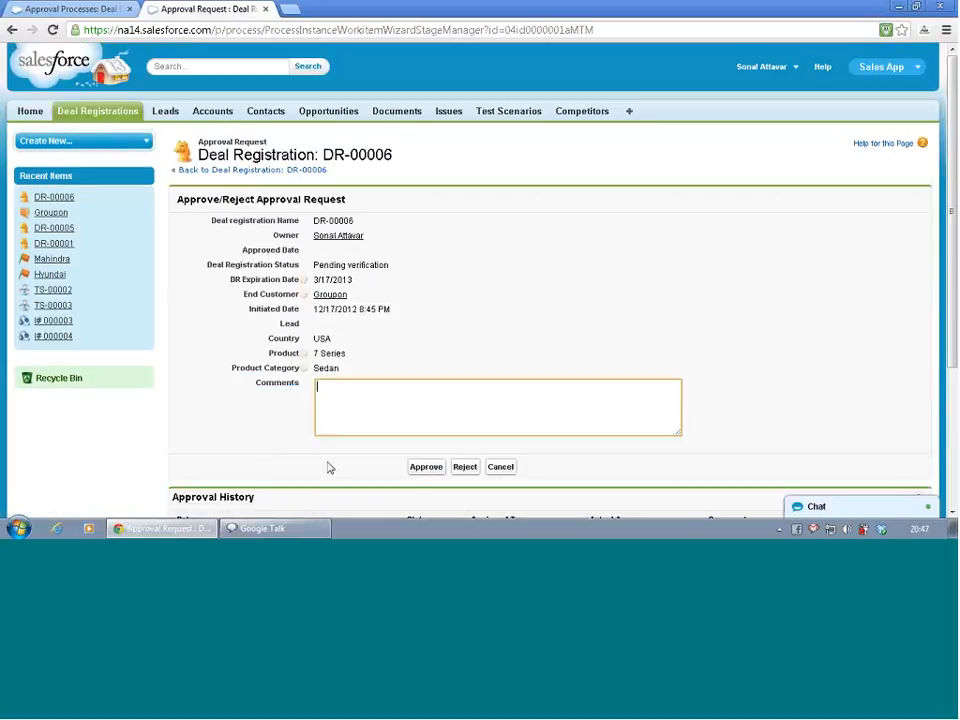
{"action": "scroll", "coordinate": [327, 472], "scroll_direction": "down", "scroll_amount": 3}
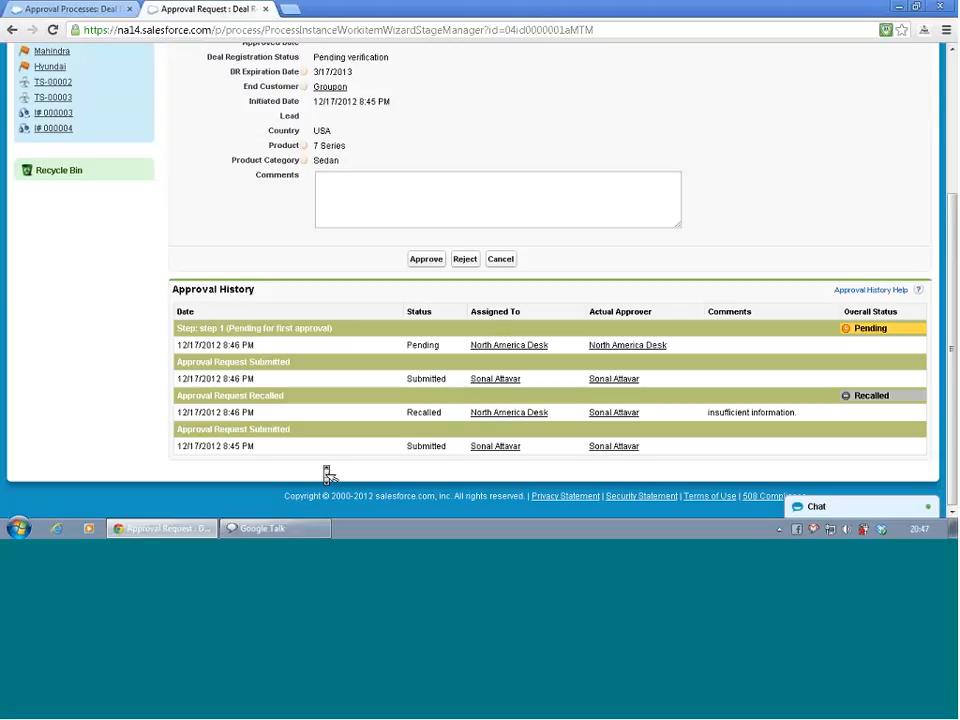
Approve the DR-00006 request with the comment "verified"
{"action": "left_click", "coordinate": [370, 204]}
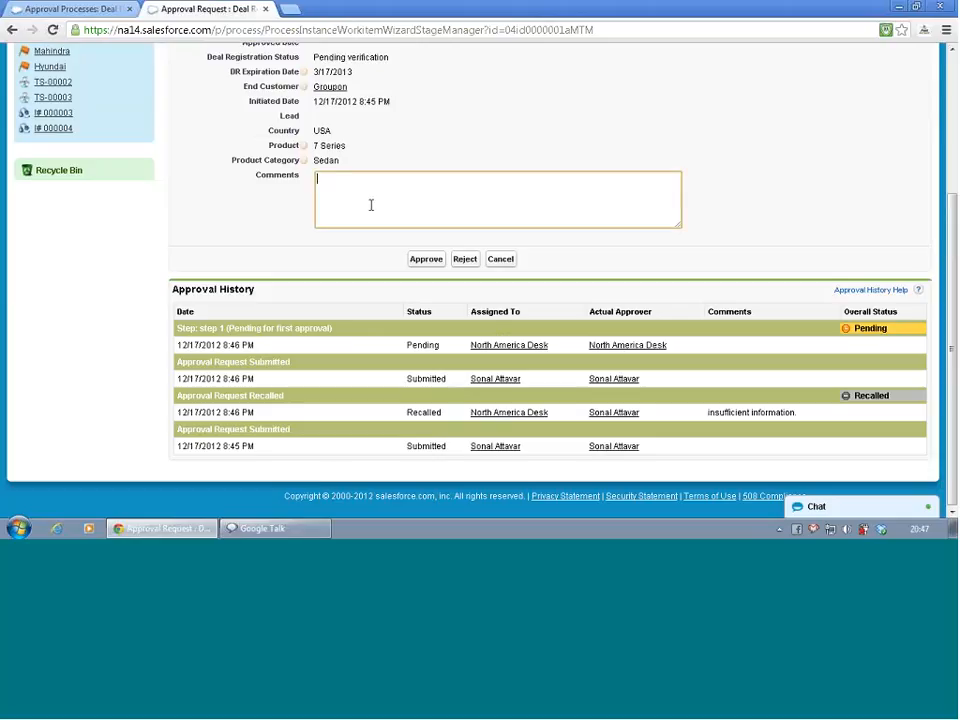
{"action": "type", "text": "verified"}
{"action": "left_click", "coordinate": [432, 259]}
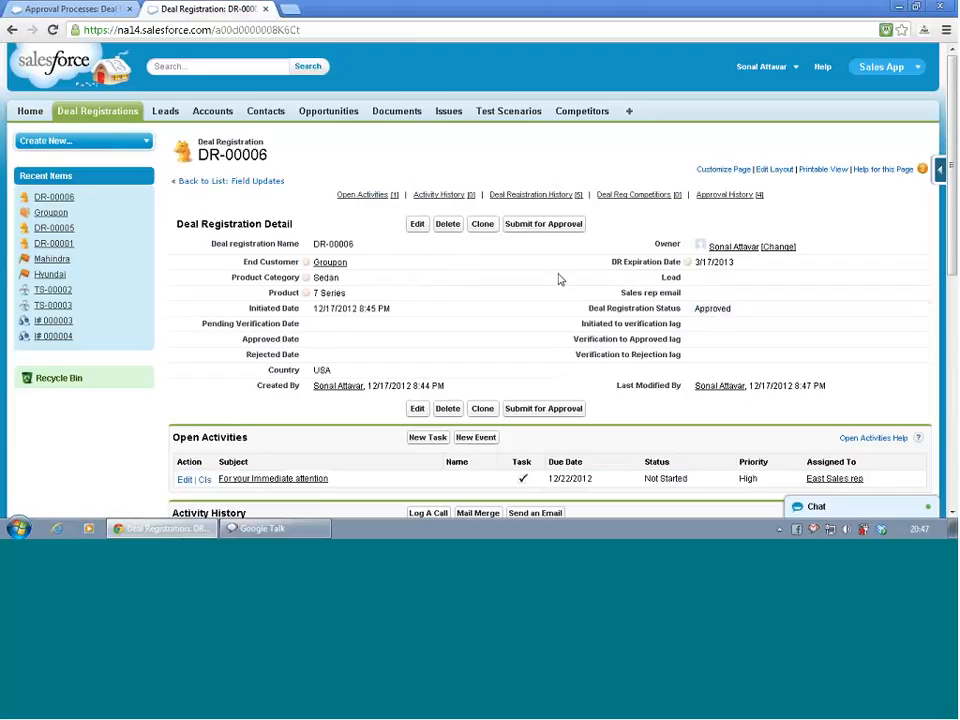
Try to submit DR-00006 for approval again, confirming the submission and returning to the record
{"action": "left_click", "coordinate": [543, 228]}
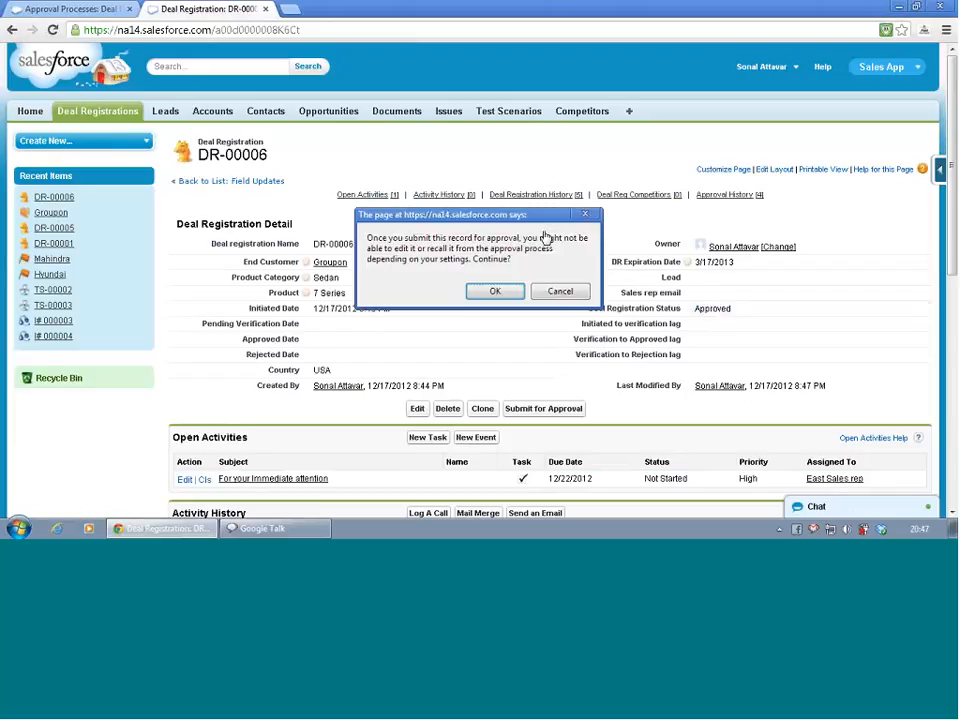
{"action": "left_click", "coordinate": [495, 290]}
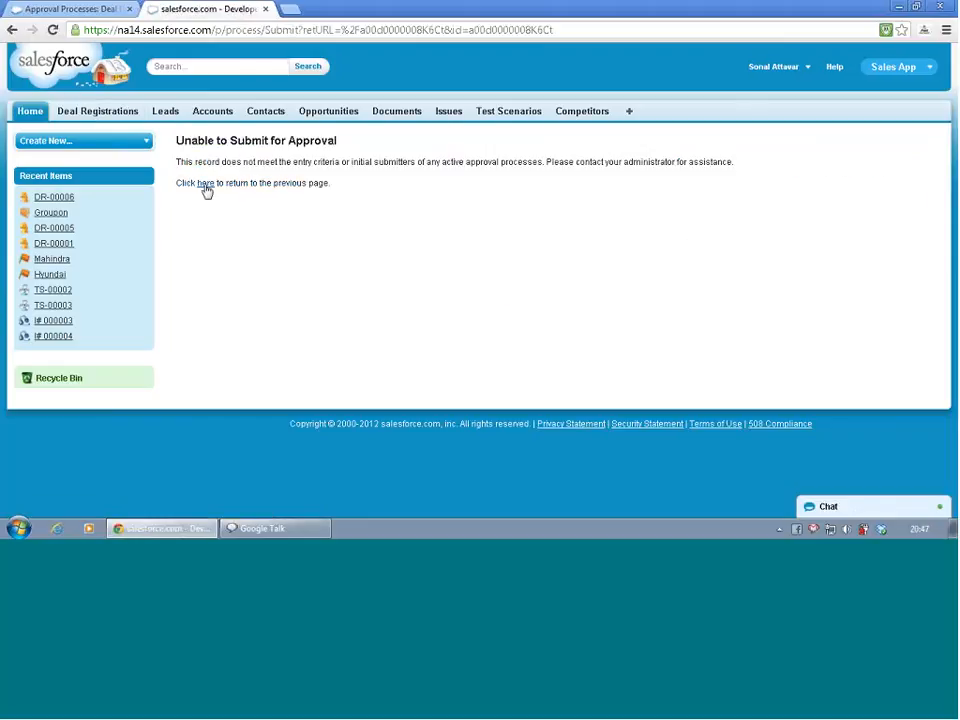
{"action": "left_click", "coordinate": [205, 187]}
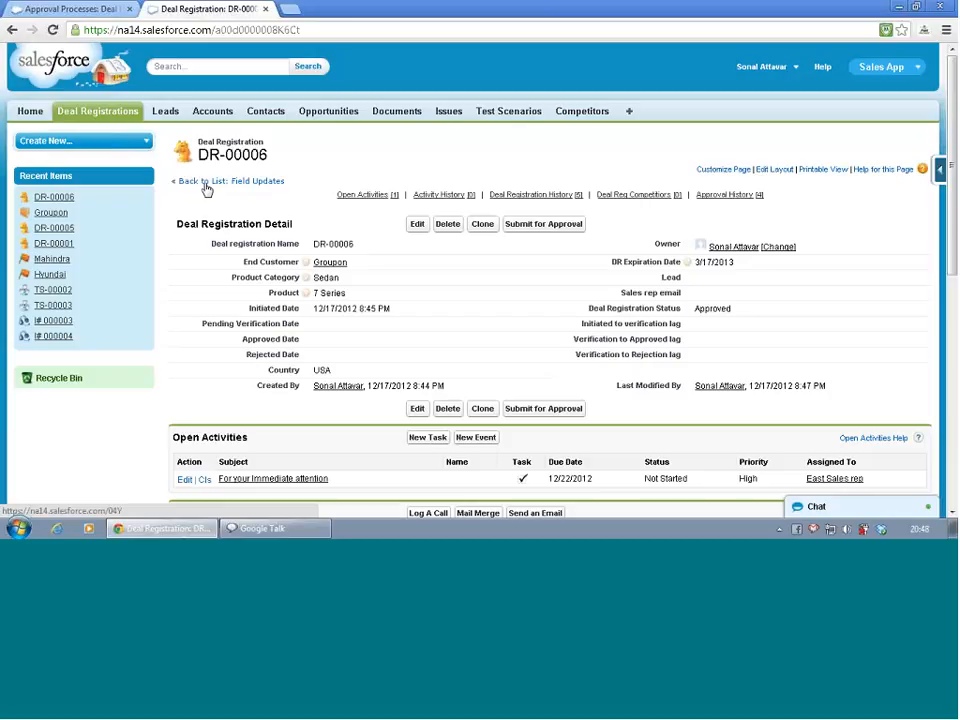
Clone the DR US approval process and name the clone "Consolidated DR approval"
{"action": "left_click", "coordinate": [66, 14]}
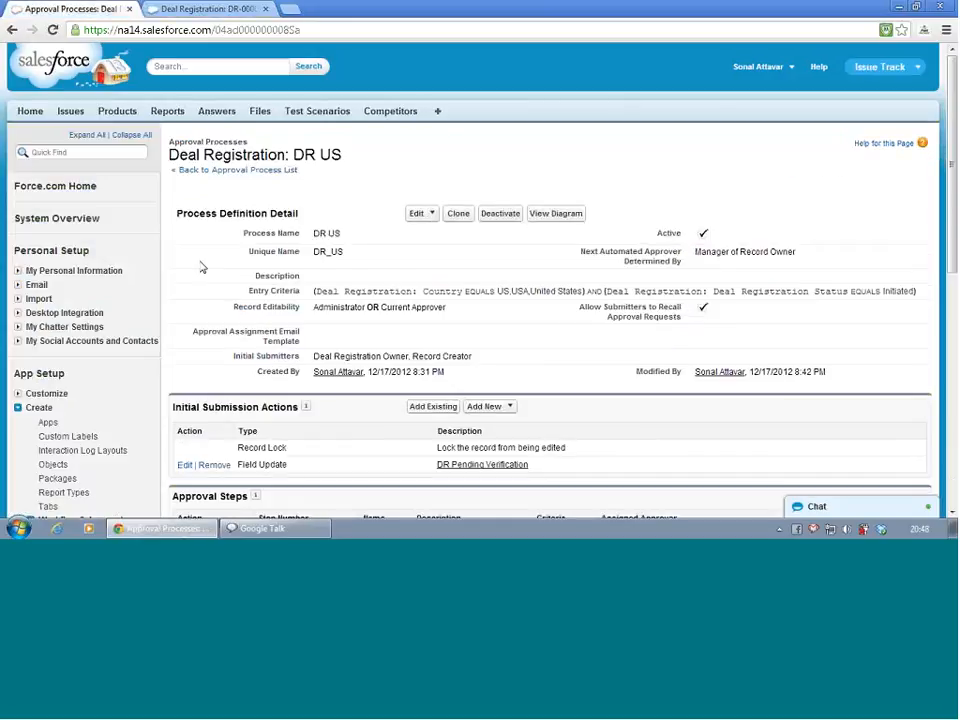
{"action": "scroll", "coordinate": [200, 268], "scroll_direction": "down", "scroll_amount": 1}
{"action": "scroll", "coordinate": [200, 268], "scroll_direction": "down", "scroll_amount": 1}
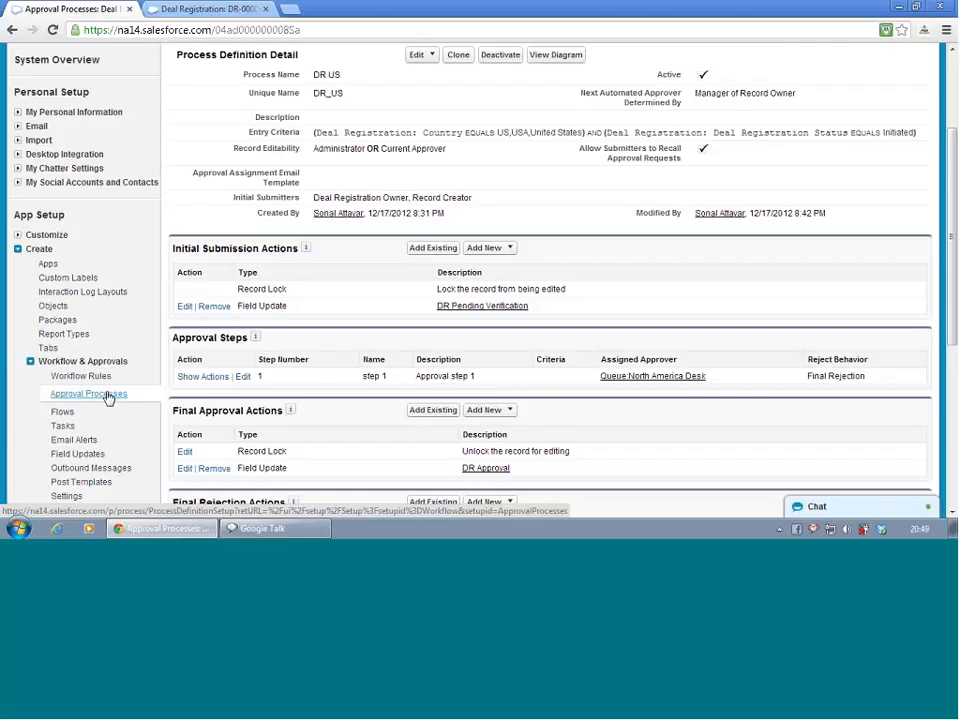
{"action": "left_click", "coordinate": [459, 56]}
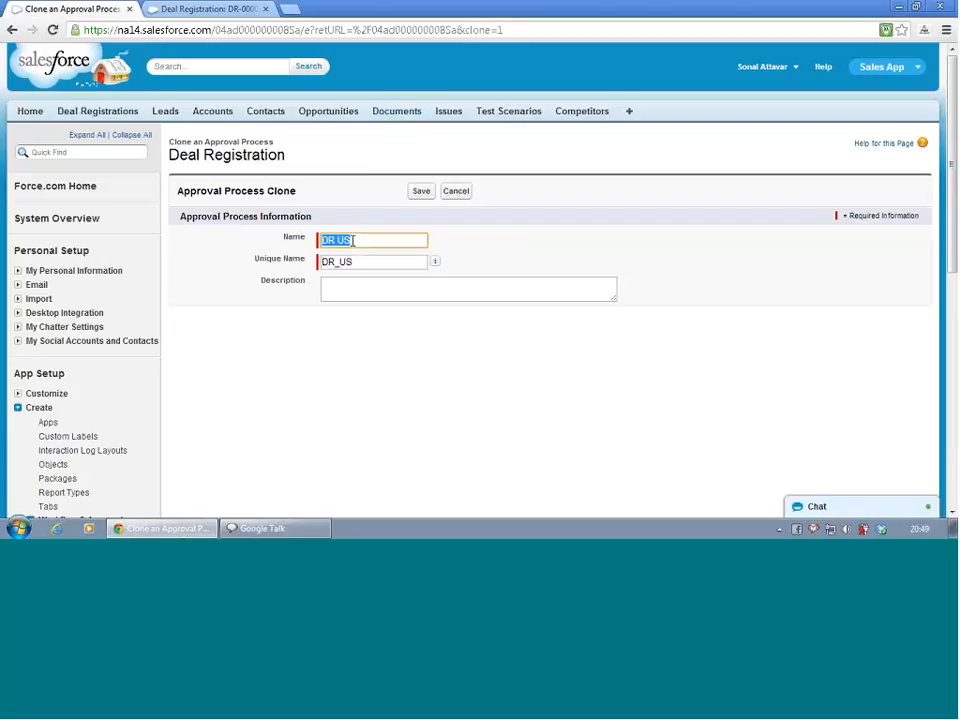
{"action": "type", "text": "C"}
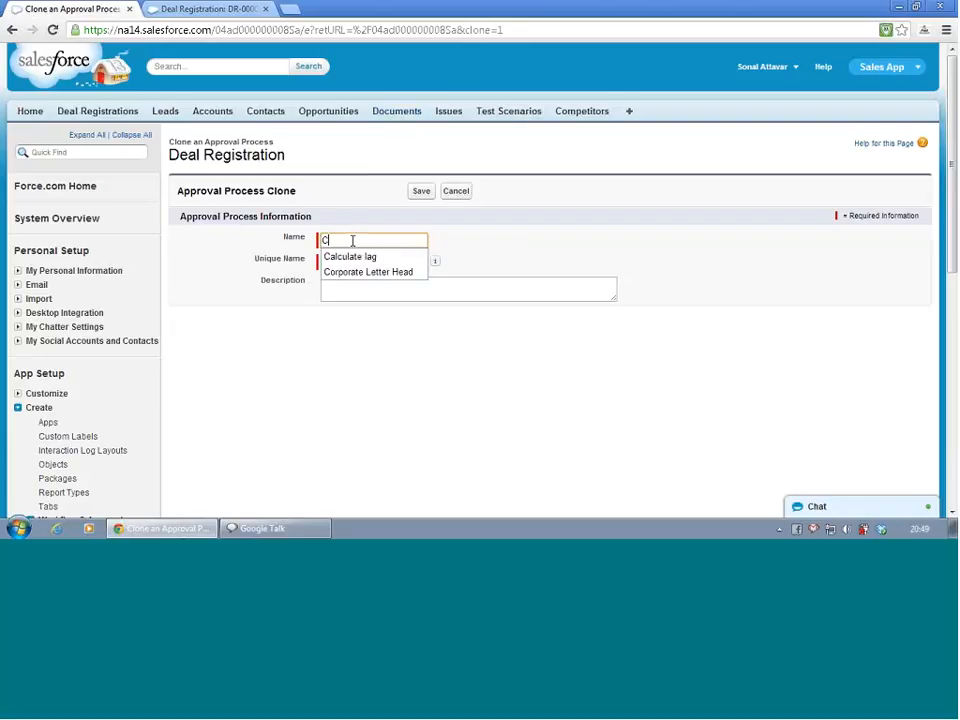
{"action": "type", "text": "onsolidat"}
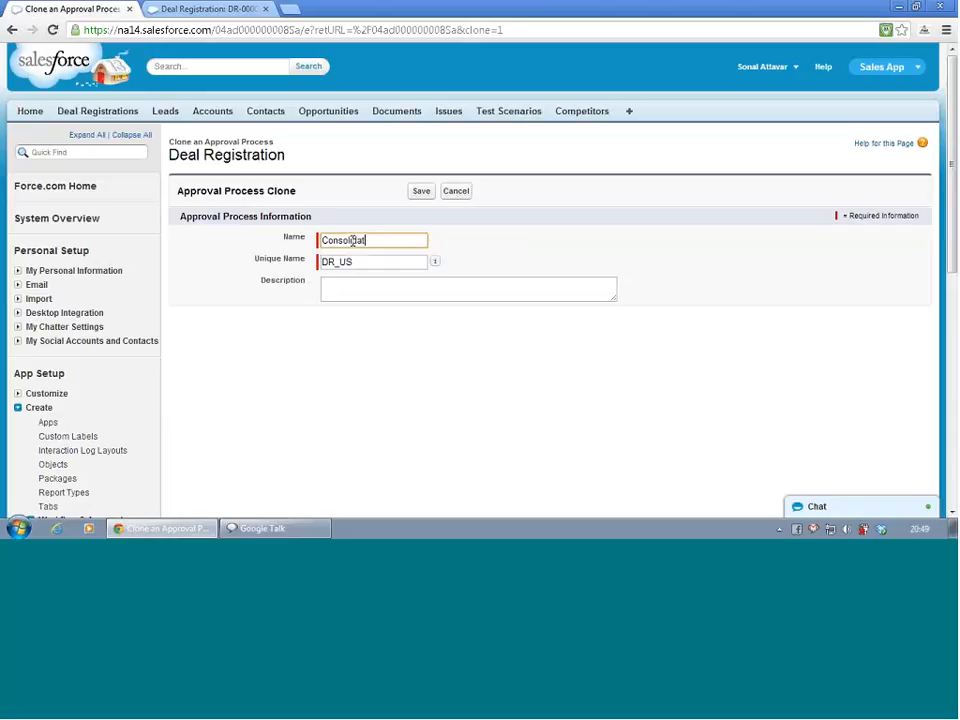
{"action": "type", "text": "ed DR approval"}
Clear the clone's unique name so it regenerates from the new name as Consolidated_DR_approval
{"action": "double_click", "coordinate": [331, 263]}
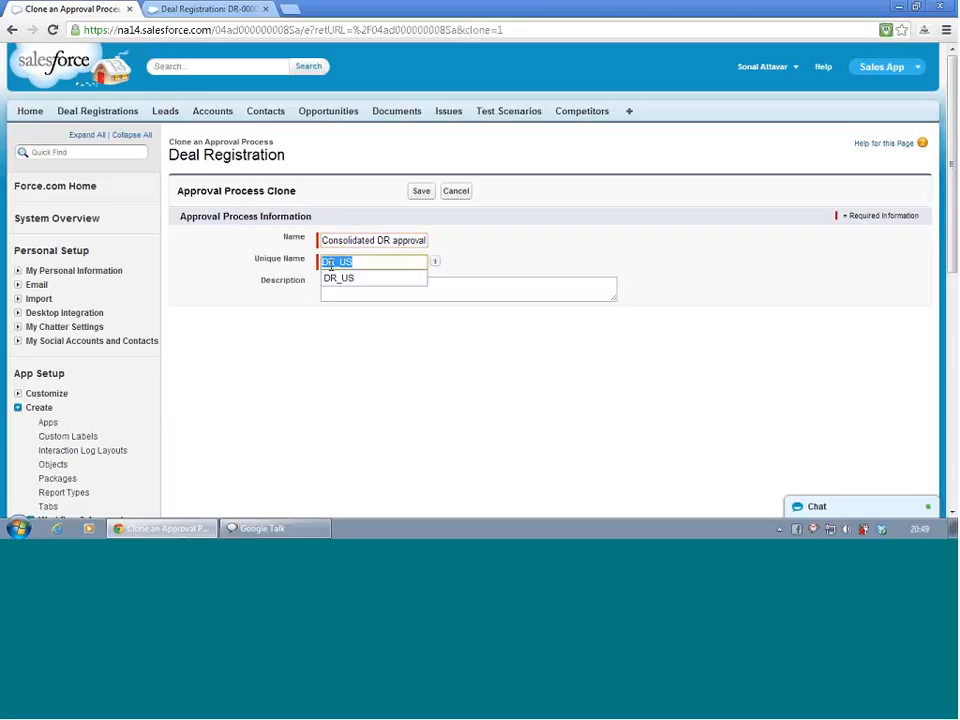
{"action": "key", "text": "BackSpace"}
{"action": "left_click", "coordinate": [339, 284]}
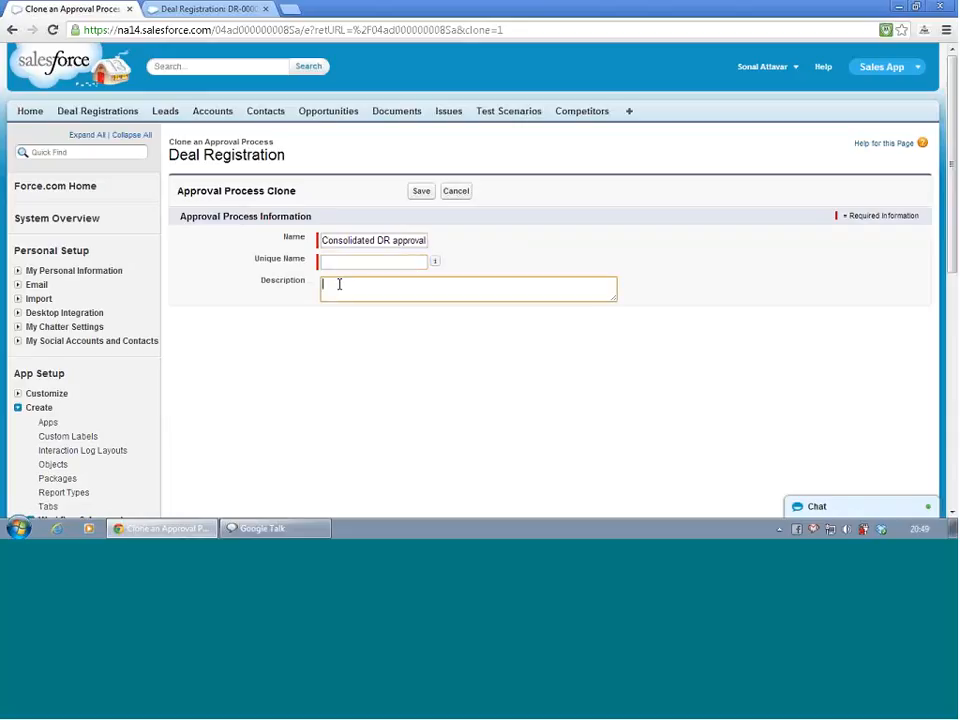
{"action": "left_click", "coordinate": [379, 262]}
{"action": "left_click", "coordinate": [380, 286]}
{"action": "double_click", "coordinate": [397, 244]}
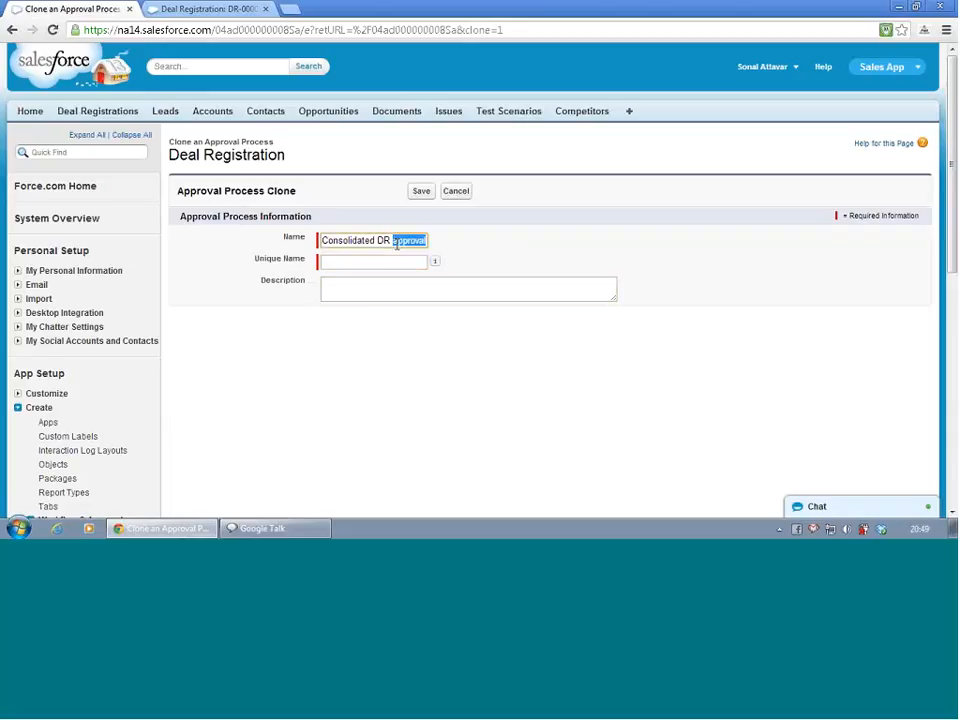
{"action": "left_click", "coordinate": [398, 266]}
{"action": "left_click", "coordinate": [401, 293]}
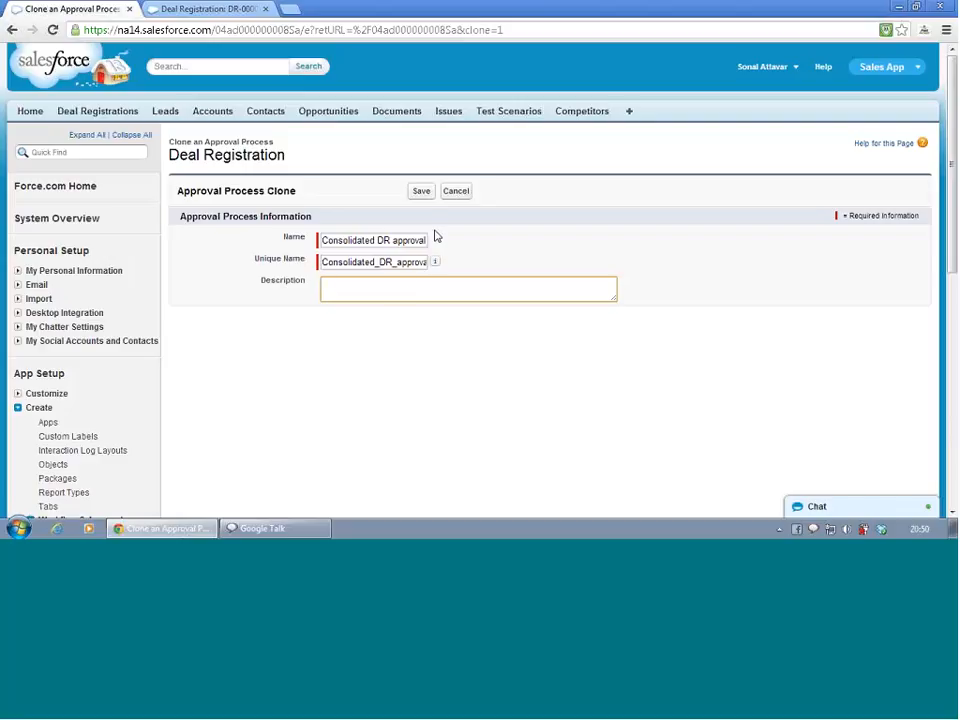
Save the cloned Consolidated DR approval process, acknowledging the activation reminder
{"action": "left_click", "coordinate": [421, 192]}
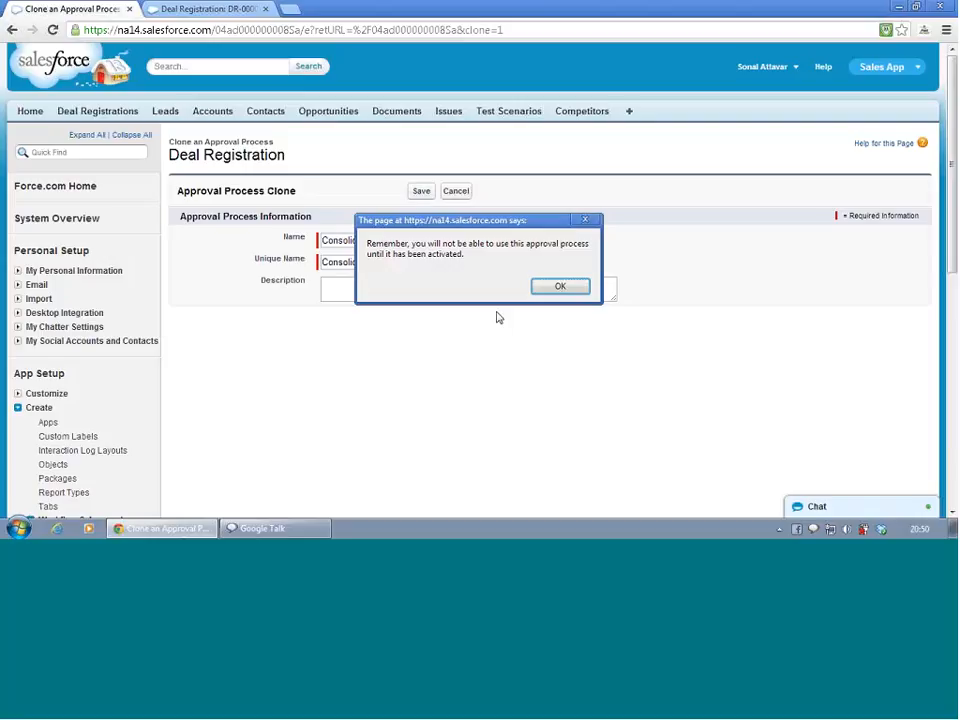
{"action": "left_click", "coordinate": [548, 289]}
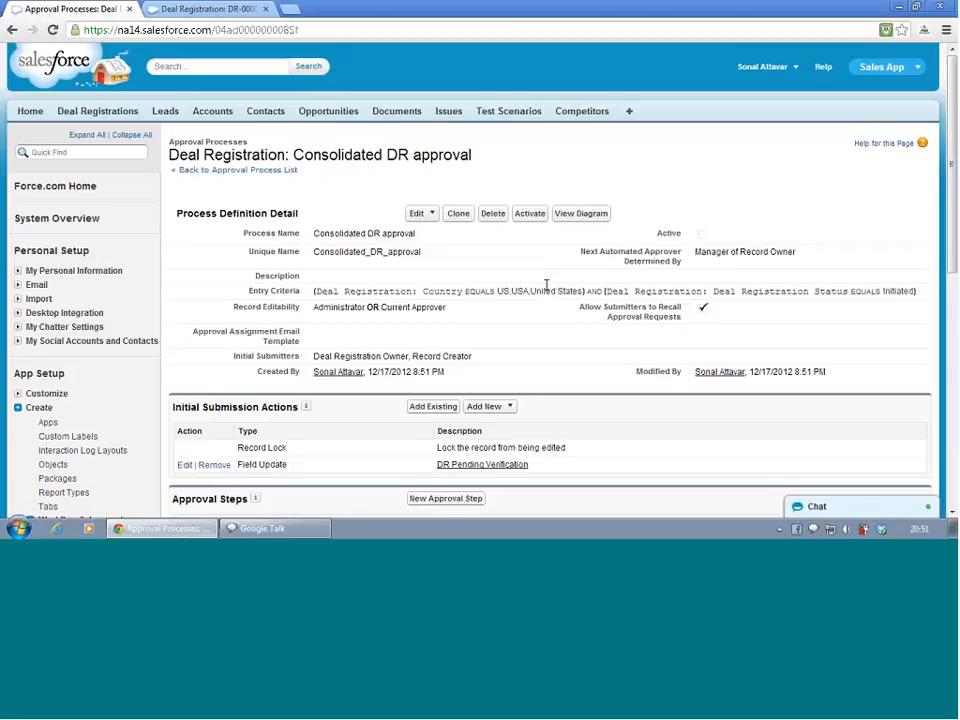
Create a new approval step in the consolidated process named step 2 with unique name step_2 and continue
{"action": "scroll", "coordinate": [546, 286], "scroll_direction": "down", "scroll_amount": 3}
{"action": "scroll", "coordinate": [548, 296], "scroll_direction": "down", "scroll_amount": 3}
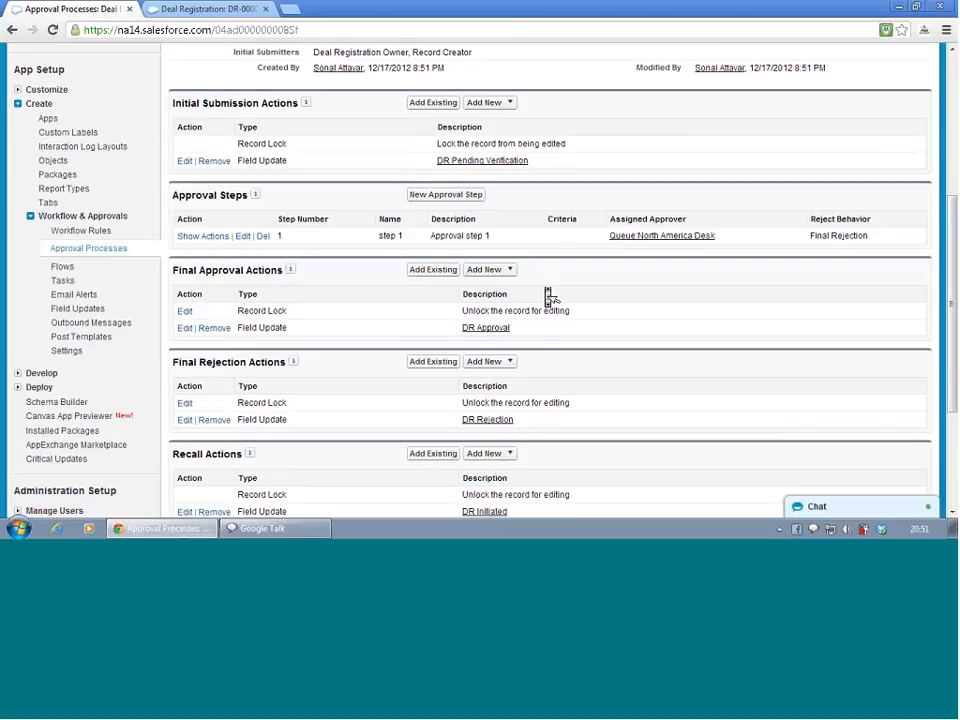
{"action": "left_click", "coordinate": [443, 196]}
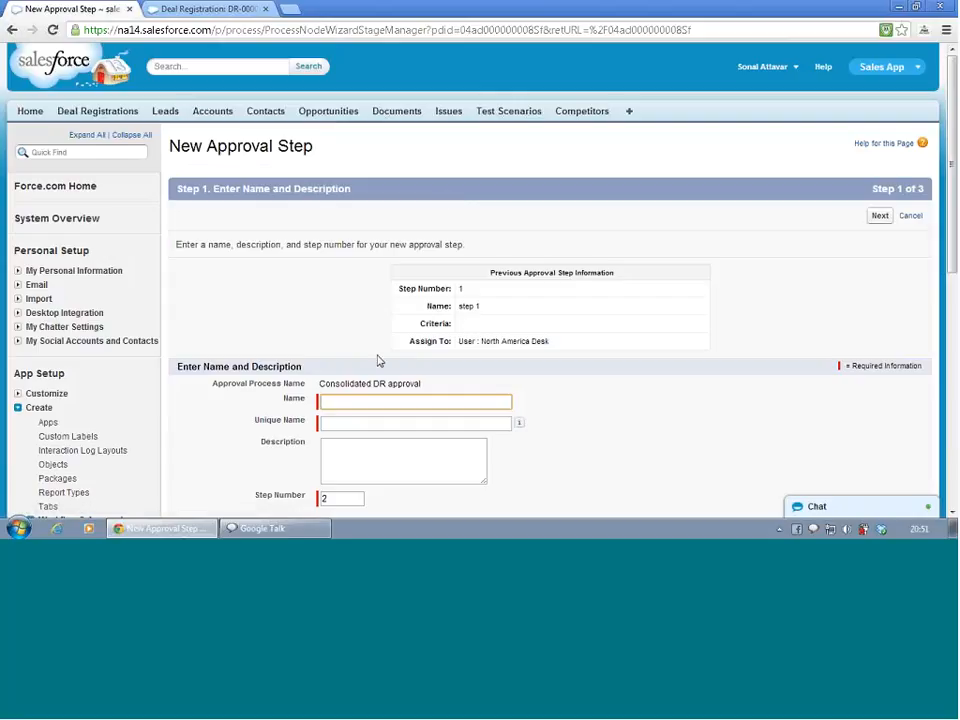
{"action": "left_click", "coordinate": [366, 402]}
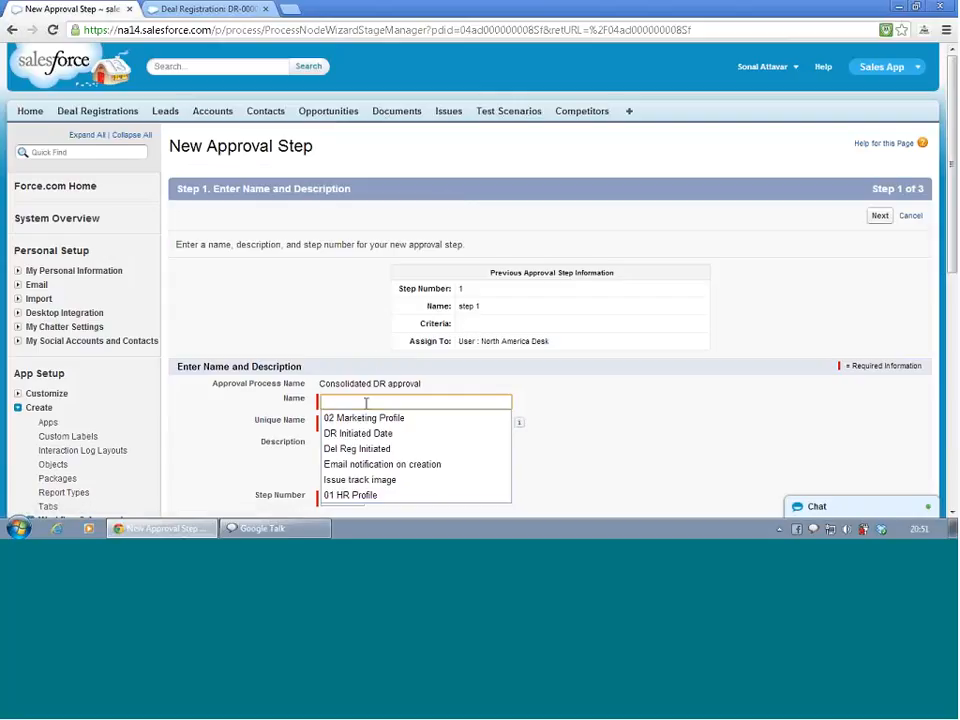
{"action": "type", "text": "st"}
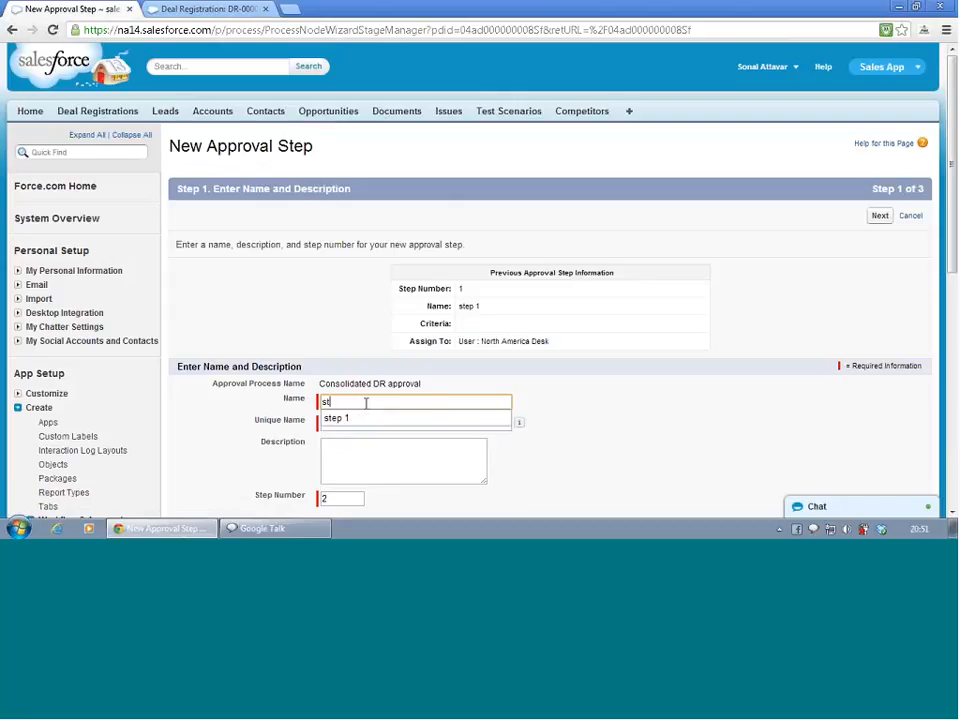
{"action": "type", "text": "ep 2"}
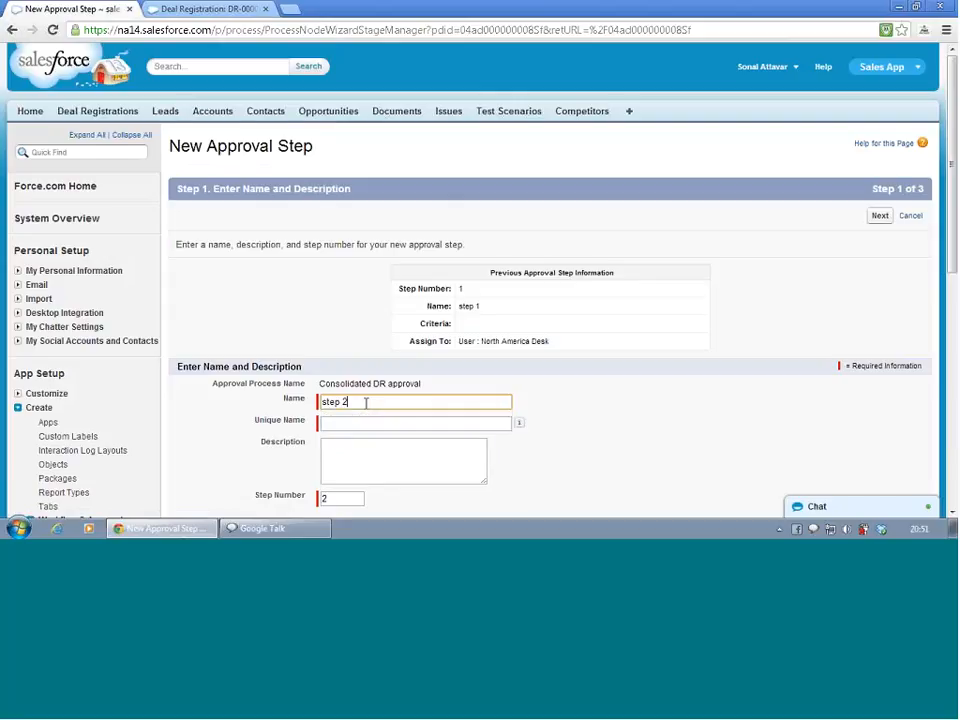
{"action": "key", "text": "Tab"}
{"action": "left_click", "coordinate": [371, 441]}
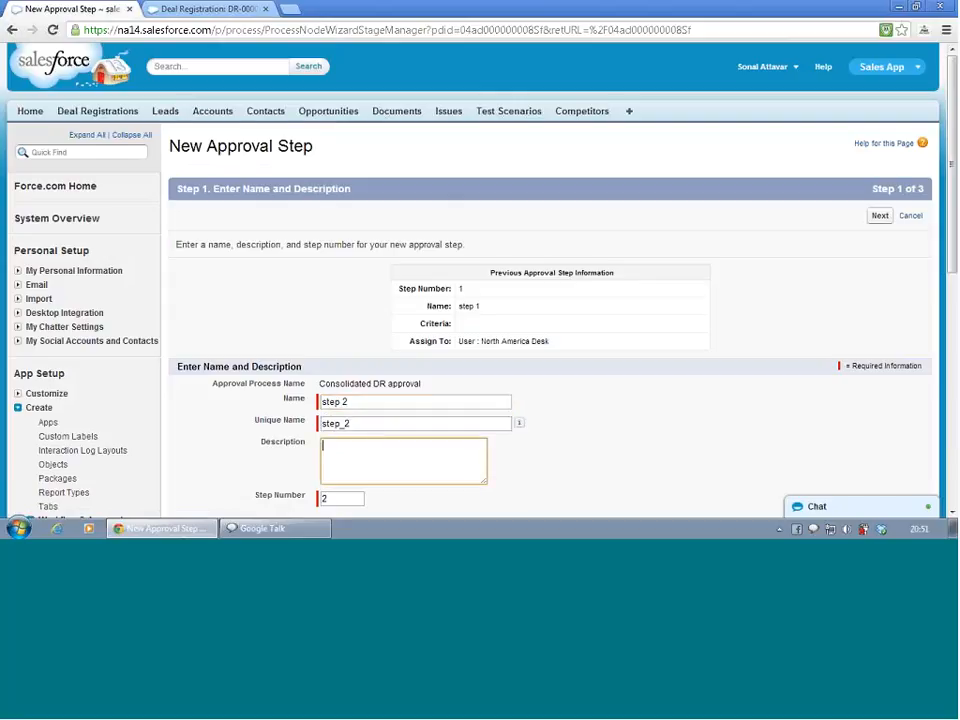
{"action": "left_click", "coordinate": [621, 428]}
{"action": "scroll", "coordinate": [621, 430], "scroll_direction": "down", "scroll_amount": 3}
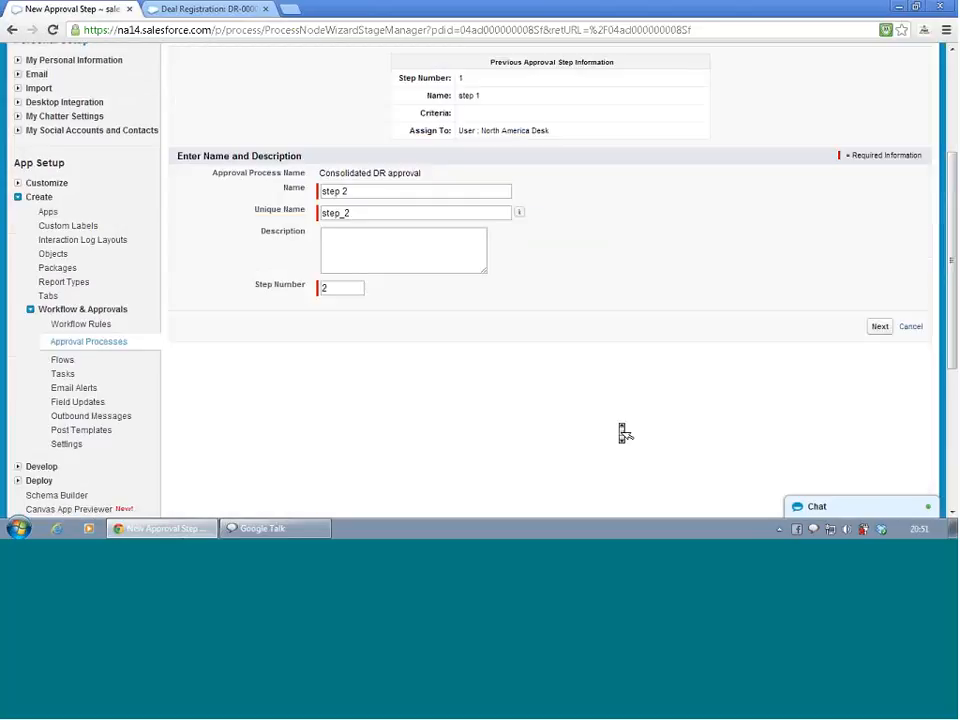
{"action": "left_click", "coordinate": [880, 327]}
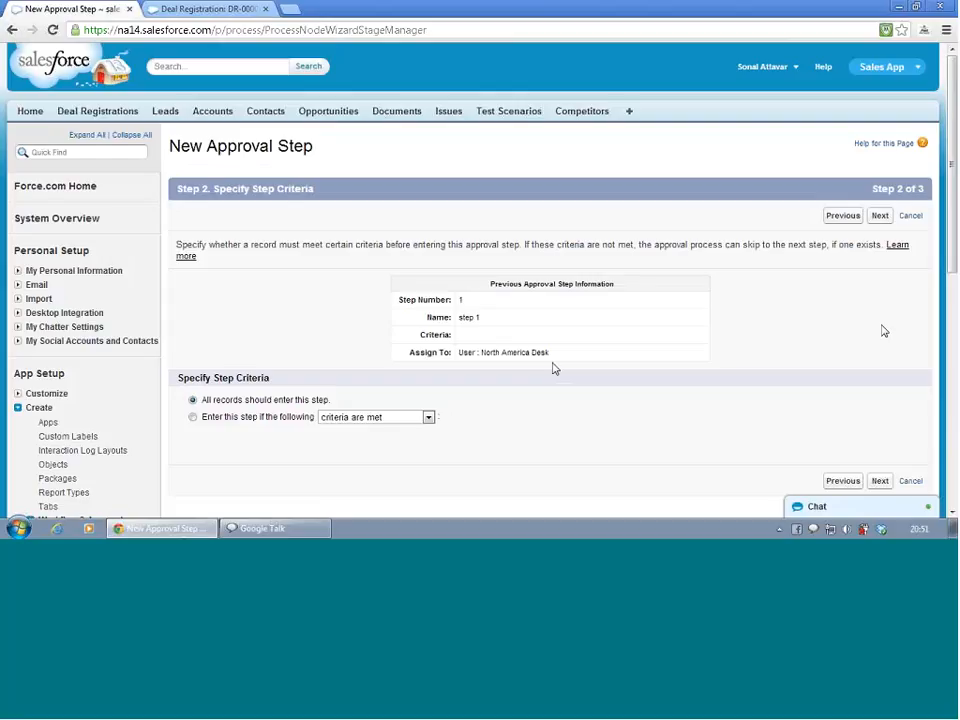
Set step 2 to enter only when criteria are met, adding the criterion Country equals Germany
{"action": "left_click", "coordinate": [208, 421]}
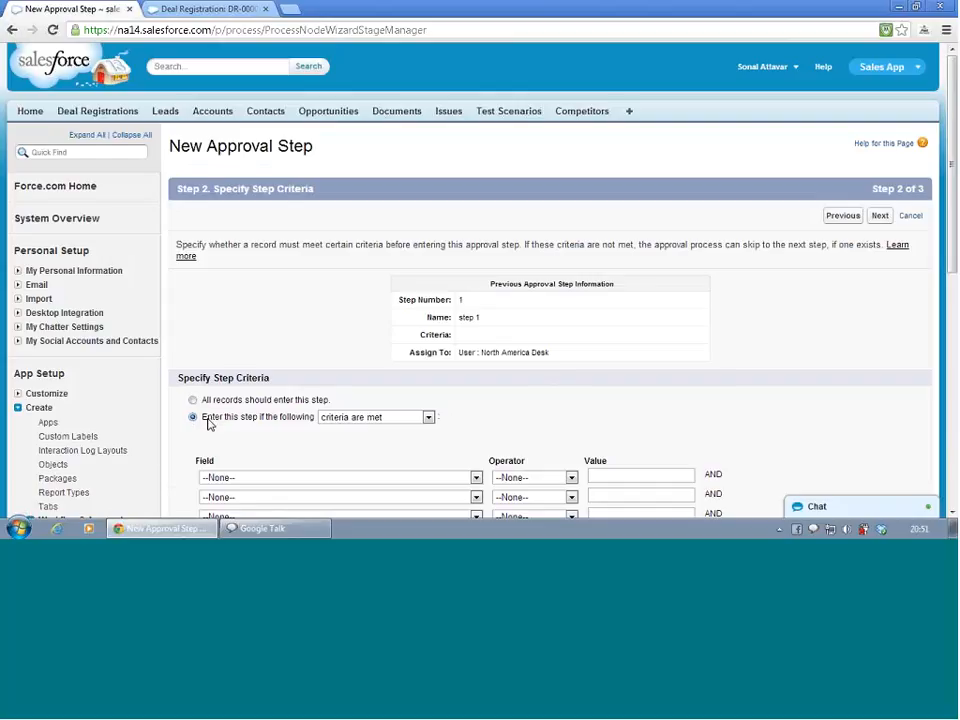
{"action": "scroll", "coordinate": [214, 407], "scroll_direction": "down", "scroll_amount": 5}
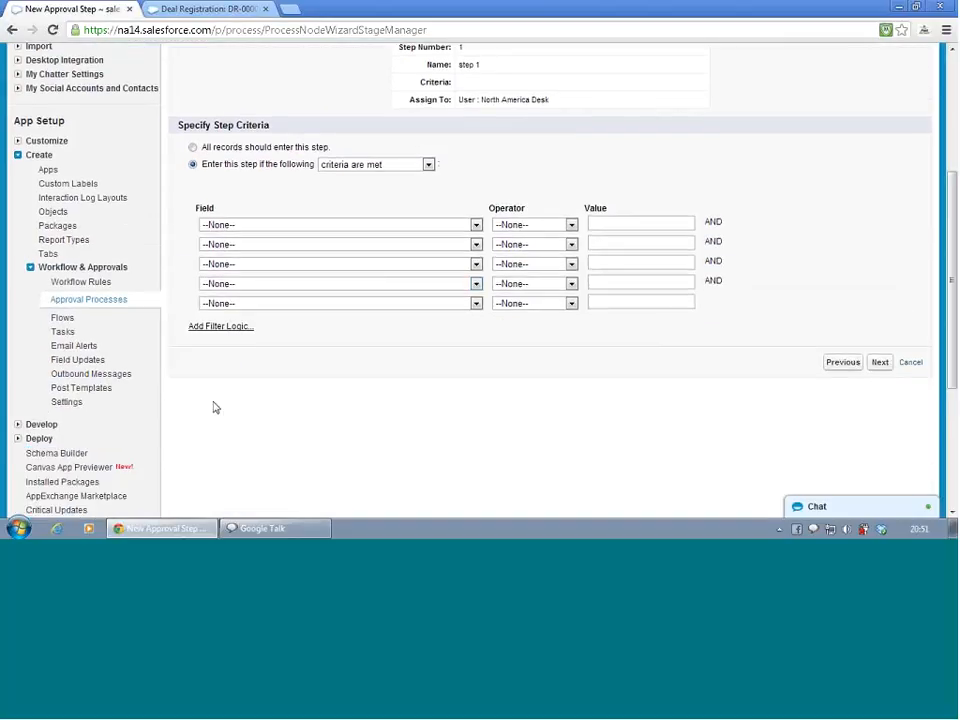
{"action": "left_click", "coordinate": [345, 226]}
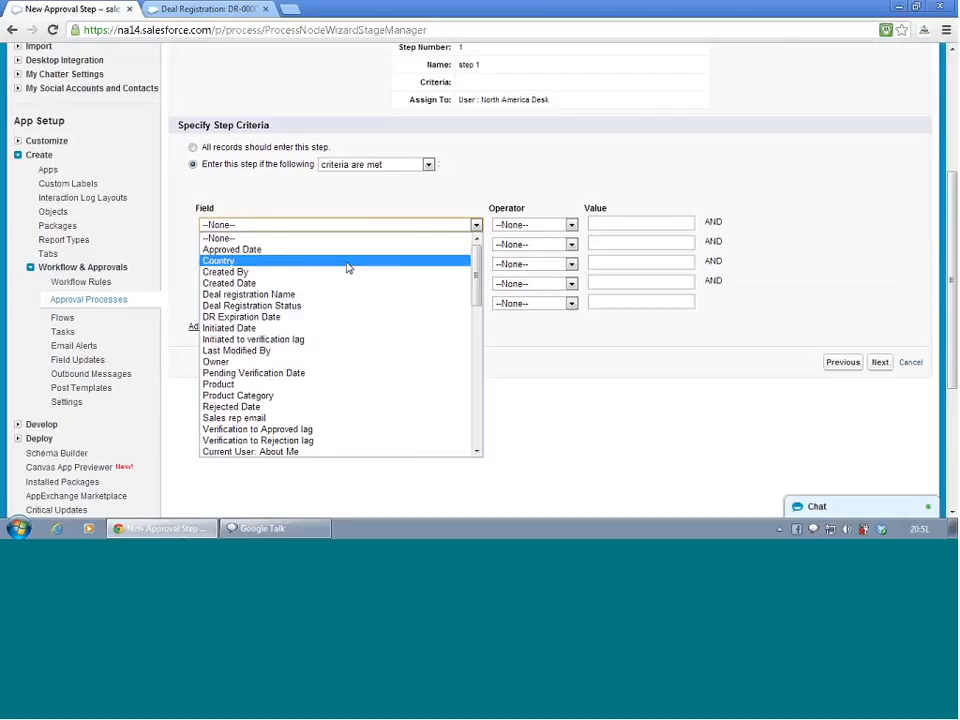
{"action": "left_click", "coordinate": [347, 261]}
{"action": "left_click", "coordinate": [571, 225]}
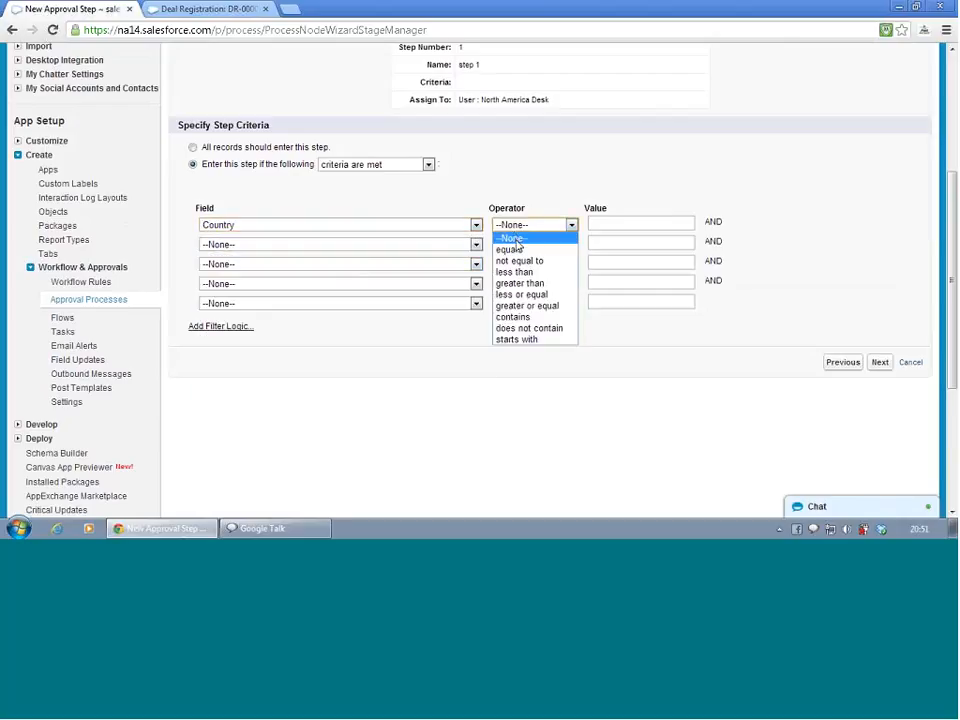
{"action": "left_click", "coordinate": [513, 249]}
{"action": "left_click", "coordinate": [617, 224]}
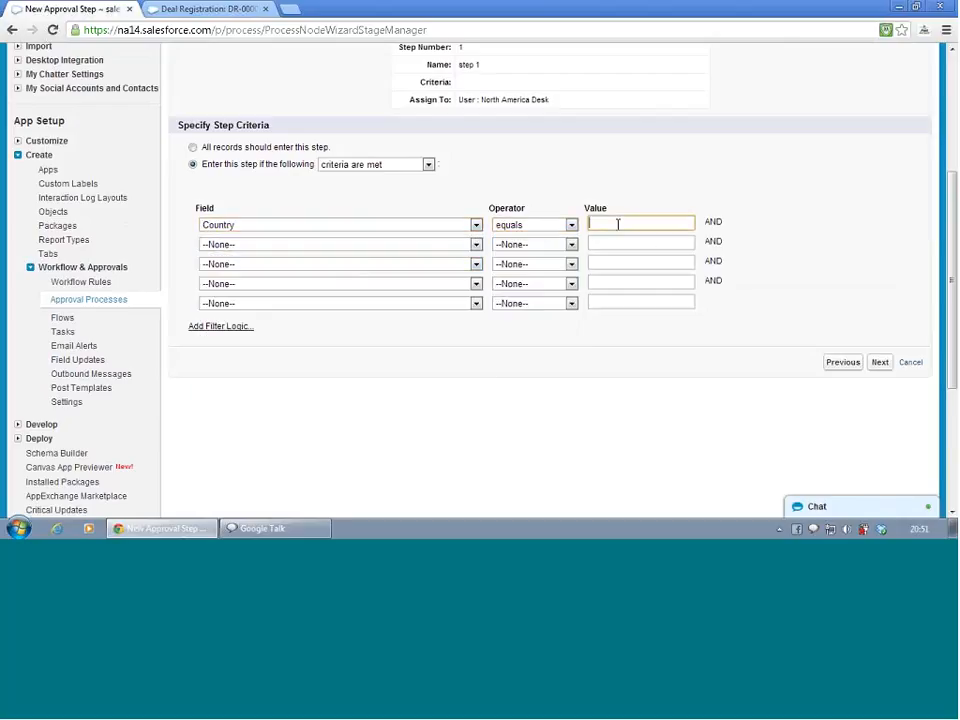
{"action": "type", "text": "Germany"}
Add the criterion Deal Registration Status equals Initiated and continue to approver selection
{"action": "left_click", "coordinate": [399, 247]}
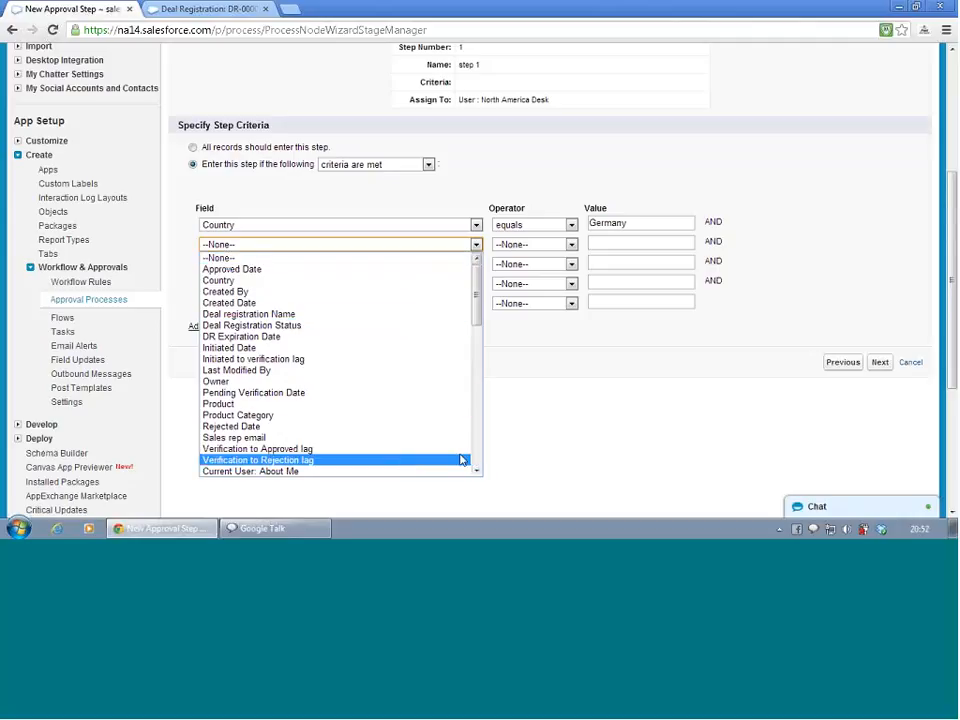
{"action": "left_click", "coordinate": [352, 327]}
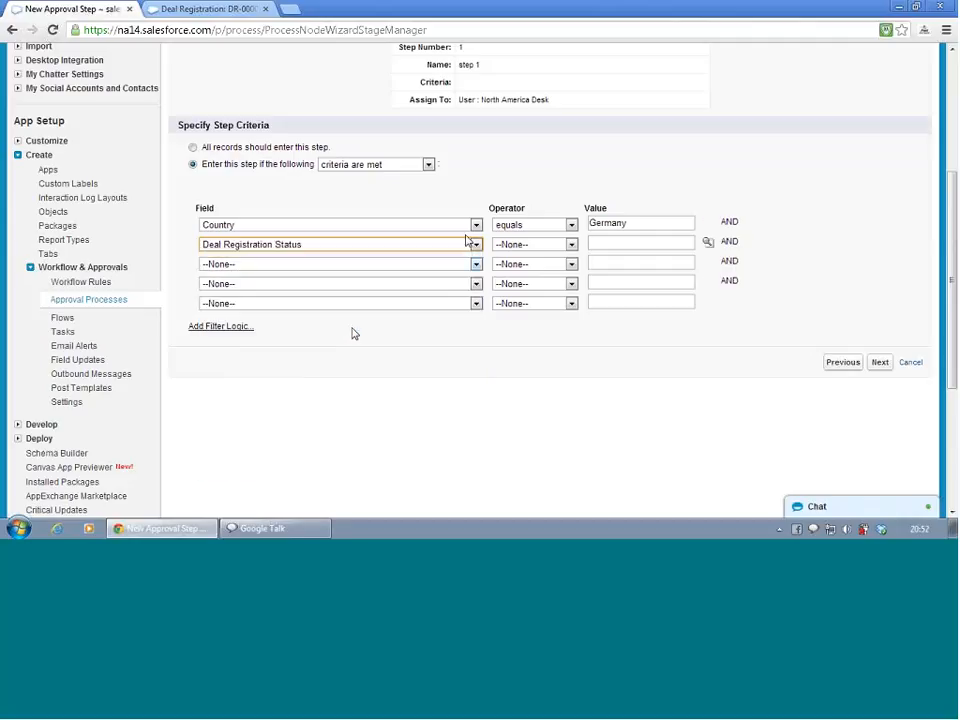
{"action": "left_click", "coordinate": [551, 247]}
{"action": "left_click", "coordinate": [553, 266]}
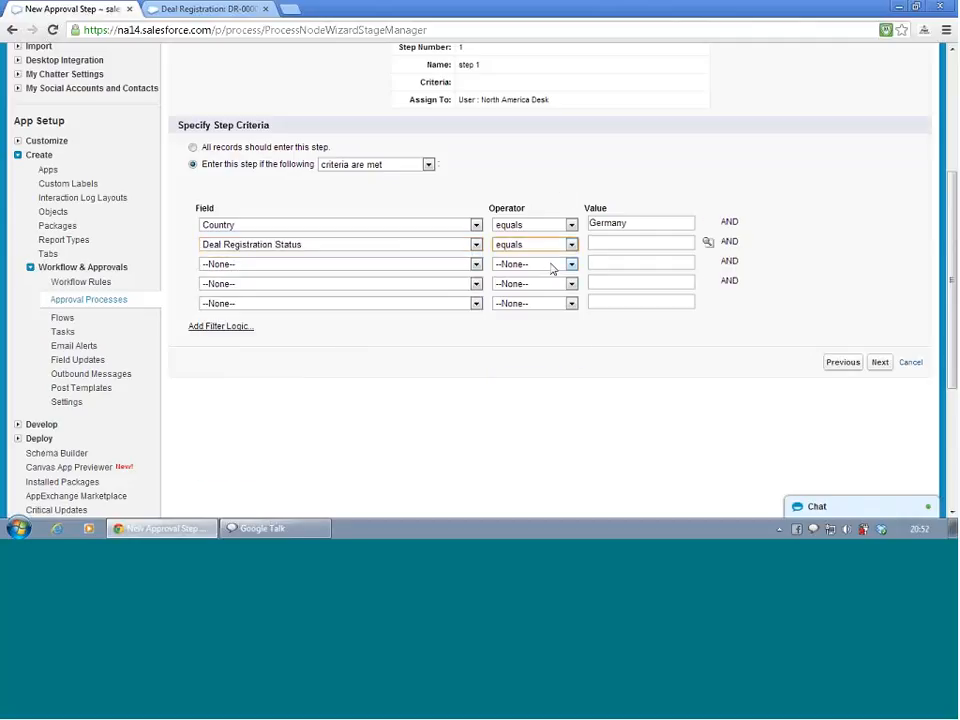
{"action": "left_click", "coordinate": [616, 245]}
{"action": "type", "text": "INI"}
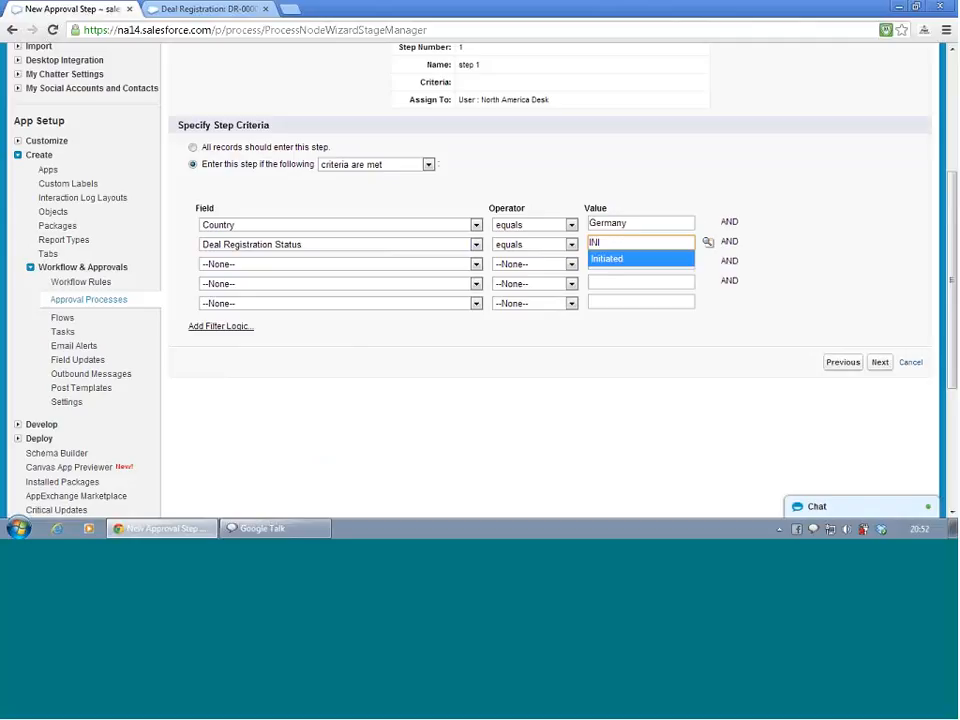
{"action": "left_click", "coordinate": [610, 258]}
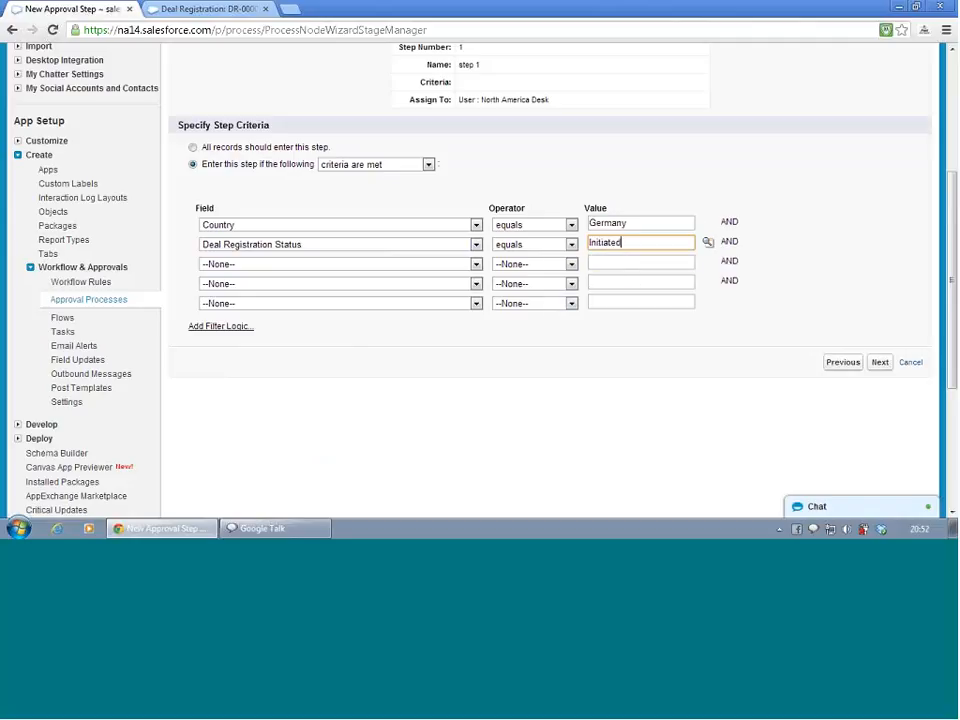
{"action": "left_click", "coordinate": [881, 364]}
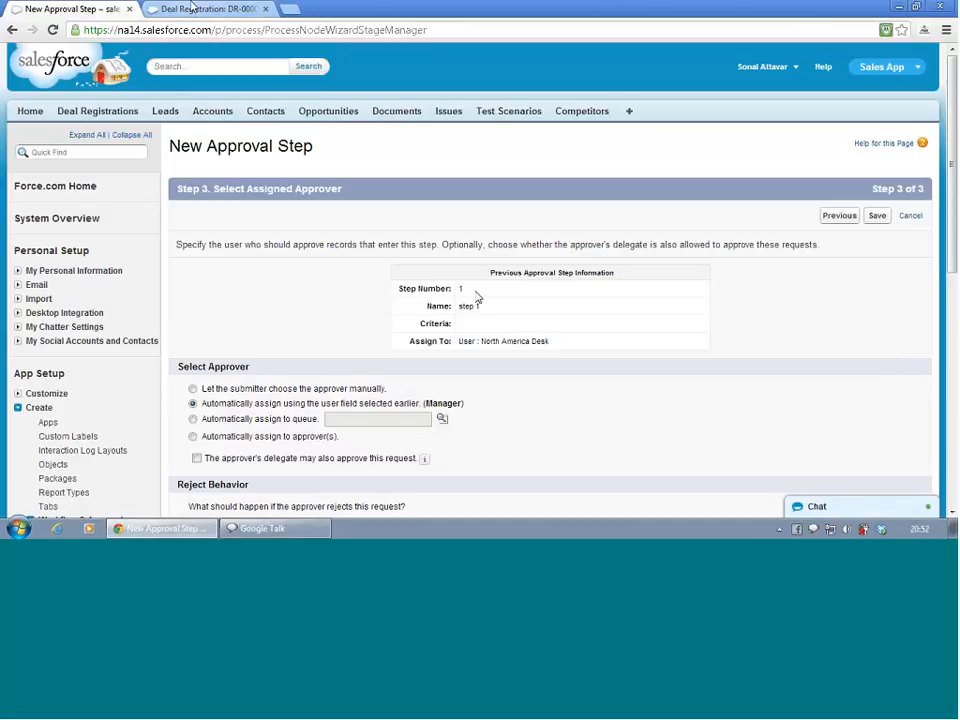
{"action": "left_click", "coordinate": [190, 10]}
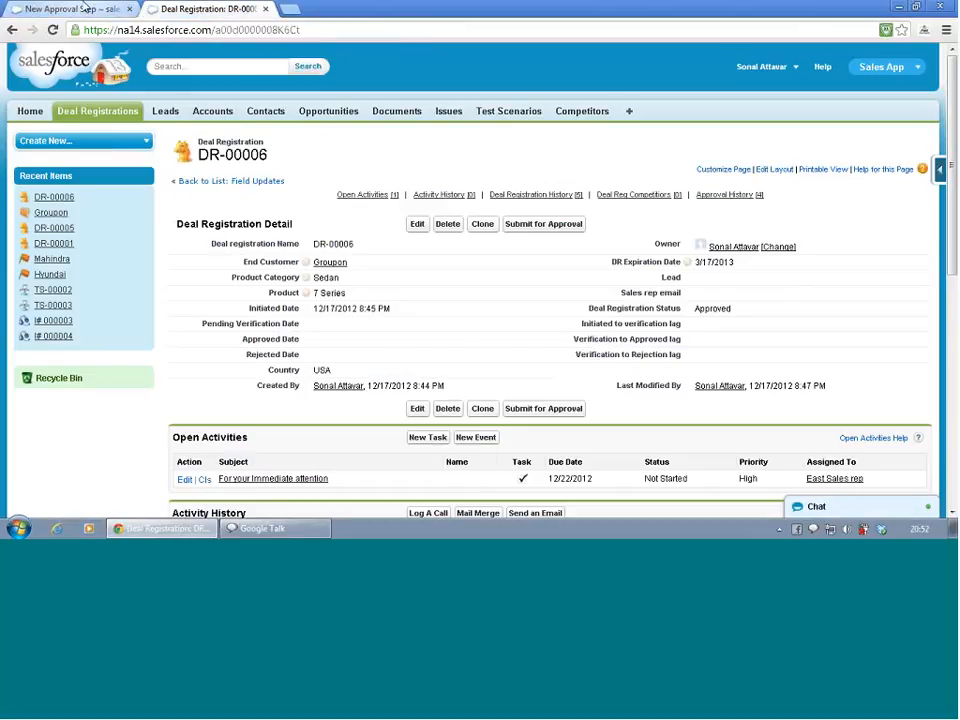
{"action": "left_click", "coordinate": [85, 10]}
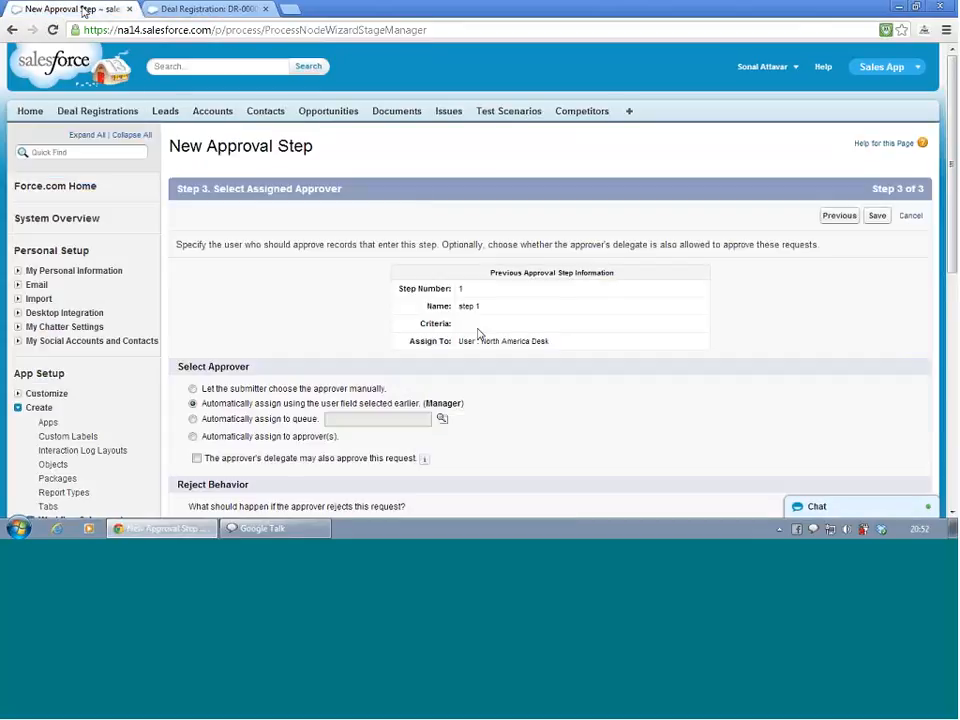
Assign step 2 automatically to the Germany Desk queue with final rejection behavior and save the step
{"action": "scroll", "coordinate": [475, 340], "scroll_direction": "down", "scroll_amount": 4}
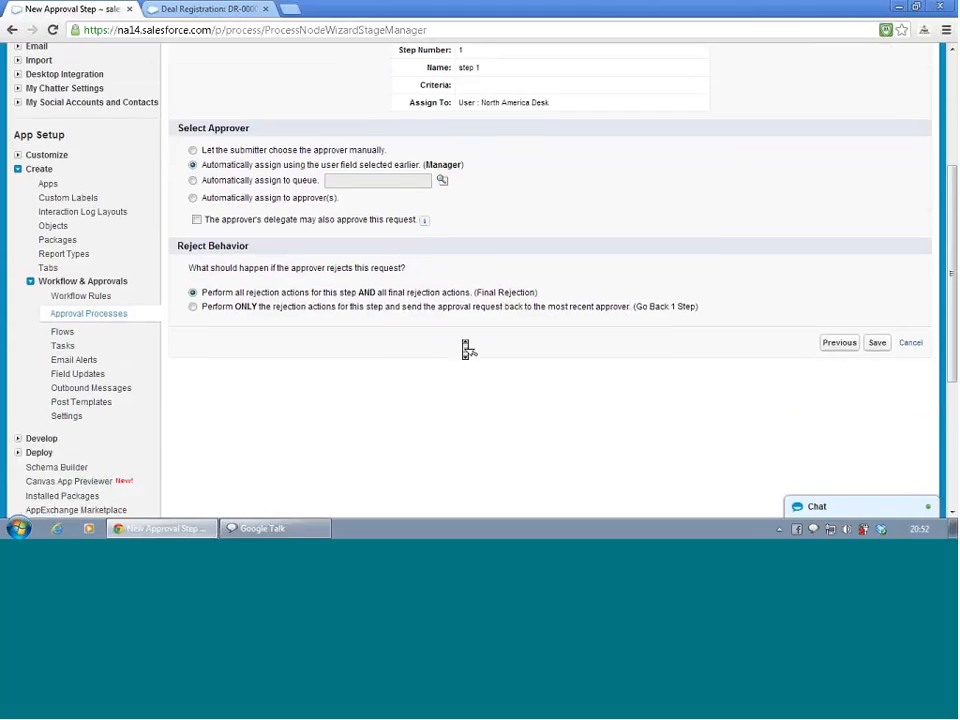
{"action": "left_click", "coordinate": [193, 197]}
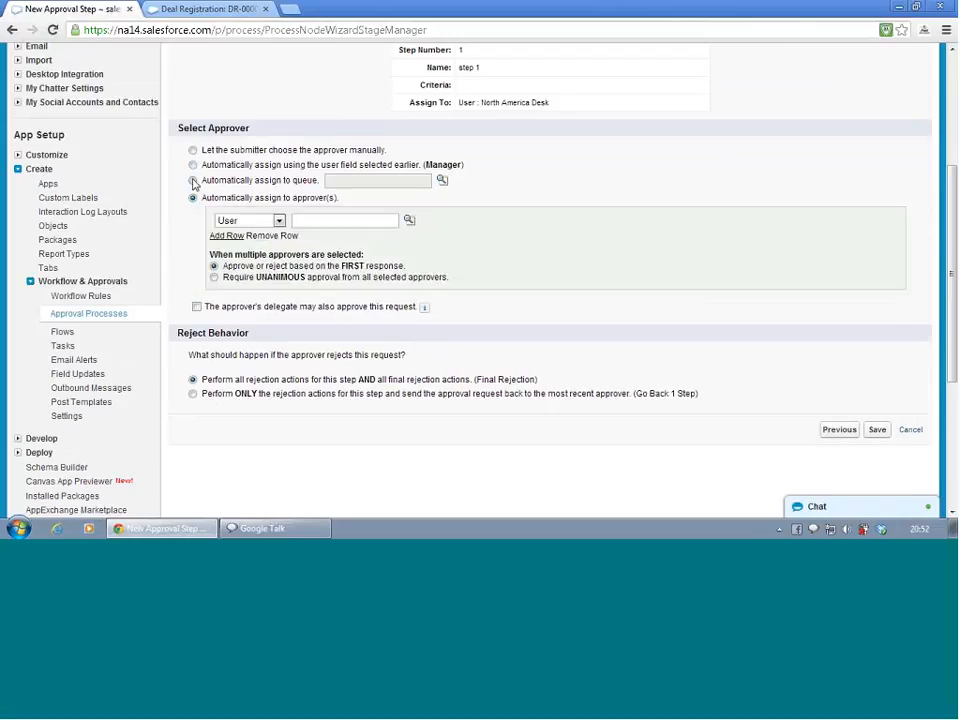
{"action": "left_click", "coordinate": [193, 180]}
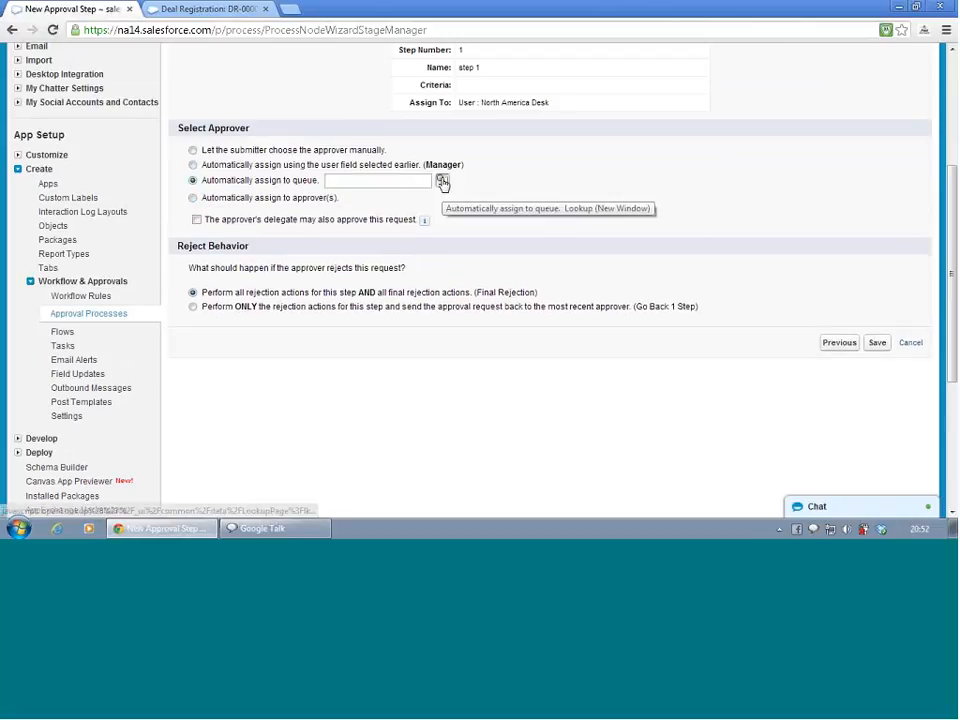
{"action": "left_click", "coordinate": [441, 181]}
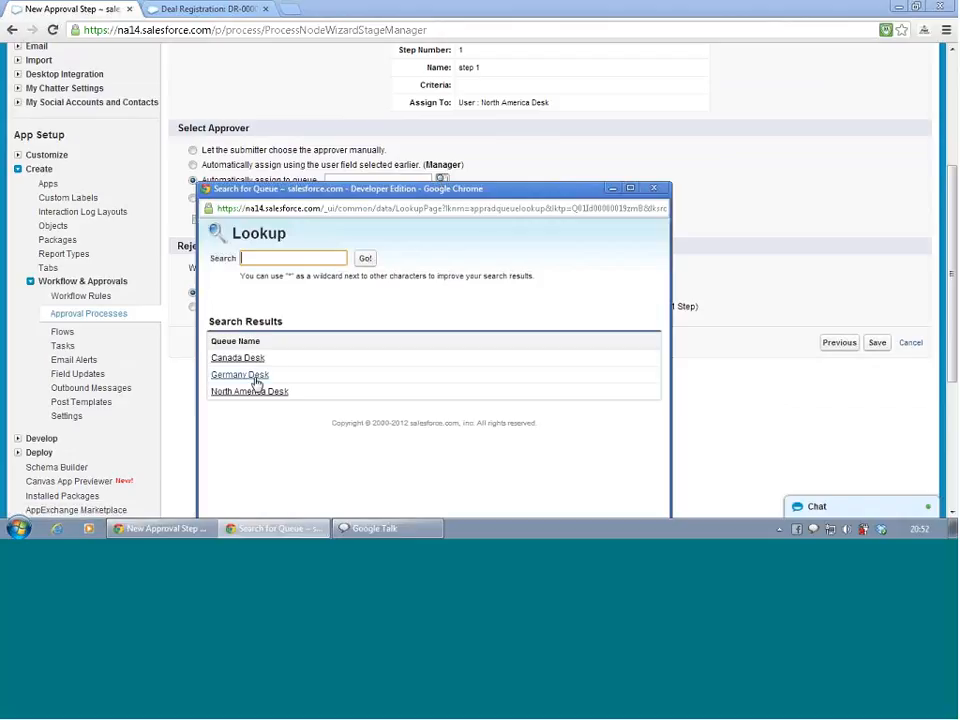
{"action": "left_click", "coordinate": [250, 376]}
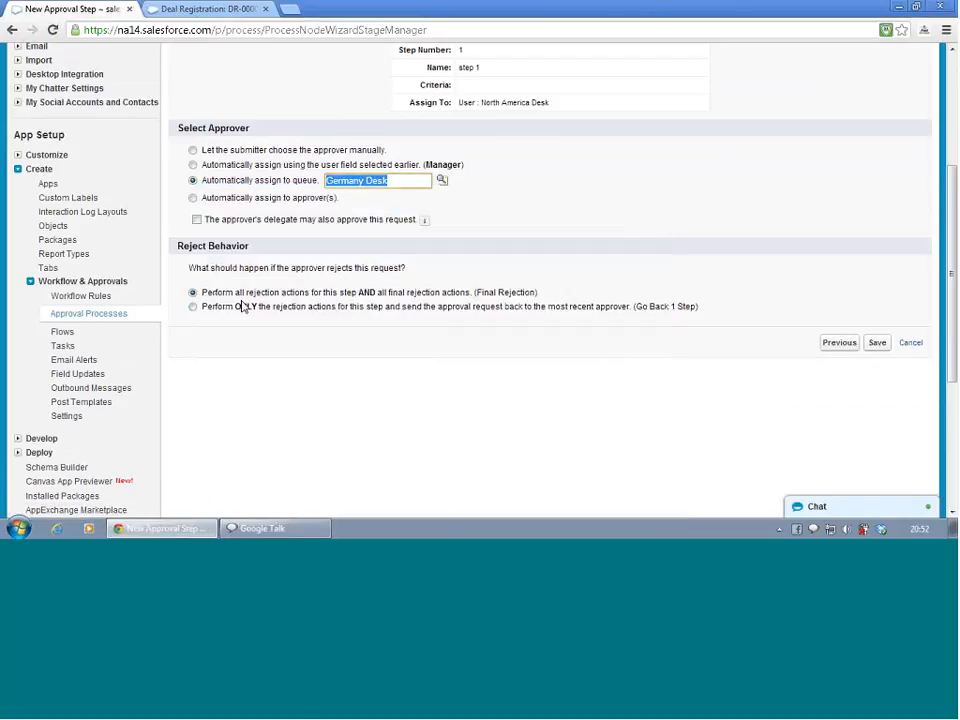
{"action": "left_click", "coordinate": [193, 307]}
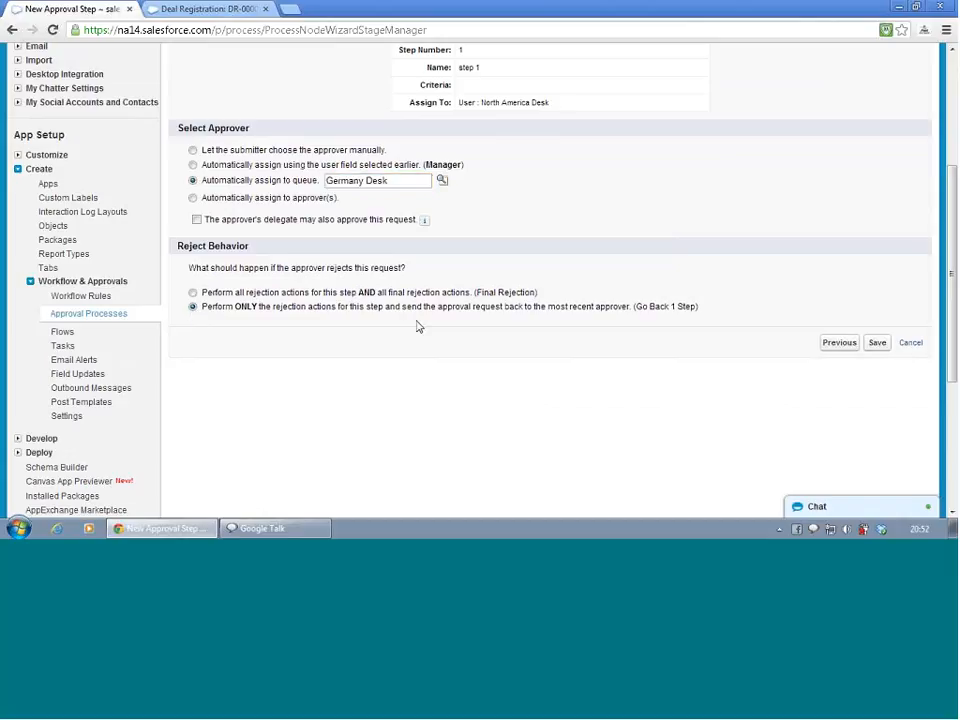
{"action": "left_click", "coordinate": [194, 293]}
{"action": "left_click", "coordinate": [882, 344]}
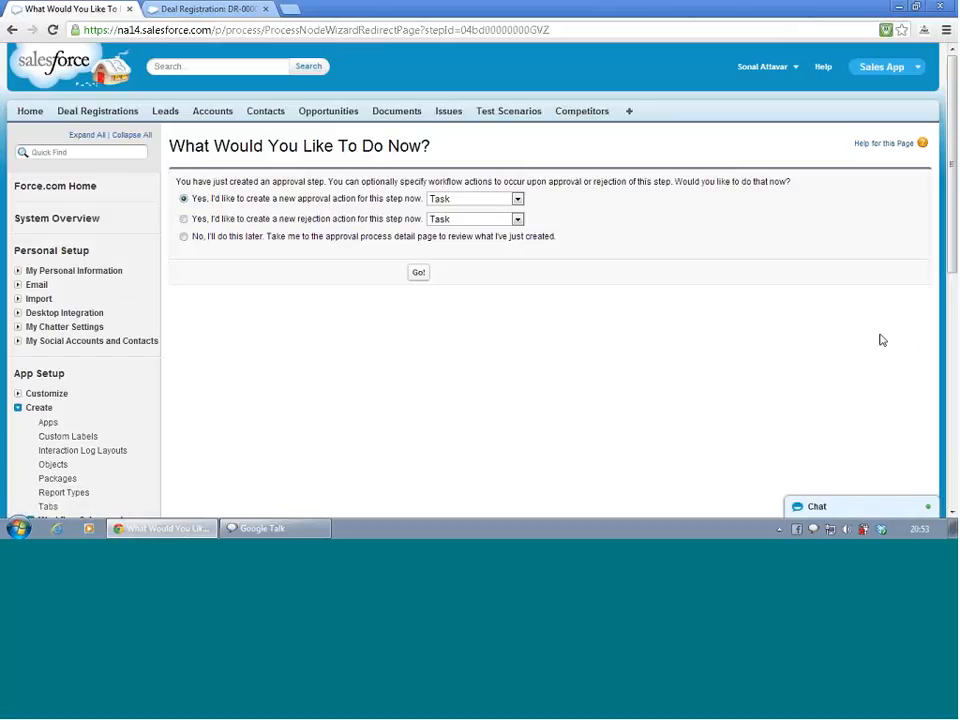
Decline adding approval or rejection actions now and return to the approval process detail page
{"action": "left_click", "coordinate": [491, 204]}
{"action": "left_click", "coordinate": [491, 205]}
{"action": "left_click", "coordinate": [183, 237]}
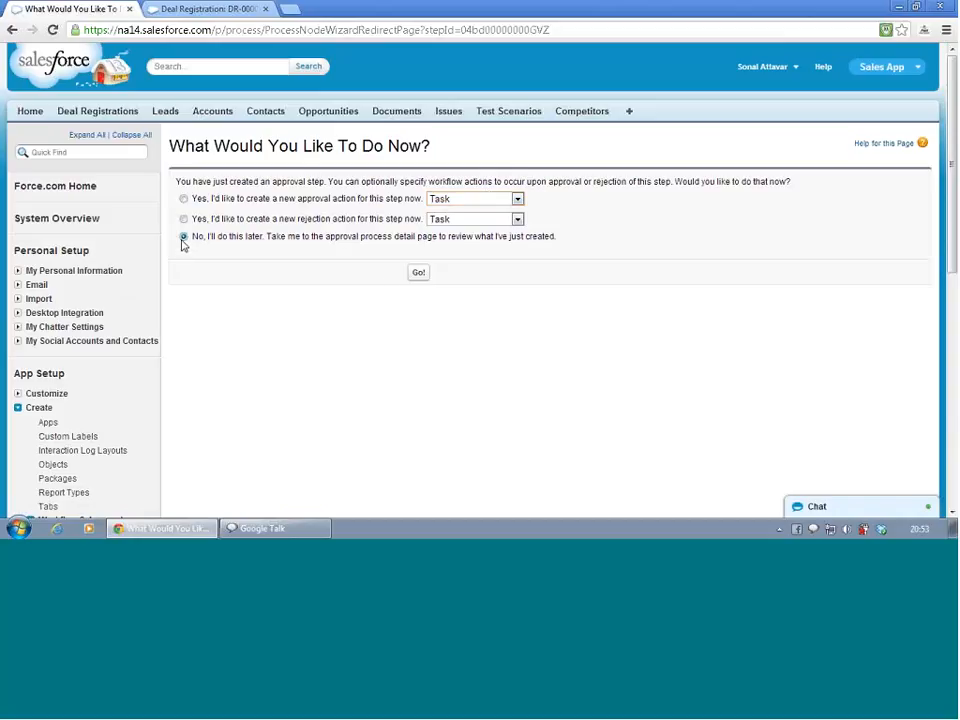
{"action": "left_click", "coordinate": [410, 275]}
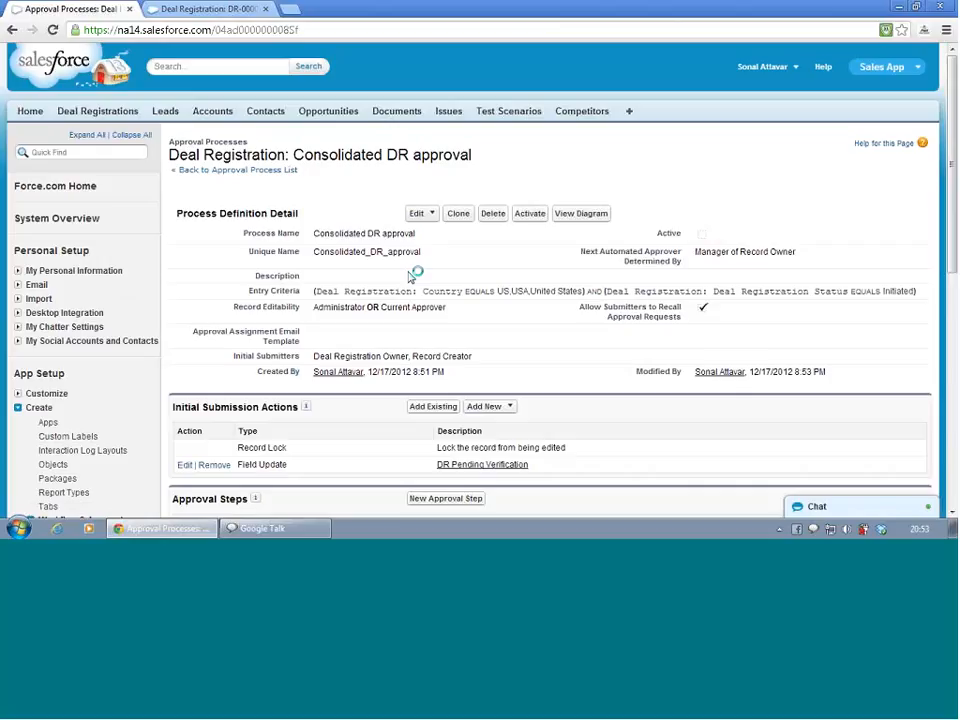
Open approval step 1 for editing and set it to enter only when criteria are met
{"action": "scroll", "coordinate": [410, 276], "scroll_direction": "down", "scroll_amount": 10}
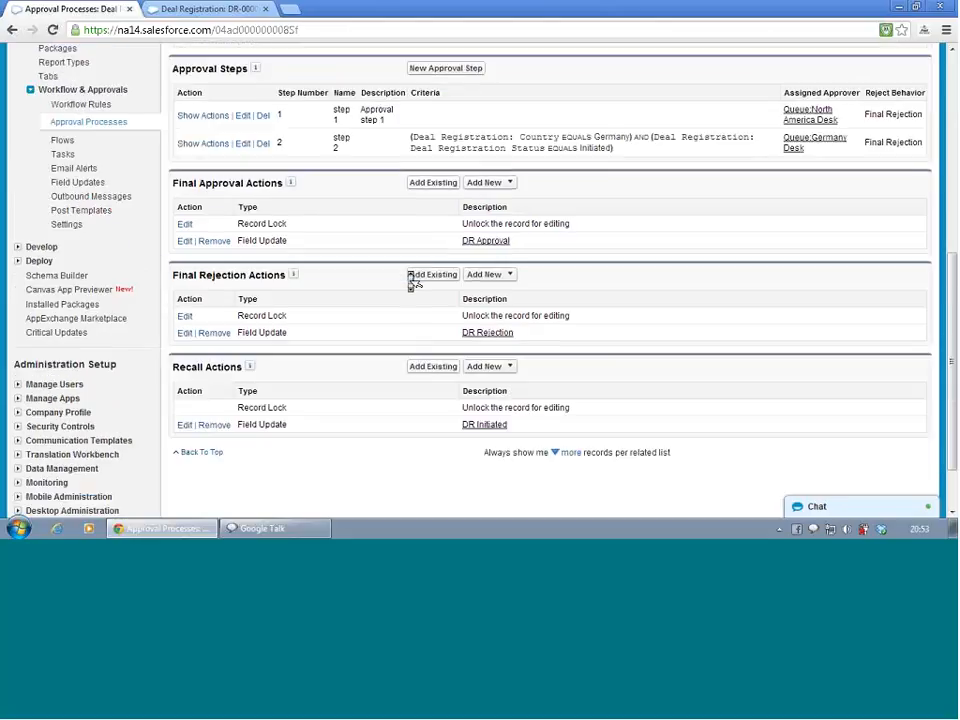
{"action": "left_click", "coordinate": [242, 116]}
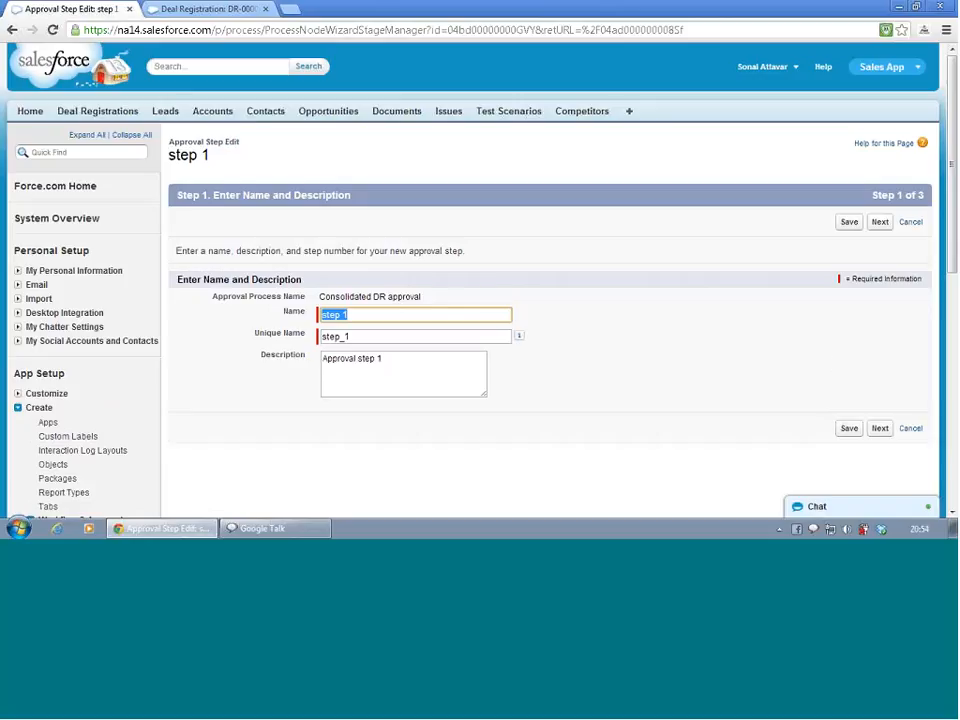
{"action": "left_click", "coordinate": [880, 428]}
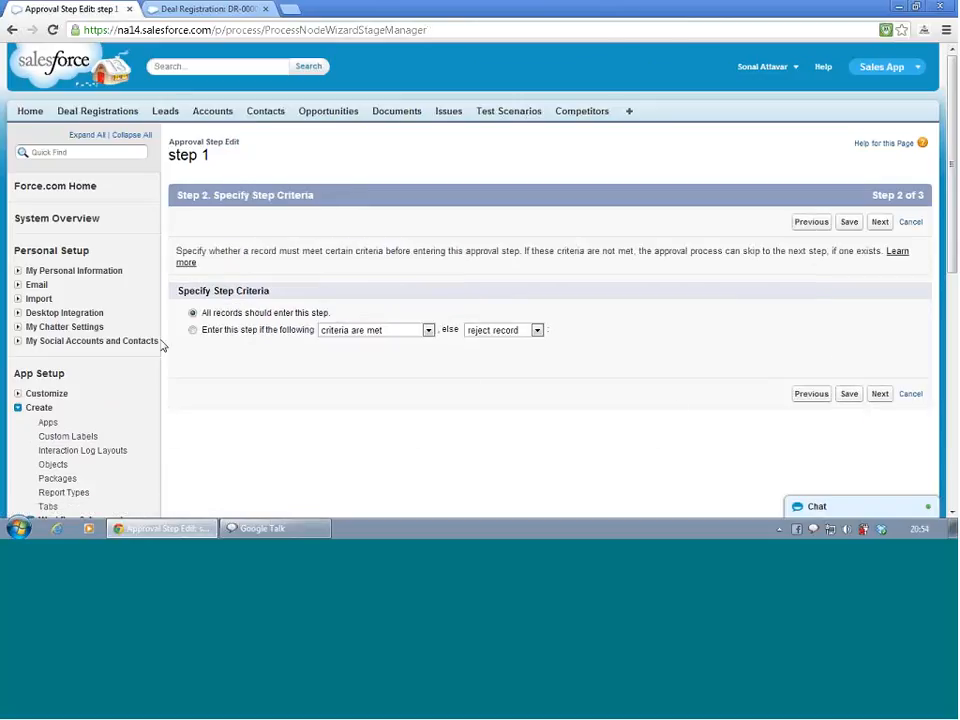
{"action": "left_click", "coordinate": [193, 330]}
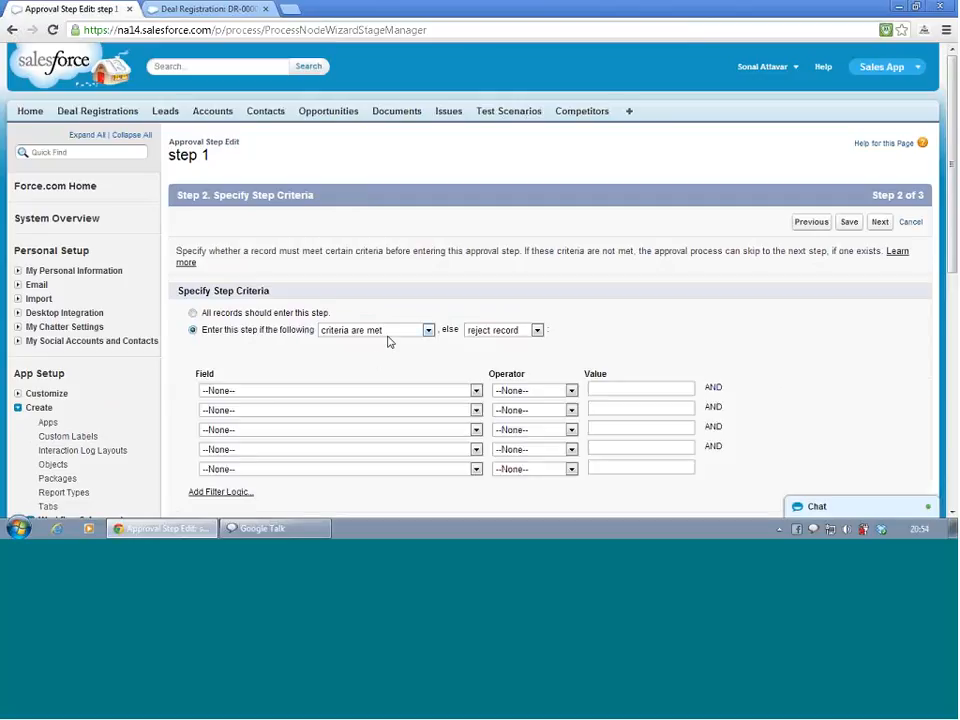
Add the step 1 criterion Country equals US, USA, United States
{"action": "left_click", "coordinate": [360, 390]}
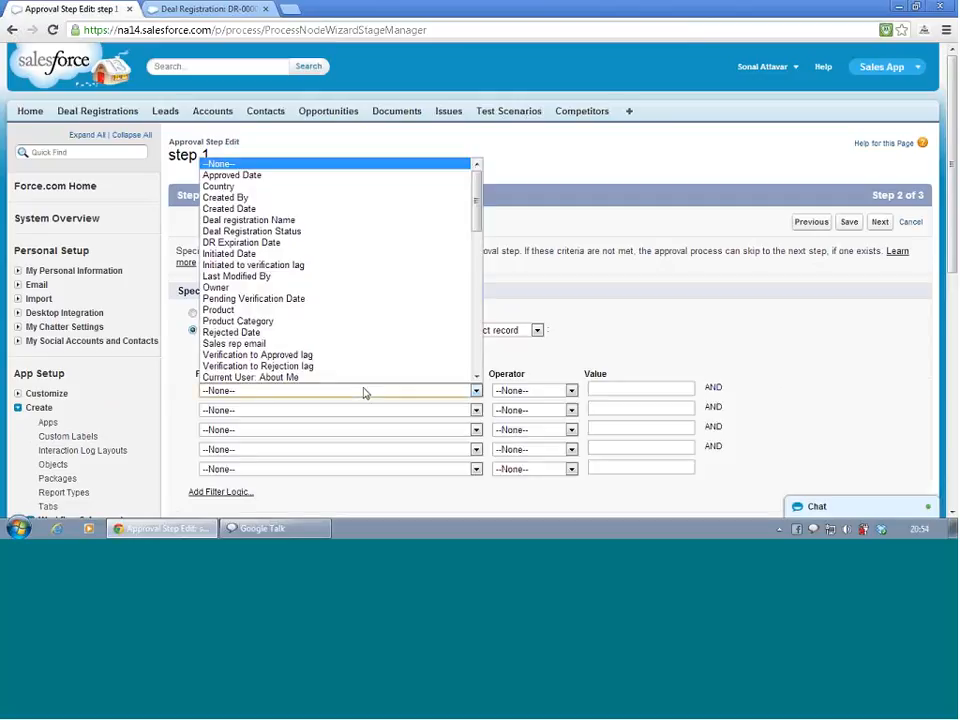
{"action": "left_click", "coordinate": [322, 187]}
{"action": "left_click", "coordinate": [501, 391]}
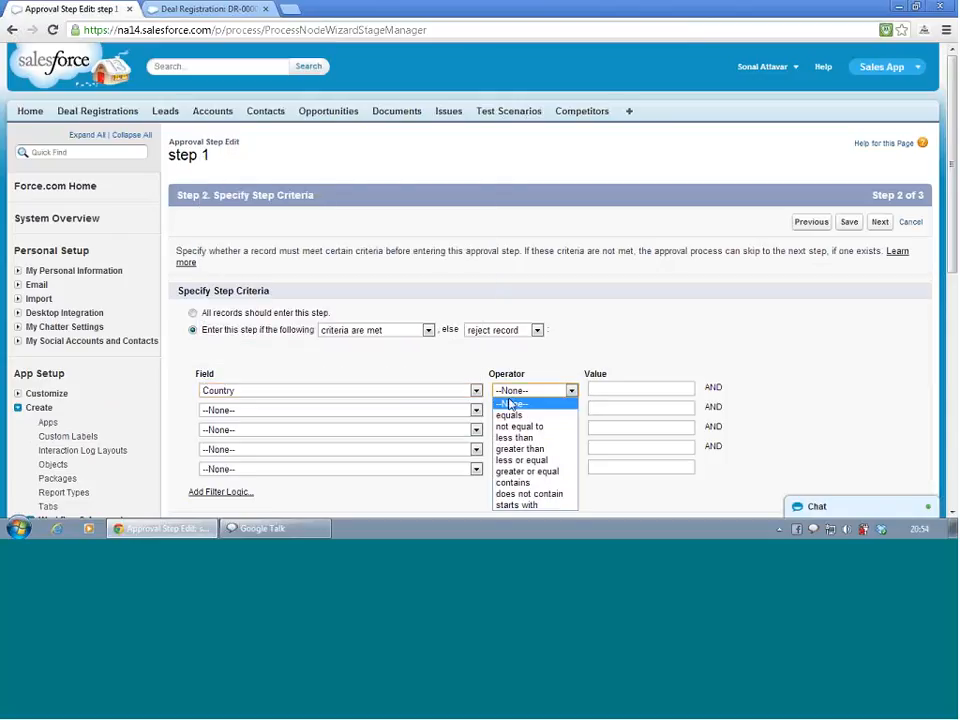
{"action": "left_click", "coordinate": [511, 416]}
{"action": "left_click", "coordinate": [629, 393]}
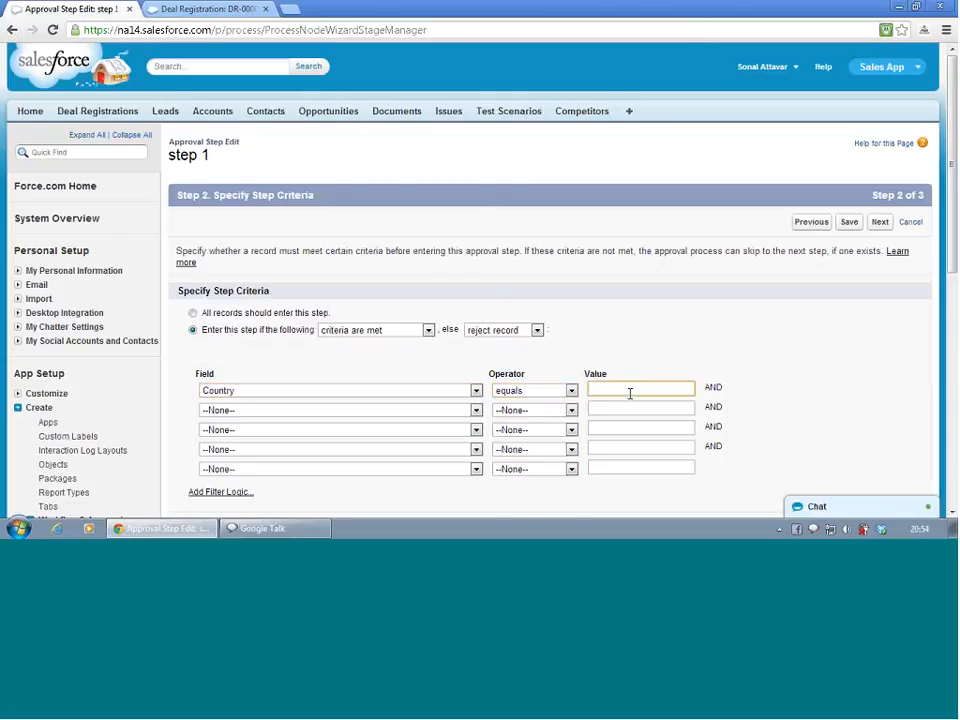
{"action": "type", "text": "us"}
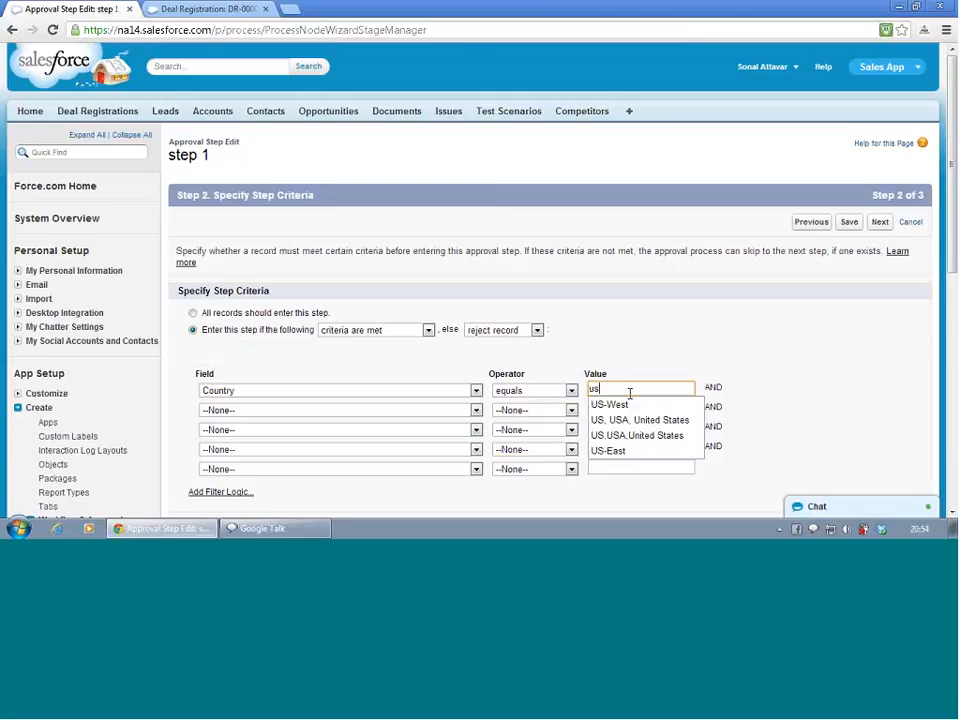
{"action": "key", "text": "BackSpace"}
{"action": "key", "text": "BackSpace"}
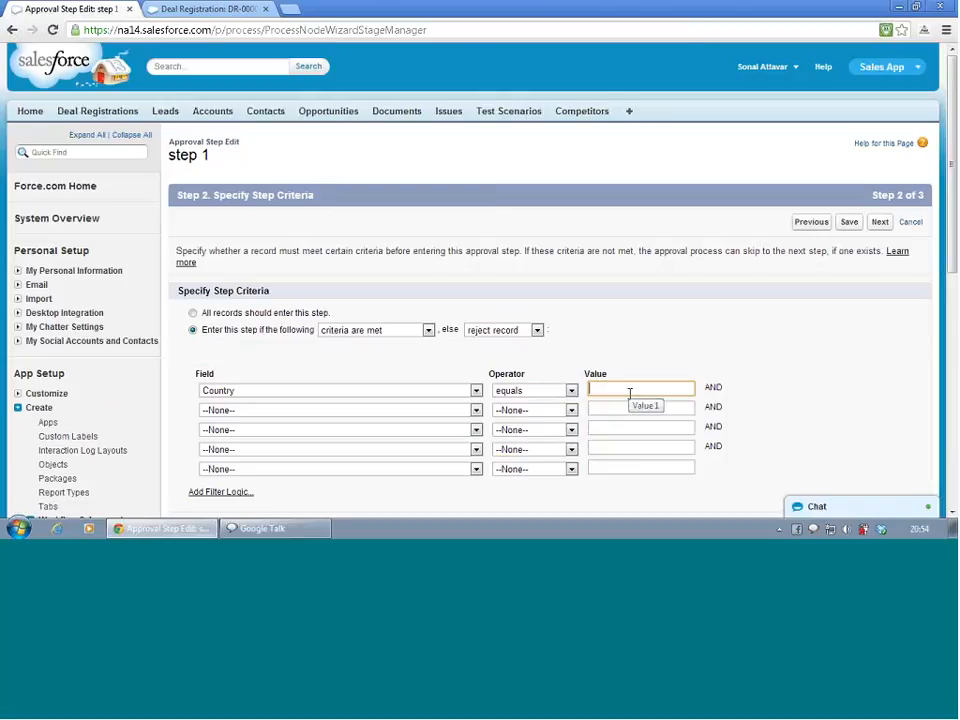
{"action": "type", "text": "US"}
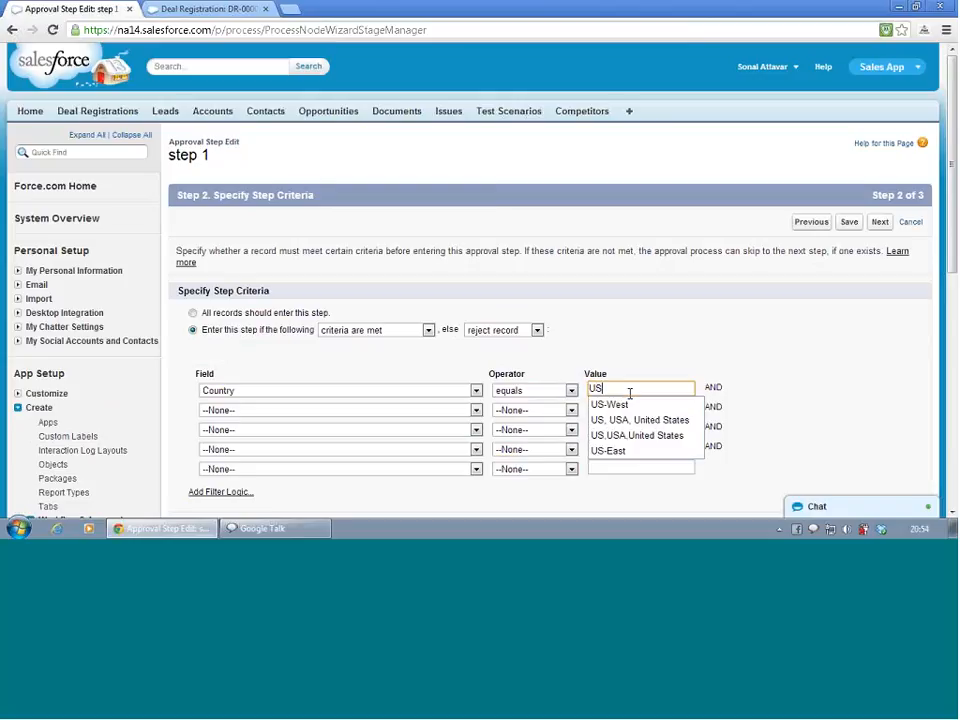
{"action": "type", "text": ", USA"}
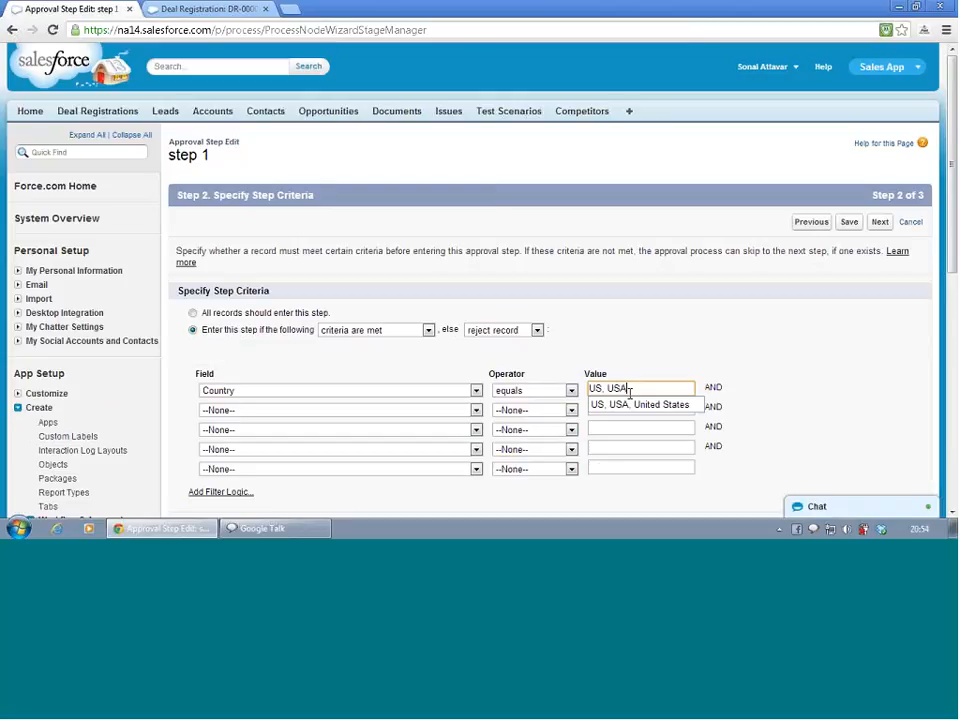
{"action": "left_click", "coordinate": [615, 403]}
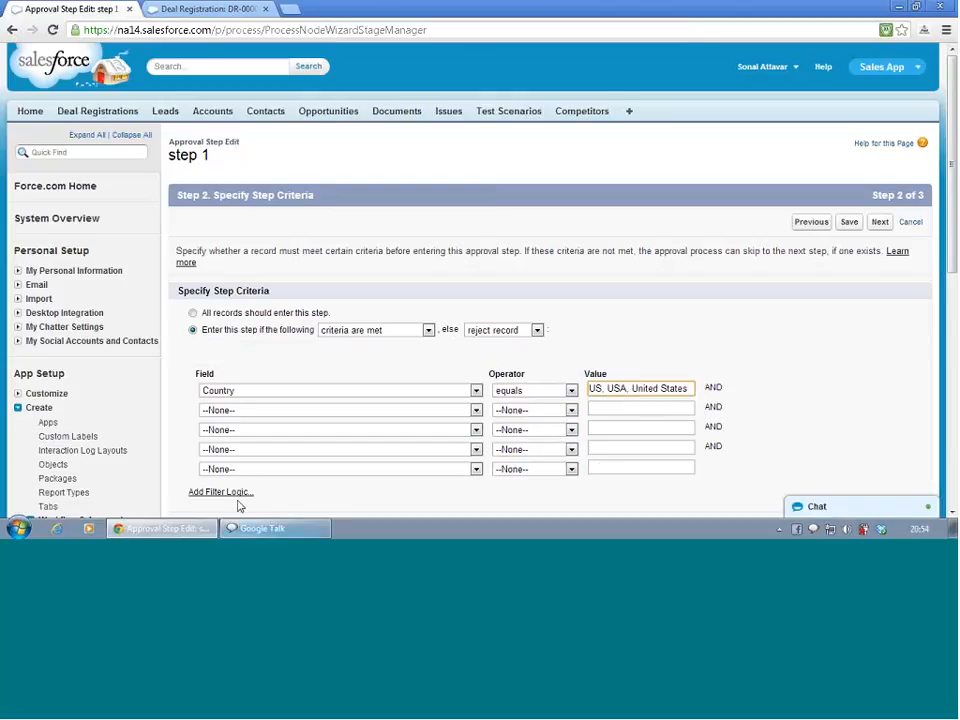
Add the criterion Deal Registration Status equals Initiated and save step 1
{"action": "left_click", "coordinate": [274, 414]}
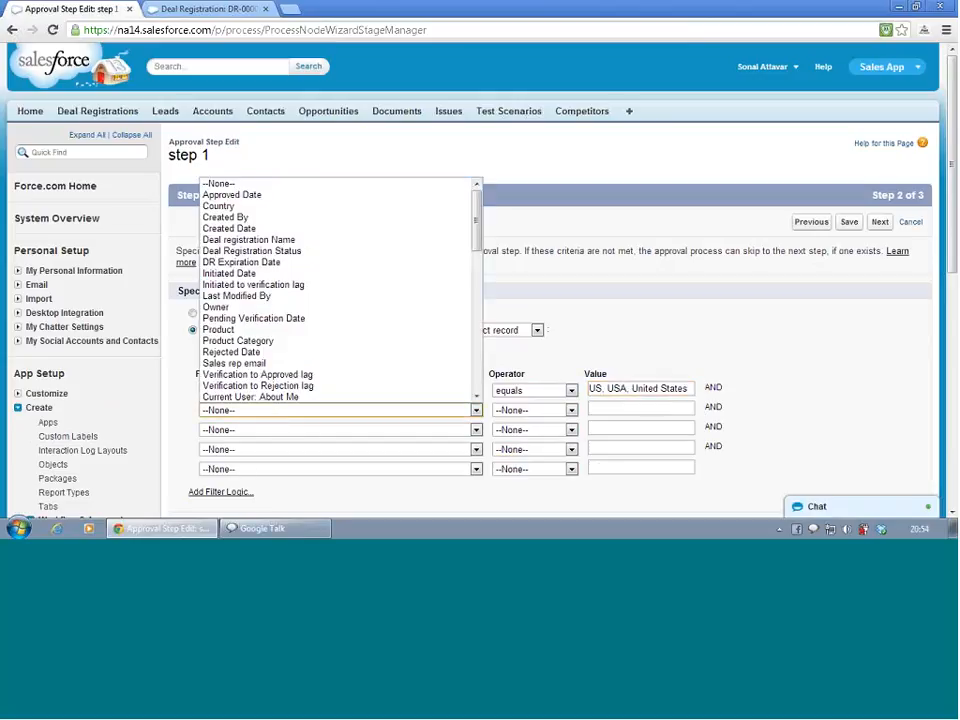
{"action": "left_click", "coordinate": [287, 252]}
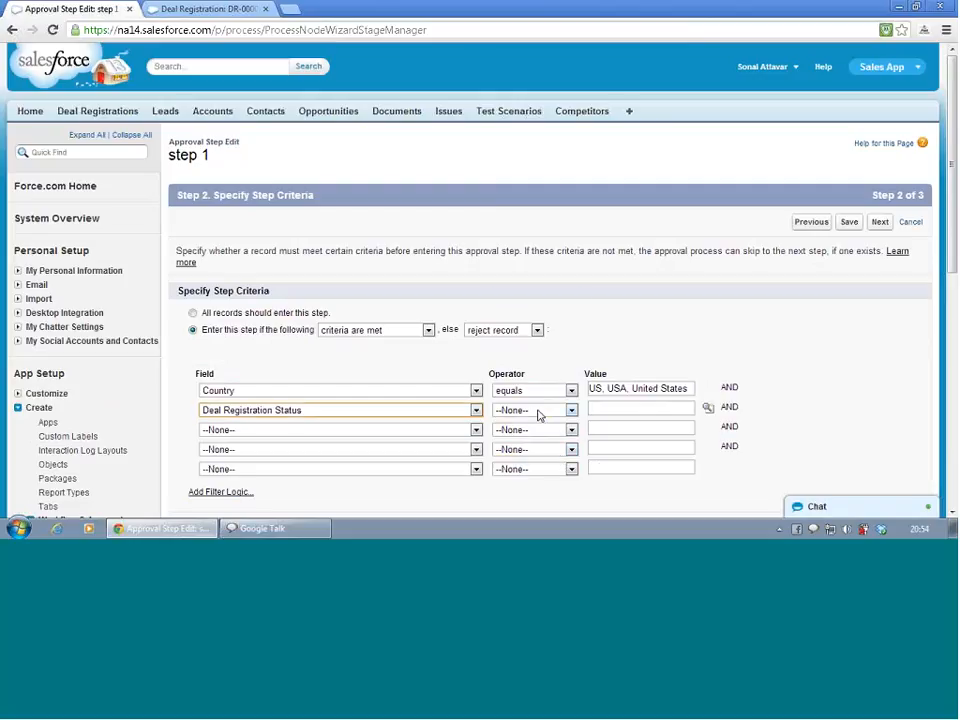
{"action": "left_click", "coordinate": [538, 413]}
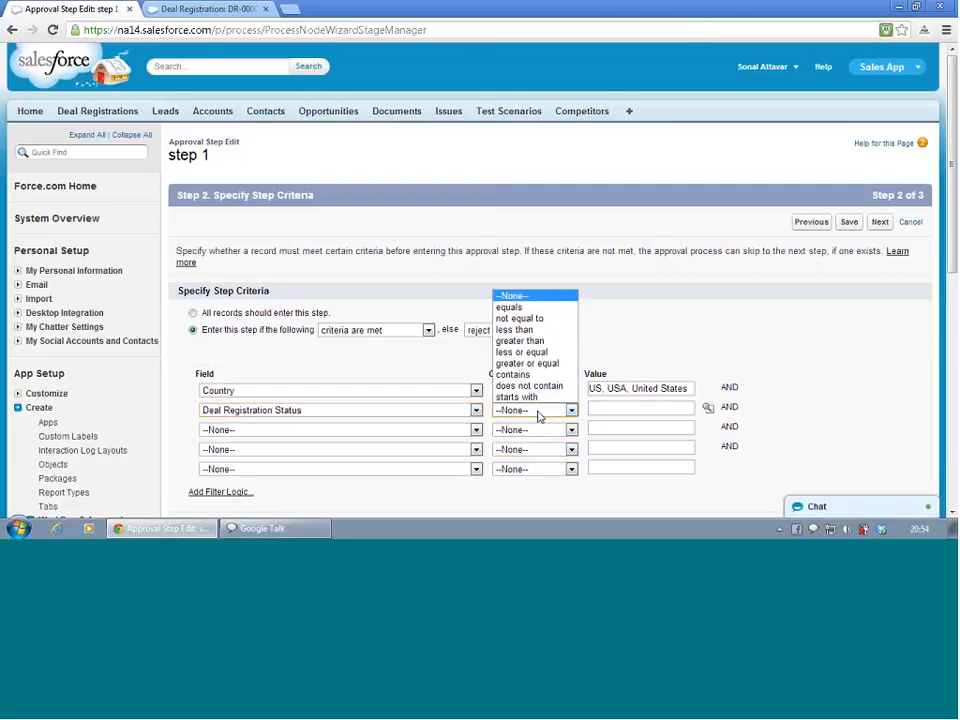
{"action": "left_click", "coordinate": [518, 309]}
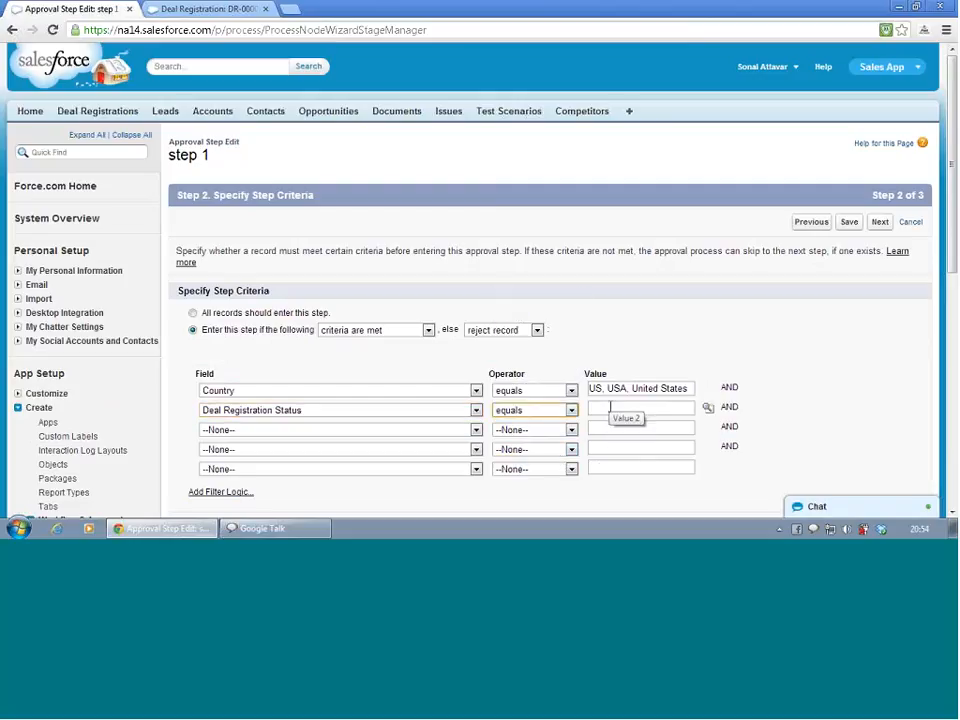
{"action": "left_click", "coordinate": [610, 407]}
{"action": "type", "text": "ini"}
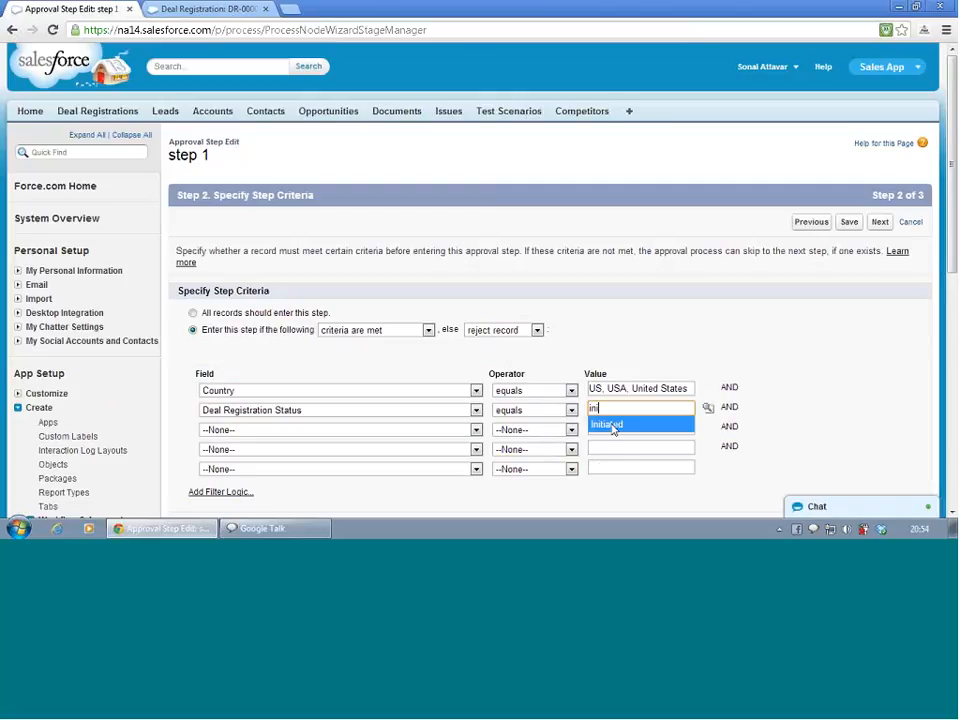
{"action": "left_click", "coordinate": [612, 425]}
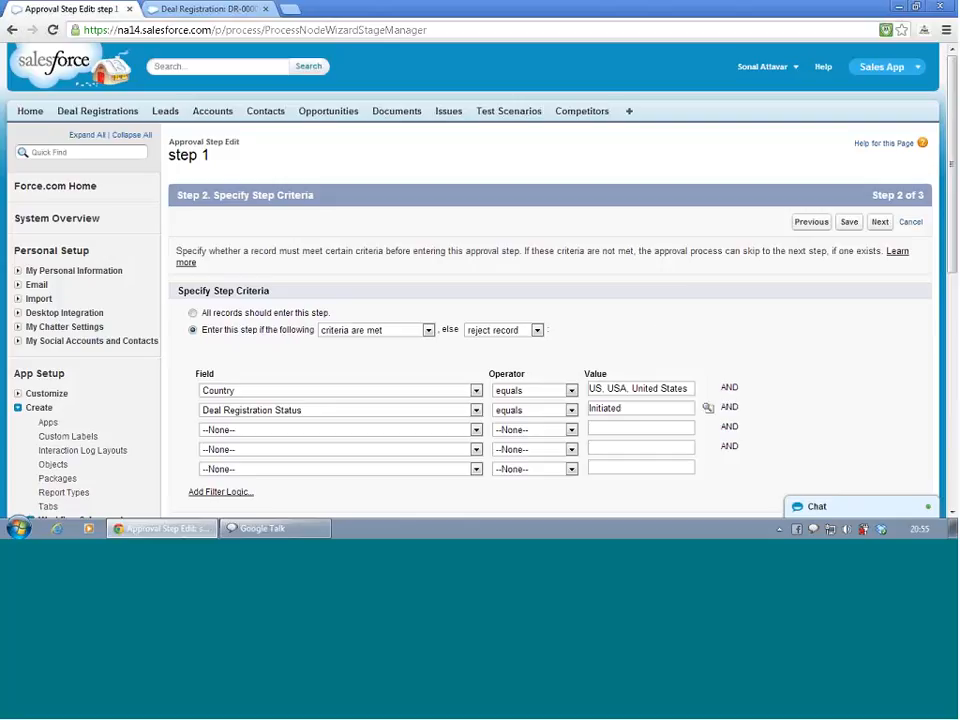
{"action": "left_click", "coordinate": [847, 222]}
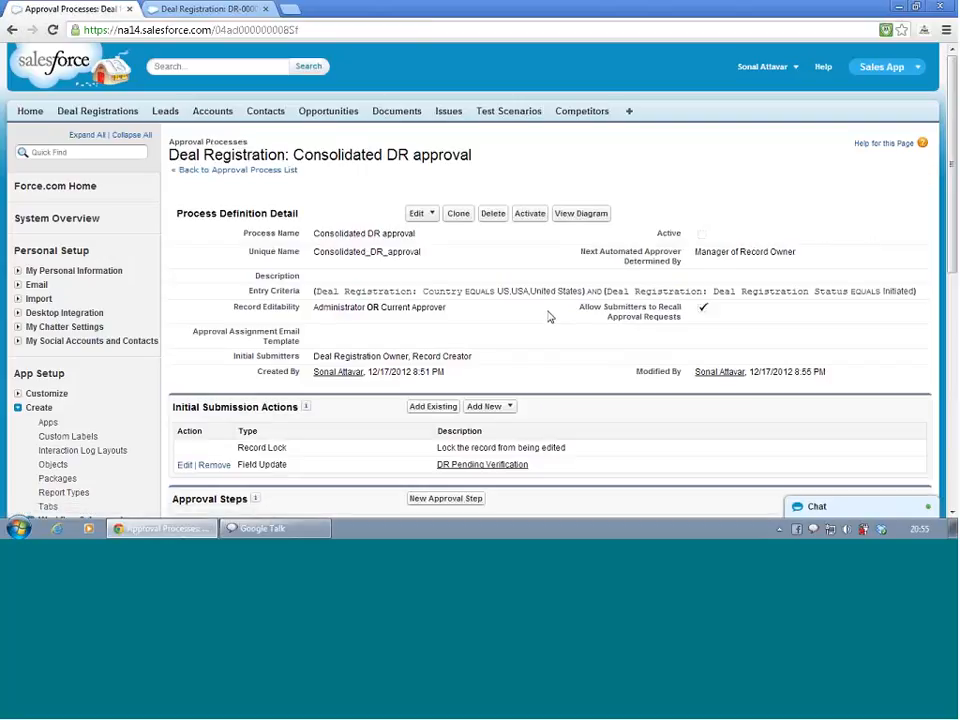
Create a new approval step named Step 3 with unique name Step_3 and continue to its criteria
{"action": "scroll", "coordinate": [548, 317], "scroll_direction": "down", "scroll_amount": 4}
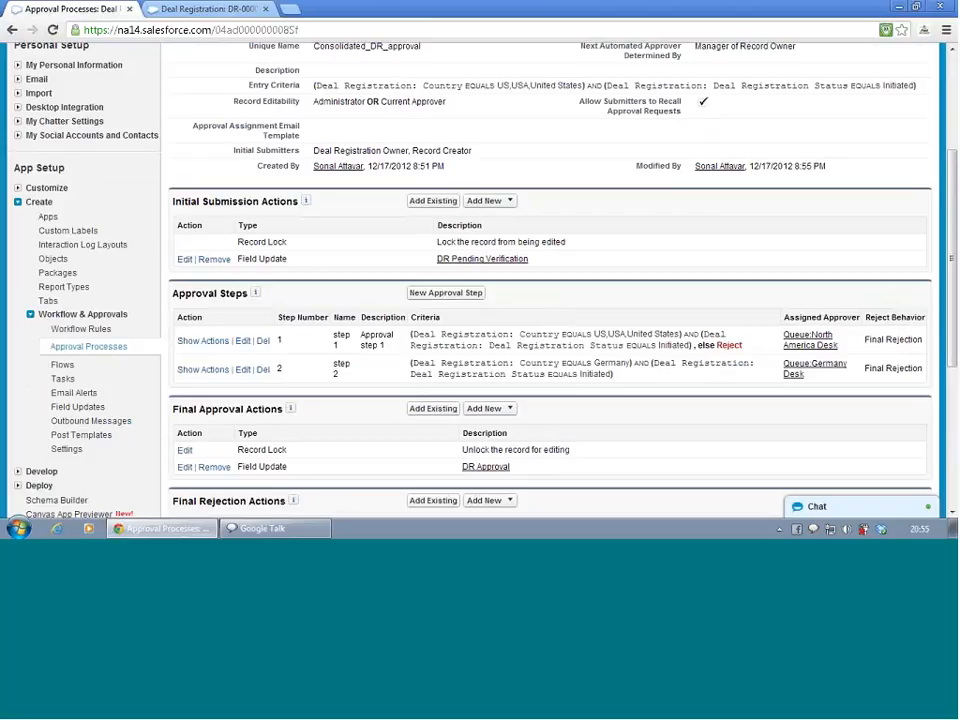
{"action": "left_click", "coordinate": [459, 296]}
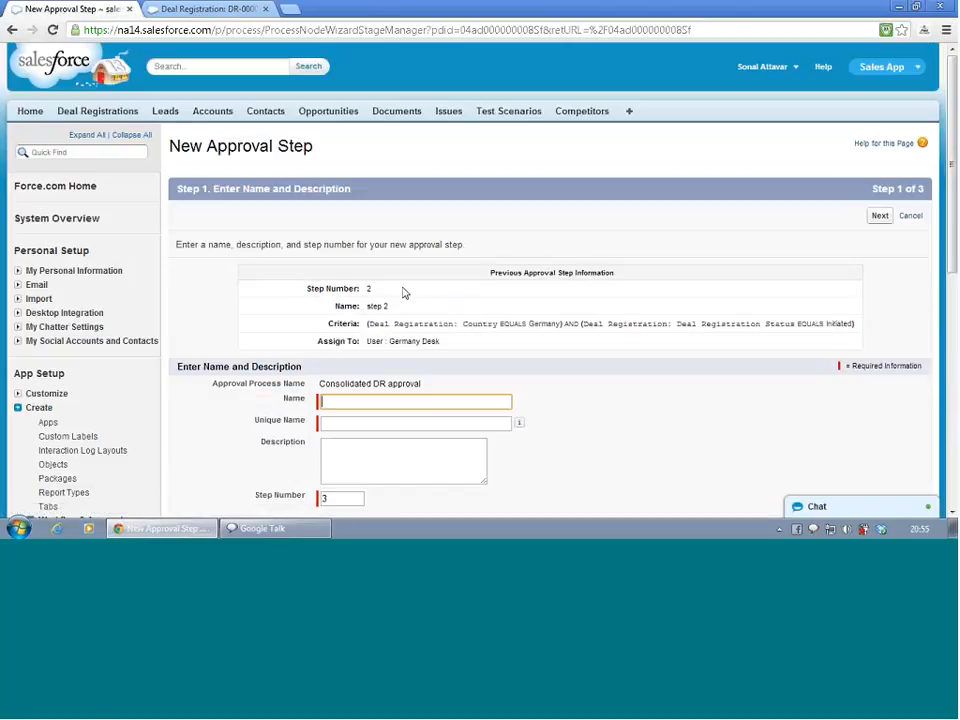
{"action": "type", "text": "C"}
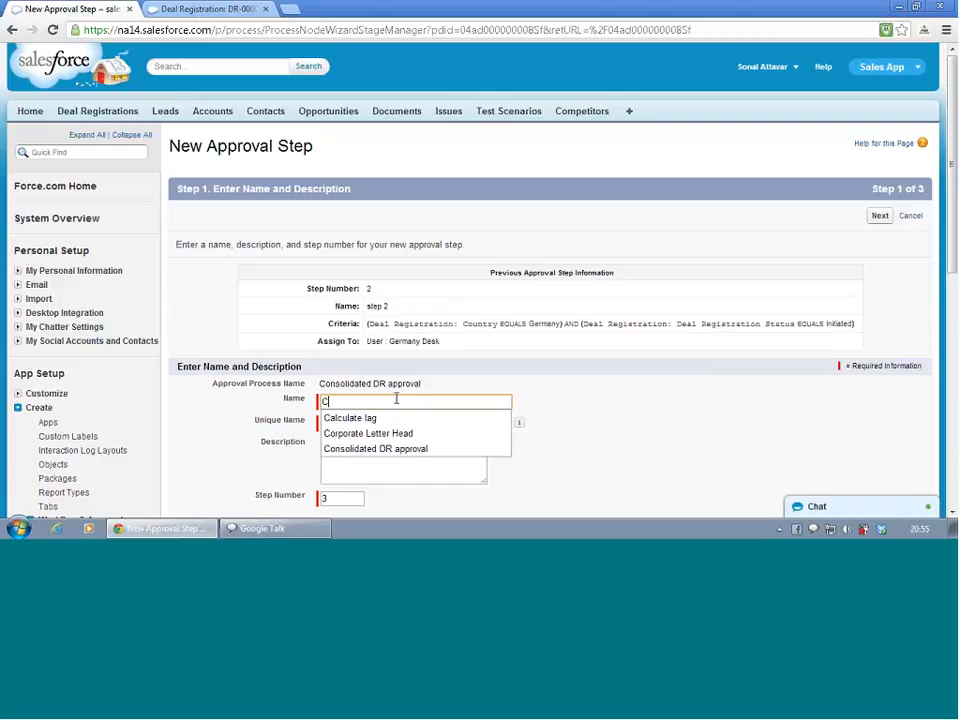
{"action": "type", "text": "a"}
{"action": "key", "text": "BackSpace"}
{"action": "key", "text": "BackSpace"}
{"action": "type", "text": "Sp"}
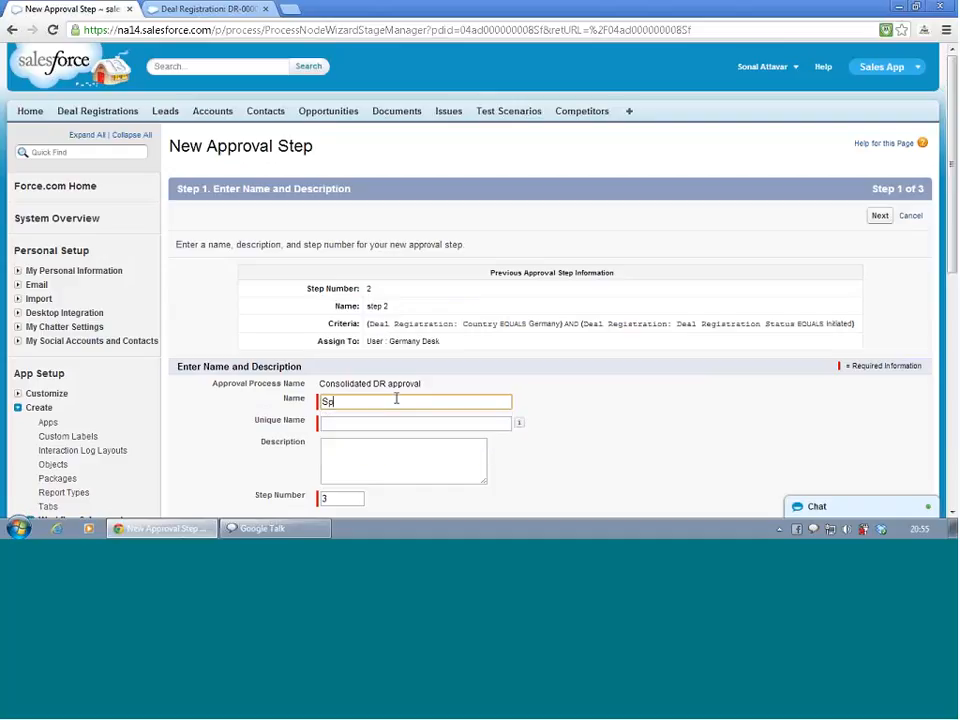
{"action": "key", "text": "BackSpace"}
{"action": "type", "text": "tep"}
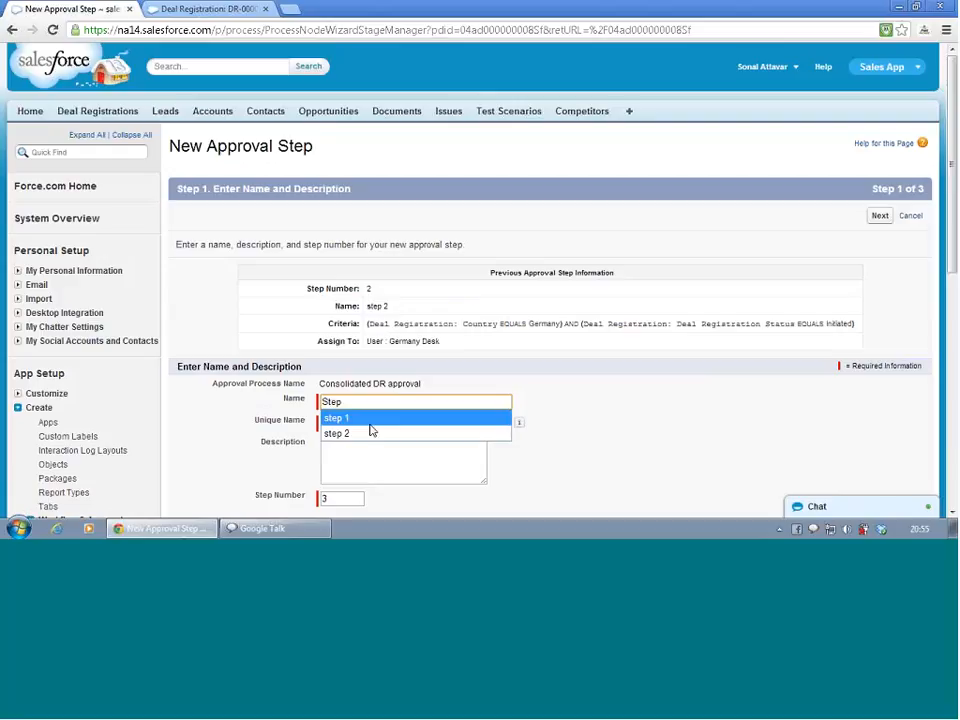
{"action": "type", "text": " 3"}
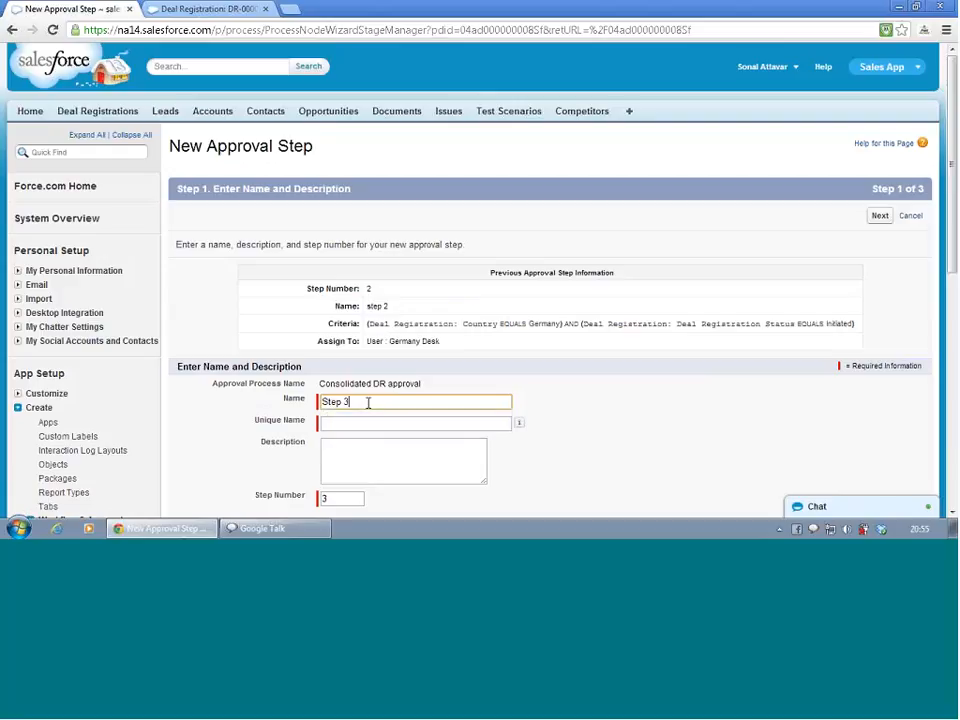
{"action": "left_click", "coordinate": [362, 424]}
{"action": "left_click", "coordinate": [368, 456]}
{"action": "scroll", "coordinate": [372, 470], "scroll_direction": "down", "scroll_amount": 3}
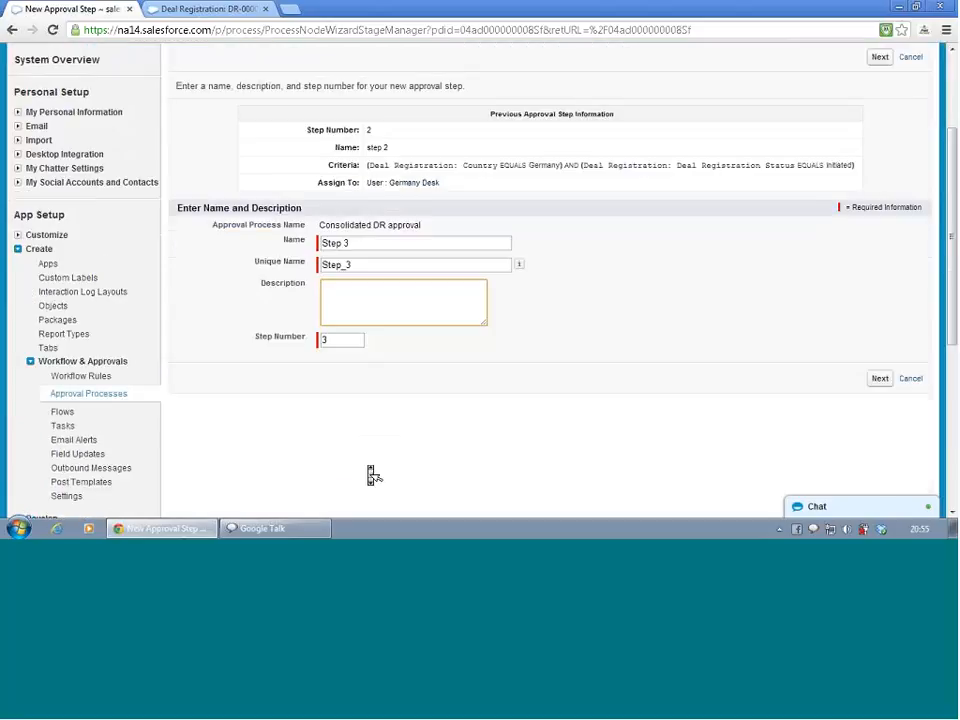
{"action": "left_click", "coordinate": [882, 380]}
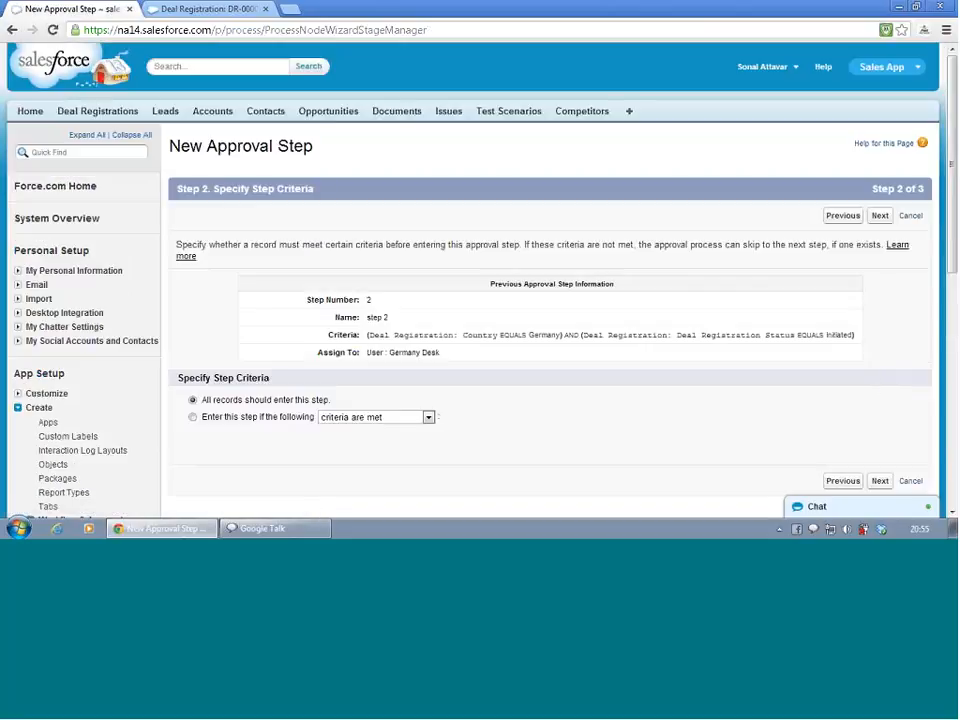
Set Step 3 to enter only when criteria are met, adding the criterion Country equals Canada
{"action": "left_click", "coordinate": [248, 419]}
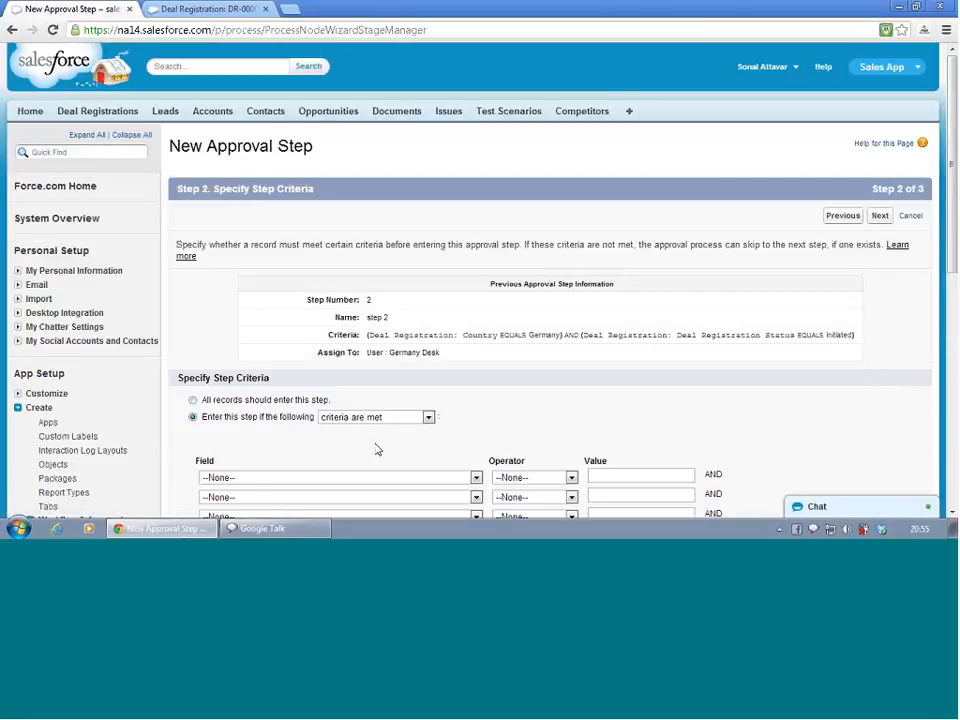
{"action": "scroll", "coordinate": [376, 450], "scroll_direction": "down", "scroll_amount": 1}
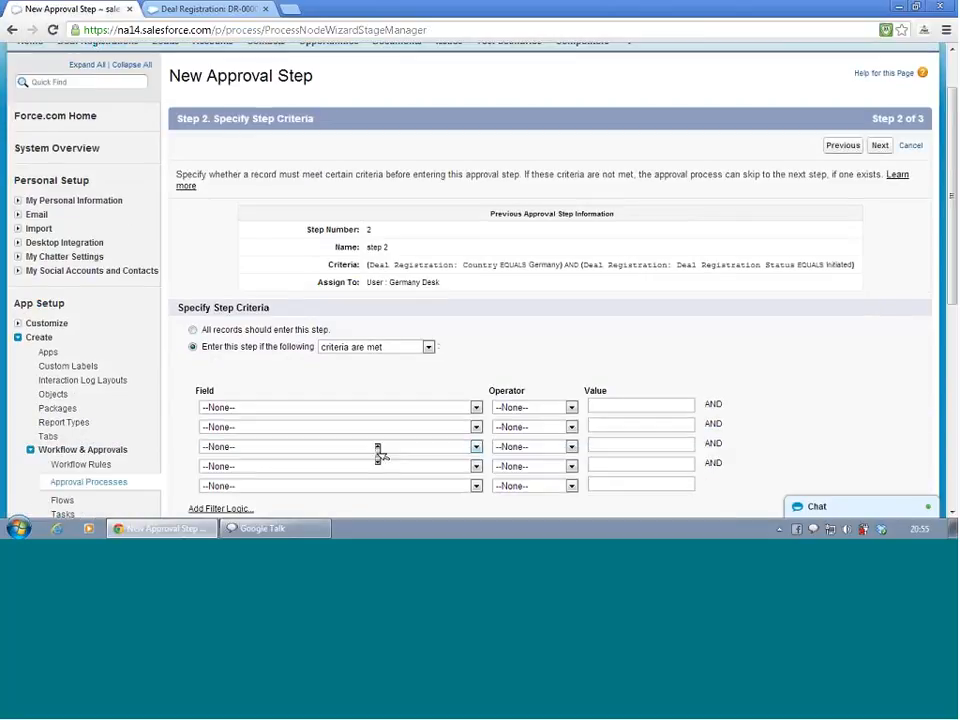
{"action": "left_click", "coordinate": [402, 408]}
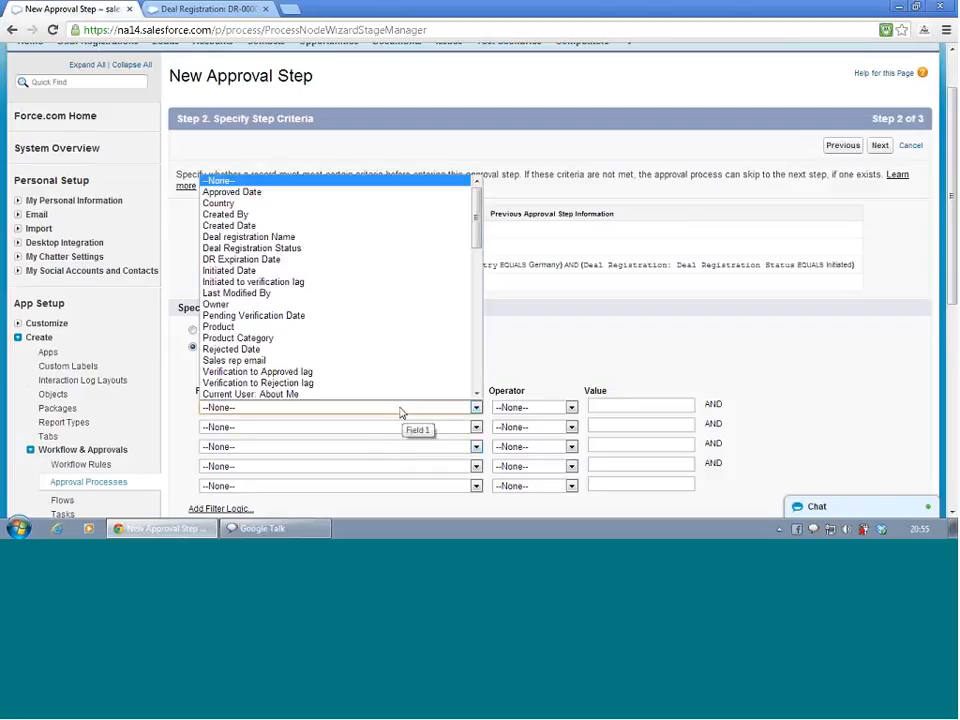
{"action": "left_click", "coordinate": [344, 204]}
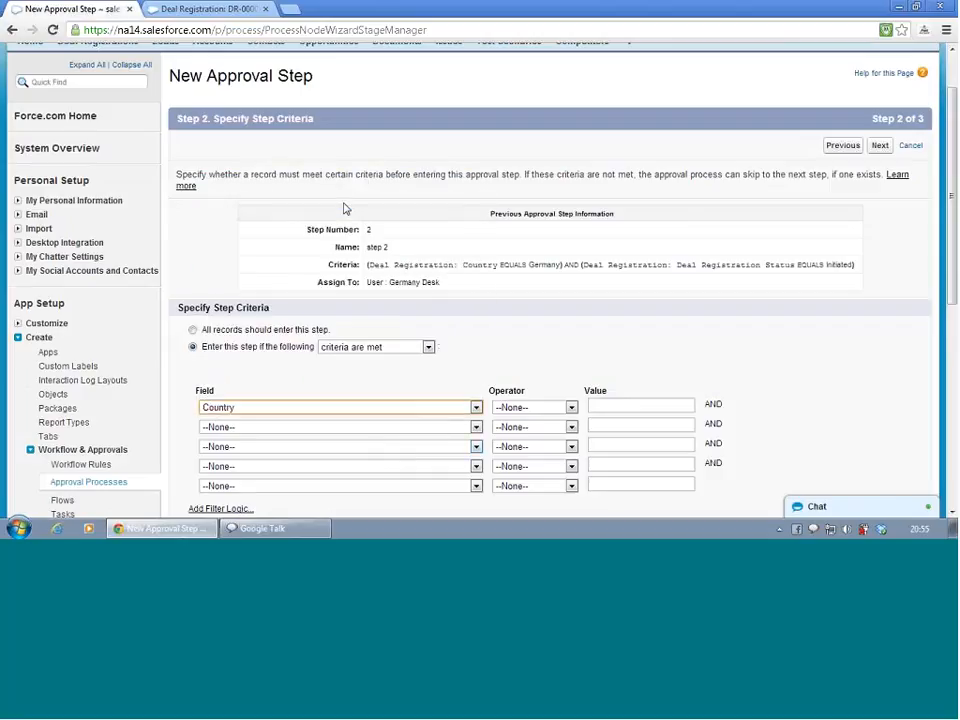
{"action": "left_click", "coordinate": [522, 407]}
{"action": "left_click", "coordinate": [510, 304]}
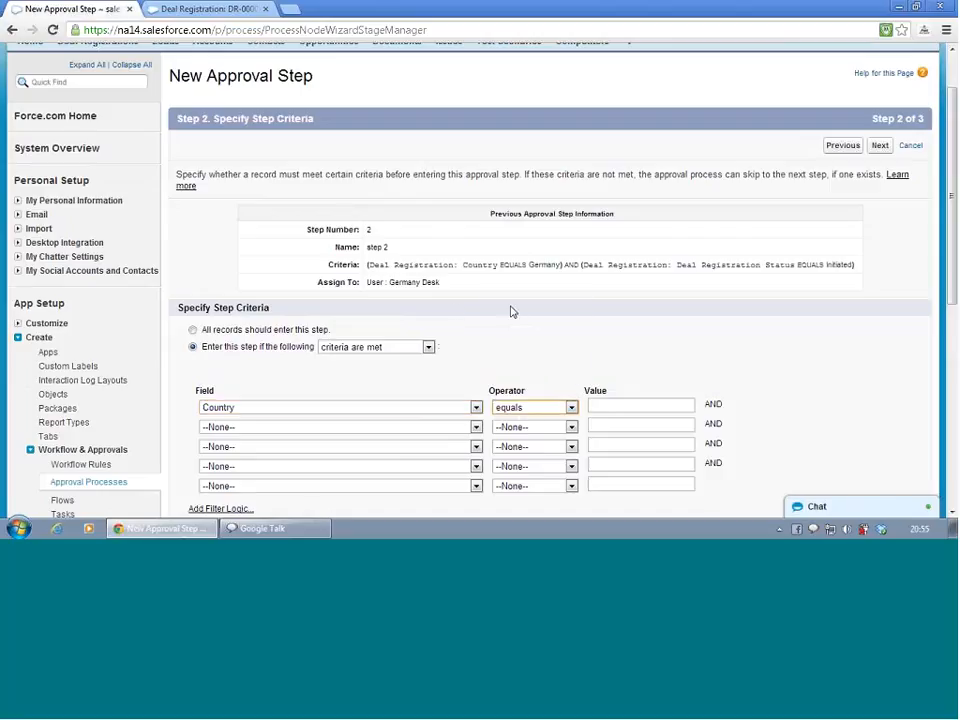
{"action": "left_click", "coordinate": [602, 404]}
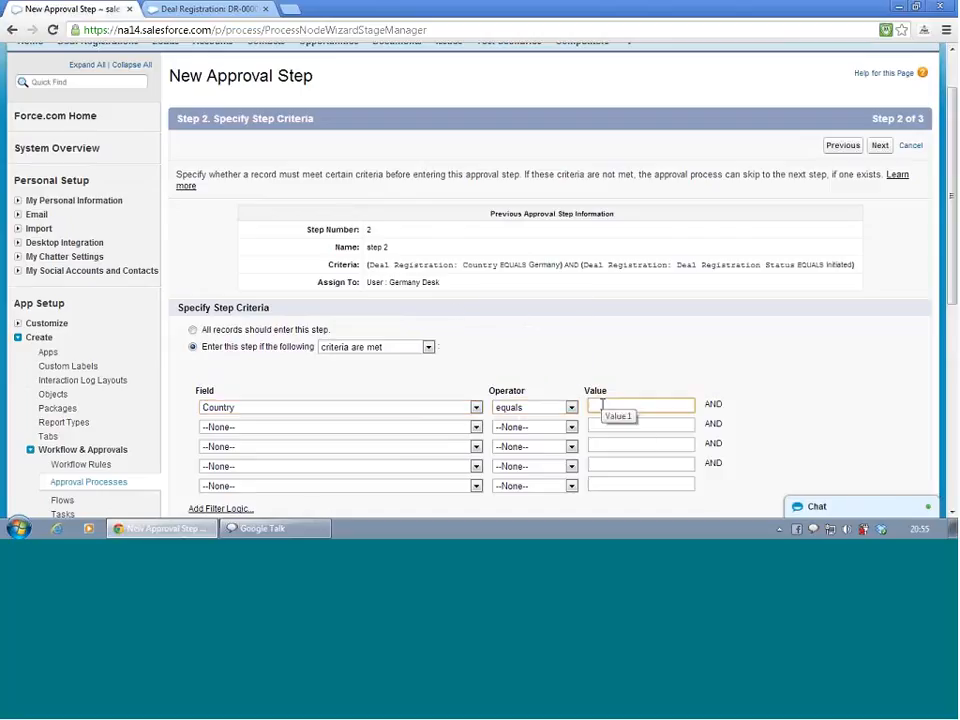
{"action": "type", "text": "Canada"}
Add the Step 3 criterion Deal Registration Status equals Initiated and continue to approver selection
{"action": "left_click", "coordinate": [433, 428]}
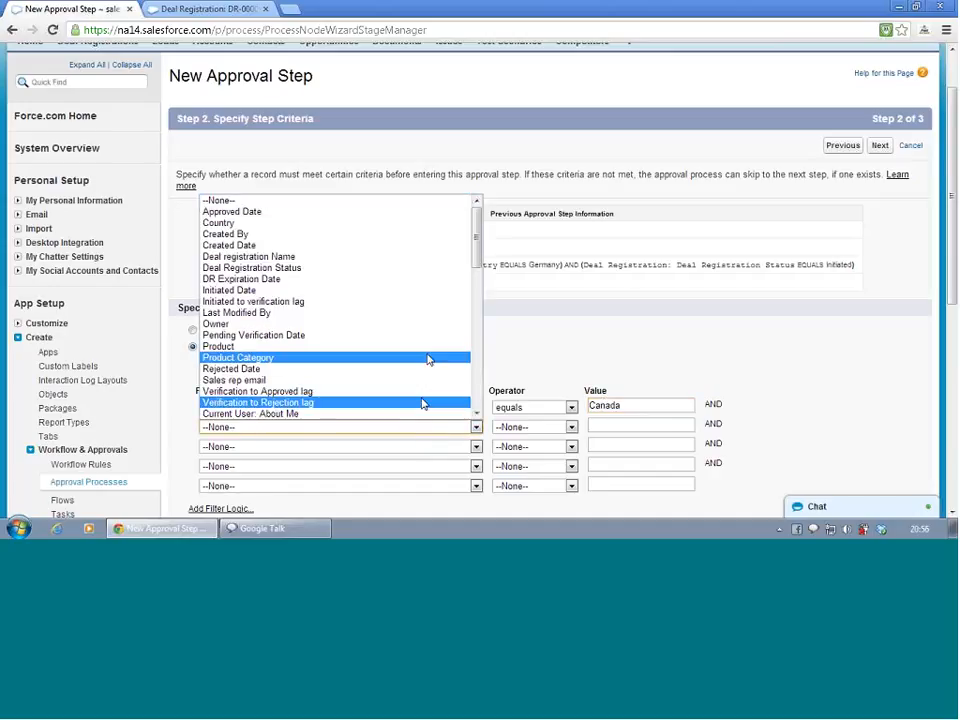
{"action": "left_click", "coordinate": [423, 268]}
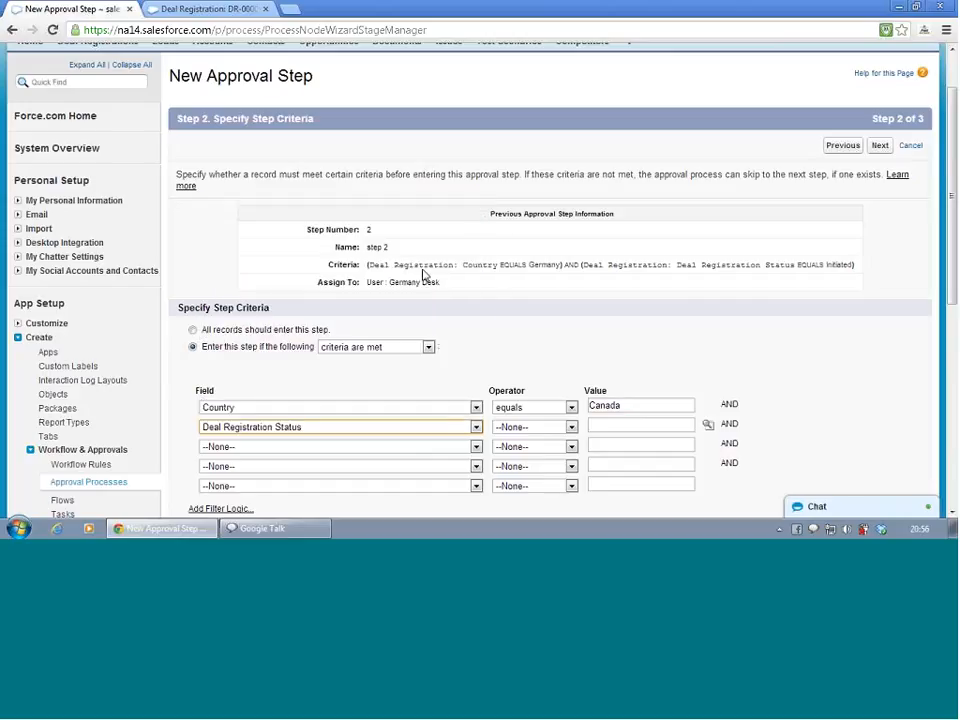
{"action": "left_click", "coordinate": [519, 430]}
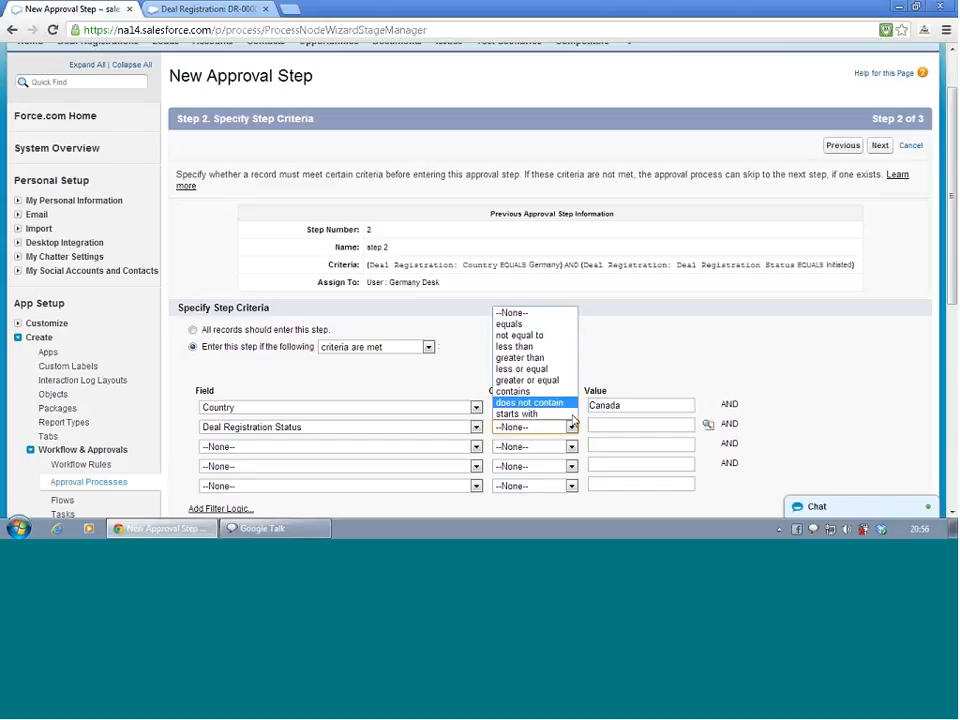
{"action": "left_click", "coordinate": [510, 324]}
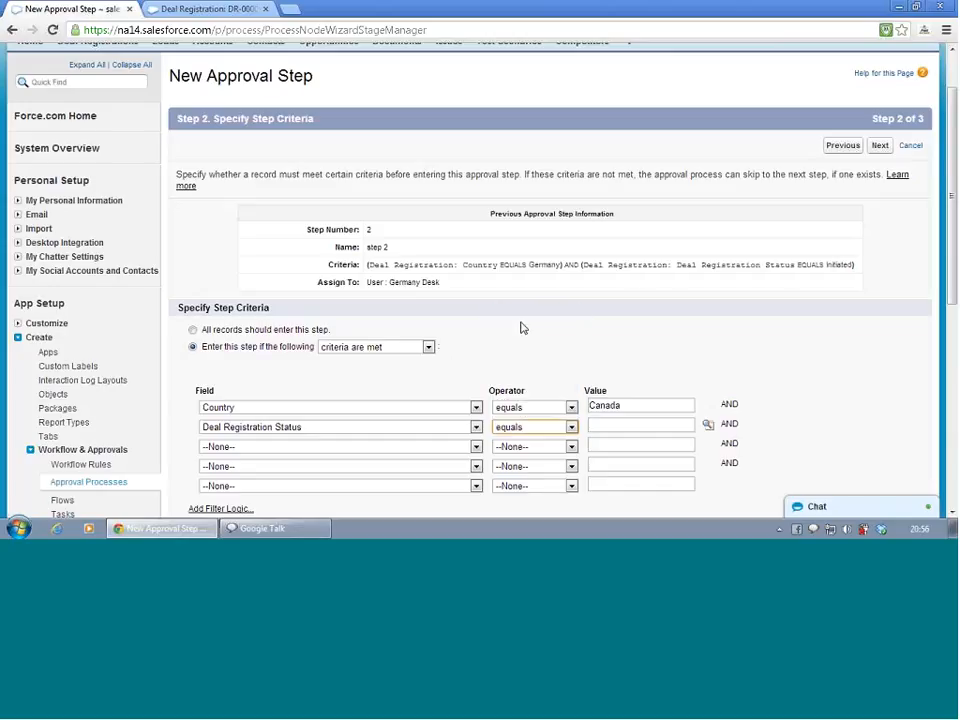
{"action": "left_click", "coordinate": [604, 421]}
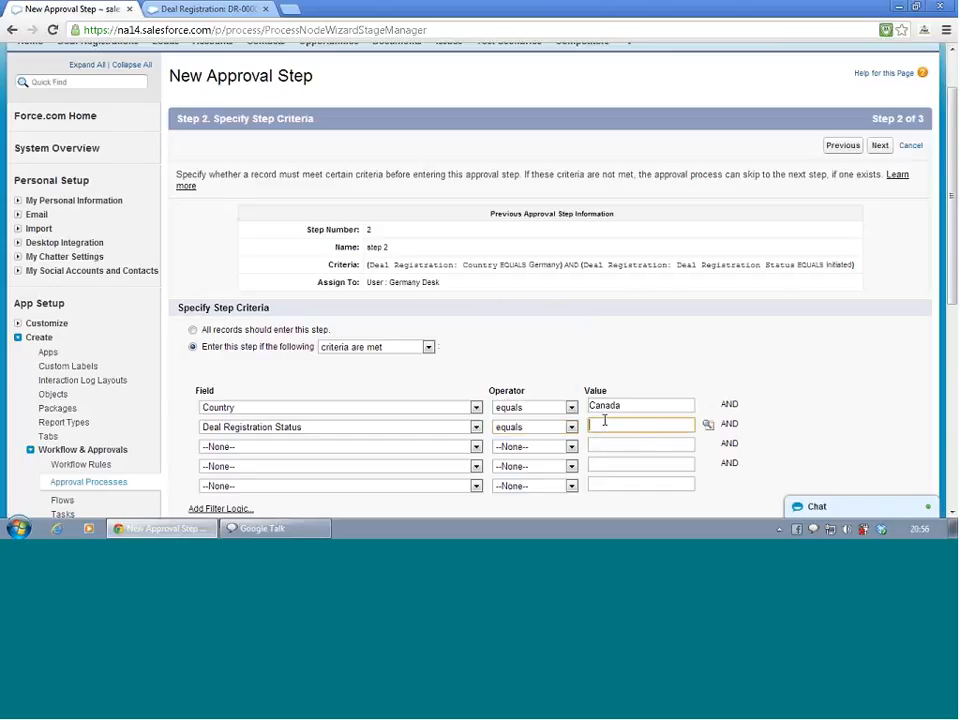
{"action": "type", "text": "ini"}
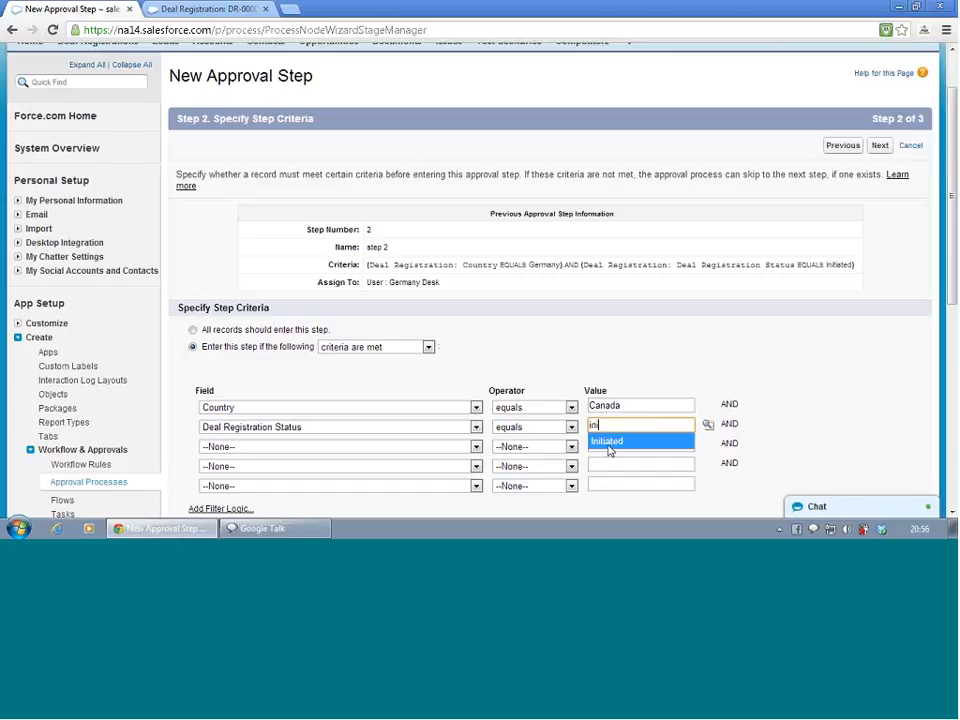
{"action": "left_click", "coordinate": [611, 442]}
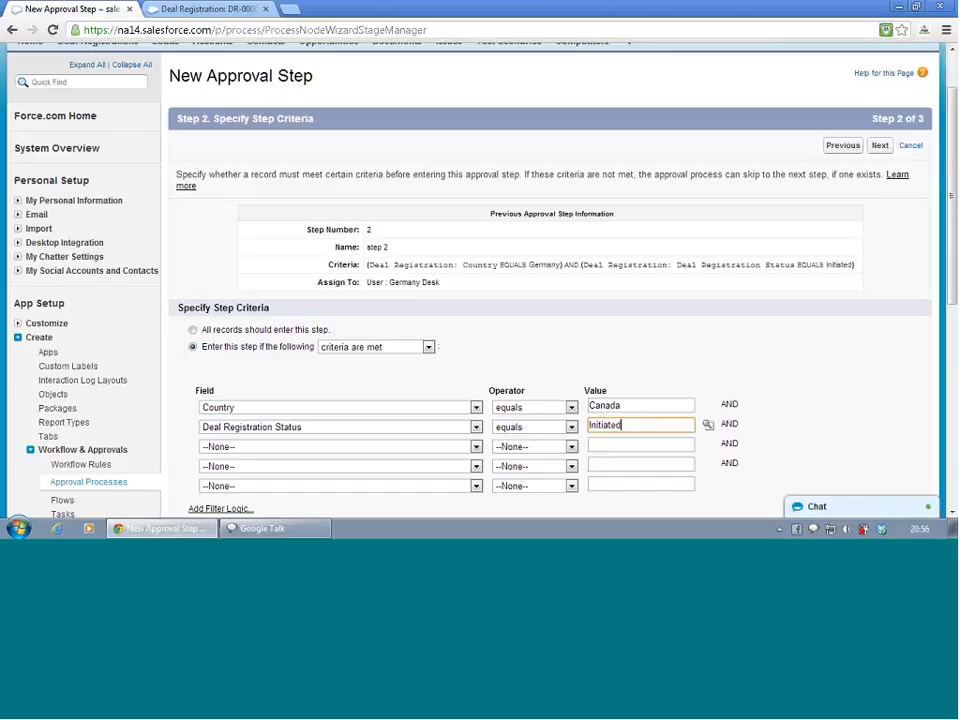
{"action": "scroll", "coordinate": [684, 387], "scroll_direction": "down", "scroll_amount": 3}
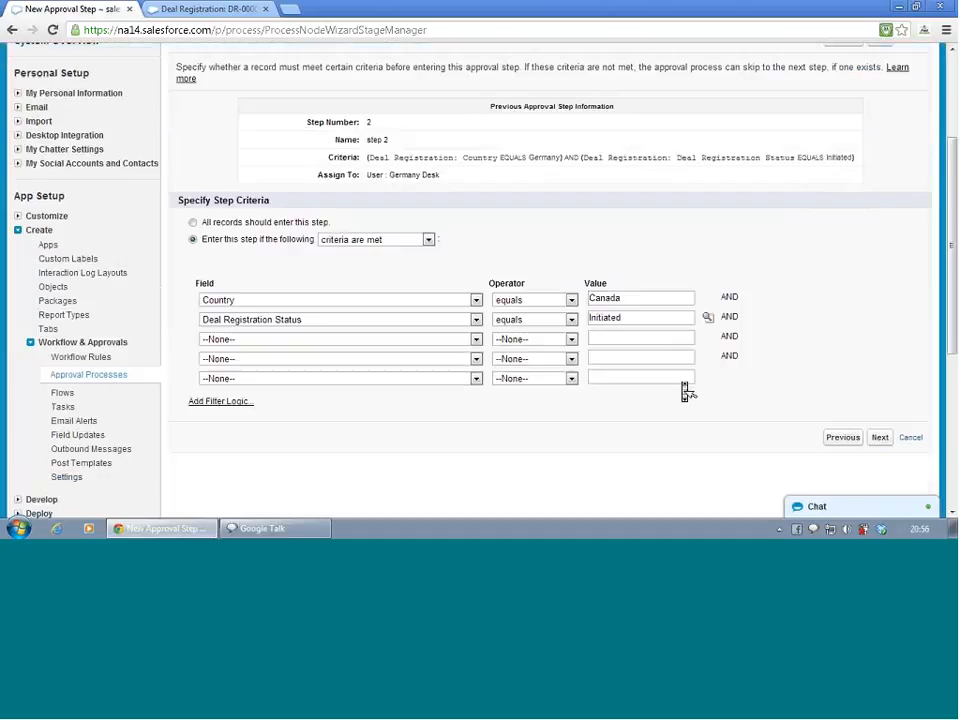
{"action": "left_click", "coordinate": [879, 363]}
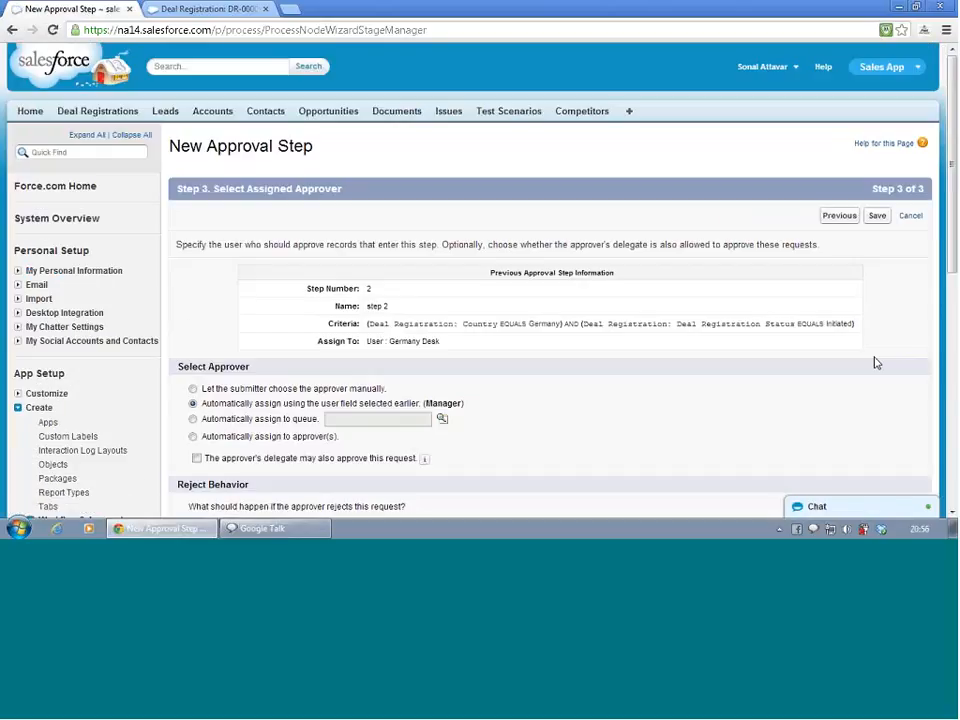
Automatically assign Step 3 to the Canada Desk queue, save it, and return to the process detail page without adding actions
{"action": "left_click", "coordinate": [193, 420]}
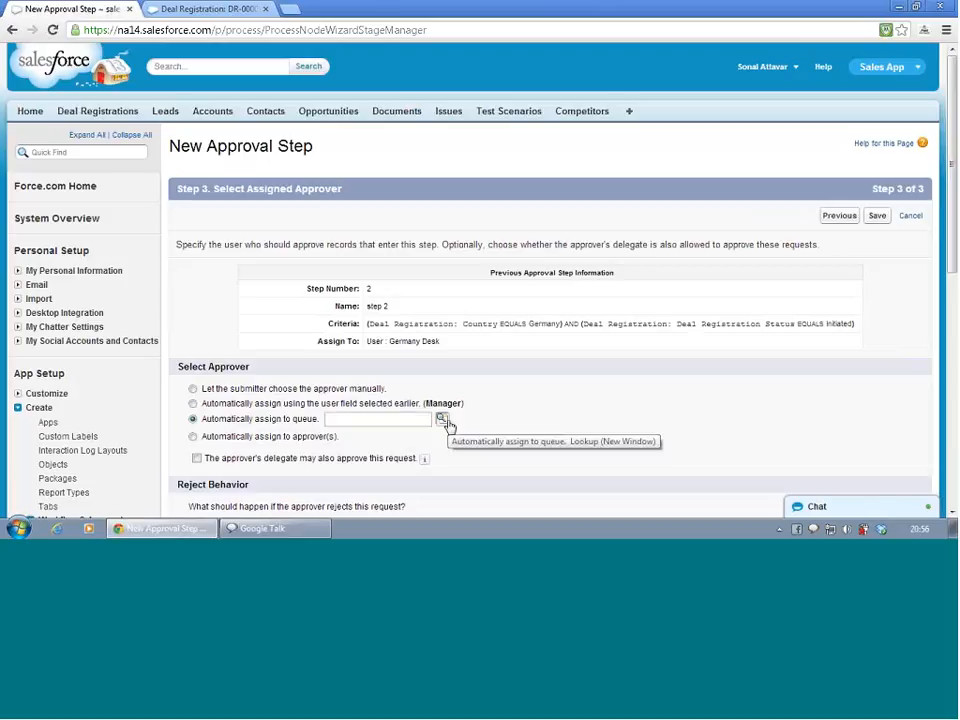
{"action": "left_click", "coordinate": [442, 419]}
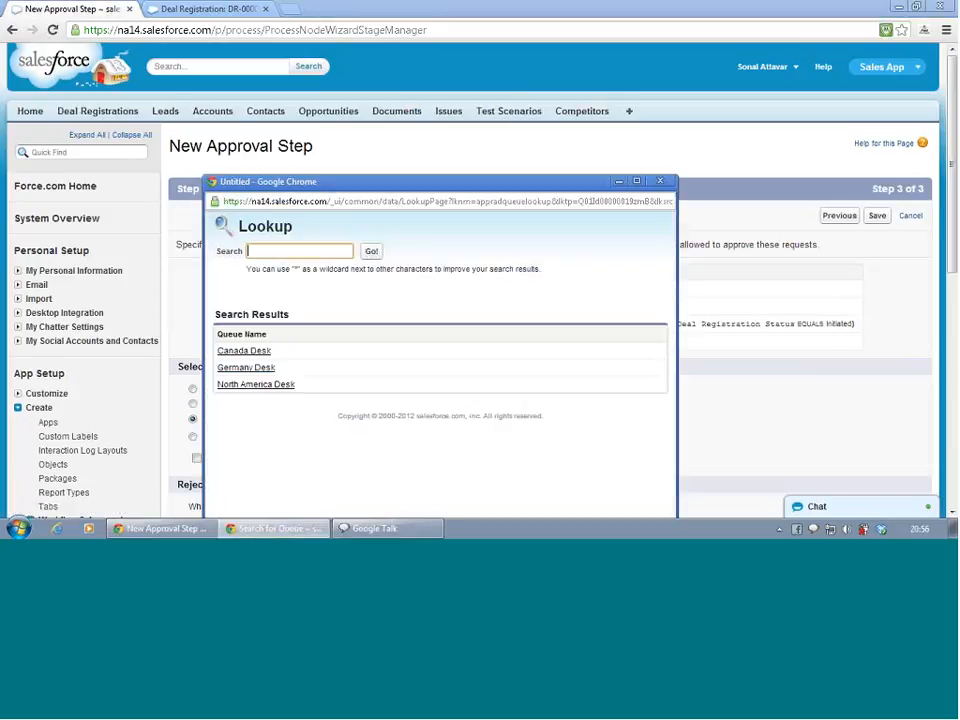
{"action": "left_click", "coordinate": [244, 351]}
{"action": "scroll", "coordinate": [242, 354], "scroll_direction": "down", "scroll_amount": 3}
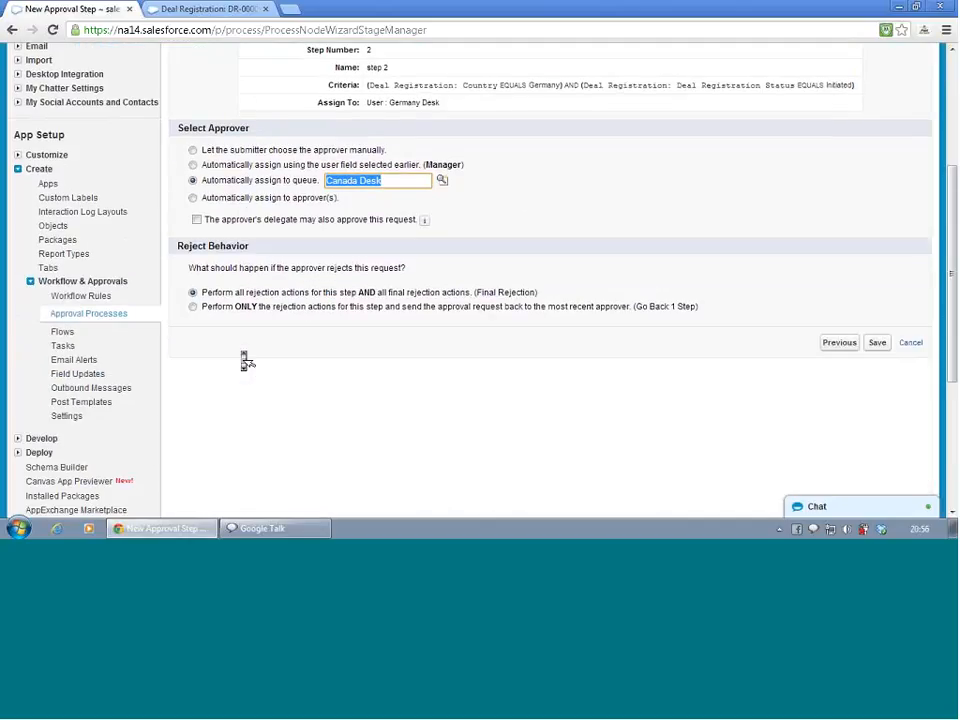
{"action": "left_click", "coordinate": [879, 345]}
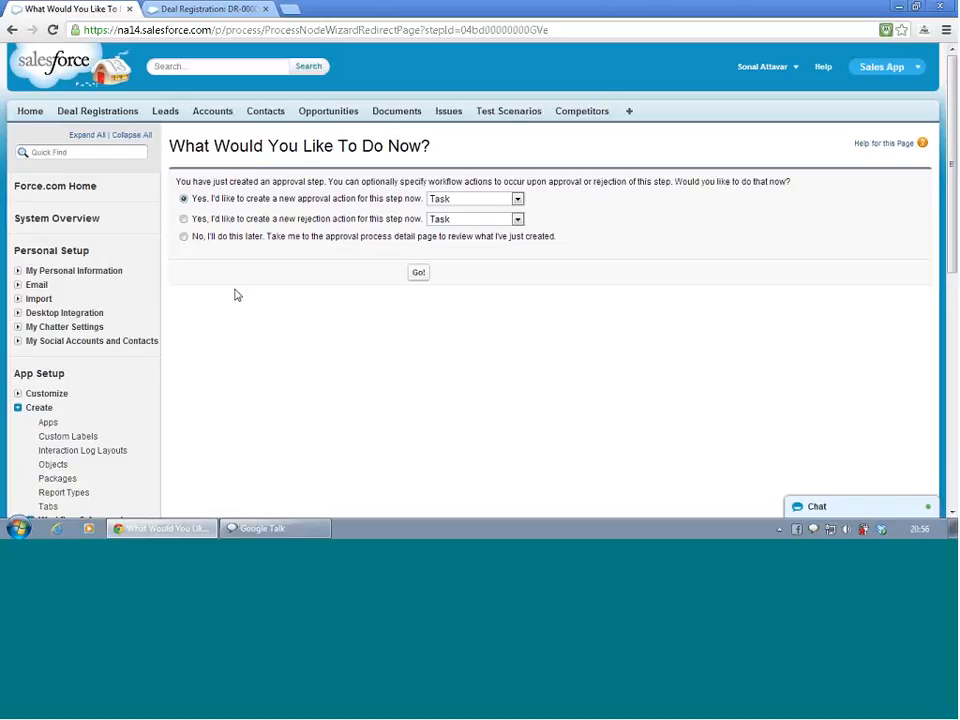
{"action": "left_click", "coordinate": [184, 237]}
{"action": "left_click", "coordinate": [419, 273]}
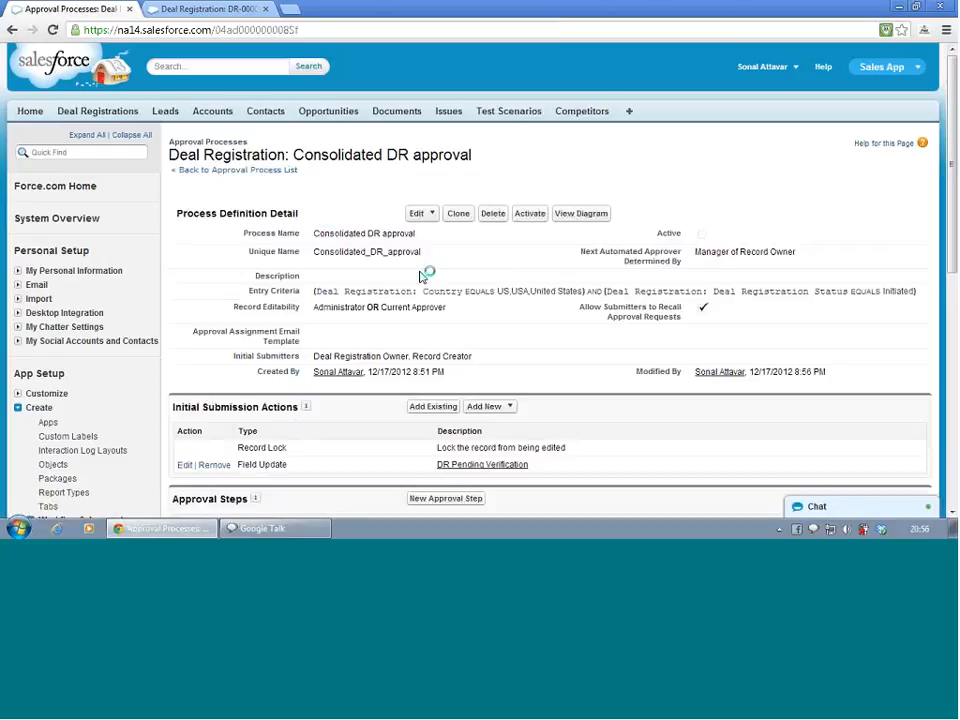
Edit step 1 so records not meeting its criteria go to the next step, and save
{"action": "scroll", "coordinate": [421, 275], "scroll_direction": "down", "scroll_amount": 4}
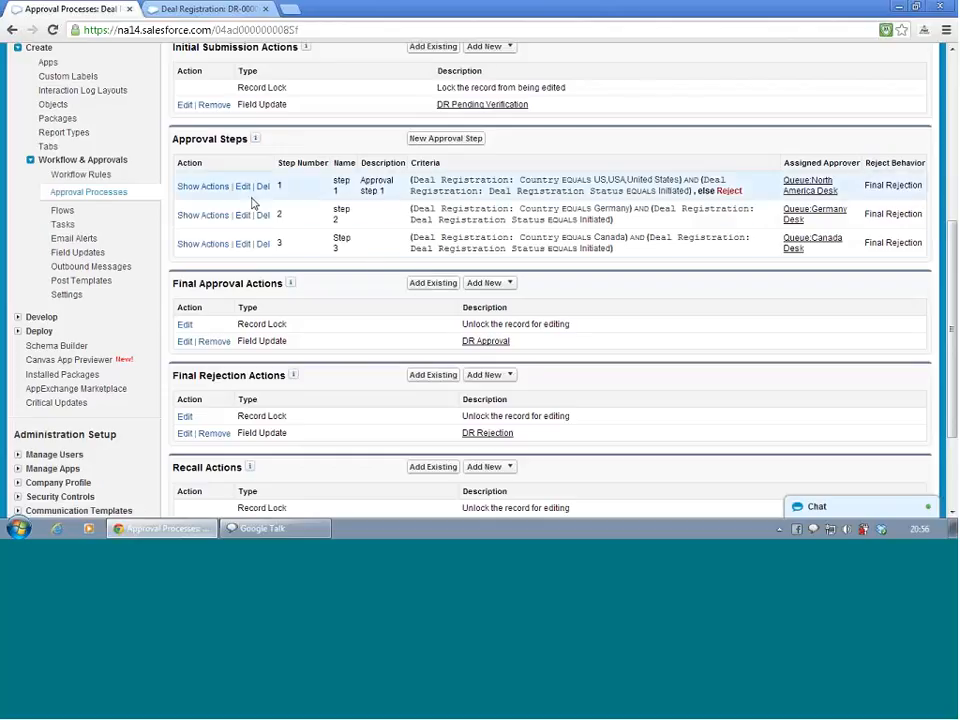
{"action": "left_click", "coordinate": [200, 189]}
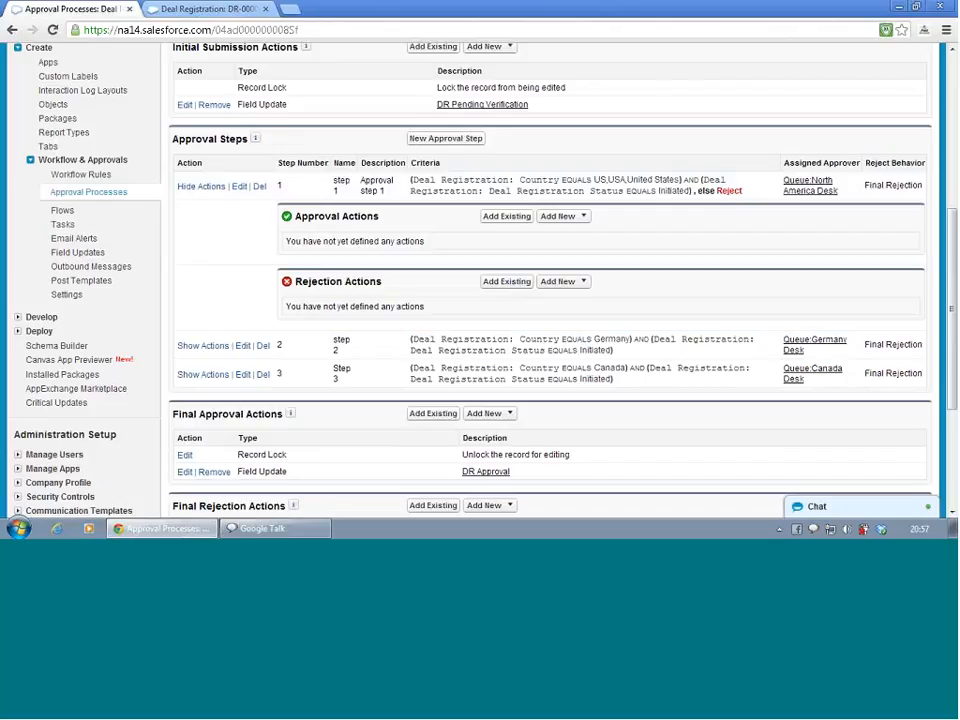
{"action": "left_click", "coordinate": [240, 191]}
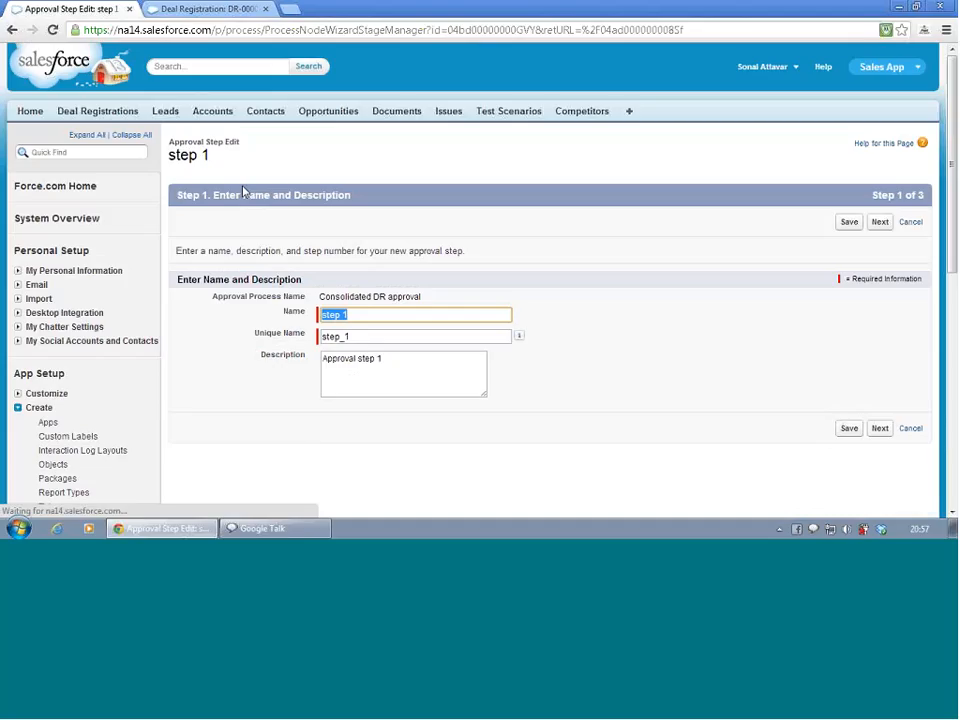
{"action": "left_click", "coordinate": [879, 428]}
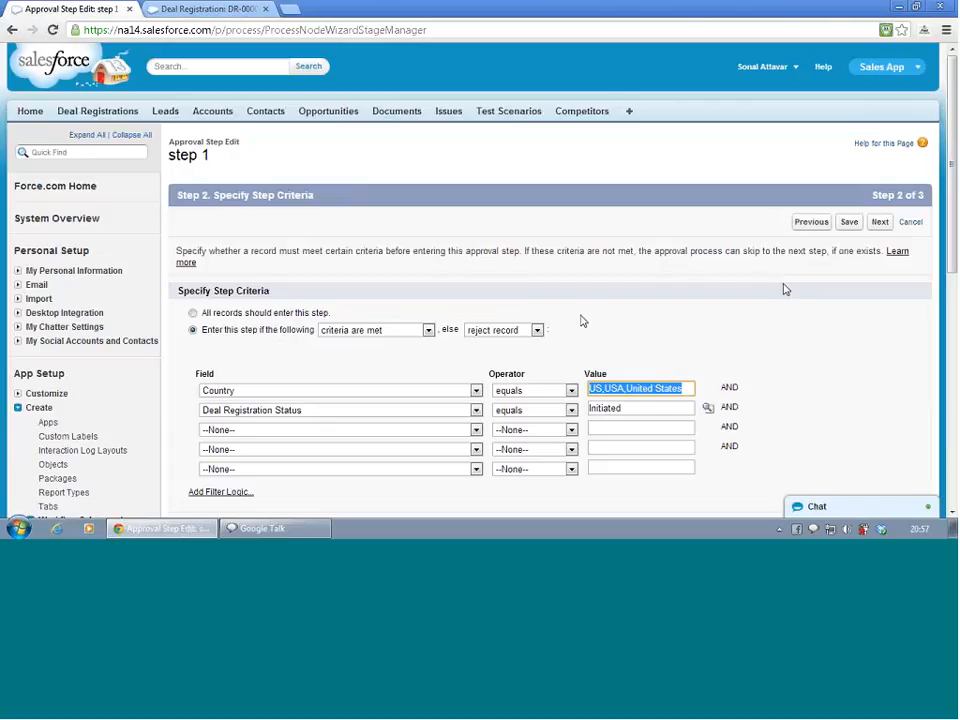
{"action": "left_click", "coordinate": [522, 337]}
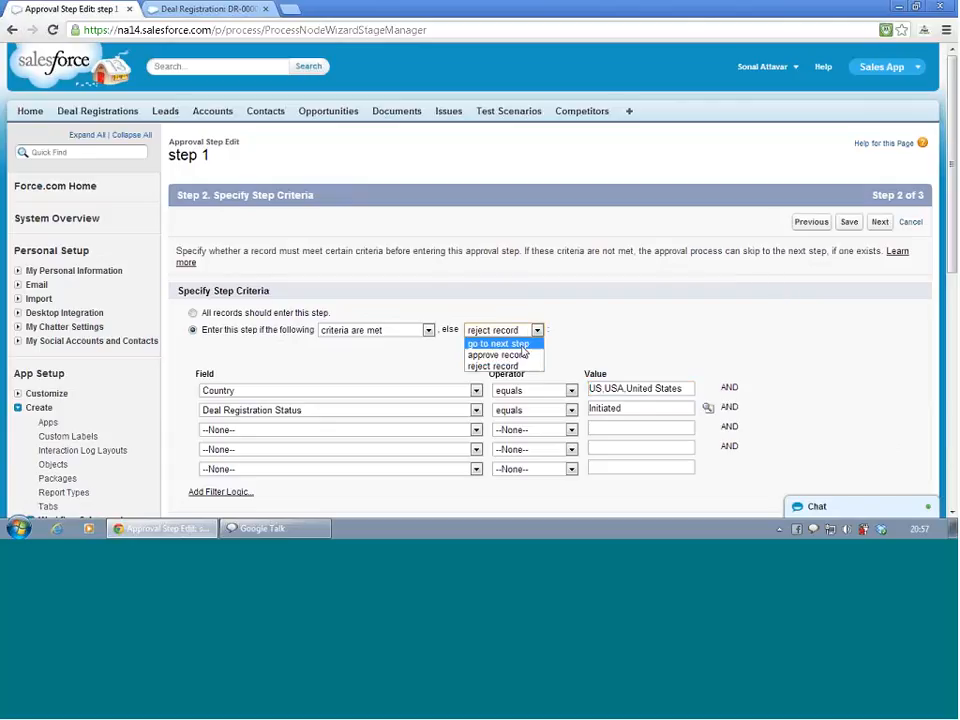
{"action": "left_click", "coordinate": [520, 342]}
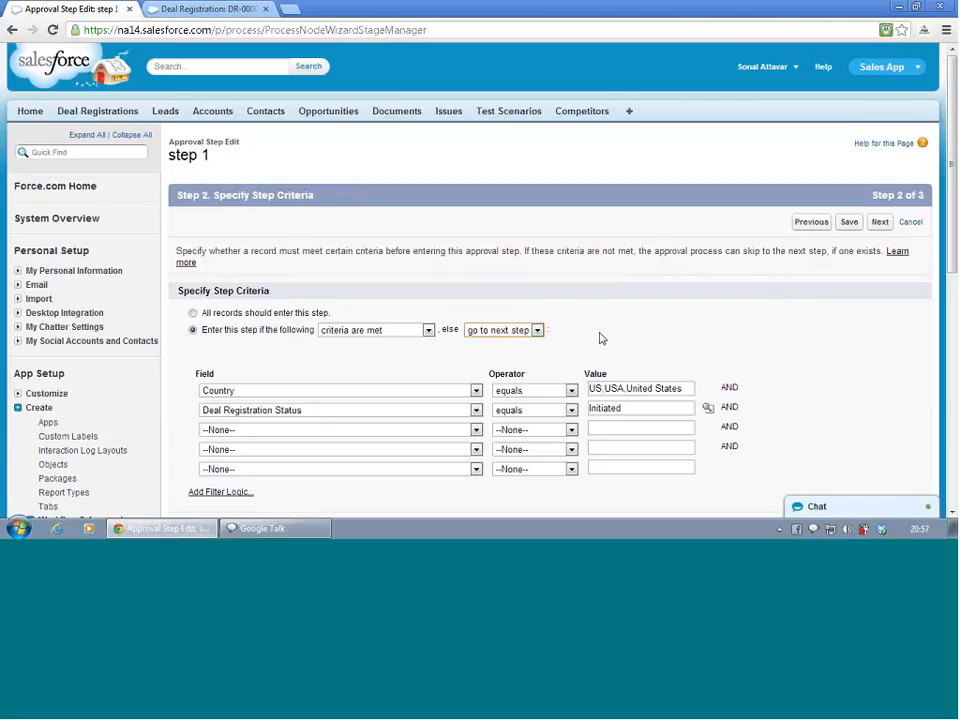
{"action": "left_click", "coordinate": [848, 224]}
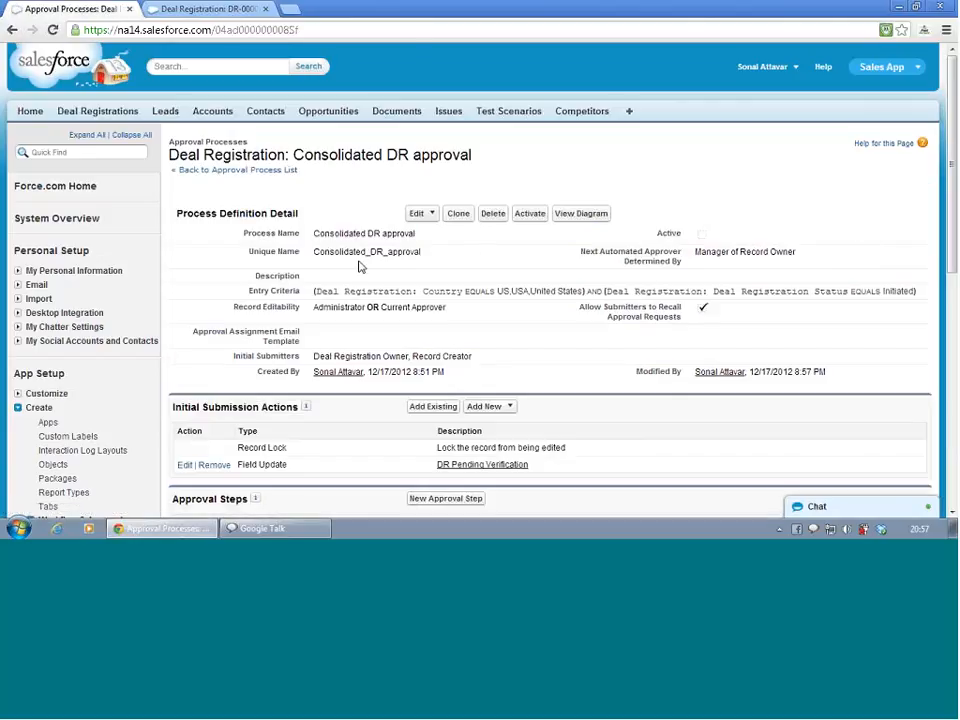
Edit step 2 so records not meeting its criteria go to the next step, and save
{"action": "scroll", "coordinate": [362, 268], "scroll_direction": "down", "scroll_amount": 4}
{"action": "scroll", "coordinate": [362, 270], "scroll_direction": "up", "scroll_amount": 1}
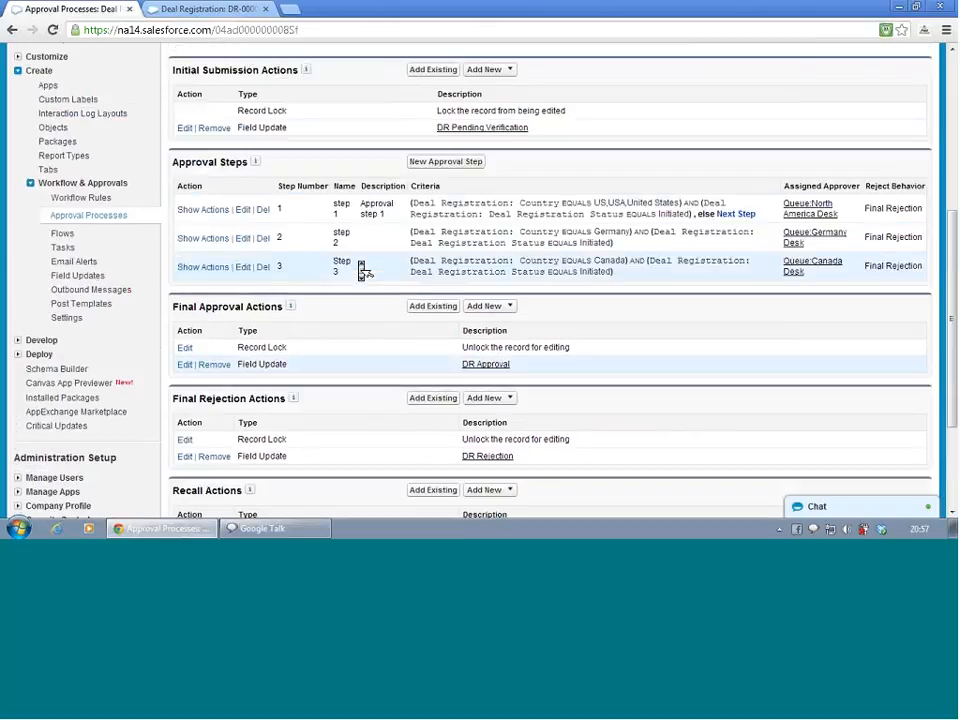
{"action": "left_click", "coordinate": [196, 212]}
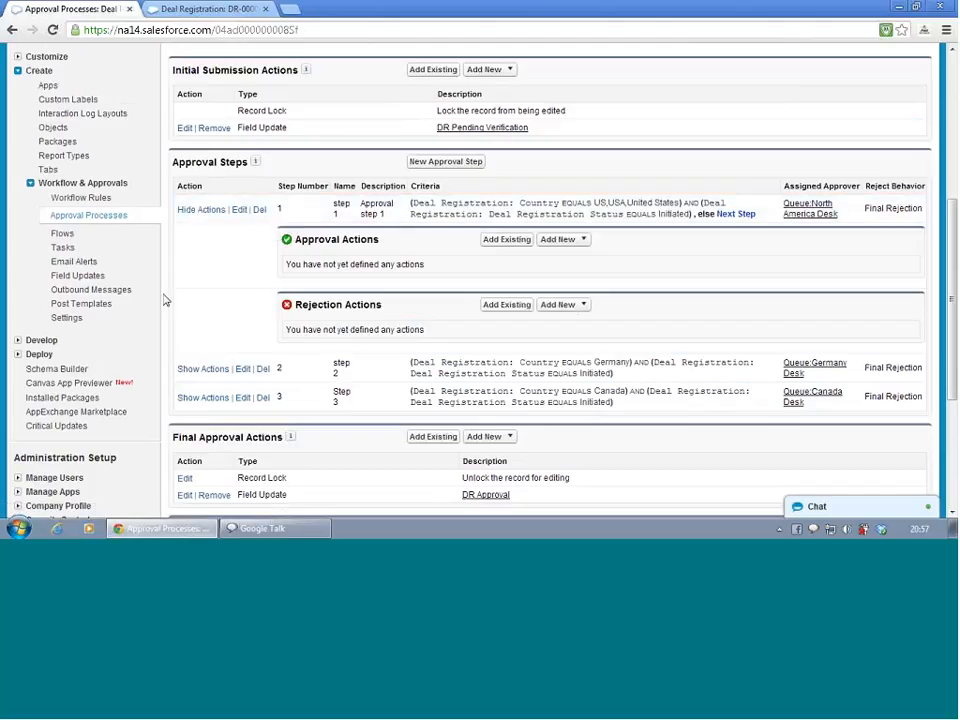
{"action": "left_click", "coordinate": [247, 371]}
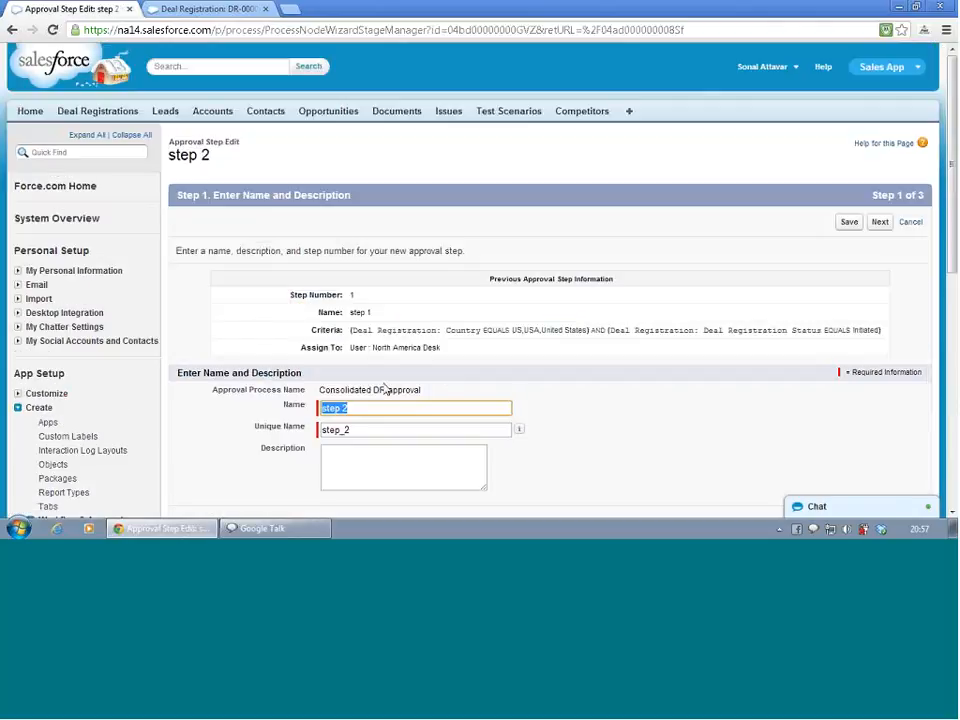
{"action": "left_click", "coordinate": [881, 224]}
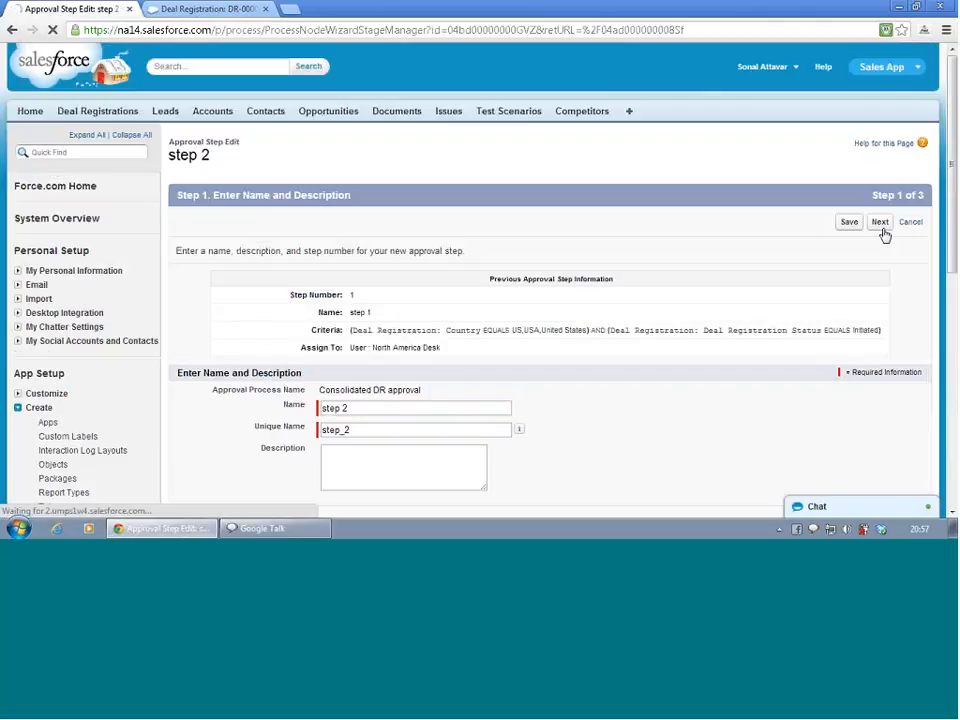
{"action": "scroll", "coordinate": [431, 354], "scroll_direction": "down", "scroll_amount": 3}
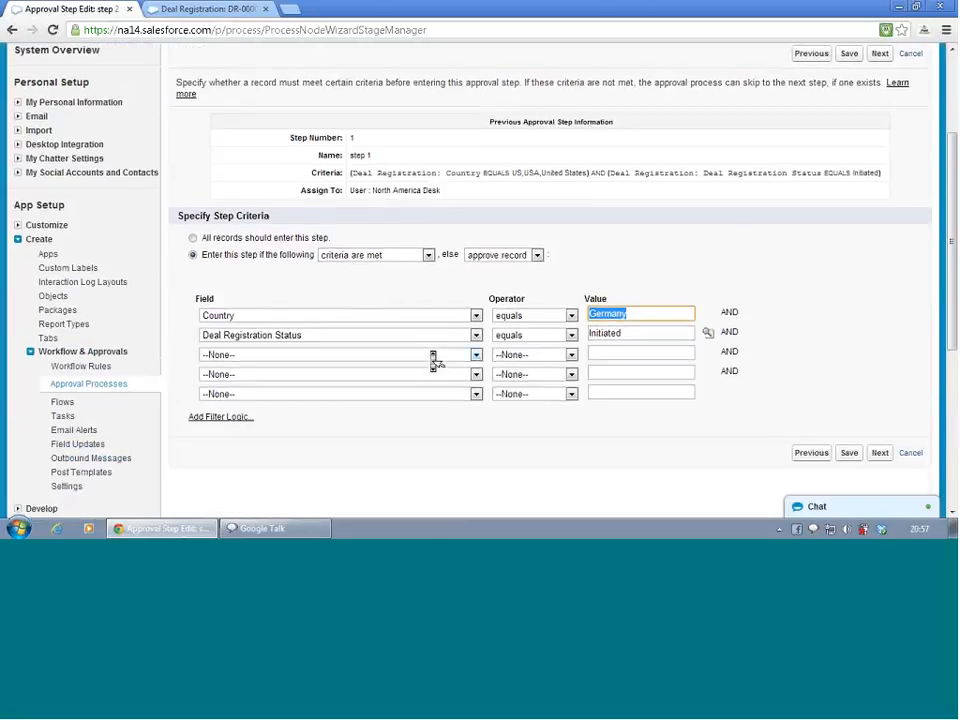
{"action": "left_click", "coordinate": [516, 255]}
{"action": "left_click", "coordinate": [498, 266]}
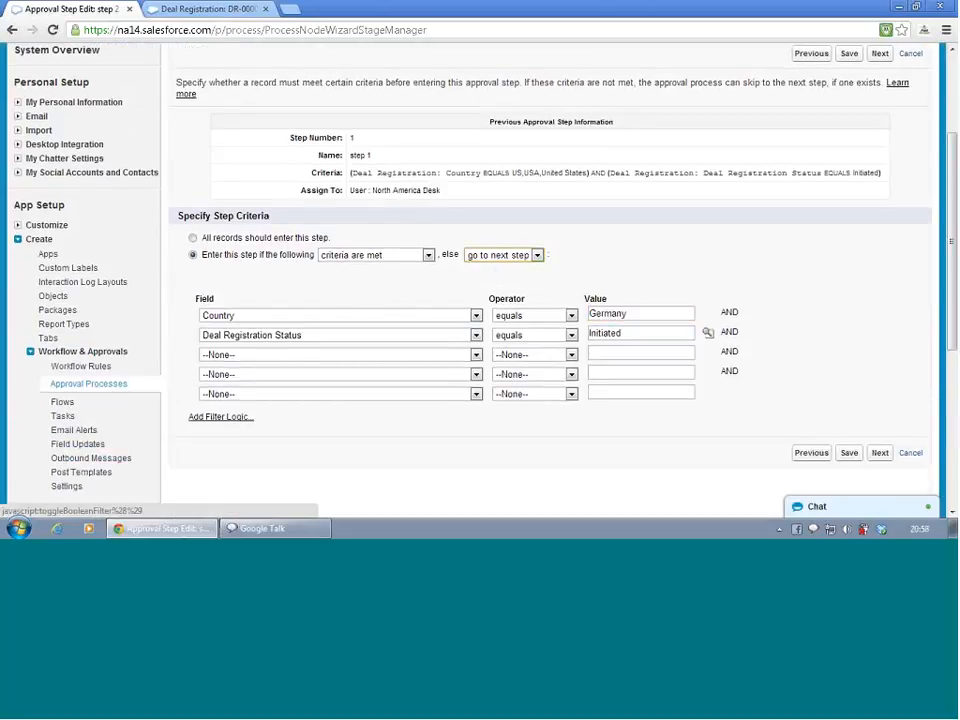
{"action": "left_click", "coordinate": [849, 454]}
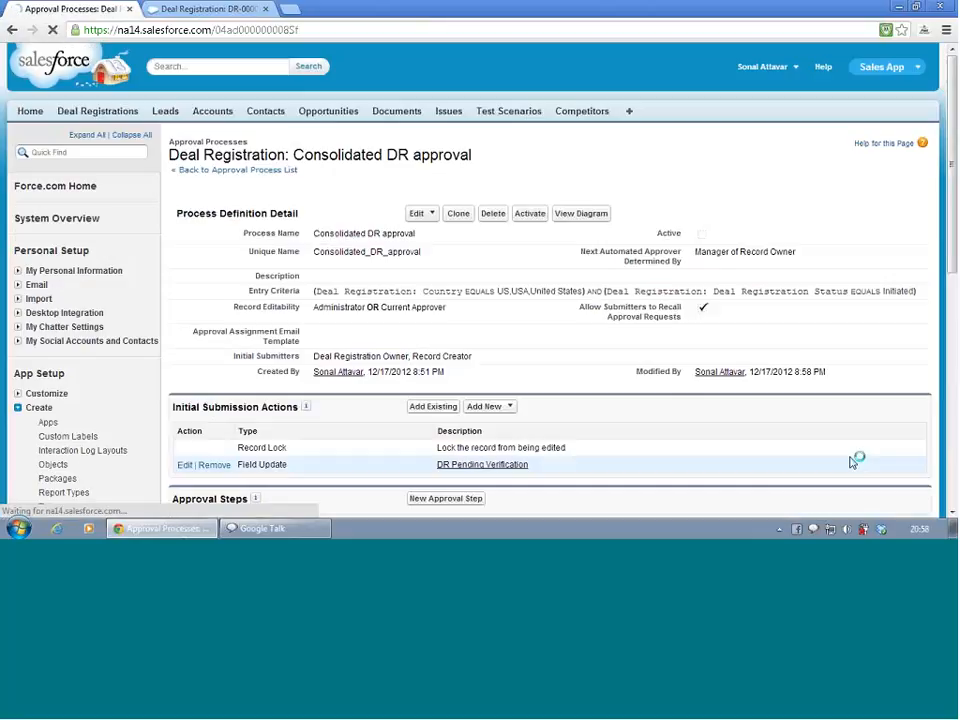
Open Step 3 in the edit wizard, review its criteria, save it, and review the approval steps list
{"action": "scroll", "coordinate": [548, 328], "scroll_direction": "down", "scroll_amount": 5}
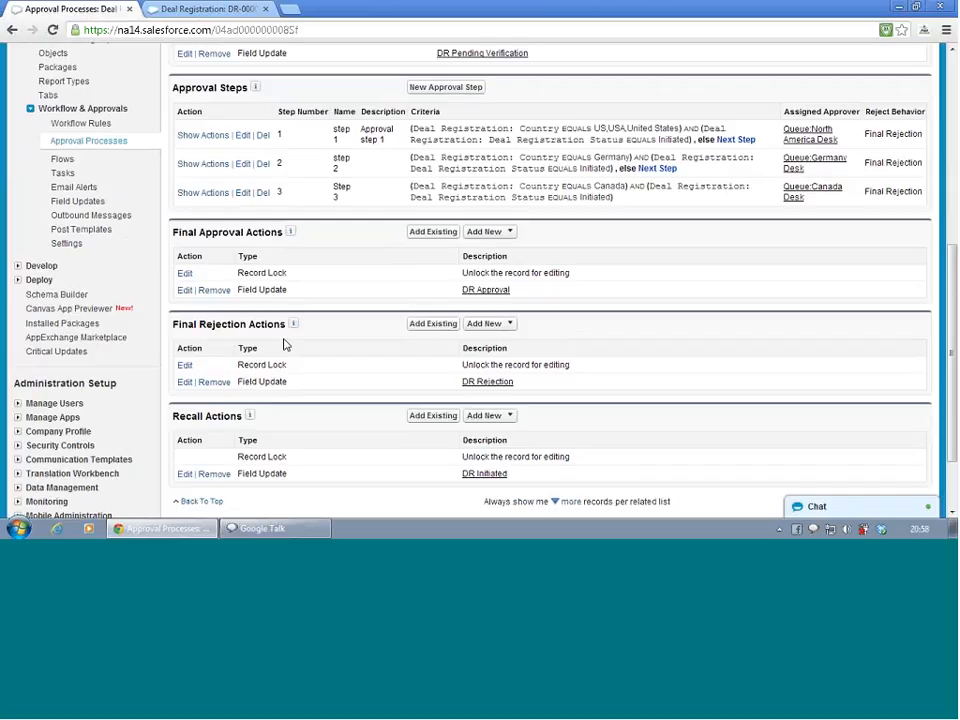
{"action": "left_click", "coordinate": [201, 195]}
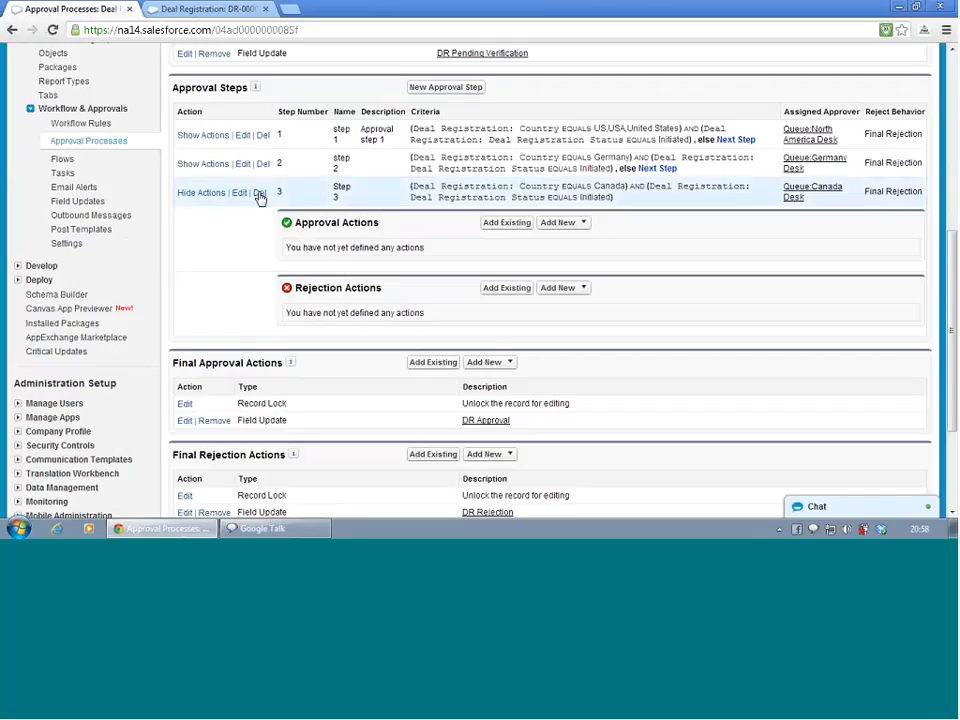
{"action": "left_click", "coordinate": [239, 193]}
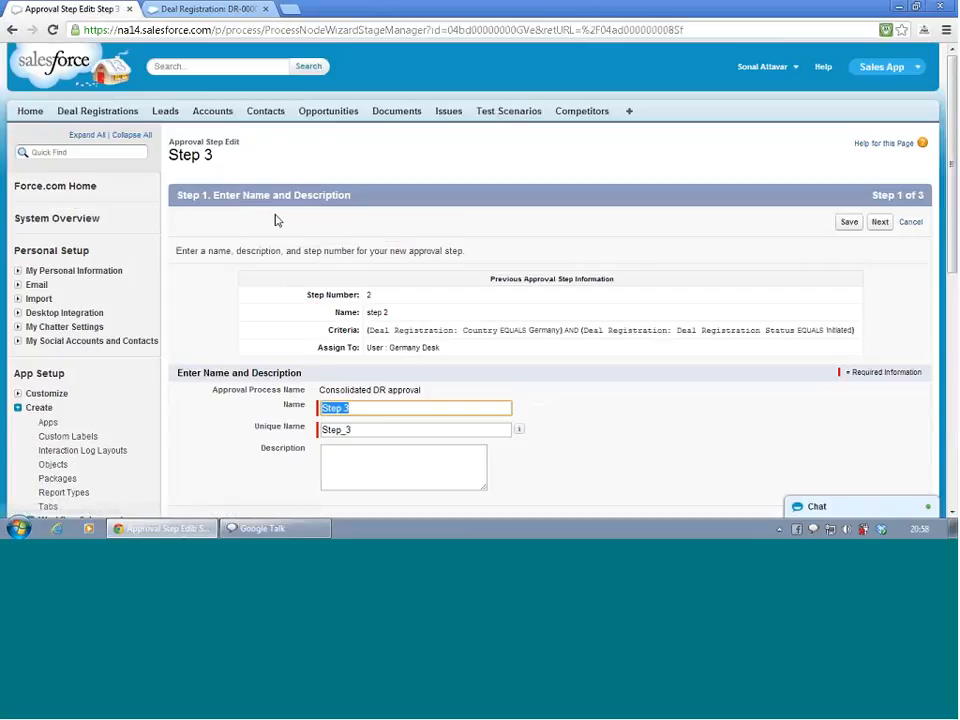
{"action": "left_click", "coordinate": [874, 224]}
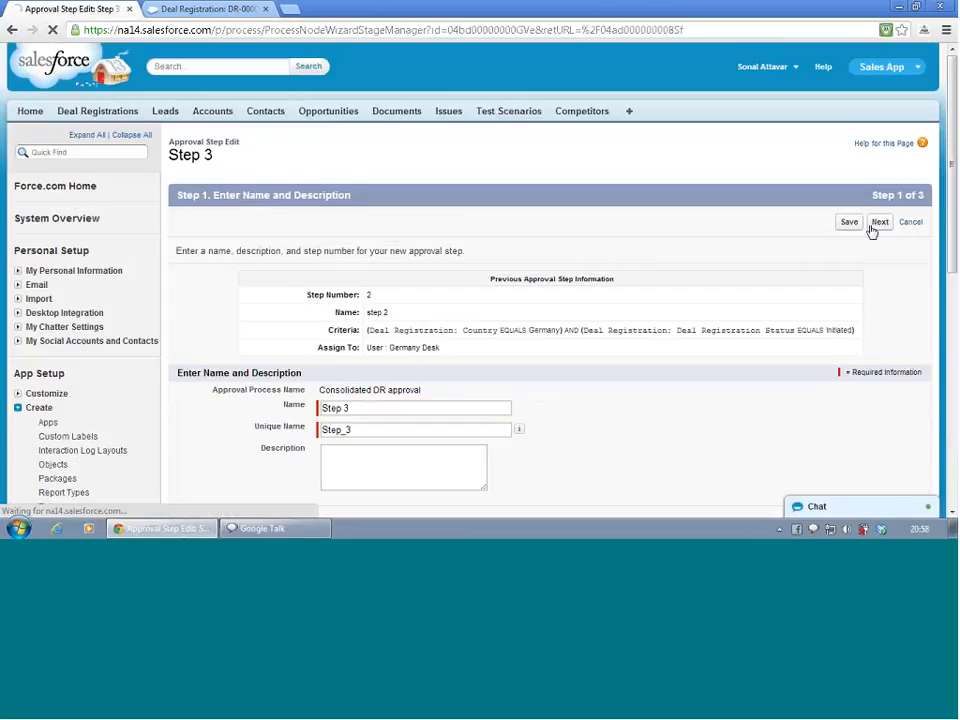
{"action": "scroll", "coordinate": [872, 231], "scroll_direction": "down", "scroll_amount": 3}
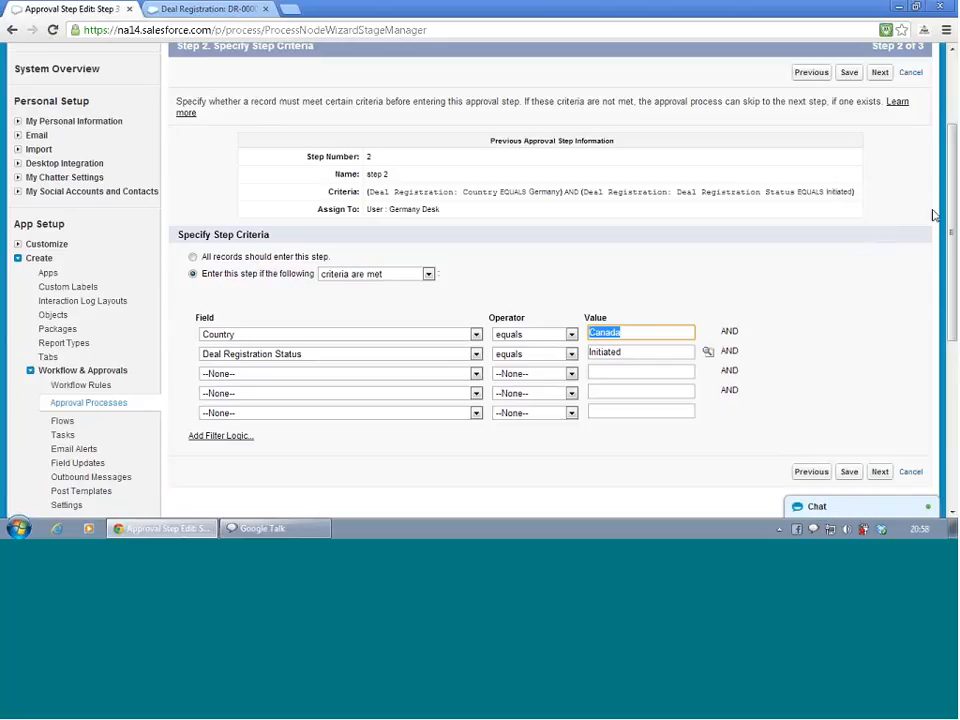
{"action": "left_click", "coordinate": [850, 472]}
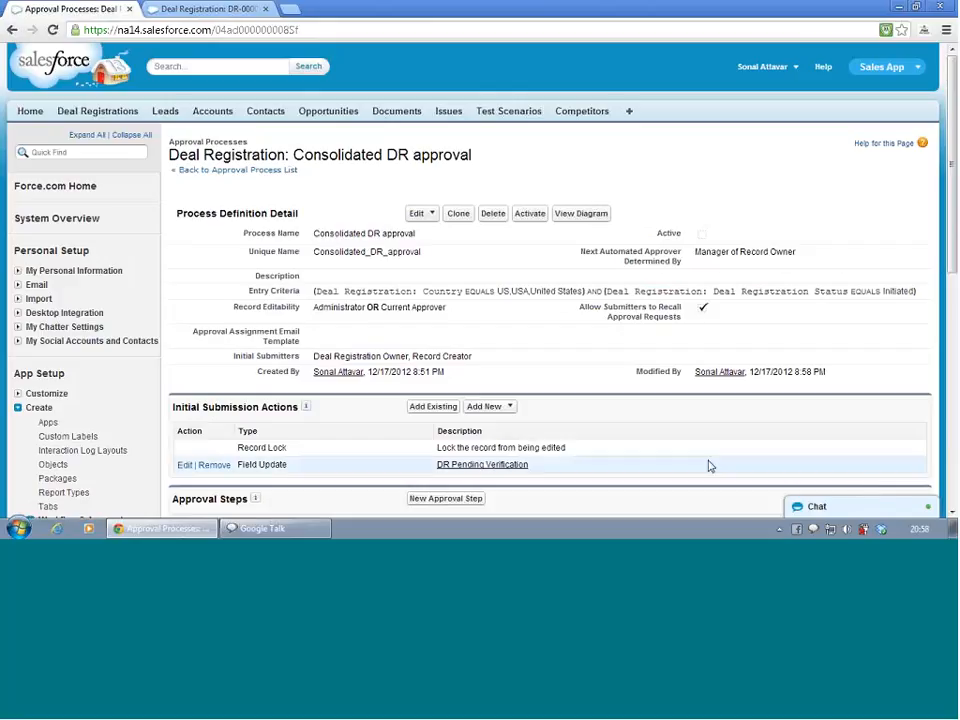
{"action": "scroll", "coordinate": [713, 440], "scroll_direction": "down", "scroll_amount": 5}
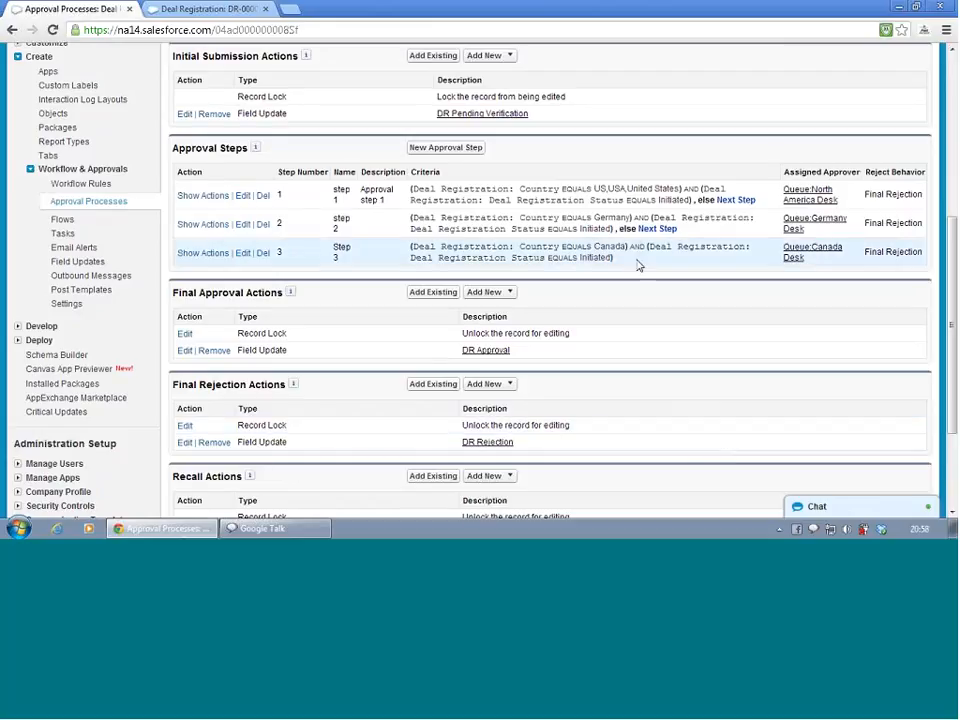
Add the existing DR Approval field update as an approval action on step 1
{"action": "left_click", "coordinate": [201, 195]}
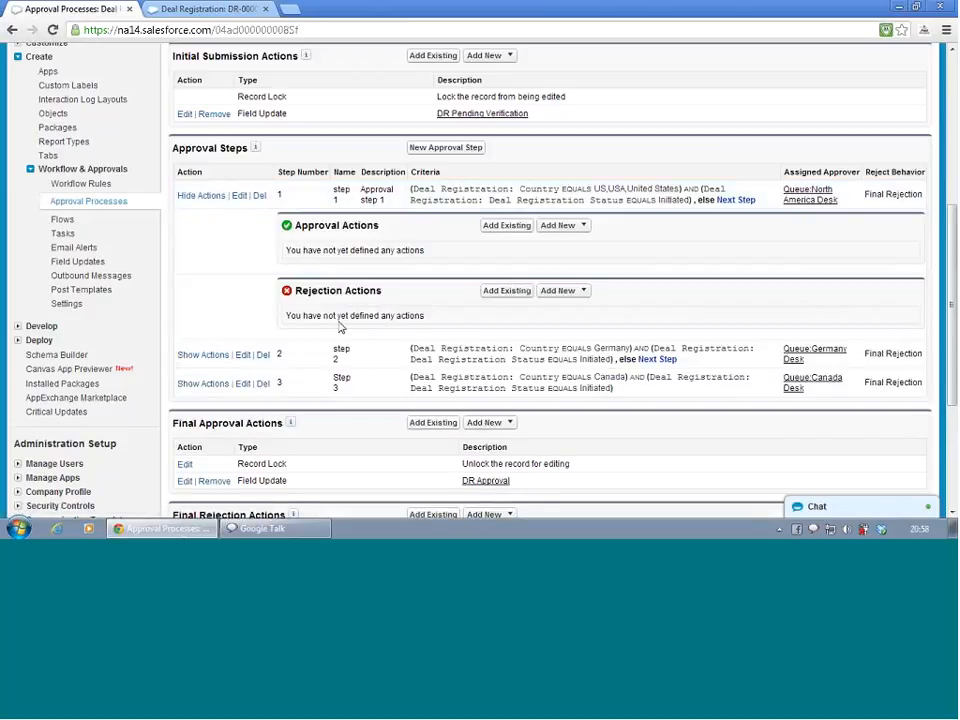
{"action": "left_click", "coordinate": [520, 227]}
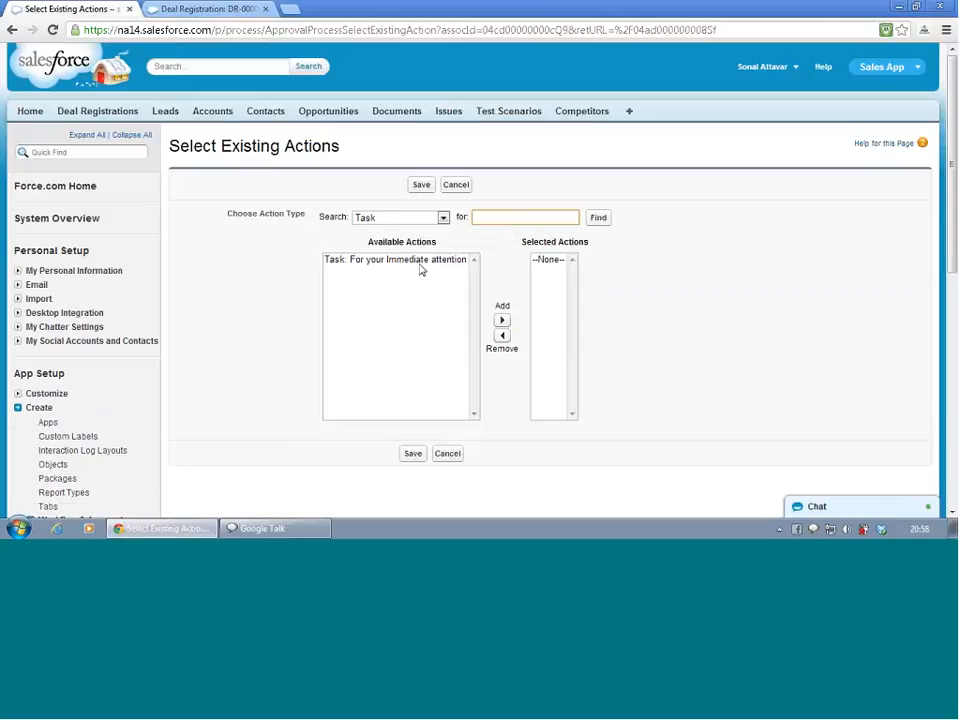
{"action": "left_click", "coordinate": [421, 218]}
{"action": "left_click", "coordinate": [420, 242]}
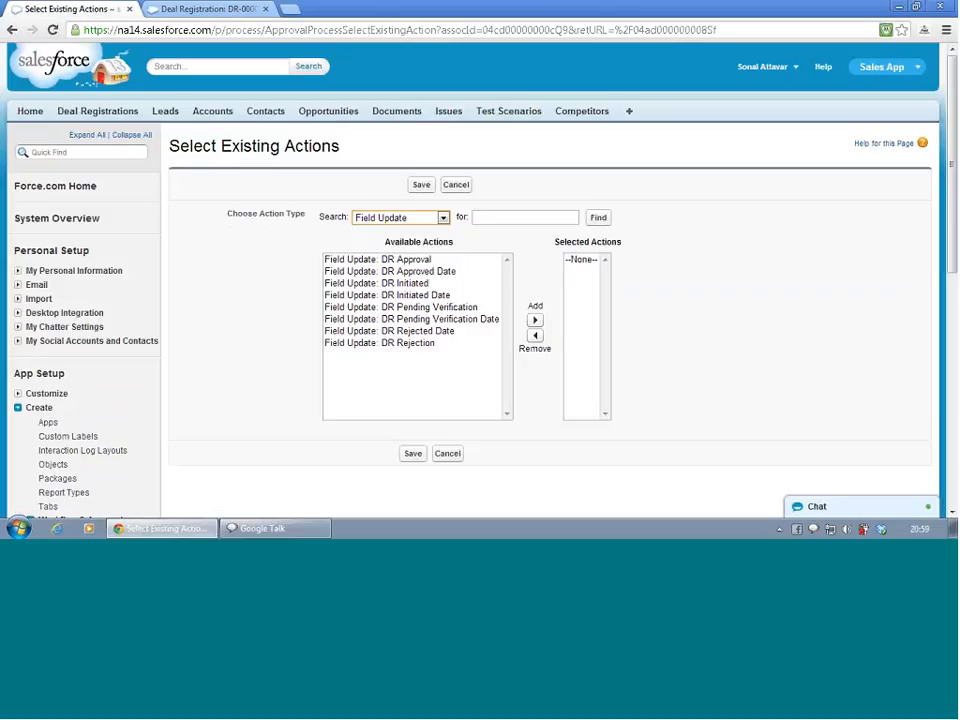
{"action": "left_click", "coordinate": [410, 259]}
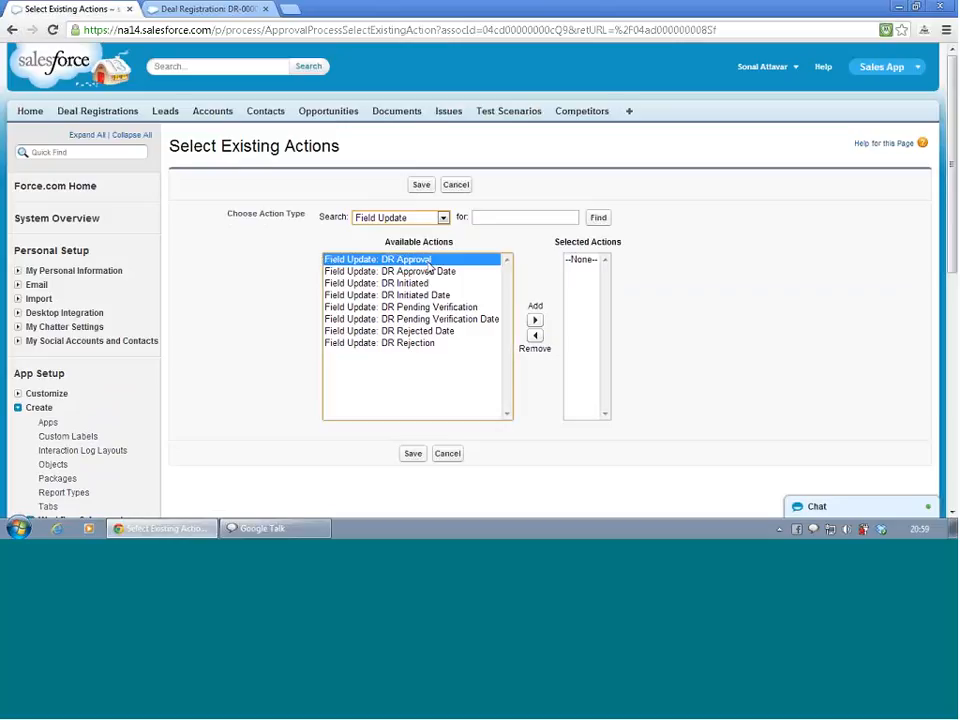
{"action": "left_click", "coordinate": [535, 322]}
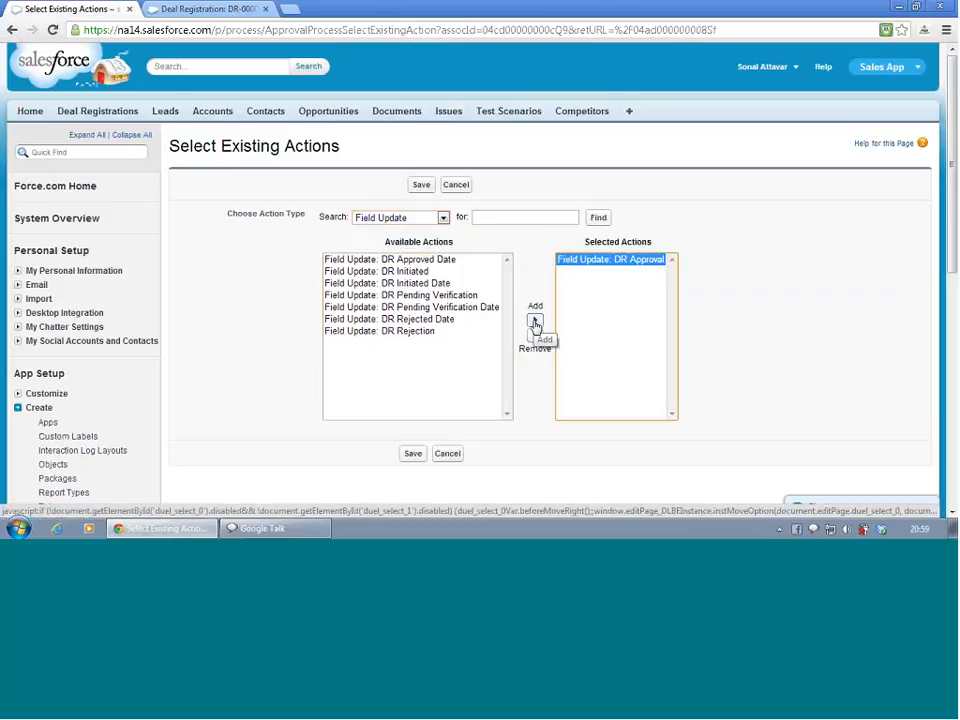
{"action": "left_click", "coordinate": [412, 454]}
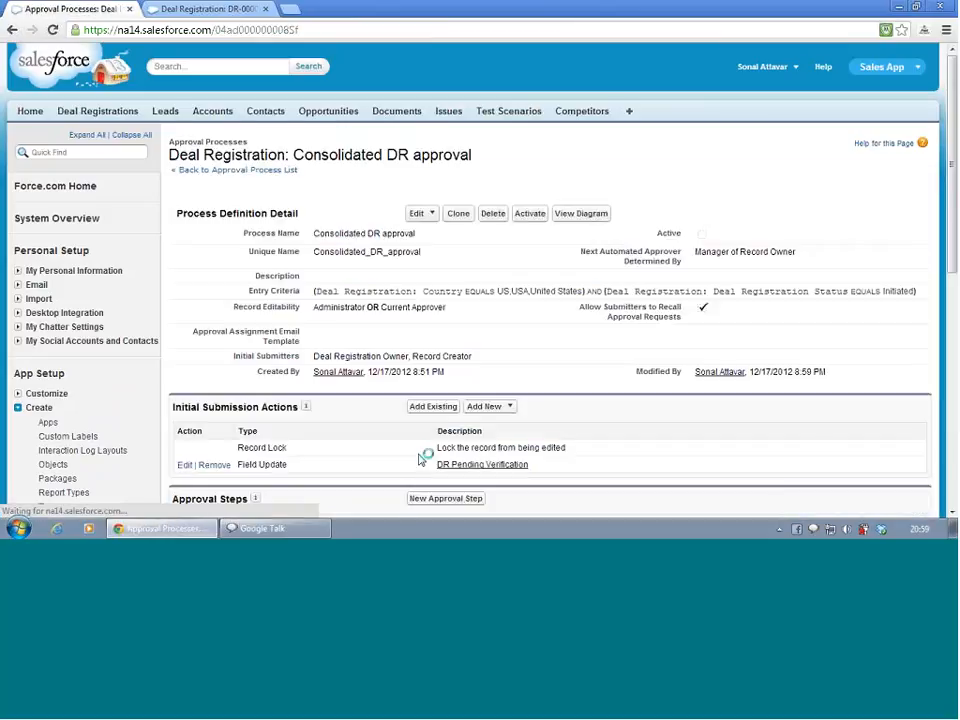
Add the existing DR Rejection field update as a rejection action on step 1
{"action": "scroll", "coordinate": [423, 431], "scroll_direction": "down", "scroll_amount": 3}
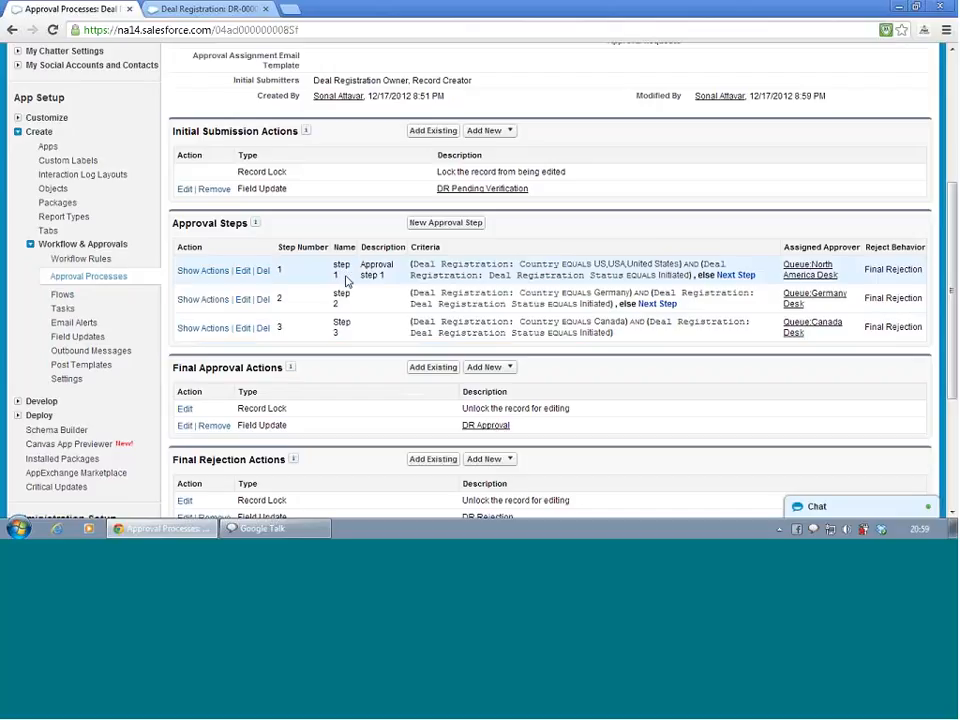
{"action": "left_click", "coordinate": [188, 300]}
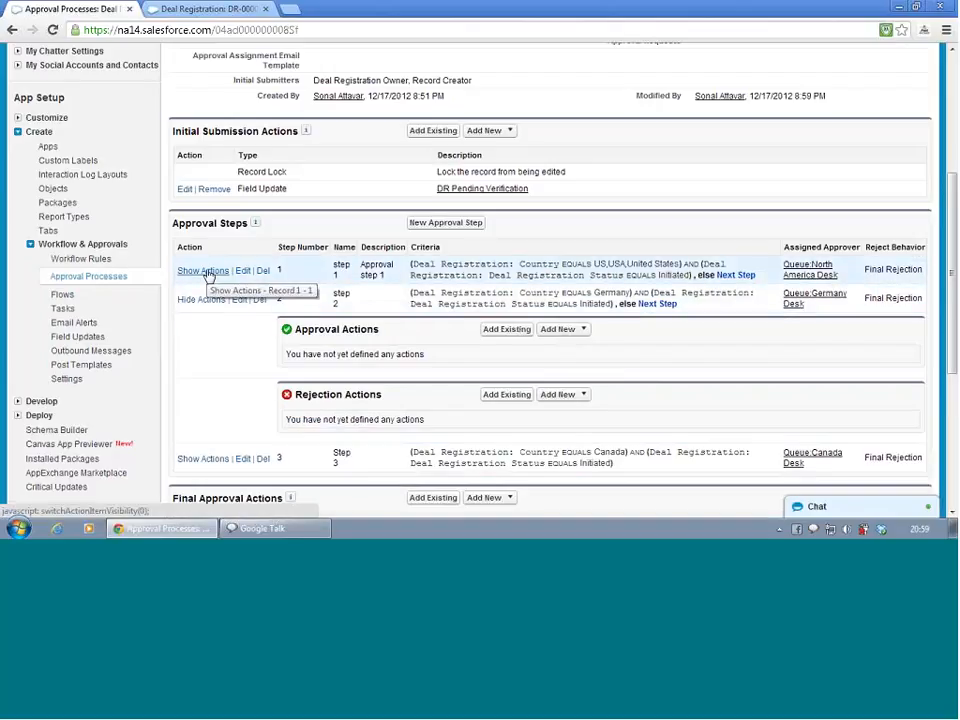
{"action": "left_click", "coordinate": [205, 270]}
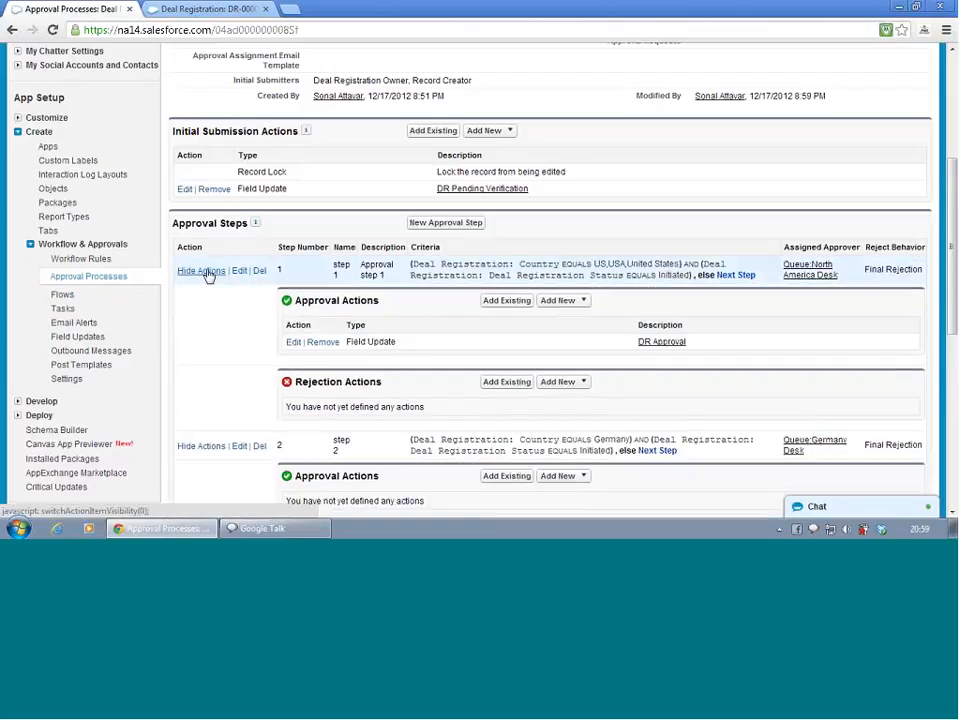
{"action": "left_click", "coordinate": [521, 385]}
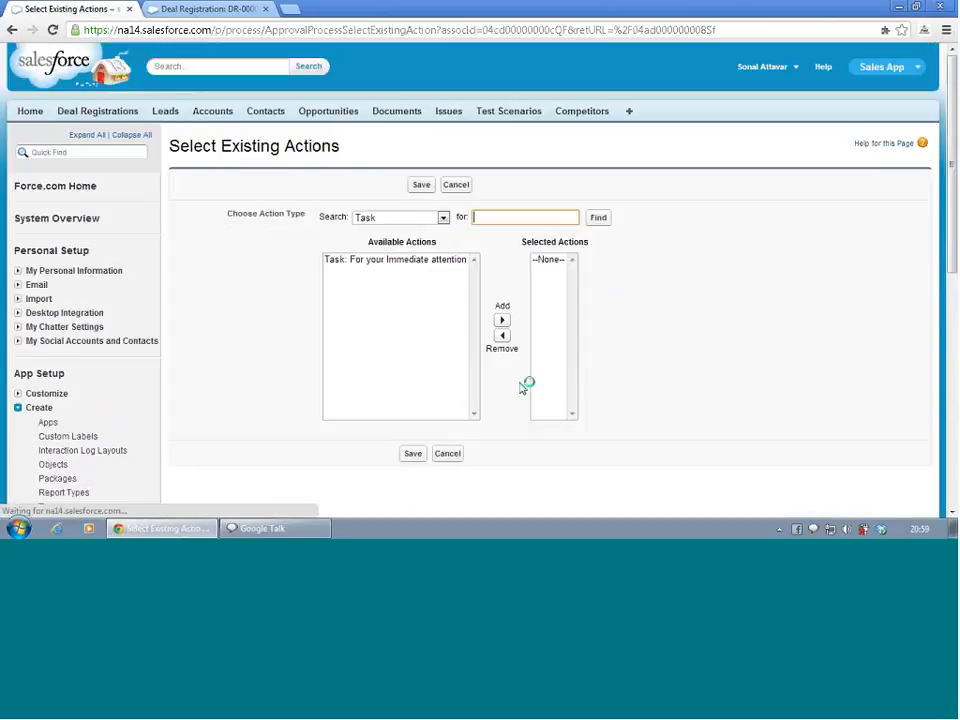
{"action": "left_click", "coordinate": [400, 218]}
{"action": "left_click", "coordinate": [403, 243]}
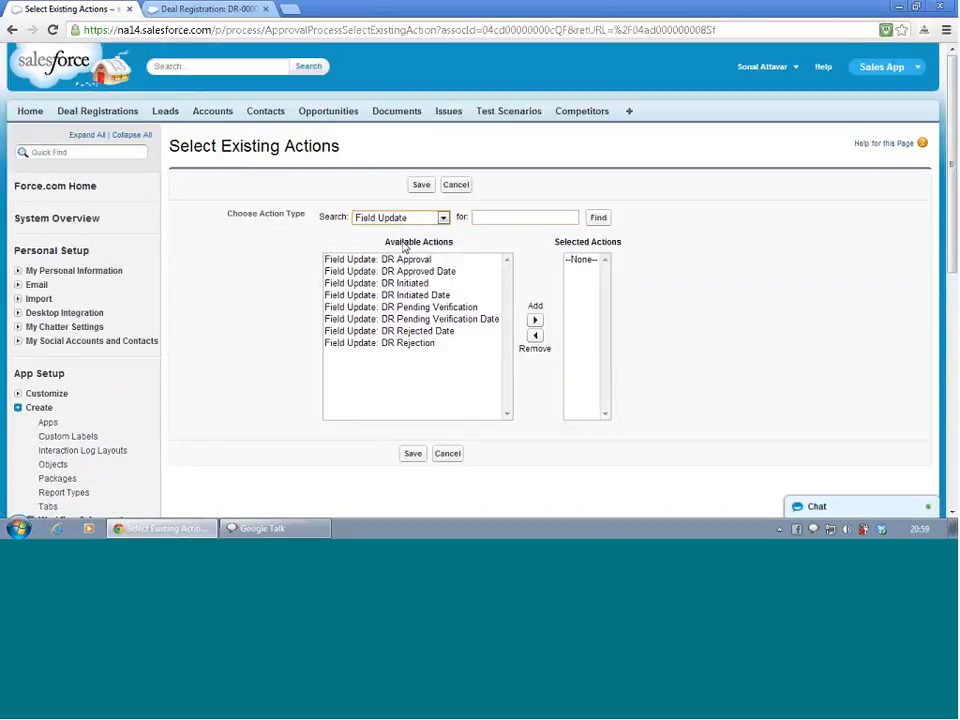
{"action": "left_click", "coordinate": [405, 344]}
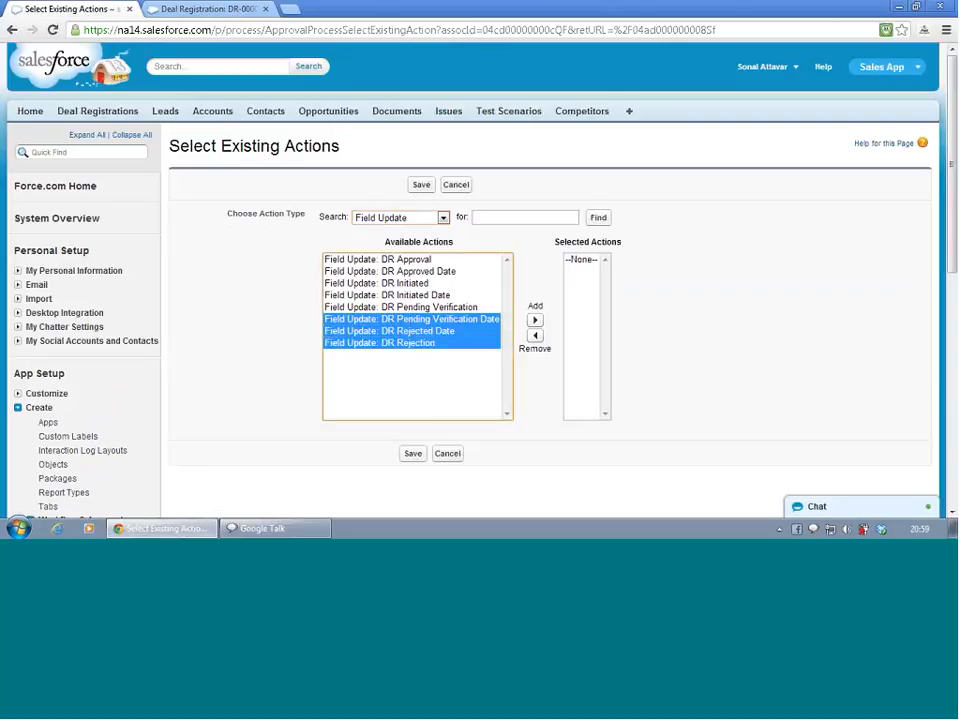
{"action": "left_click", "coordinate": [439, 346]}
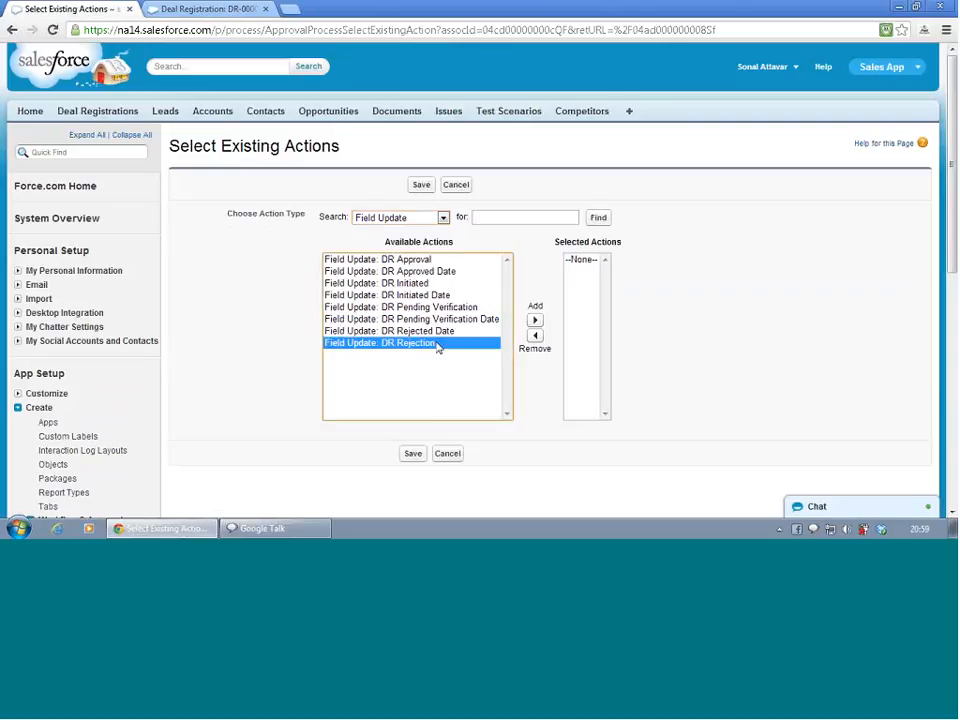
{"action": "left_click", "coordinate": [534, 319]}
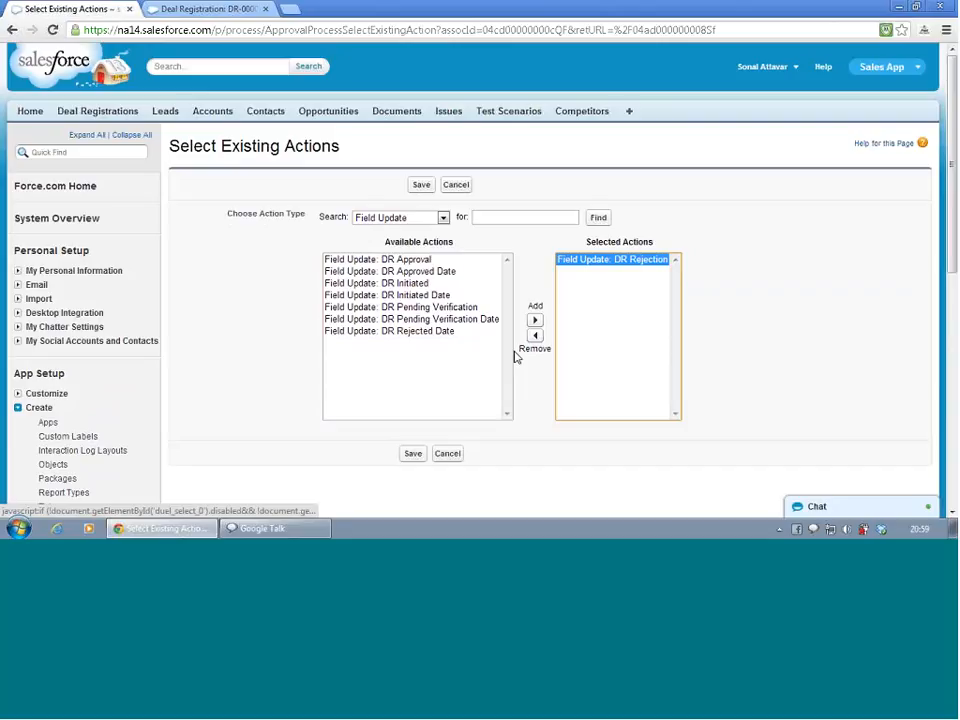
{"action": "left_click", "coordinate": [412, 455]}
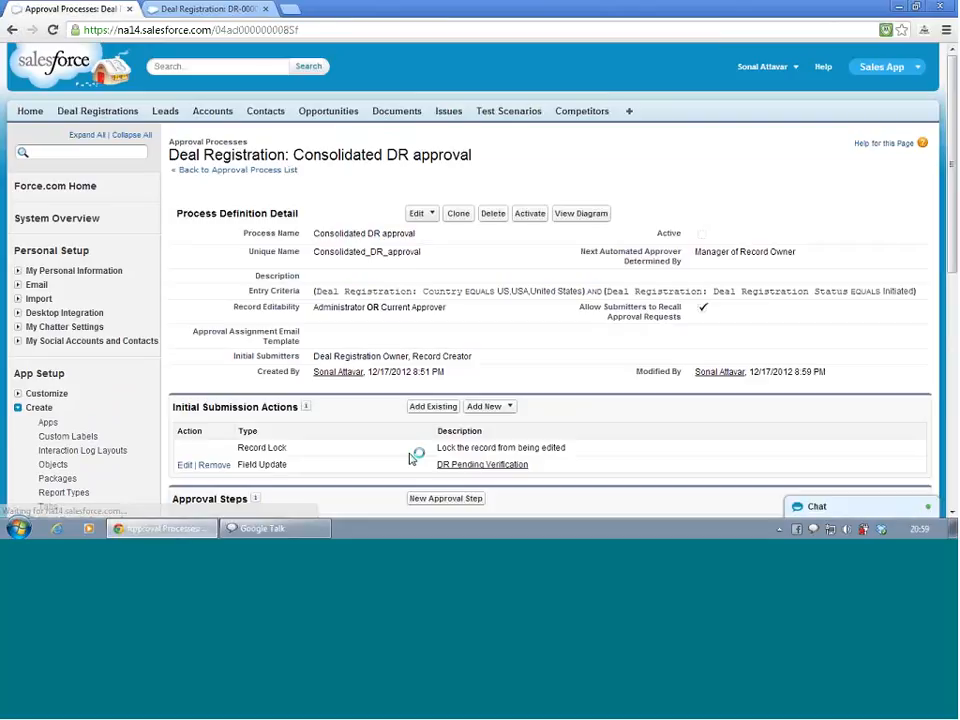
Add the existing DR Approval field update as an approval action on step 2
{"action": "scroll", "coordinate": [395, 440], "scroll_direction": "down", "scroll_amount": 4}
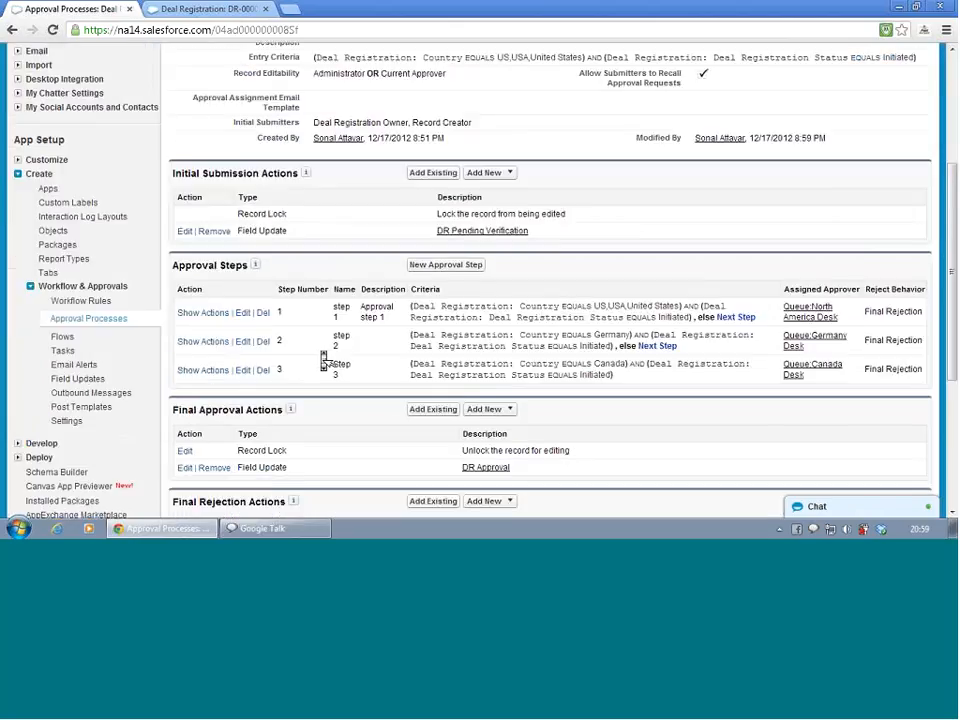
{"action": "left_click", "coordinate": [200, 274]}
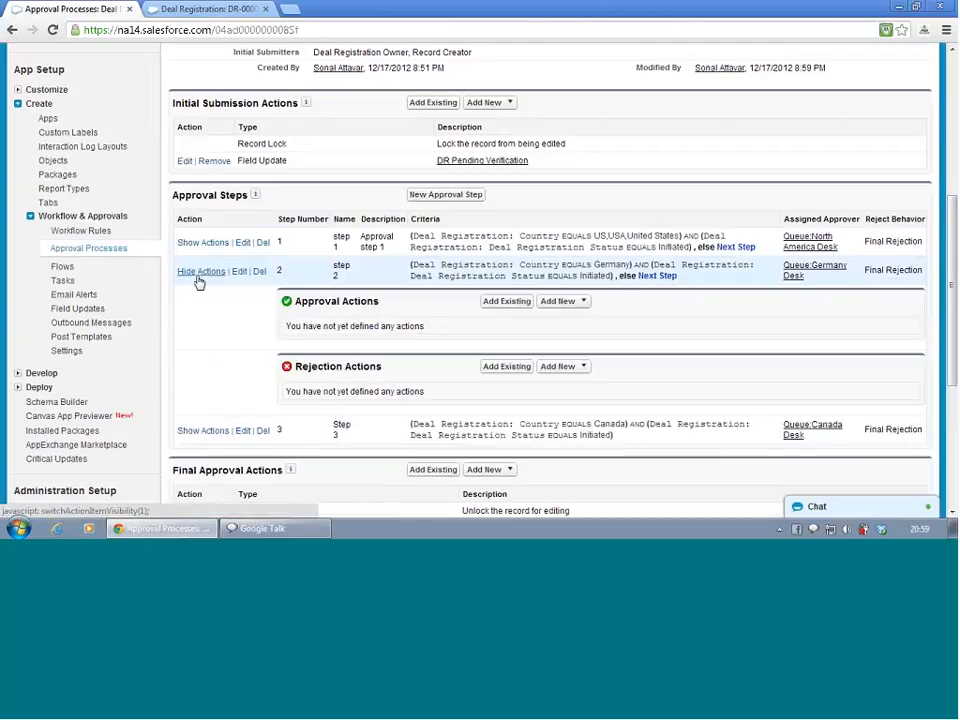
{"action": "left_click", "coordinate": [512, 302]}
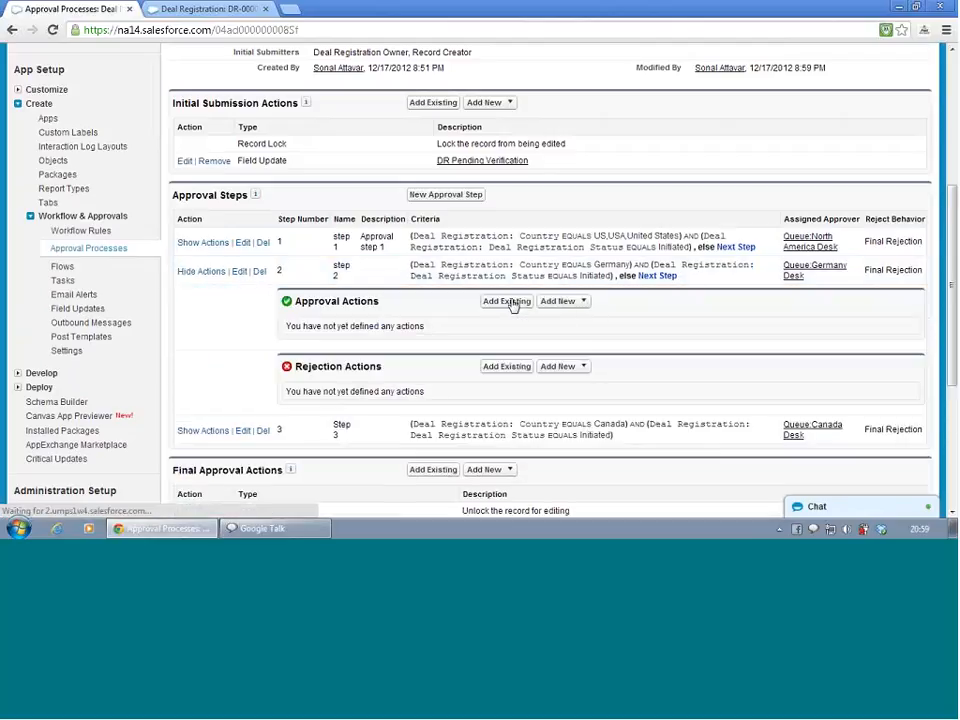
{"action": "left_click", "coordinate": [416, 219]}
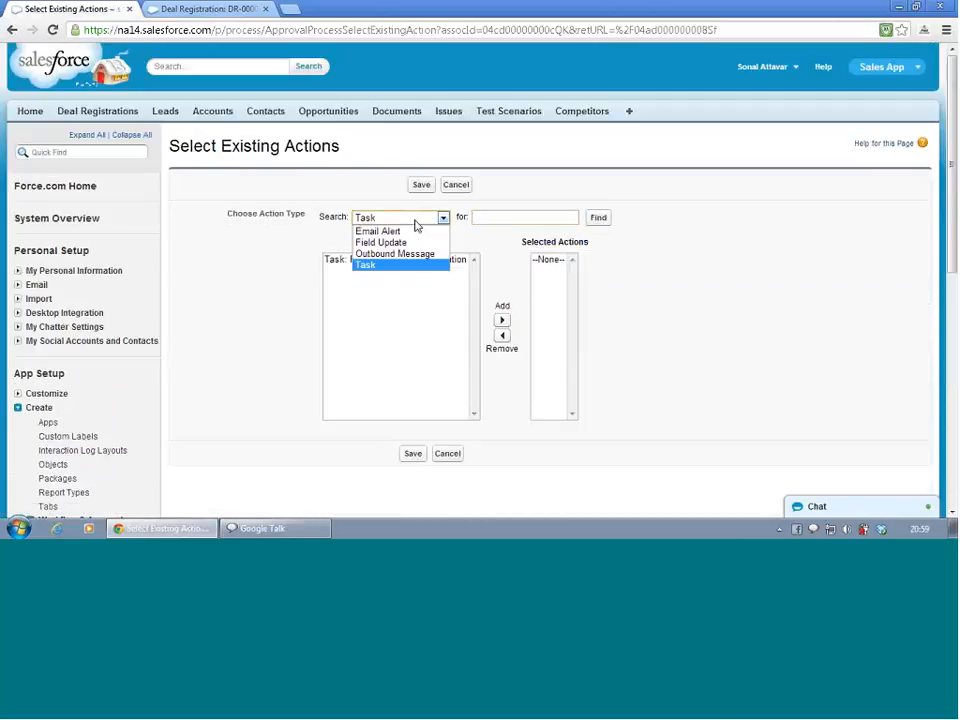
{"action": "left_click", "coordinate": [418, 242]}
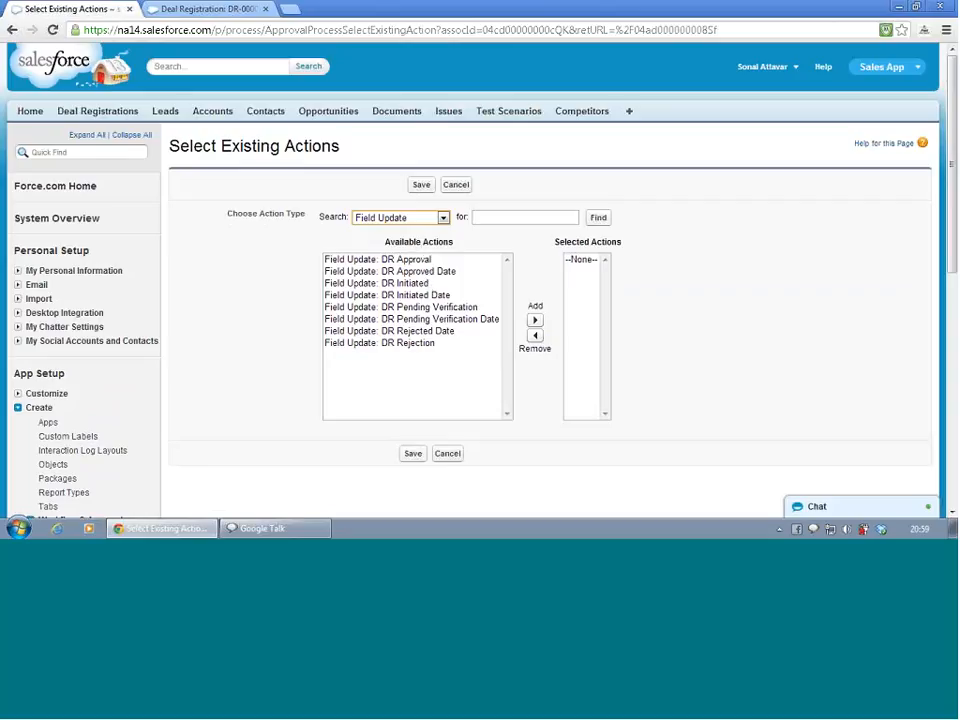
{"action": "left_click", "coordinate": [406, 260]}
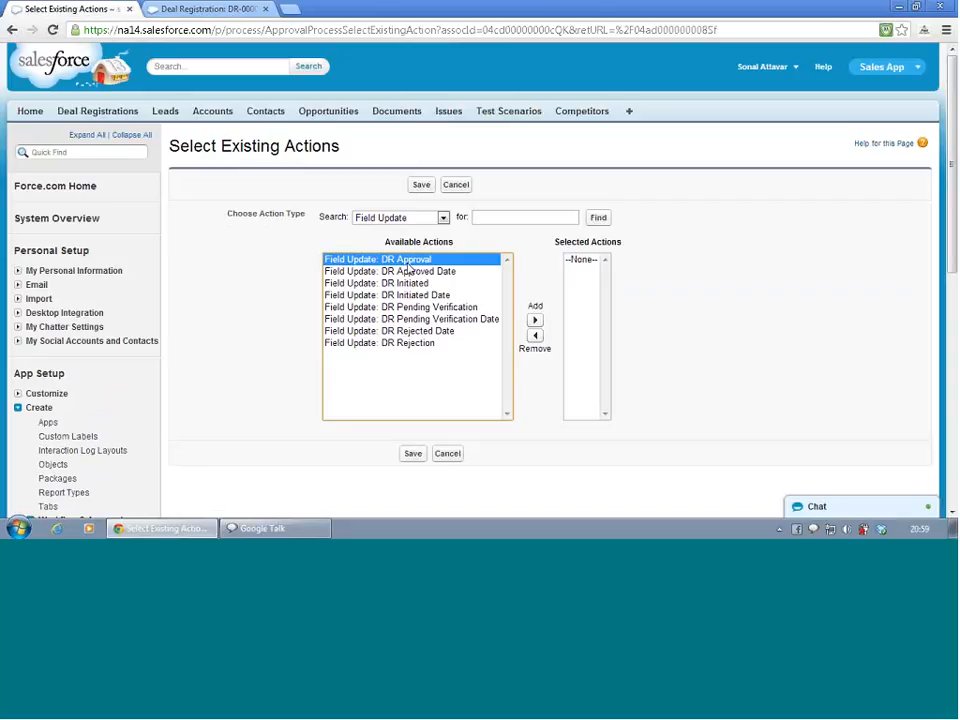
{"action": "left_click", "coordinate": [535, 322]}
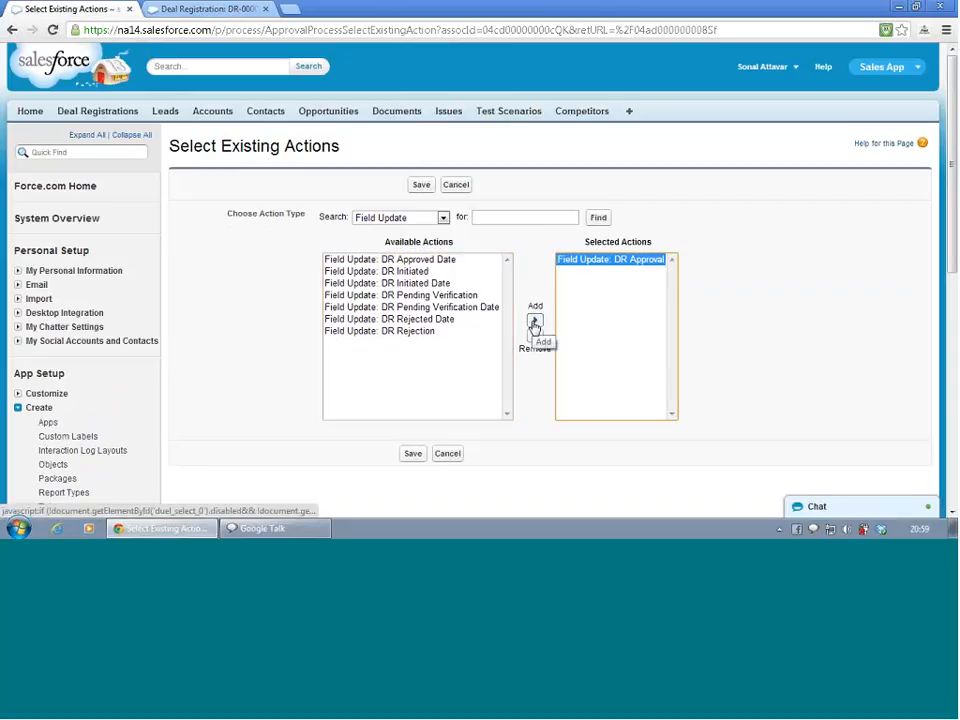
{"action": "left_click", "coordinate": [411, 455]}
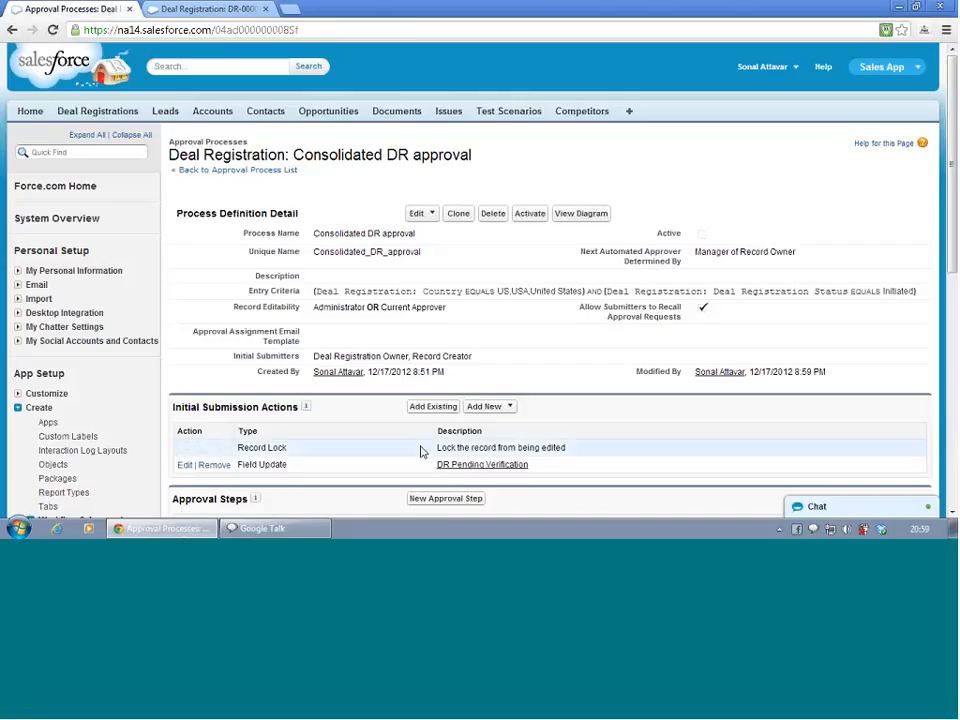
Try to add the DR Rejection field update as a rejection action on step 2
{"action": "scroll", "coordinate": [422, 455], "scroll_direction": "down", "scroll_amount": 10}
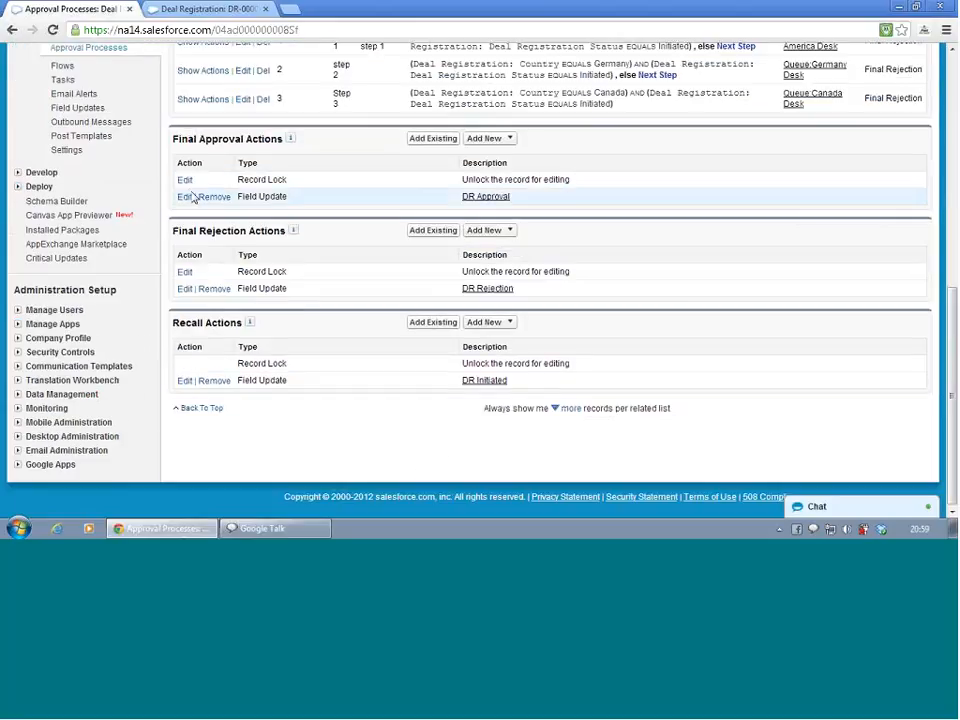
{"action": "scroll", "coordinate": [238, 300], "scroll_direction": "up", "scroll_amount": 1}
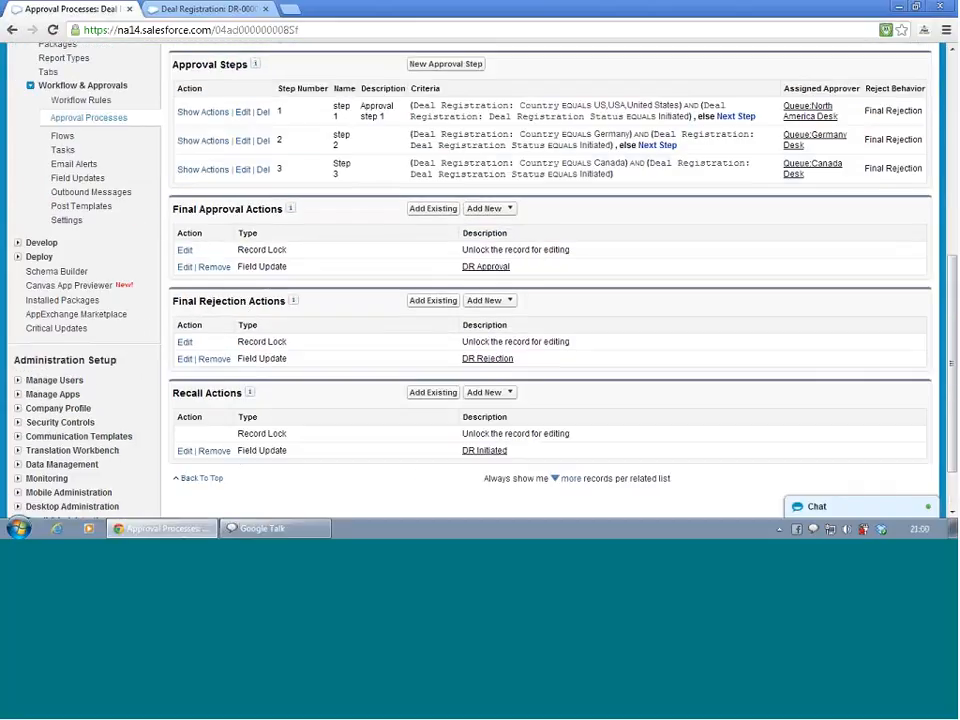
{"action": "left_click", "coordinate": [184, 140]}
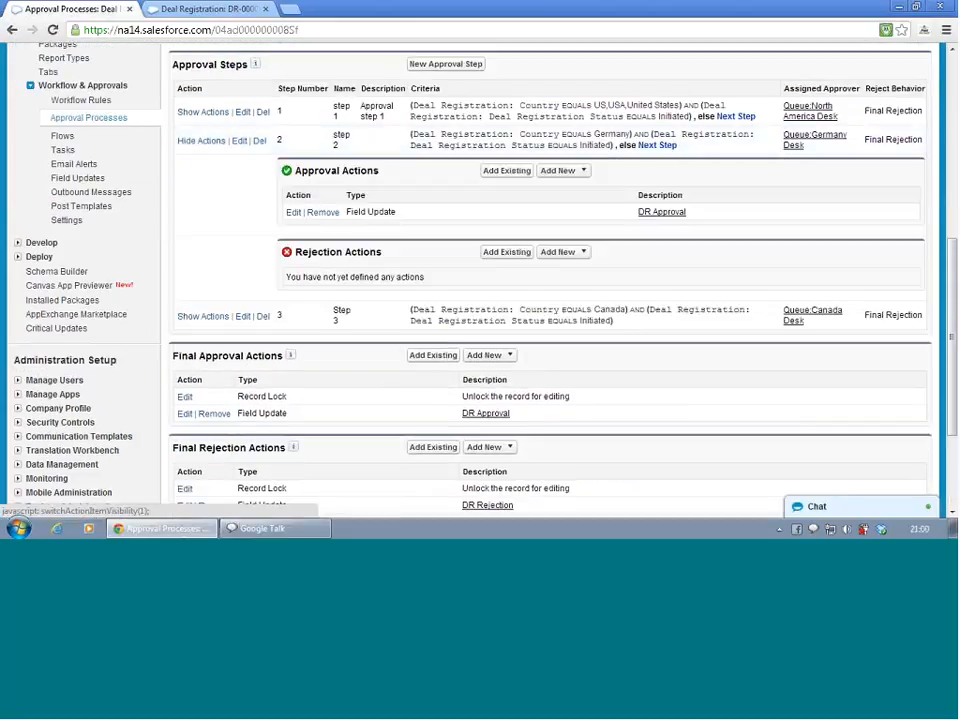
{"action": "left_click", "coordinate": [508, 252]}
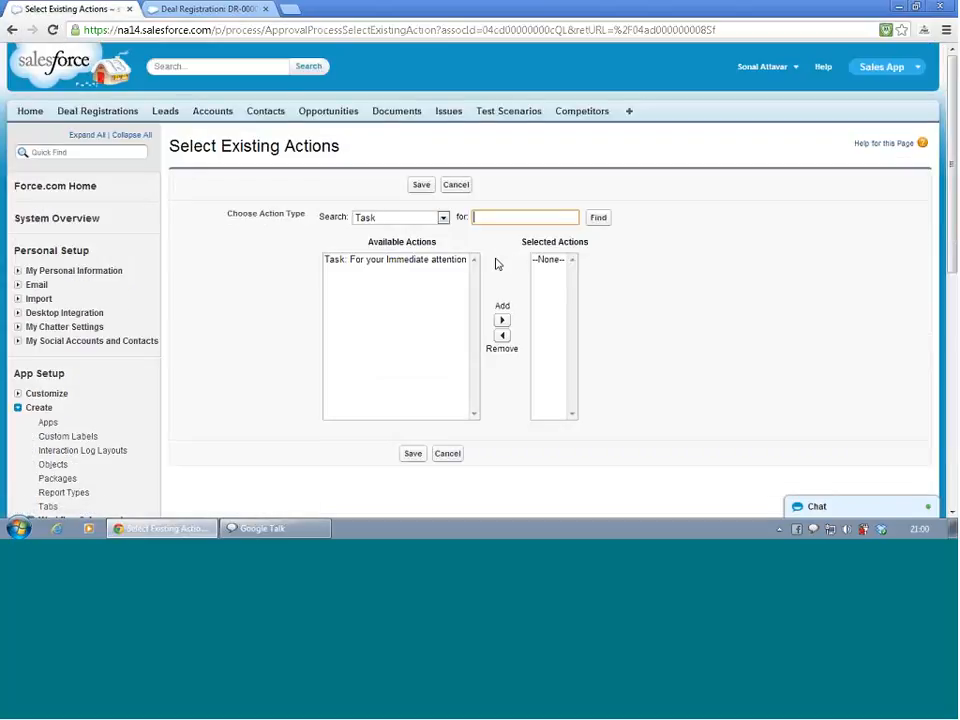
{"action": "left_click", "coordinate": [403, 220]}
{"action": "left_click", "coordinate": [400, 242]}
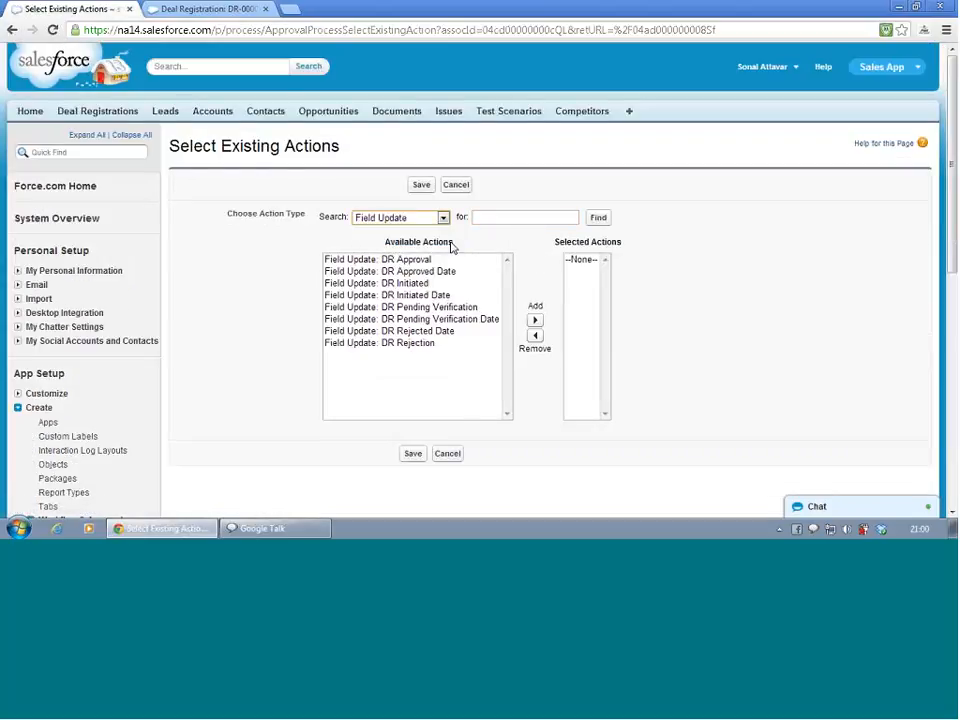
{"action": "left_click", "coordinate": [410, 343]}
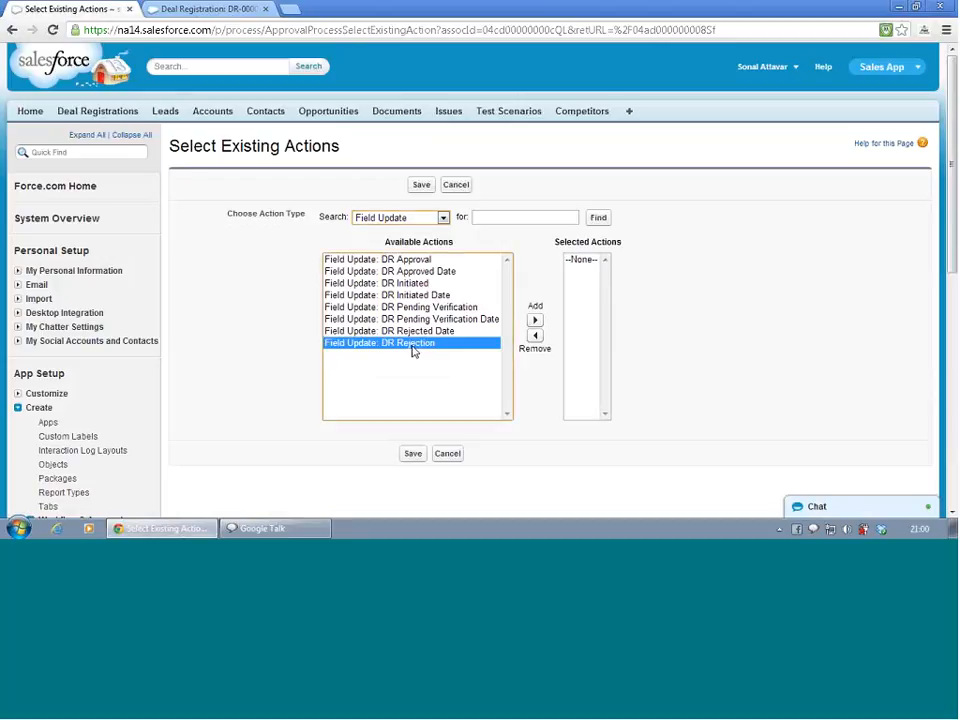
{"action": "left_click", "coordinate": [415, 457]}
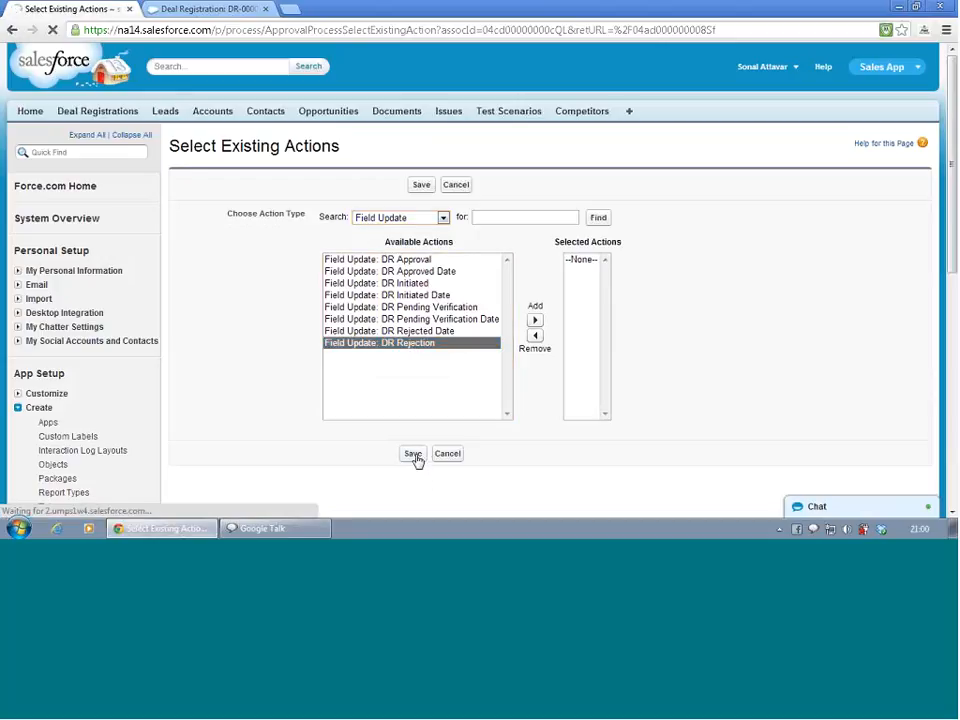
Add the existing DR Rejection field update as a rejection action on step 2
{"action": "scroll", "coordinate": [418, 460], "scroll_direction": "down", "scroll_amount": 1}
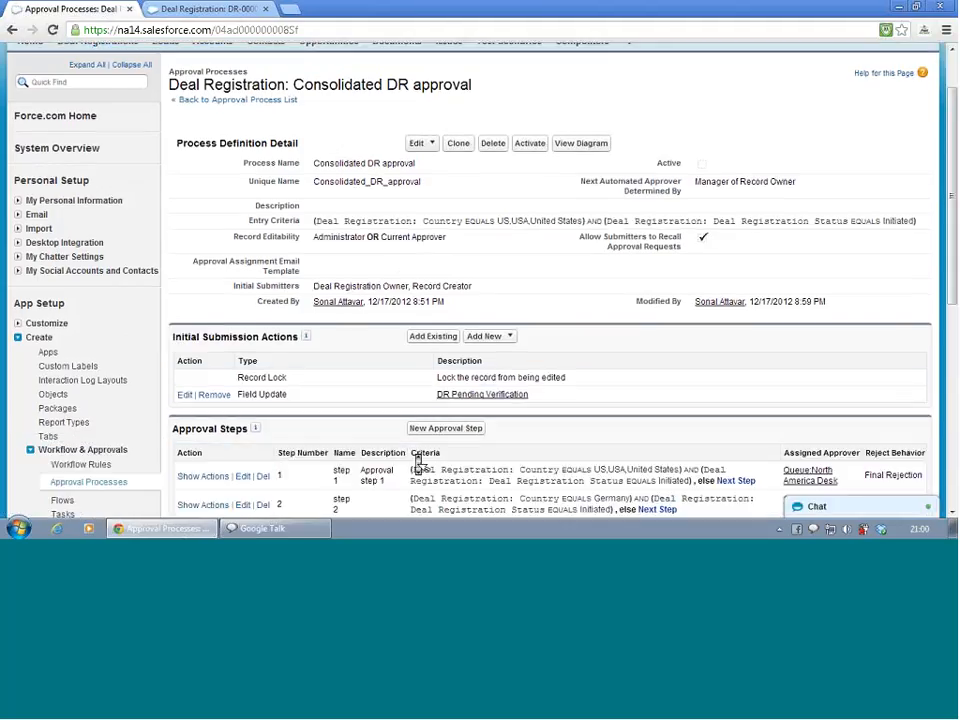
{"action": "scroll", "coordinate": [418, 460], "scroll_direction": "down", "scroll_amount": 2}
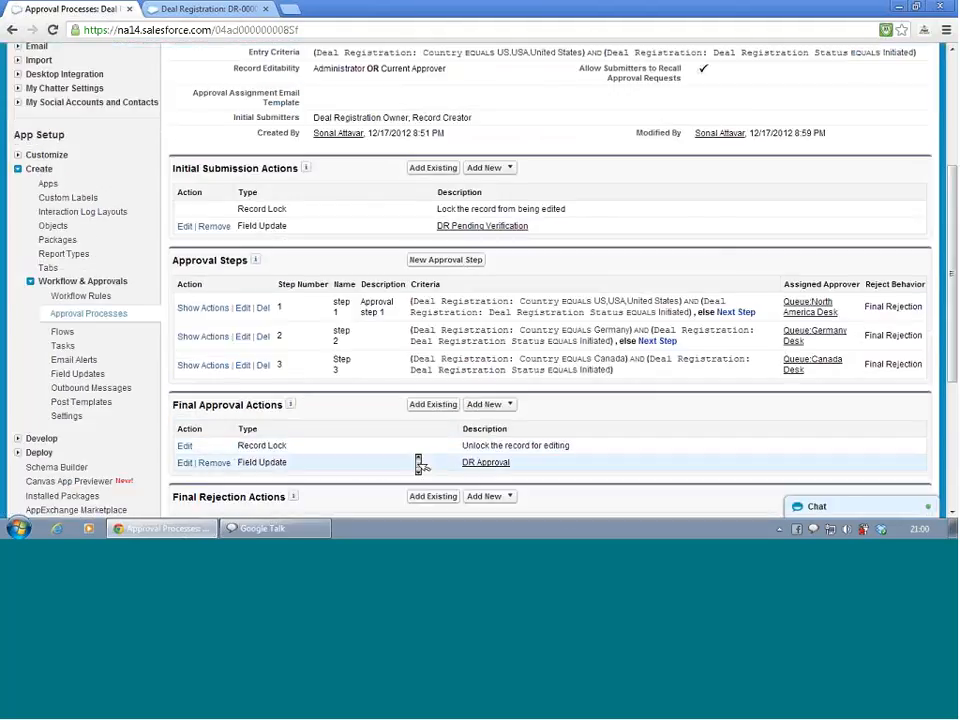
{"action": "left_click", "coordinate": [203, 337]}
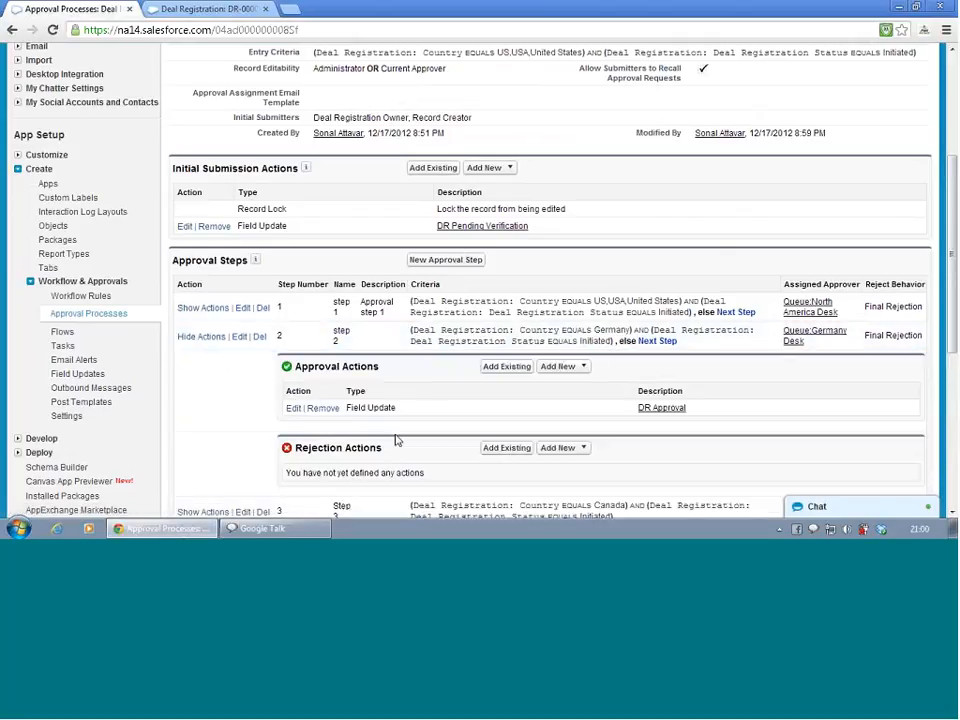
{"action": "left_click", "coordinate": [497, 452]}
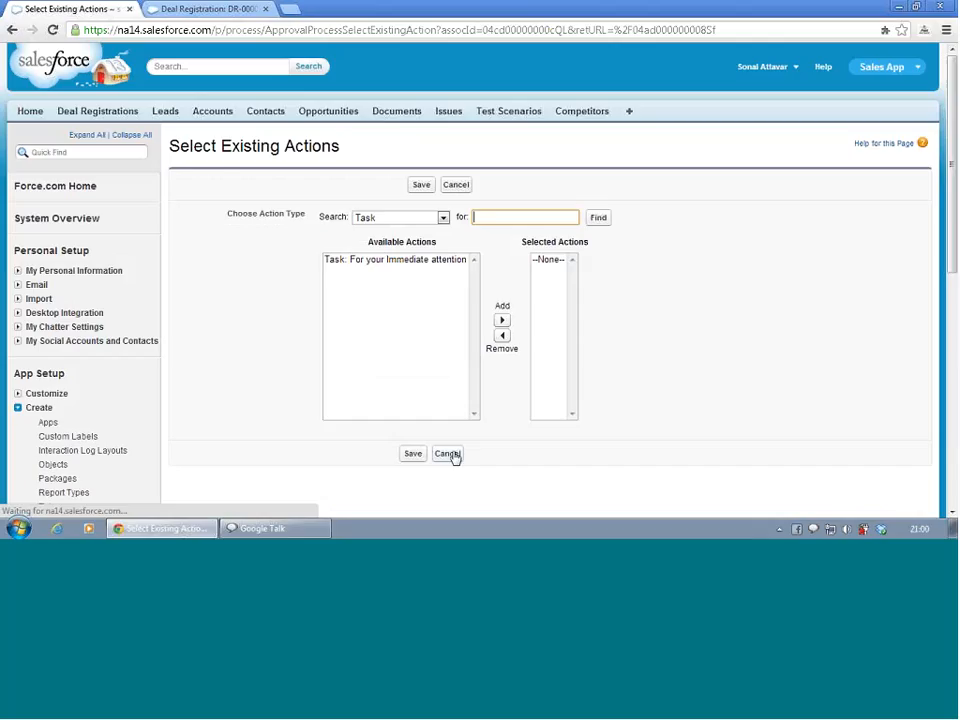
{"action": "left_click", "coordinate": [440, 217]}
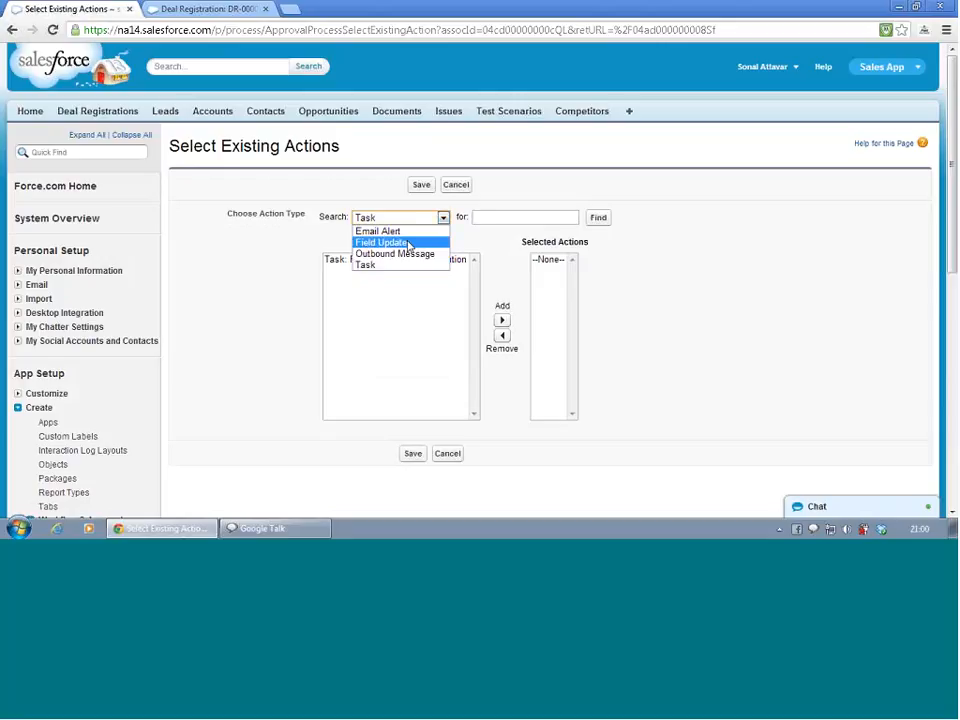
{"action": "left_click", "coordinate": [405, 243]}
{"action": "left_click", "coordinate": [388, 343]}
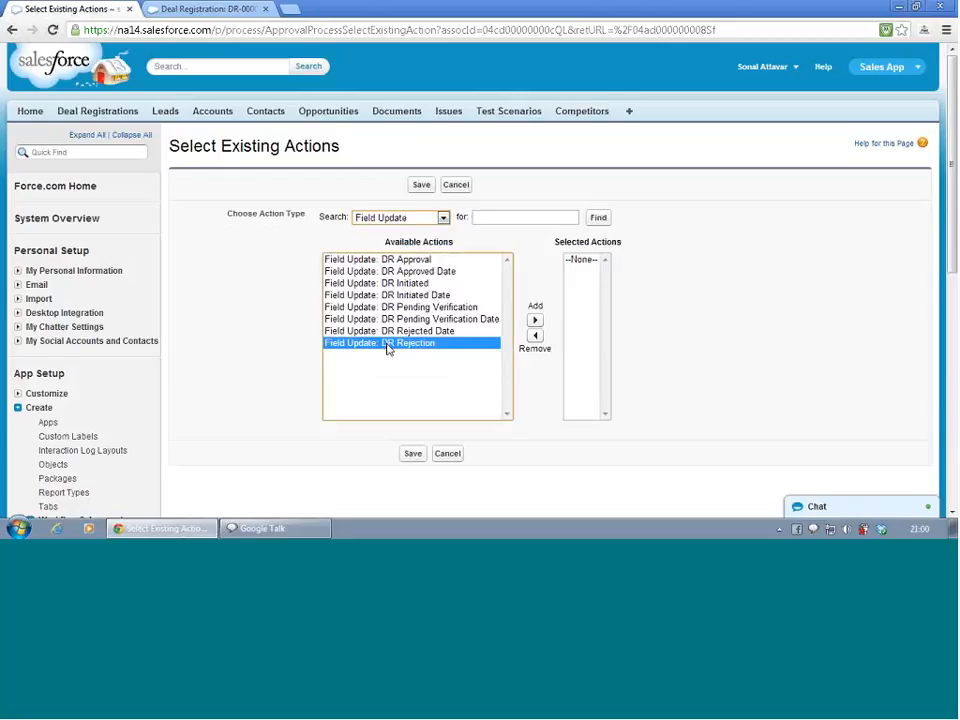
{"action": "left_click", "coordinate": [534, 320]}
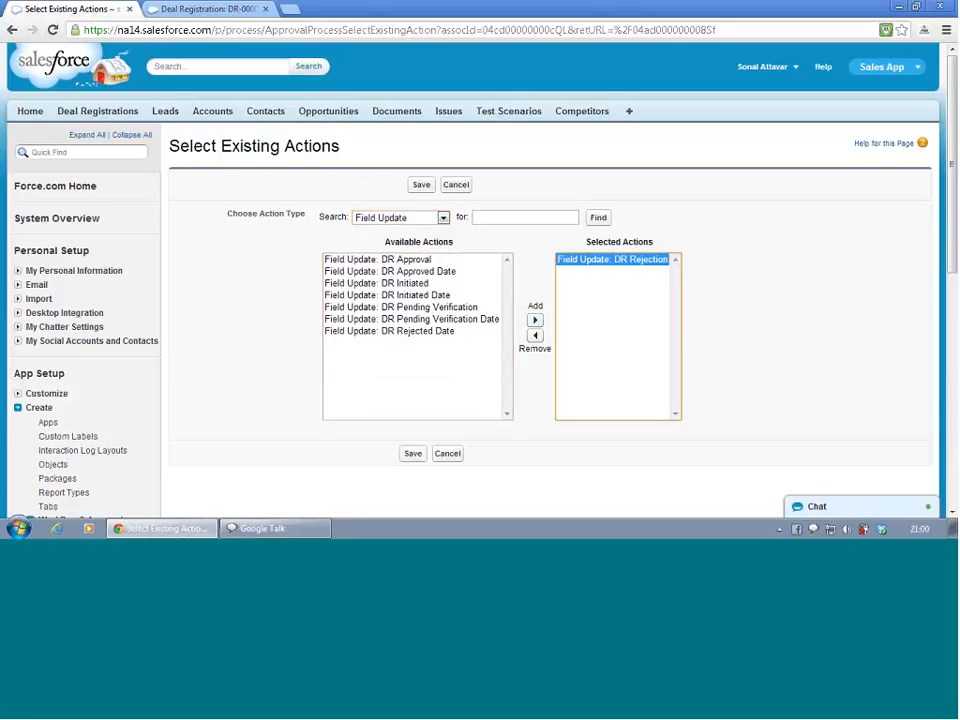
{"action": "left_click", "coordinate": [413, 455]}
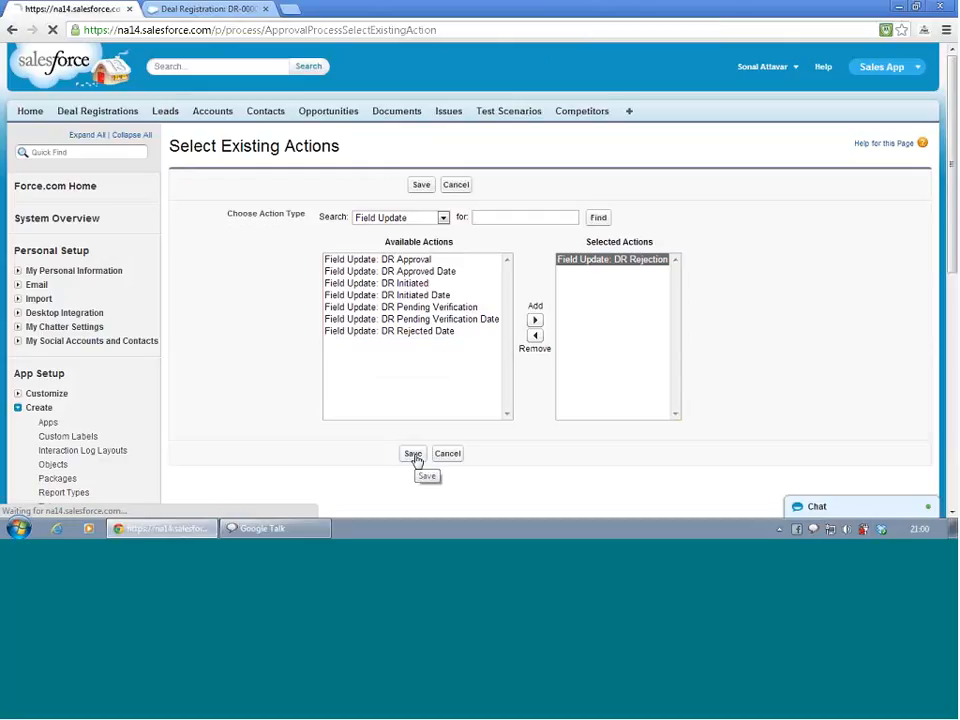
{"action": "scroll", "coordinate": [322, 336], "scroll_direction": "down", "scroll_amount": 3}
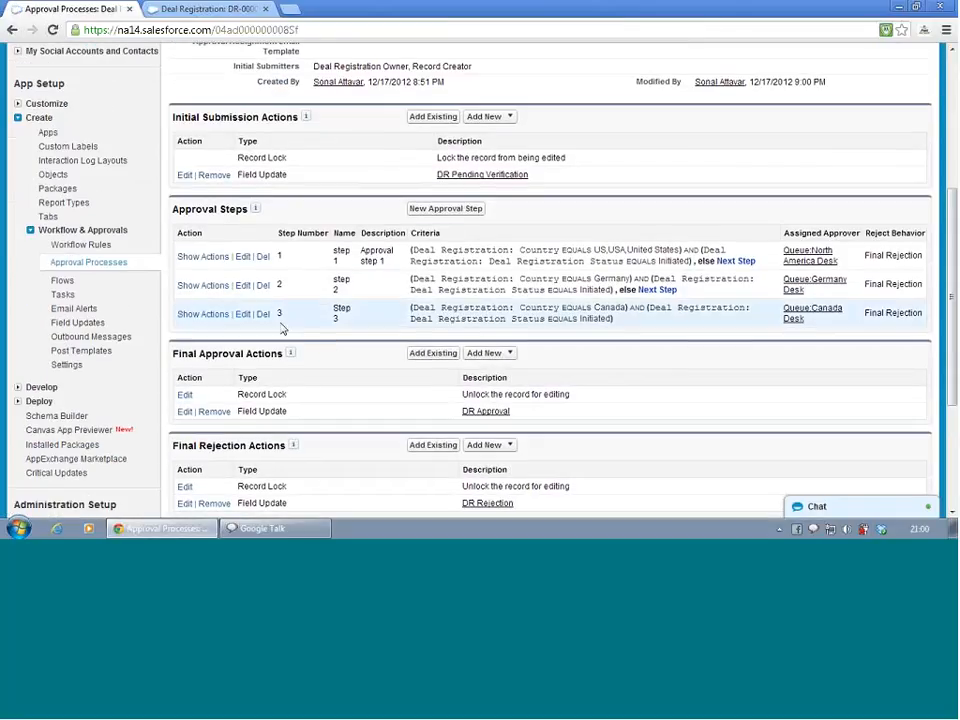
{"action": "left_click", "coordinate": [189, 316]}
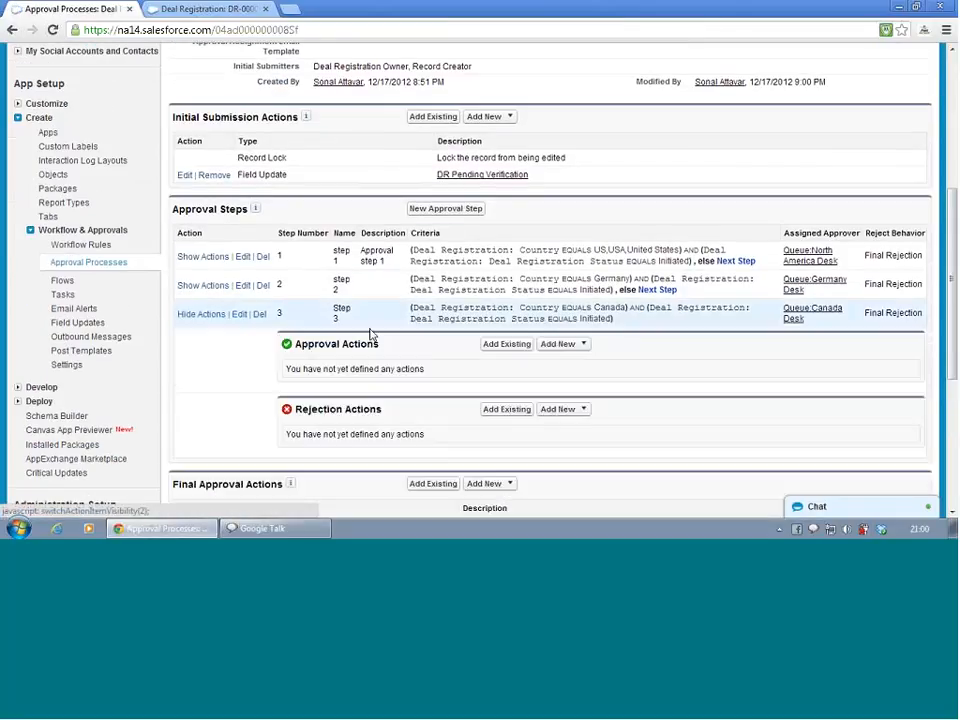
{"action": "left_click", "coordinate": [503, 345]}
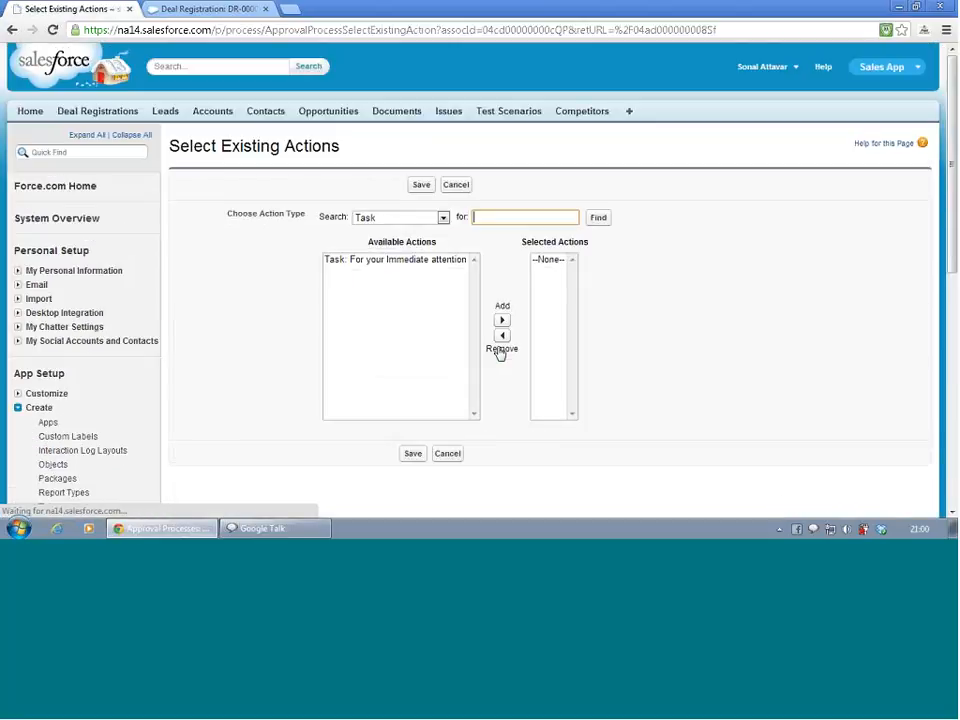
{"action": "left_click", "coordinate": [420, 218]}
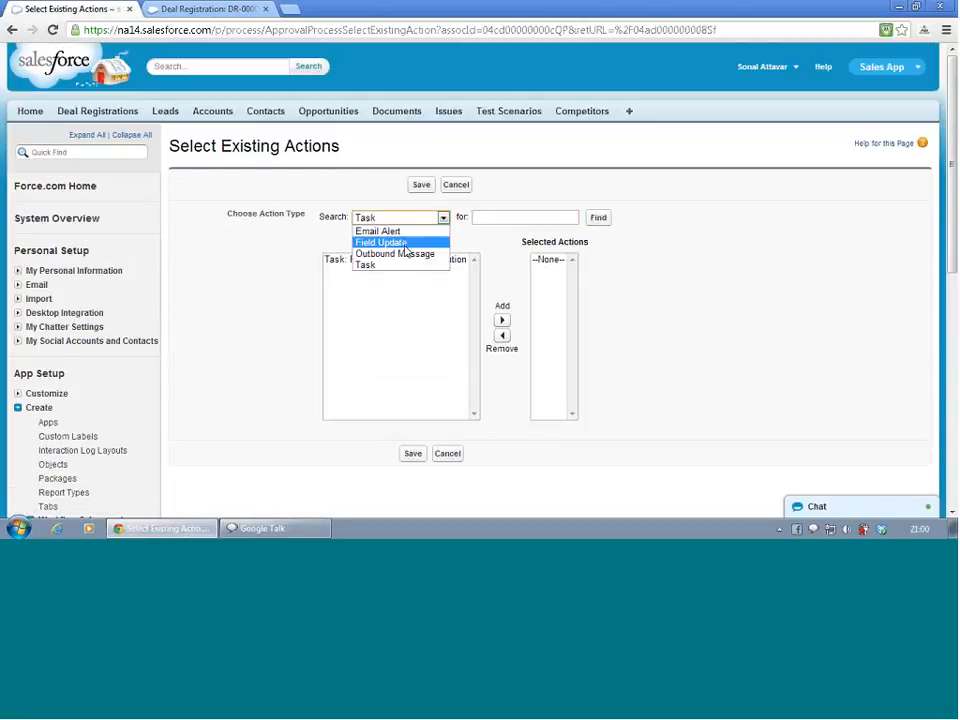
{"action": "left_click", "coordinate": [390, 242]}
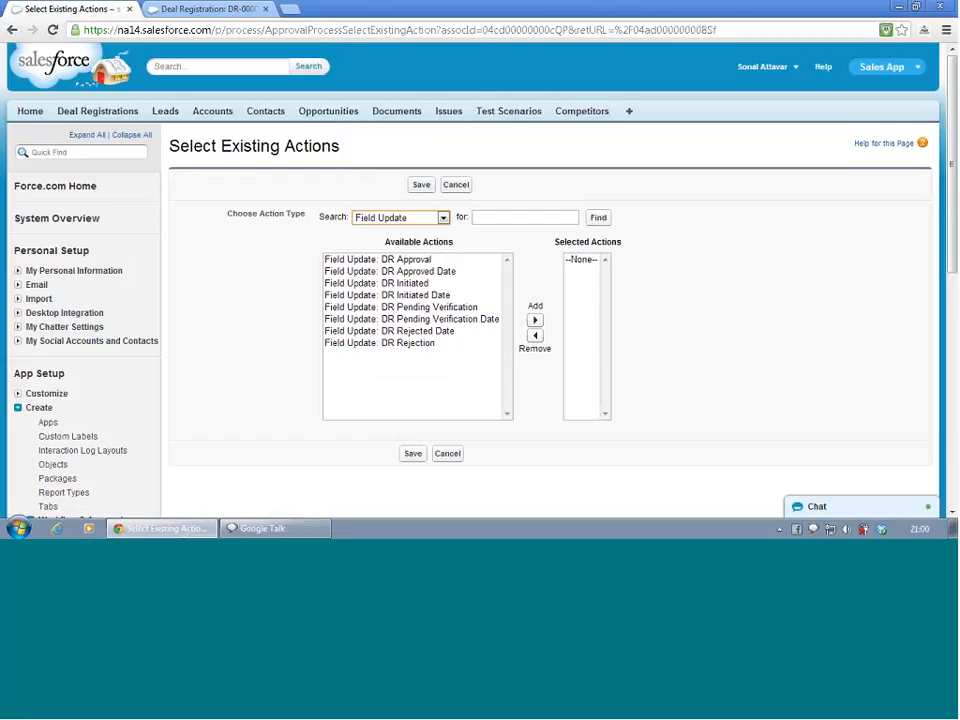
{"action": "left_click", "coordinate": [11, 29]}
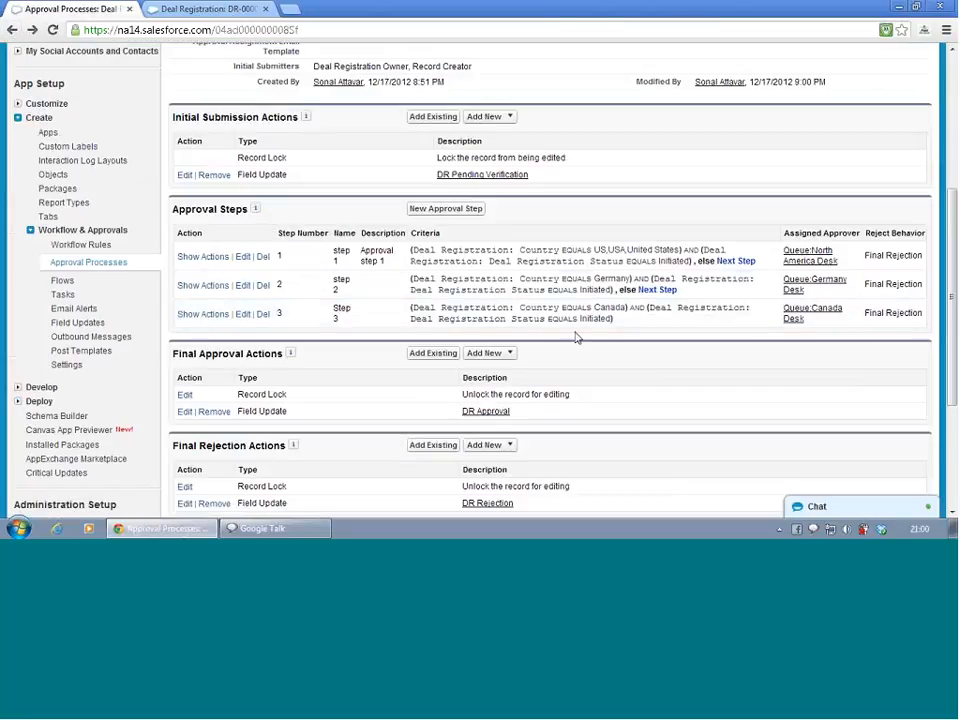
Add the existing DR Approval field update as an approval action on step 3
{"action": "left_click", "coordinate": [200, 315]}
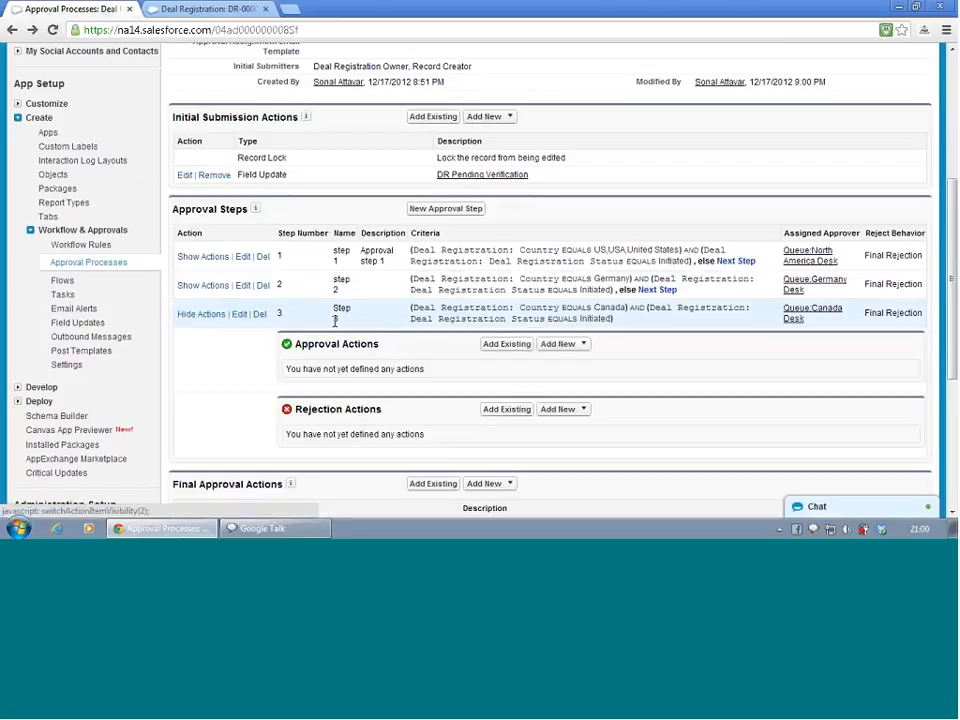
{"action": "left_click", "coordinate": [199, 315]}
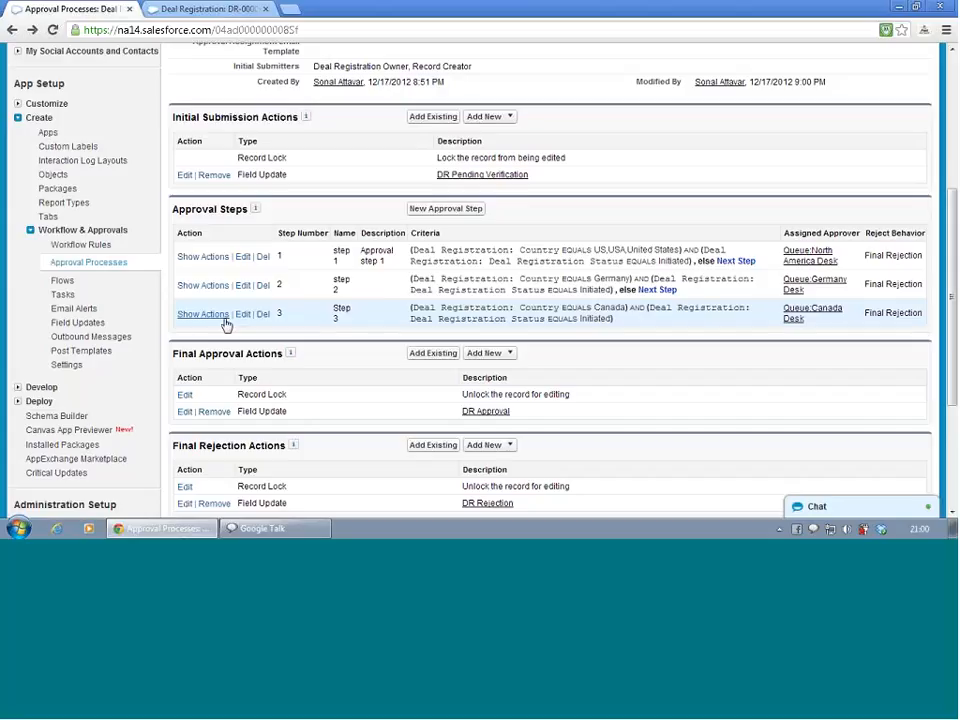
{"action": "left_click", "coordinate": [224, 319]}
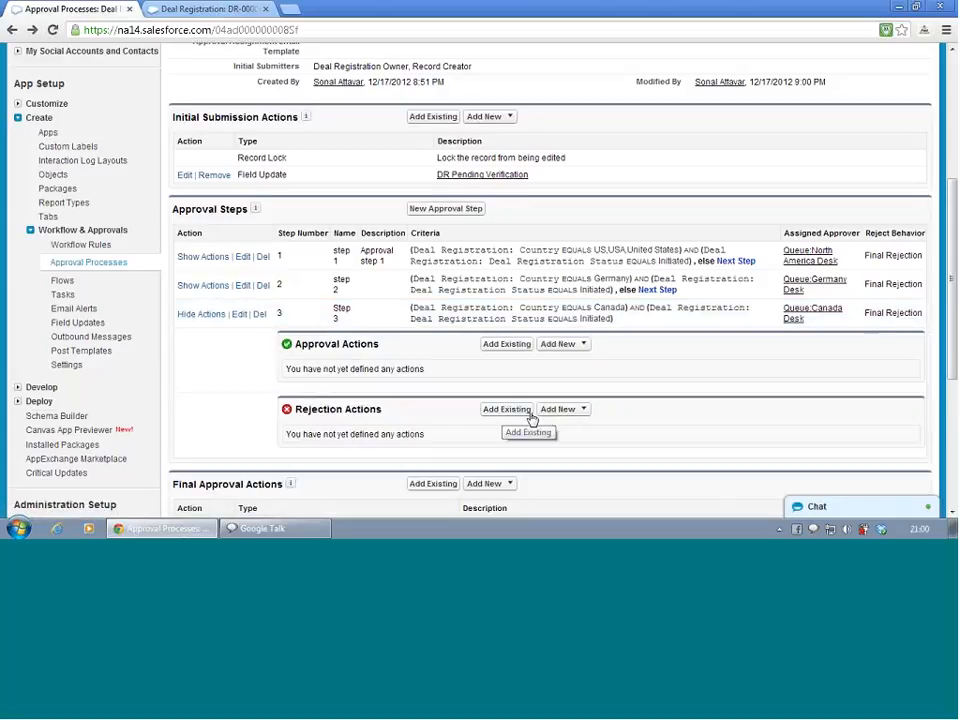
{"action": "left_click", "coordinate": [517, 344]}
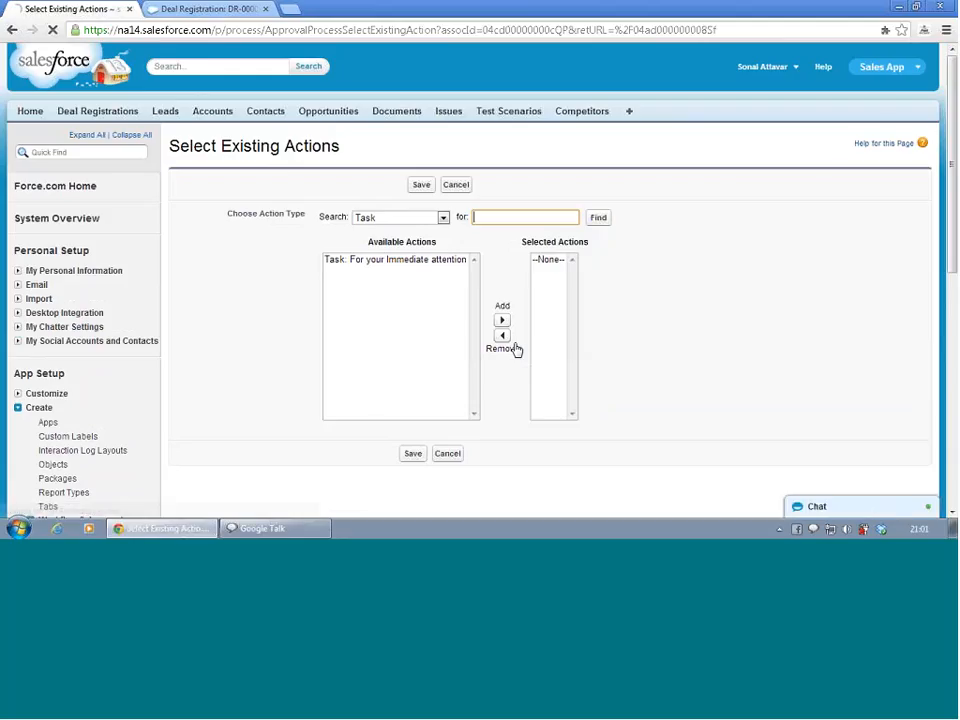
{"action": "left_click", "coordinate": [406, 219]}
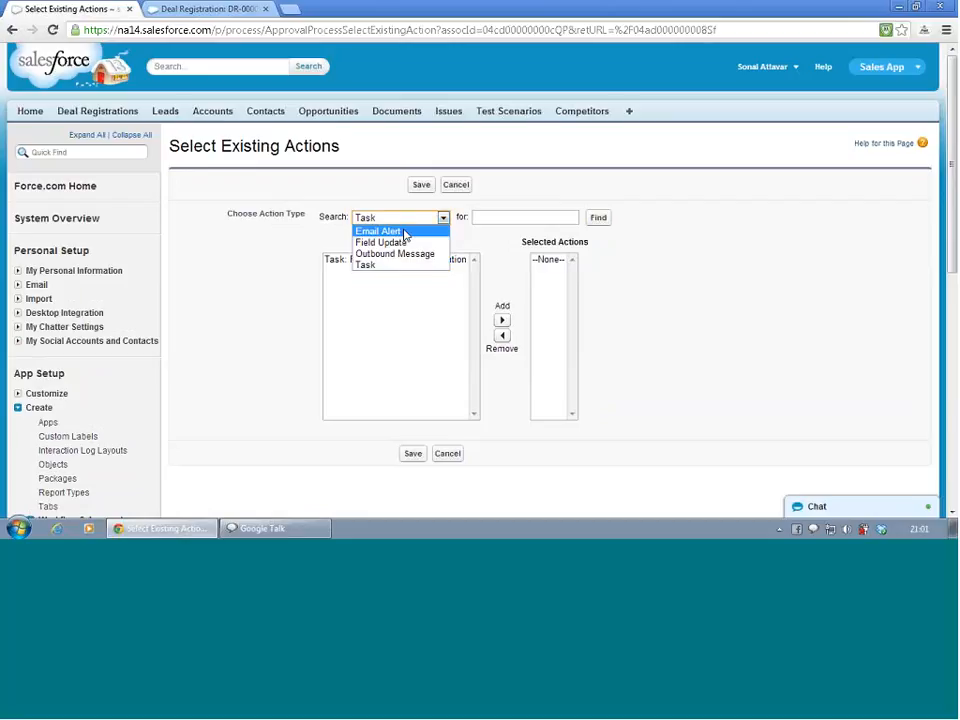
{"action": "left_click", "coordinate": [404, 242]}
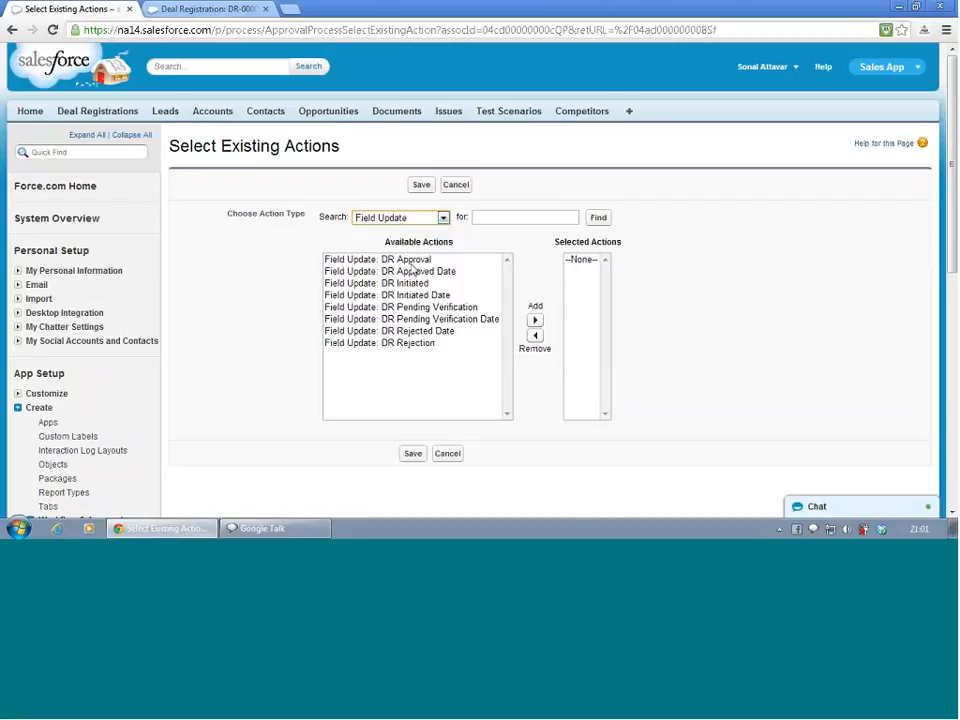
{"action": "left_click", "coordinate": [408, 260]}
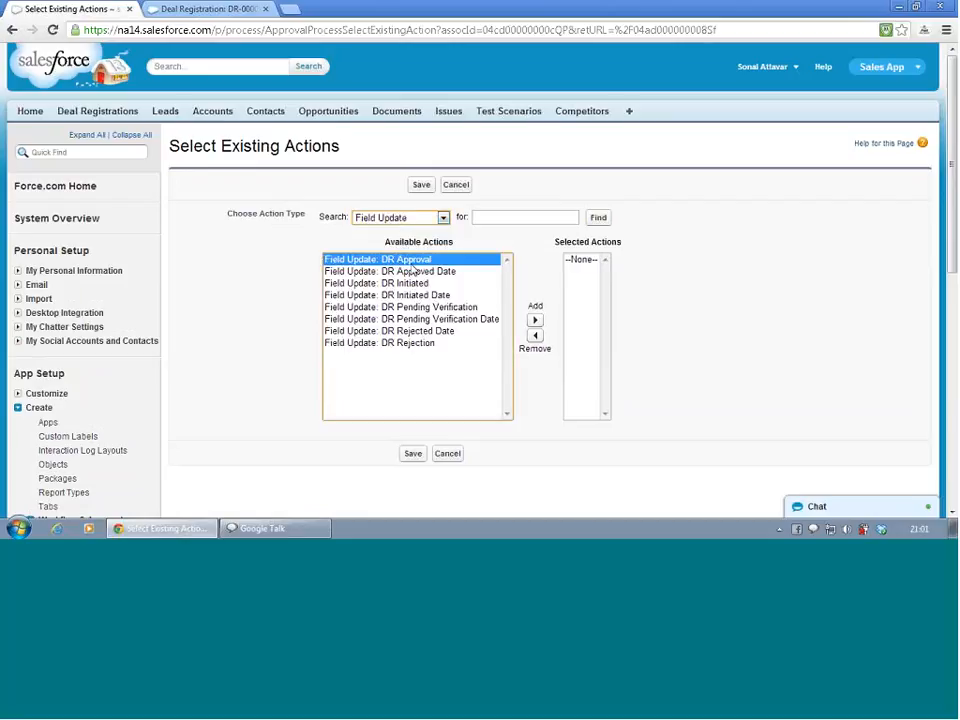
{"action": "left_click", "coordinate": [535, 321]}
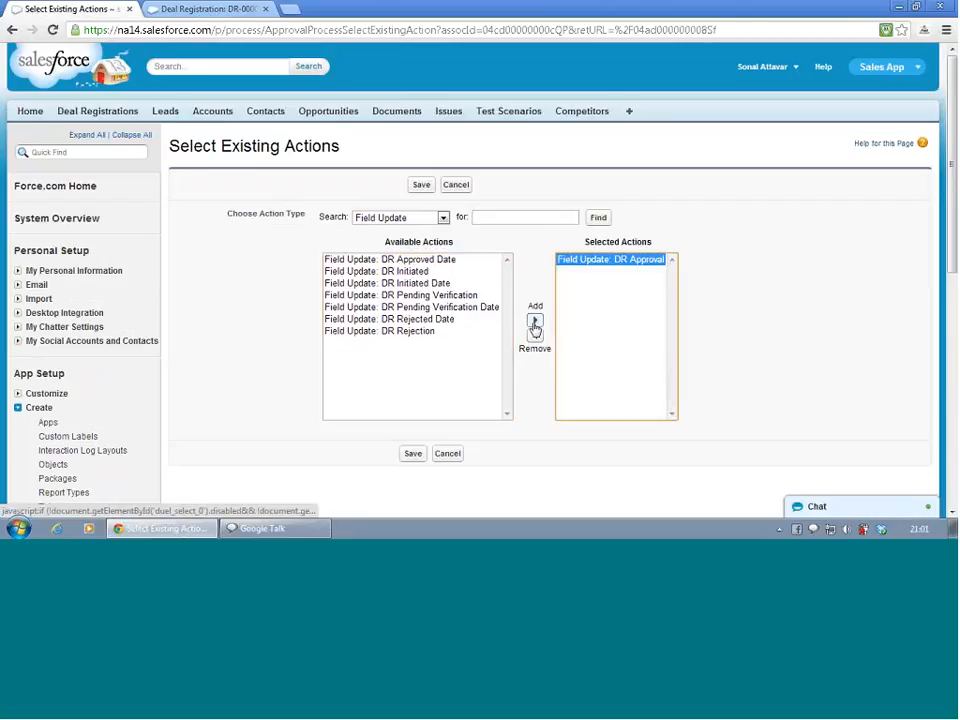
{"action": "left_click", "coordinate": [414, 455]}
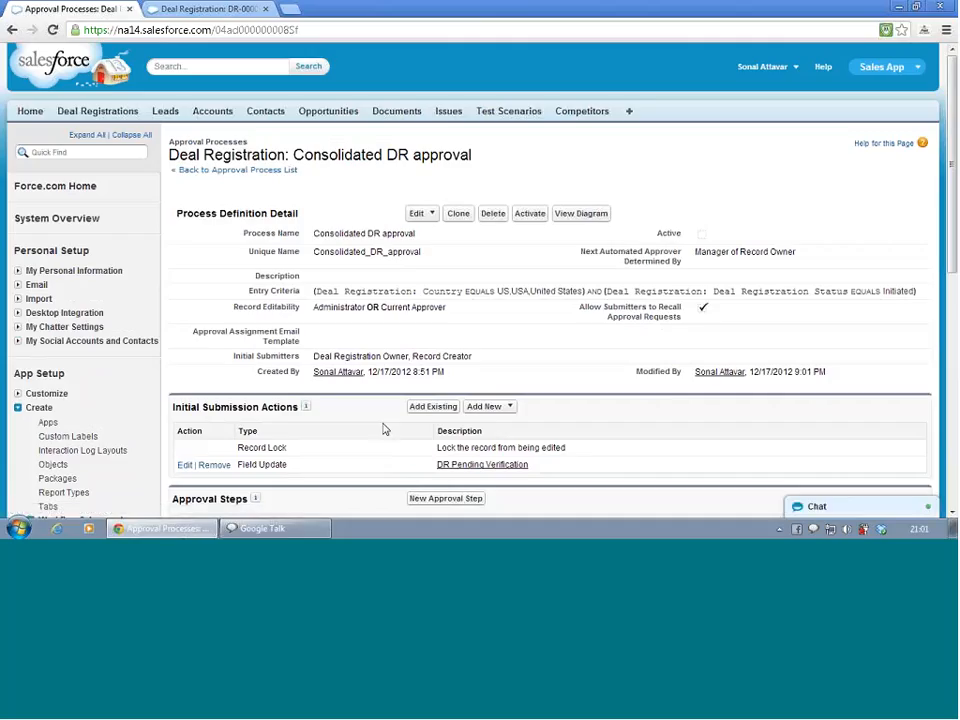
Add the existing DR Rejection field update as a rejection action on step 3
{"action": "scroll", "coordinate": [343, 400], "scroll_direction": "down", "scroll_amount": 3}
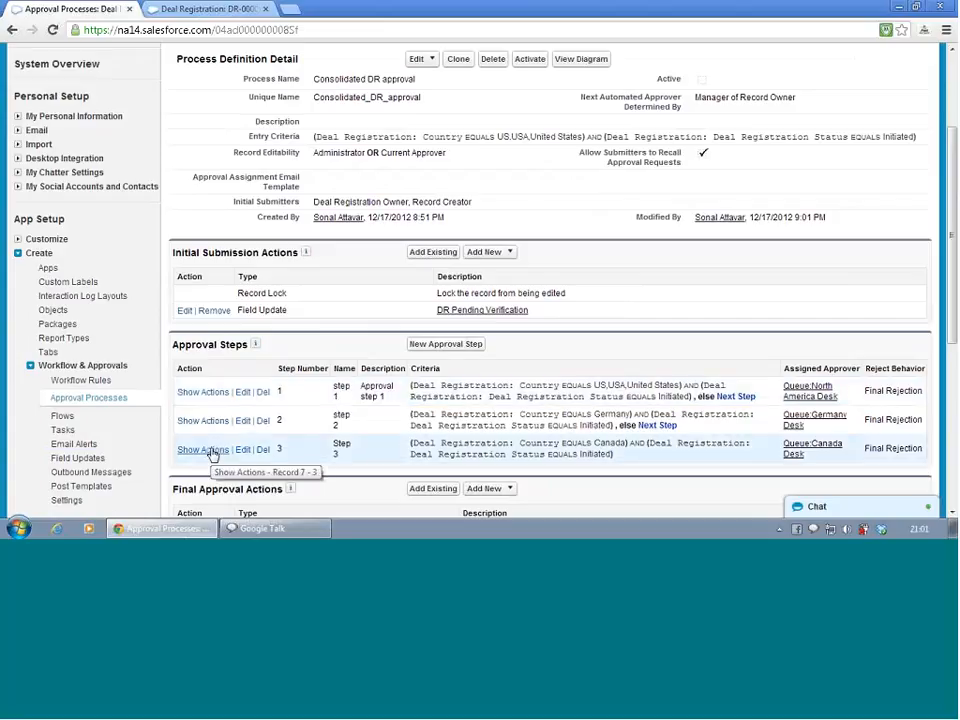
{"action": "left_click", "coordinate": [205, 450]}
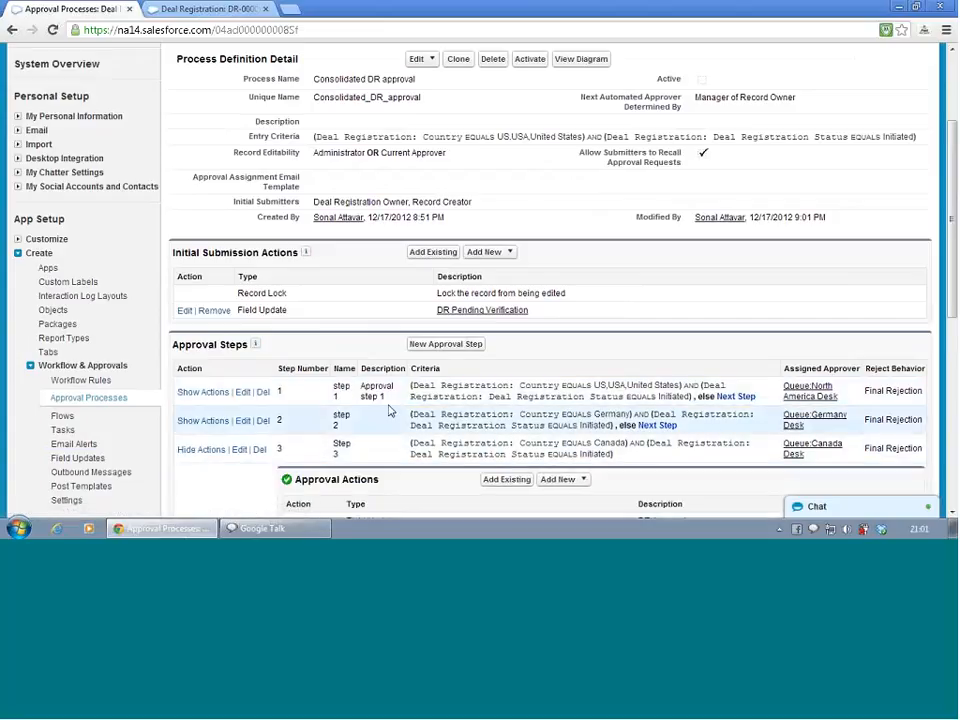
{"action": "scroll", "coordinate": [375, 418], "scroll_direction": "down", "scroll_amount": 5}
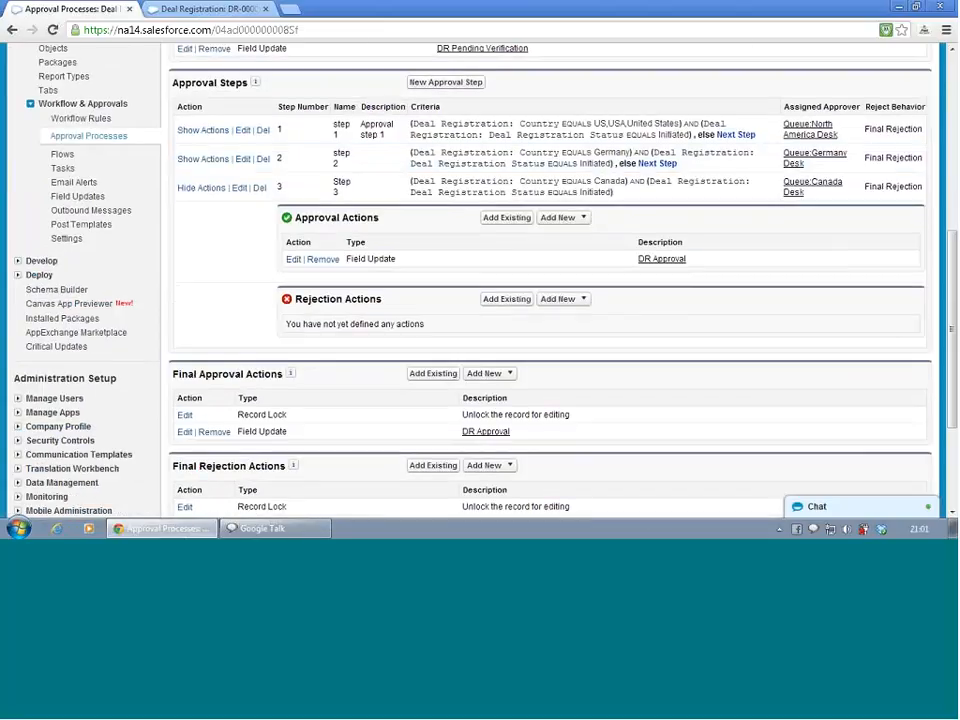
{"action": "left_click", "coordinate": [499, 302]}
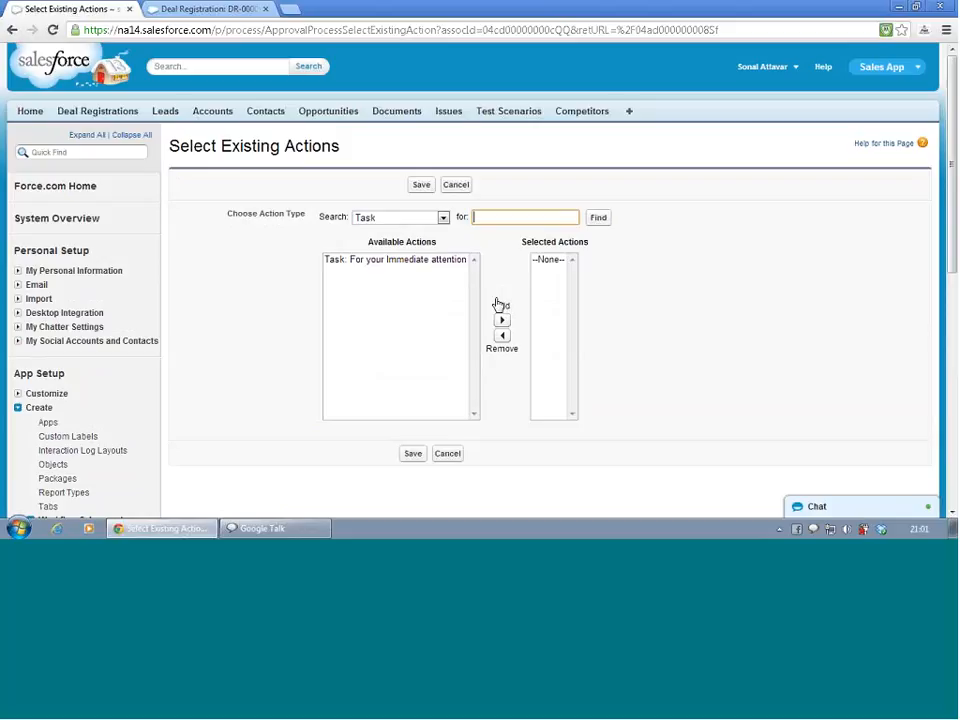
{"action": "left_click", "coordinate": [440, 217]}
{"action": "left_click", "coordinate": [424, 241]}
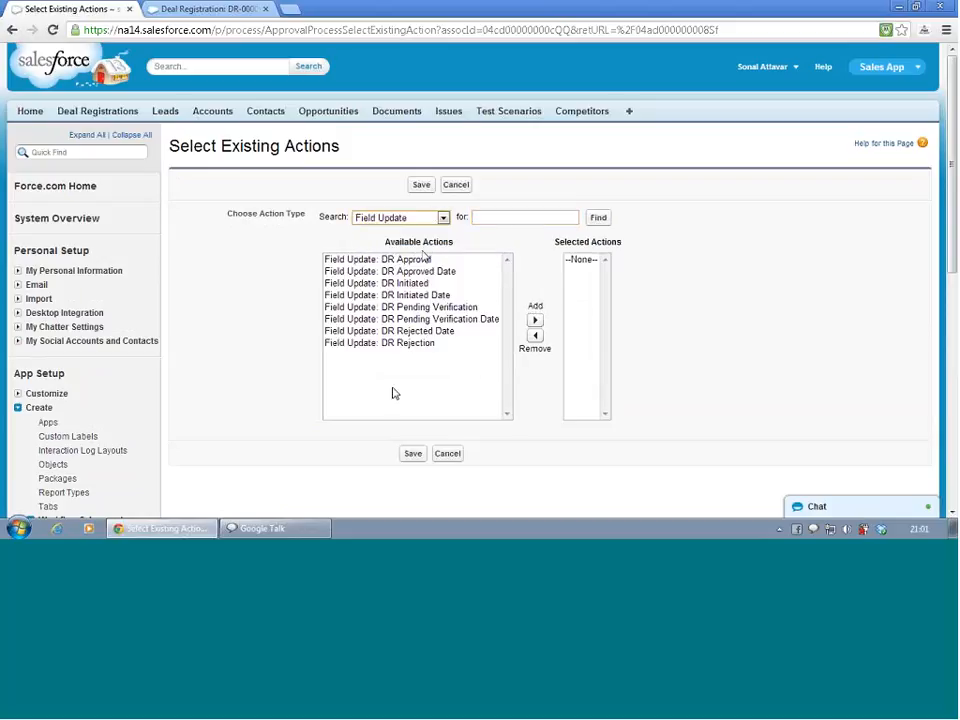
{"action": "left_click", "coordinate": [404, 343]}
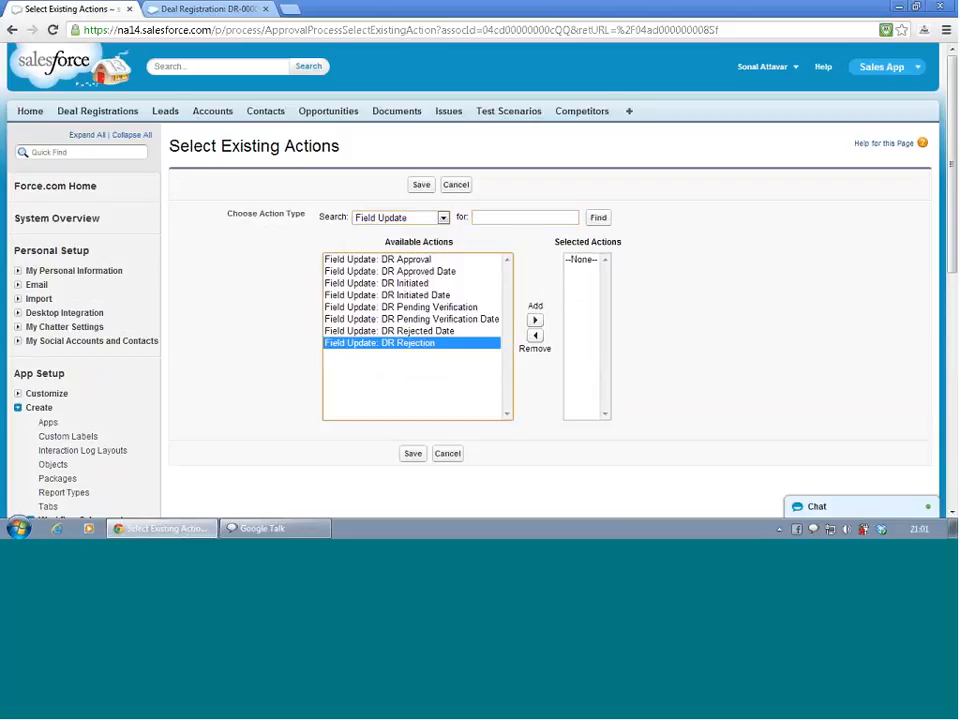
{"action": "left_click", "coordinate": [535, 320]}
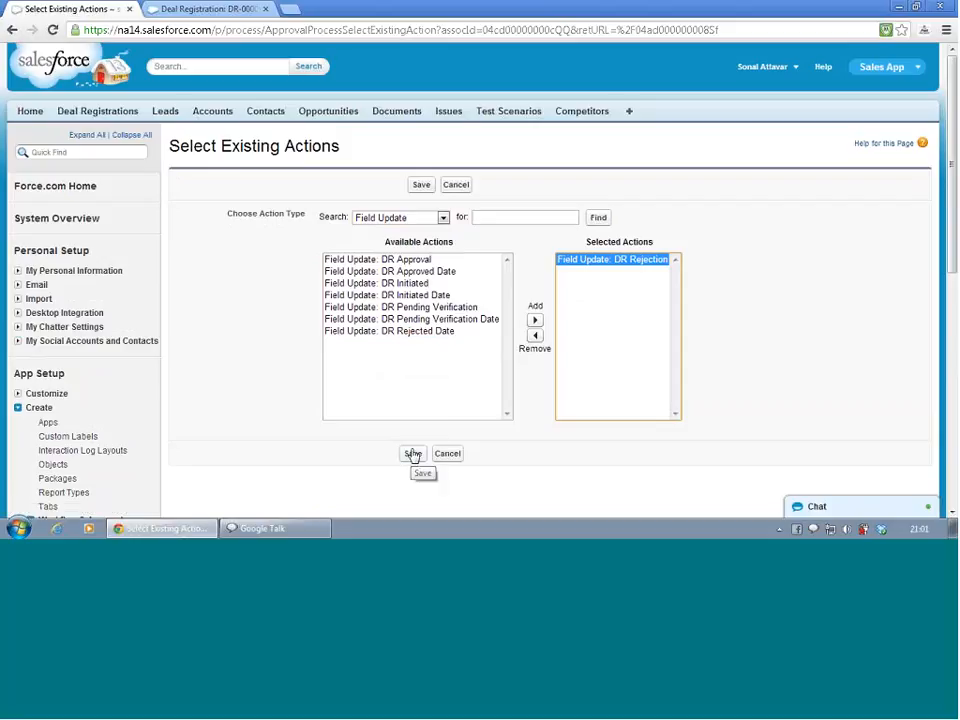
{"action": "left_click", "coordinate": [413, 454]}
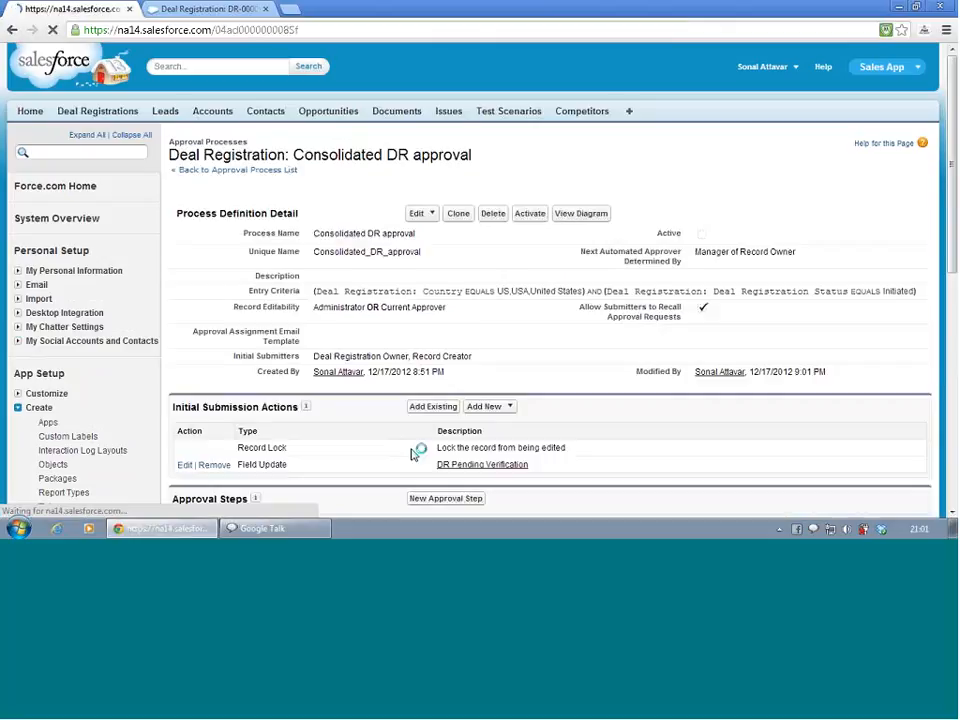
Open the Consolidated DR approval process's entry criteria for editing
{"action": "scroll", "coordinate": [276, 371], "scroll_direction": "down", "scroll_amount": 4}
{"action": "scroll", "coordinate": [276, 371], "scroll_direction": "up", "scroll_amount": 1}
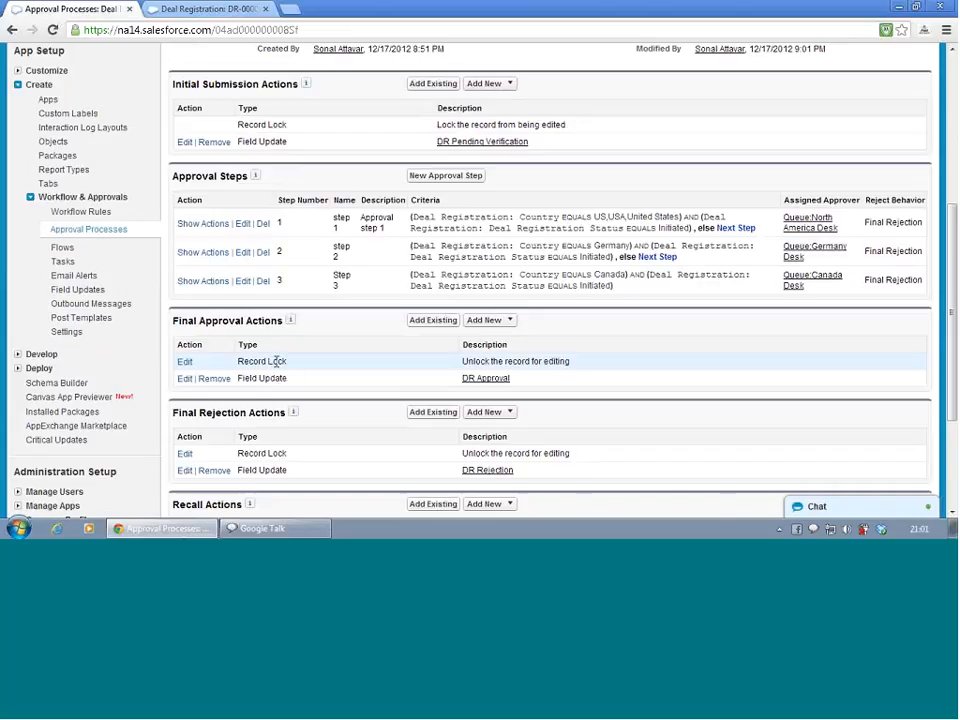
{"action": "scroll", "coordinate": [276, 357], "scroll_direction": "up", "scroll_amount": 5}
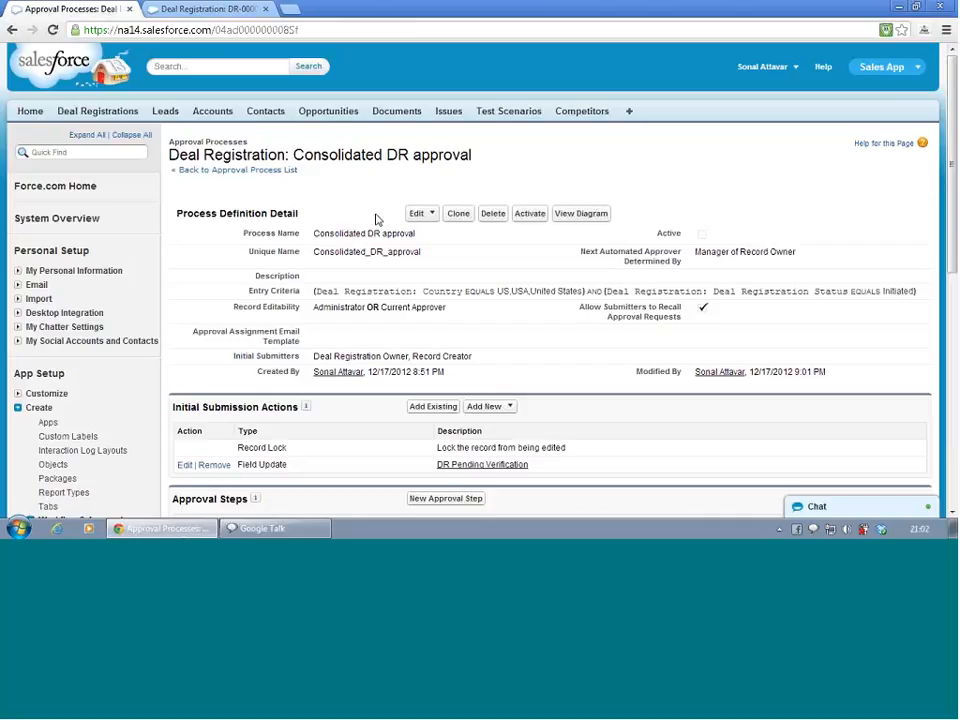
{"action": "left_click", "coordinate": [421, 219]}
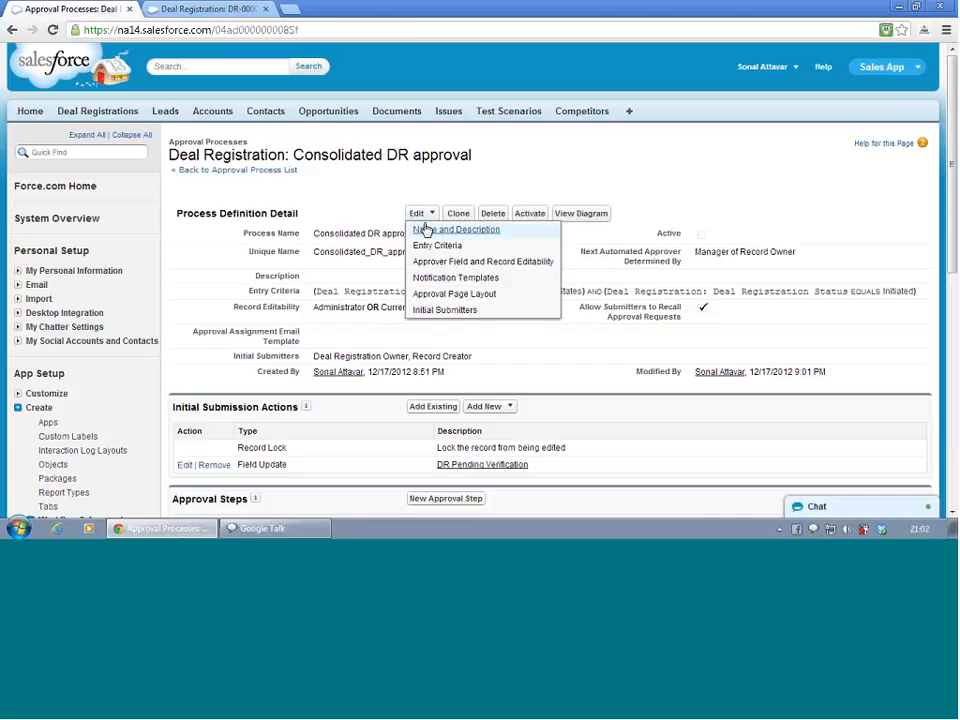
{"action": "left_click", "coordinate": [432, 244]}
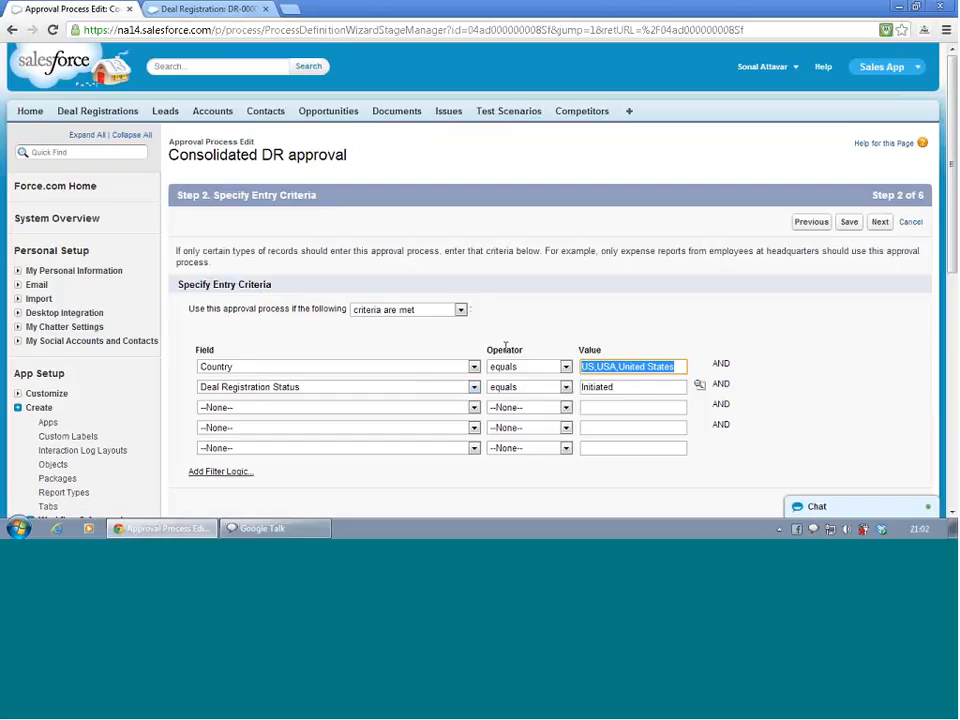
Add canada and germany to the Country entry criterion values and save the entry criteria
{"action": "left_click", "coordinate": [677, 367]}
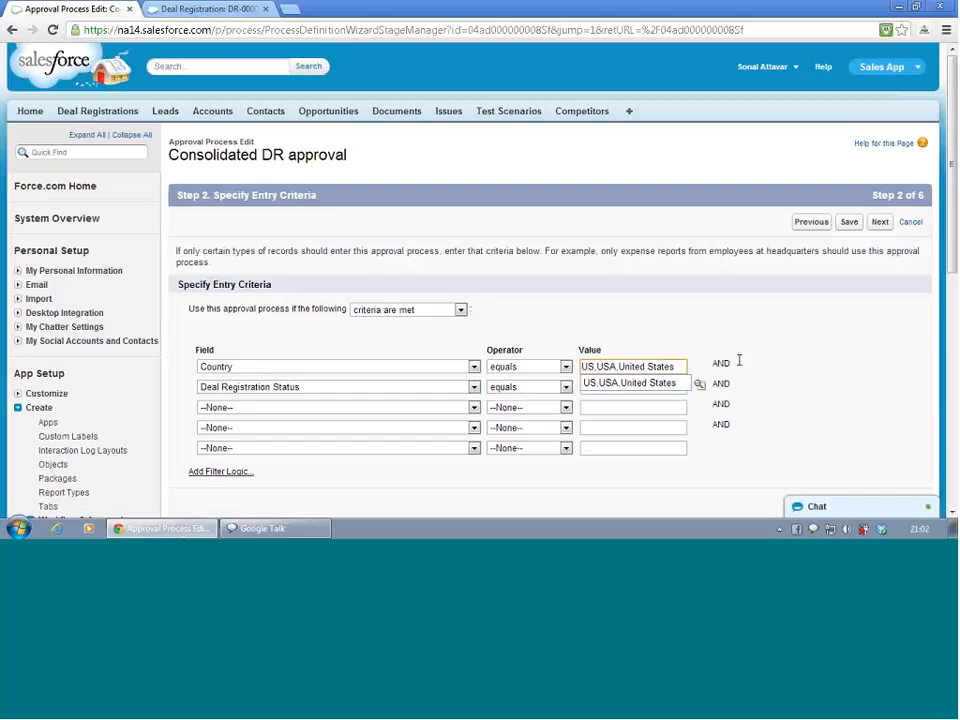
{"action": "type", "text": ",ca"}
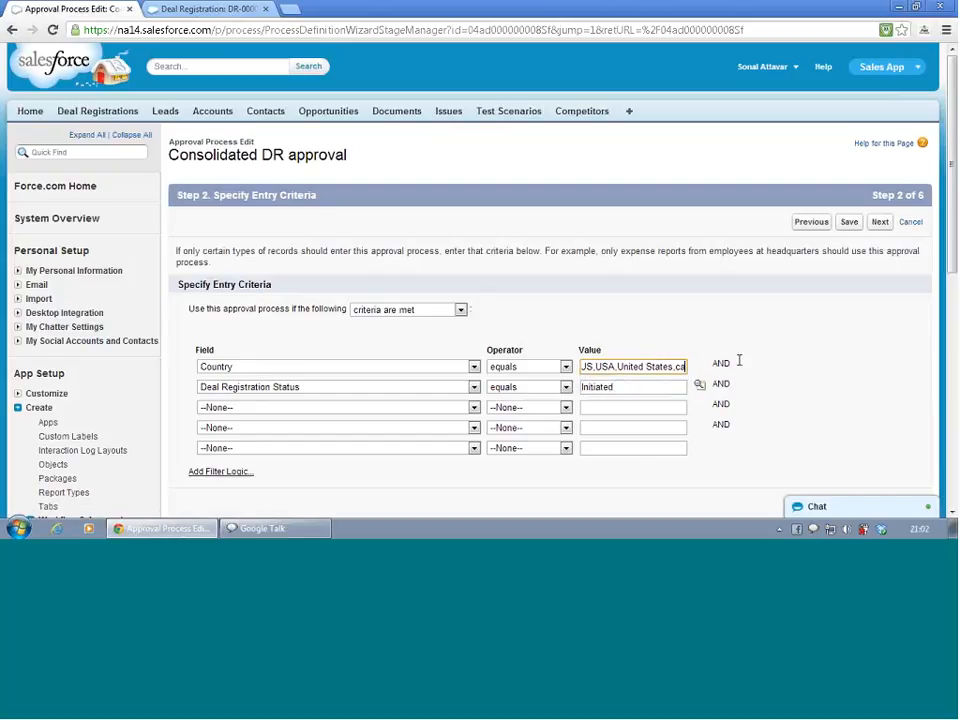
{"action": "type", "text": "nada"}
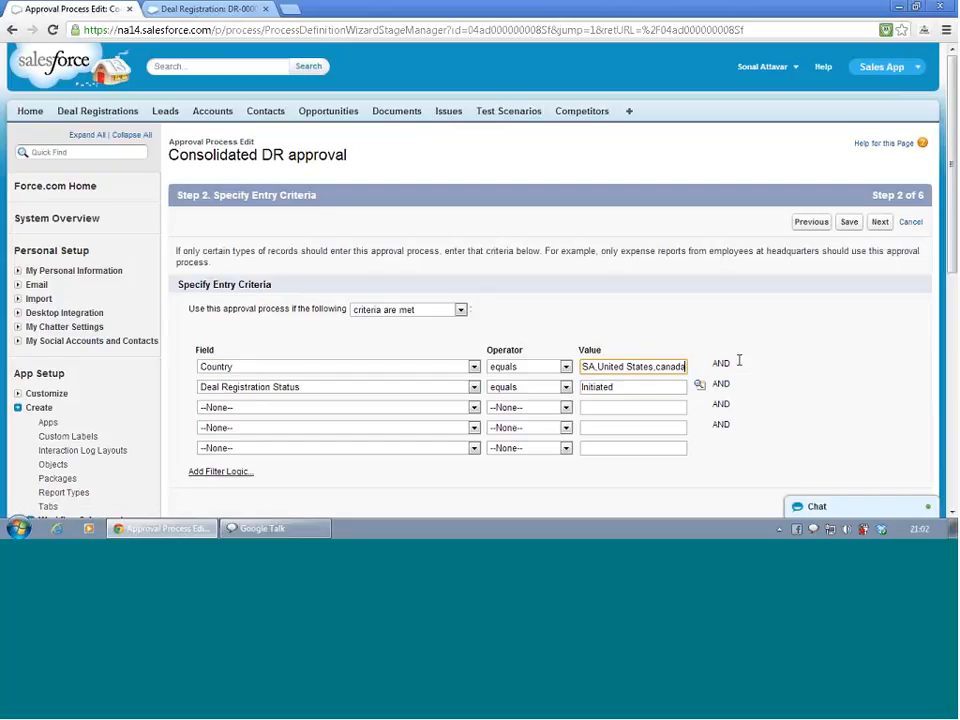
{"action": "type", "text": ", germa"}
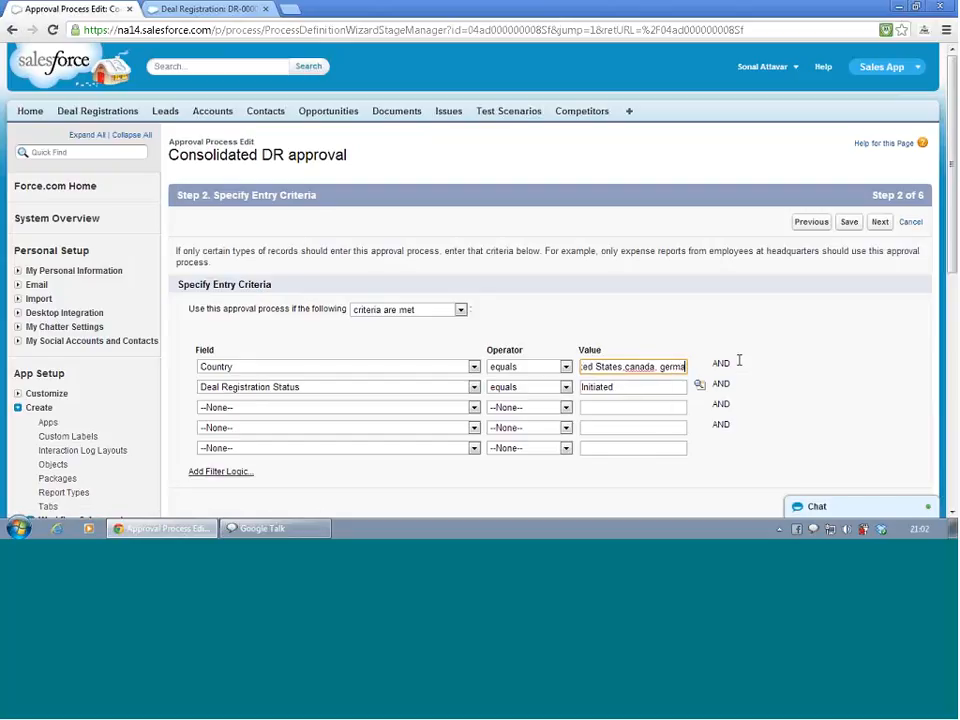
{"action": "type", "text": "ny"}
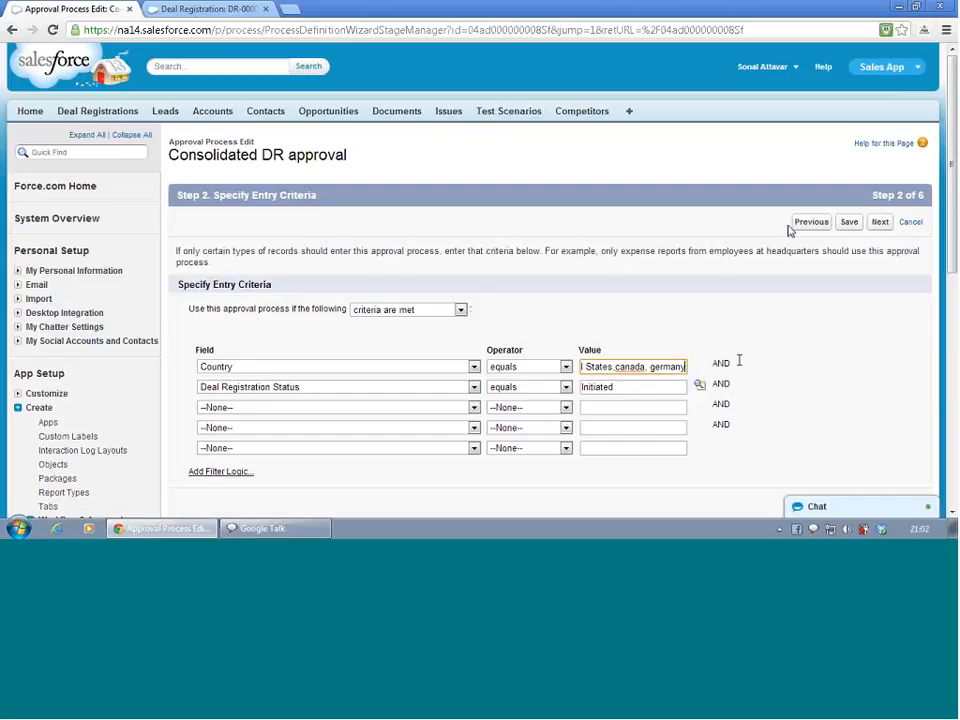
{"action": "left_click", "coordinate": [852, 226]}
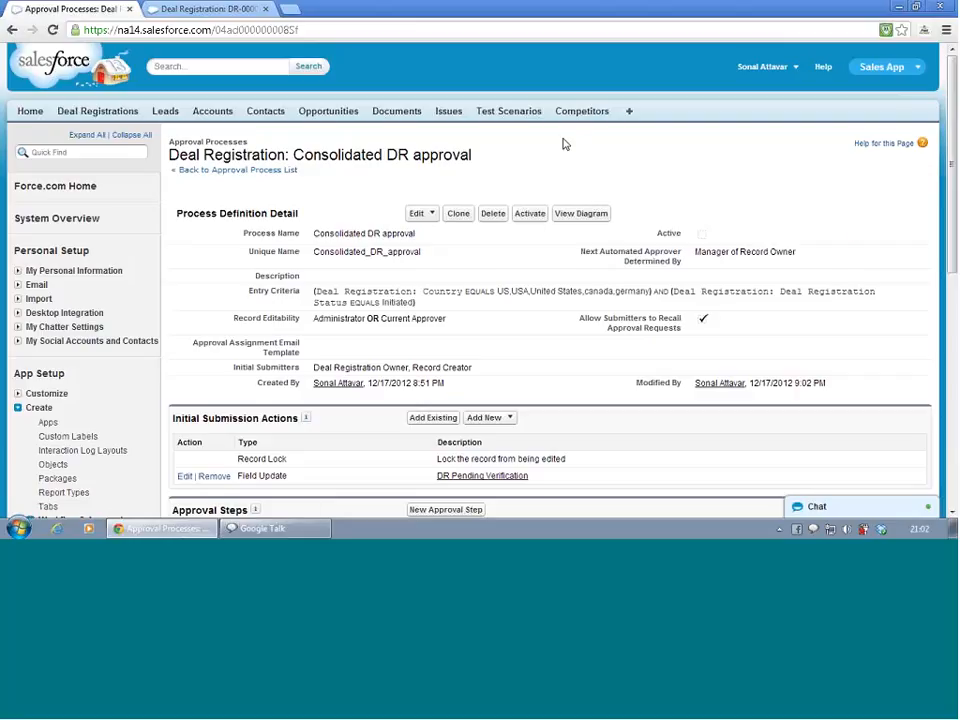
Activate the Consolidated DR approval process
{"action": "left_click", "coordinate": [530, 215]}
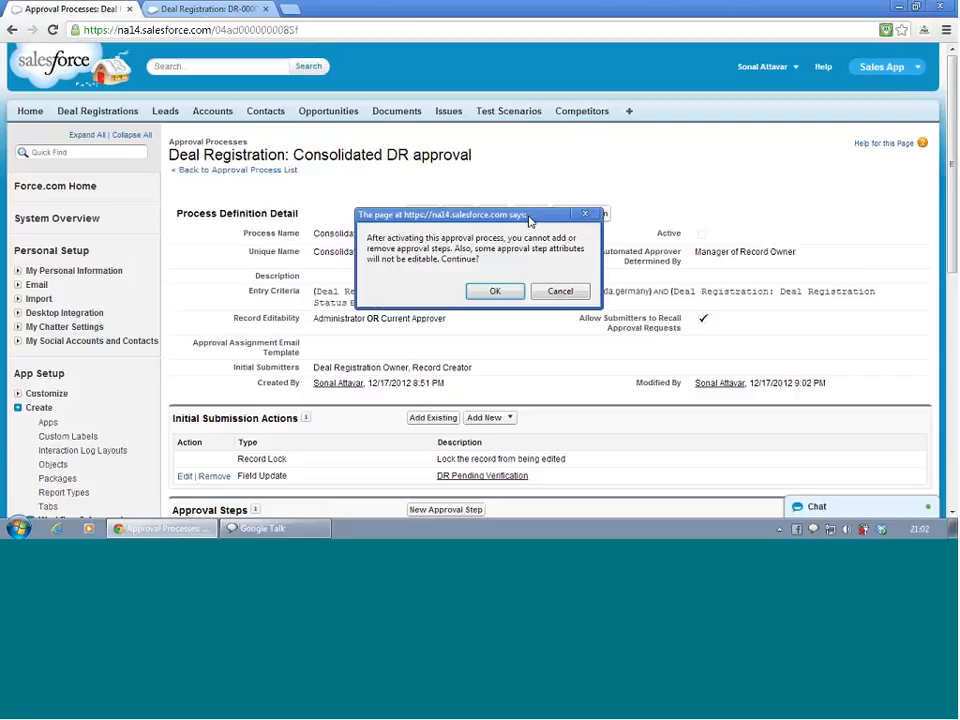
{"action": "left_click", "coordinate": [494, 290]}
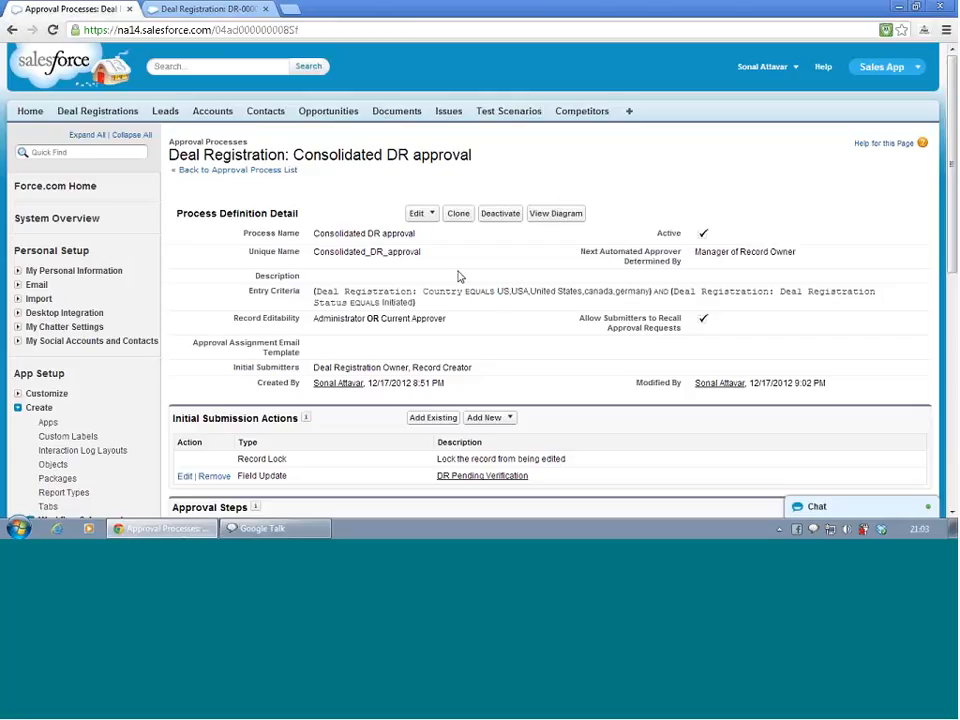
Open the Groupon account from the Accounts list and inspect its billing address country
{"action": "left_click", "coordinate": [198, 12]}
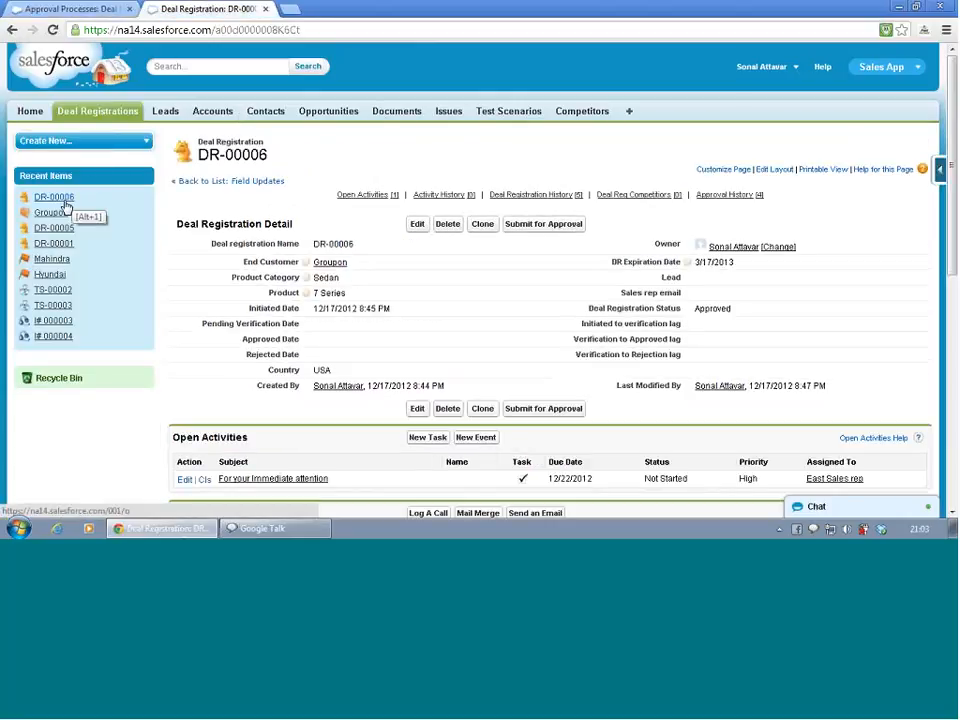
{"action": "left_click", "coordinate": [220, 113]}
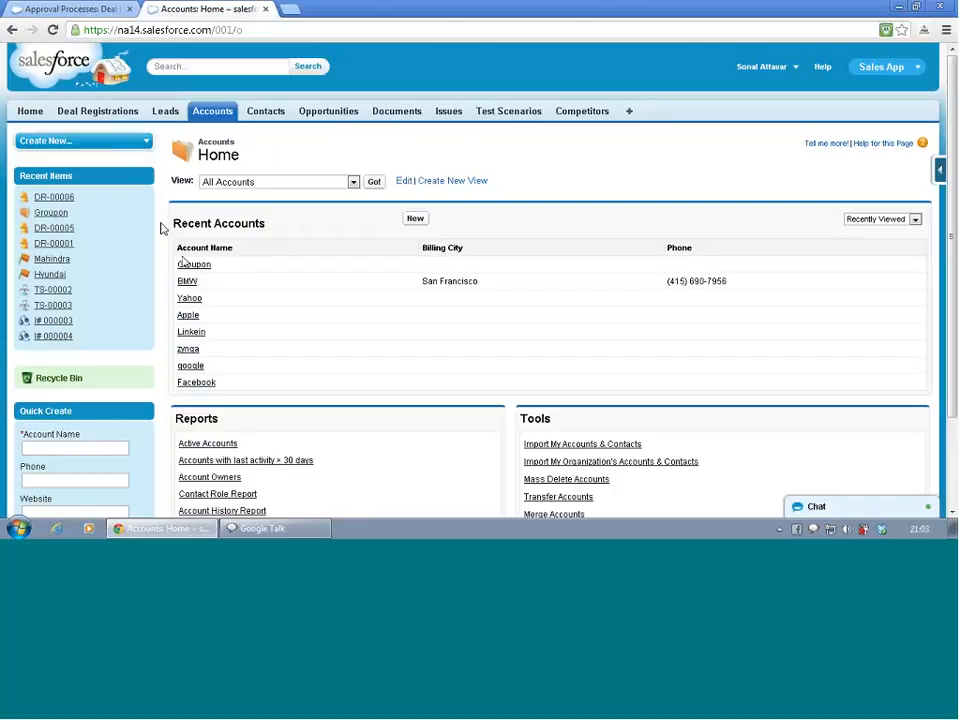
{"action": "left_click", "coordinate": [191, 266]}
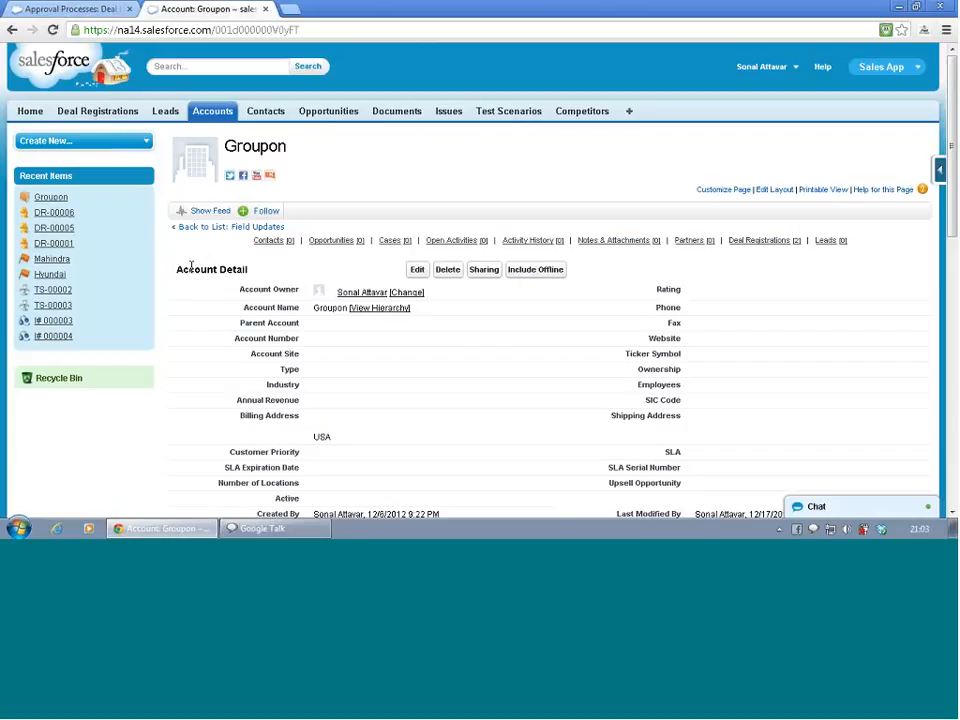
{"action": "scroll", "coordinate": [191, 265], "scroll_direction": "down", "scroll_amount": 3}
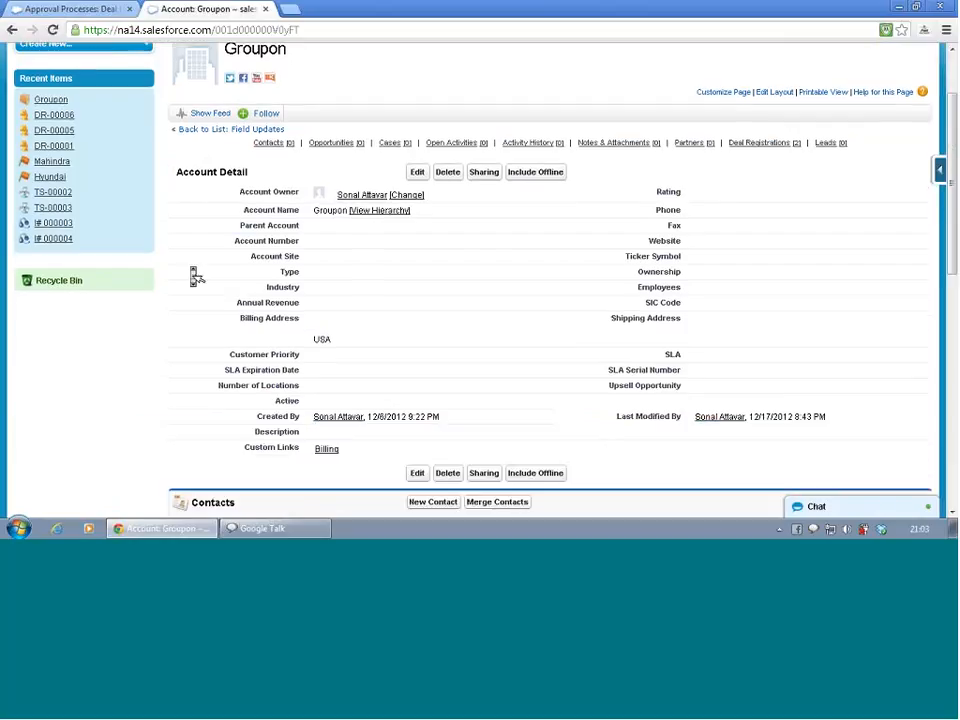
{"action": "scroll", "coordinate": [196, 277], "scroll_direction": "down", "scroll_amount": 1}
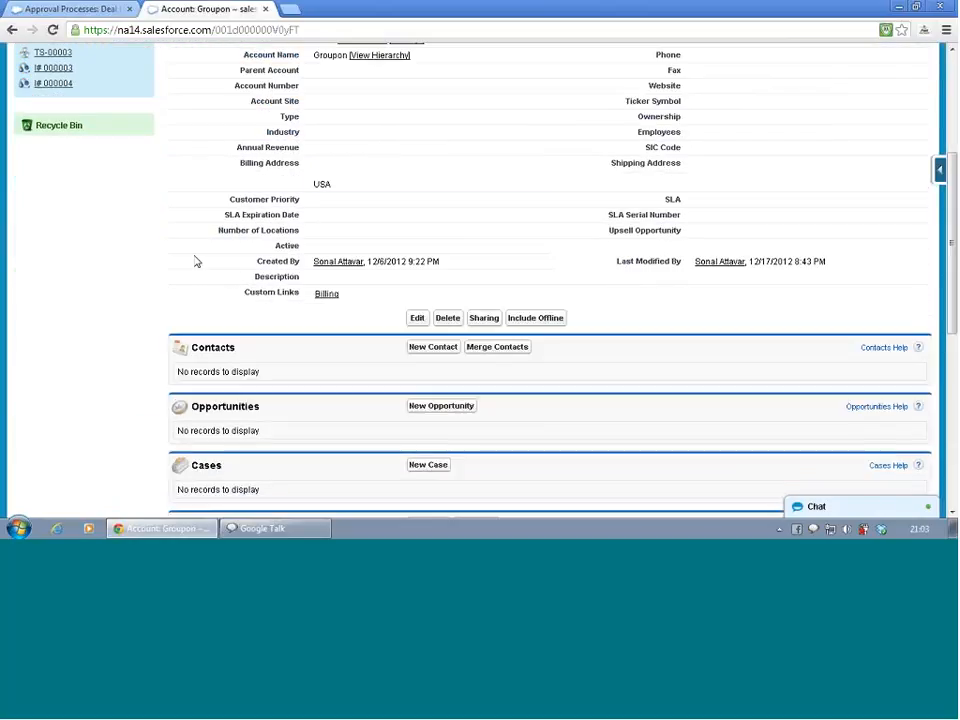
{"action": "double_click", "coordinate": [324, 181]}
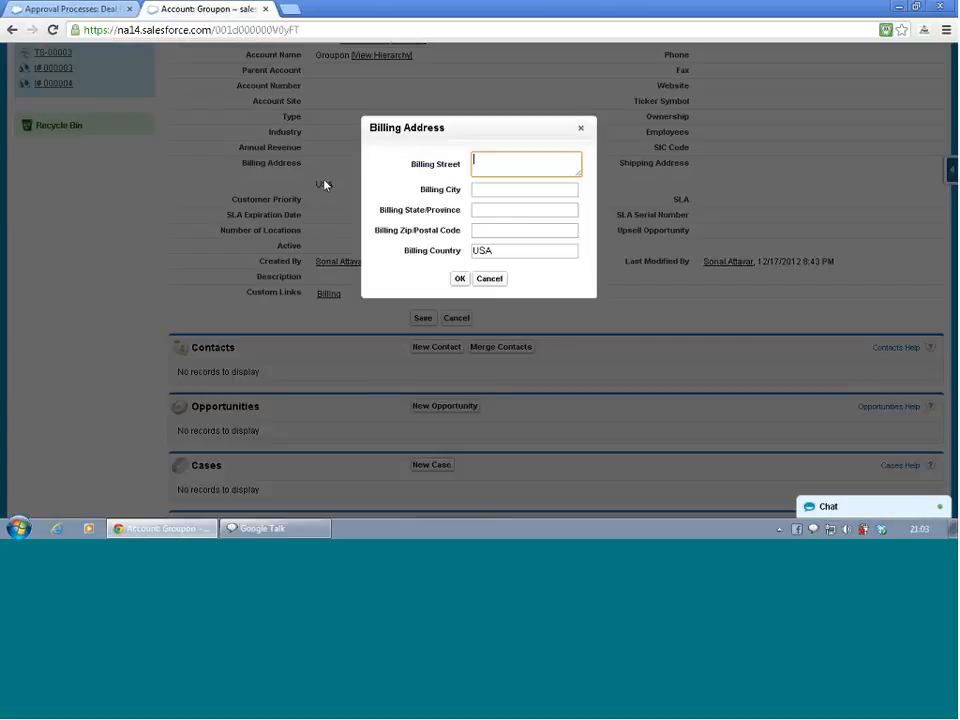
{"action": "left_click", "coordinate": [490, 279]}
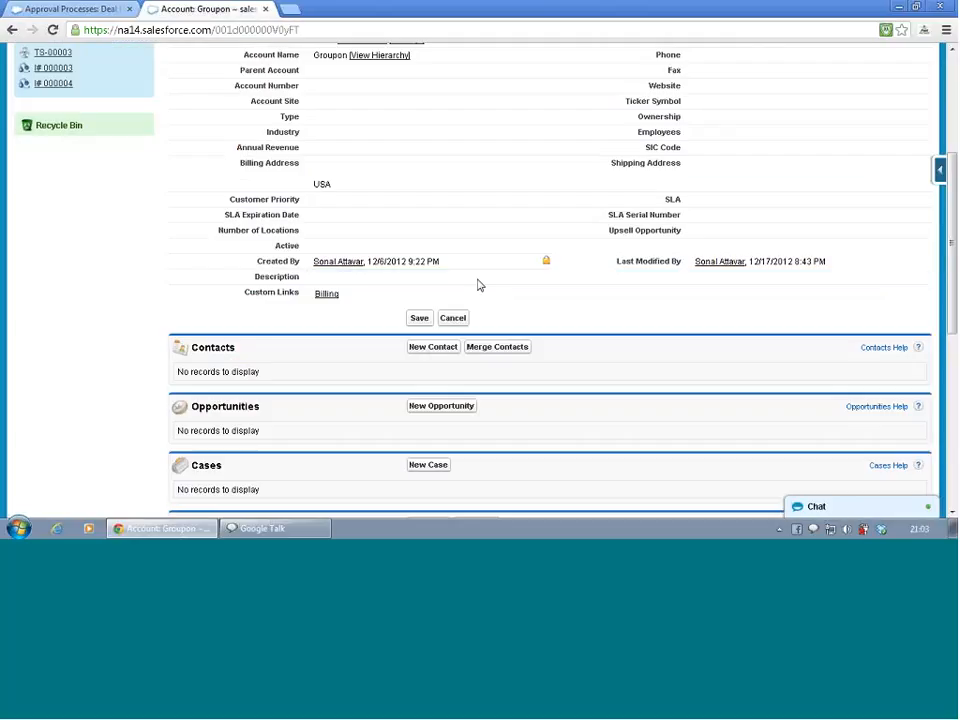
Open the BMW and Yahoo accounts to check their billing address countries
{"action": "scroll", "coordinate": [275, 258], "scroll_direction": "up", "scroll_amount": 3}
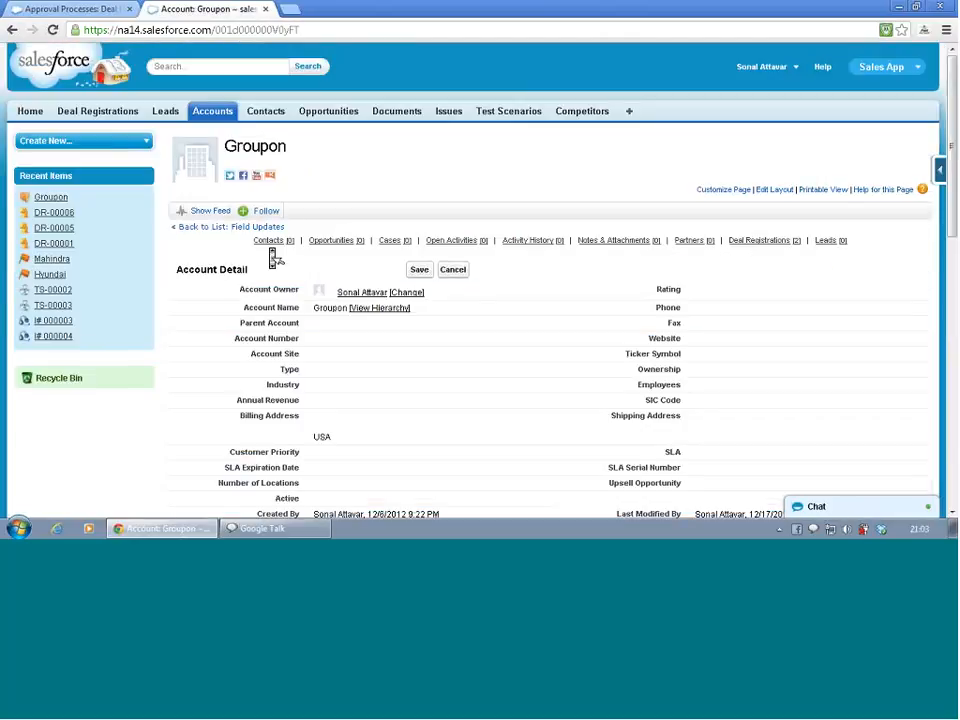
{"action": "left_click", "coordinate": [219, 108]}
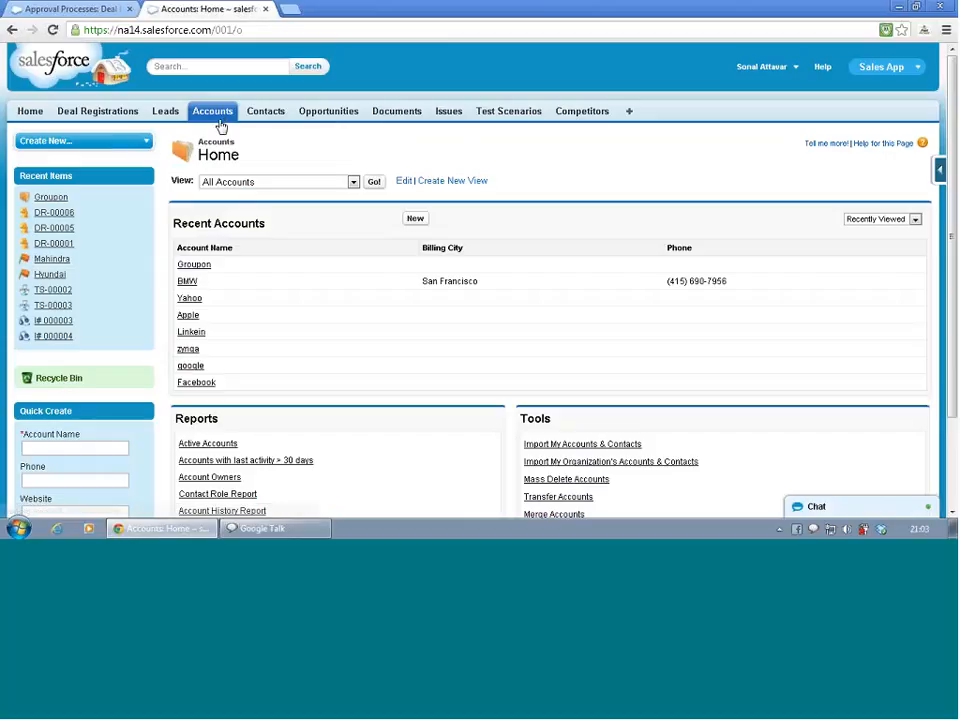
{"action": "left_click", "coordinate": [187, 284]}
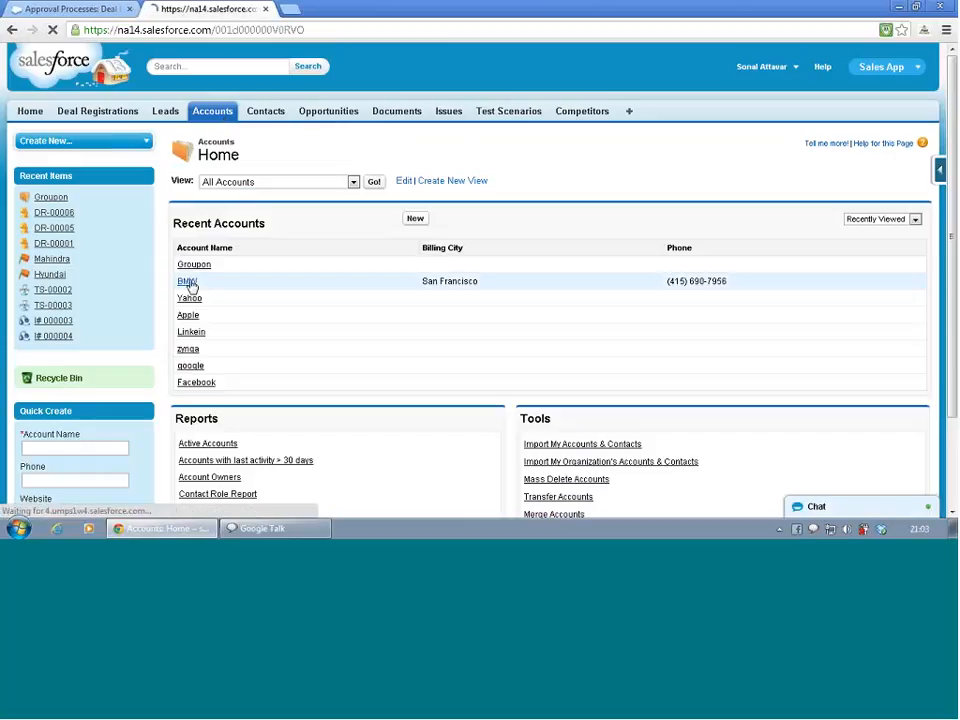
{"action": "left_click", "coordinate": [215, 114]}
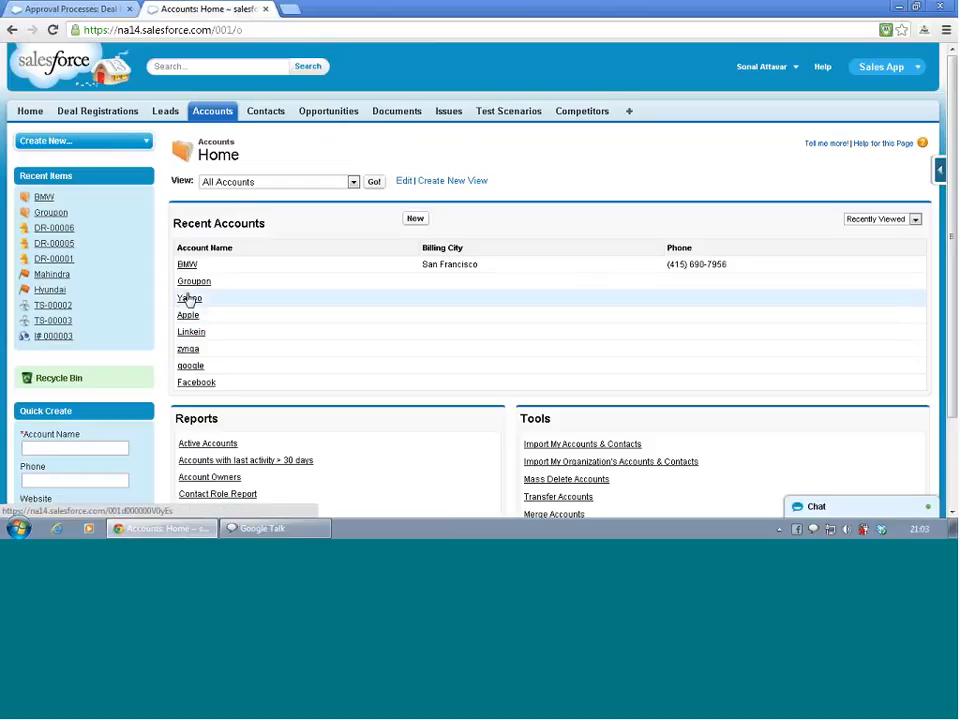
{"action": "left_click", "coordinate": [190, 298]}
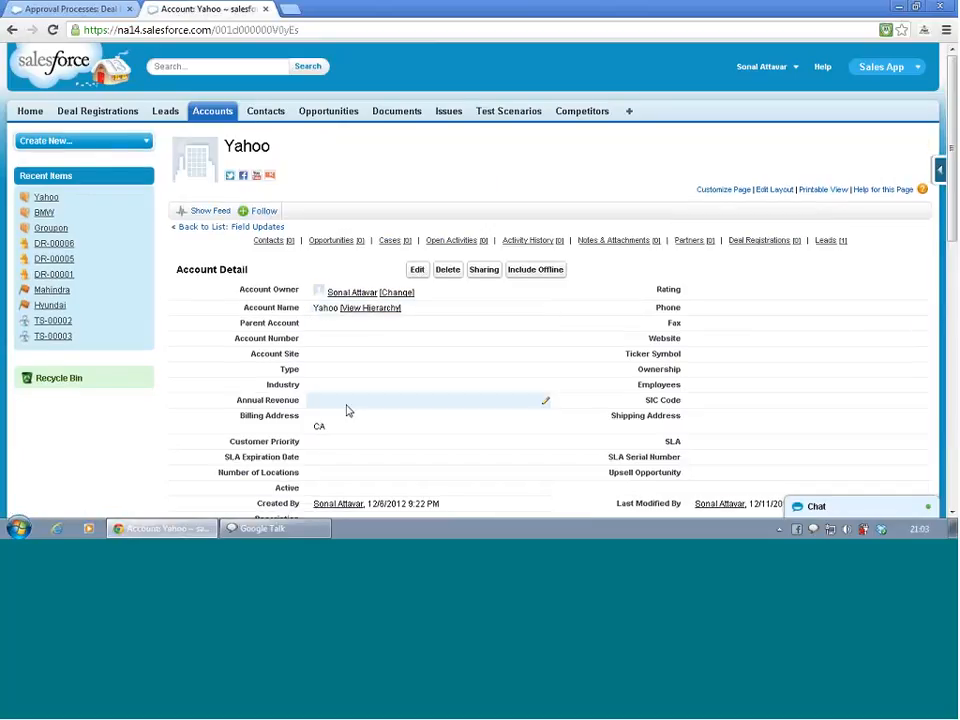
{"action": "left_click", "coordinate": [212, 110]}
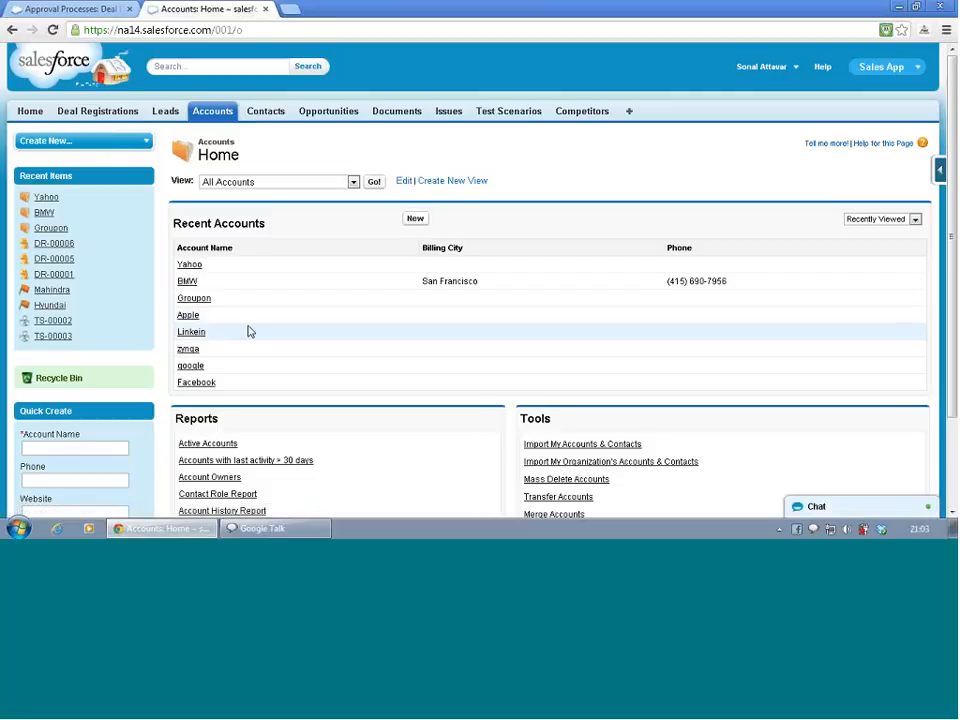
Set the Apple account's billing country to Germany and save the account
{"action": "left_click", "coordinate": [188, 316]}
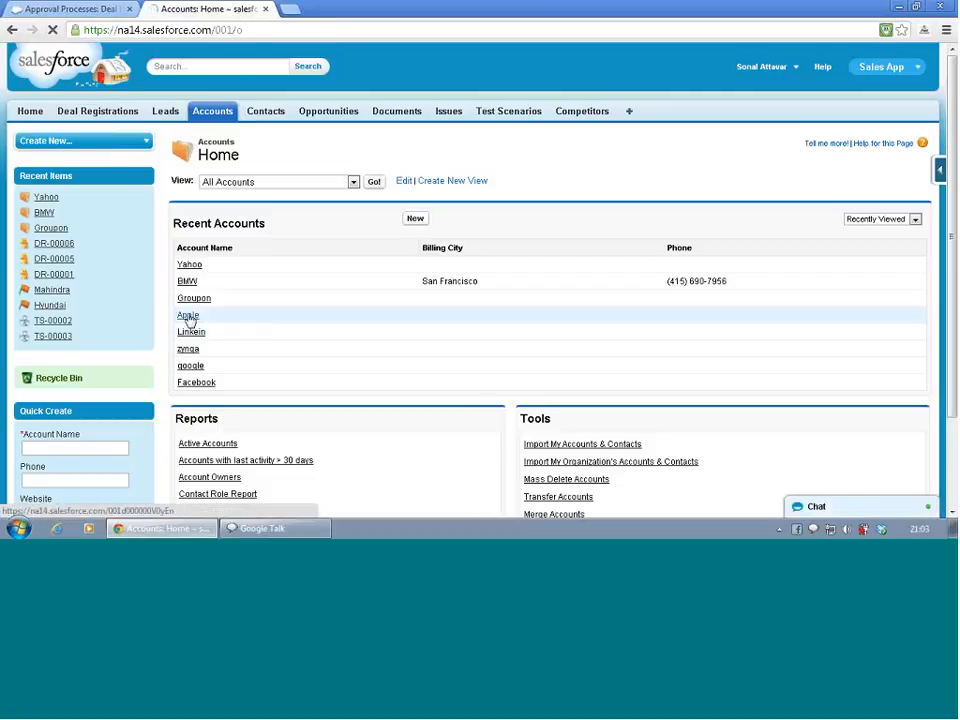
{"action": "scroll", "coordinate": [356, 328], "scroll_direction": "down", "scroll_amount": 3}
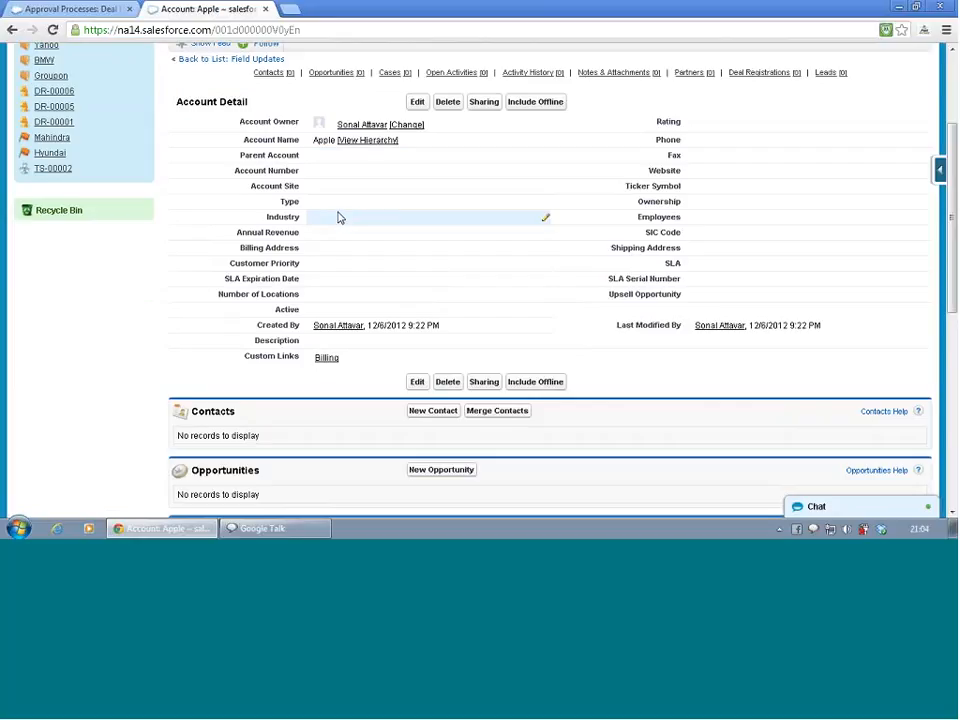
{"action": "double_click", "coordinate": [337, 257]}
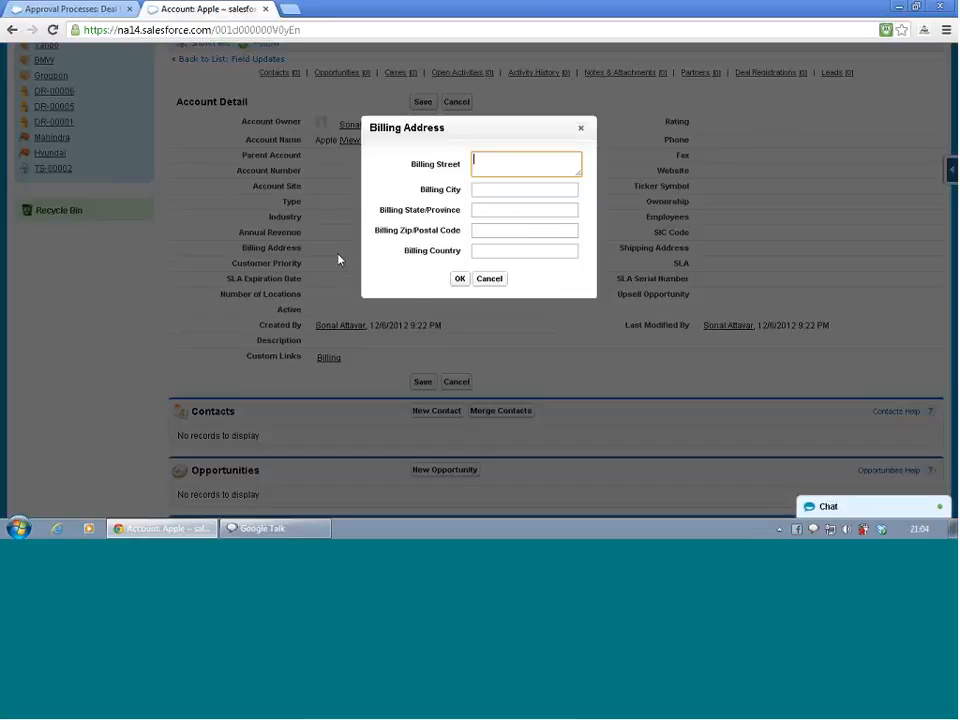
{"action": "left_click", "coordinate": [498, 251]}
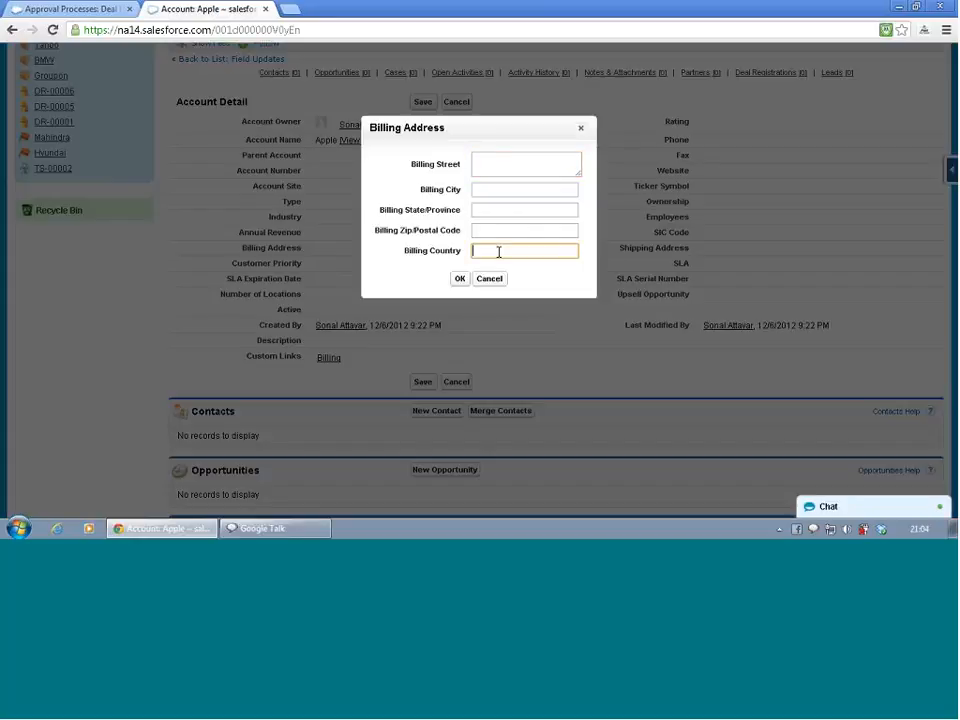
{"action": "type", "text": "Germany"}
{"action": "left_click", "coordinate": [459, 278]}
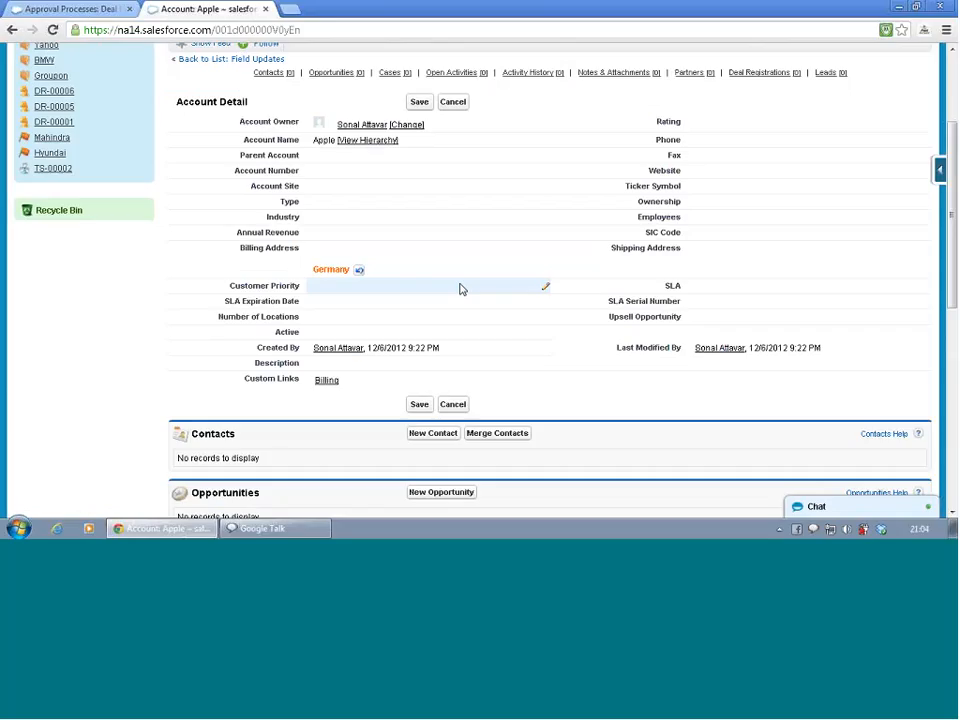
{"action": "left_click", "coordinate": [420, 102]}
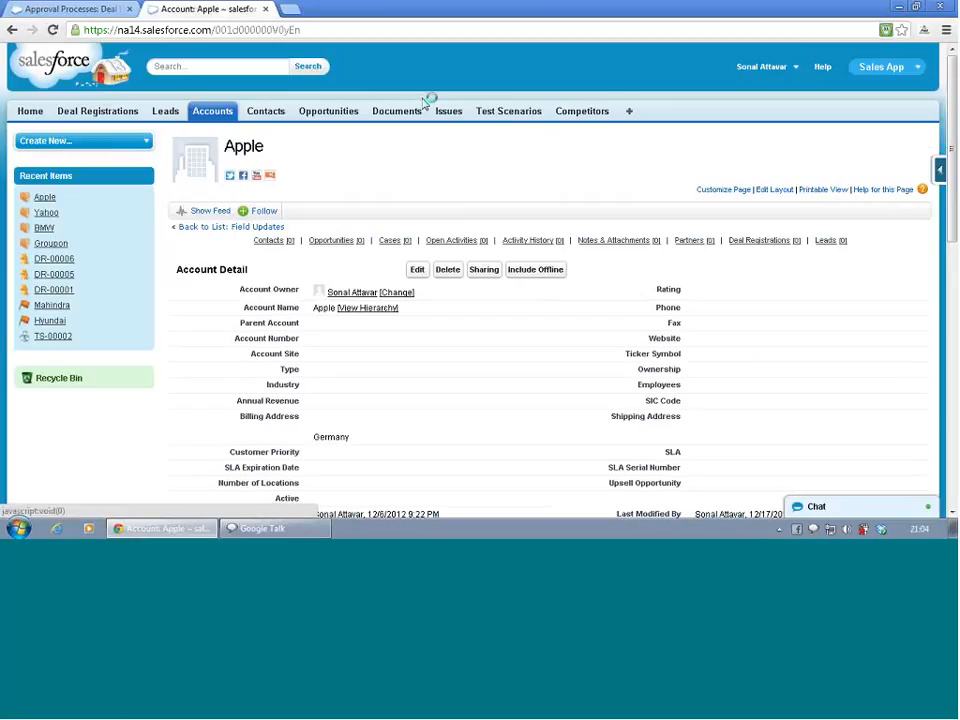
From the Apple account, create a new deal registration with product category sports car, product M5 and status Initiated
{"action": "left_click", "coordinate": [213, 111]}
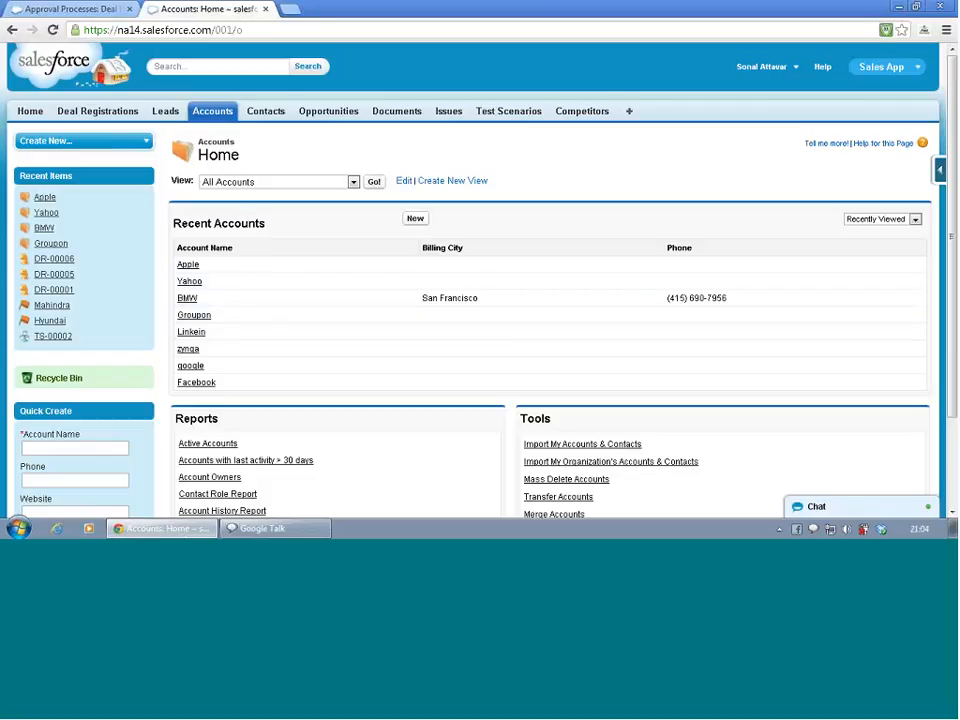
{"action": "left_click", "coordinate": [196, 265]}
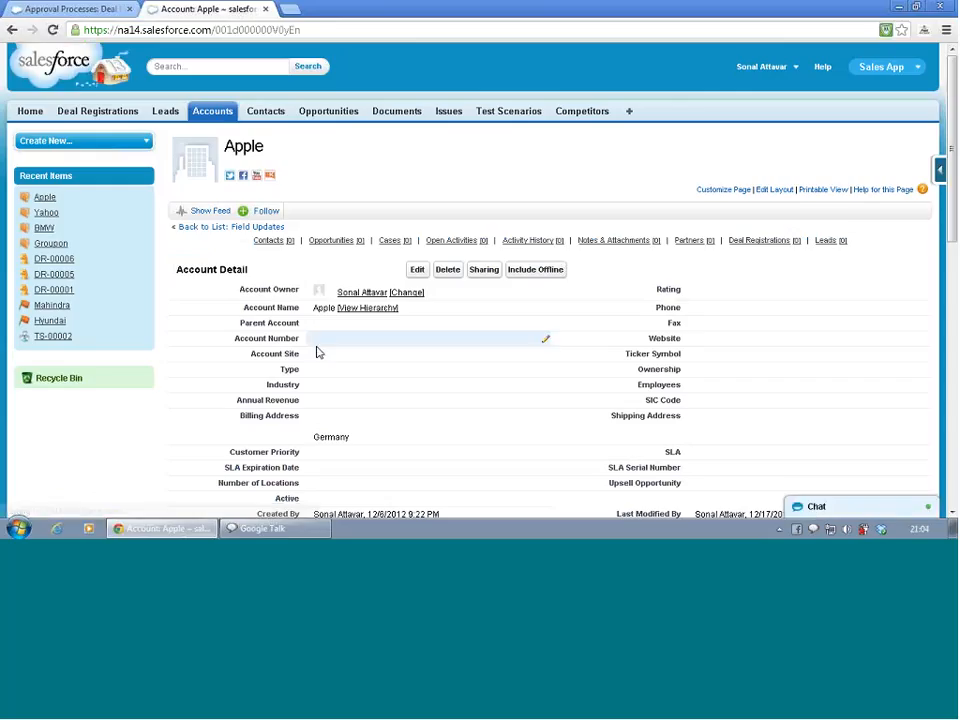
{"action": "scroll", "coordinate": [306, 486], "scroll_direction": "down", "scroll_amount": 5}
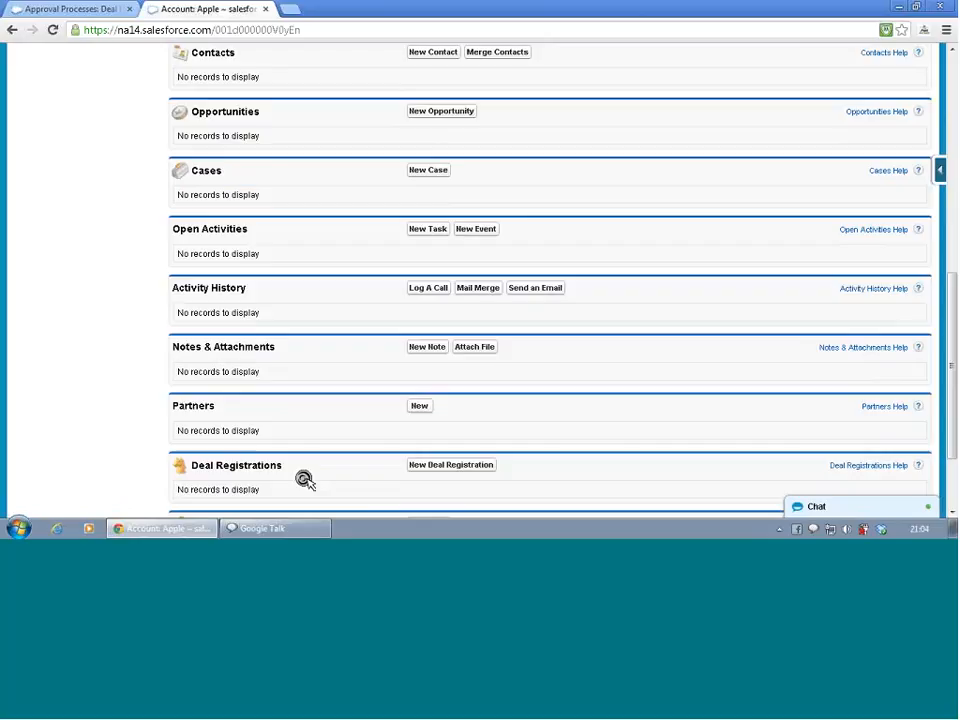
{"action": "left_click", "coordinate": [429, 465]}
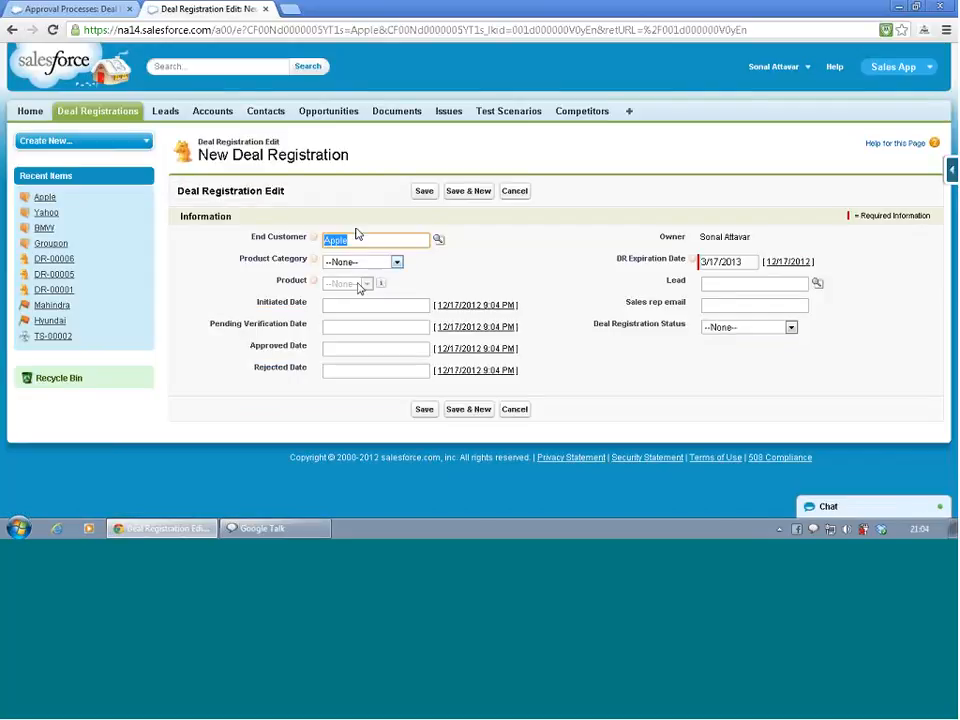
{"action": "left_click", "coordinate": [368, 263]}
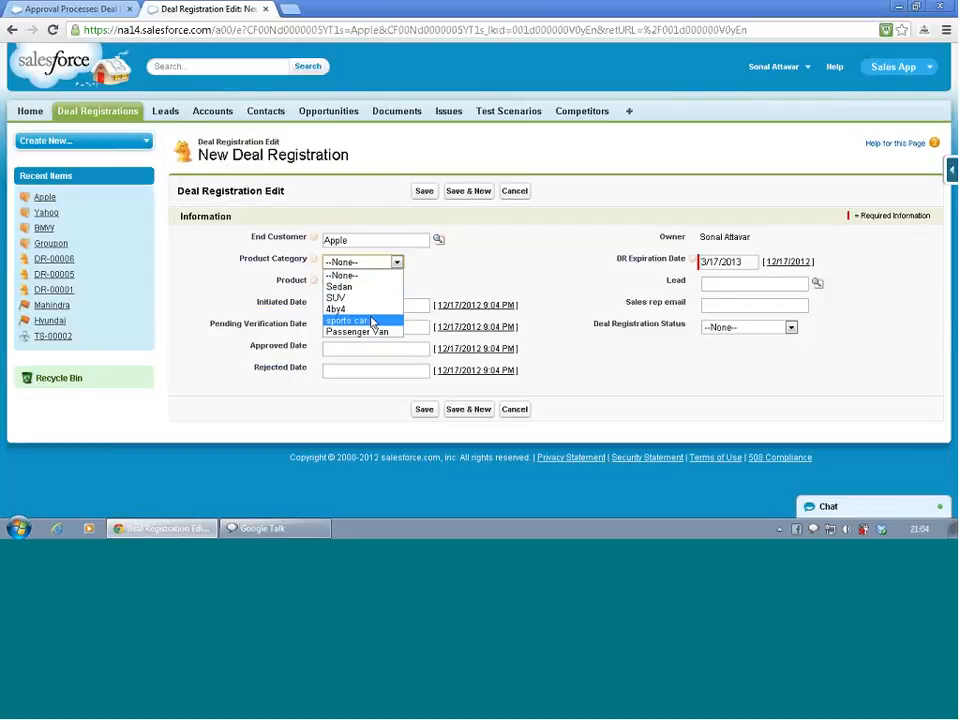
{"action": "left_click", "coordinate": [372, 322]}
{"action": "left_click", "coordinate": [362, 284]}
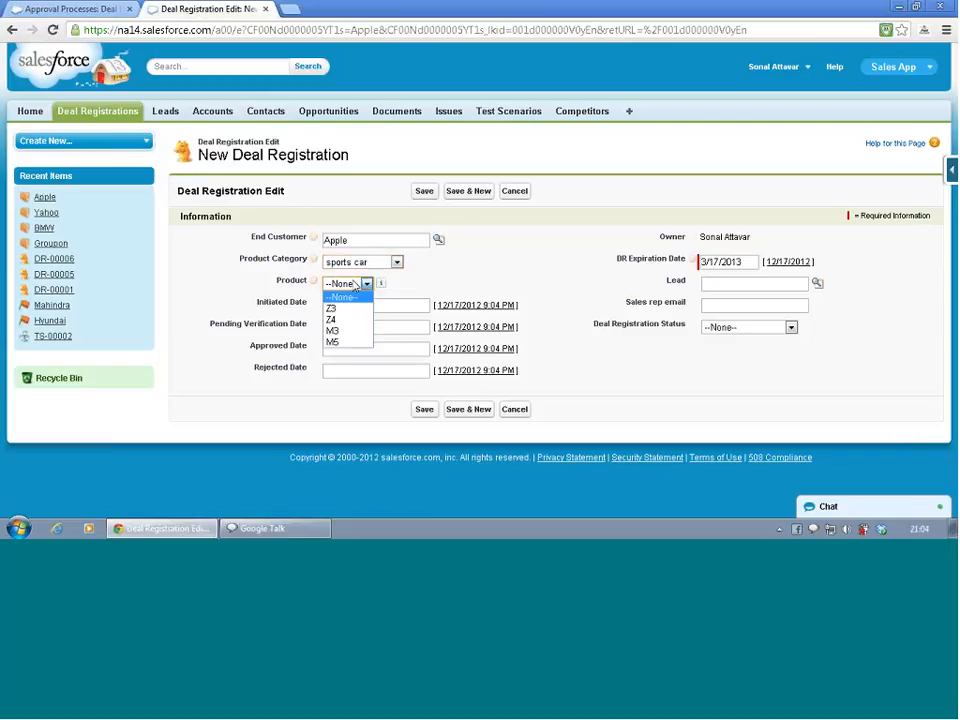
{"action": "left_click", "coordinate": [355, 344]}
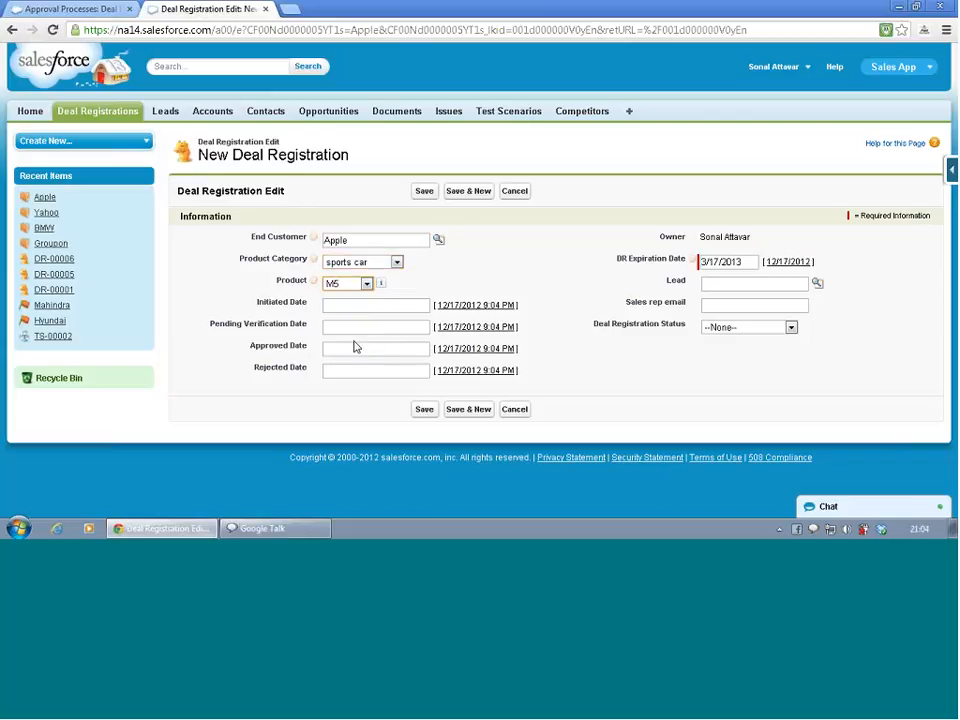
{"action": "left_click", "coordinate": [364, 306]}
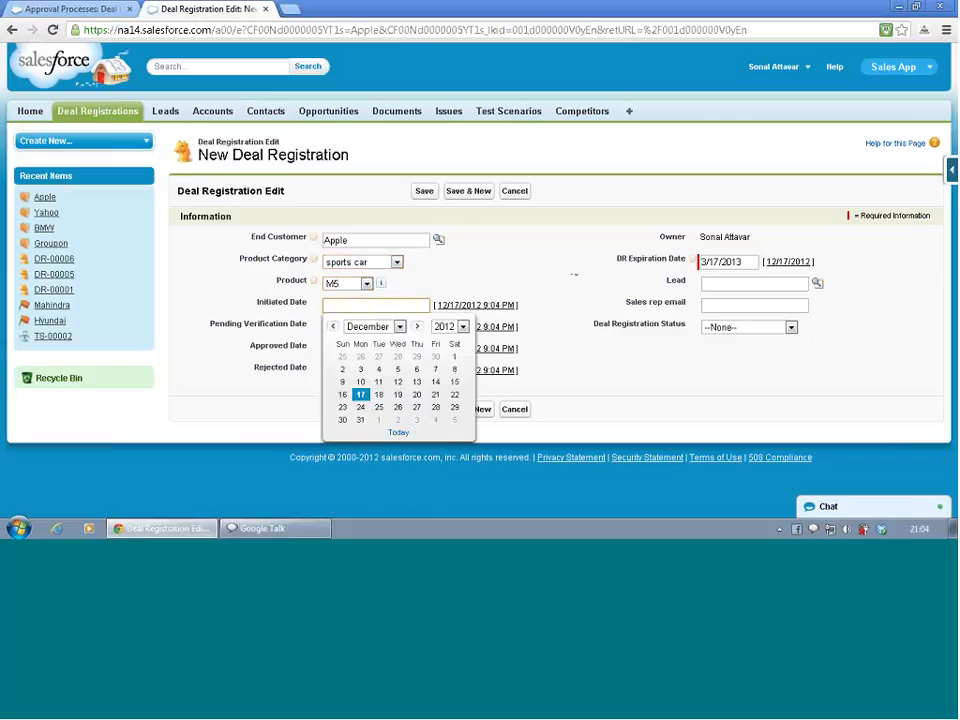
{"action": "left_click", "coordinate": [712, 328]}
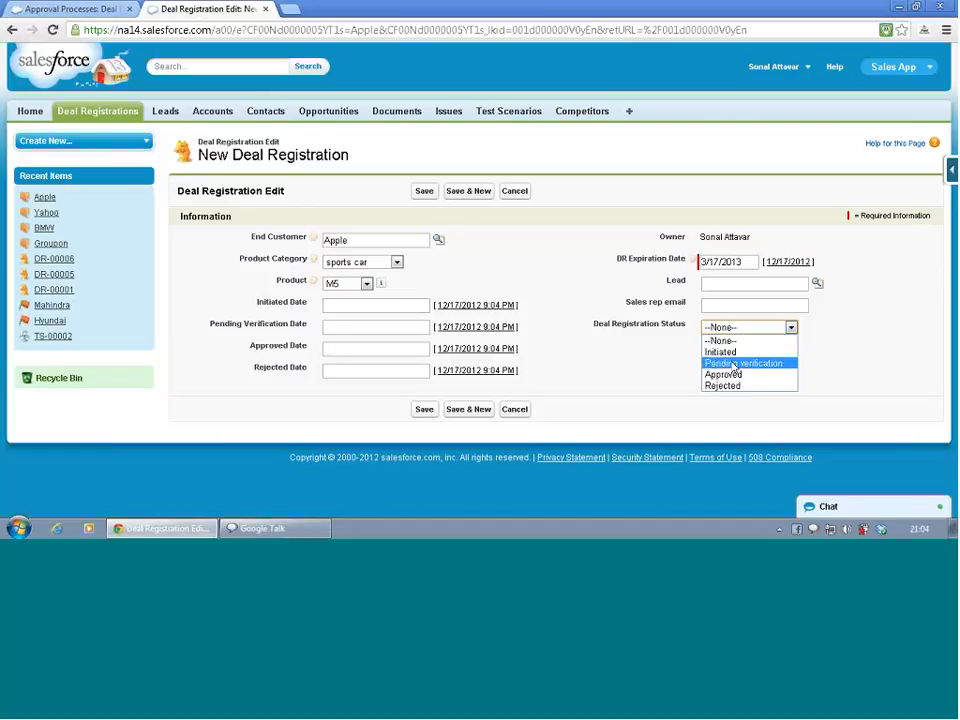
{"action": "left_click", "coordinate": [734, 352]}
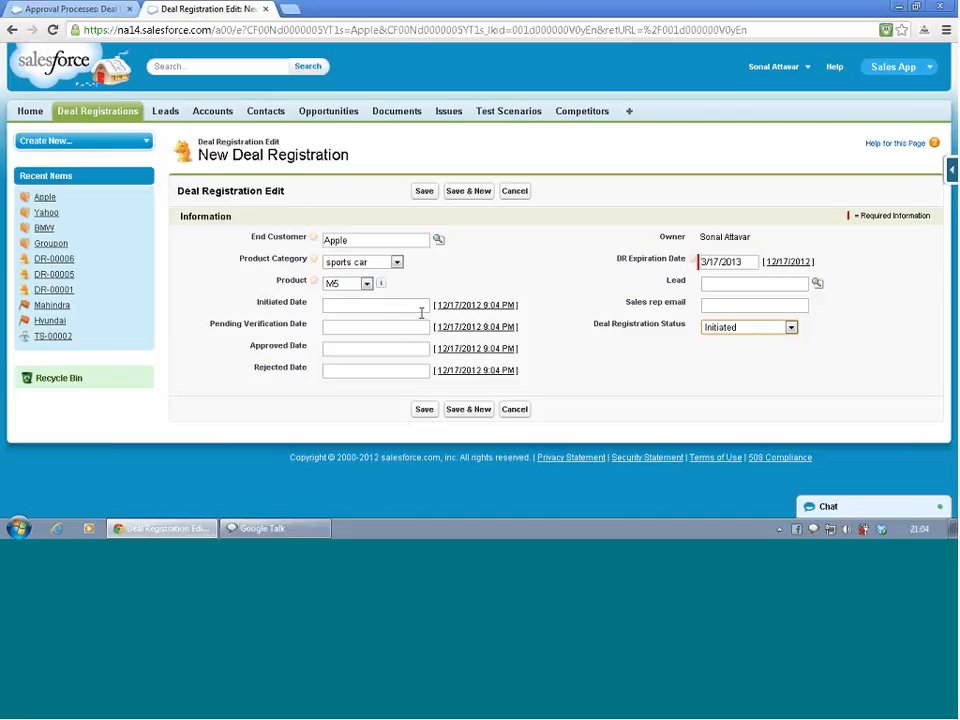
{"action": "left_click", "coordinate": [424, 413]}
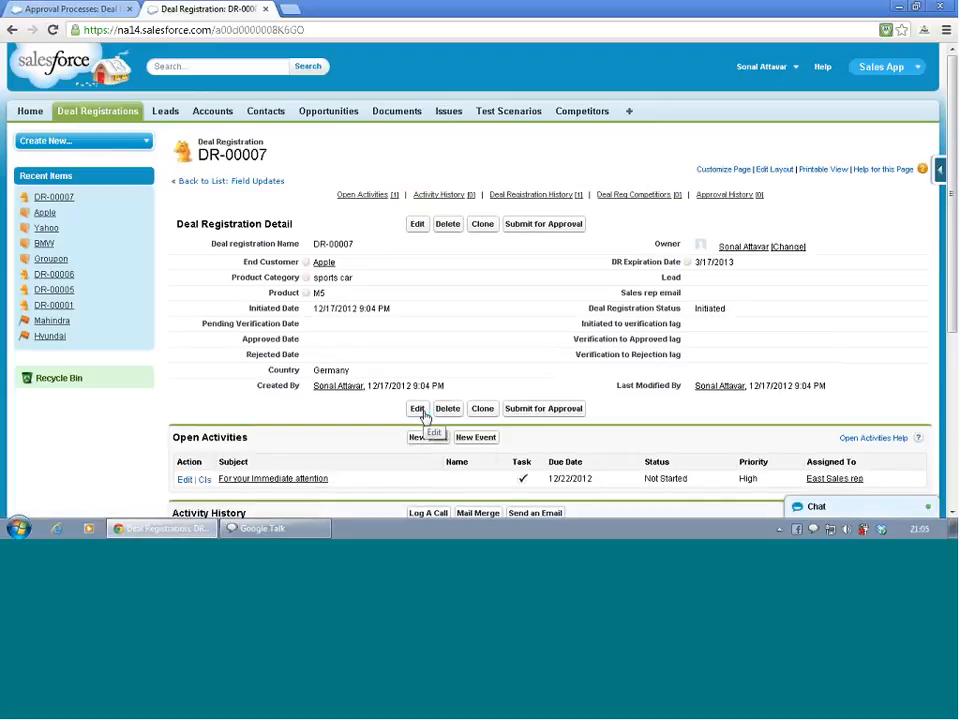
Submit the new deal registration DR-00007 for approval and review its approval history
{"action": "left_click", "coordinate": [556, 226]}
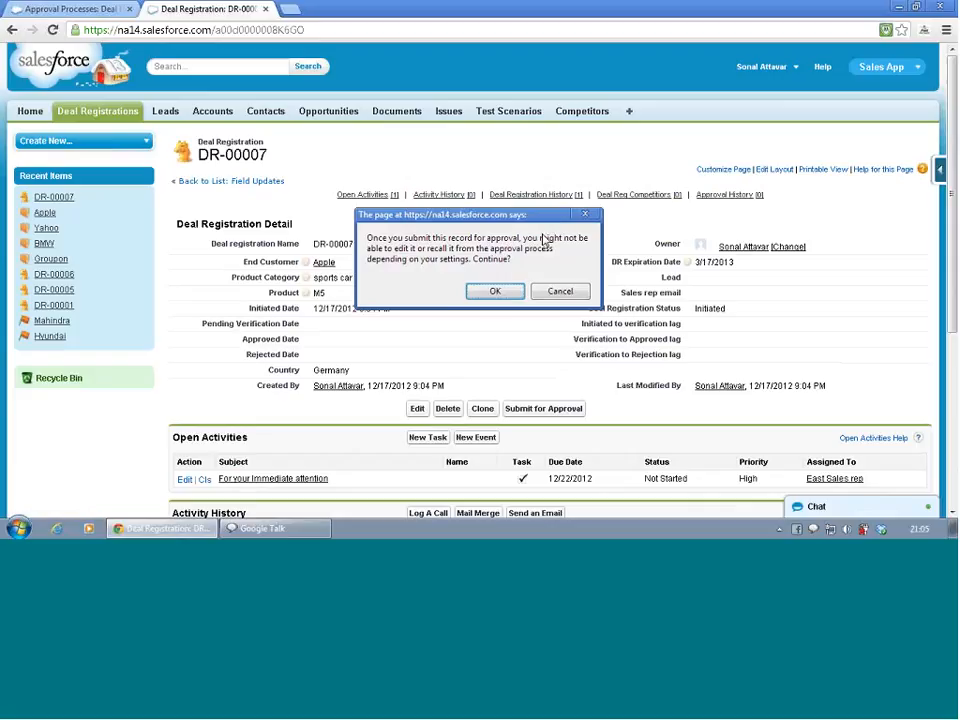
{"action": "left_click", "coordinate": [496, 292]}
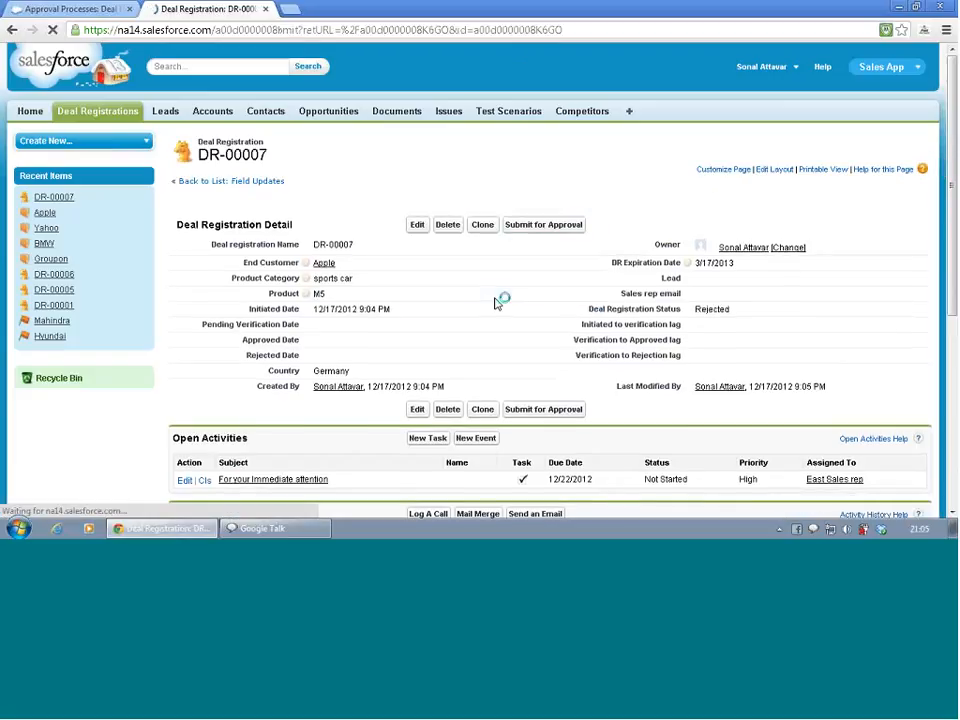
{"action": "scroll", "coordinate": [495, 303], "scroll_direction": "down", "scroll_amount": 4}
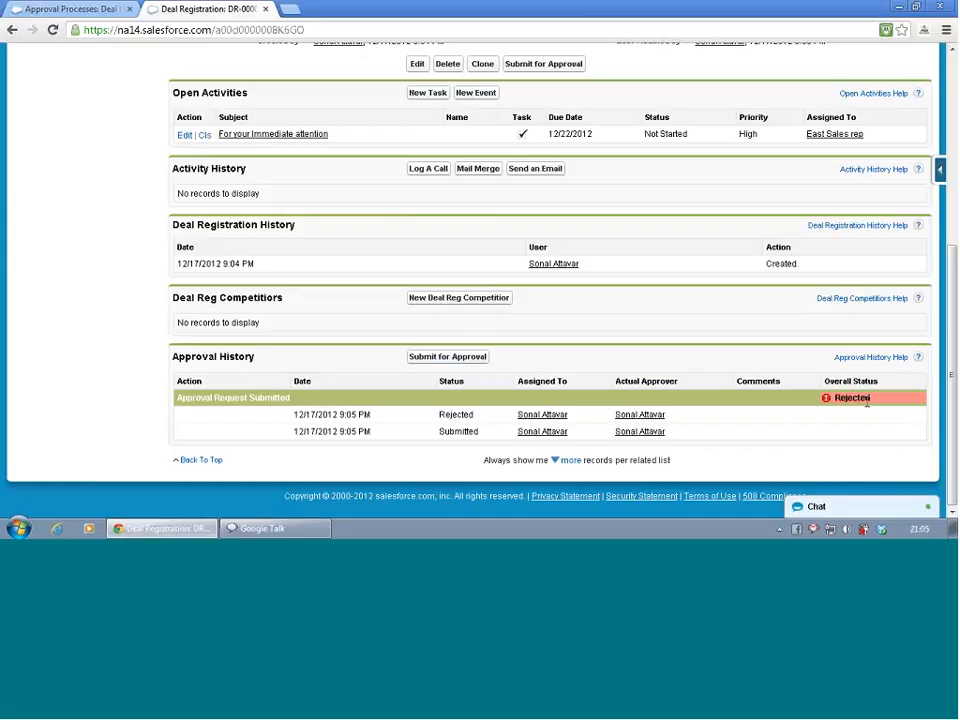
{"action": "scroll", "coordinate": [866, 400], "scroll_direction": "up", "scroll_amount": 5}
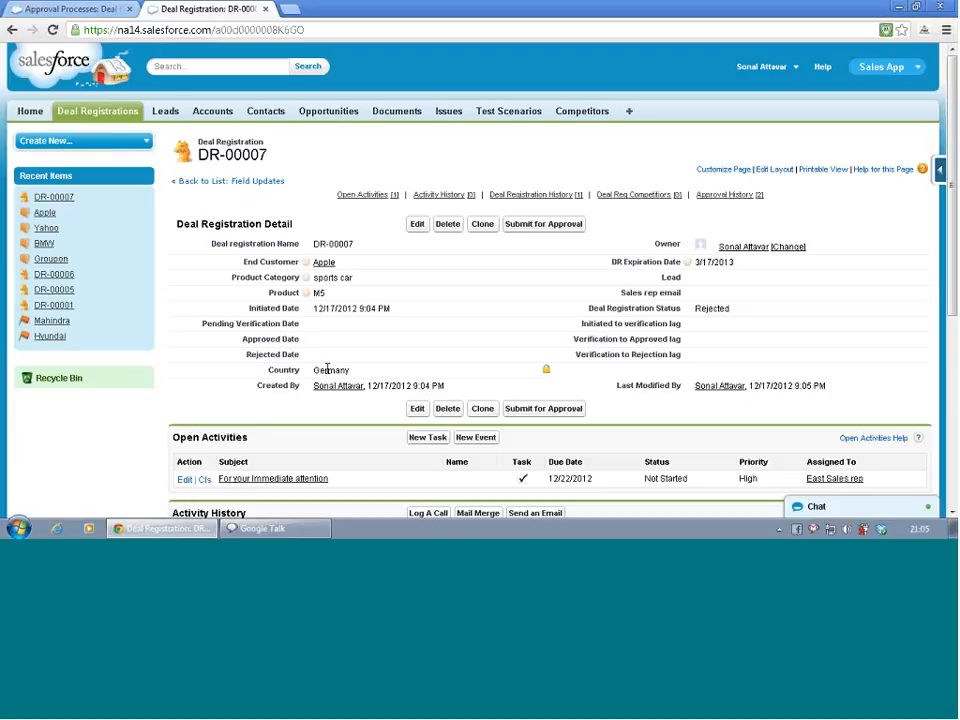
In the Consolidated DR approval process, review step 2's criteria and assigned approver without saving changes
{"action": "left_click", "coordinate": [72, 14]}
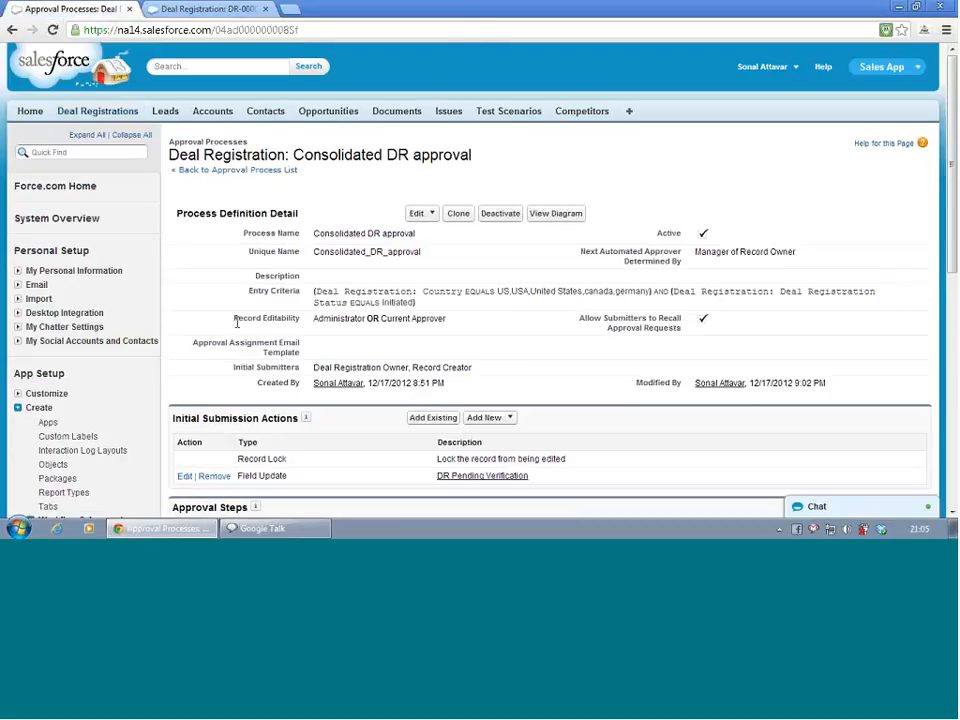
{"action": "scroll", "coordinate": [237, 322], "scroll_direction": "down", "scroll_amount": 5}
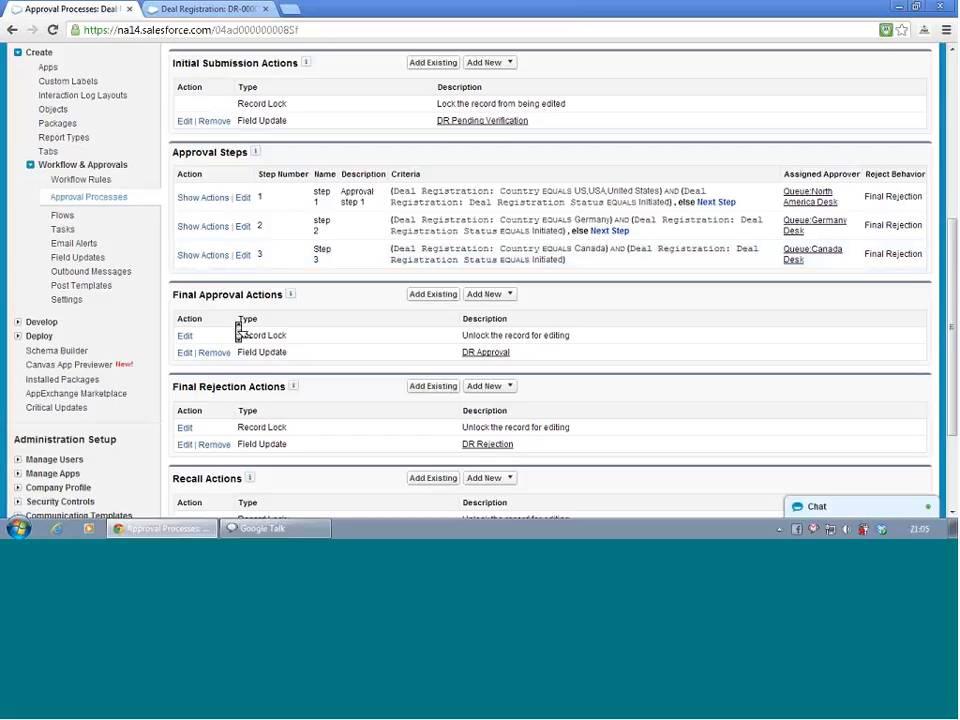
{"action": "scroll", "coordinate": [240, 330], "scroll_direction": "up", "scroll_amount": 1}
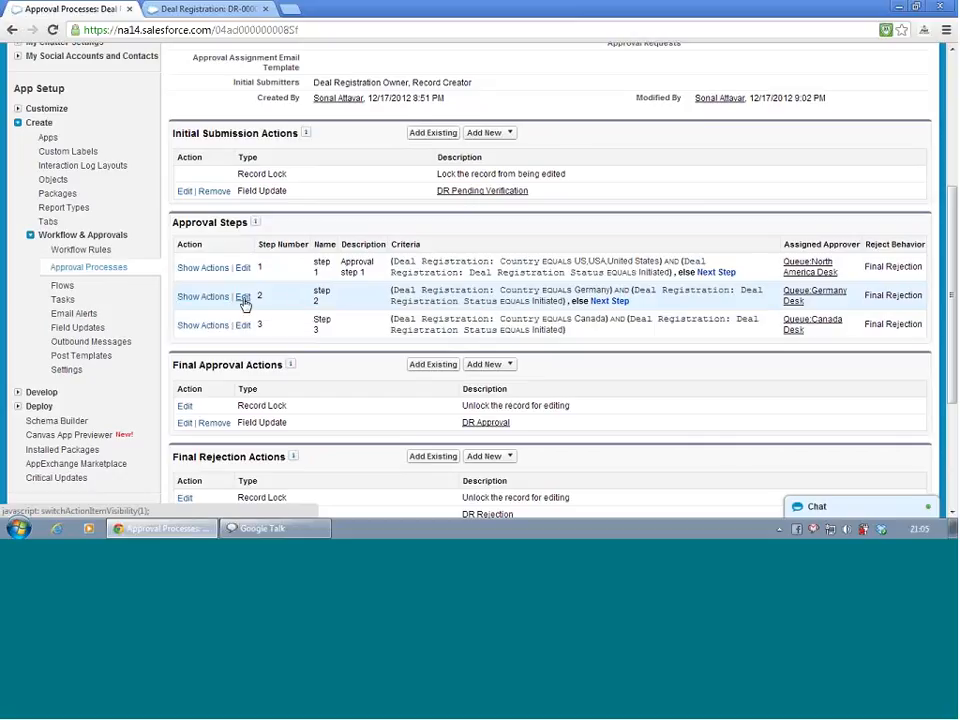
{"action": "left_click", "coordinate": [243, 300]}
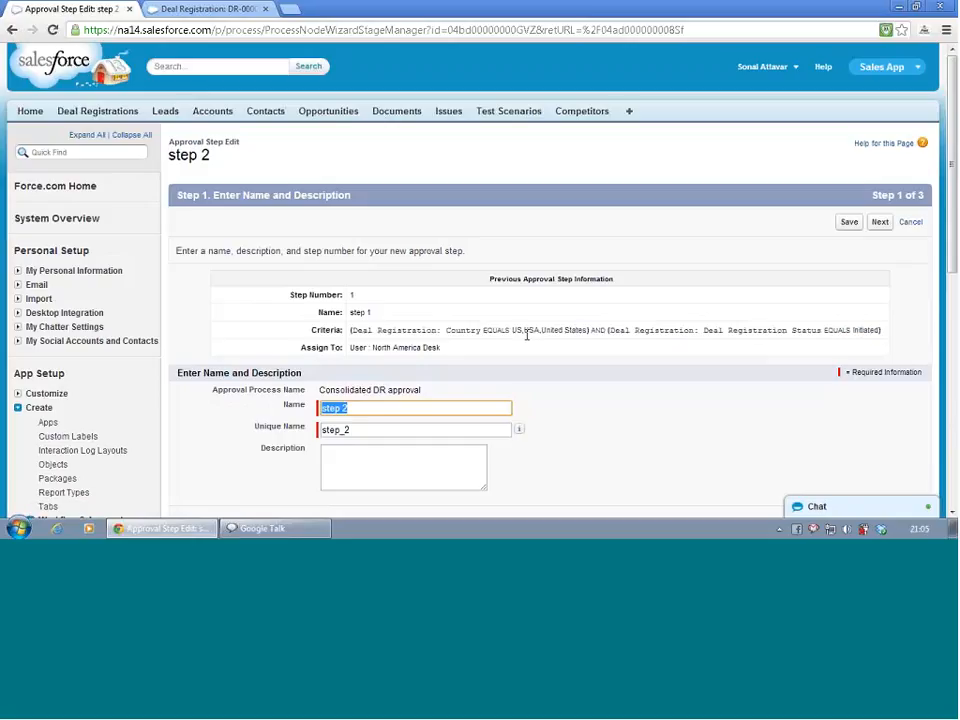
{"action": "left_click", "coordinate": [877, 224]}
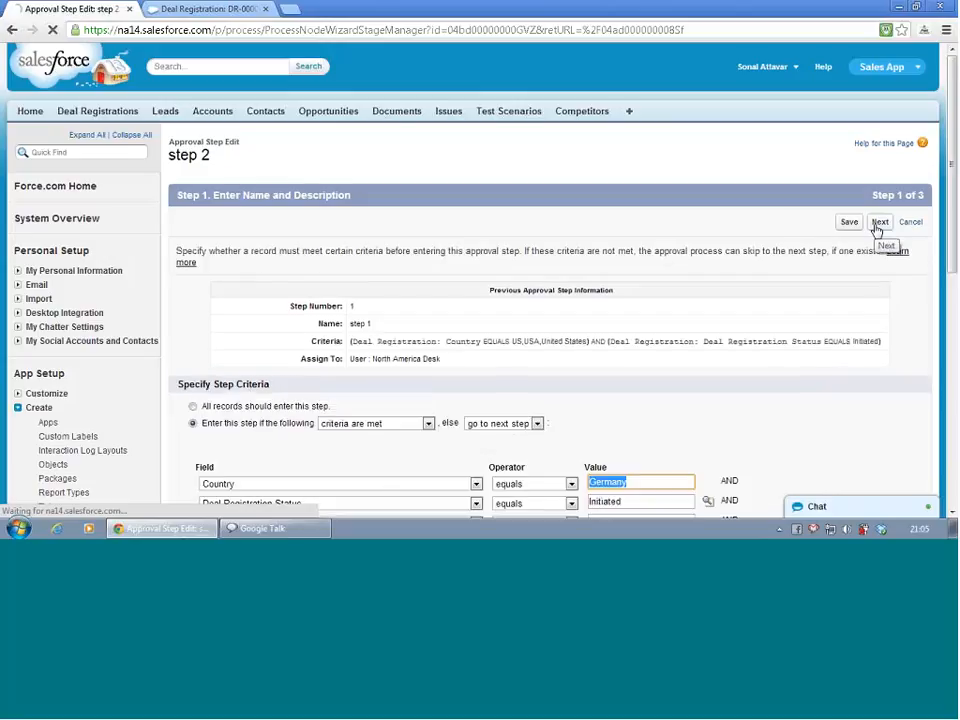
{"action": "scroll", "coordinate": [651, 326], "scroll_direction": "down", "scroll_amount": 3}
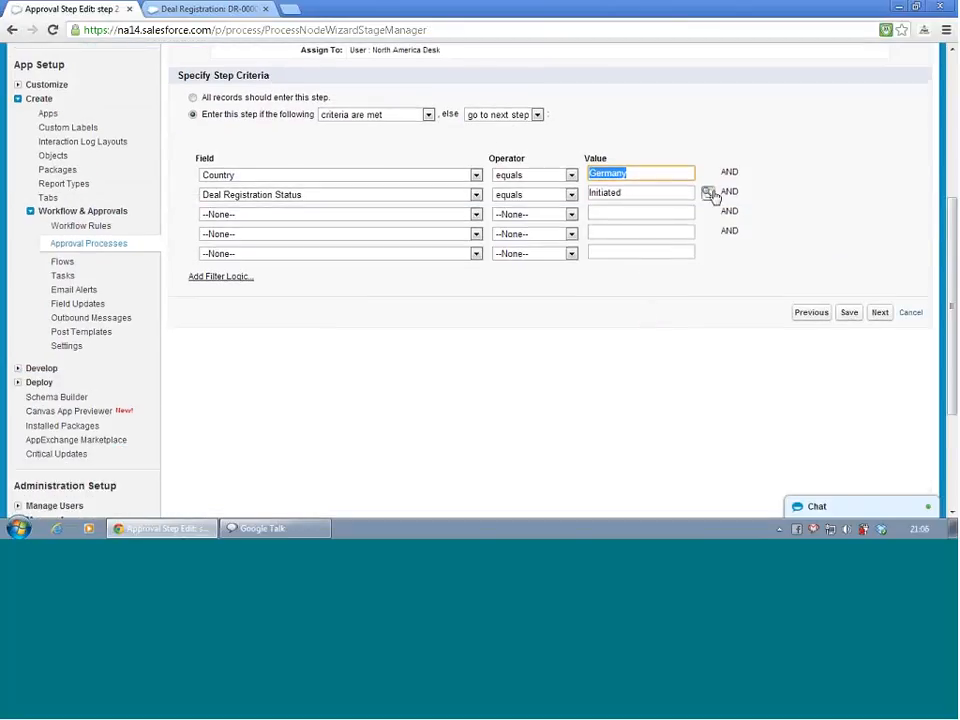
{"action": "left_click", "coordinate": [880, 314]}
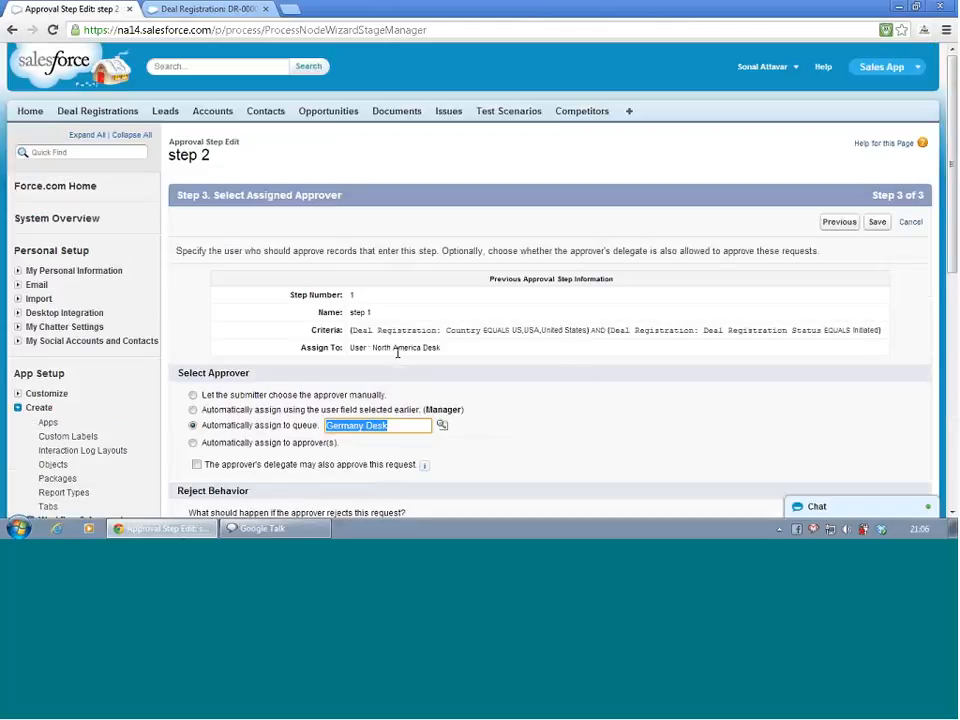
{"action": "scroll", "coordinate": [401, 362], "scroll_direction": "down", "scroll_amount": 2}
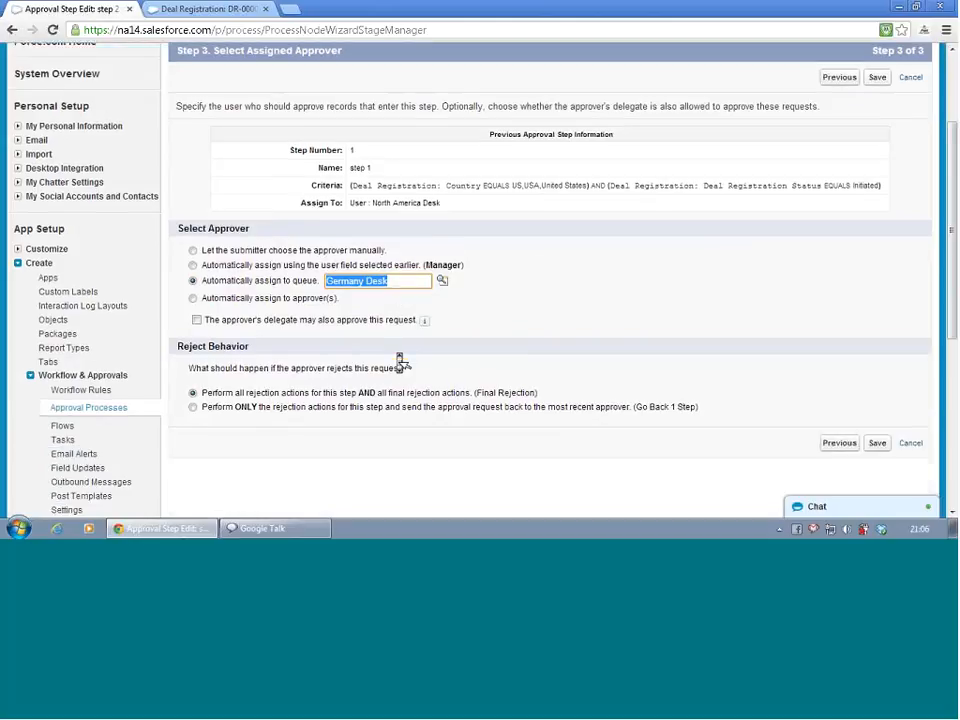
{"action": "scroll", "coordinate": [134, 174], "scroll_direction": "up", "scroll_amount": 4}
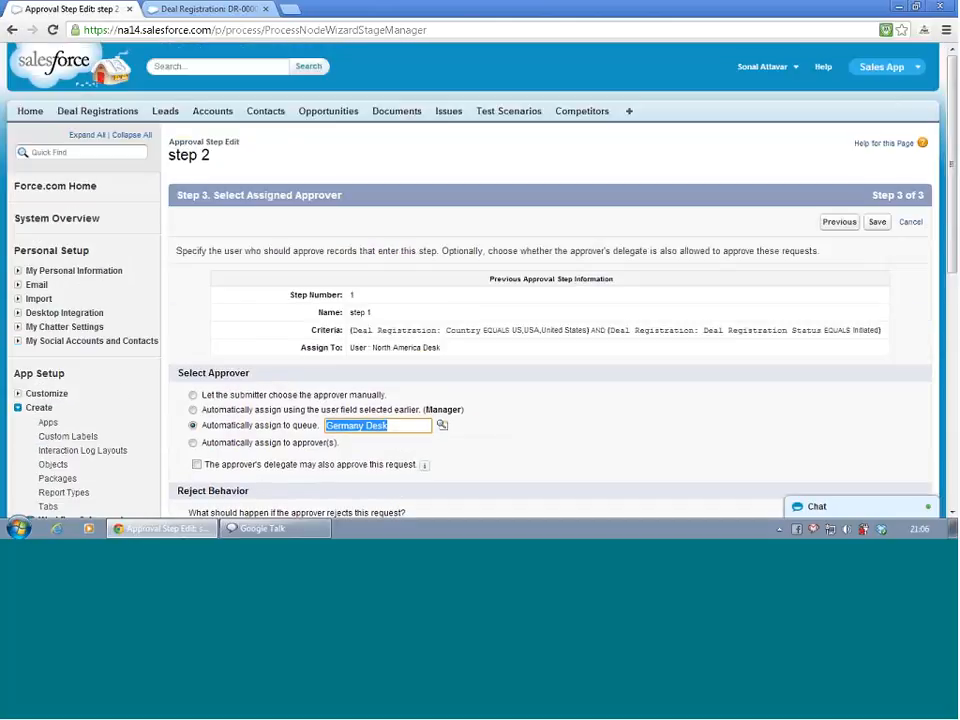
{"action": "scroll", "coordinate": [77, 318], "scroll_direction": "down", "scroll_amount": 7}
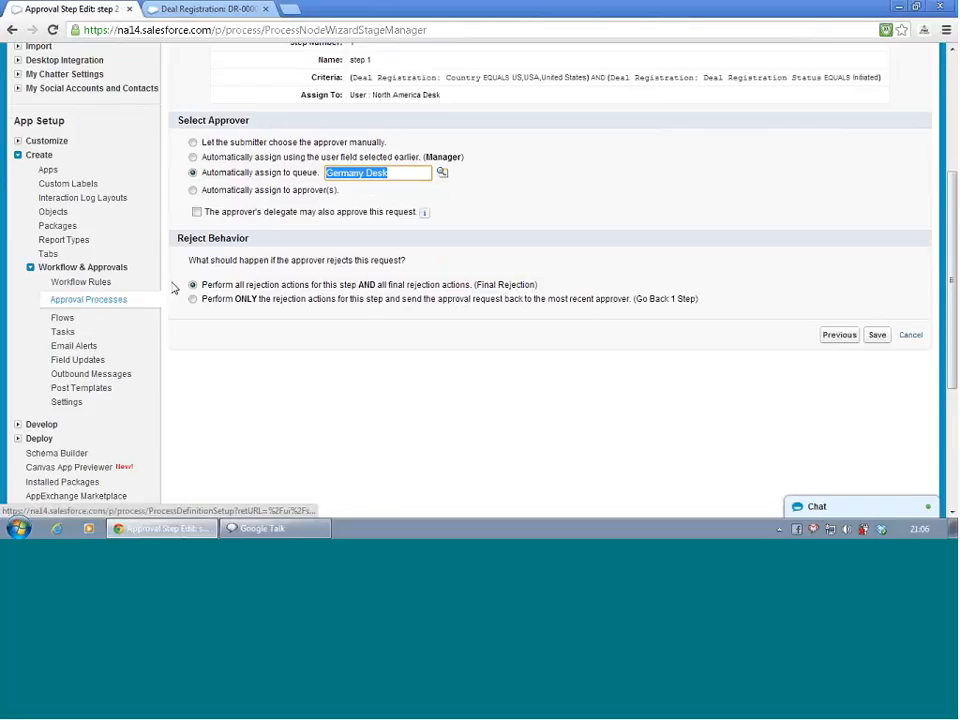
{"action": "left_click", "coordinate": [909, 337]}
Edit the process entry criteria so the country value reads US,USA,United States,canada,Germany, and save
{"action": "scroll", "coordinate": [420, 369], "scroll_direction": "down", "scroll_amount": 3}
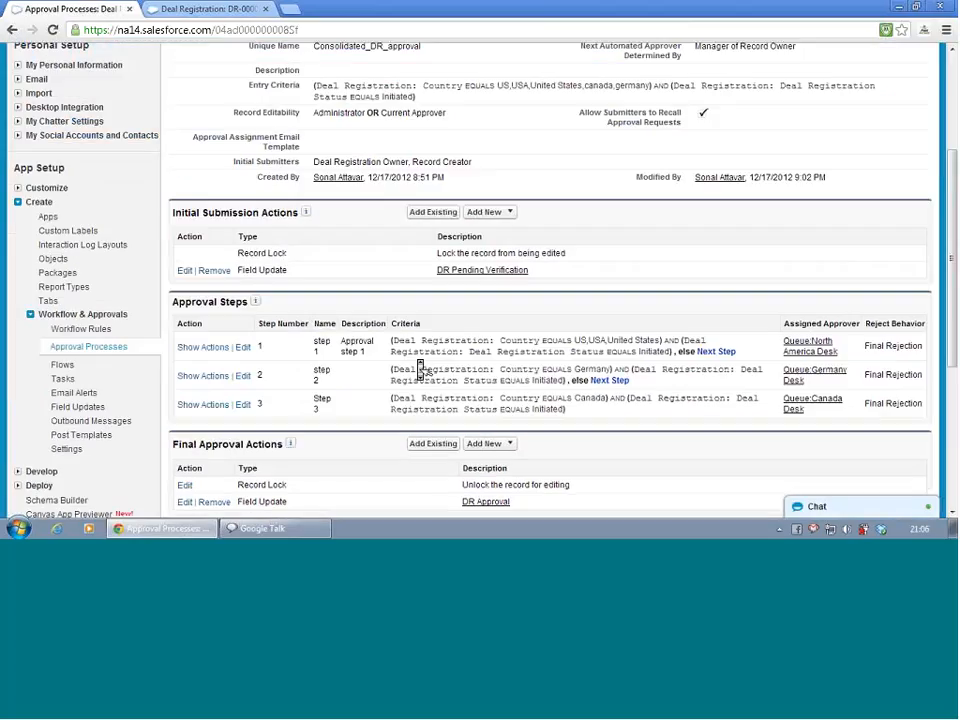
{"action": "scroll", "coordinate": [420, 369], "scroll_direction": "down", "scroll_amount": 2}
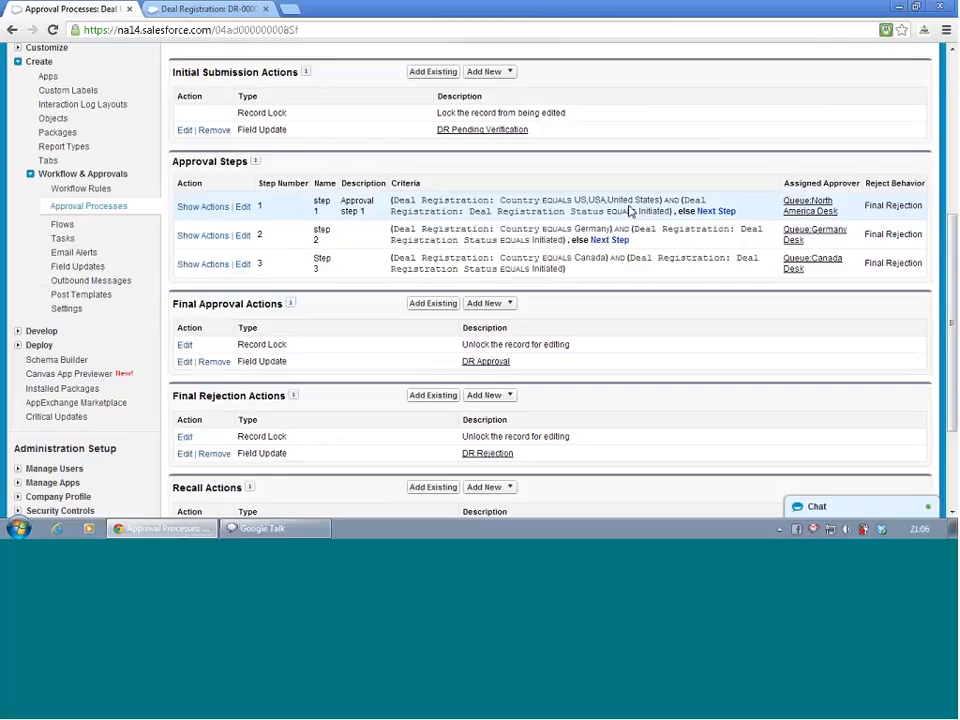
{"action": "scroll", "coordinate": [630, 210], "scroll_direction": "up", "scroll_amount": 3}
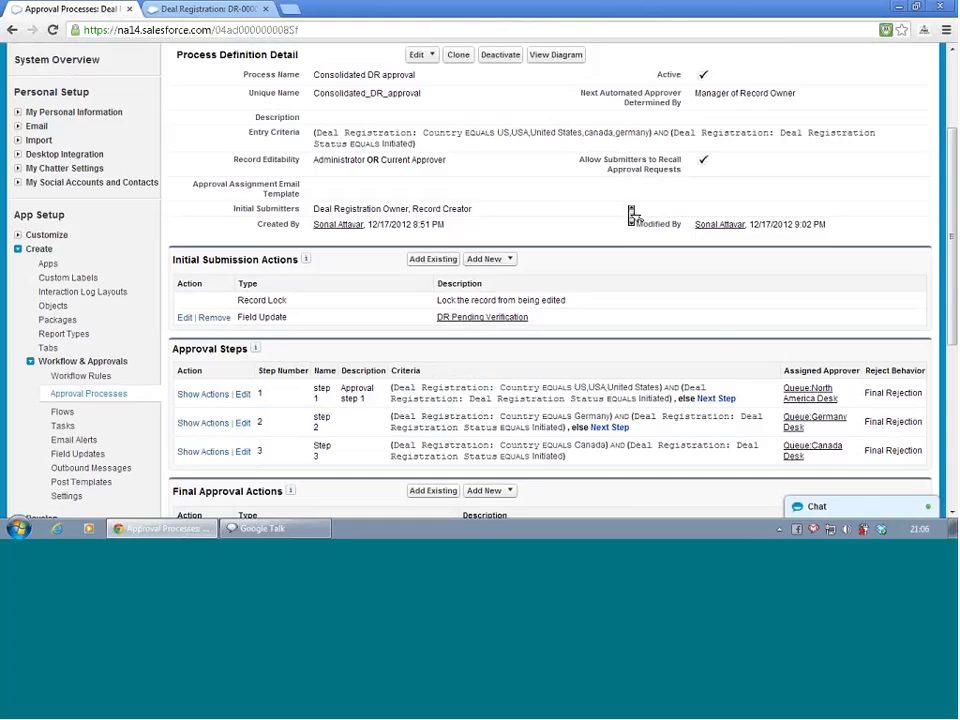
{"action": "scroll", "coordinate": [630, 214], "scroll_direction": "up", "scroll_amount": 3}
{"action": "left_click", "coordinate": [422, 213]}
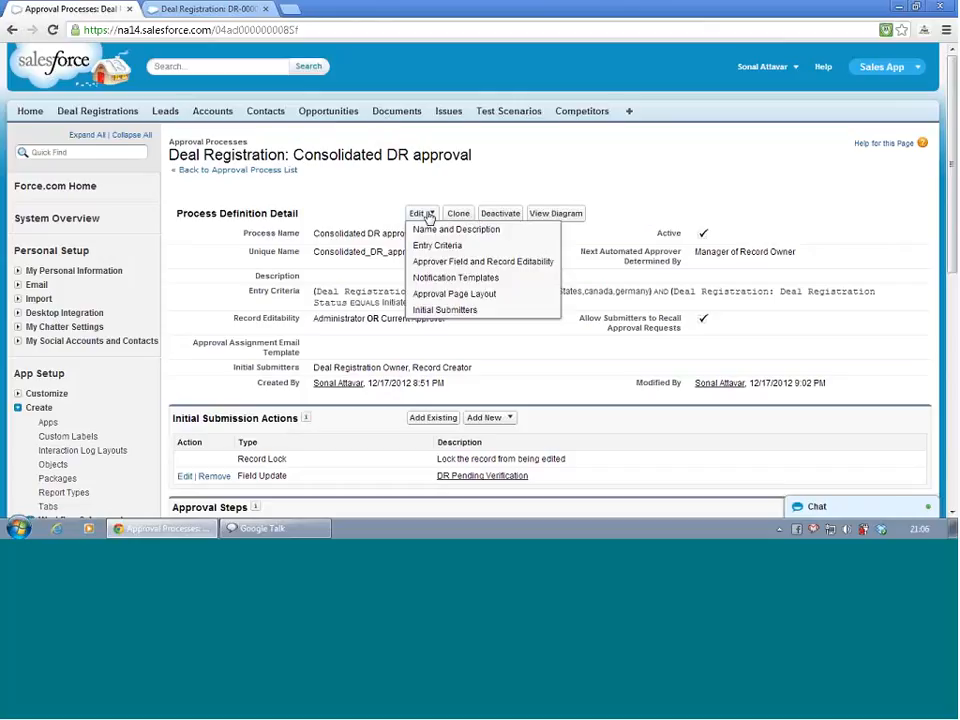
{"action": "left_click", "coordinate": [435, 245]}
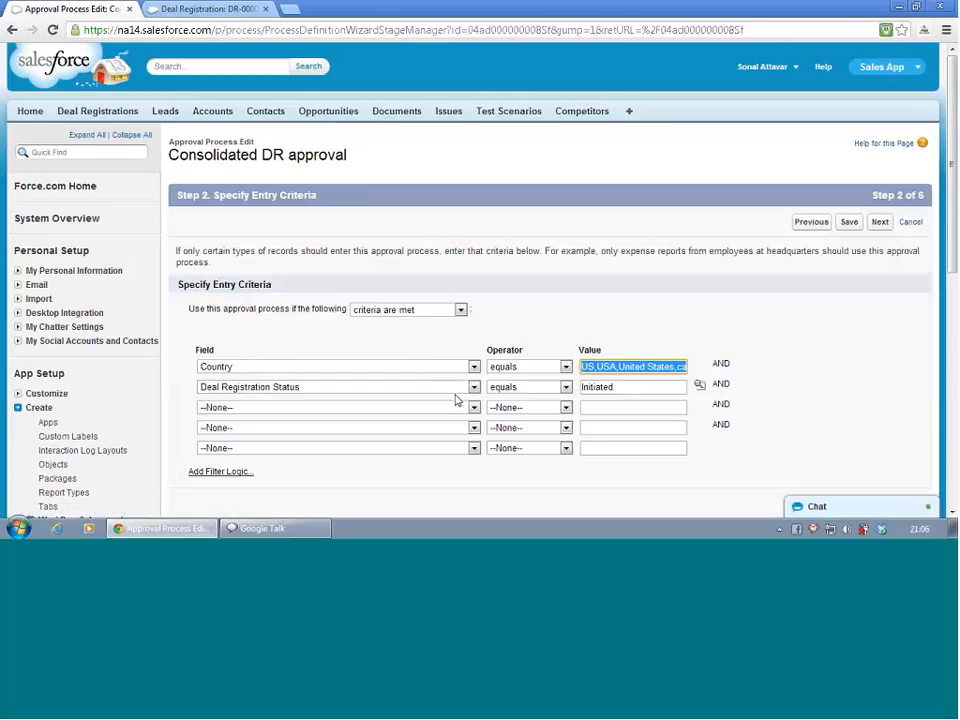
{"action": "left_click", "coordinate": [620, 368]}
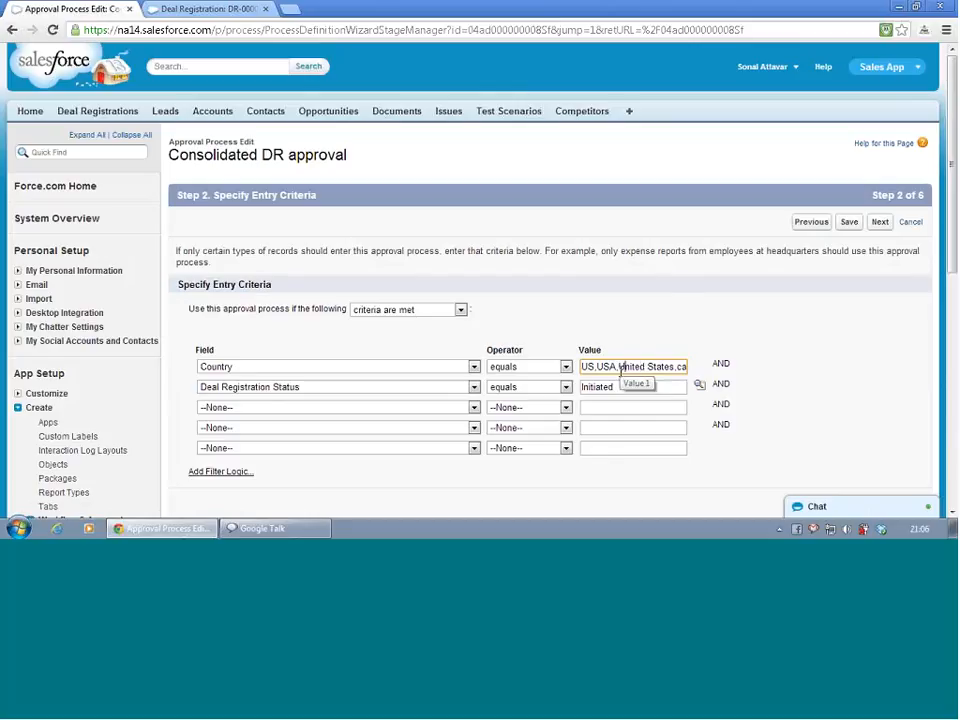
{"action": "key", "text": "Right"}
{"action": "key", "text": "Right"}
{"action": "key", "text": "Right"}
{"action": "key", "text": "Right"}
{"action": "key", "text": "Right"}
{"action": "key", "text": "Right"}
{"action": "key", "text": "Right"}
{"action": "key", "text": "Right"}
{"action": "key", "text": "Right"}
{"action": "key", "text": "Right"}
{"action": "key", "text": "Right"}
{"action": "key", "text": "Right"}
{"action": "key", "text": "Right"}
{"action": "key", "text": "Right"}
{"action": "key", "text": "Right"}
{"action": "key", "text": "Right"}
{"action": "key", "text": "Right"}
{"action": "key", "text": "Right"}
{"action": "key", "text": "Right"}
{"action": "key", "text": "Right"}
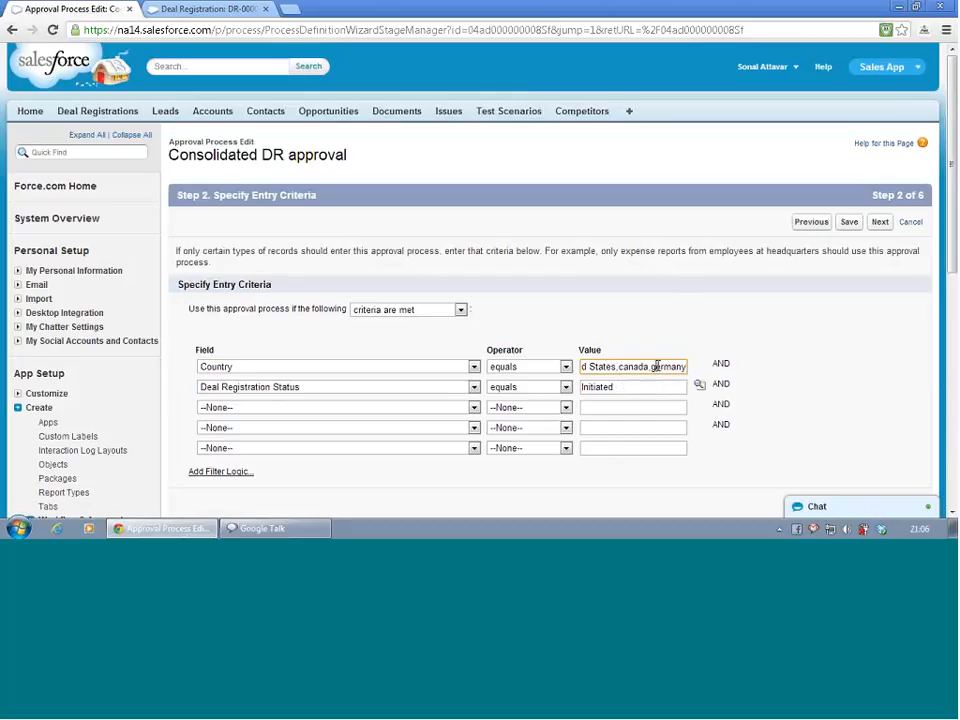
{"action": "key", "text": "Left"}
{"action": "key", "text": "Left"}
{"action": "key", "text": "Left"}
{"action": "key", "text": "Left"}
{"action": "key", "text": "Left"}
{"action": "key", "text": "Left"}
{"action": "key", "text": "BackSpace"}
{"action": "type", "text": "G"}
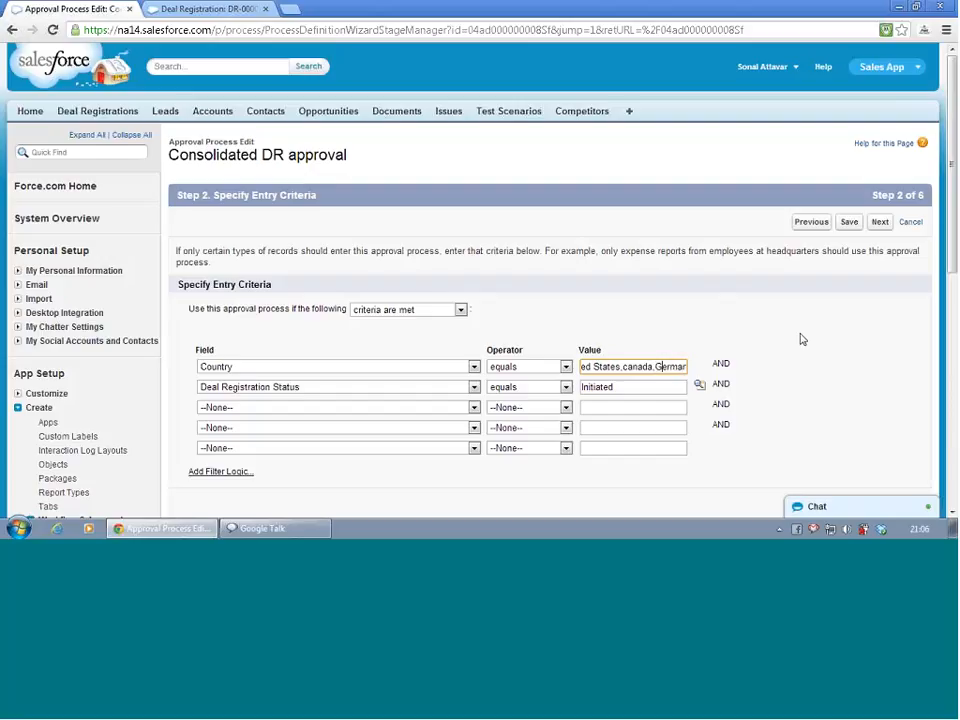
{"action": "scroll", "coordinate": [802, 340], "scroll_direction": "down", "scroll_amount": 2}
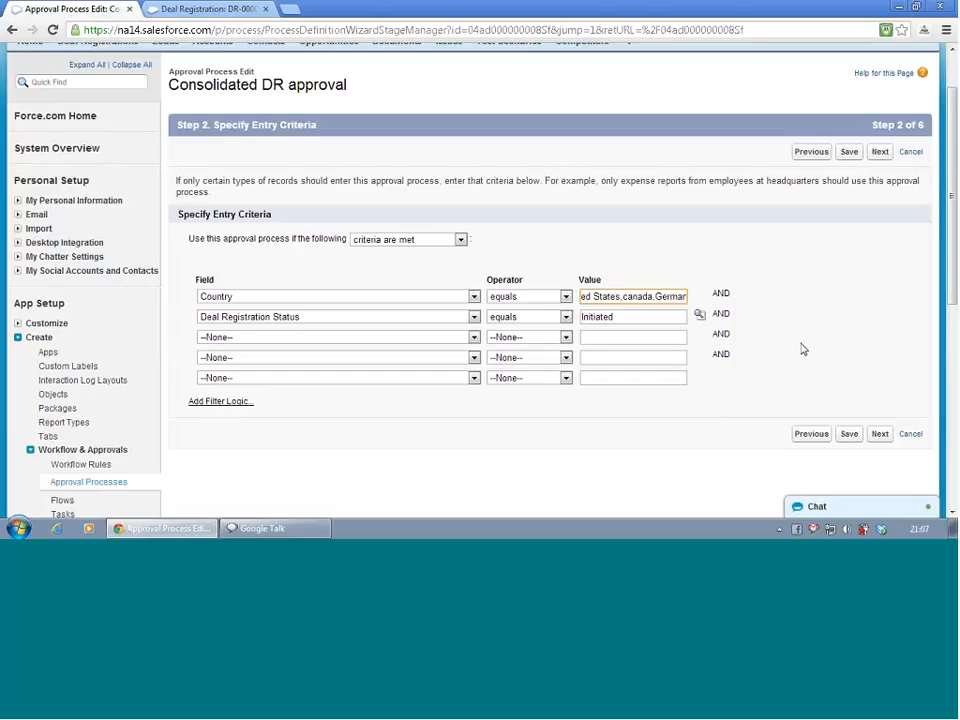
{"action": "left_click", "coordinate": [849, 436]}
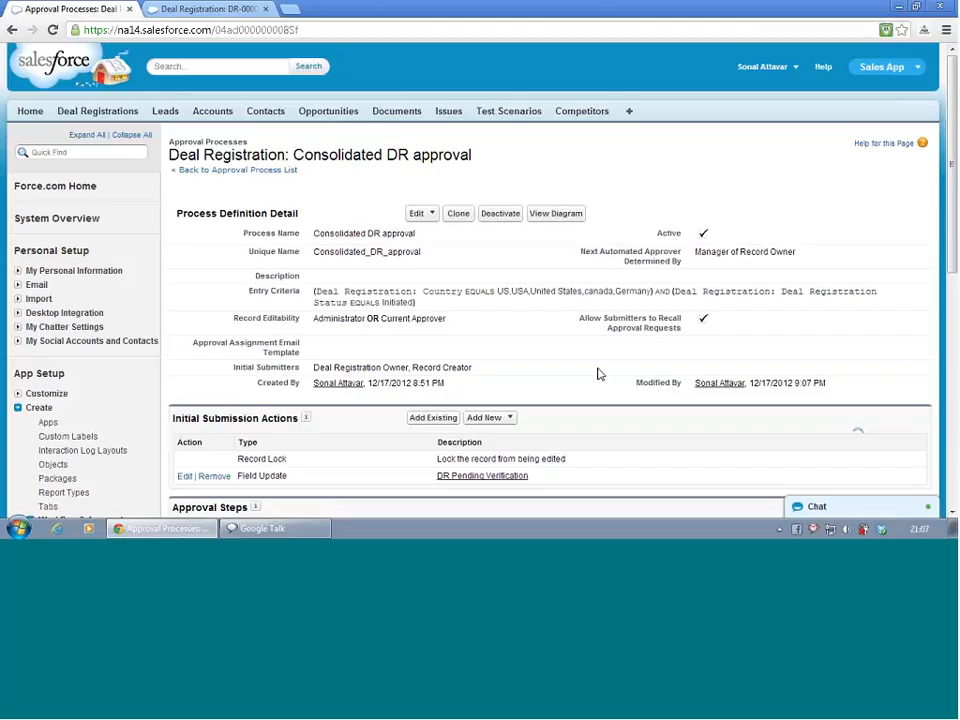
Open approval step 1's criteria and insert Pending verification as its status value from the picklist lookup
{"action": "scroll", "coordinate": [598, 374], "scroll_direction": "down", "scroll_amount": 5}
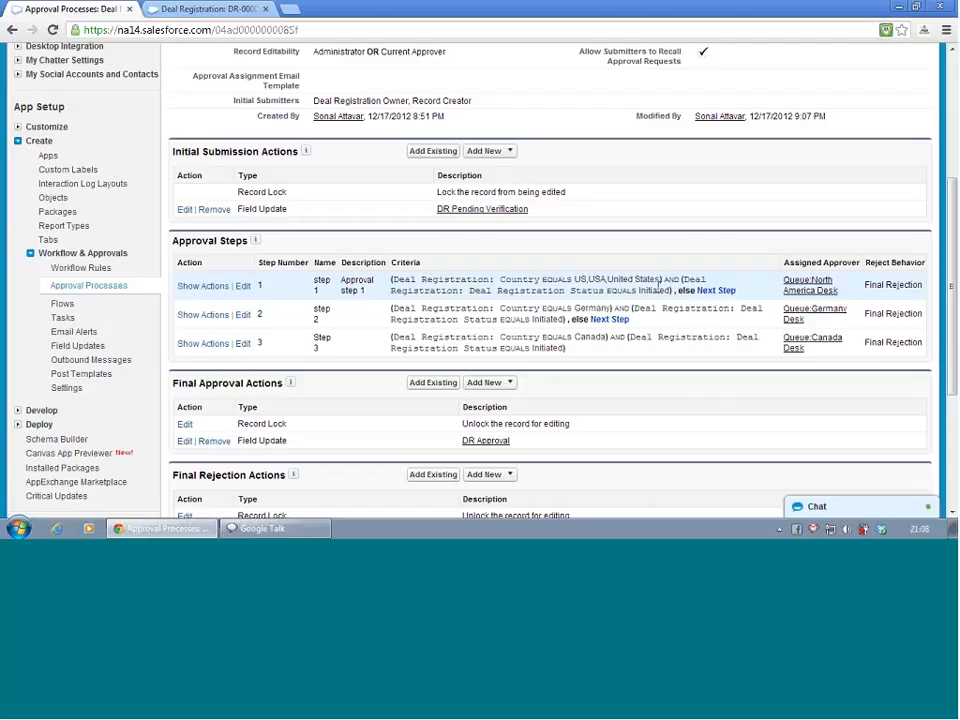
{"action": "left_click", "coordinate": [243, 287]}
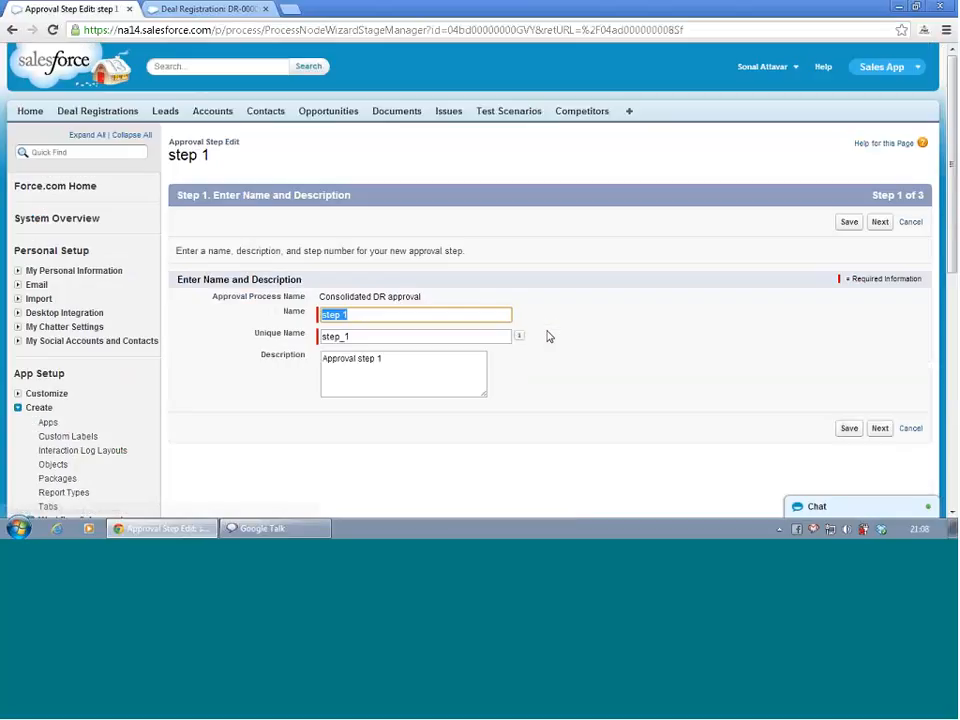
{"action": "left_click", "coordinate": [881, 430]}
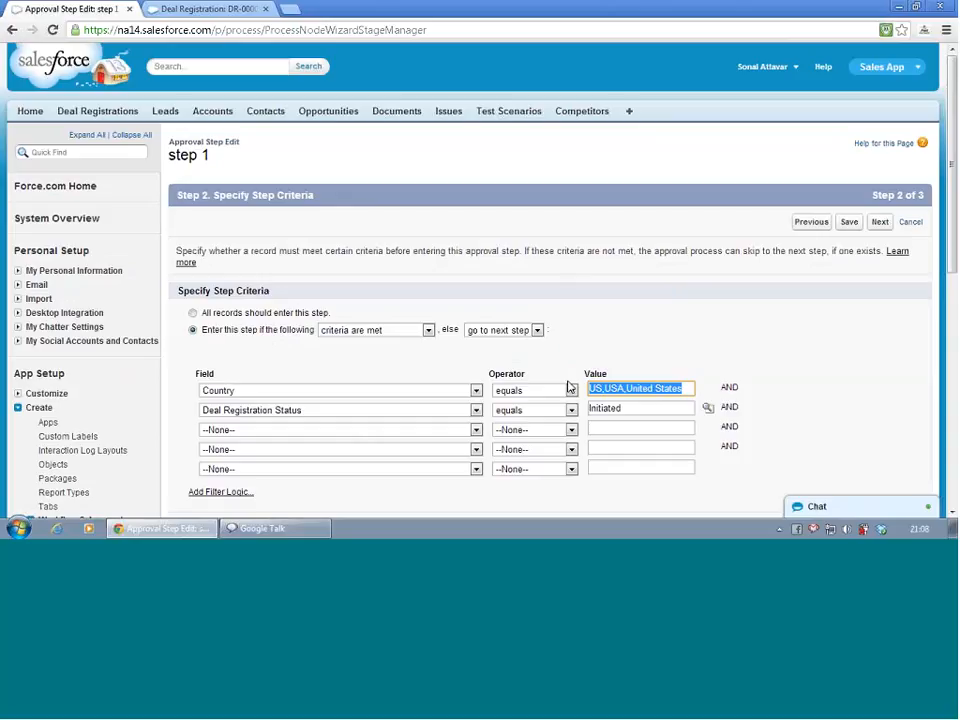
{"action": "double_click", "coordinate": [624, 408]}
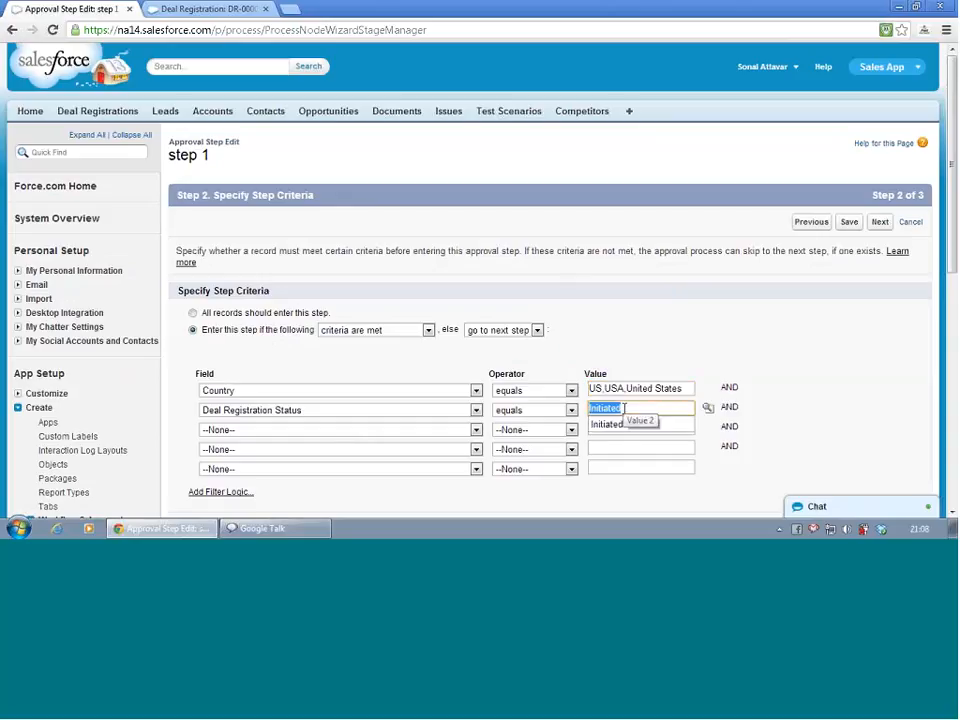
{"action": "type", "text": "pe"}
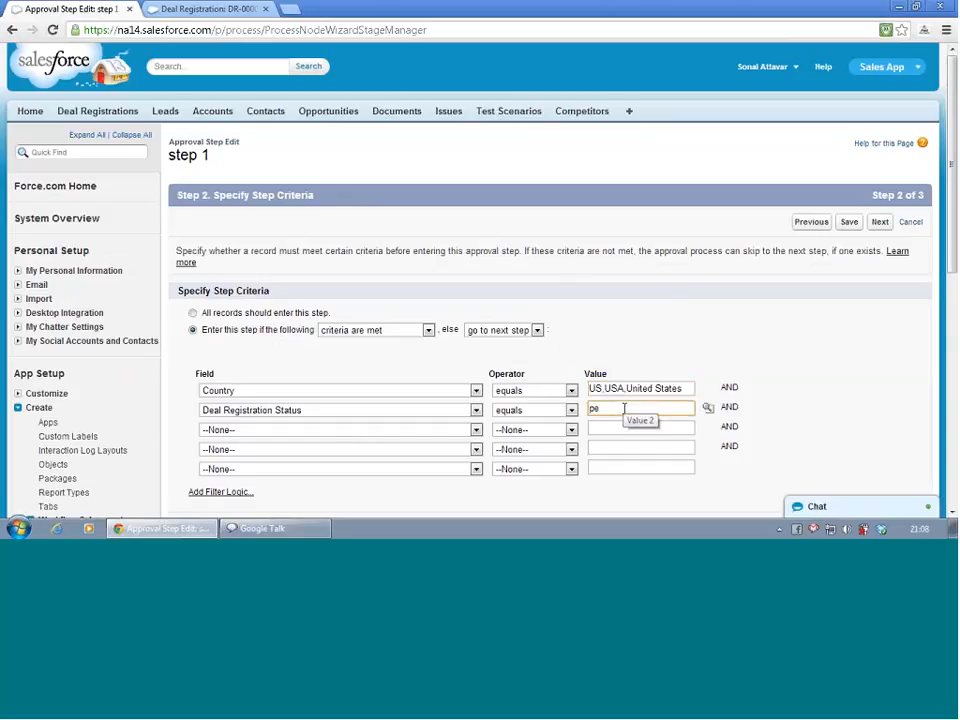
{"action": "left_click", "coordinate": [708, 410]}
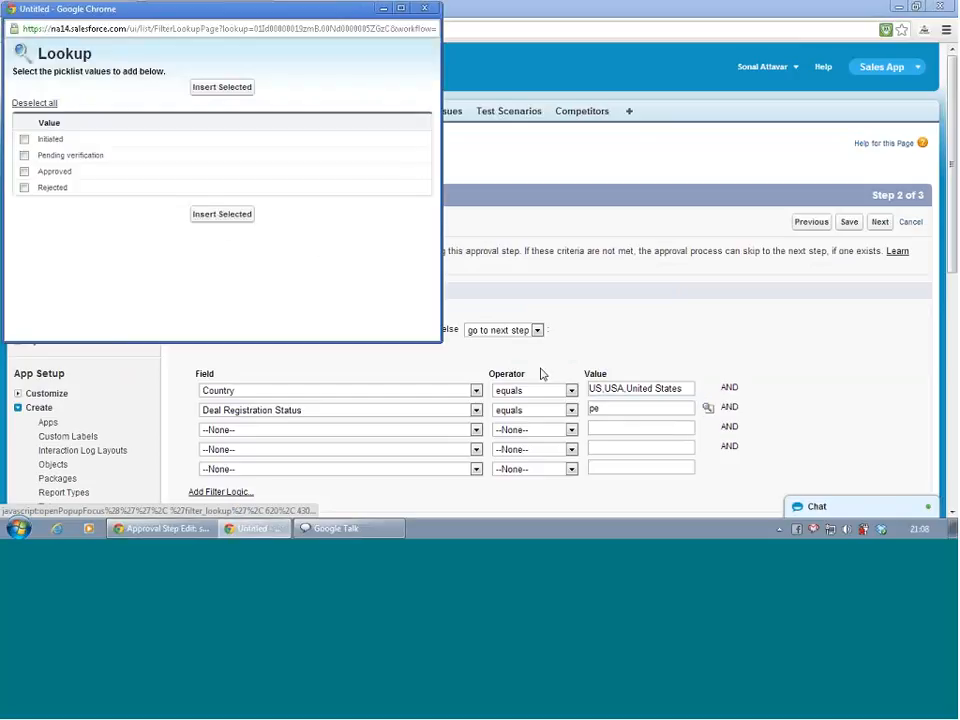
{"action": "left_click", "coordinate": [24, 155]}
{"action": "left_click", "coordinate": [221, 214]}
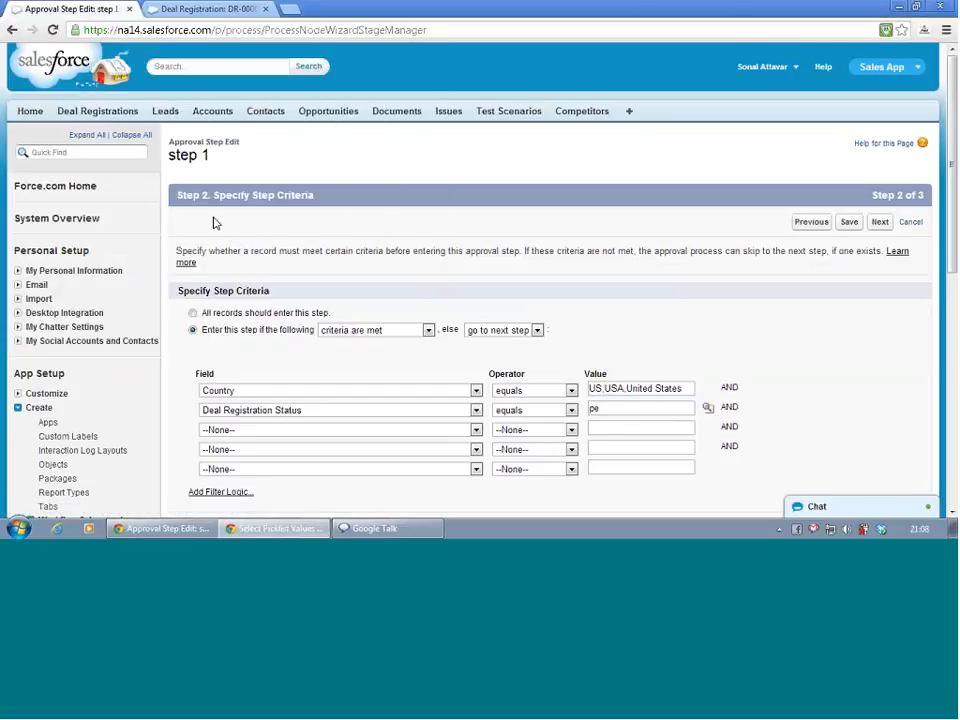
Remove the leftover typed text from step 1's status value so it reads Pending verification, and save
{"action": "left_click", "coordinate": [603, 408]}
{"action": "key", "text": "BackSpace"}
{"action": "key", "text": "BackSpace"}
{"action": "key", "text": "BackSpace"}
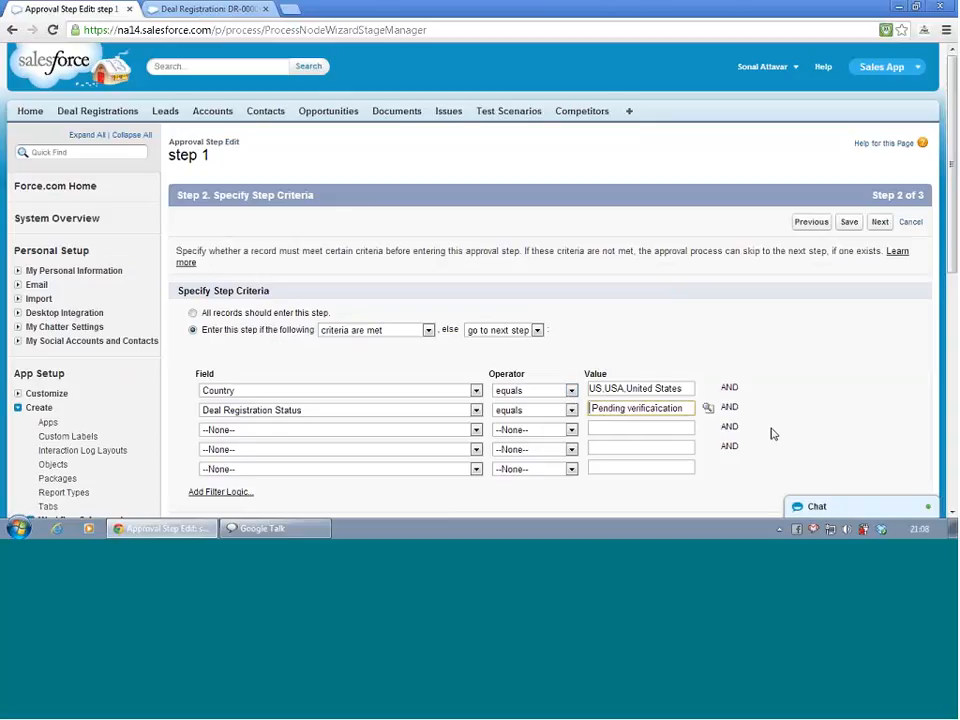
{"action": "key", "text": "Delete"}
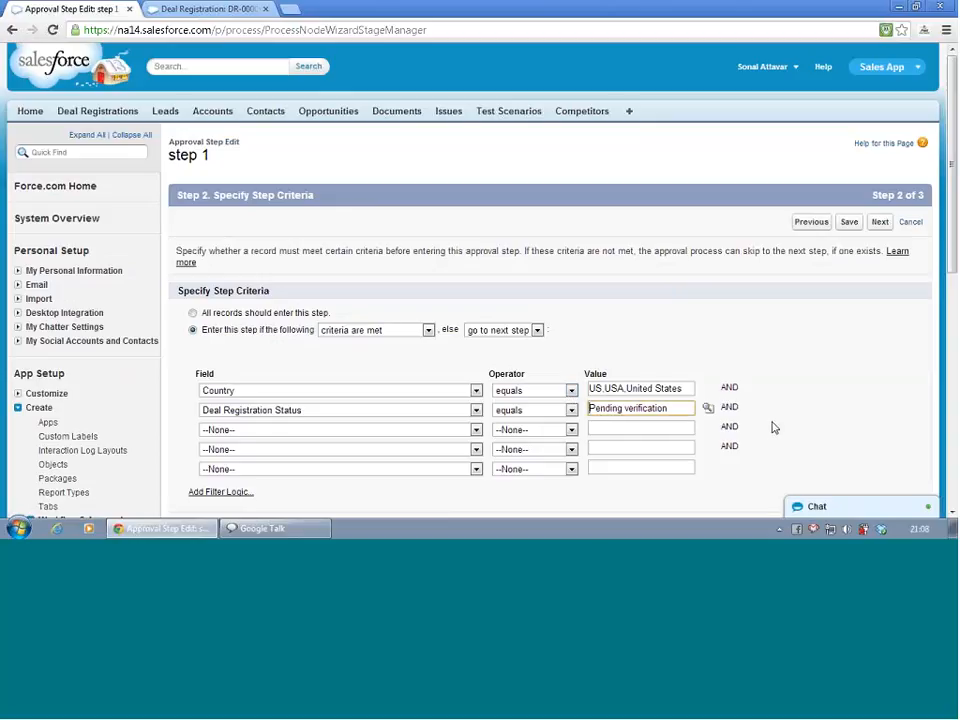
{"action": "left_click", "coordinate": [850, 222]}
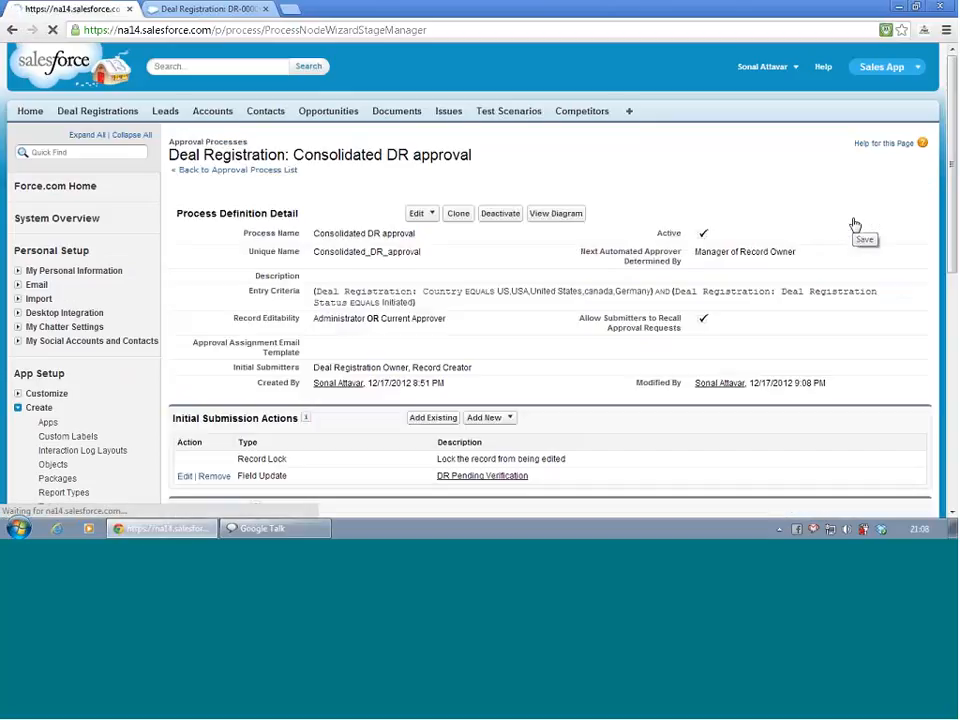
{"action": "left_click", "coordinate": [433, 218]}
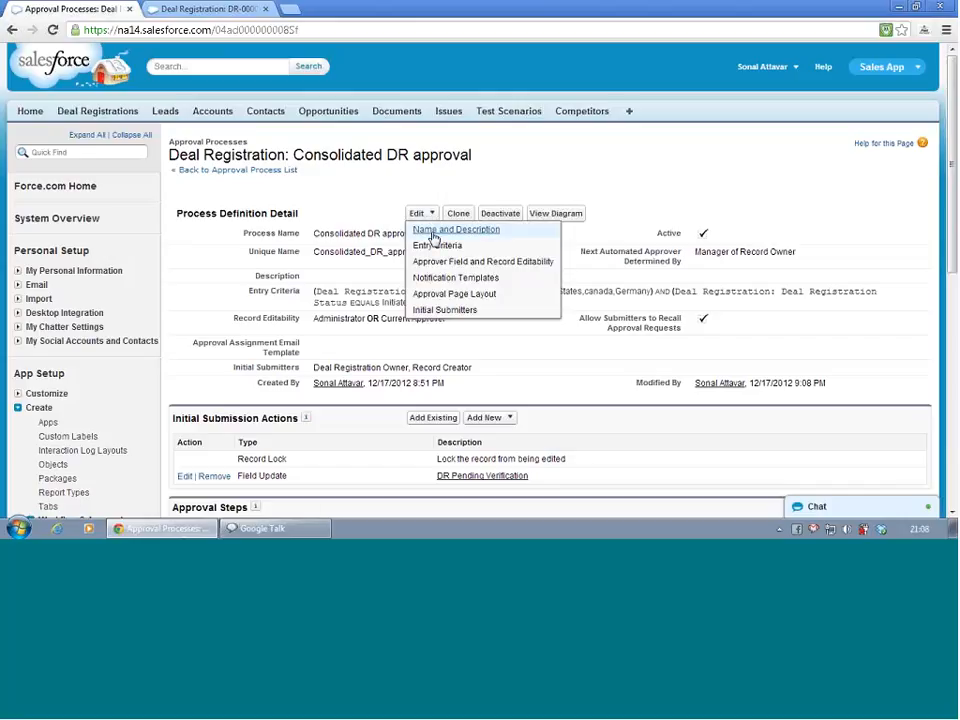
{"action": "left_click", "coordinate": [440, 249]}
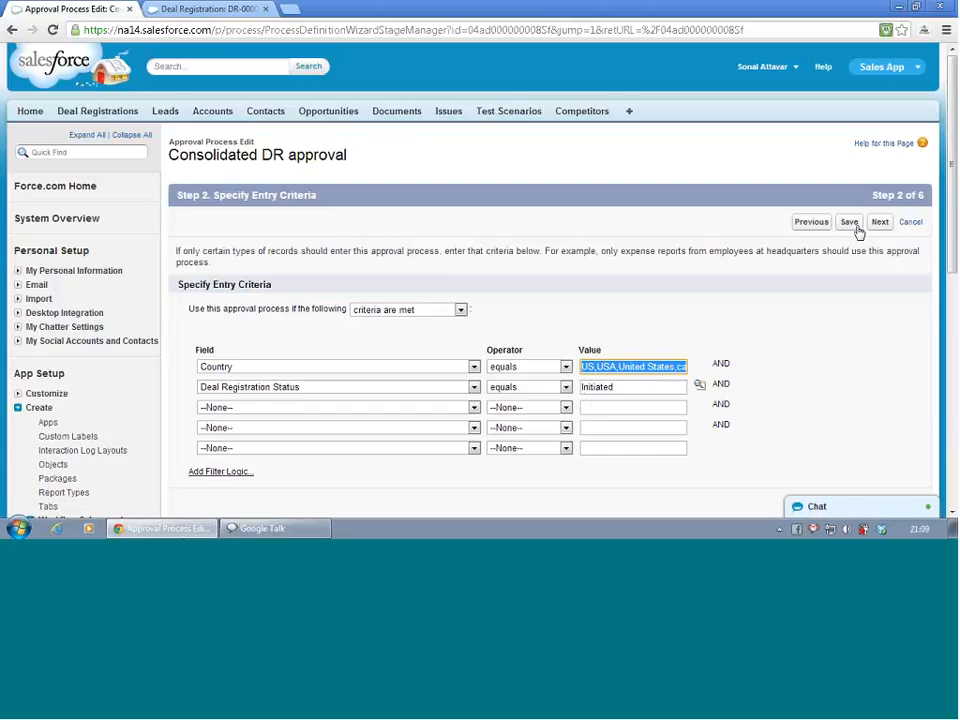
{"action": "left_click", "coordinate": [910, 223]}
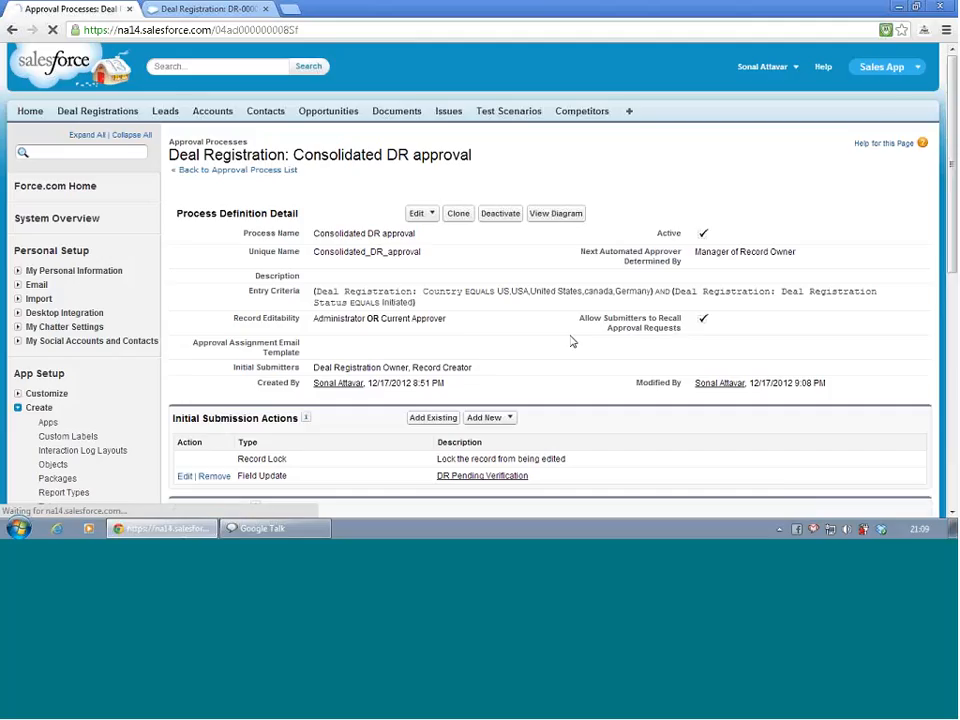
Set approval step 2's status criterion to Pending verification and save the step
{"action": "scroll", "coordinate": [416, 355], "scroll_direction": "down", "scroll_amount": 4}
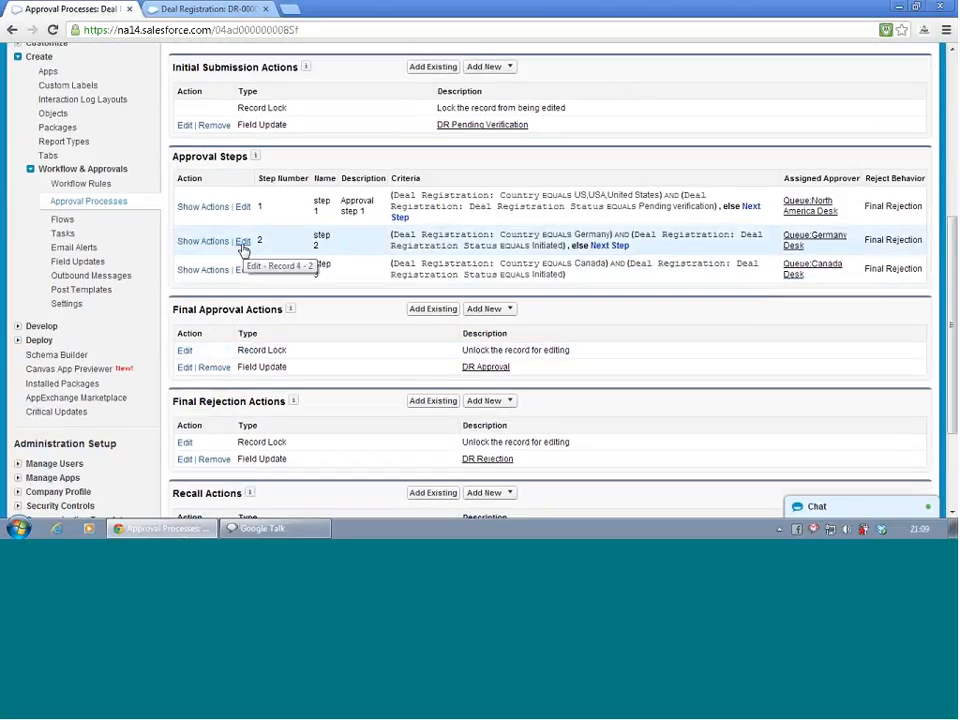
{"action": "left_click", "coordinate": [243, 243]}
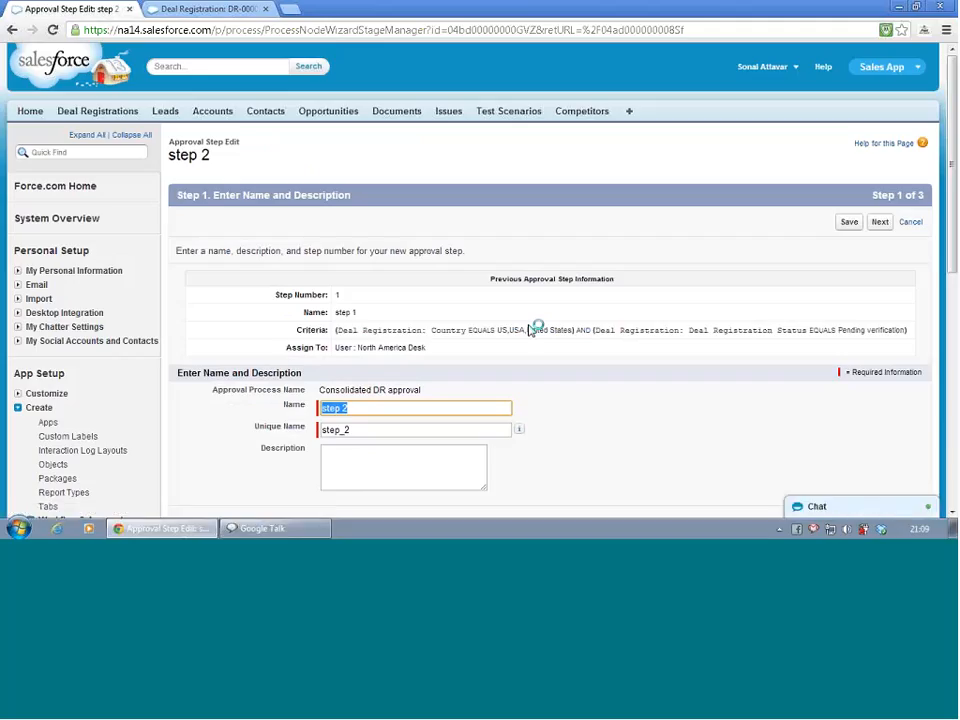
{"action": "left_click", "coordinate": [880, 222]}
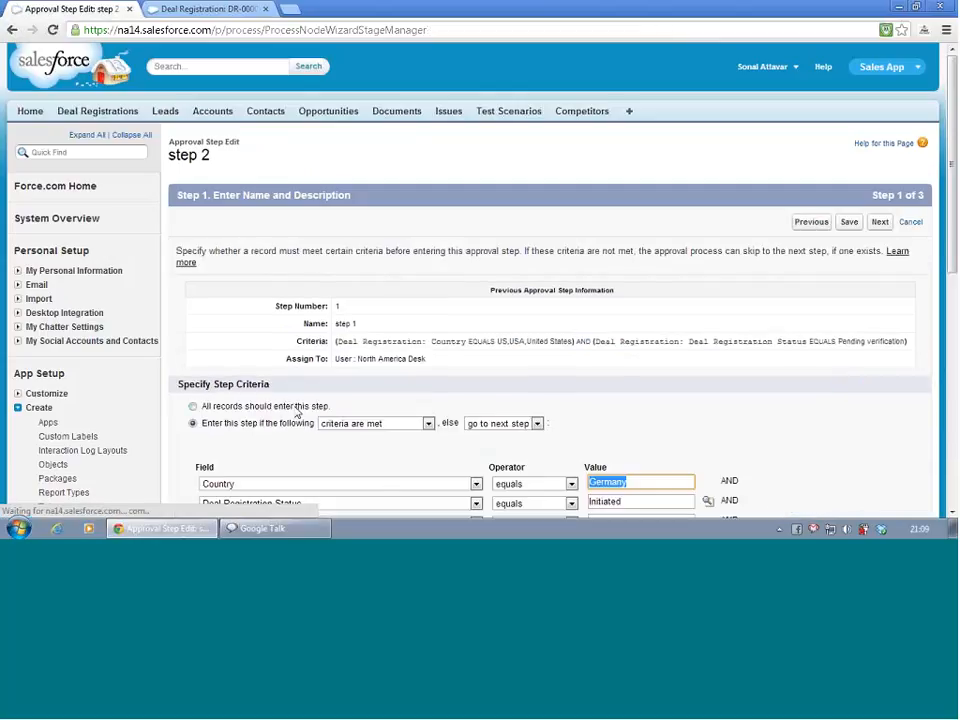
{"action": "scroll", "coordinate": [298, 414], "scroll_direction": "down", "scroll_amount": 3}
{"action": "scroll", "coordinate": [298, 414], "scroll_direction": "down", "scroll_amount": 2}
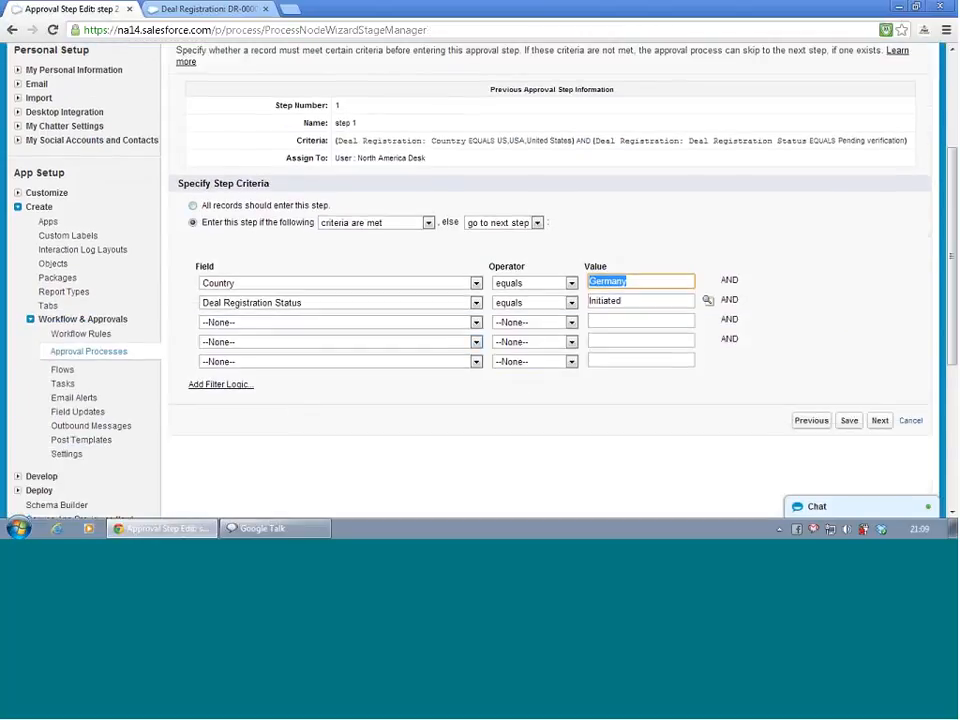
{"action": "double_click", "coordinate": [658, 301]}
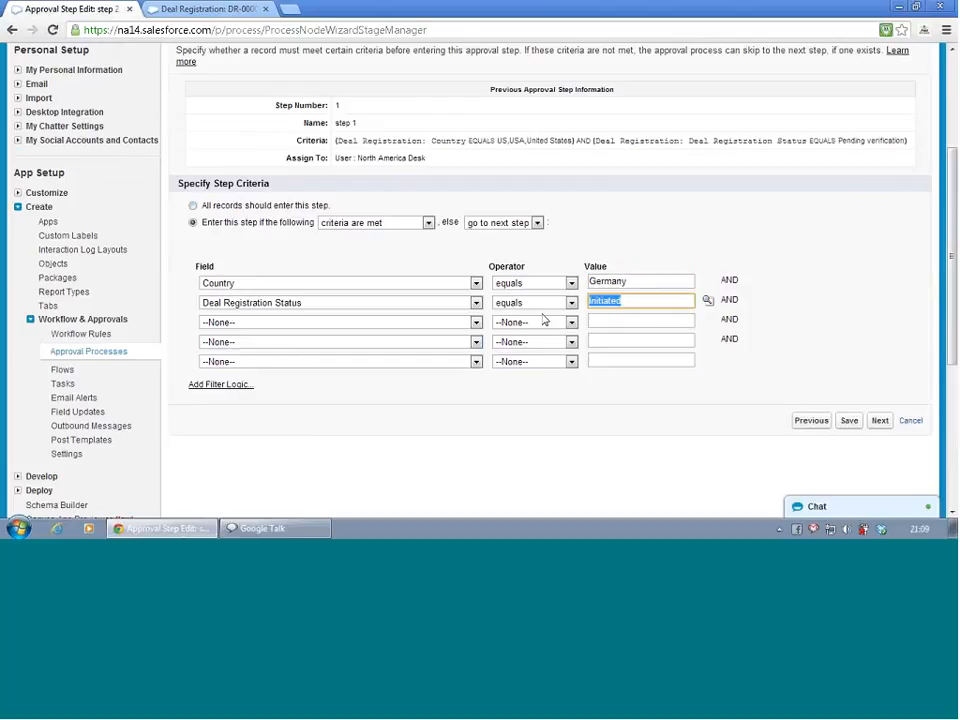
{"action": "type", "text": "P"}
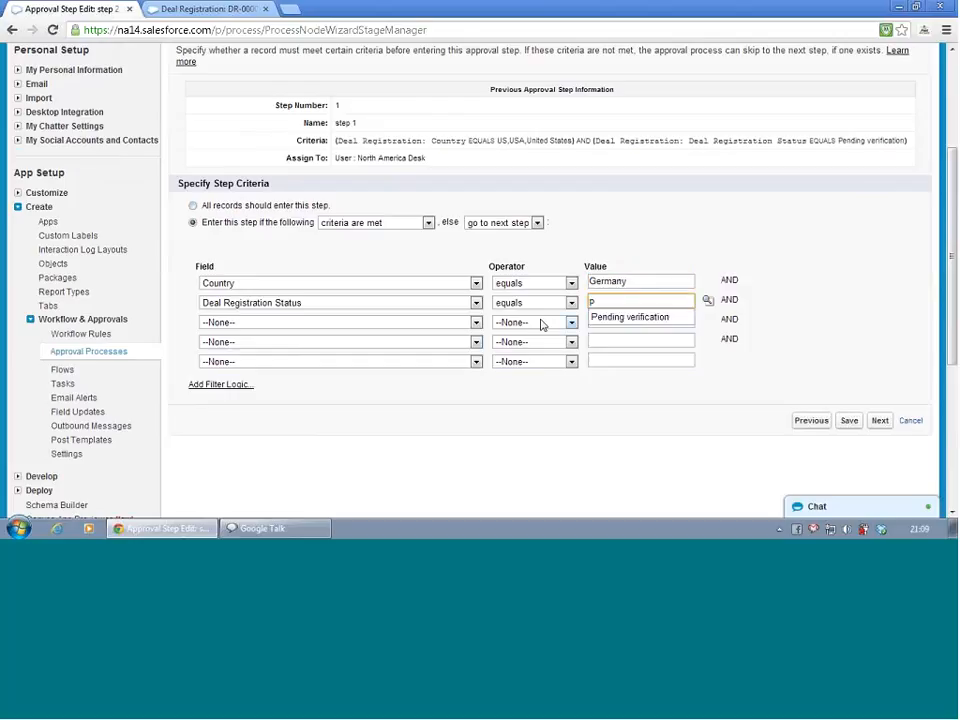
{"action": "left_click", "coordinate": [646, 318]}
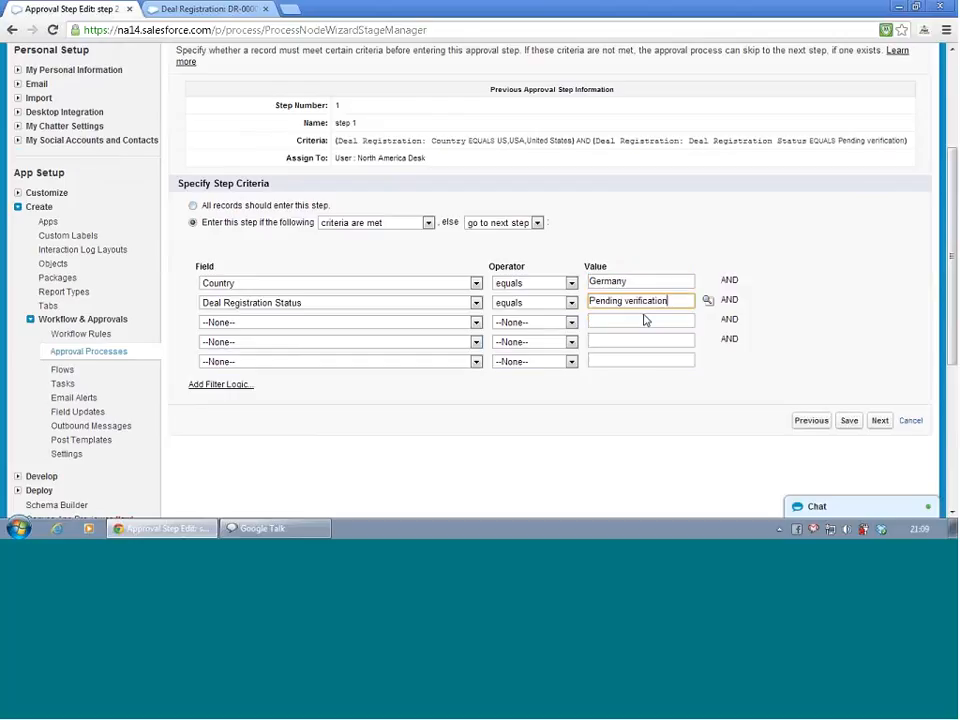
{"action": "left_click", "coordinate": [846, 428]}
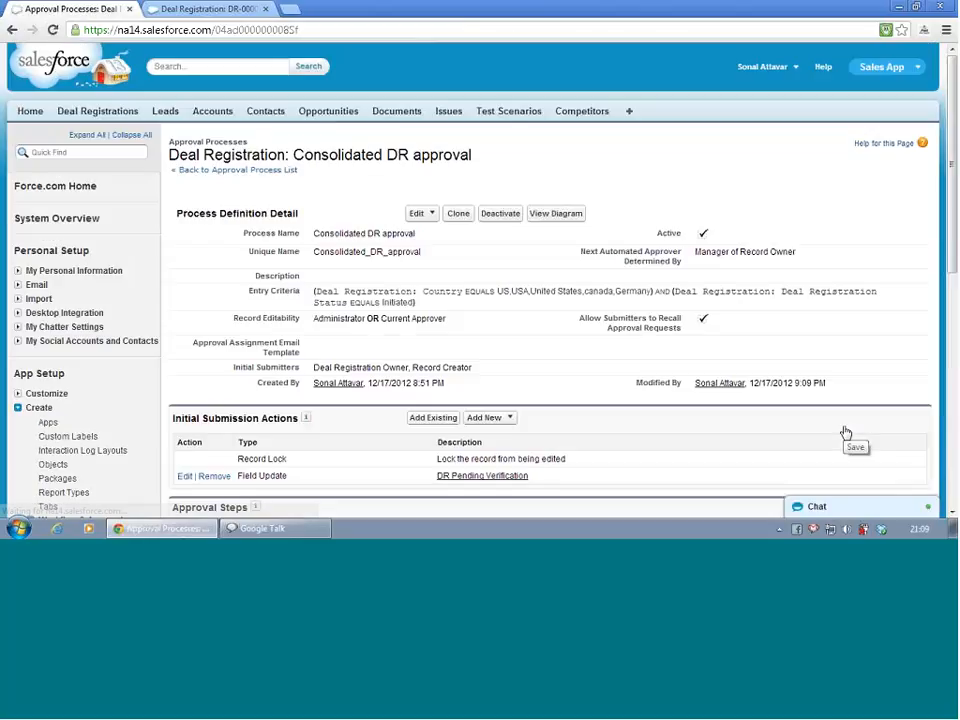
Set approval step 3's status criterion to Pending verification and save the step
{"action": "scroll", "coordinate": [484, 248], "scroll_direction": "down", "scroll_amount": 3}
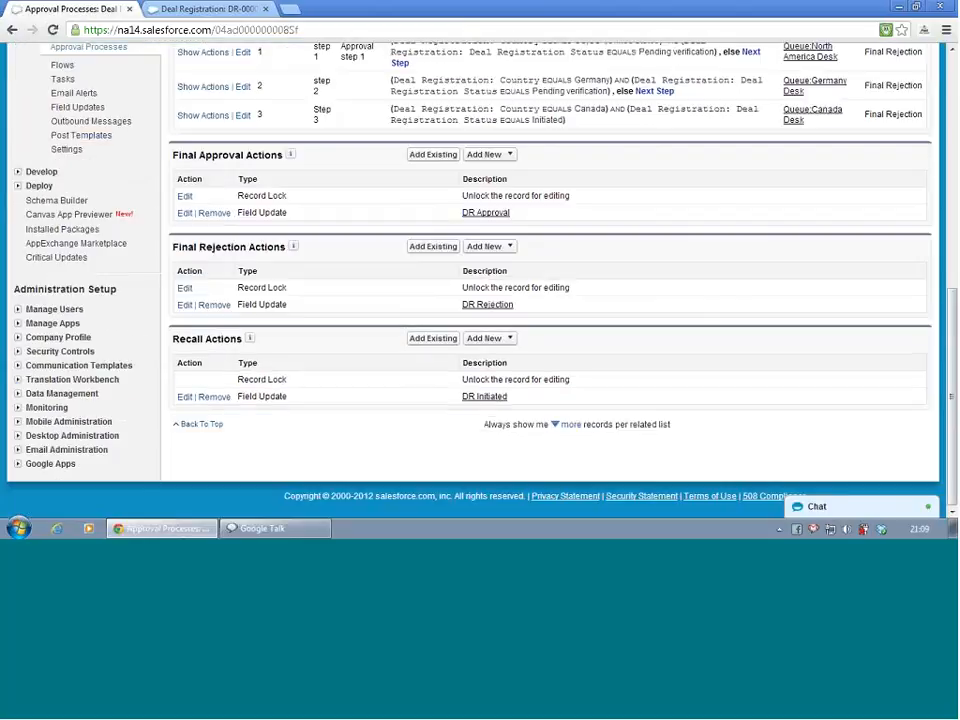
{"action": "left_click", "coordinate": [243, 116]}
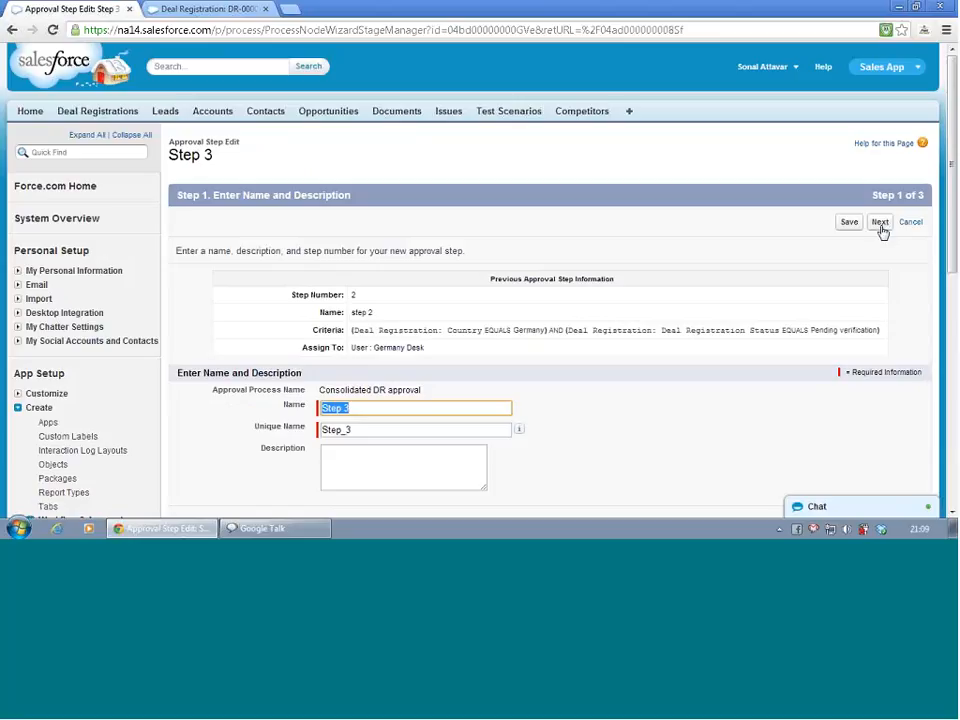
{"action": "left_click", "coordinate": [880, 223]}
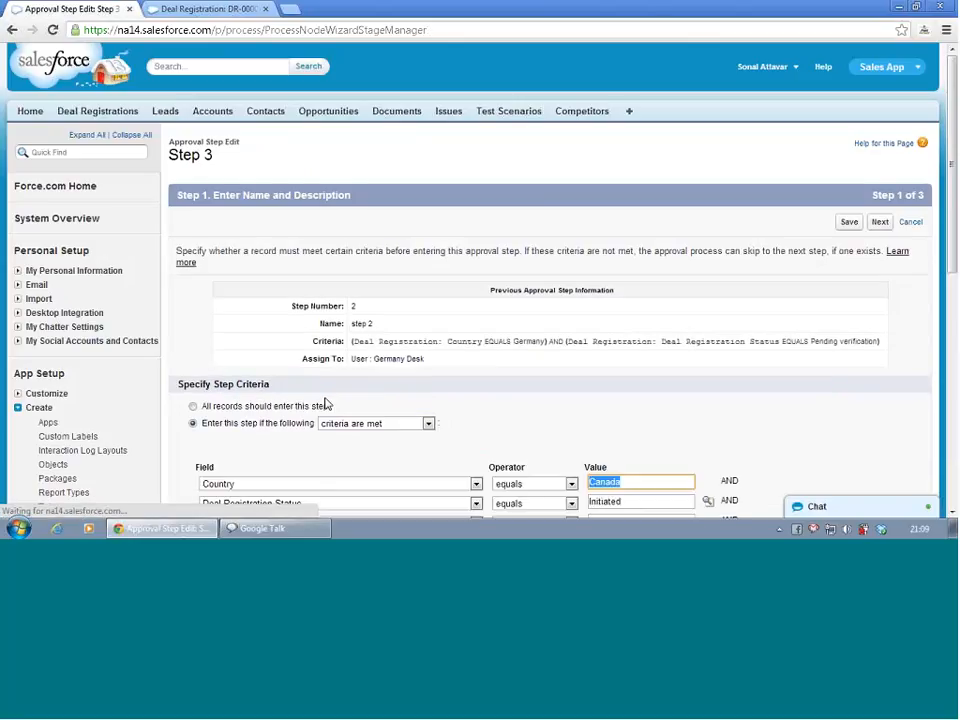
{"action": "scroll", "coordinate": [397, 399], "scroll_direction": "down", "scroll_amount": 2}
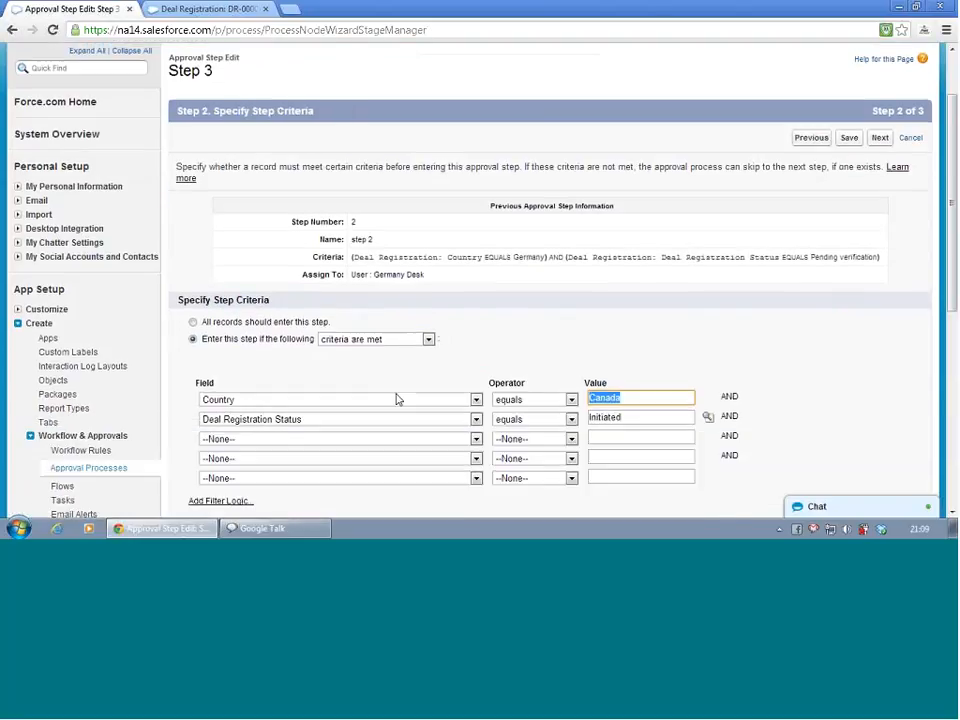
{"action": "left_click", "coordinate": [653, 420]}
{"action": "double_click", "coordinate": [652, 420]}
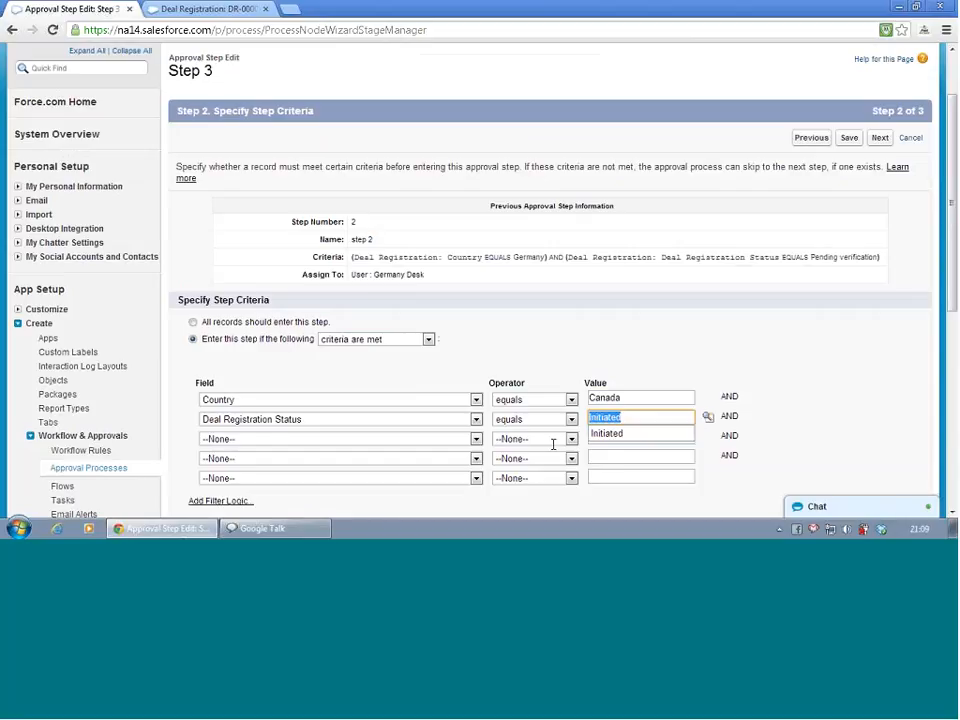
{"action": "type", "text": "p"}
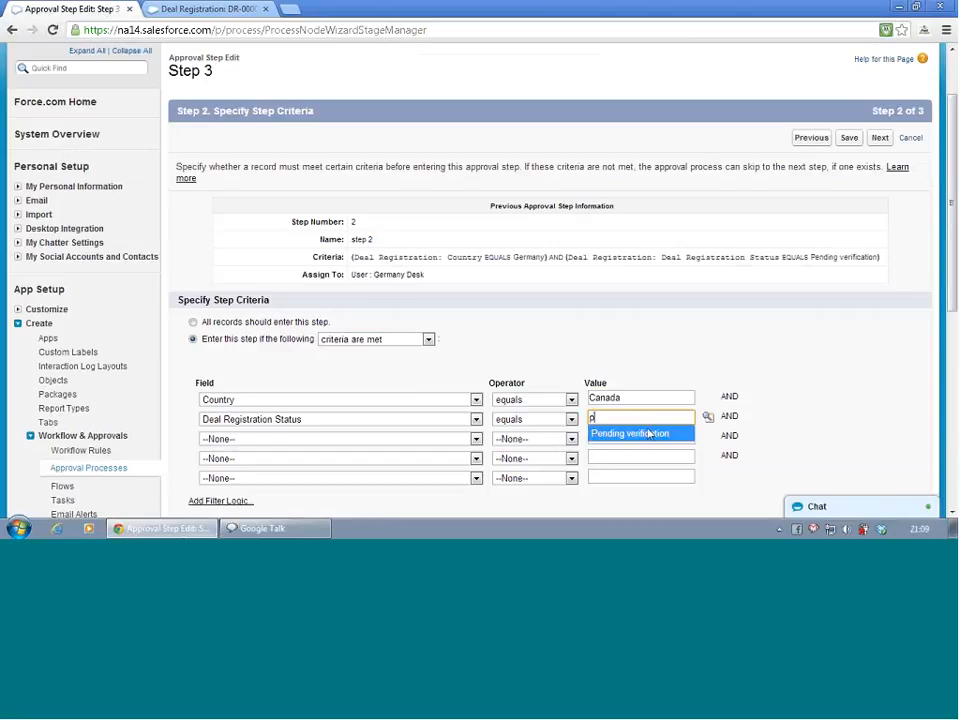
{"action": "left_click", "coordinate": [592, 434]}
{"action": "scroll", "coordinate": [643, 462], "scroll_direction": "down", "scroll_amount": 5}
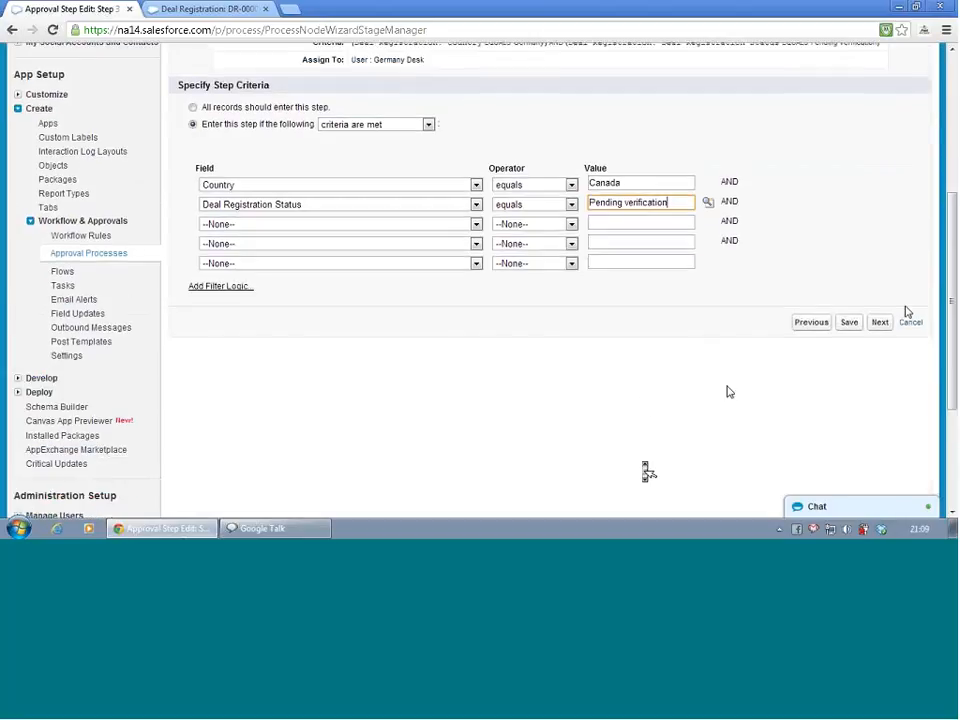
{"action": "left_click", "coordinate": [854, 324]}
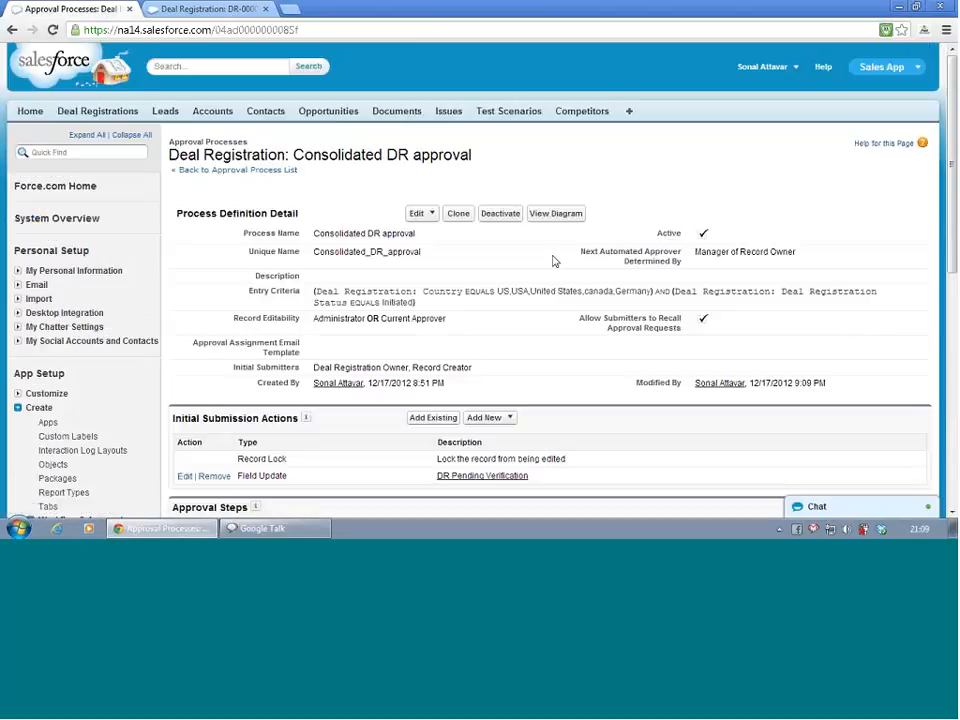
Reload deal registration DR-00007 and change its Deal Registration Status inline to Initiated, then save
{"action": "left_click", "coordinate": [177, 9]}
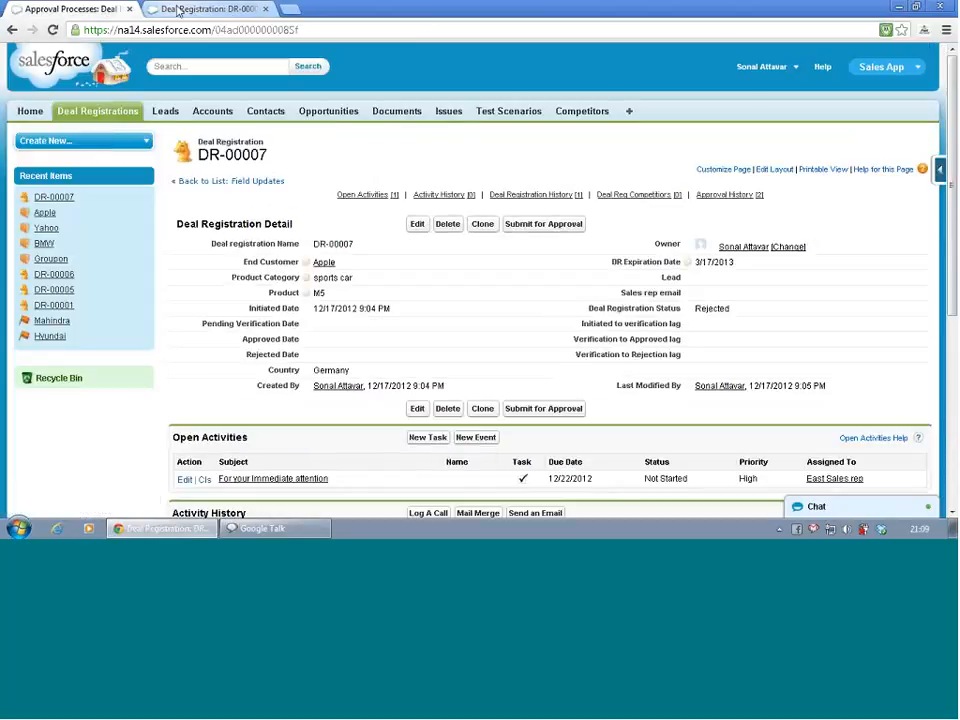
{"action": "left_click", "coordinate": [53, 31]}
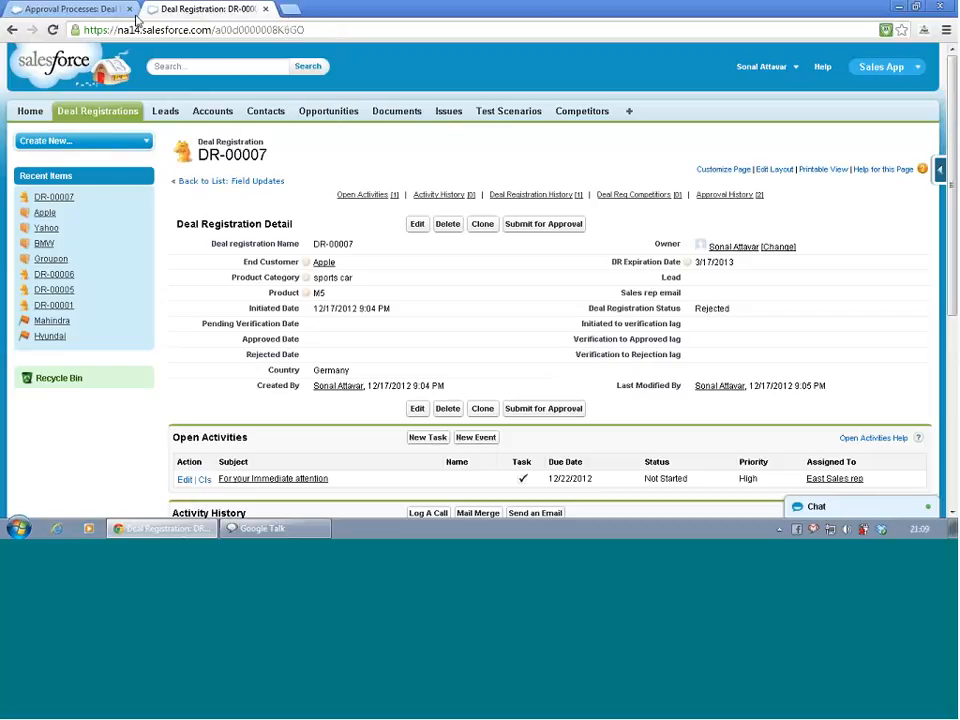
{"action": "scroll", "coordinate": [357, 219], "scroll_direction": "down", "scroll_amount": 1}
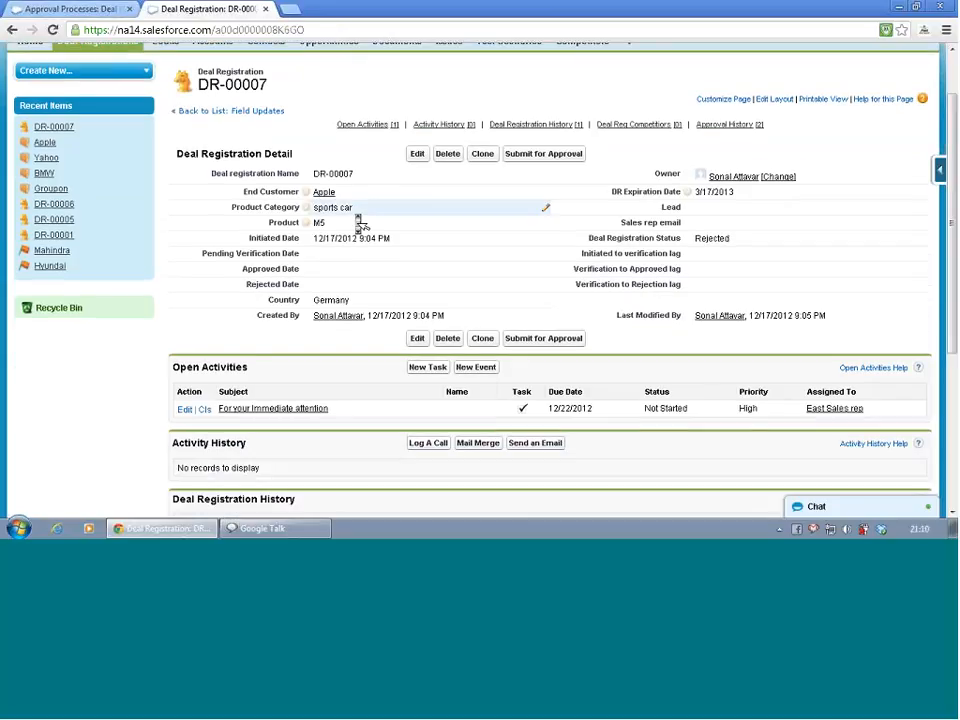
{"action": "scroll", "coordinate": [357, 220], "scroll_direction": "down", "scroll_amount": 4}
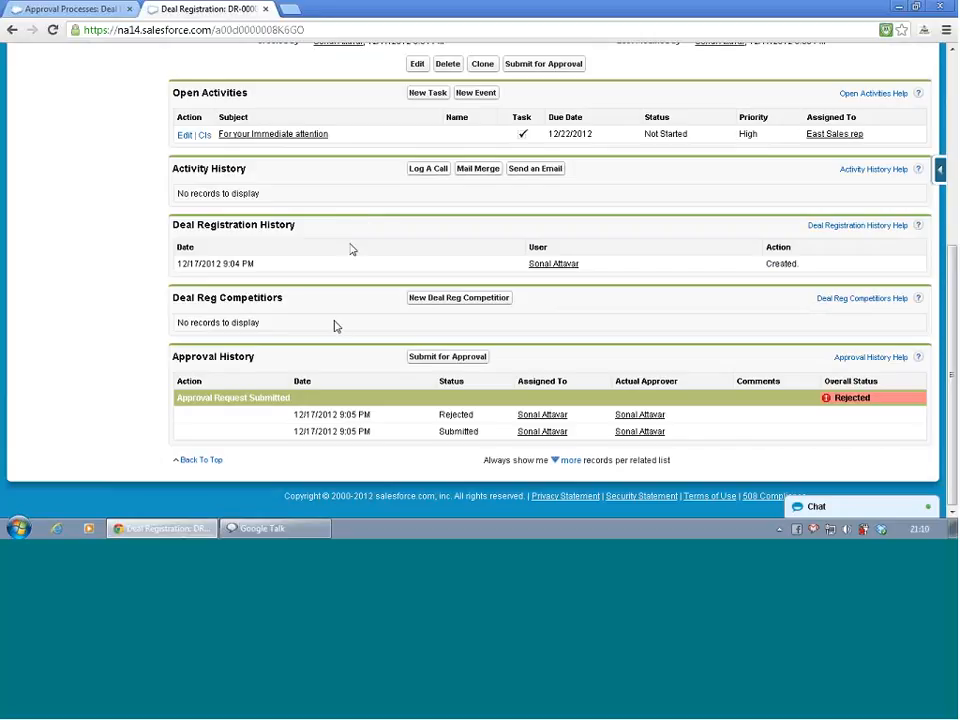
{"action": "scroll", "coordinate": [336, 328], "scroll_direction": "up", "scroll_amount": 5}
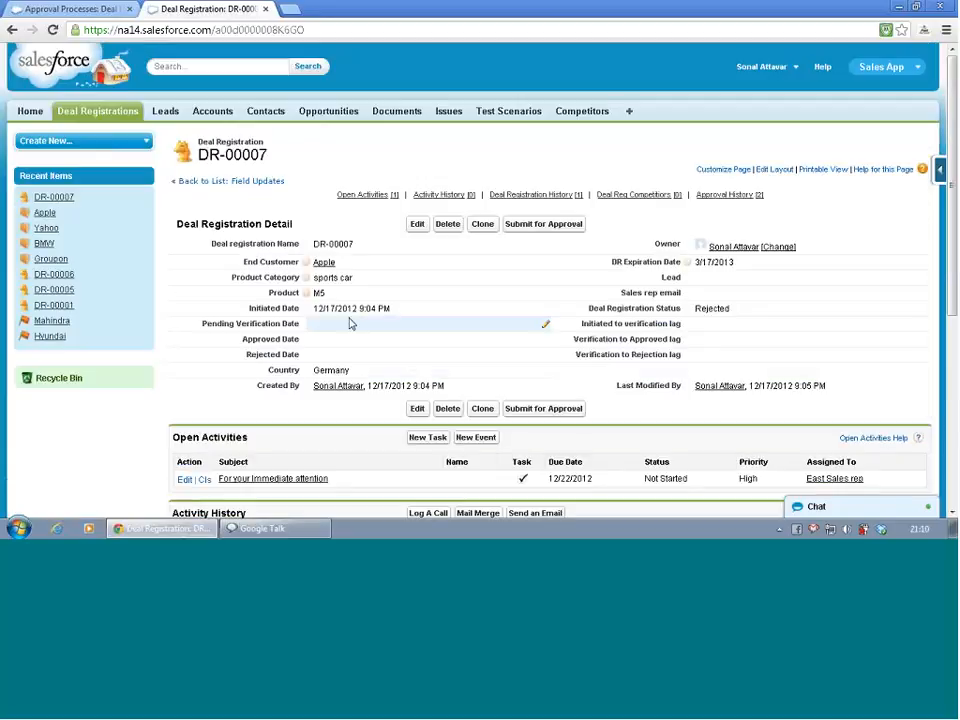
{"action": "double_click", "coordinate": [714, 308]}
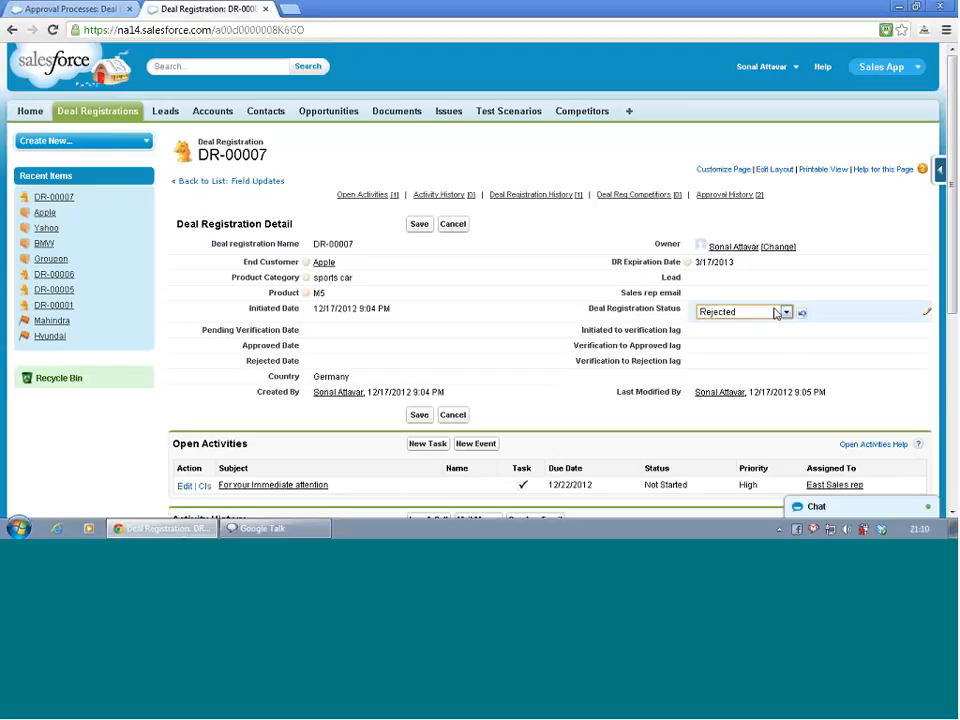
{"action": "left_click", "coordinate": [714, 311]}
{"action": "left_click", "coordinate": [740, 334]}
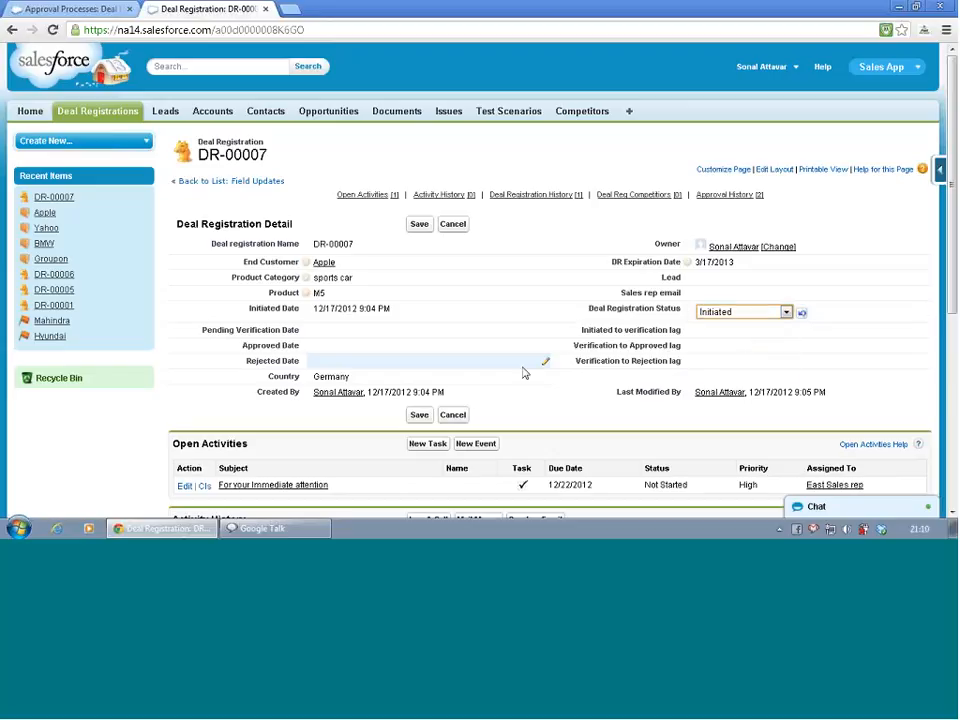
{"action": "left_click", "coordinate": [420, 228]}
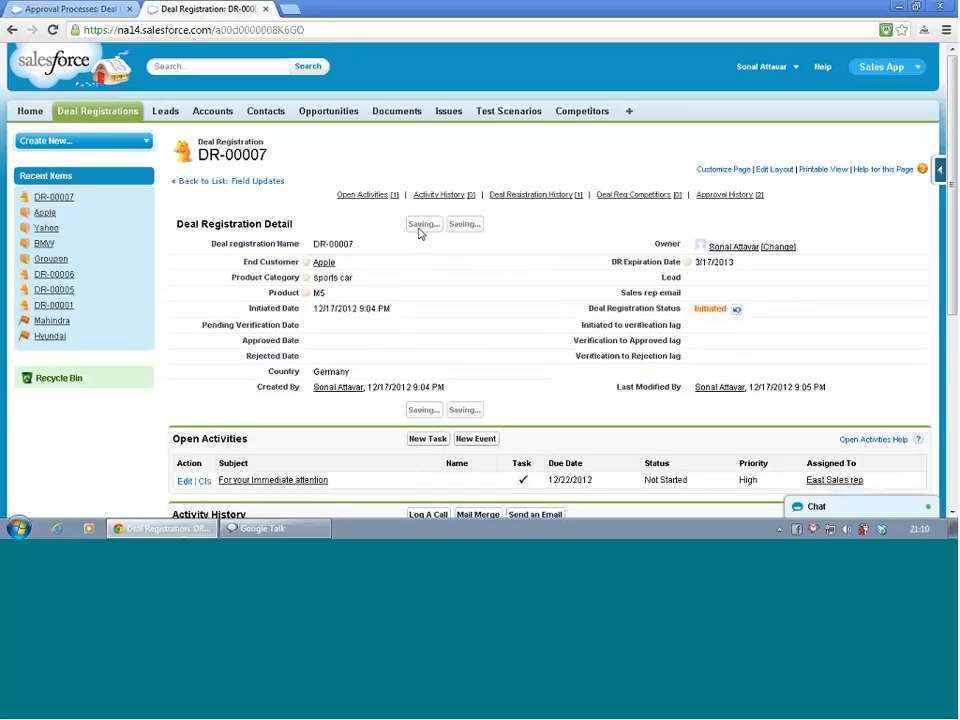
Submit DR-00007 for approval, confirm the submission, and review the record's approval history
{"action": "scroll", "coordinate": [420, 232], "scroll_direction": "down", "scroll_amount": 5}
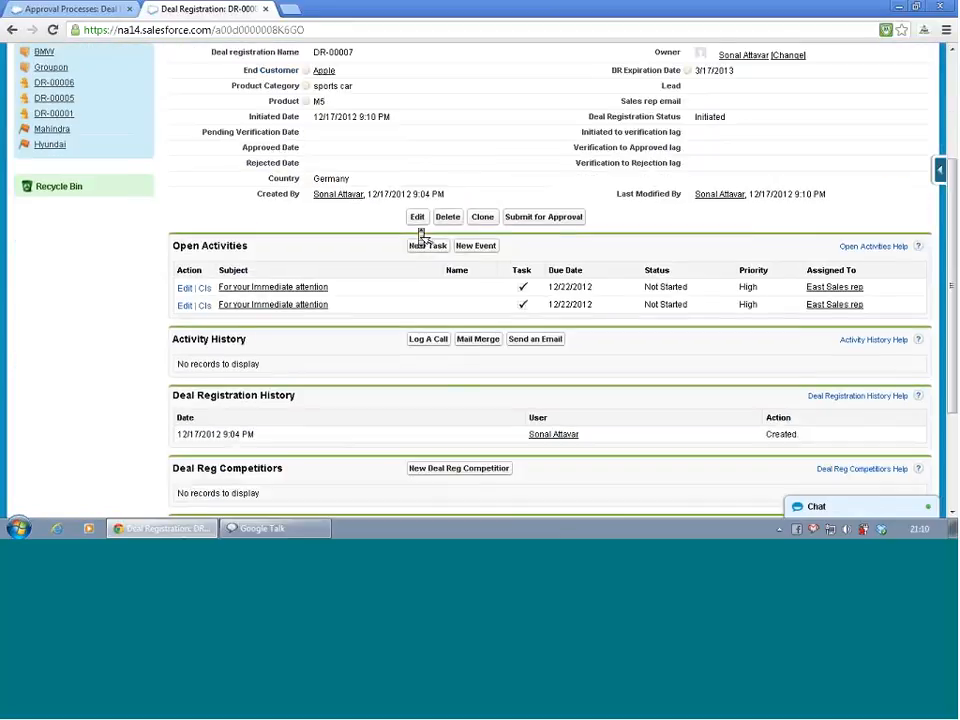
{"action": "scroll", "coordinate": [420, 232], "scroll_direction": "up", "scroll_amount": 2}
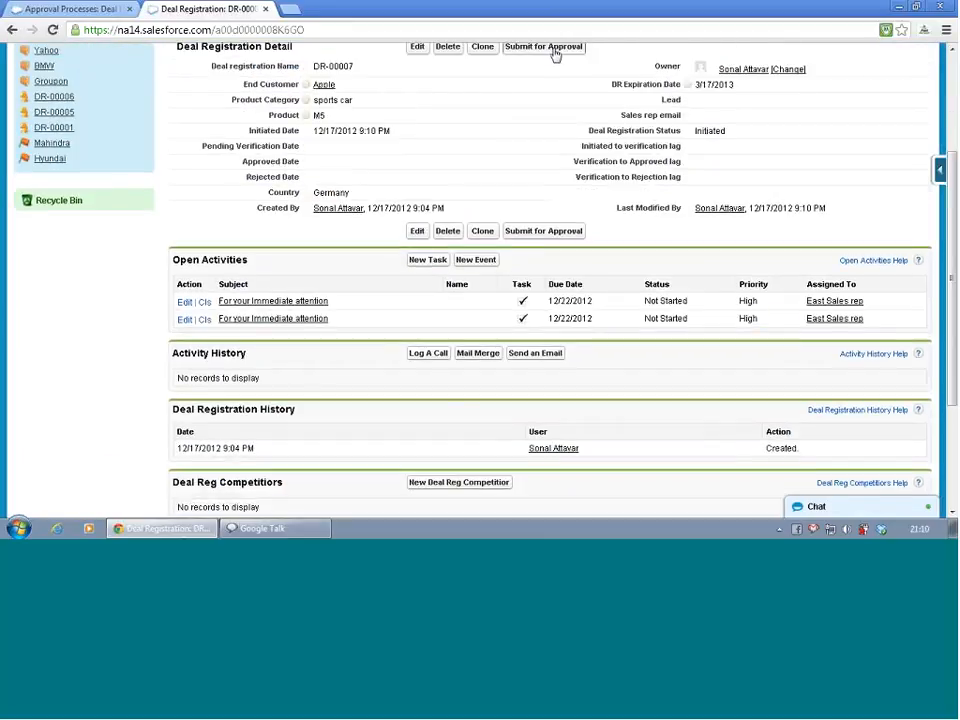
{"action": "left_click", "coordinate": [555, 48]}
{"action": "left_click", "coordinate": [496, 291]}
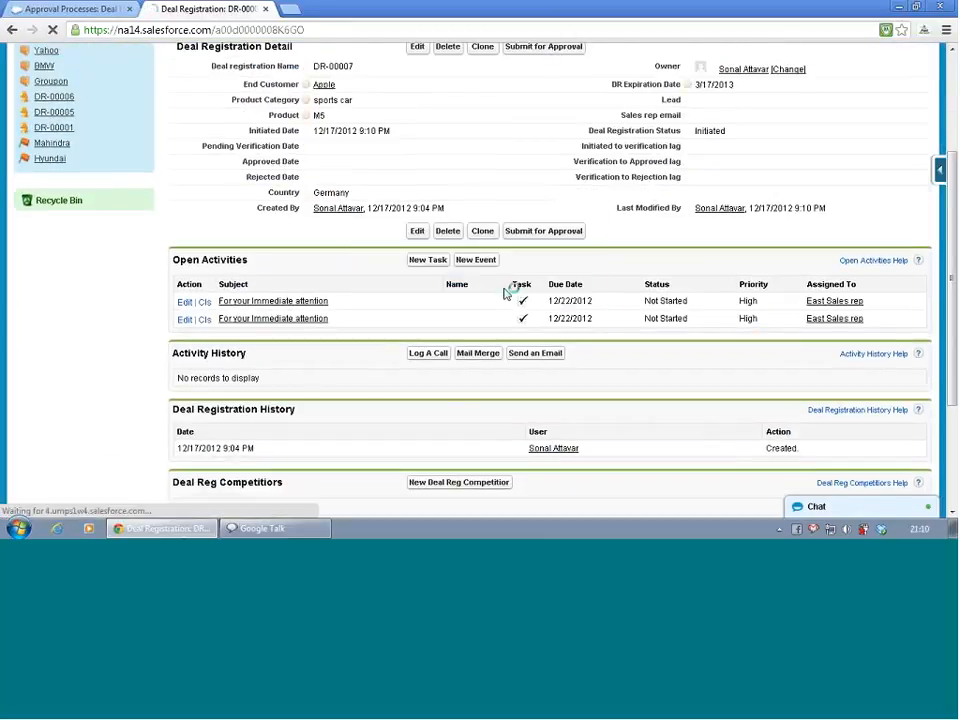
{"action": "scroll", "coordinate": [386, 360], "scroll_direction": "down", "scroll_amount": 6}
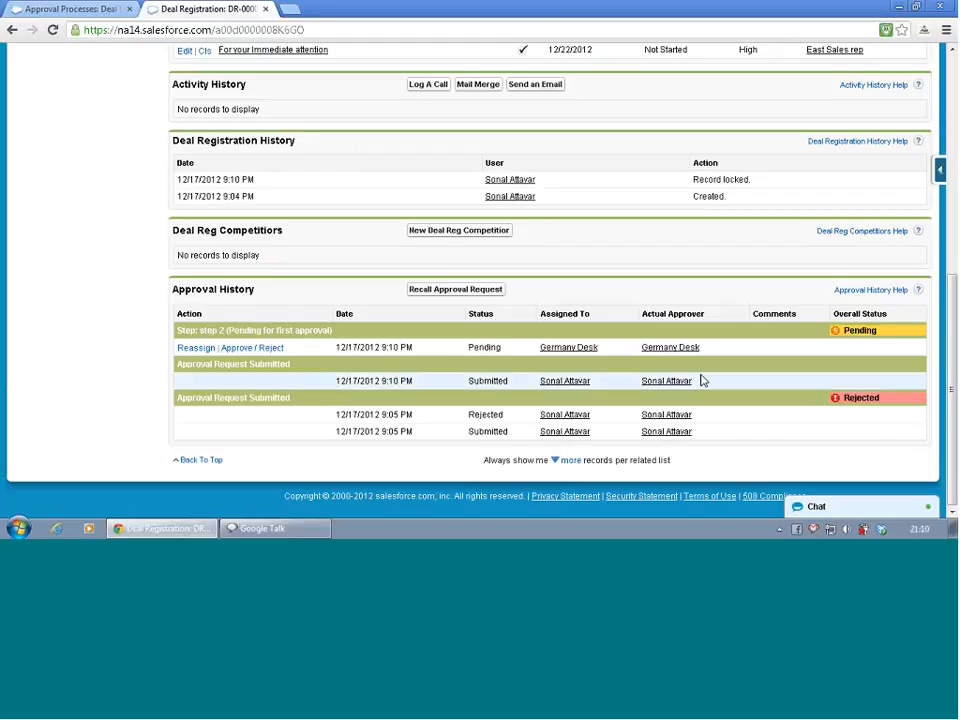
{"action": "scroll", "coordinate": [702, 380], "scroll_direction": "up", "scroll_amount": 3}
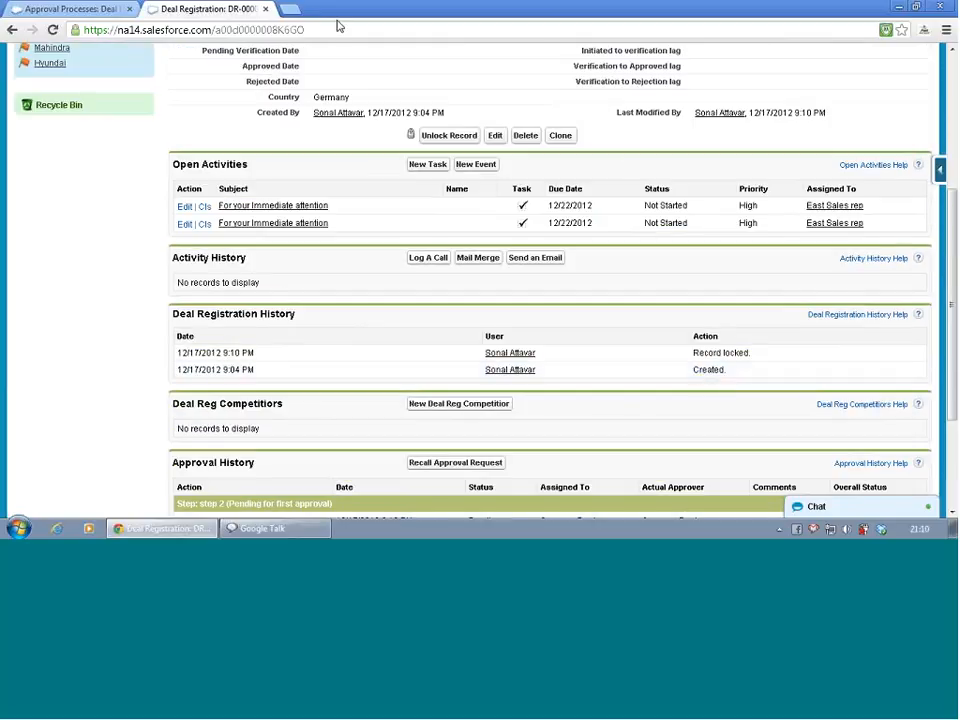
Open Gmail in a new tab, read the Approval Request email, and return to the deal registration tab
{"action": "left_click", "coordinate": [290, 9]}
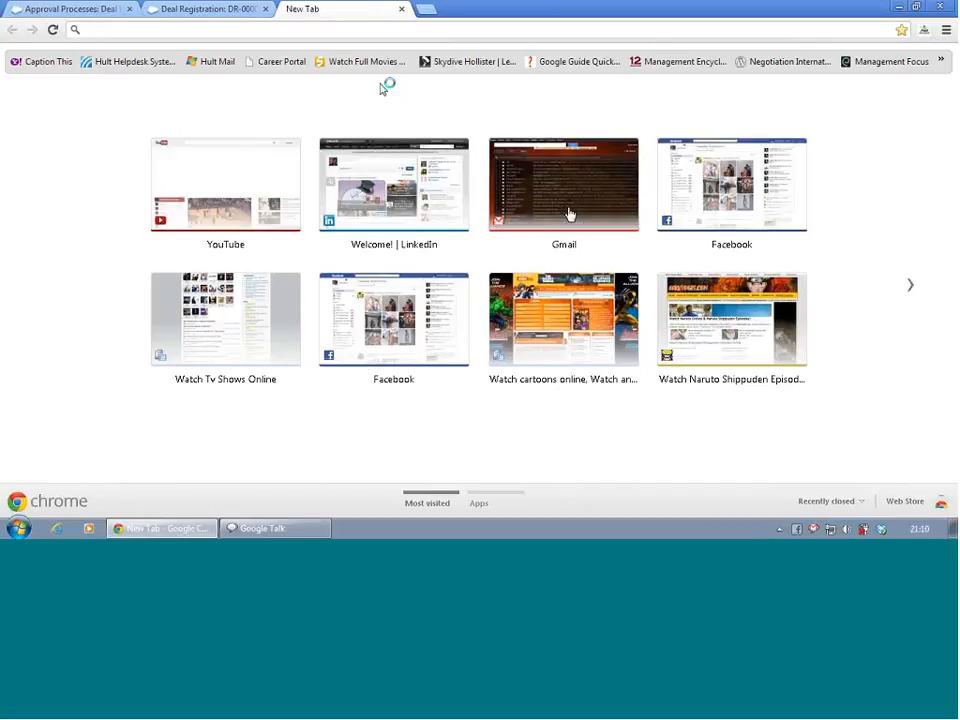
{"action": "left_click", "coordinate": [569, 213]}
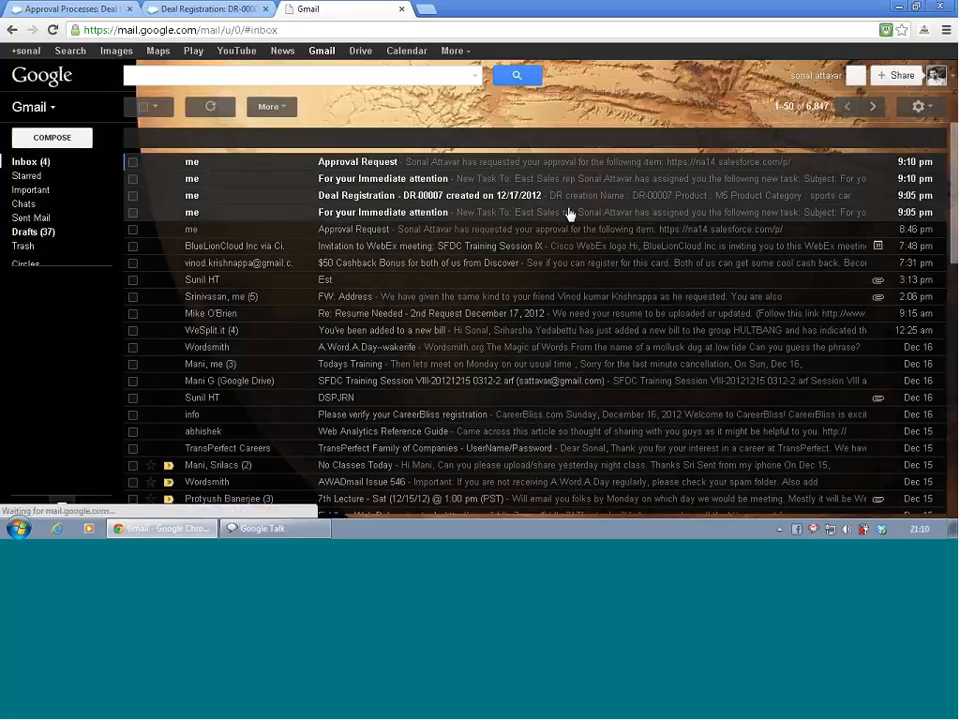
{"action": "left_click", "coordinate": [309, 169]}
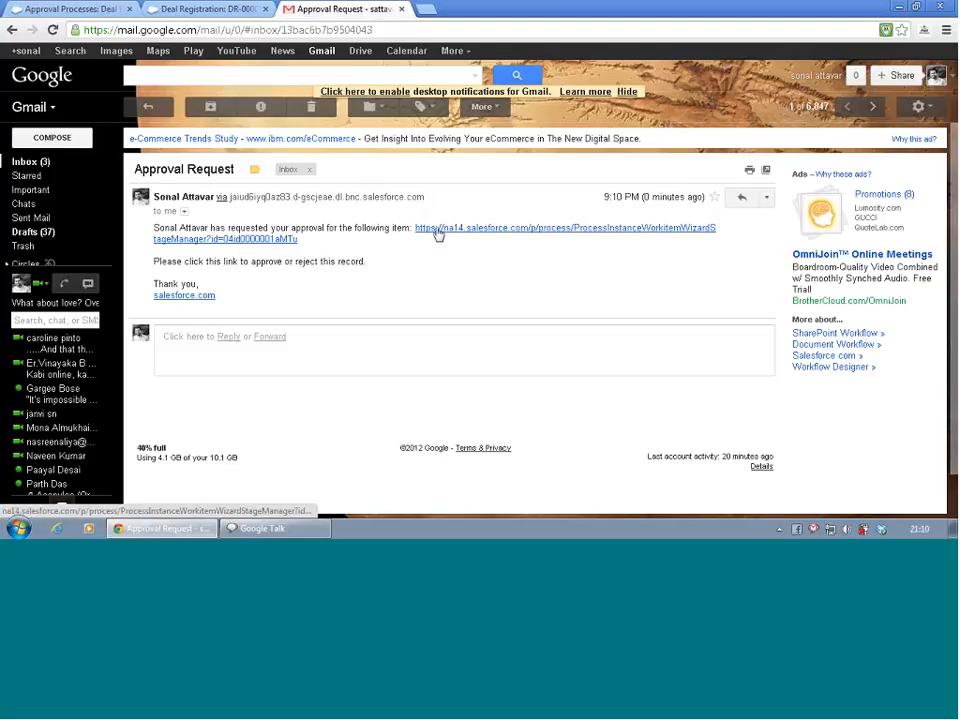
{"action": "left_click", "coordinate": [150, 107]}
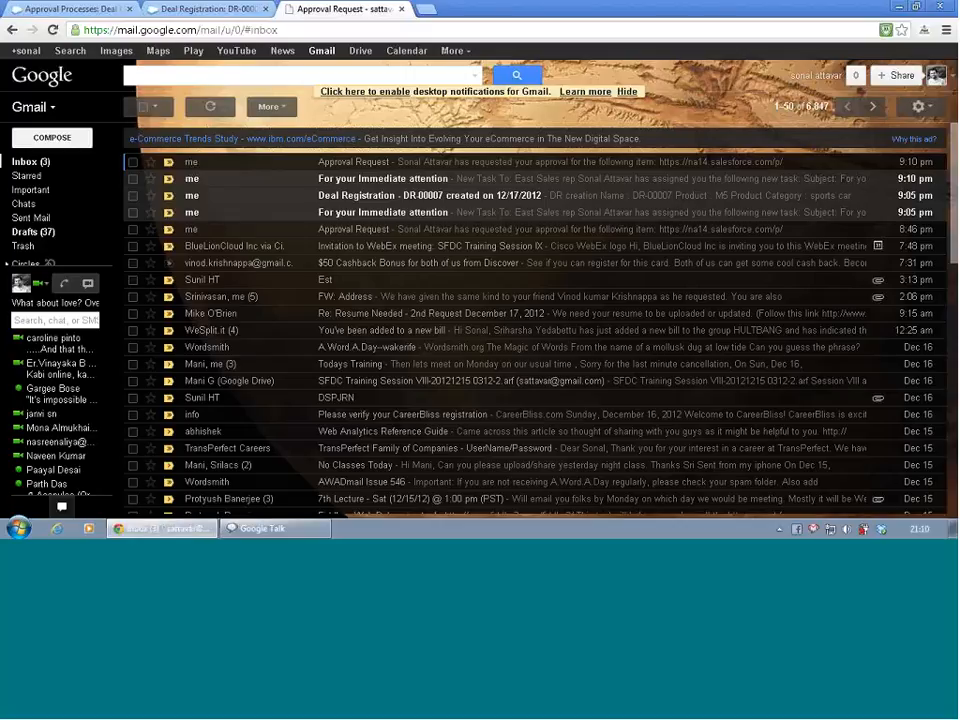
{"action": "left_click", "coordinate": [194, 11]}
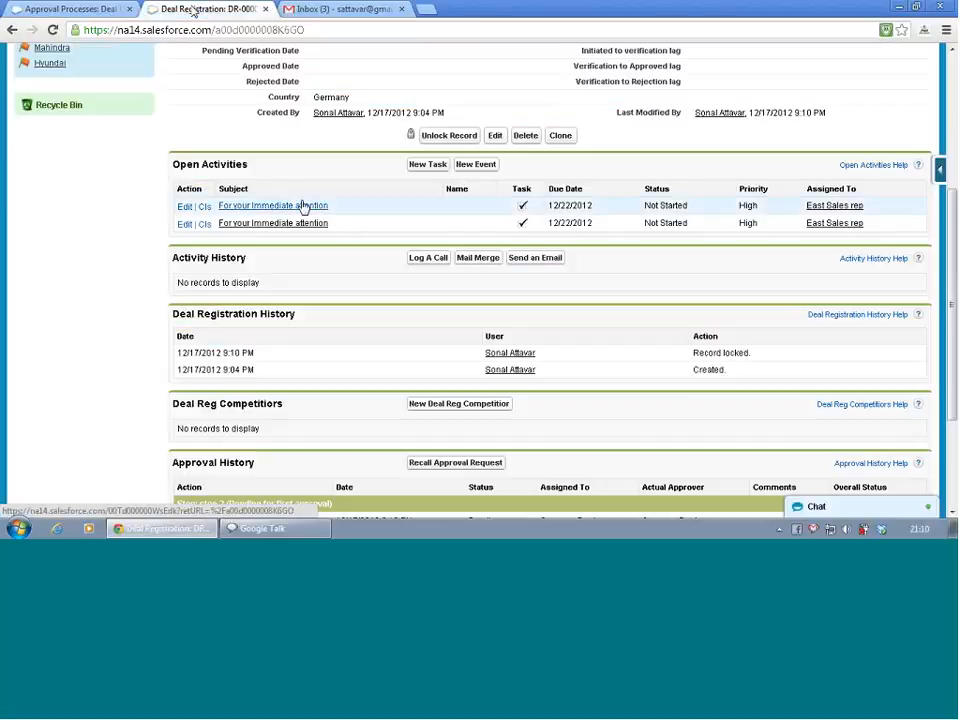